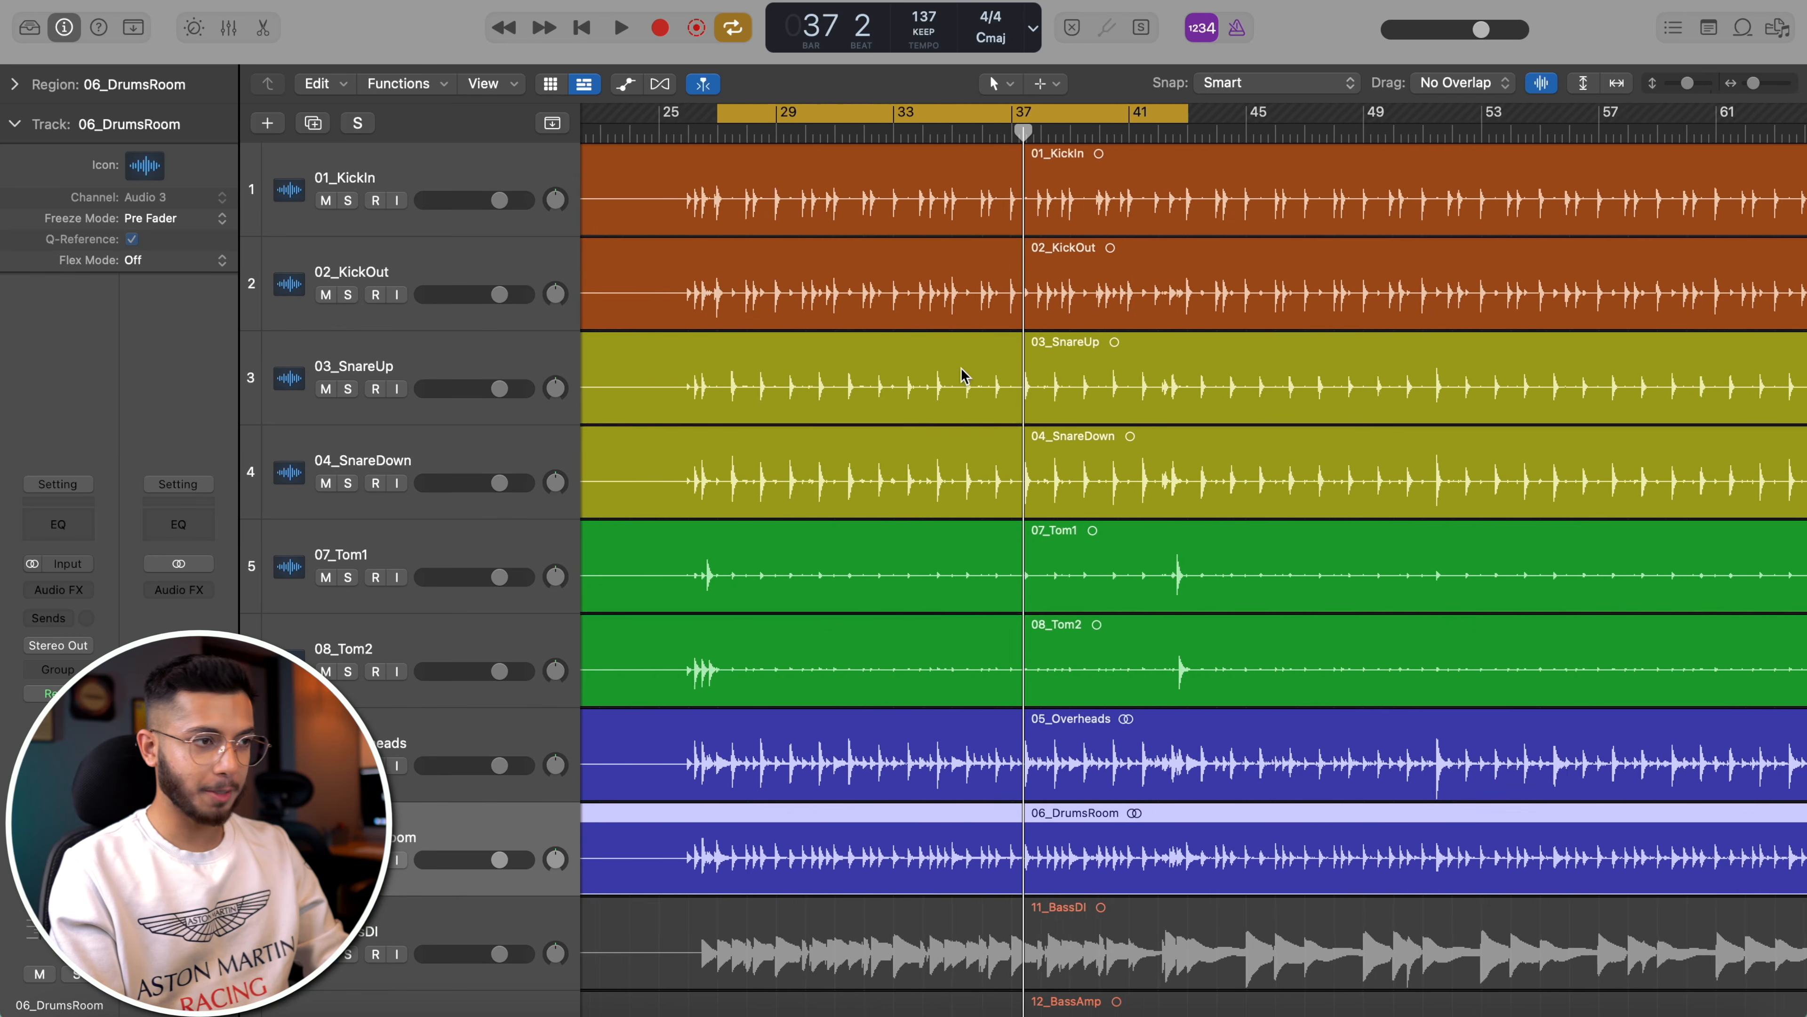
# - Show the mixer and select the Stereo Out channel to check the combined drum level
pyautogui.scroll(1, 961, 375)
pyautogui.hscroll(-2, 961, 375)
pyautogui.scroll(4, 961, 375)
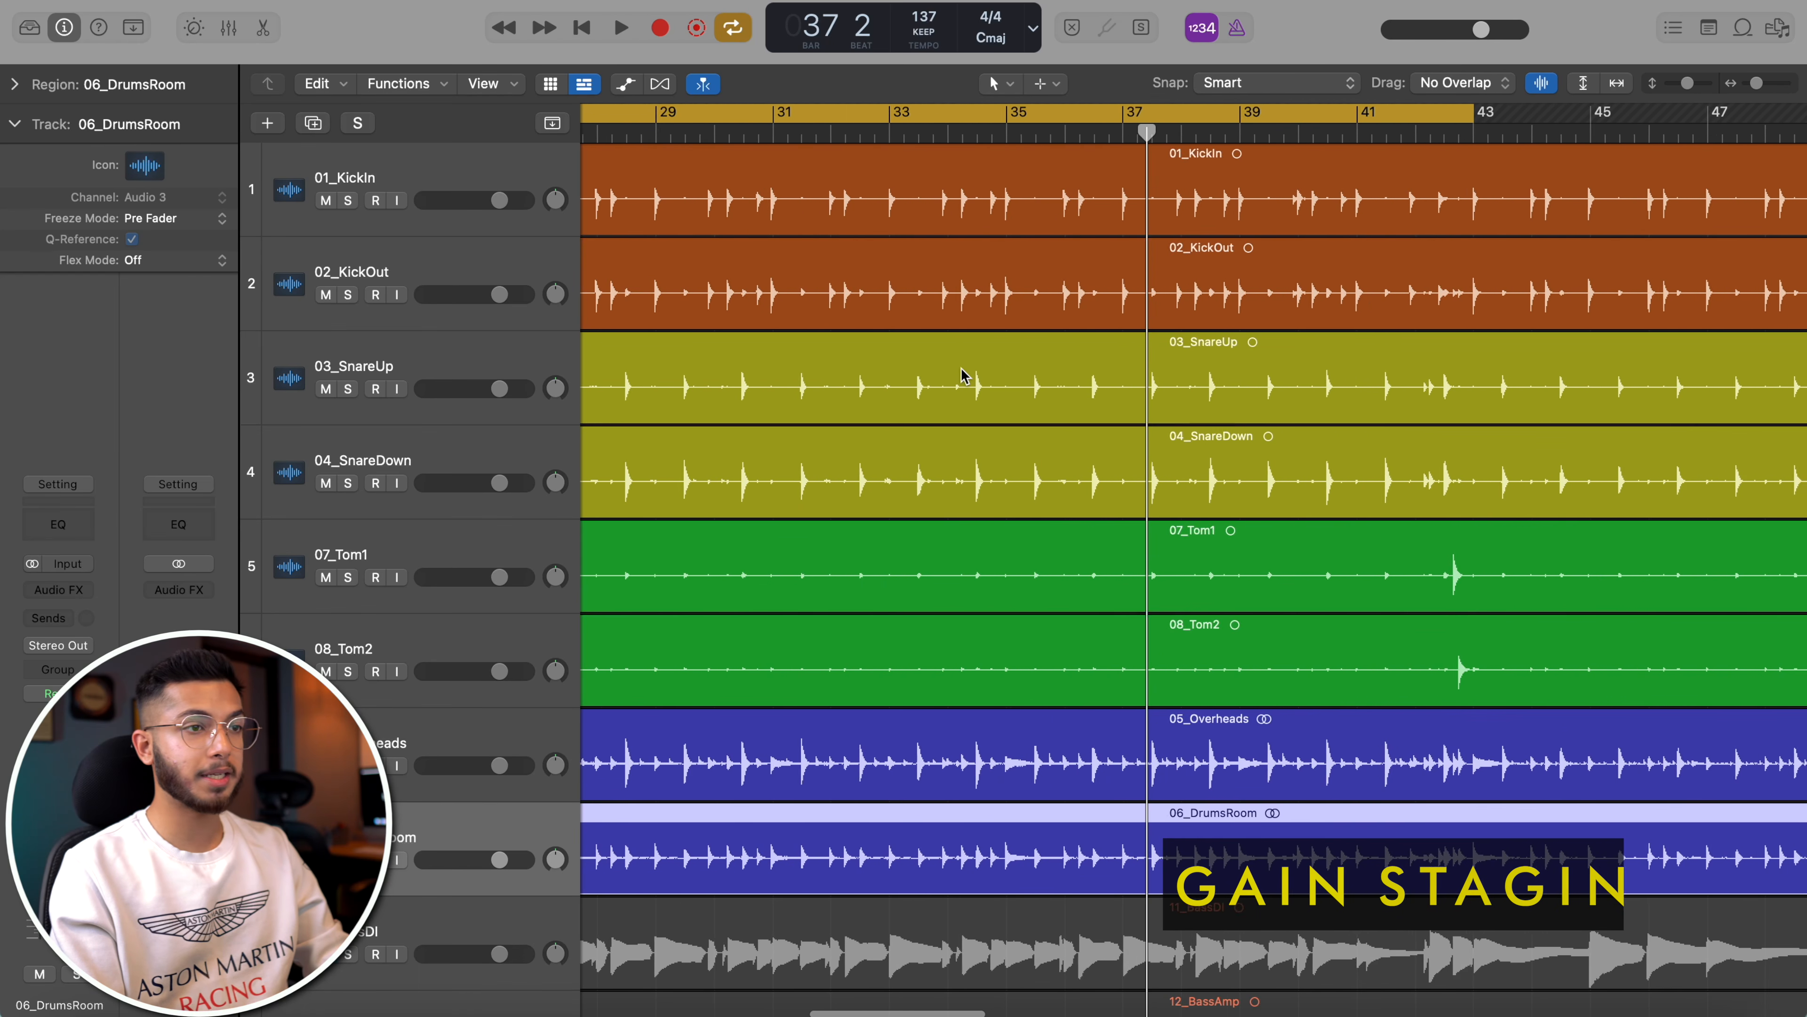
pyautogui.hscroll(-2, 960, 375)
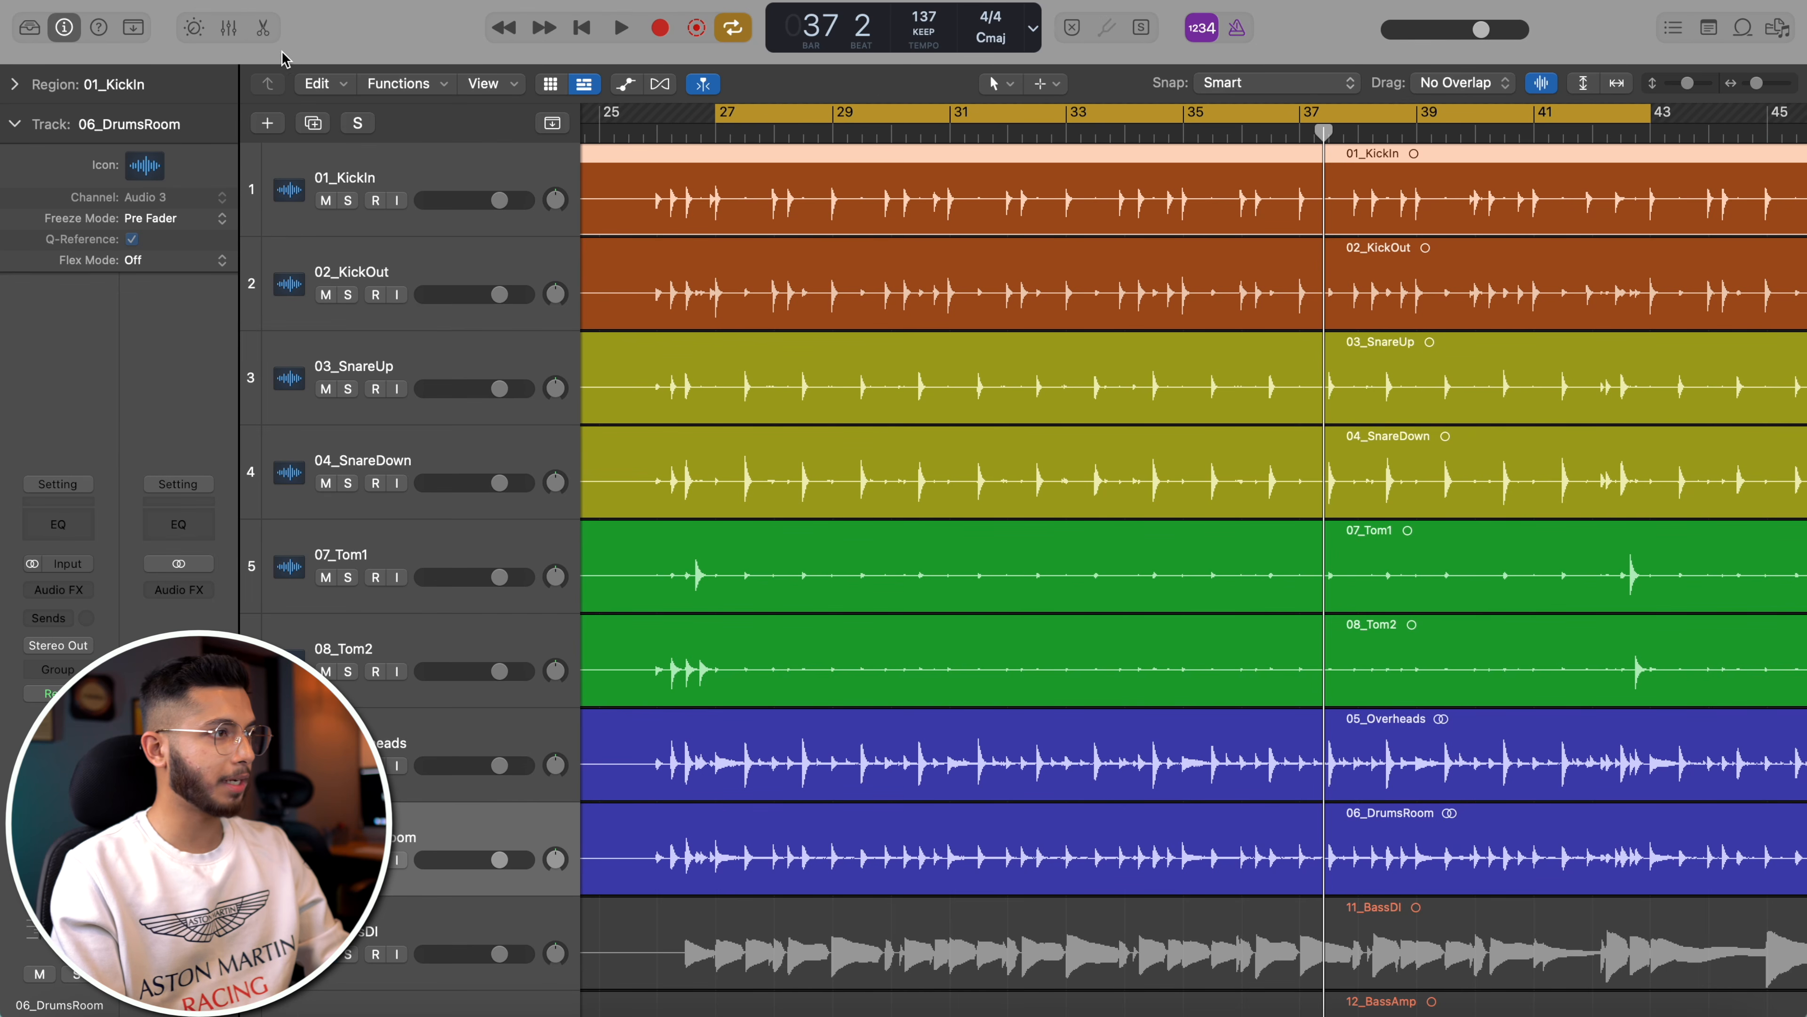
pyautogui.click(228, 26)
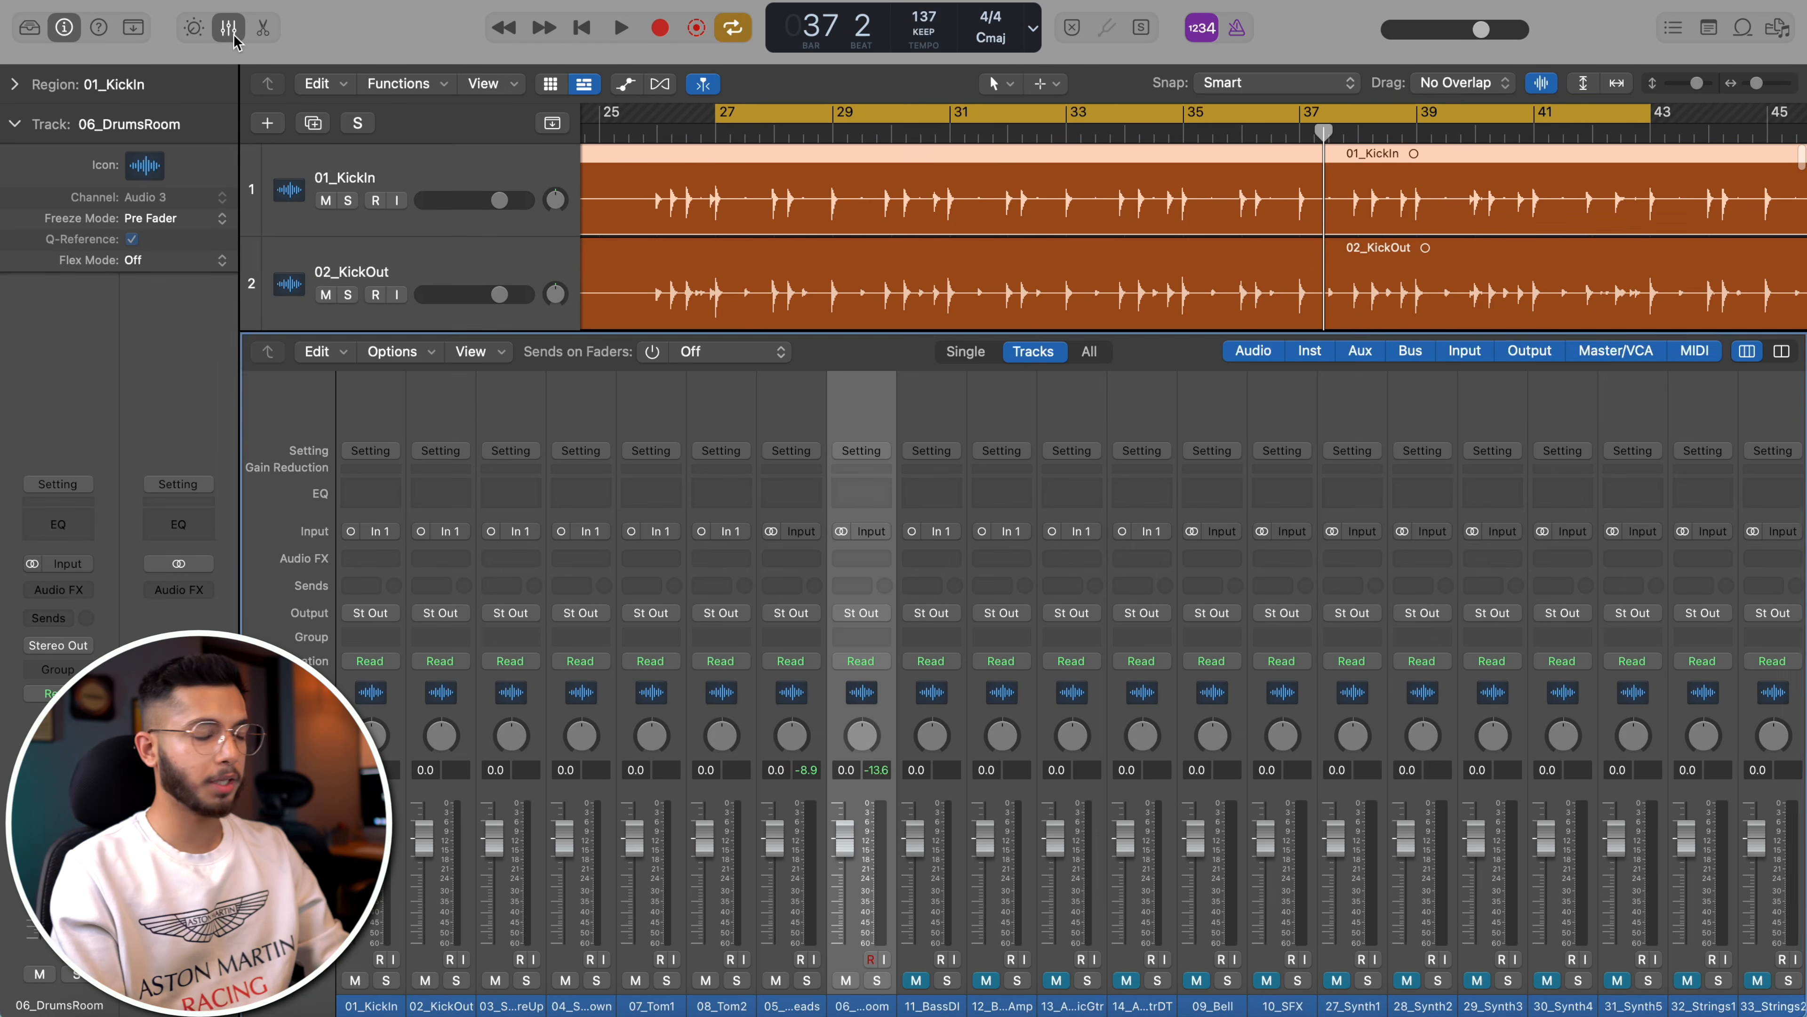
pyautogui.hscroll(10, 1153, 625)
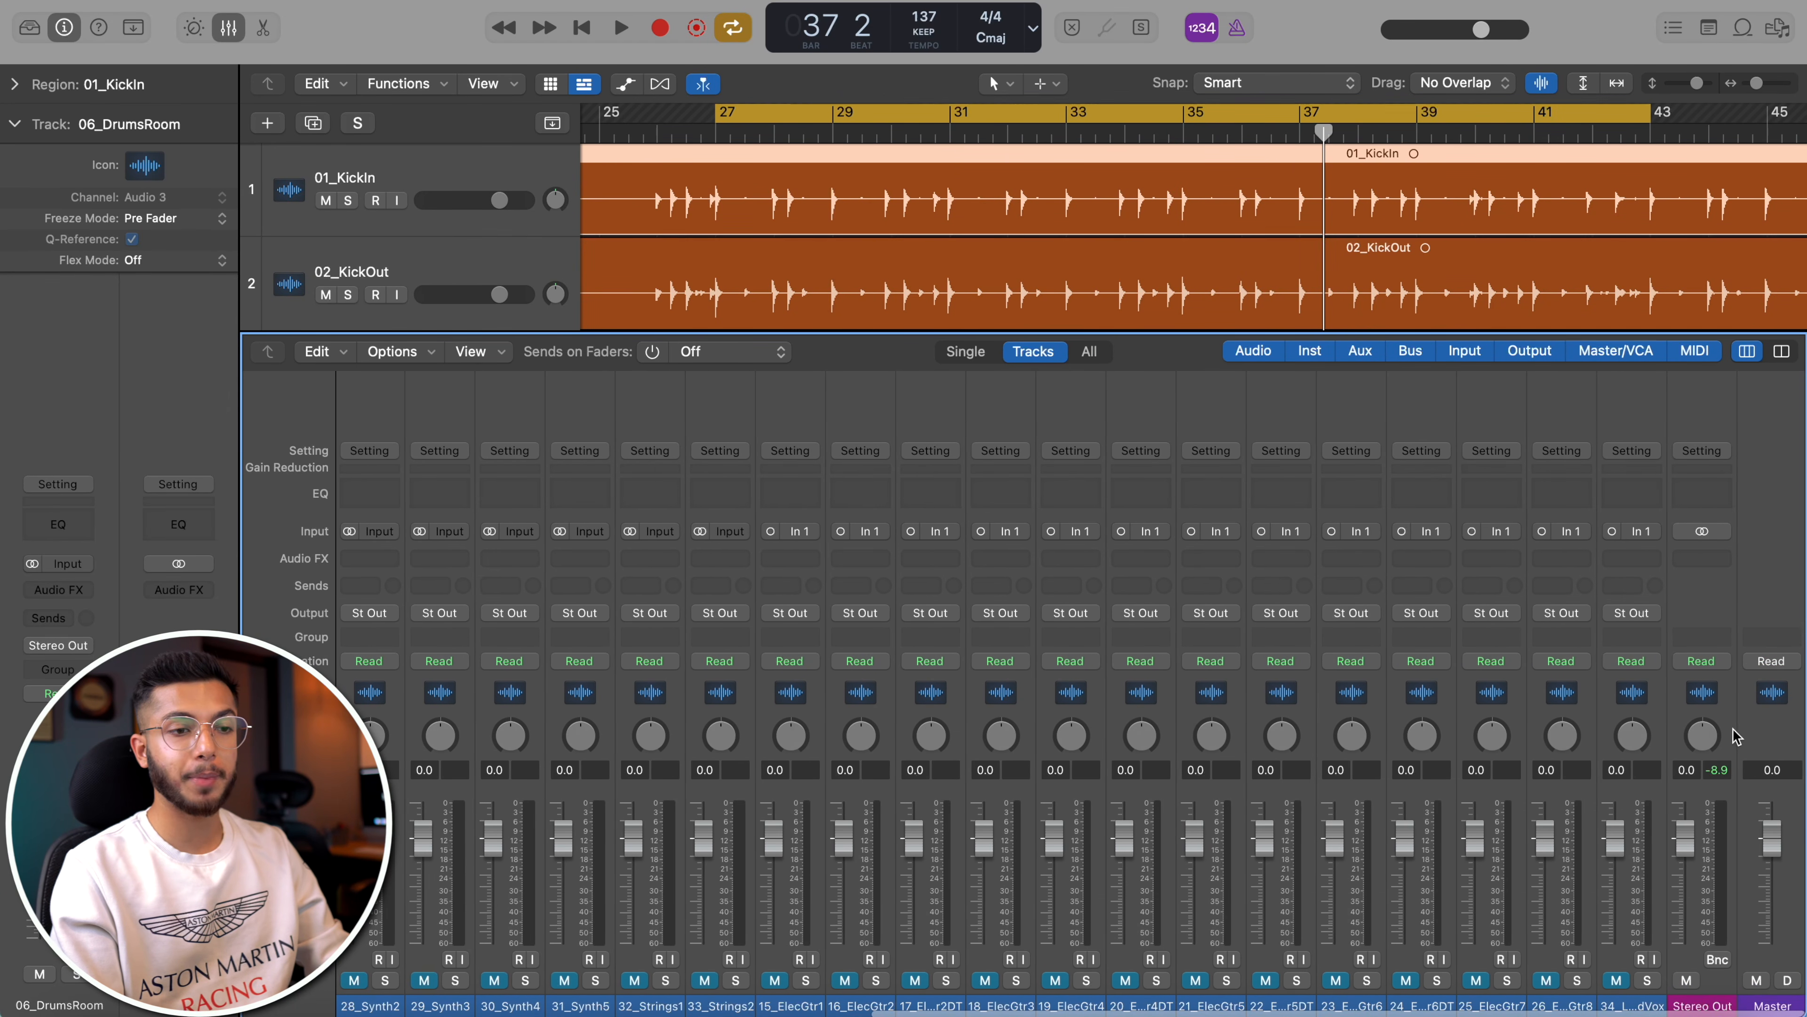
pyautogui.click(1708, 685)
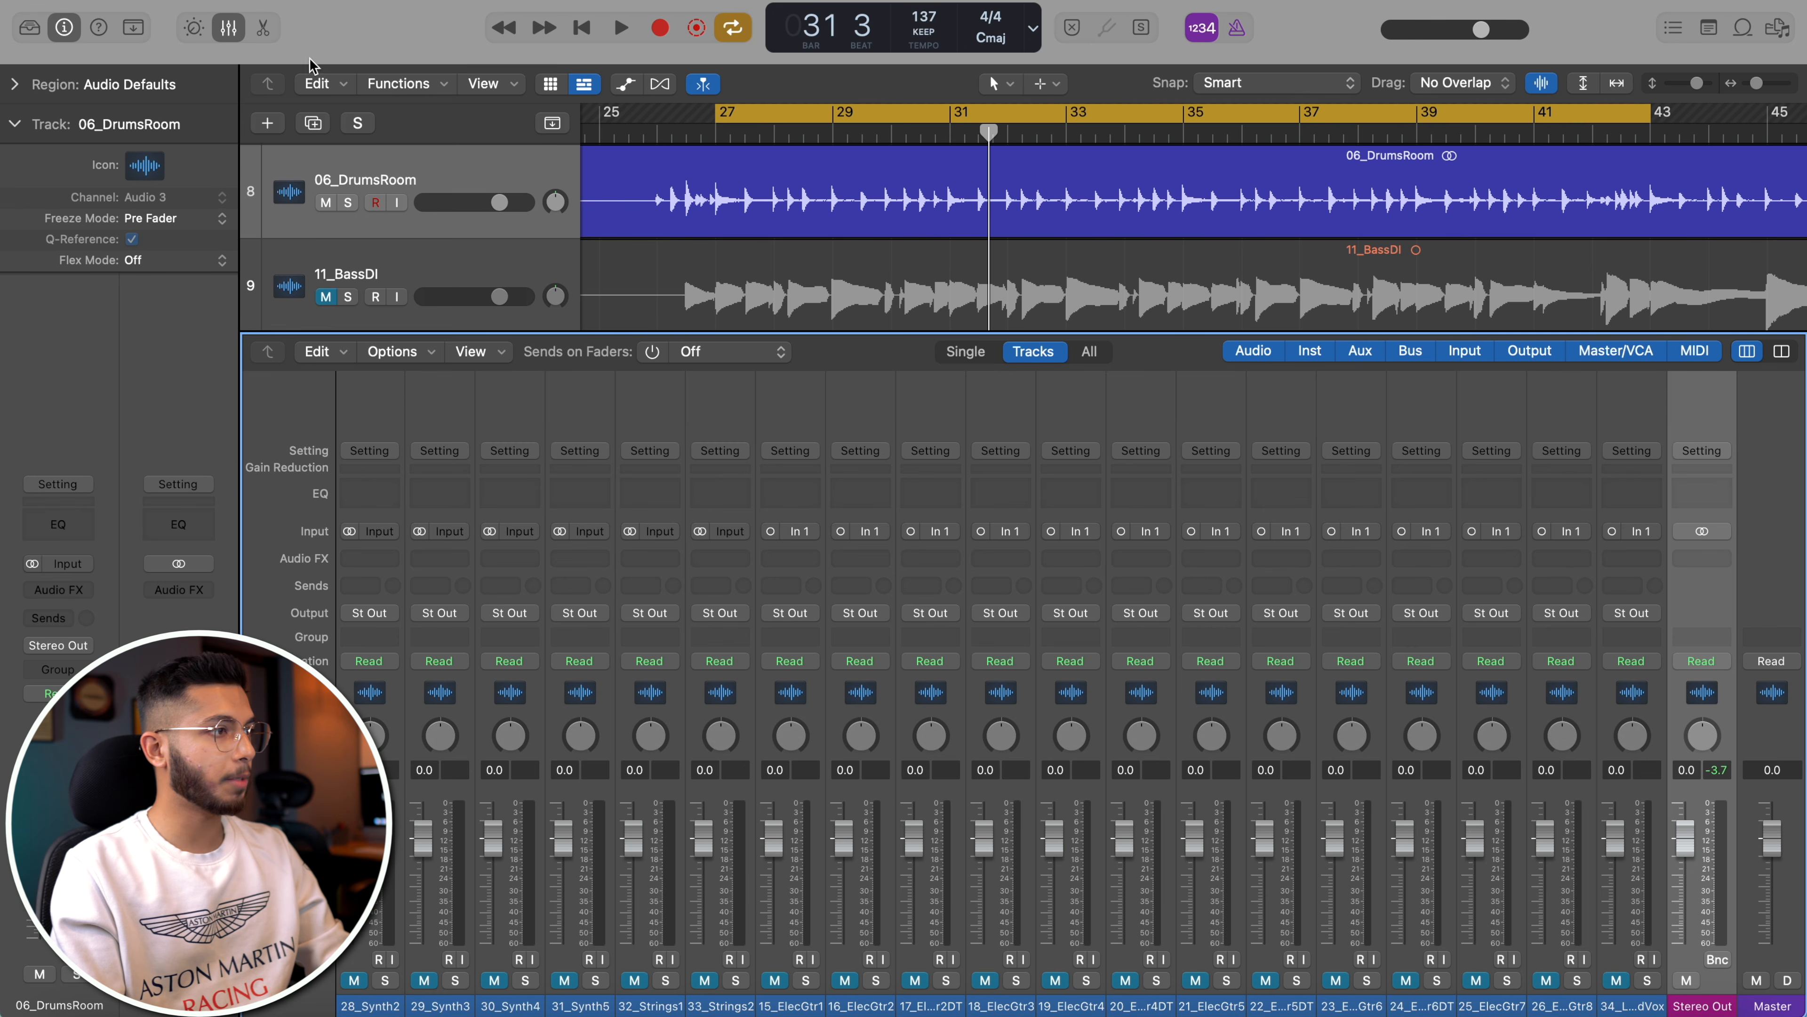
# - Hide the mixer, select the eight drum regions from 01_KickIn through 06_DrumsRoom, and set their region gain to -5 dB
pyautogui.press('x')
pyautogui.scroll(10, 840, 712)
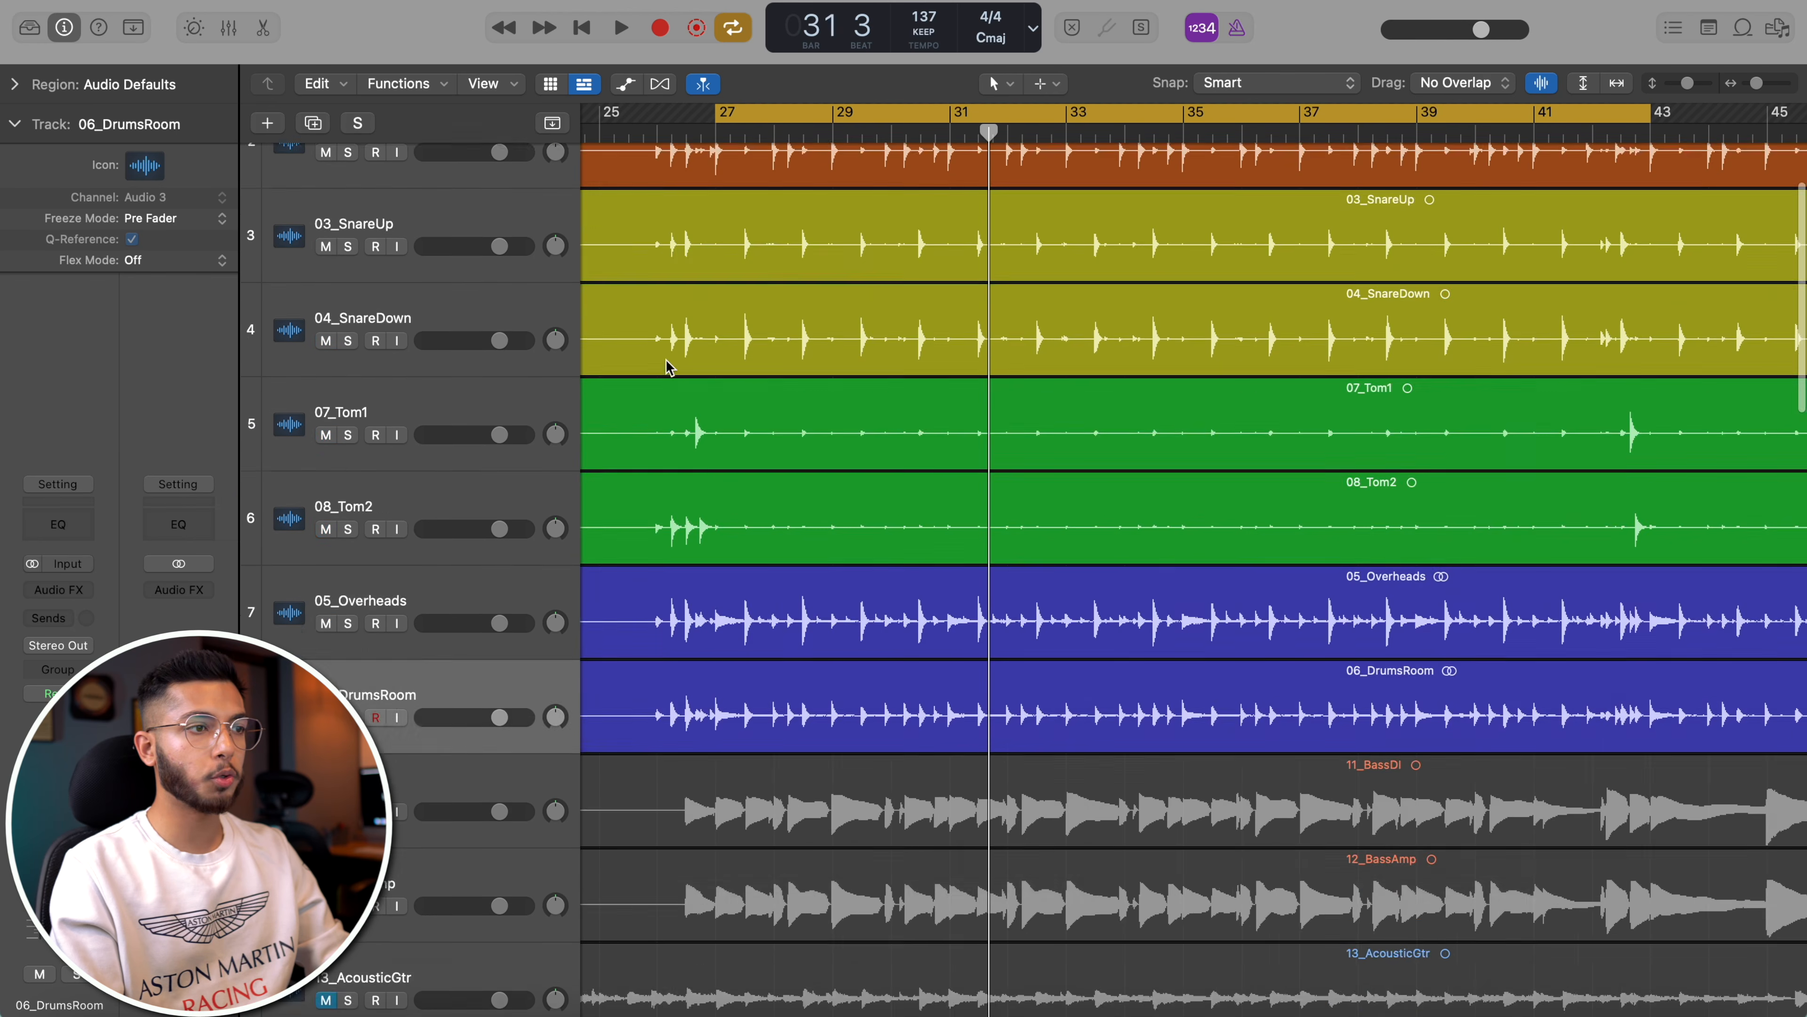
pyautogui.moveTo(834, 823); pyautogui.dragTo(832, 203)
pyautogui.click(14, 84)
pyautogui.doubleClick(144, 258)
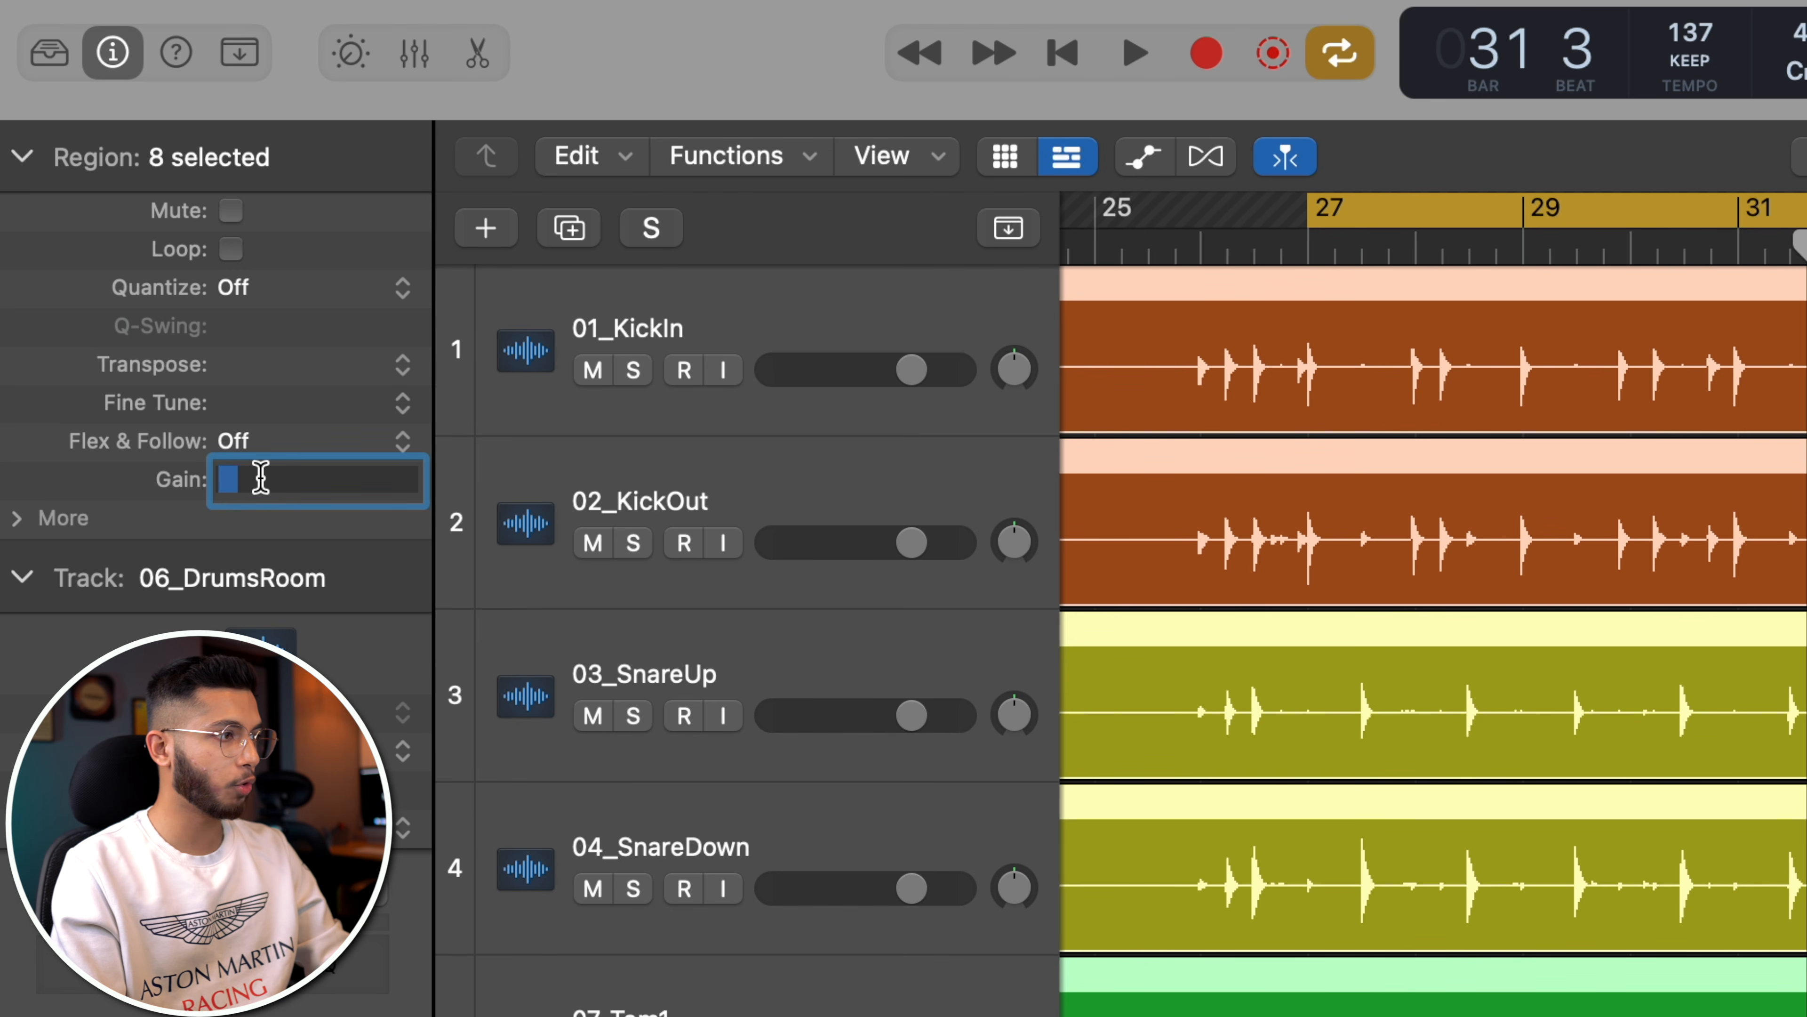
pyautogui.write('-5')
pyautogui.press('Return')
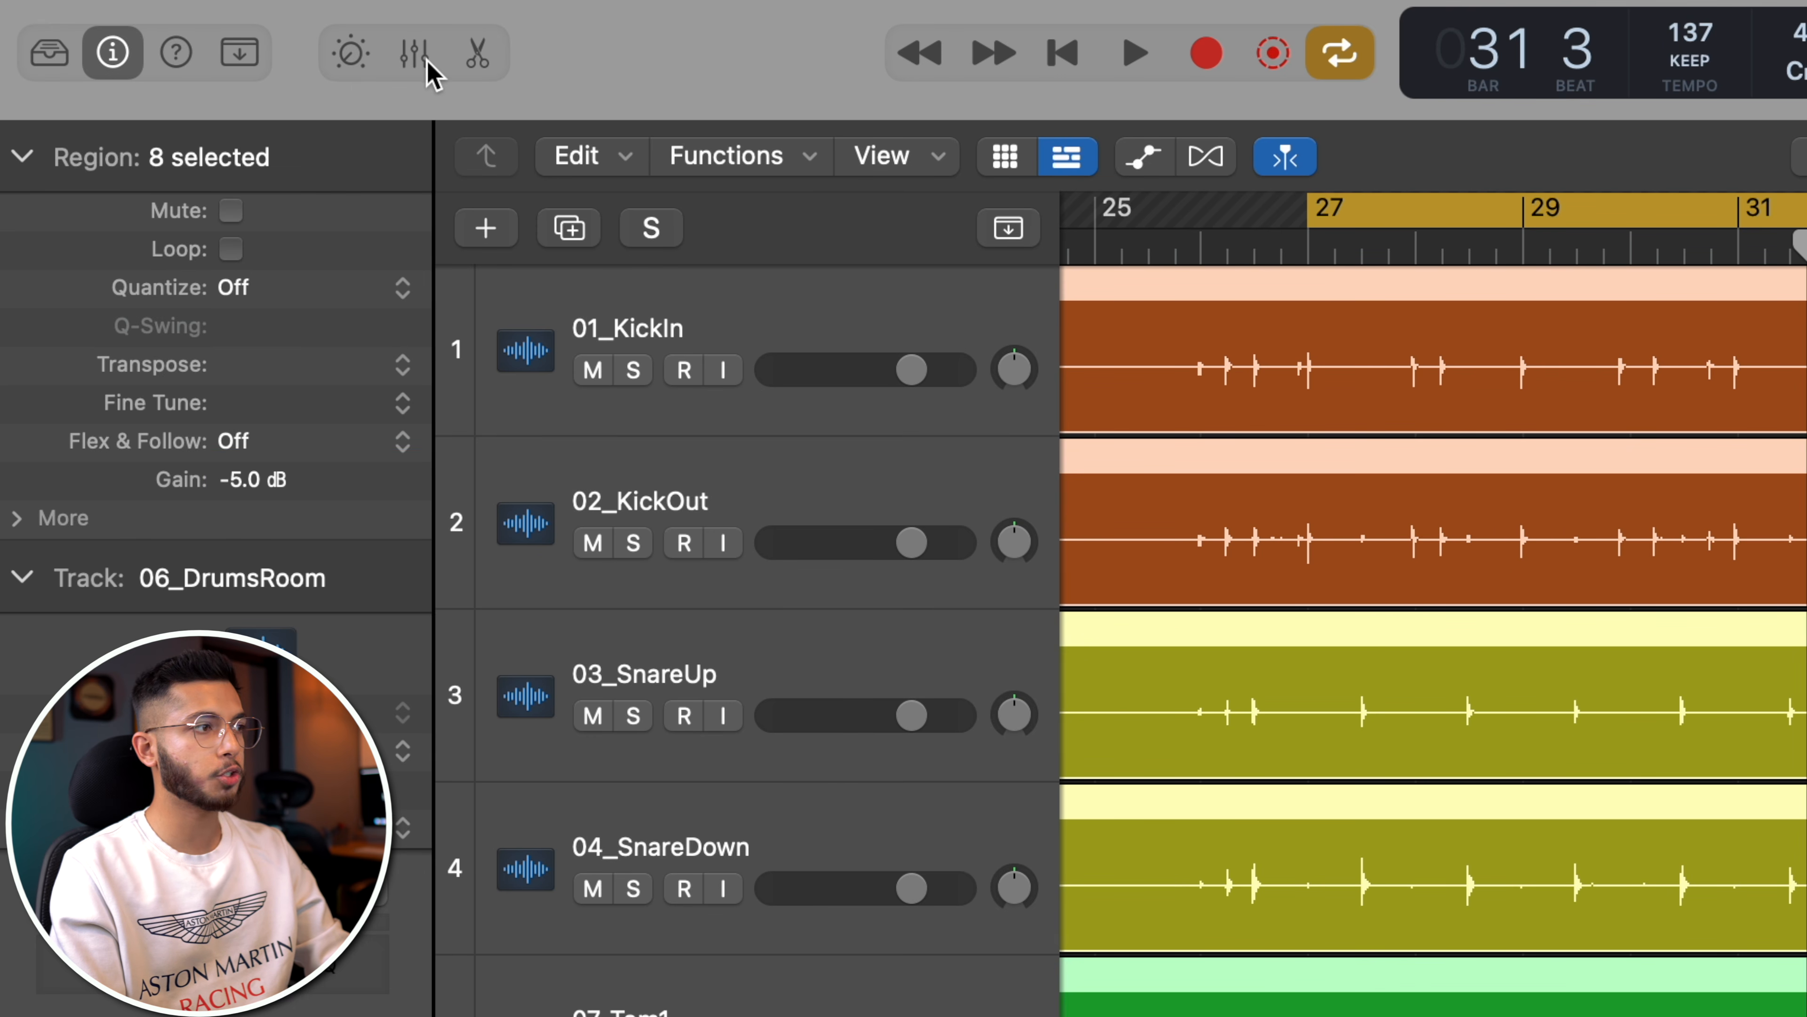
# - Show the mixer to recheck the output level and set the selected drum regions' gain to -6 dB
pyautogui.click(413, 54)
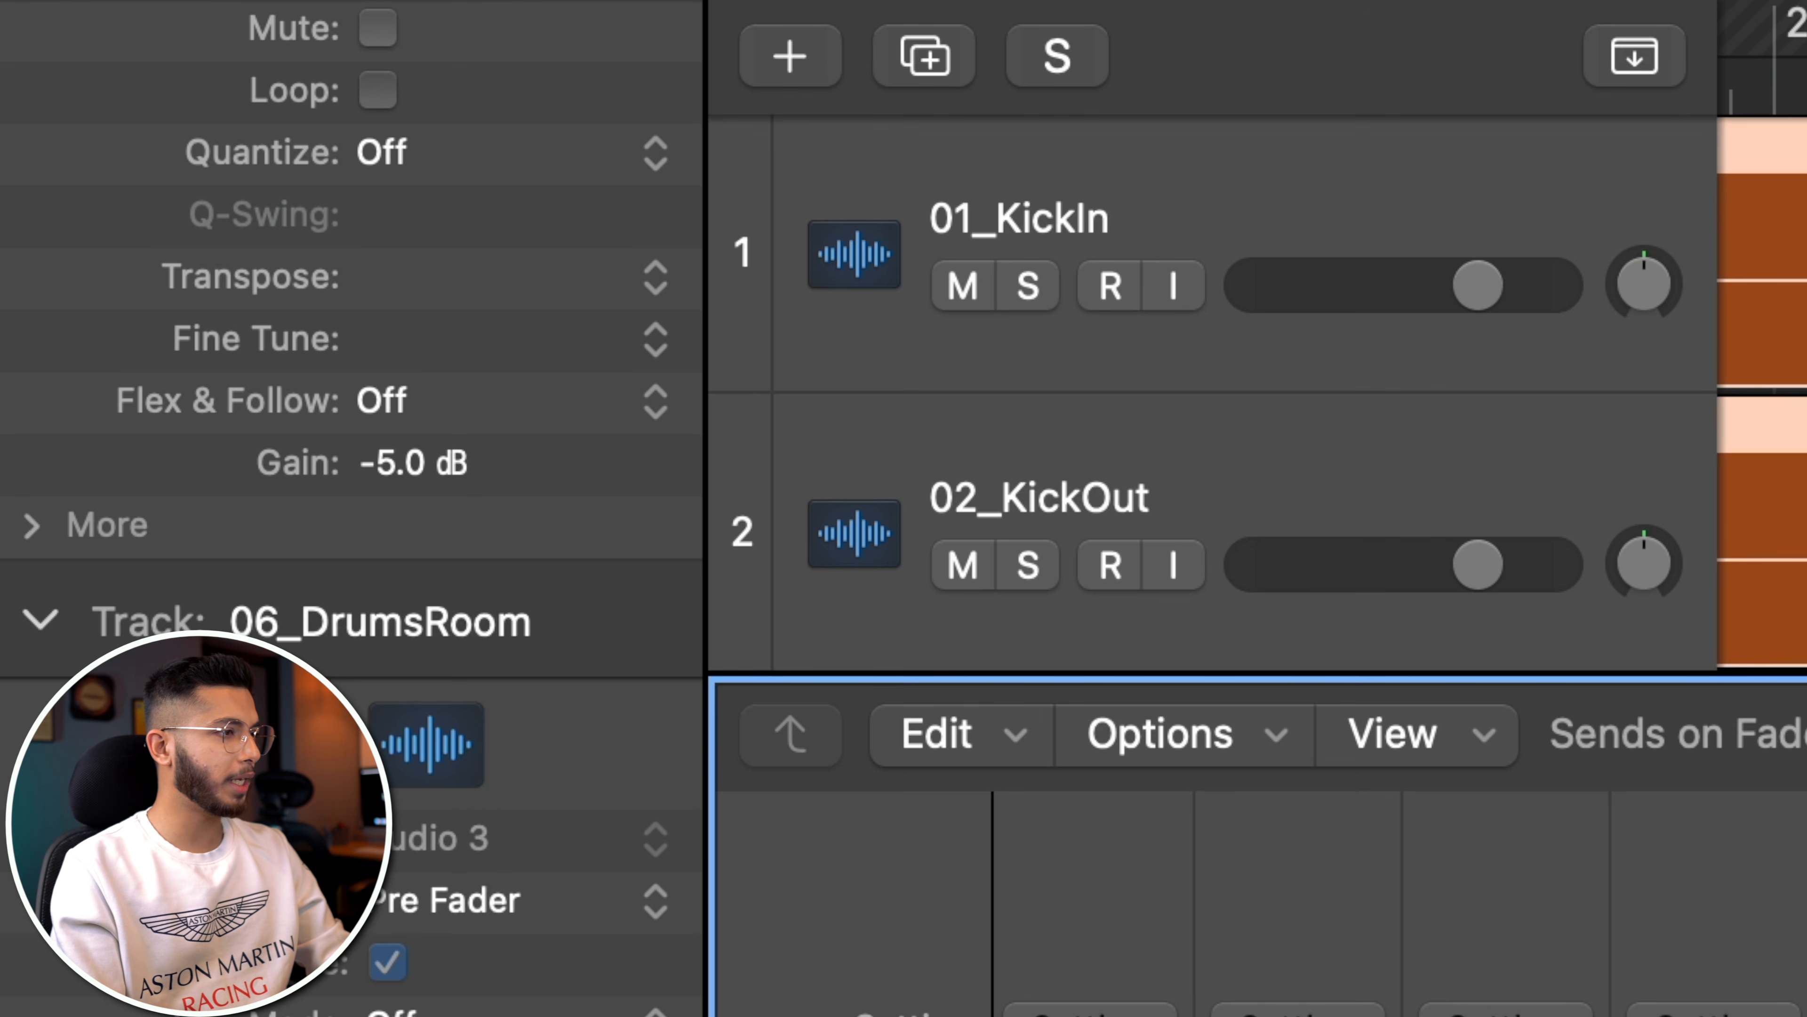
pyautogui.doubleClick(374, 464)
pyautogui.write('-6')
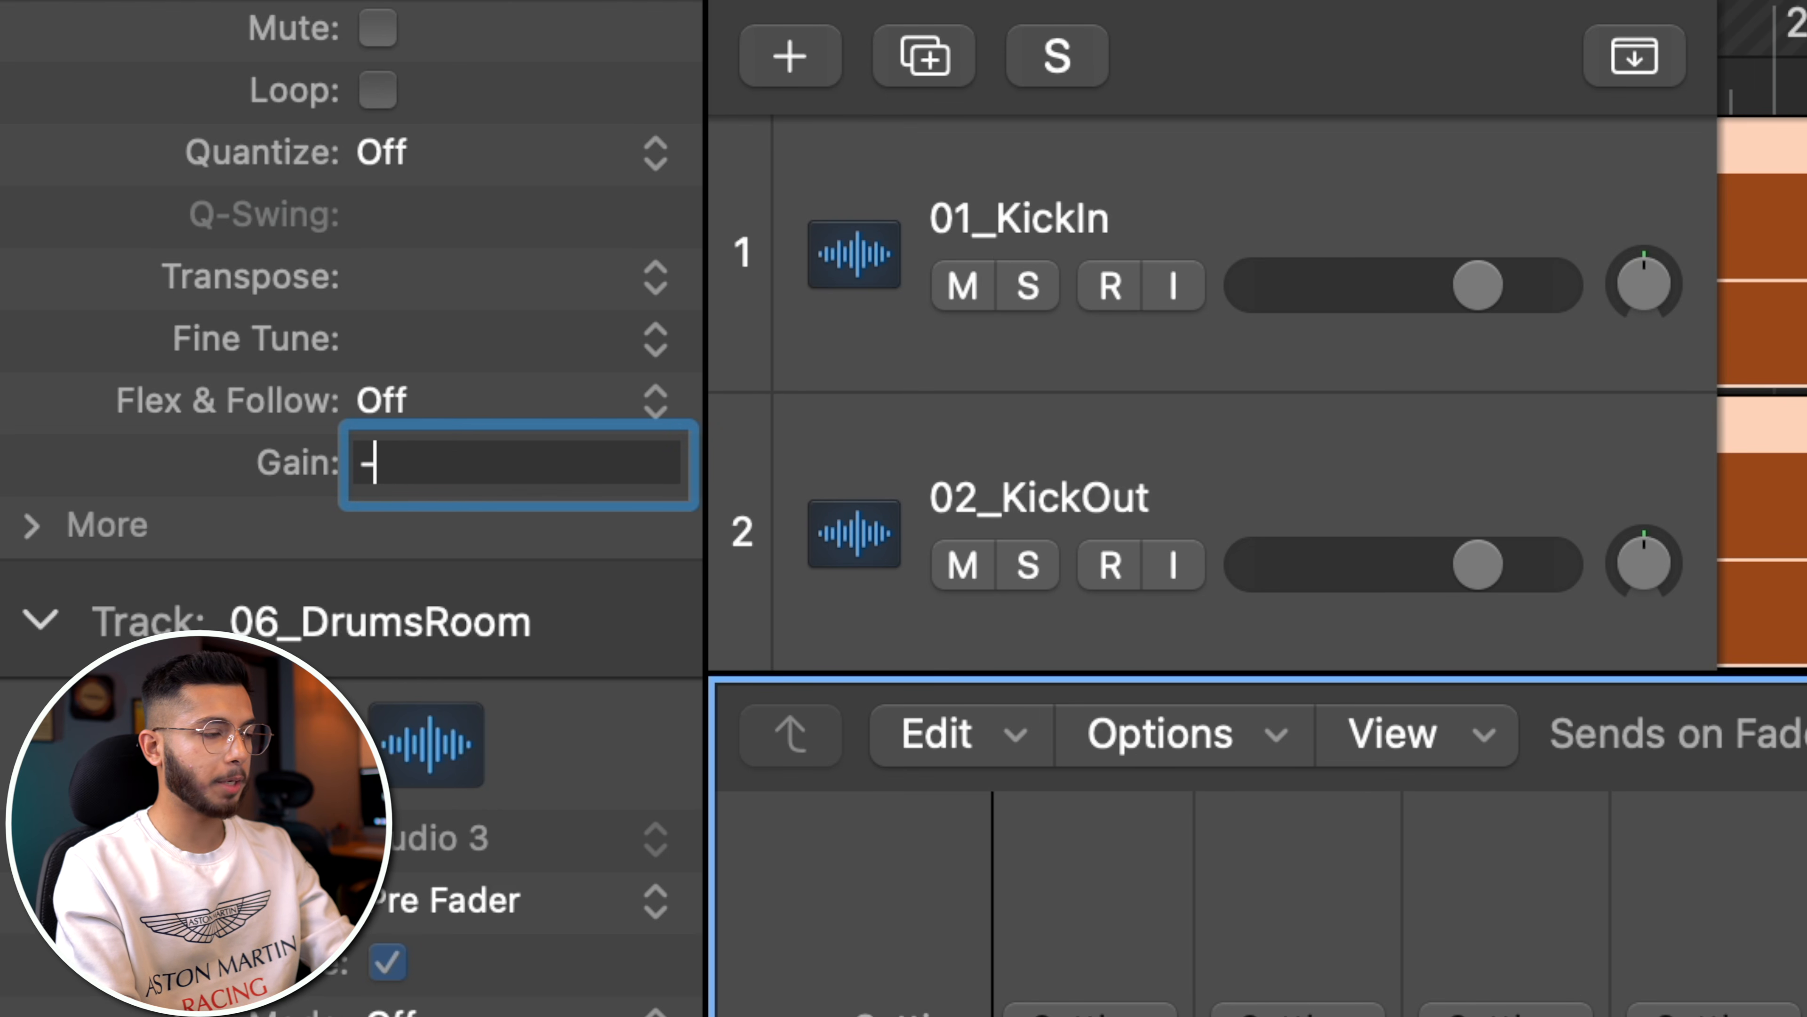
pyautogui.press('Return')
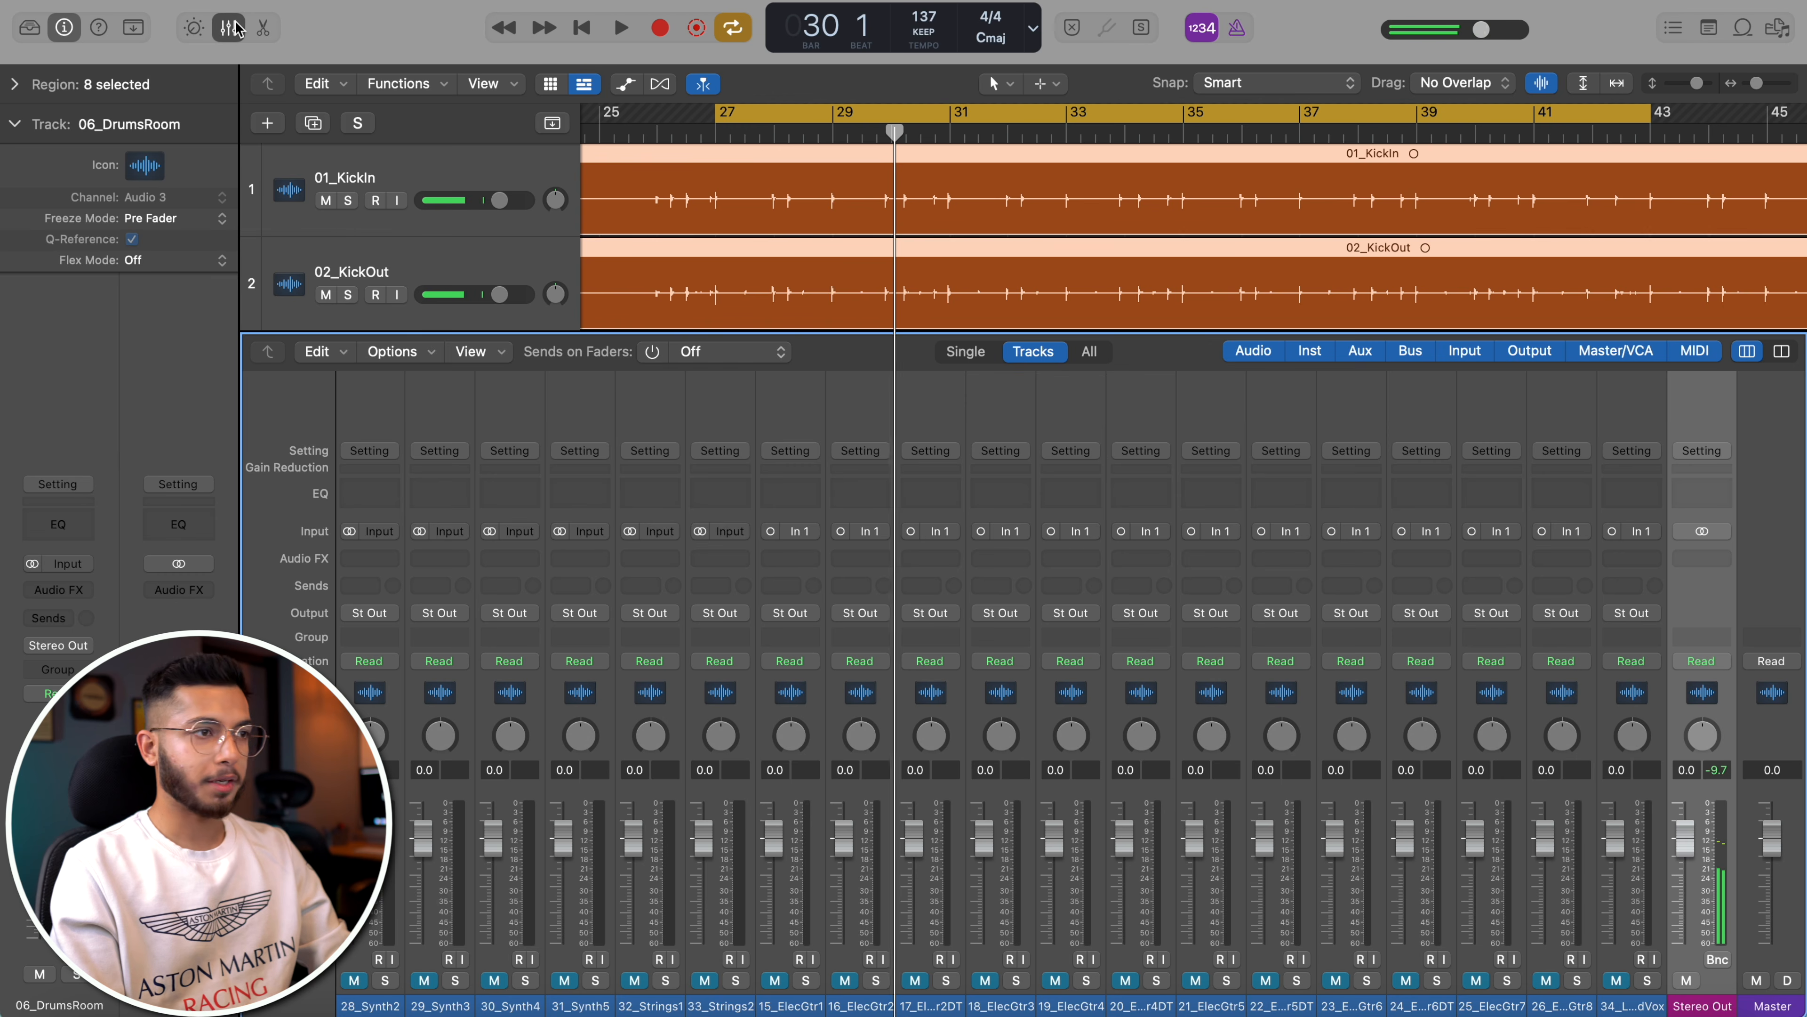
# - Hide the mixer, enlarge the waveform display in the tracks area, and deselect all regions
pyautogui.click(235, 27)
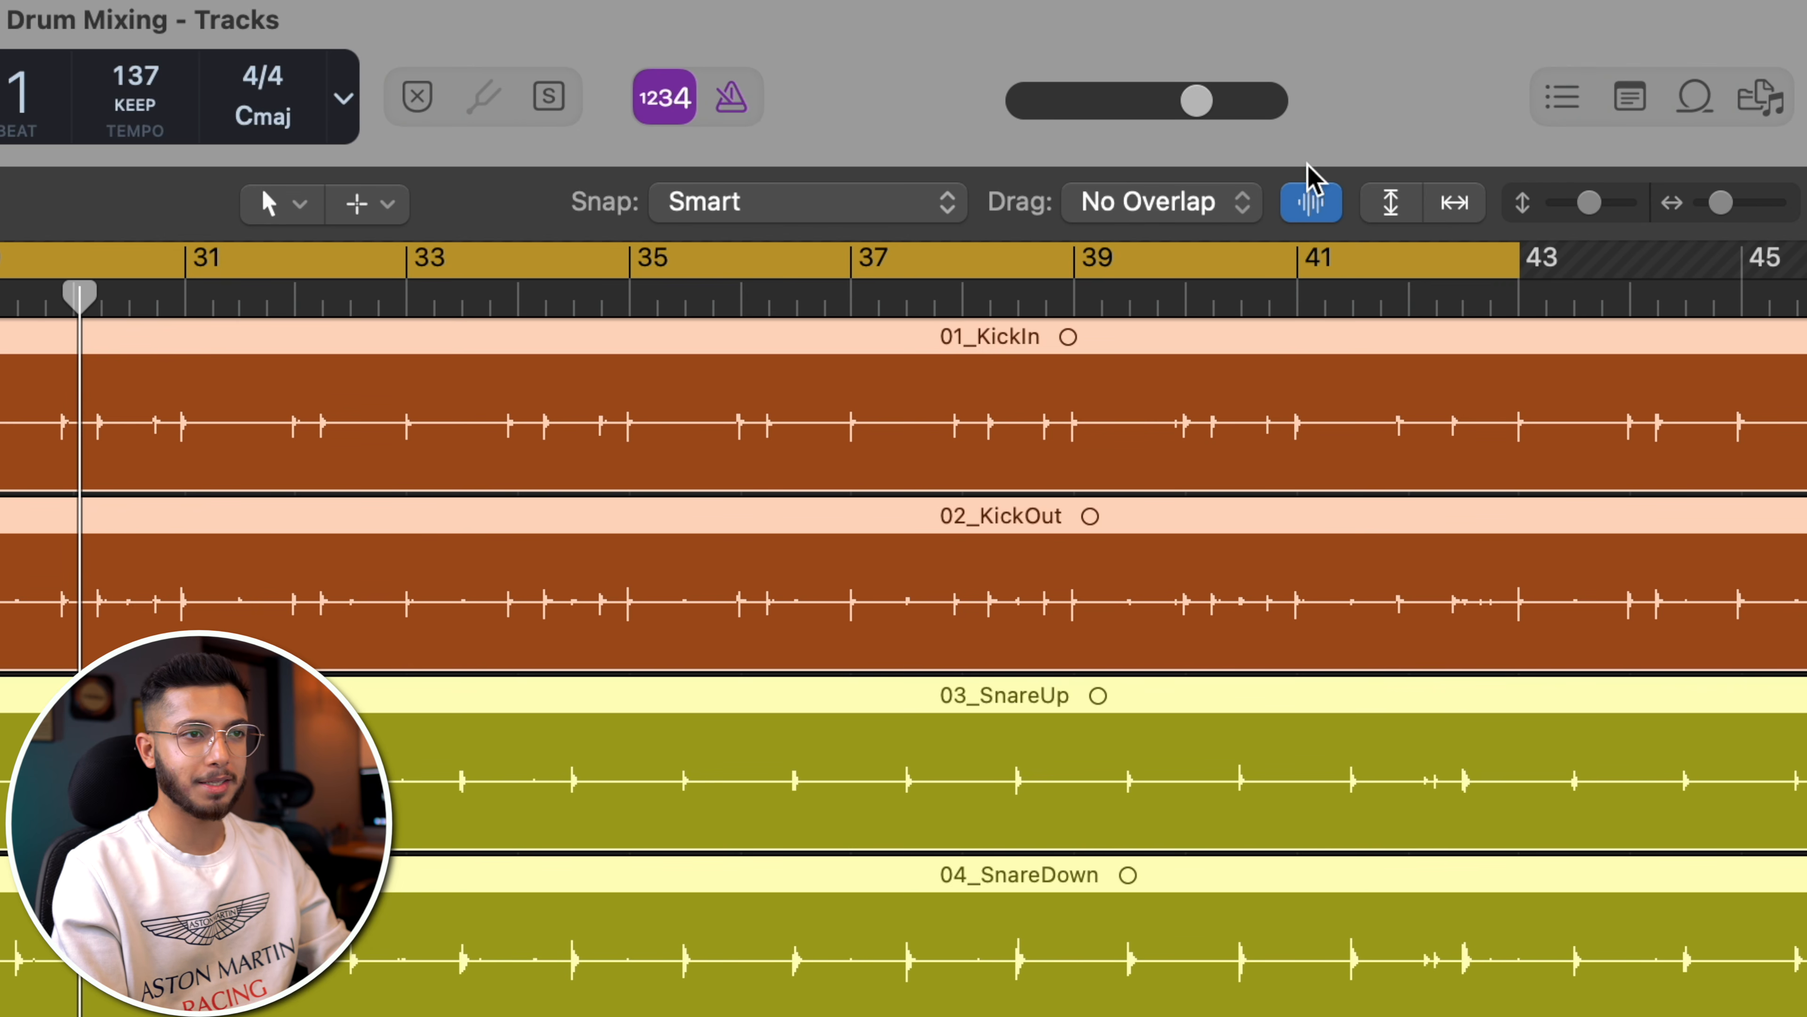
pyautogui.moveTo(1309, 170); pyautogui.dragTo(1306, 32)
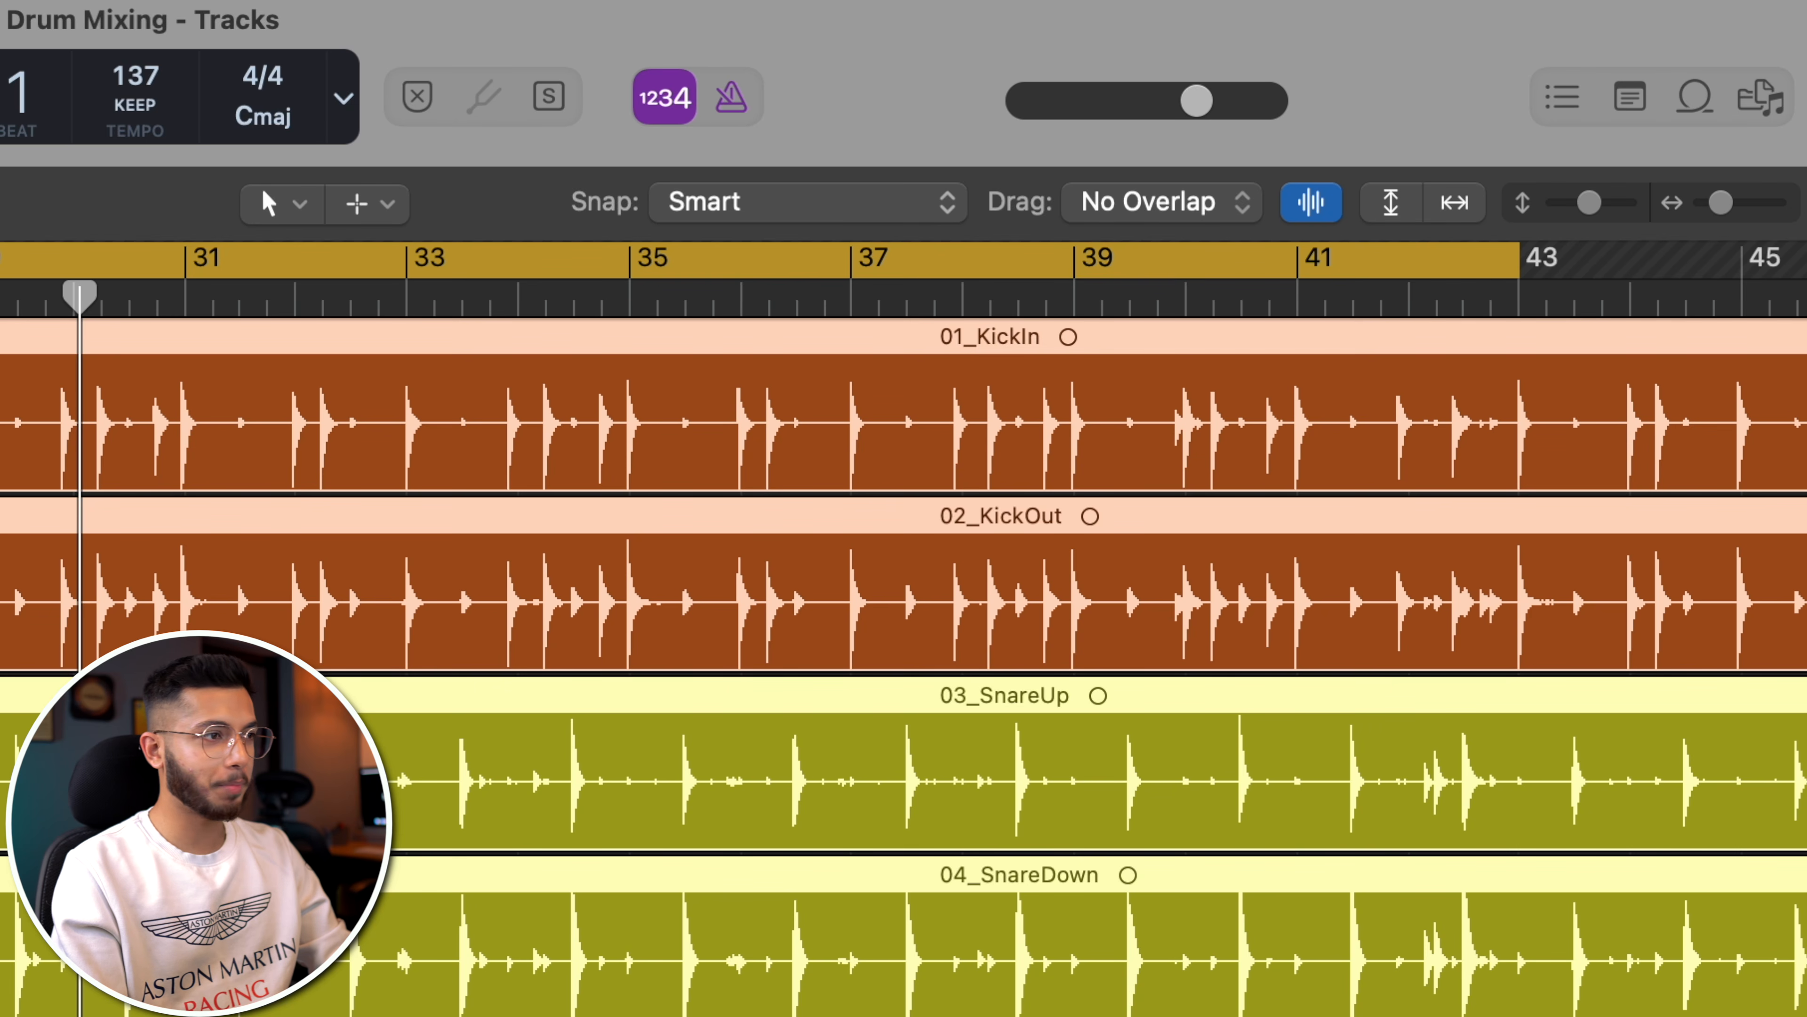
pyautogui.hotkey('alt', 'shift', 'd')
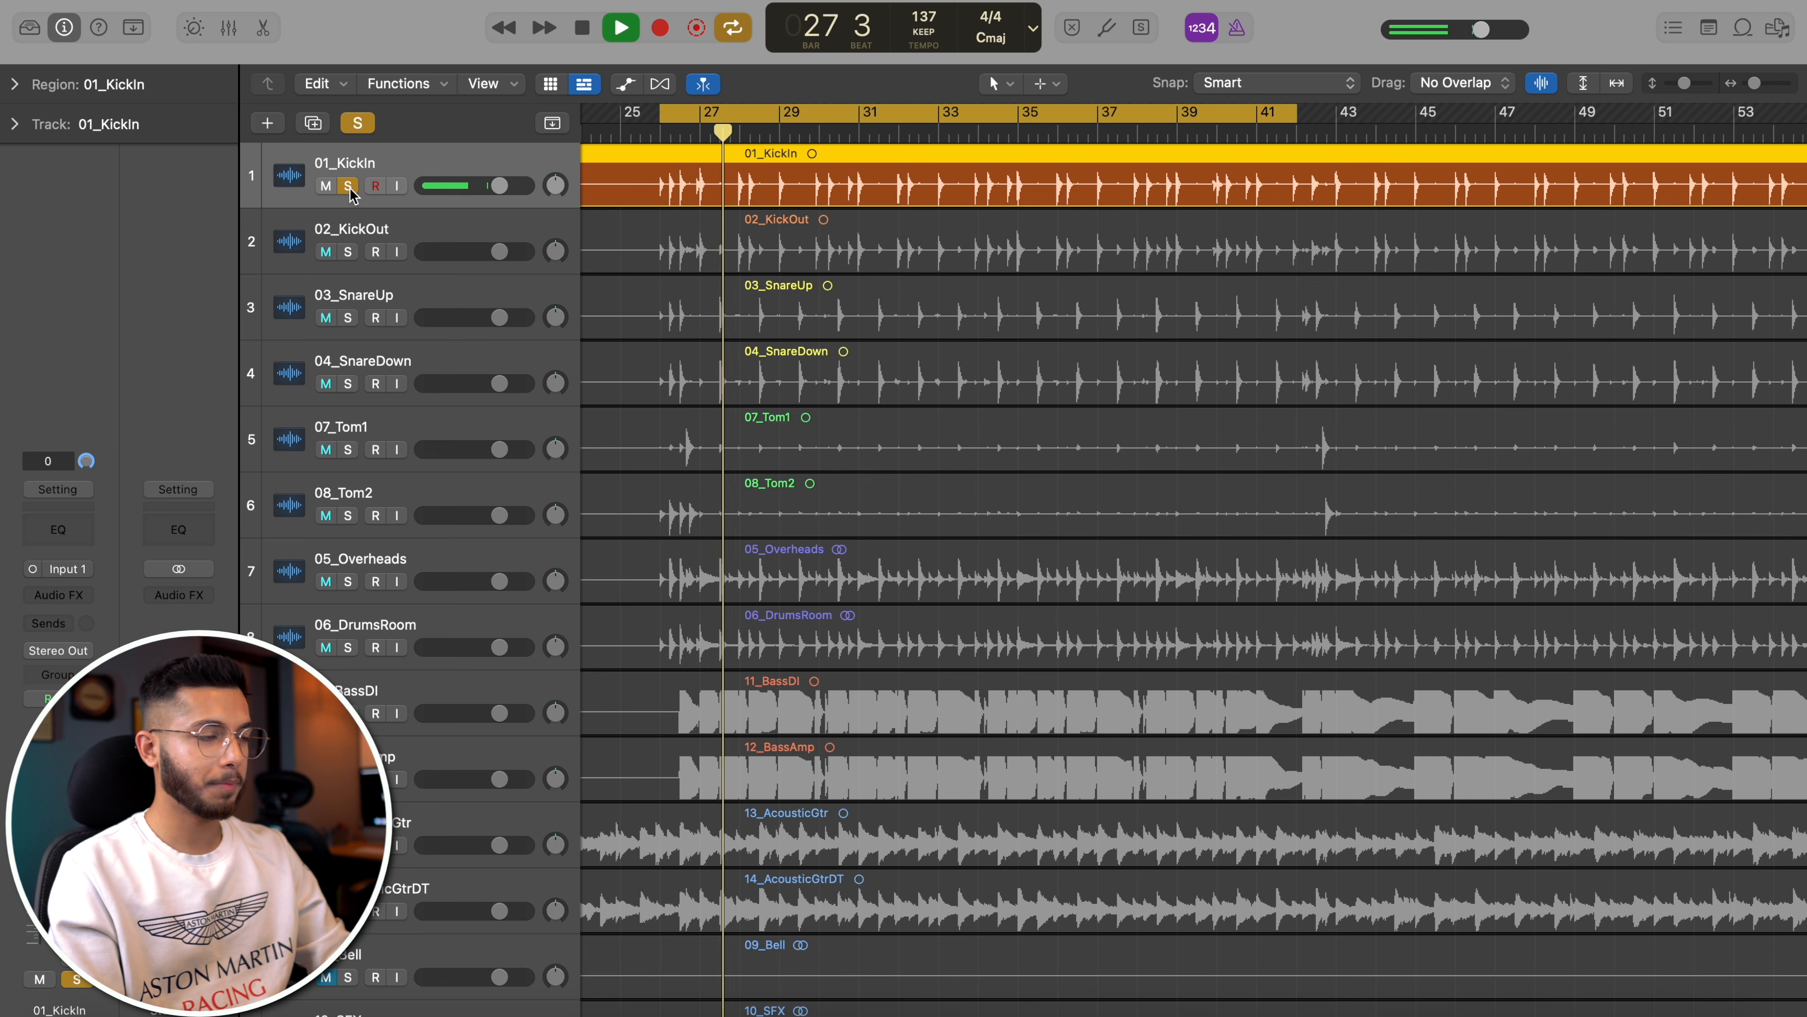
# - Solo 02_KickOut, compare it with and without 01_KickIn, and lower the 01_KickIn volume slightly
pyautogui.click(348, 252)
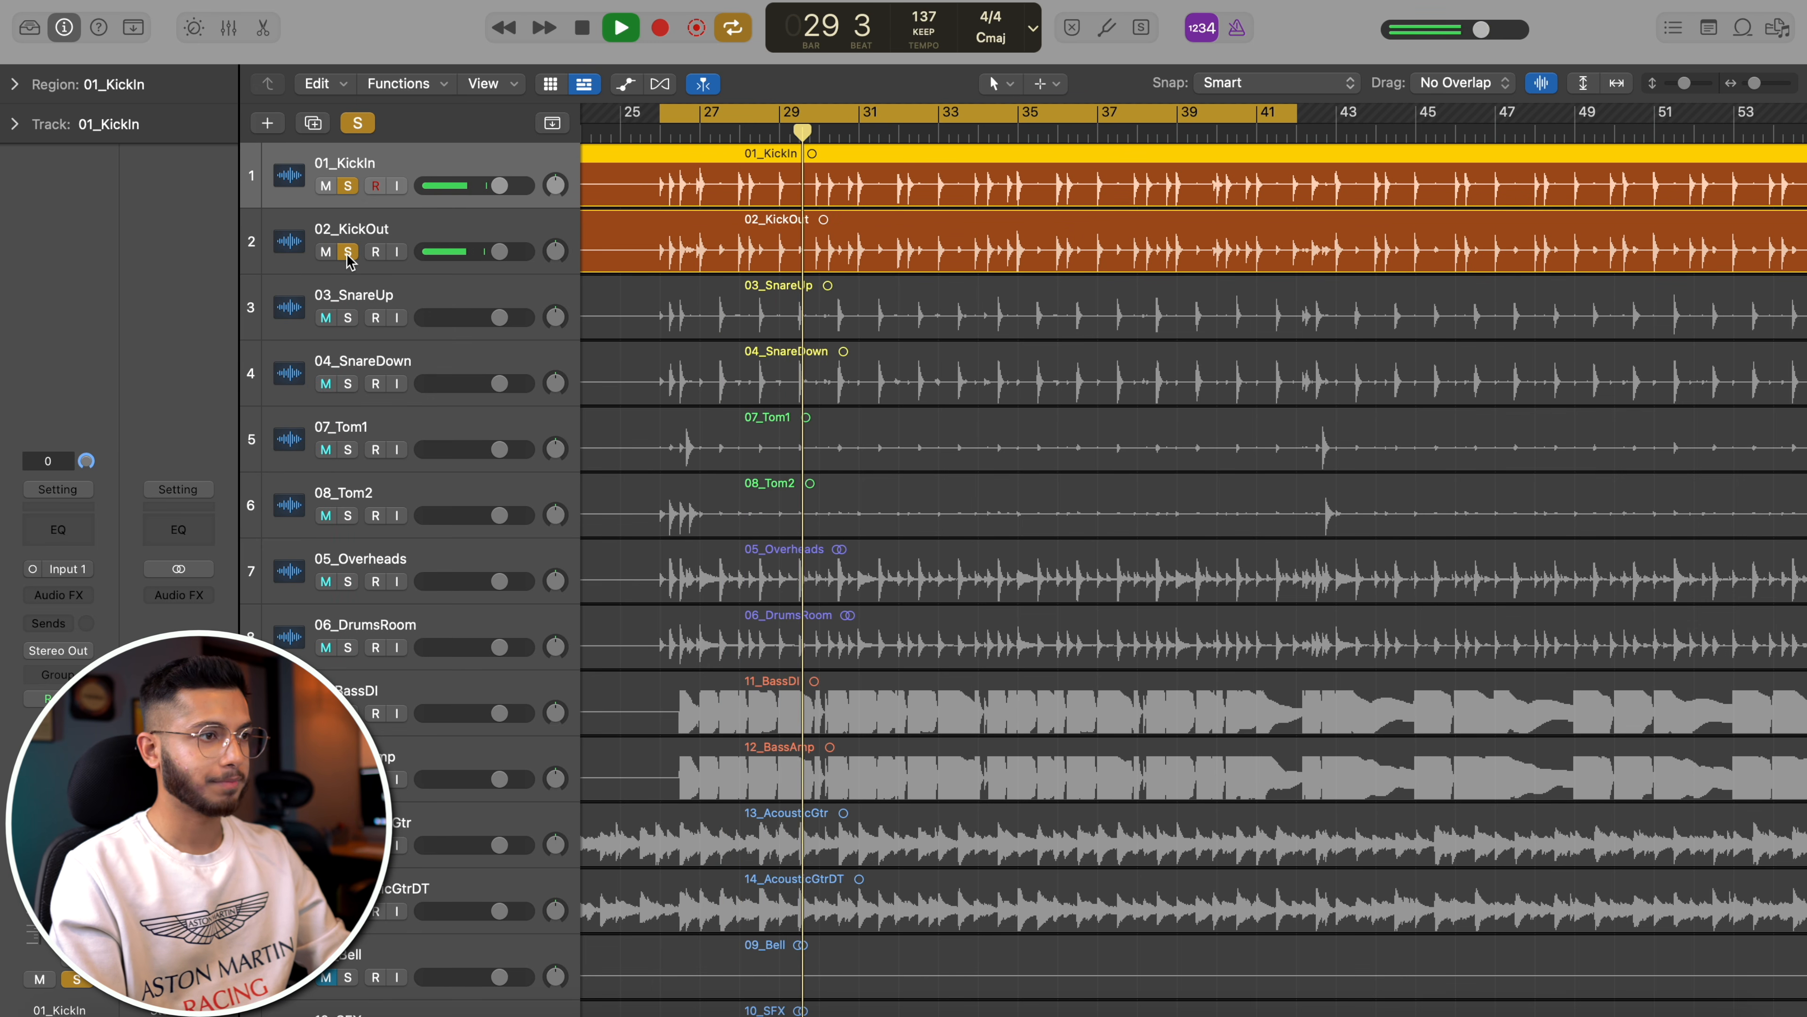
pyautogui.click(348, 186)
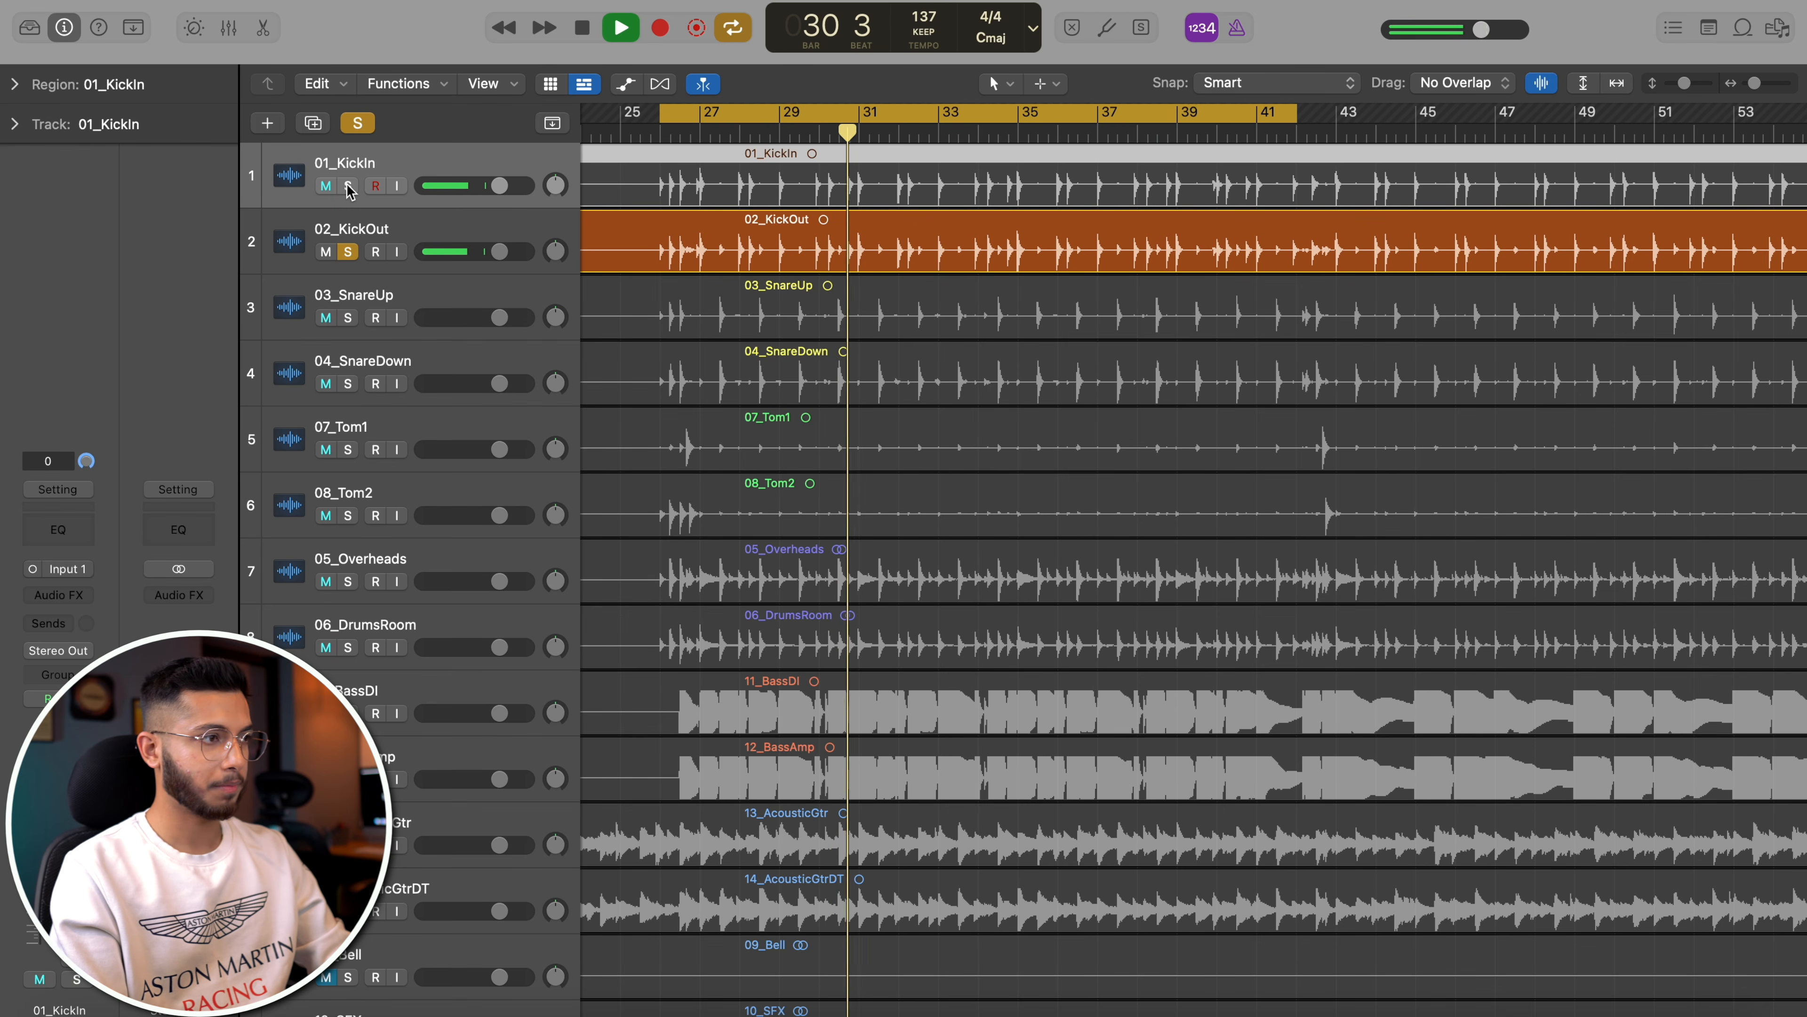
pyautogui.click(348, 186)
pyautogui.moveTo(499, 186); pyautogui.dragTo(493, 186)
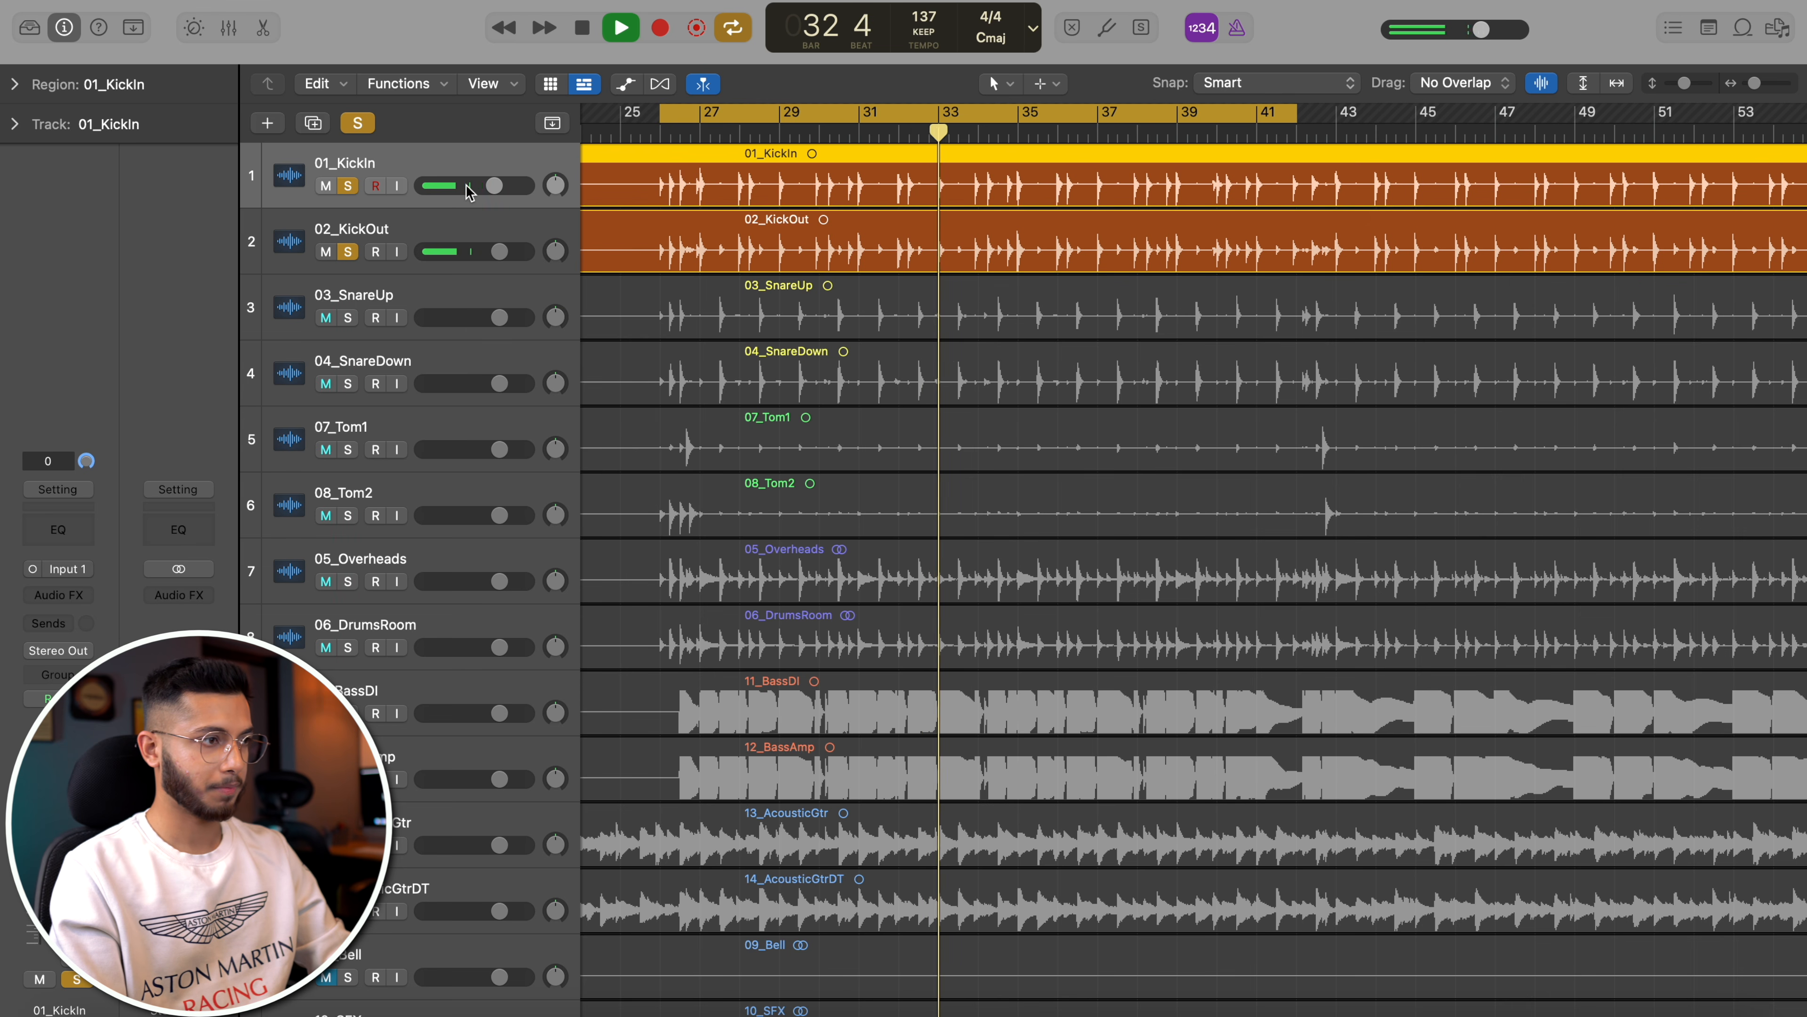
# - Add 03_SnareUp and 04_SnareDown to the solo, raising SnareUp's volume slightly and lowering SnareDown's to about -5.0 dB
pyautogui.click(348, 318)
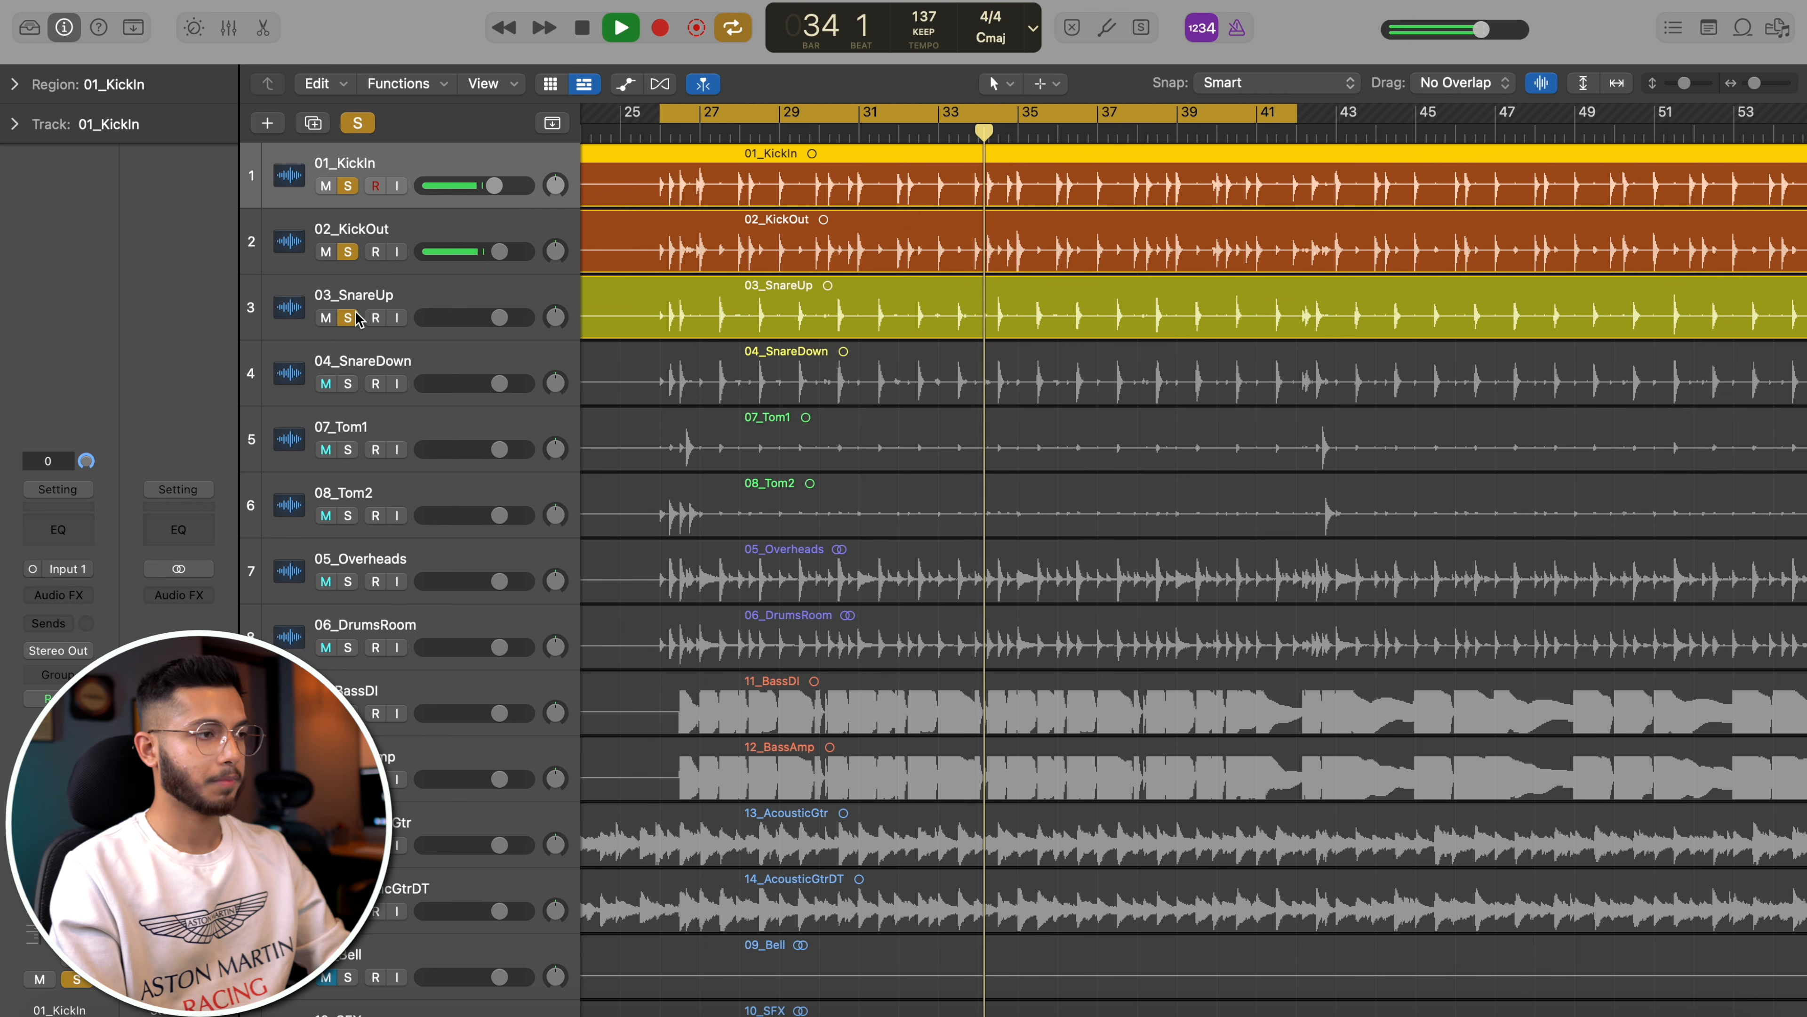
pyautogui.moveTo(500, 318); pyautogui.dragTo(501, 318)
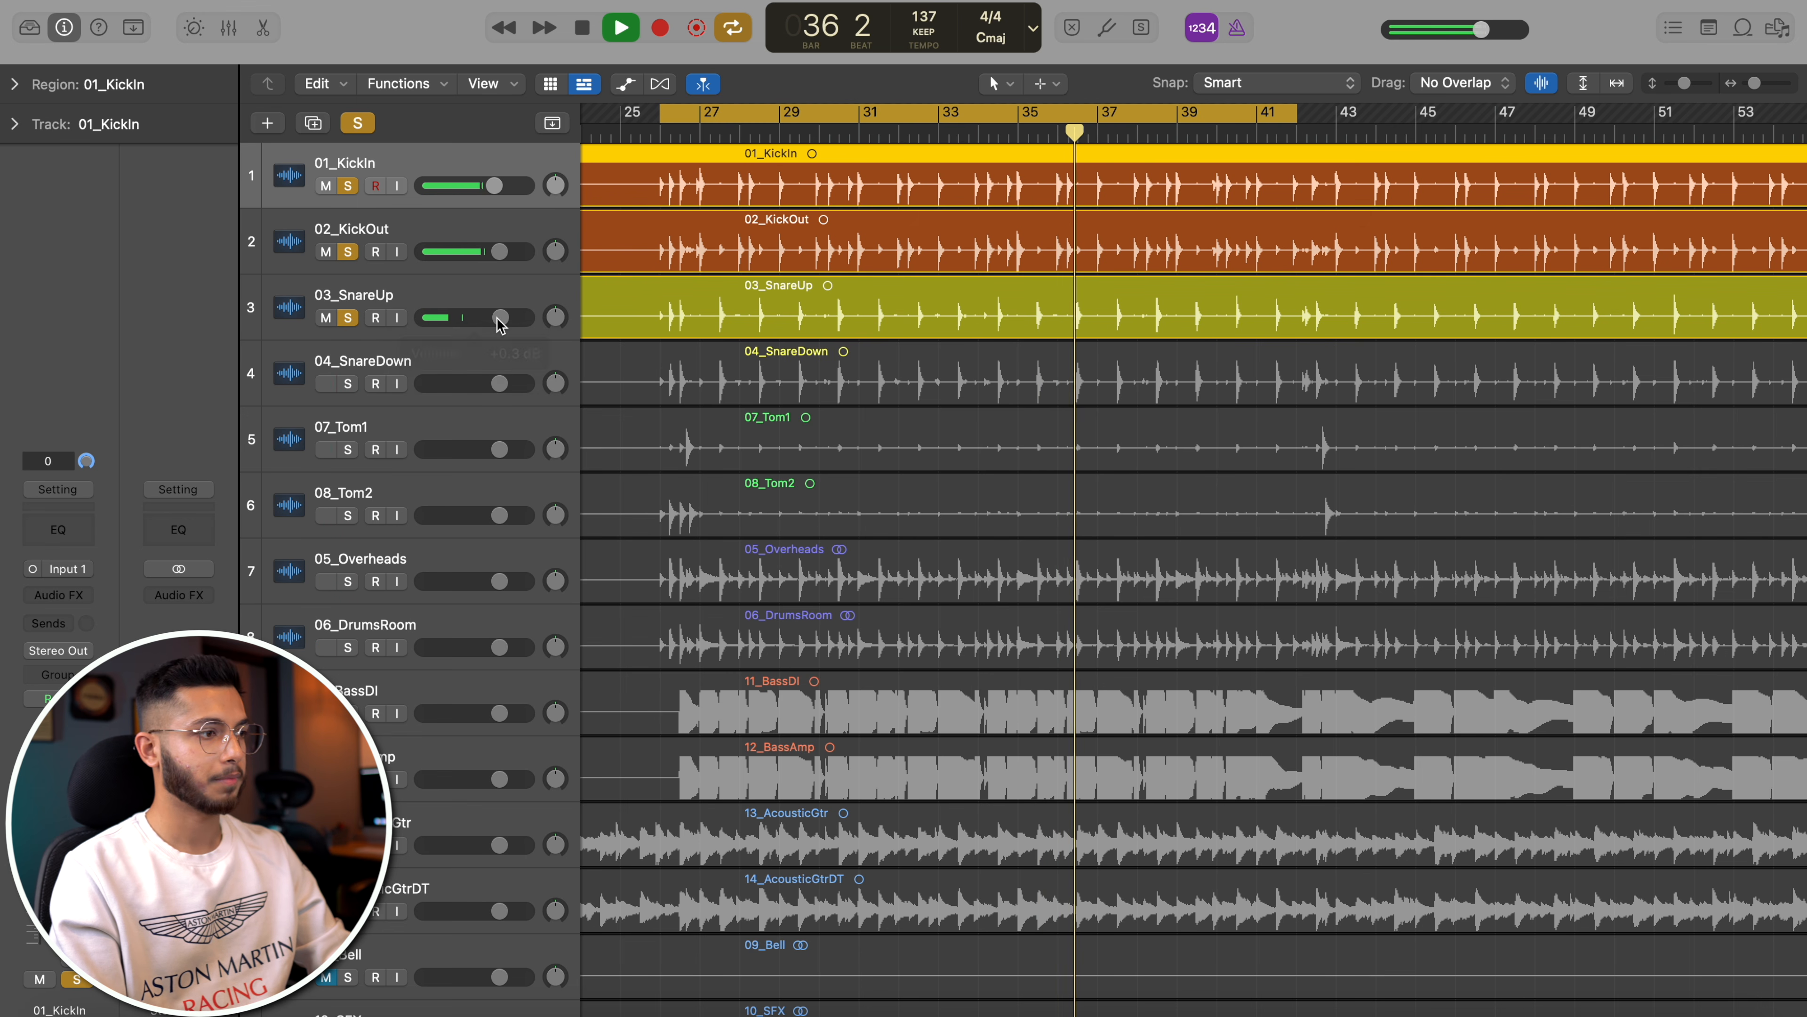
pyautogui.click(347, 383)
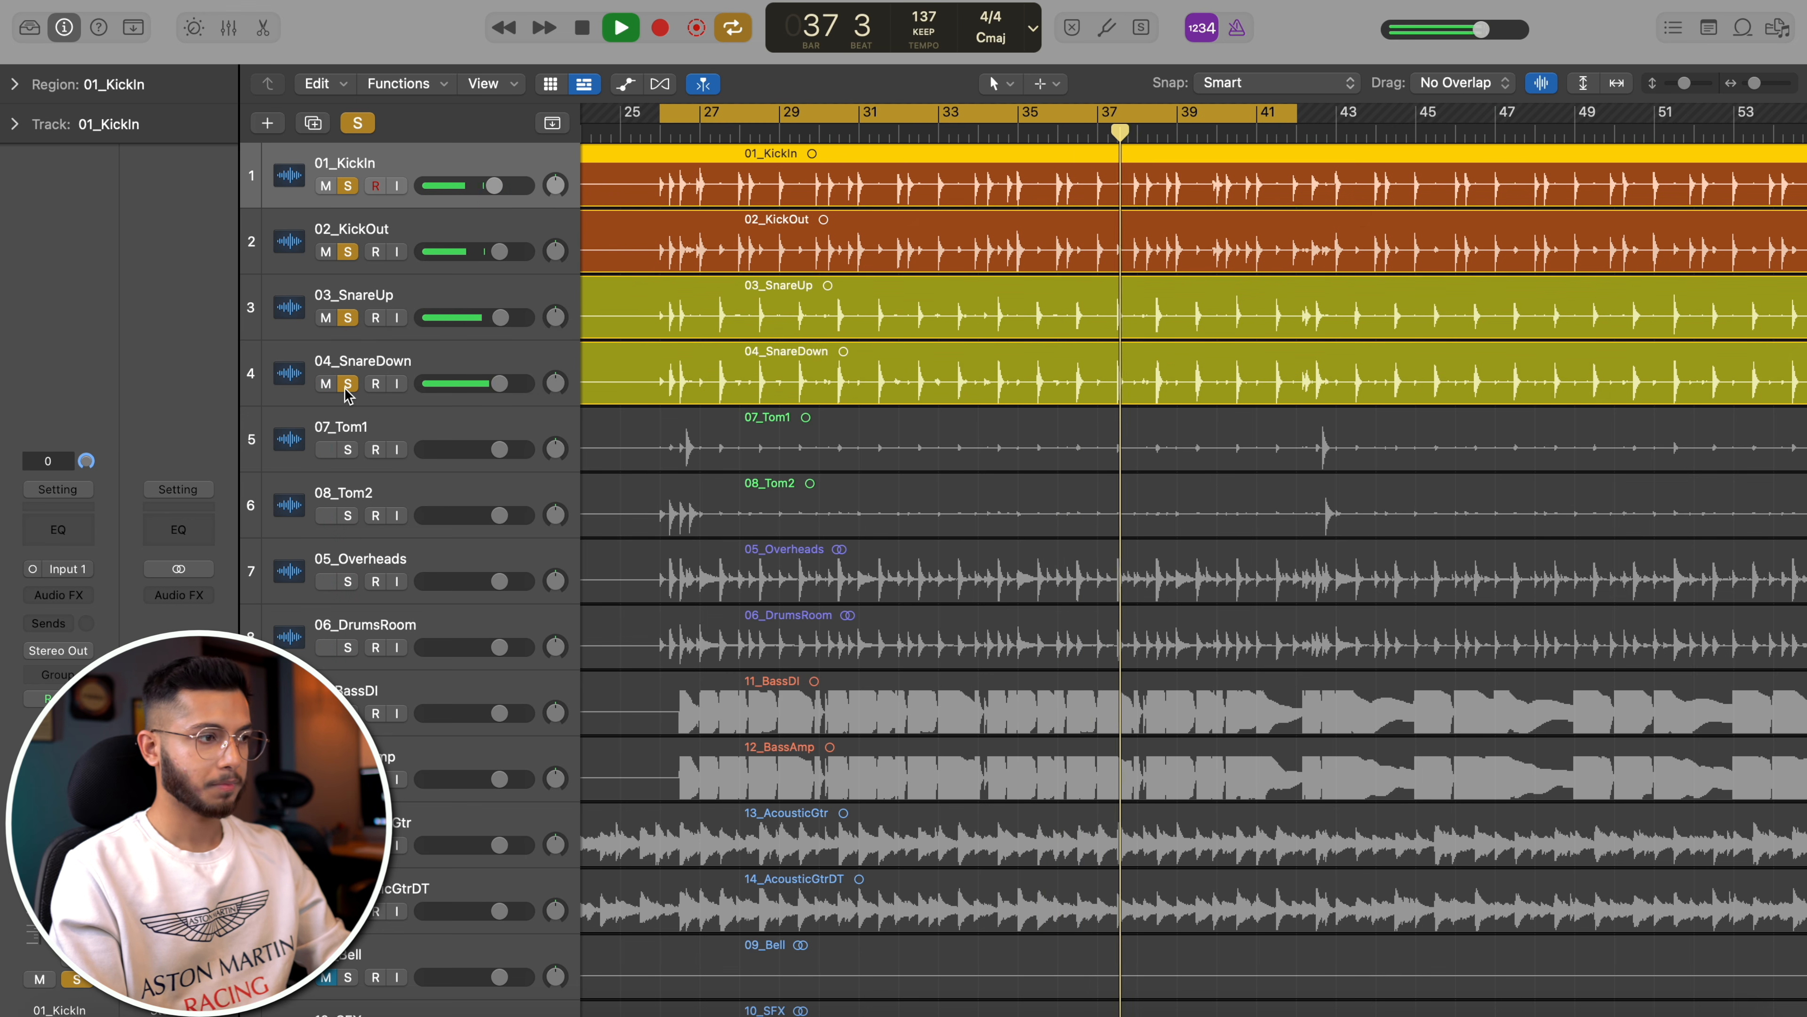
pyautogui.moveTo(499, 383); pyautogui.dragTo(477, 383)
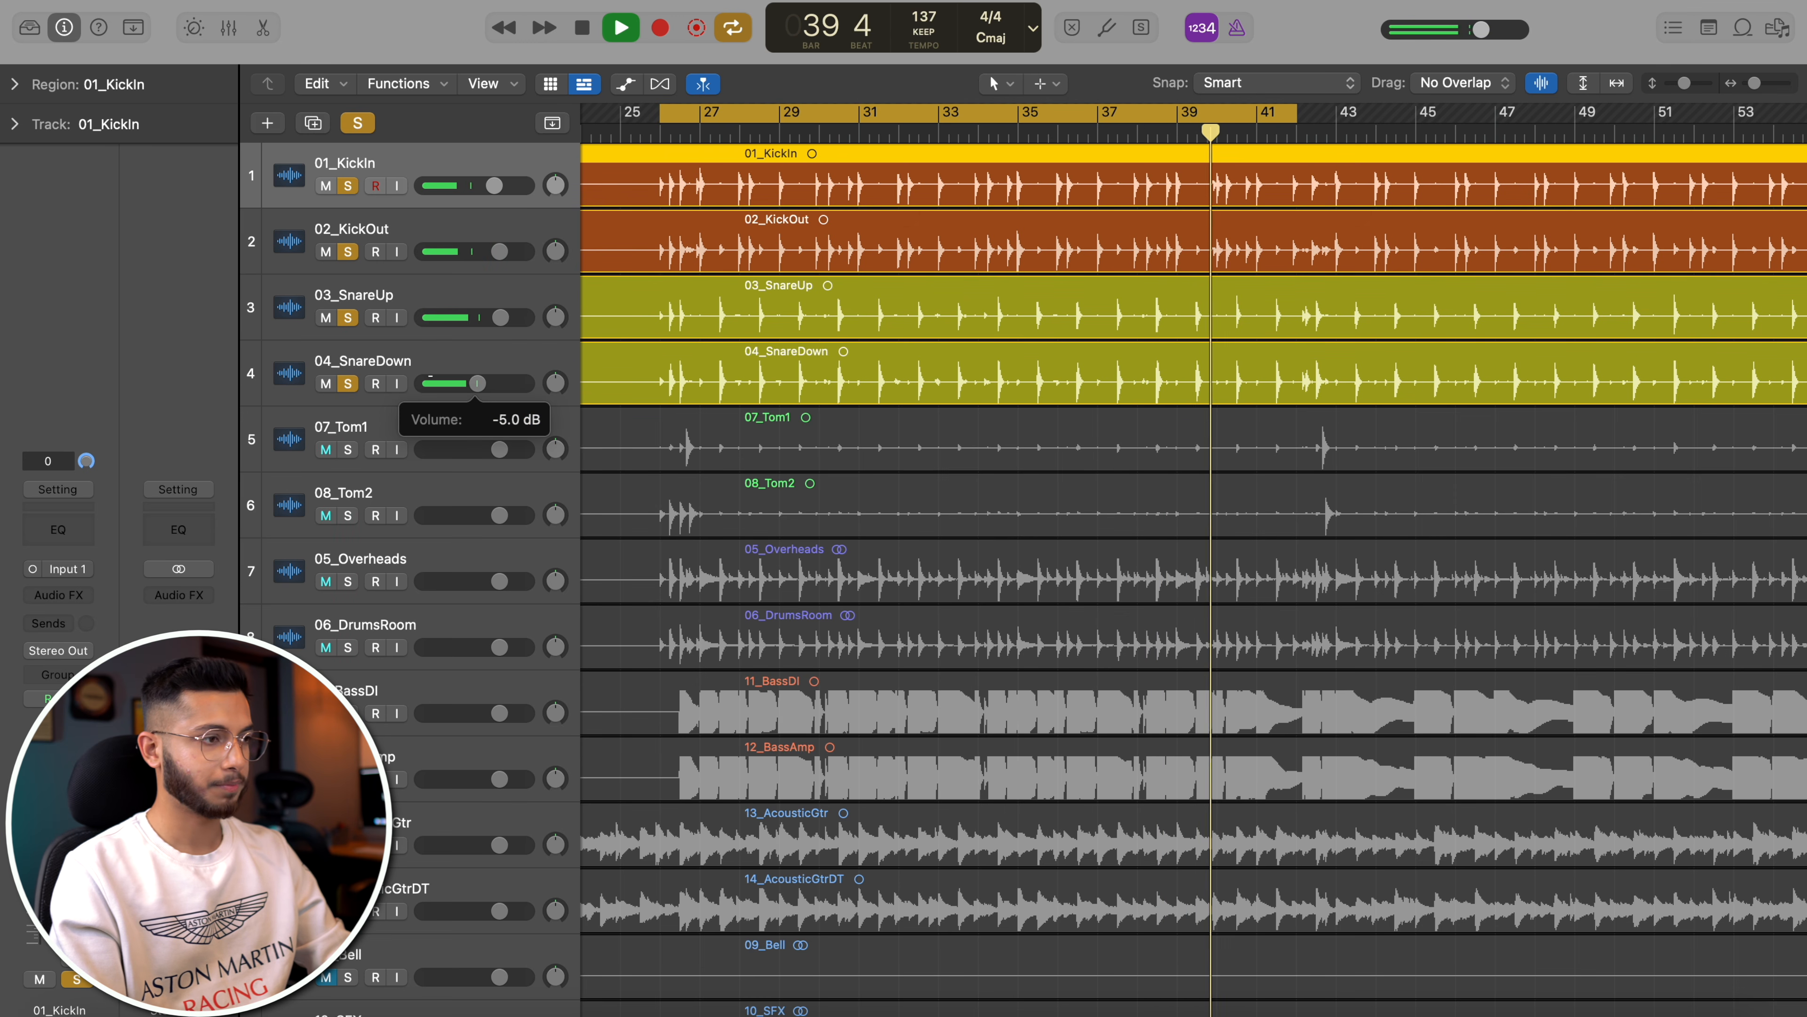
# - Isolate 04_SnareDown to lower its volume slightly more, and restore solo on the kick tracks and 03_SnareUp
pyautogui.moveTo(347, 317); pyautogui.dragTo(348, 185)
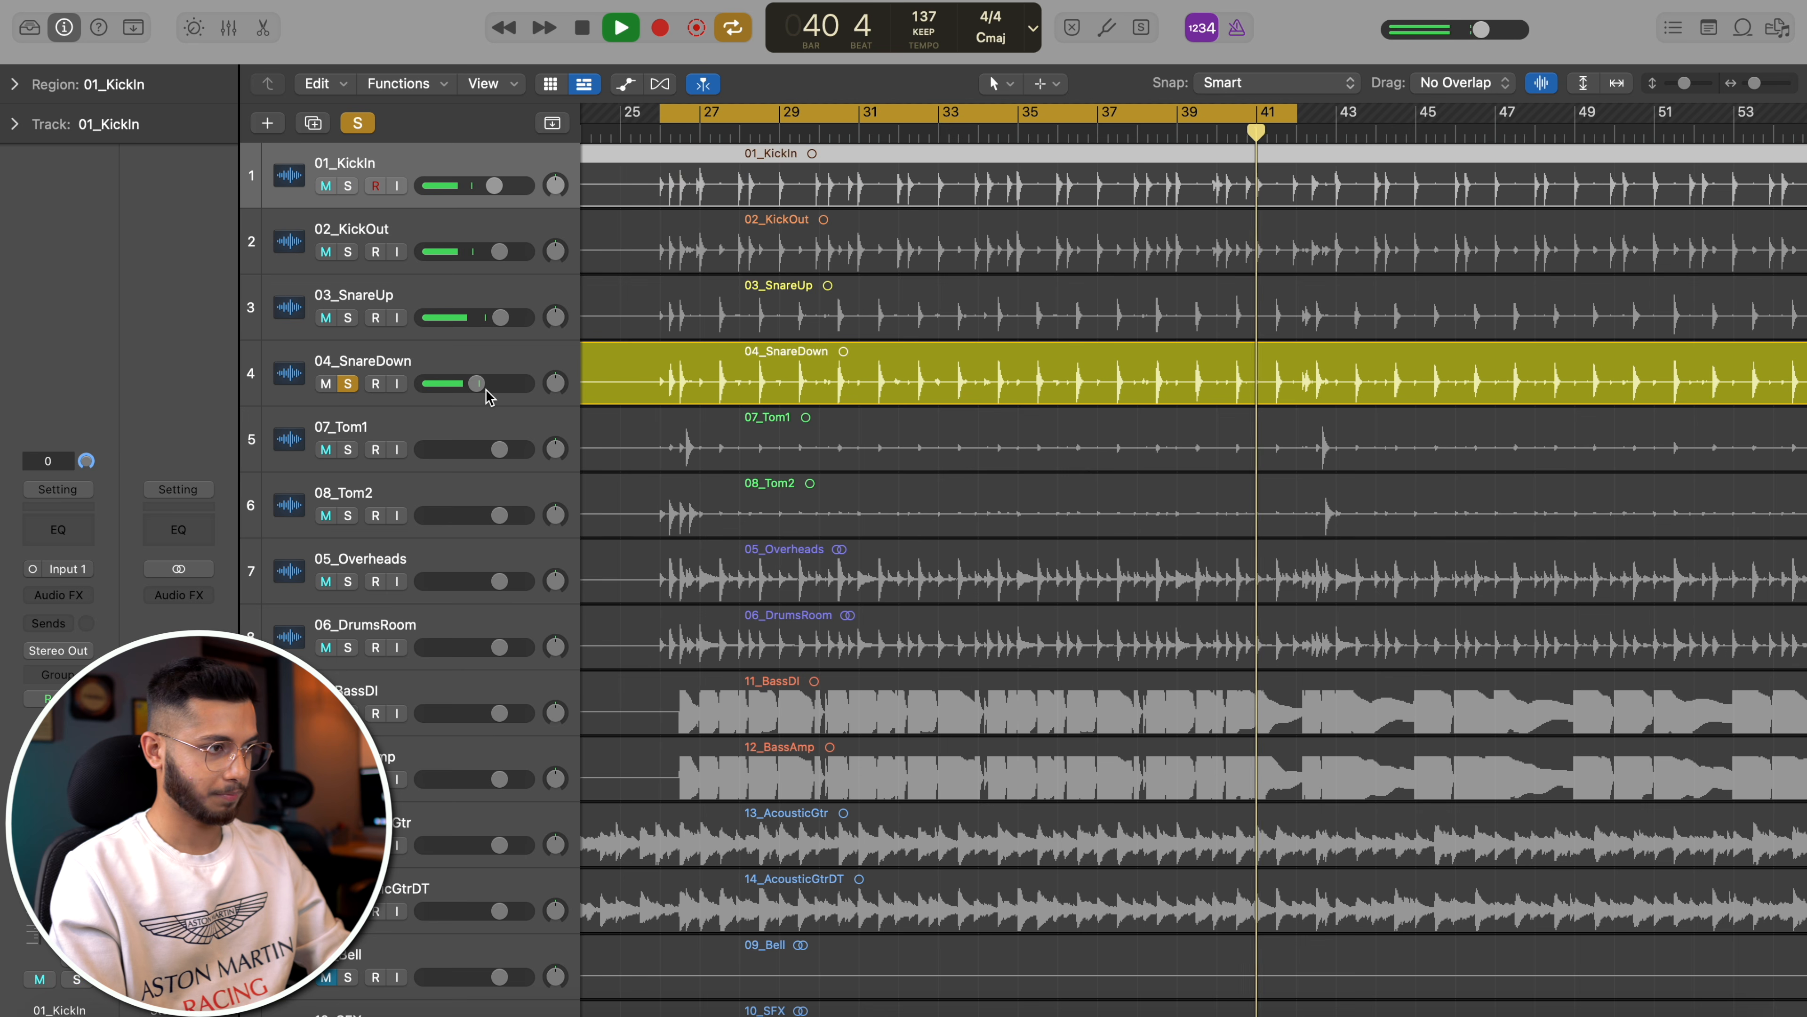
pyautogui.moveTo(477, 383); pyautogui.dragTo(470, 383)
pyautogui.moveTo(348, 318); pyautogui.dragTo(347, 146)
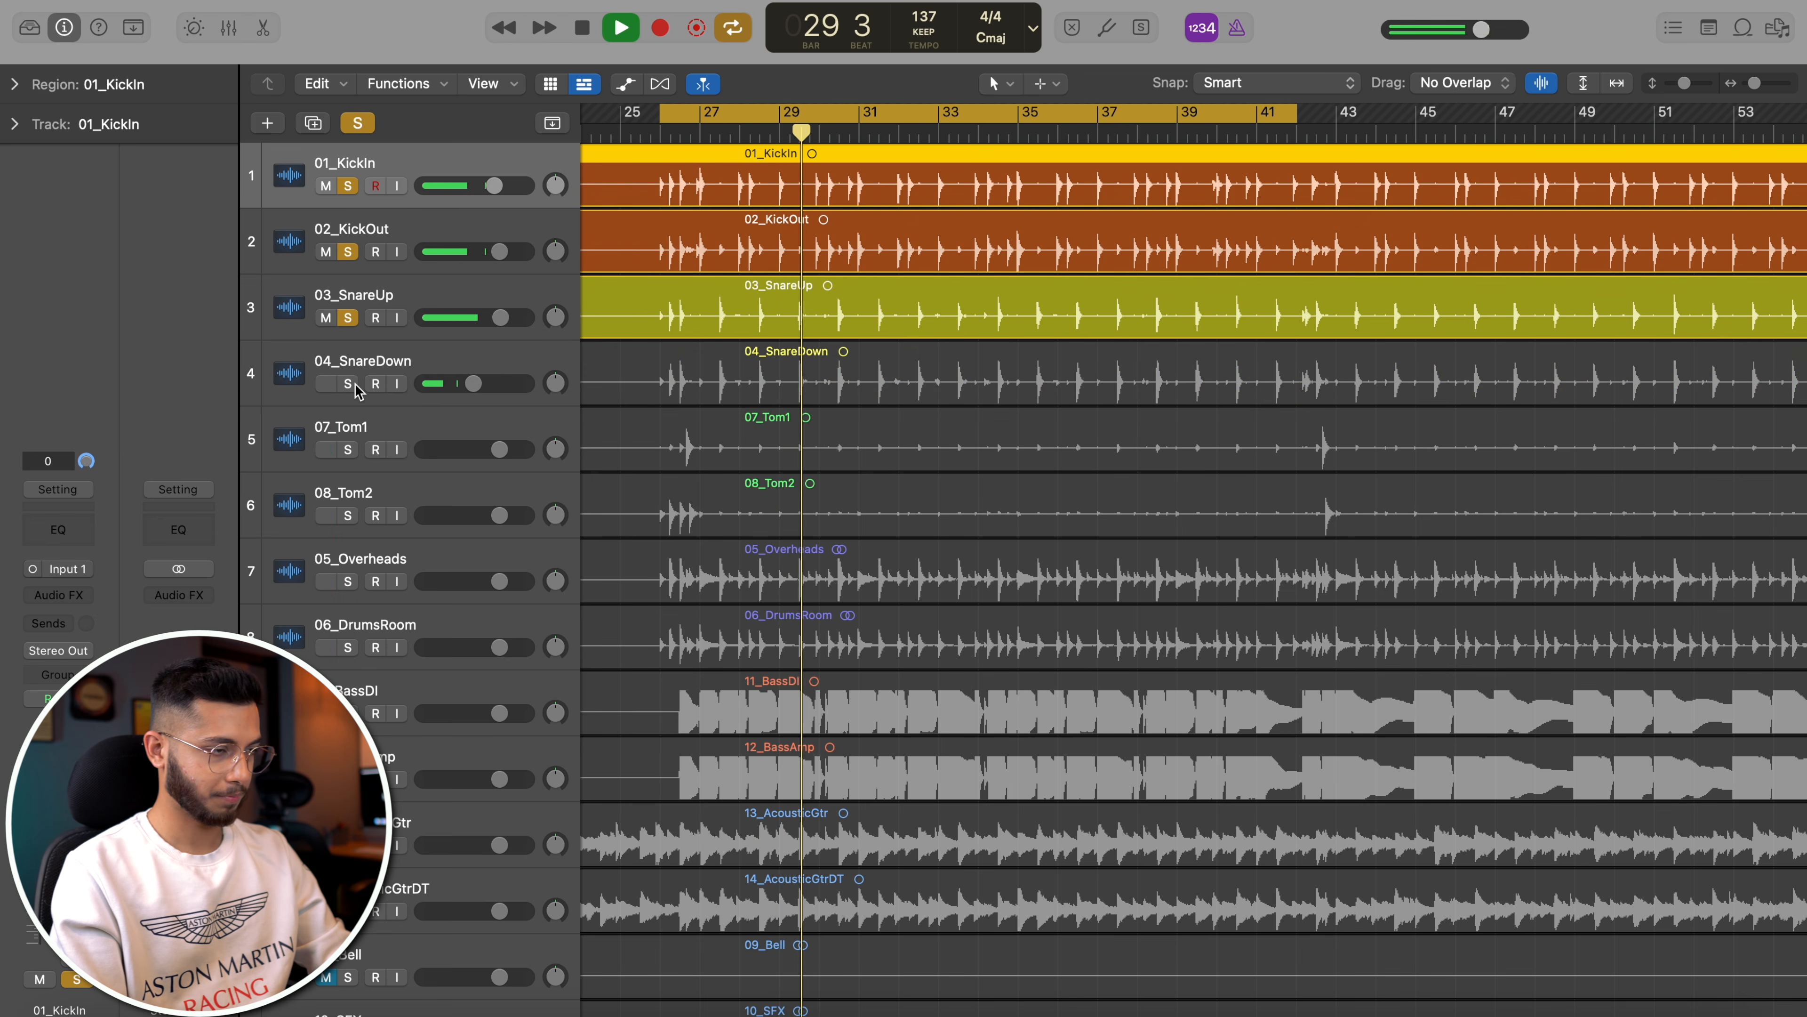
# - Add 07_Tom1 to the solo, replay the tom fill, and set the track's volume to about -0.3 dB
pyautogui.click(353, 451)
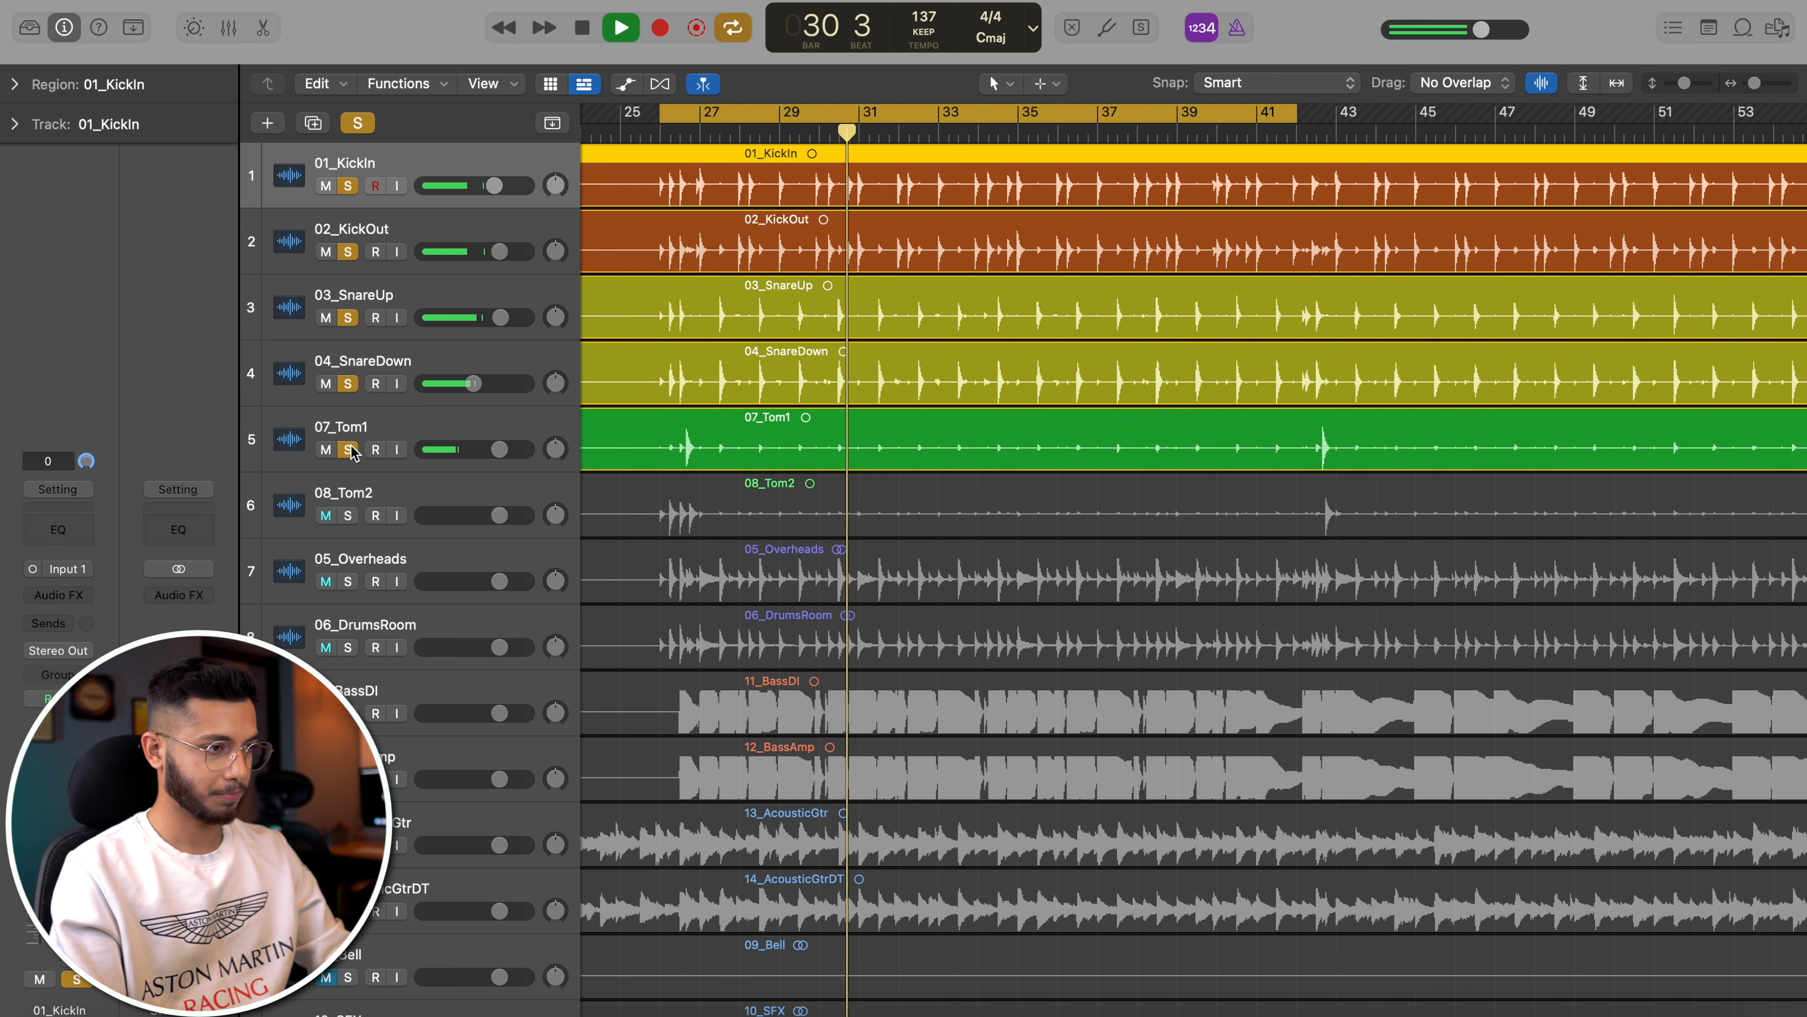
pyautogui.press('space')
pyautogui.press('space')
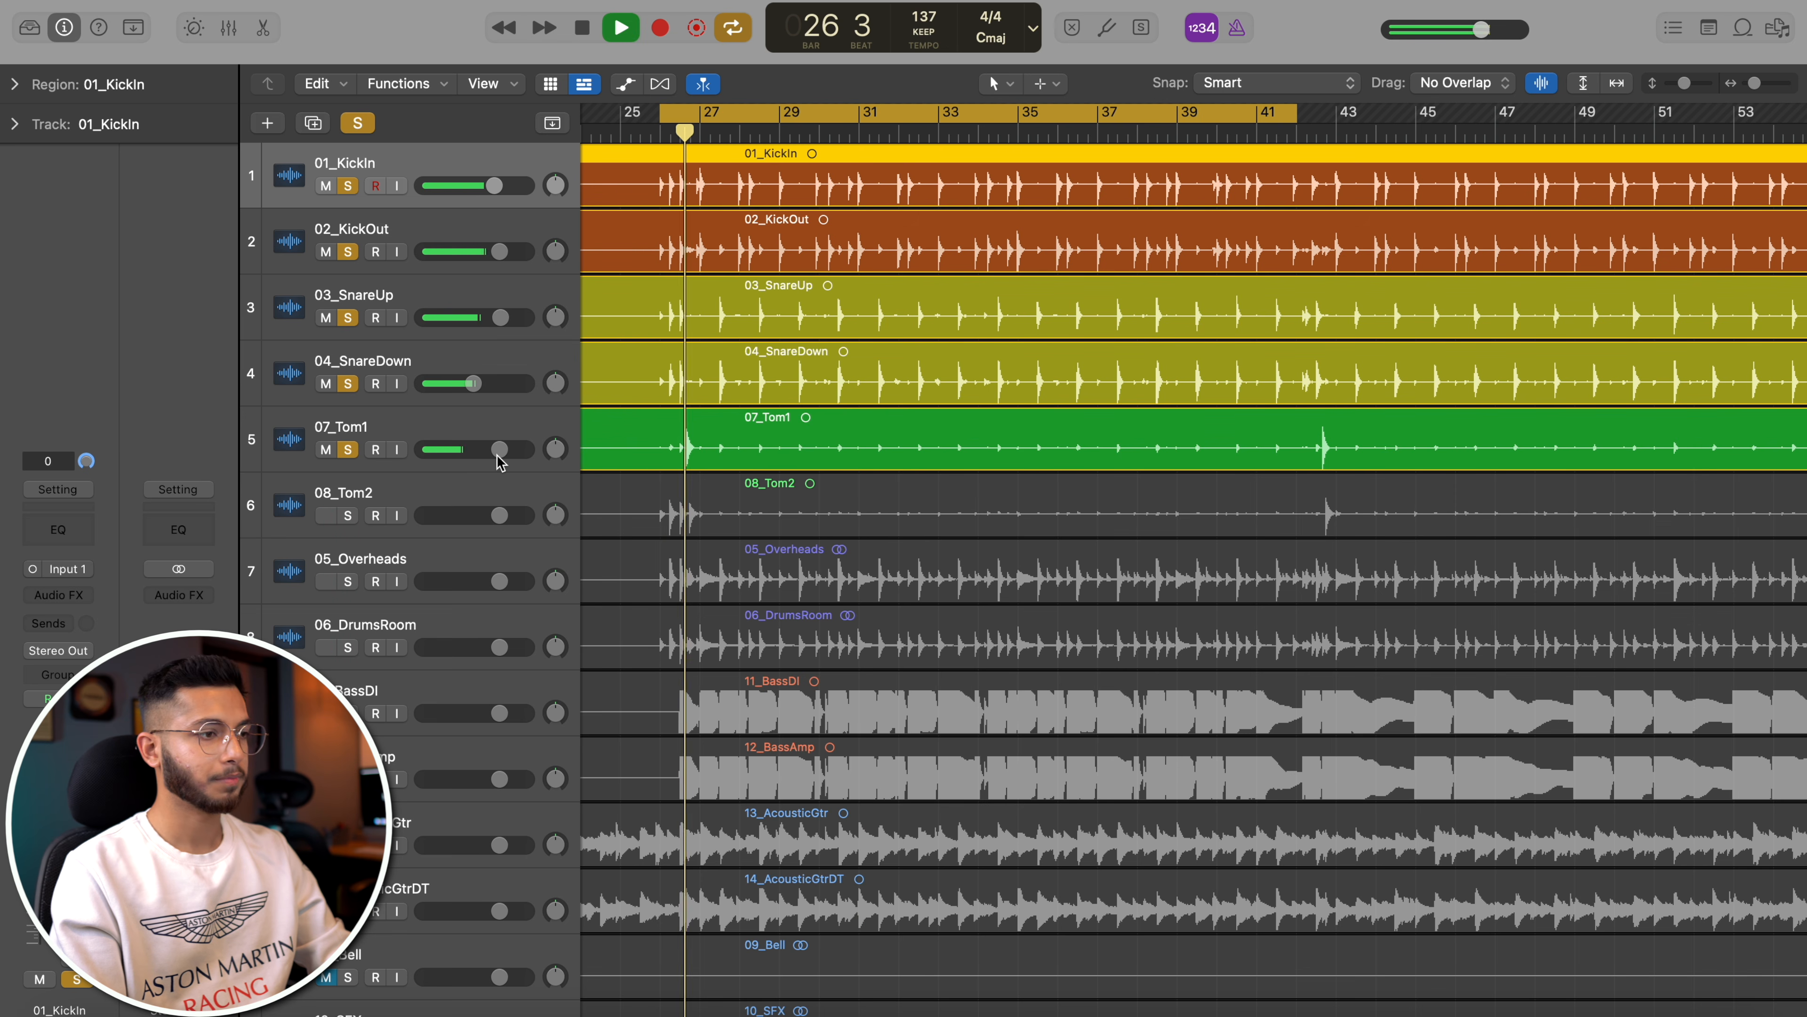
pyautogui.press('space')
pyautogui.click(498, 456)
pyautogui.press('space')
pyautogui.click(496, 453)
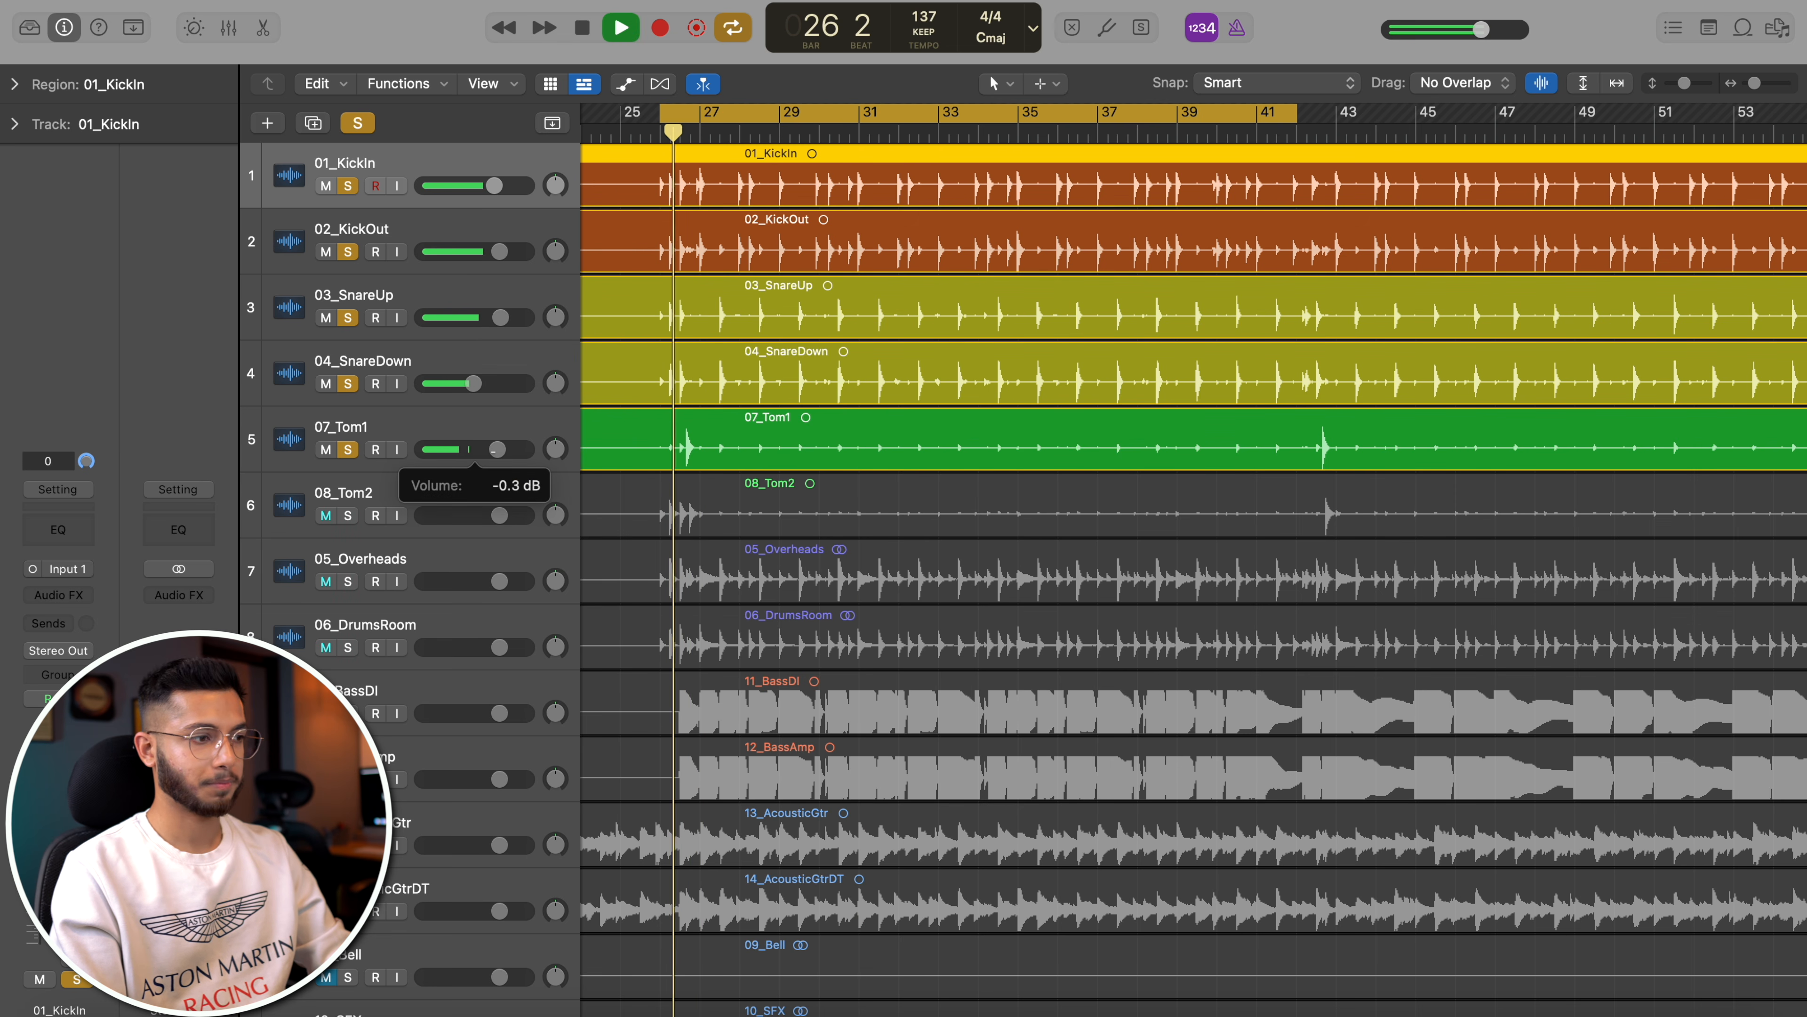
# - Add 08_Tom2 to the solo, set its volume to about -1.9 dB, and replay the tom fill
pyautogui.click(348, 515)
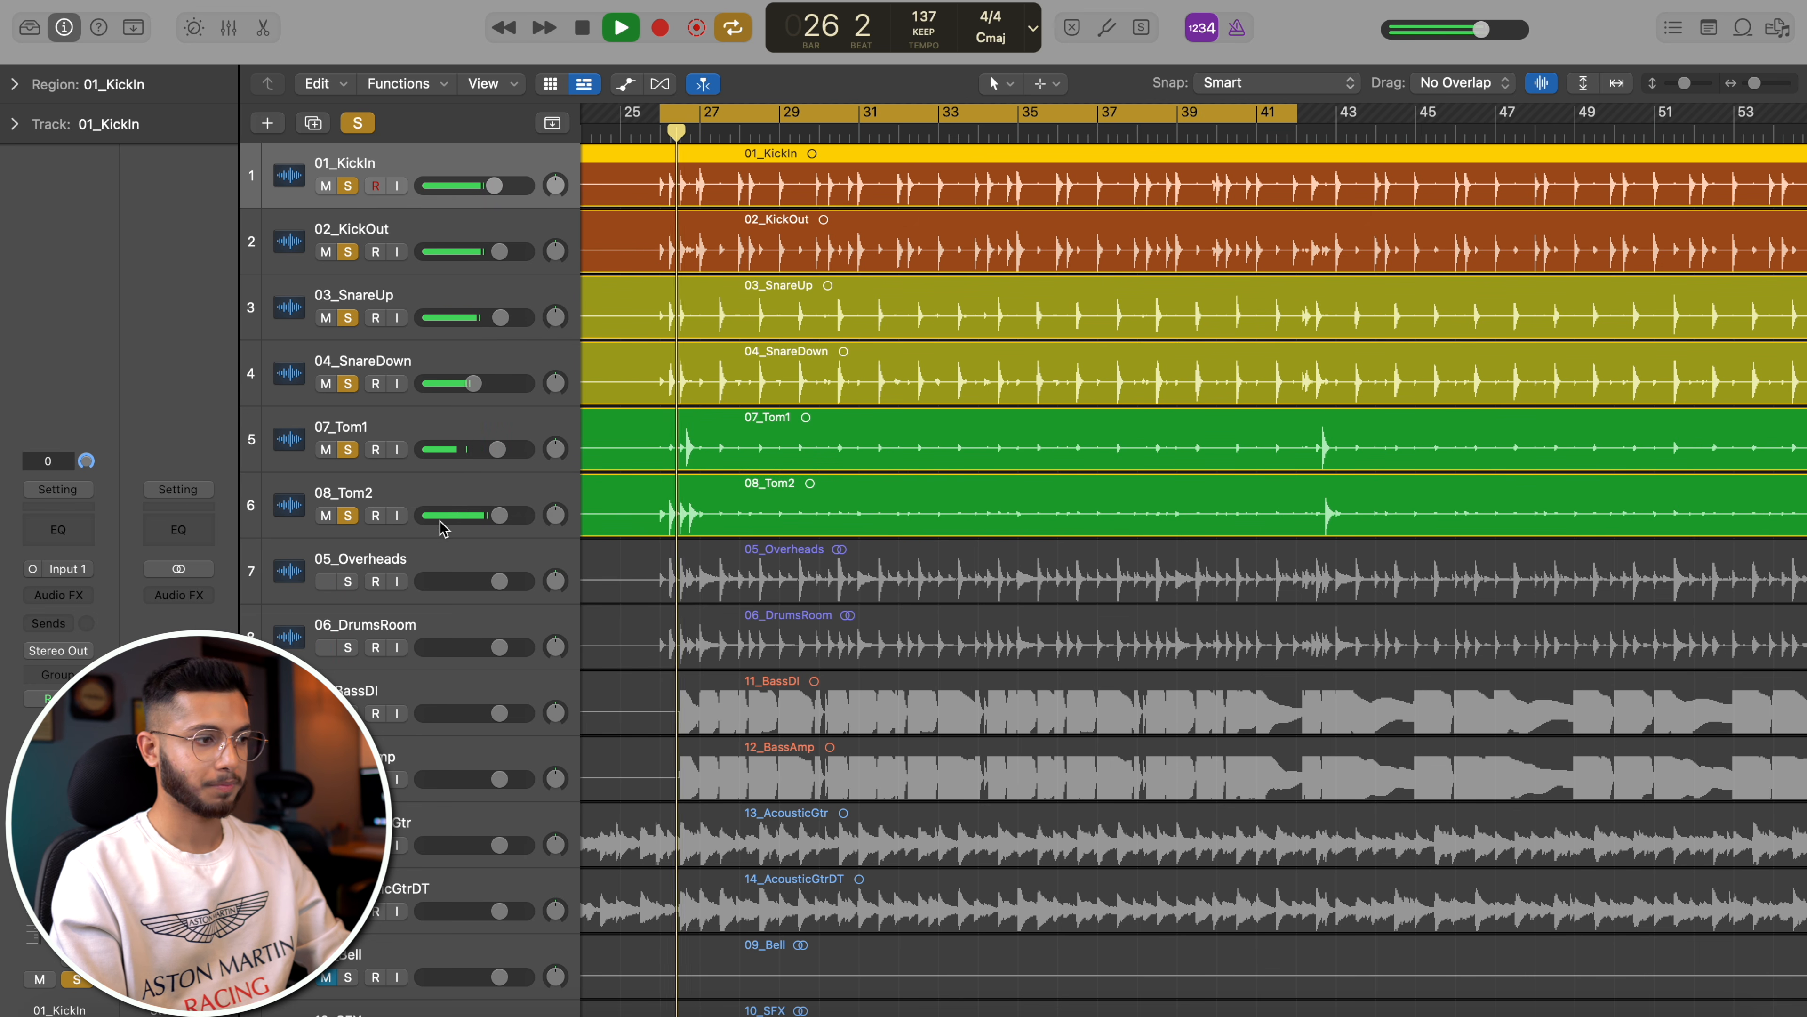
pyautogui.moveTo(473, 518); pyautogui.dragTo(467, 518)
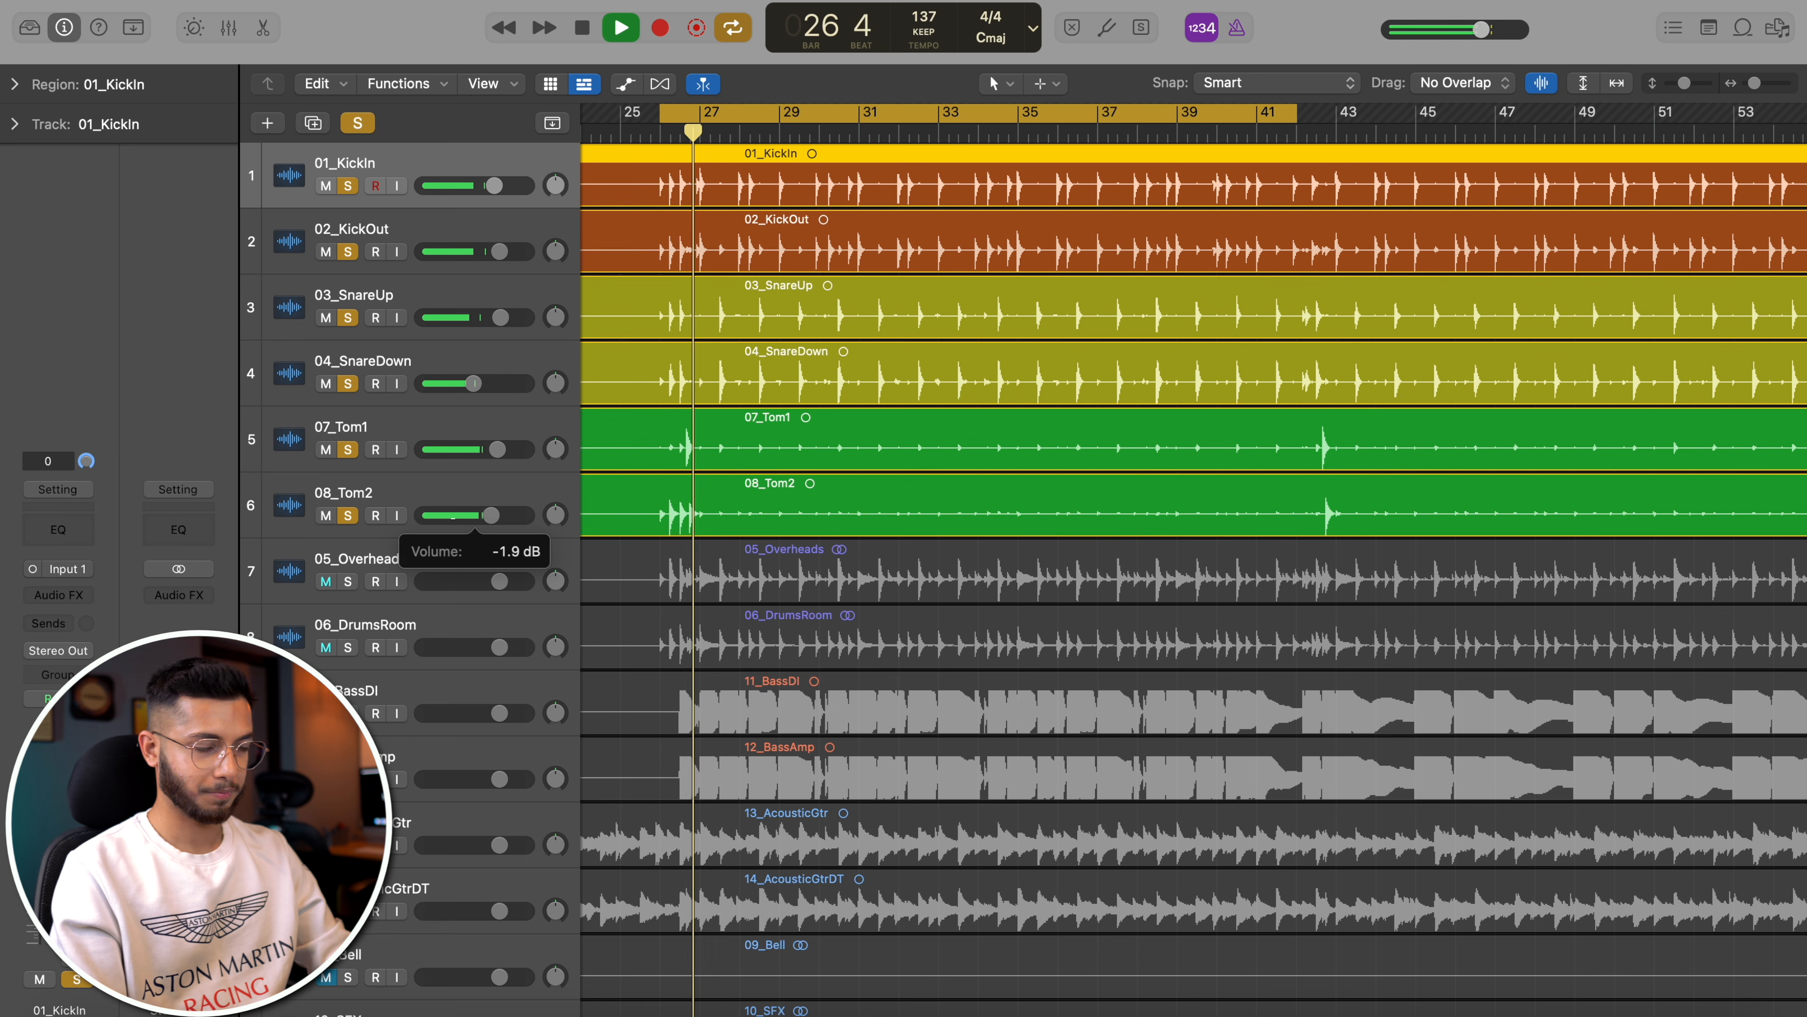
pyautogui.press('space')
pyautogui.press('space')
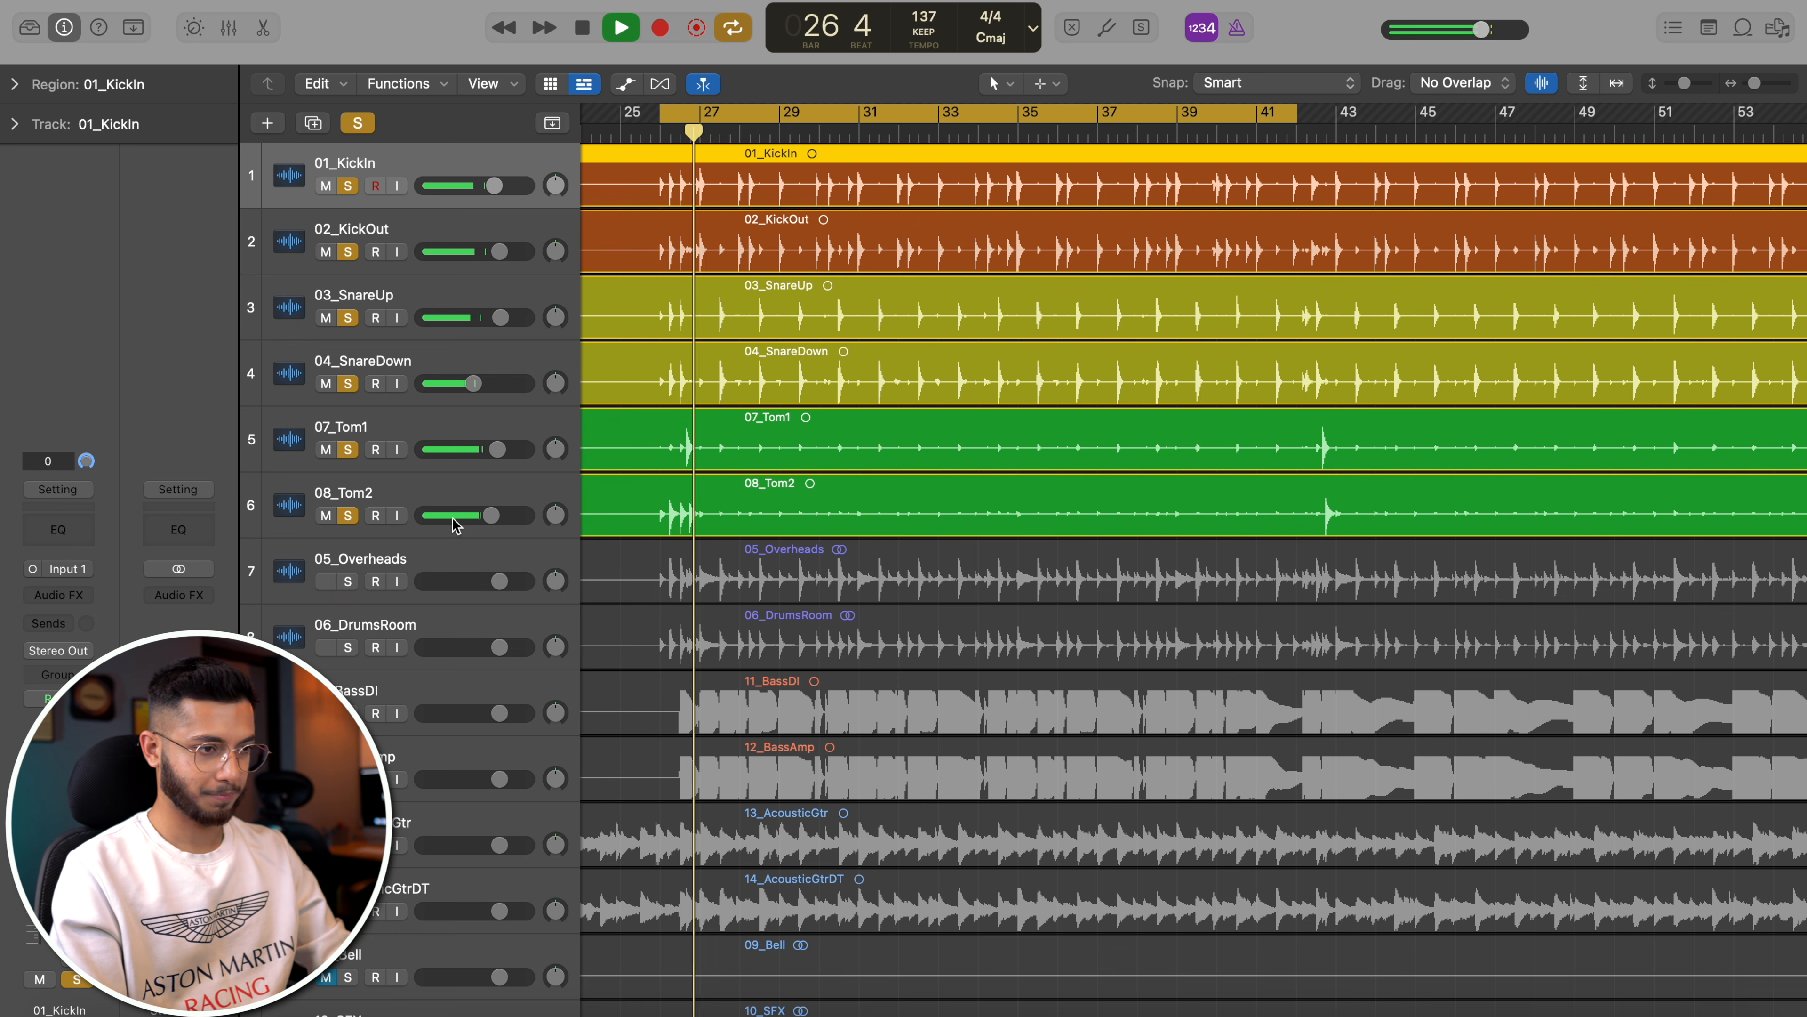
# - Solo 05_Overheads and 06_DrumsRoom with the other drums, lowering the Overheads volume and setting DrumsRoom to about -9.0 dB
pyautogui.click(347, 581)
pyautogui.moveTo(500, 581); pyautogui.dragTo(493, 581)
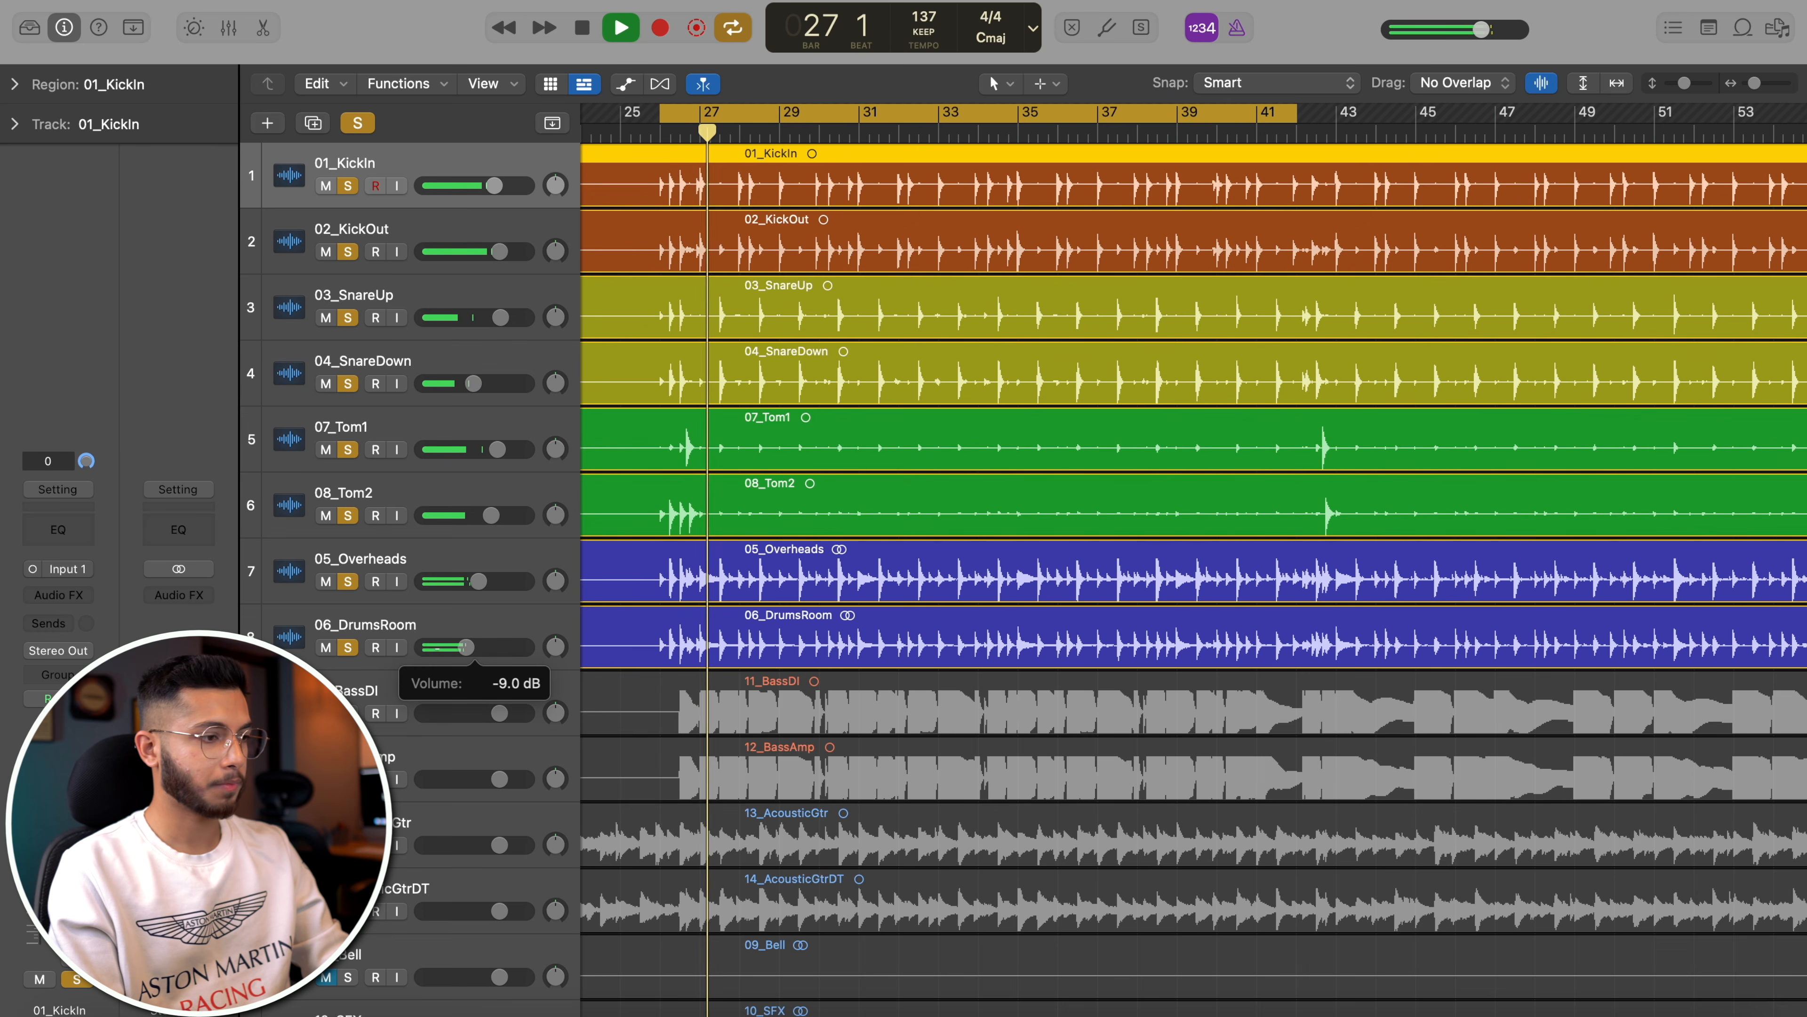
pyautogui.moveTo(465, 646)
pyautogui.mouseDown()
pyautogui.moveTo(425, 648)
pyautogui.moveTo(481, 644)
pyautogui.moveTo(466, 646)
pyautogui.mouseUp()
# - Compare the drum balance with and without 06_DrumsRoom by toggling its solo during playback, leaving it soloed
pyautogui.click(349, 646)
pyautogui.click(349, 647)
pyautogui.click(348, 646)
pyautogui.click(349, 646)
pyautogui.click(346, 649)
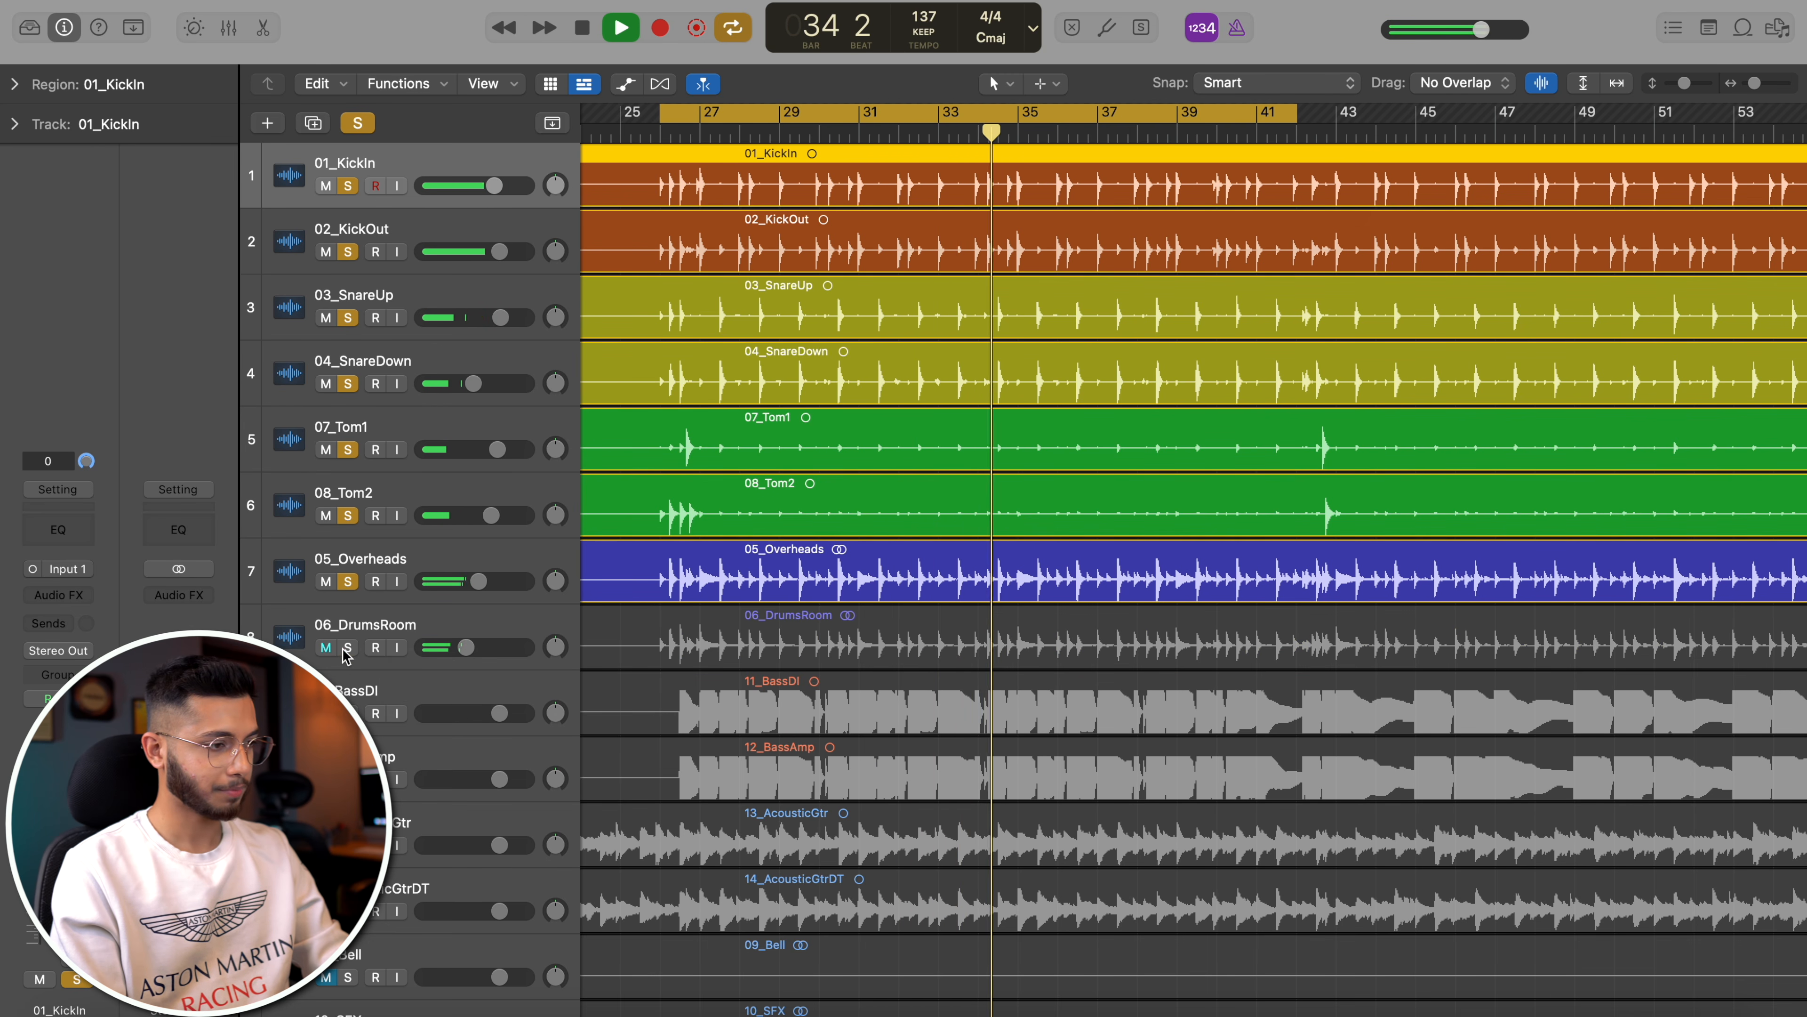
pyautogui.click(346, 649)
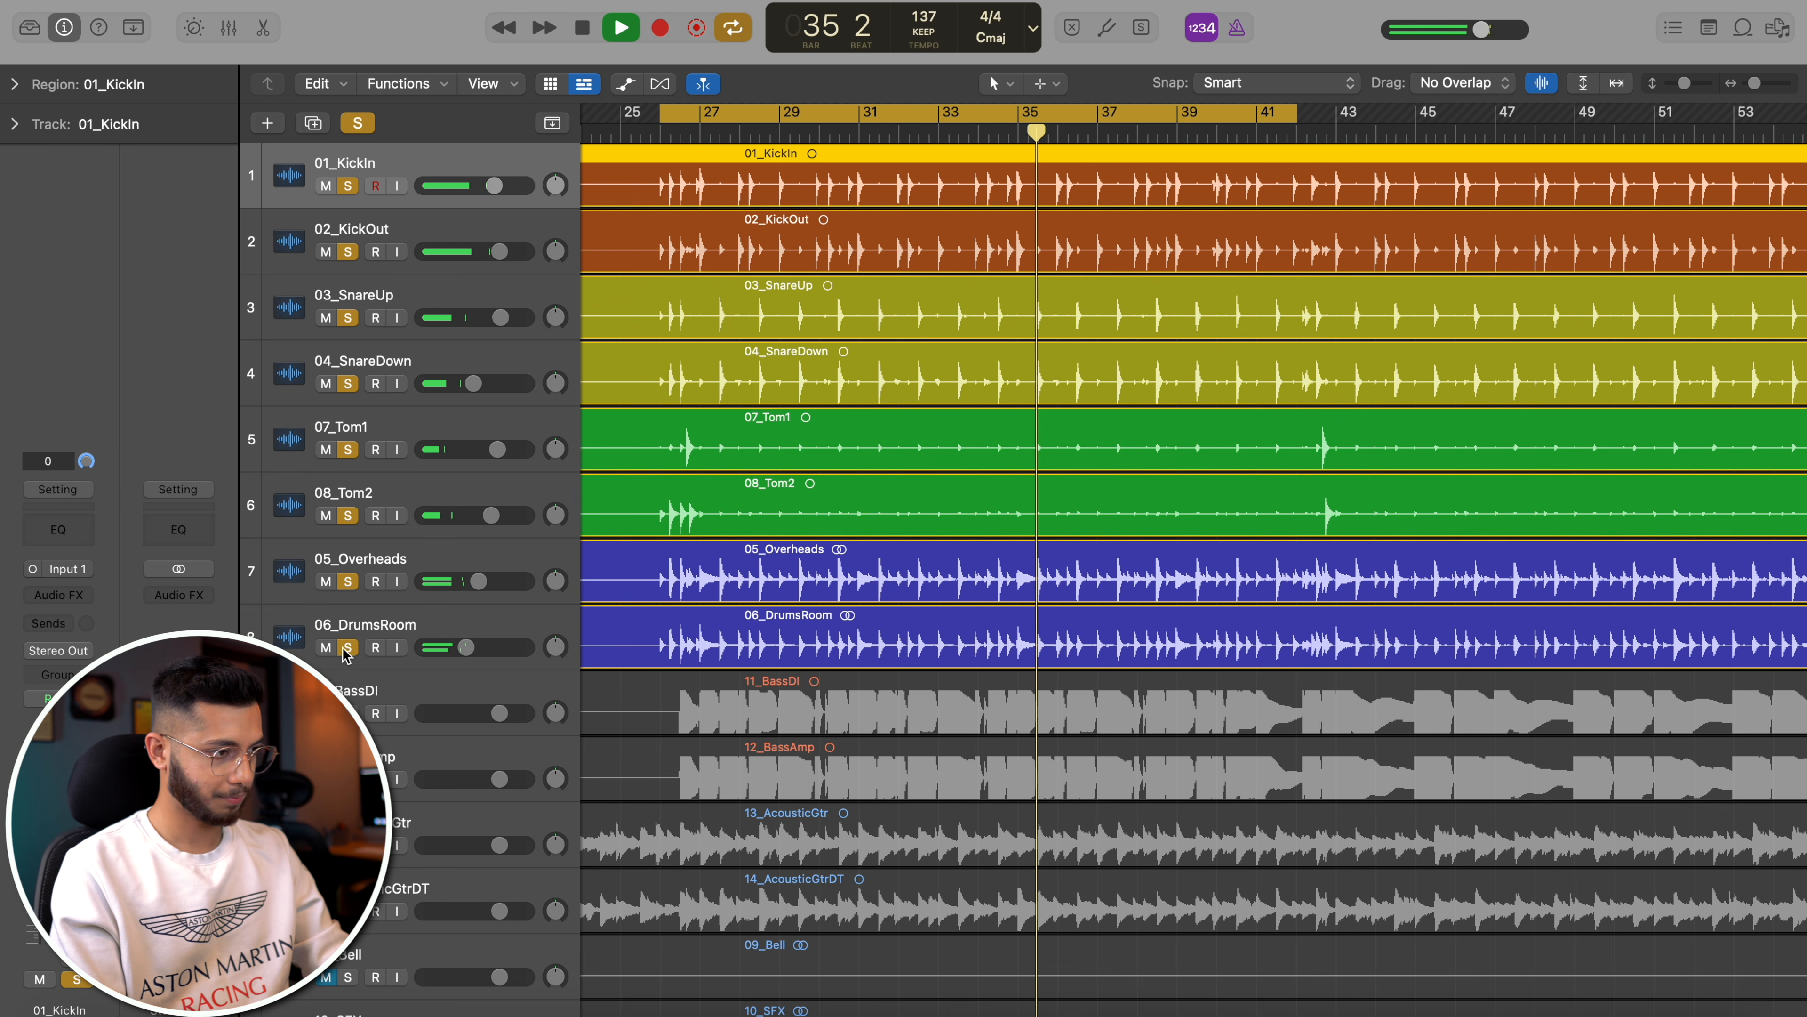
pyautogui.click(346, 649)
pyautogui.click(346, 649)
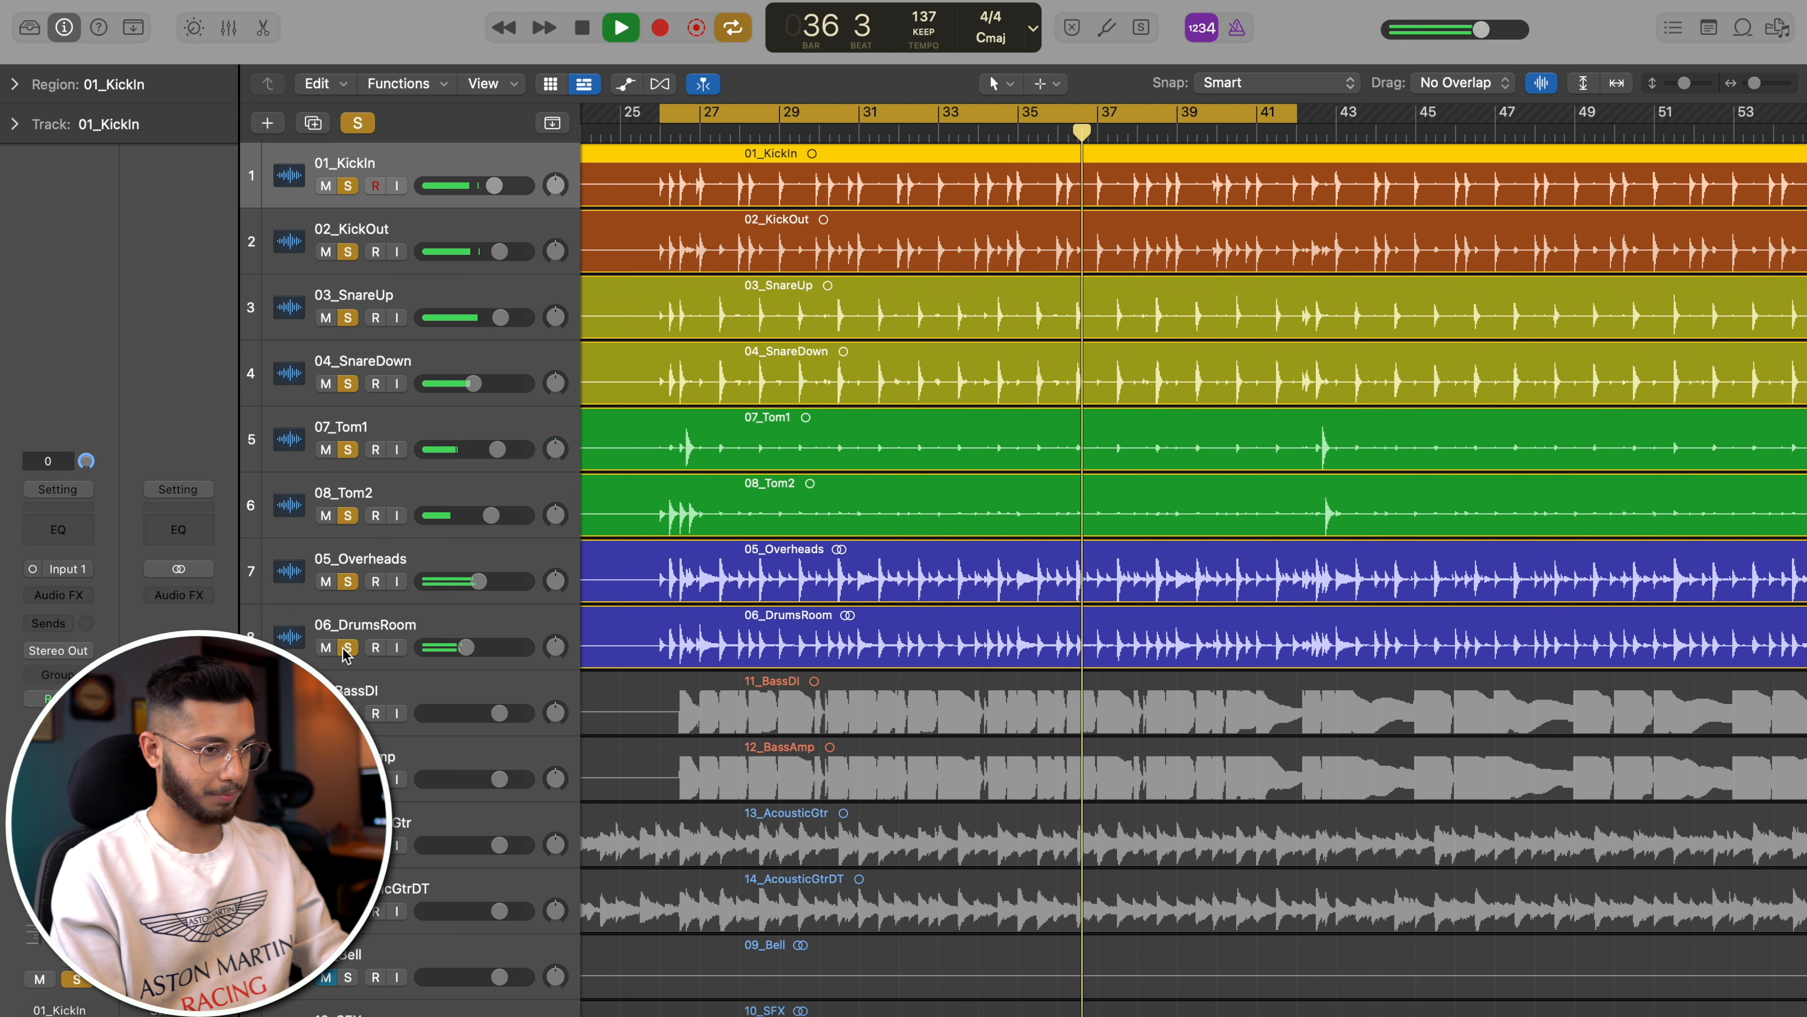
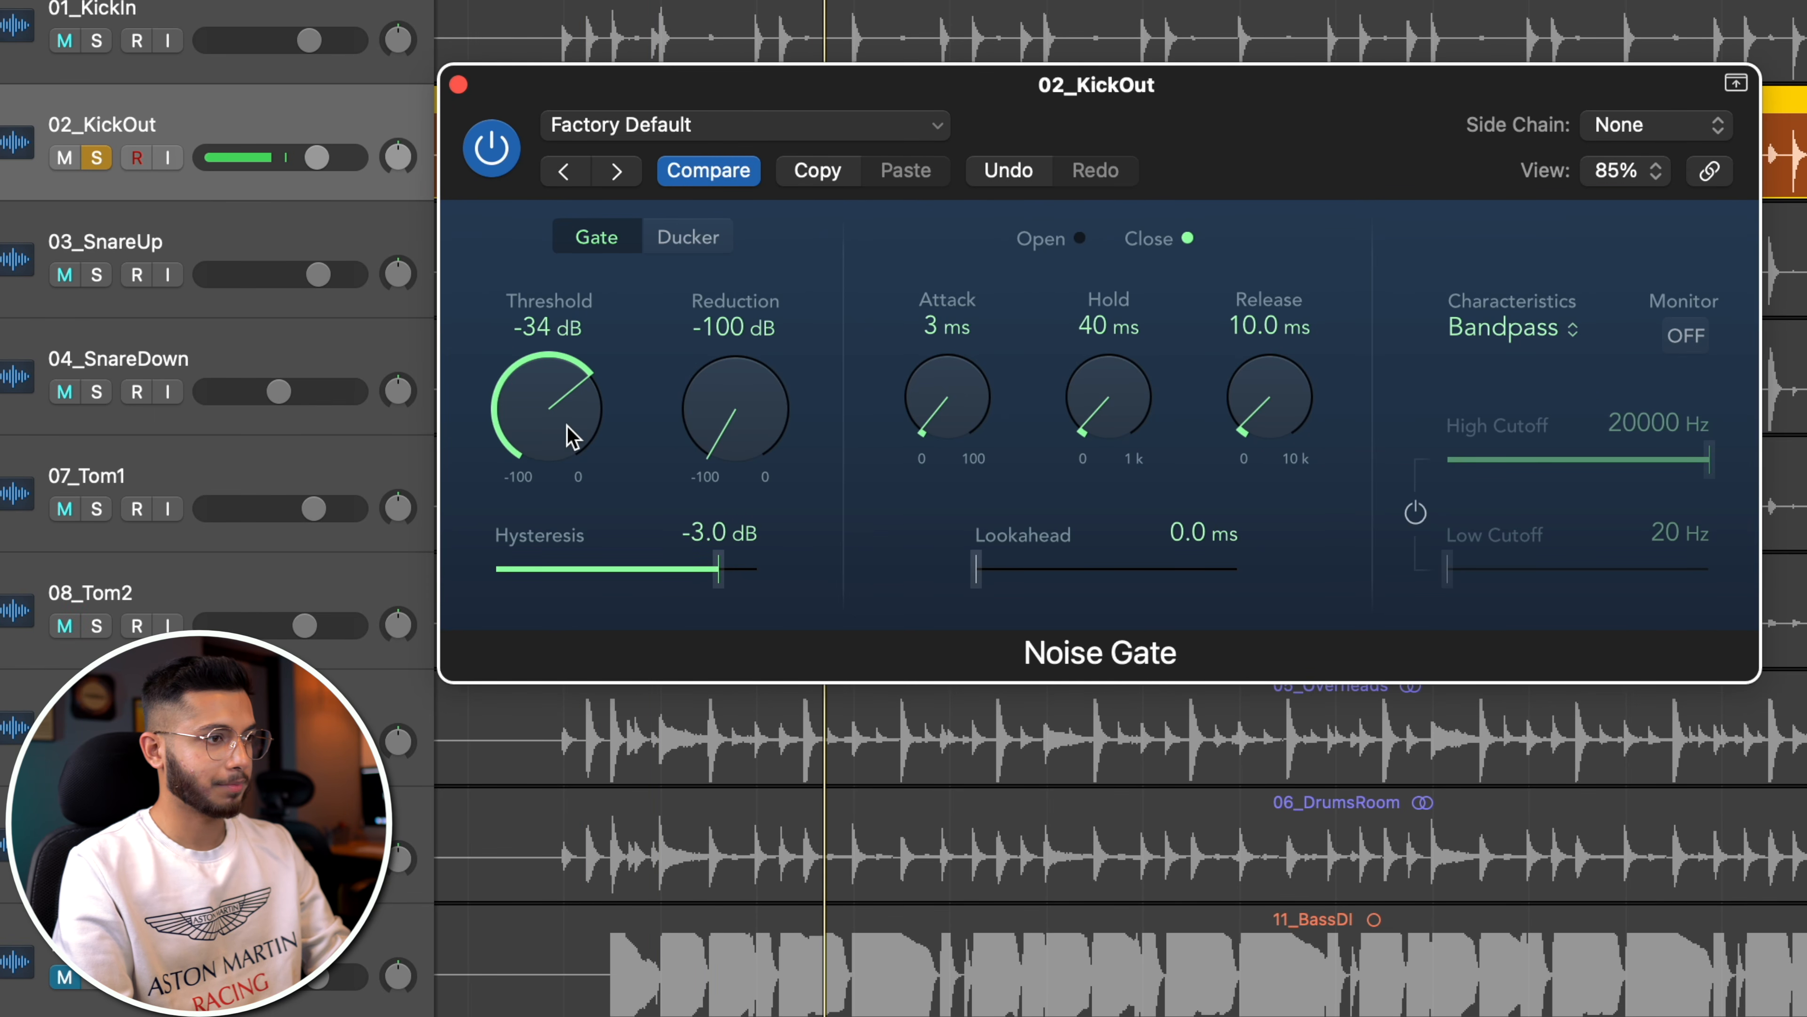
# - Set the 02_KickOut Noise Gate to -29 dB threshold, -96 dB reduction, about 12 ms attack, 130 ms hold and 15 ms release
pyautogui.scroll(2, 782, 445)
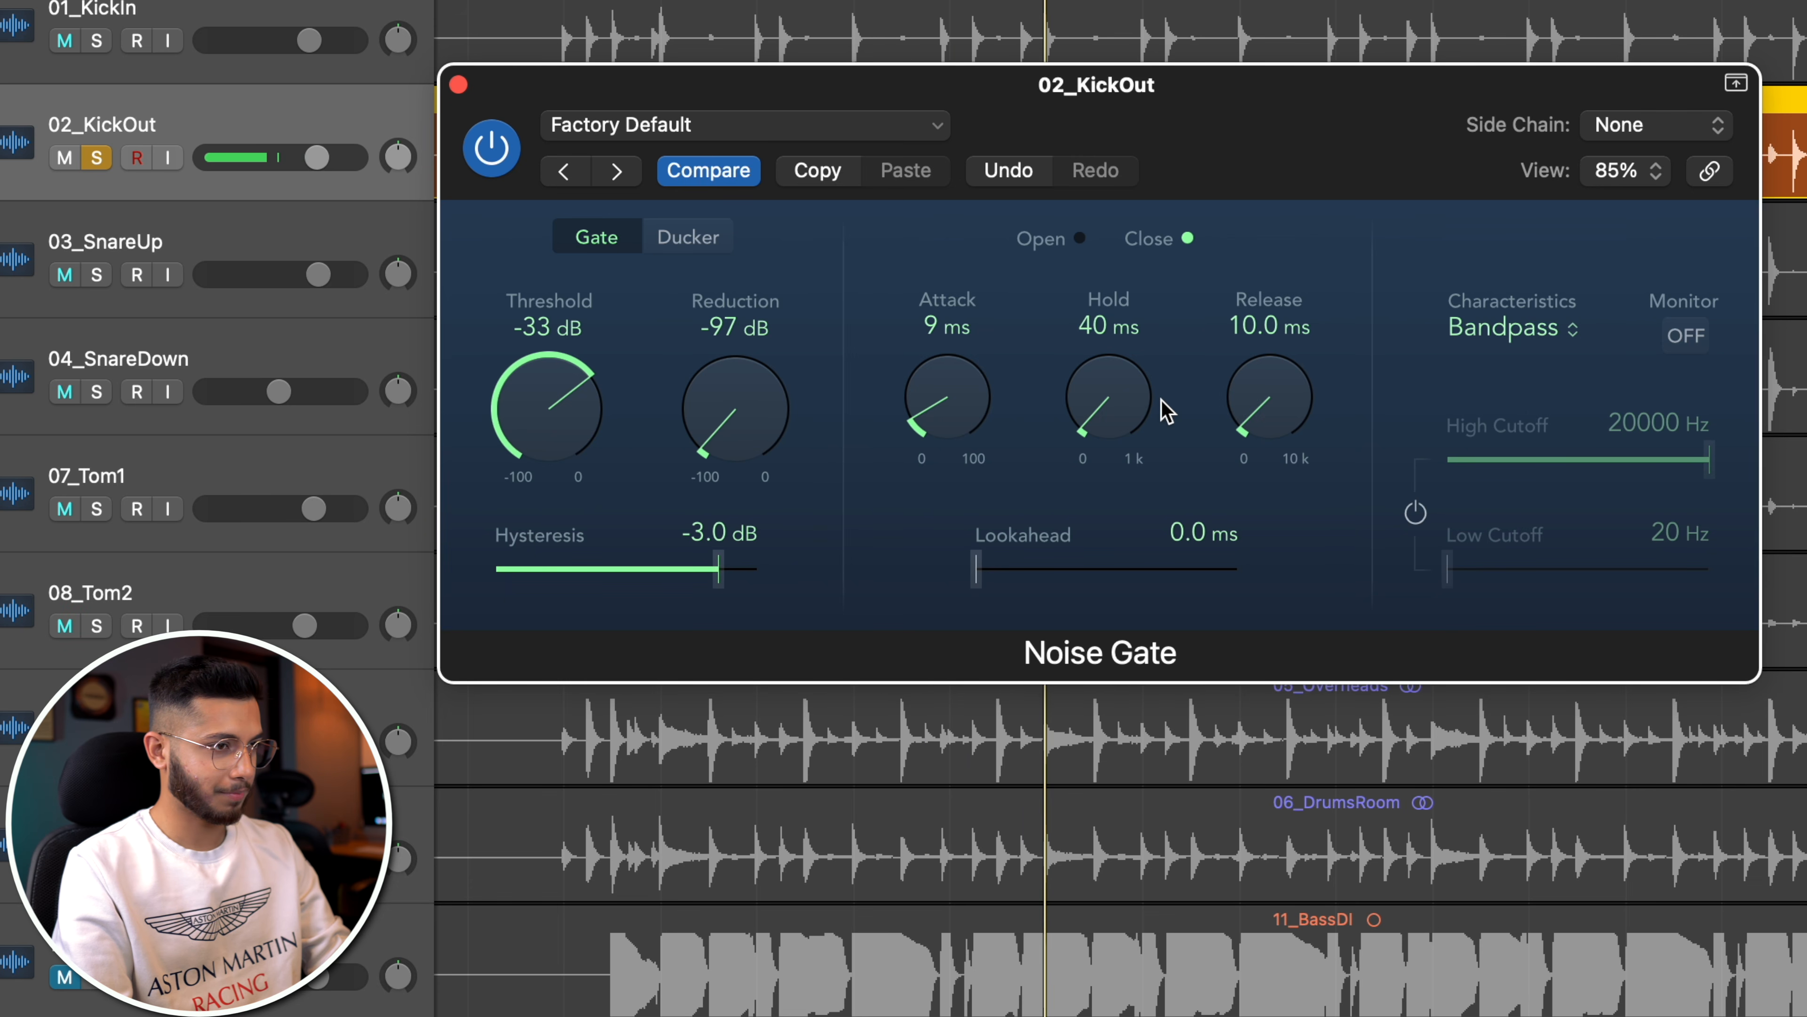
pyautogui.scroll(4, 1167, 411)
pyautogui.scroll(3, 1260, 431)
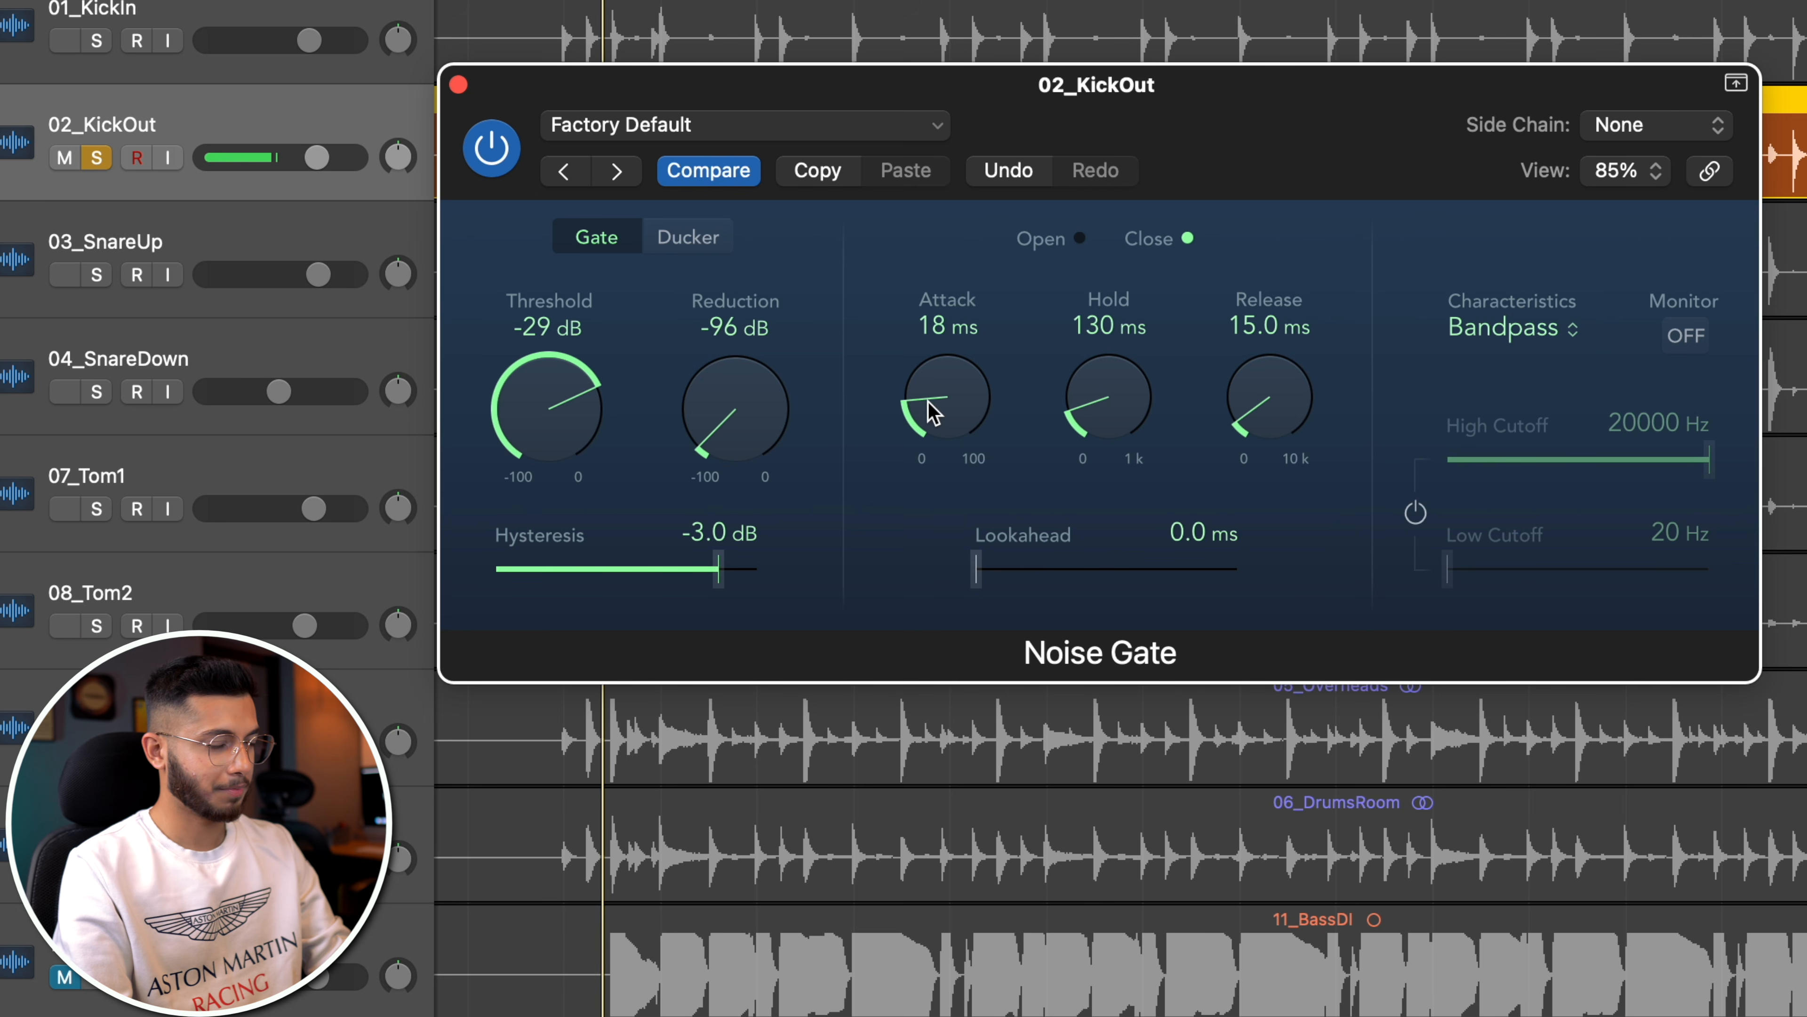
pyautogui.scroll(-2, 932, 412)
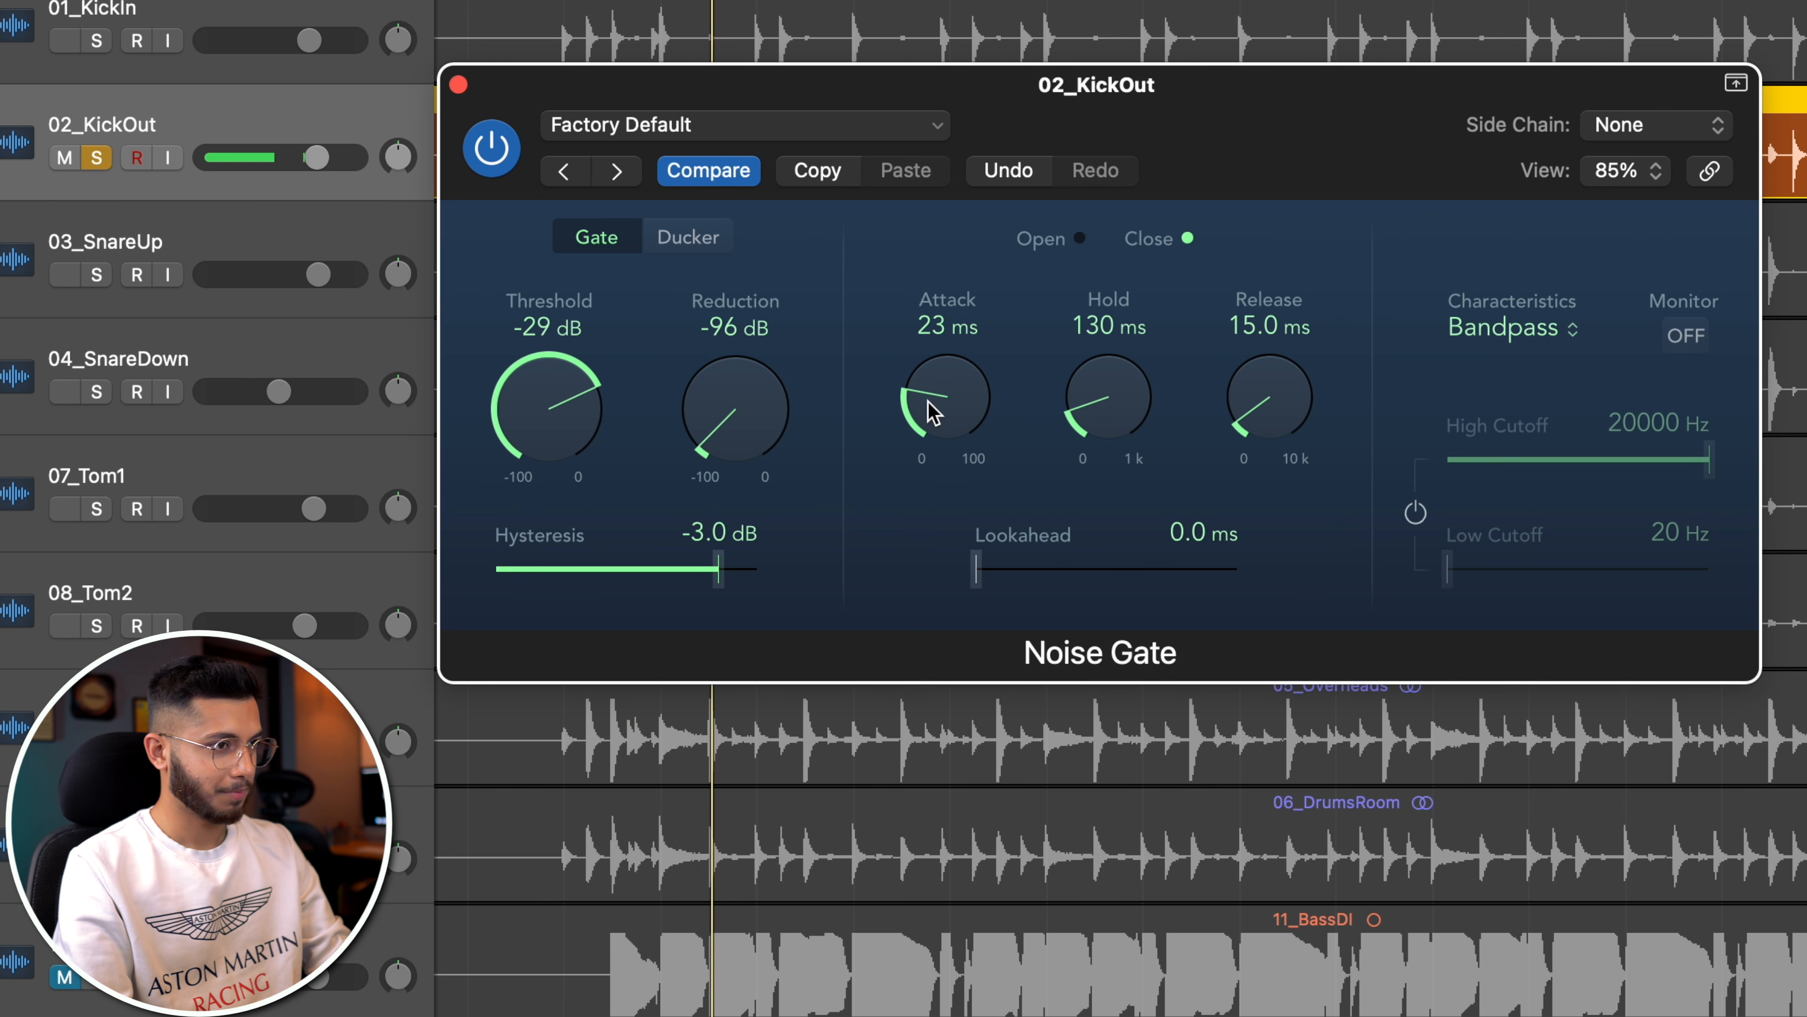
pyautogui.scroll(2, 932, 412)
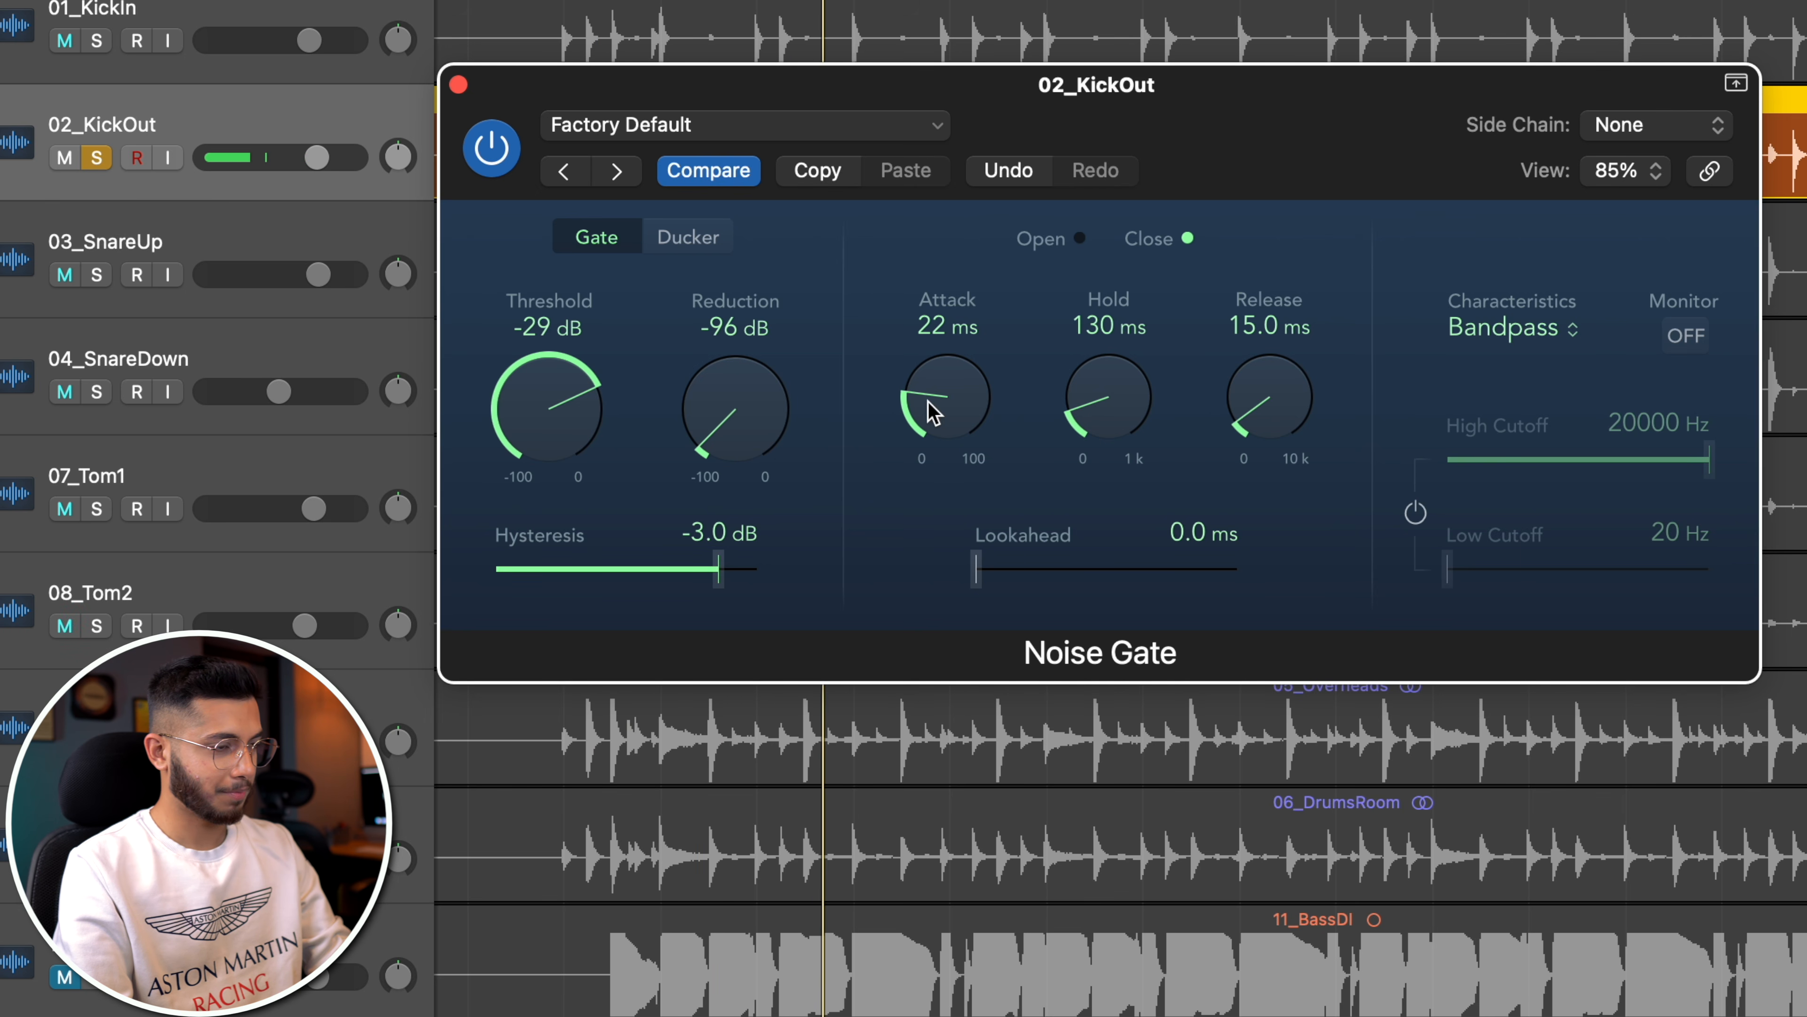
pyautogui.scroll(8, 932, 411)
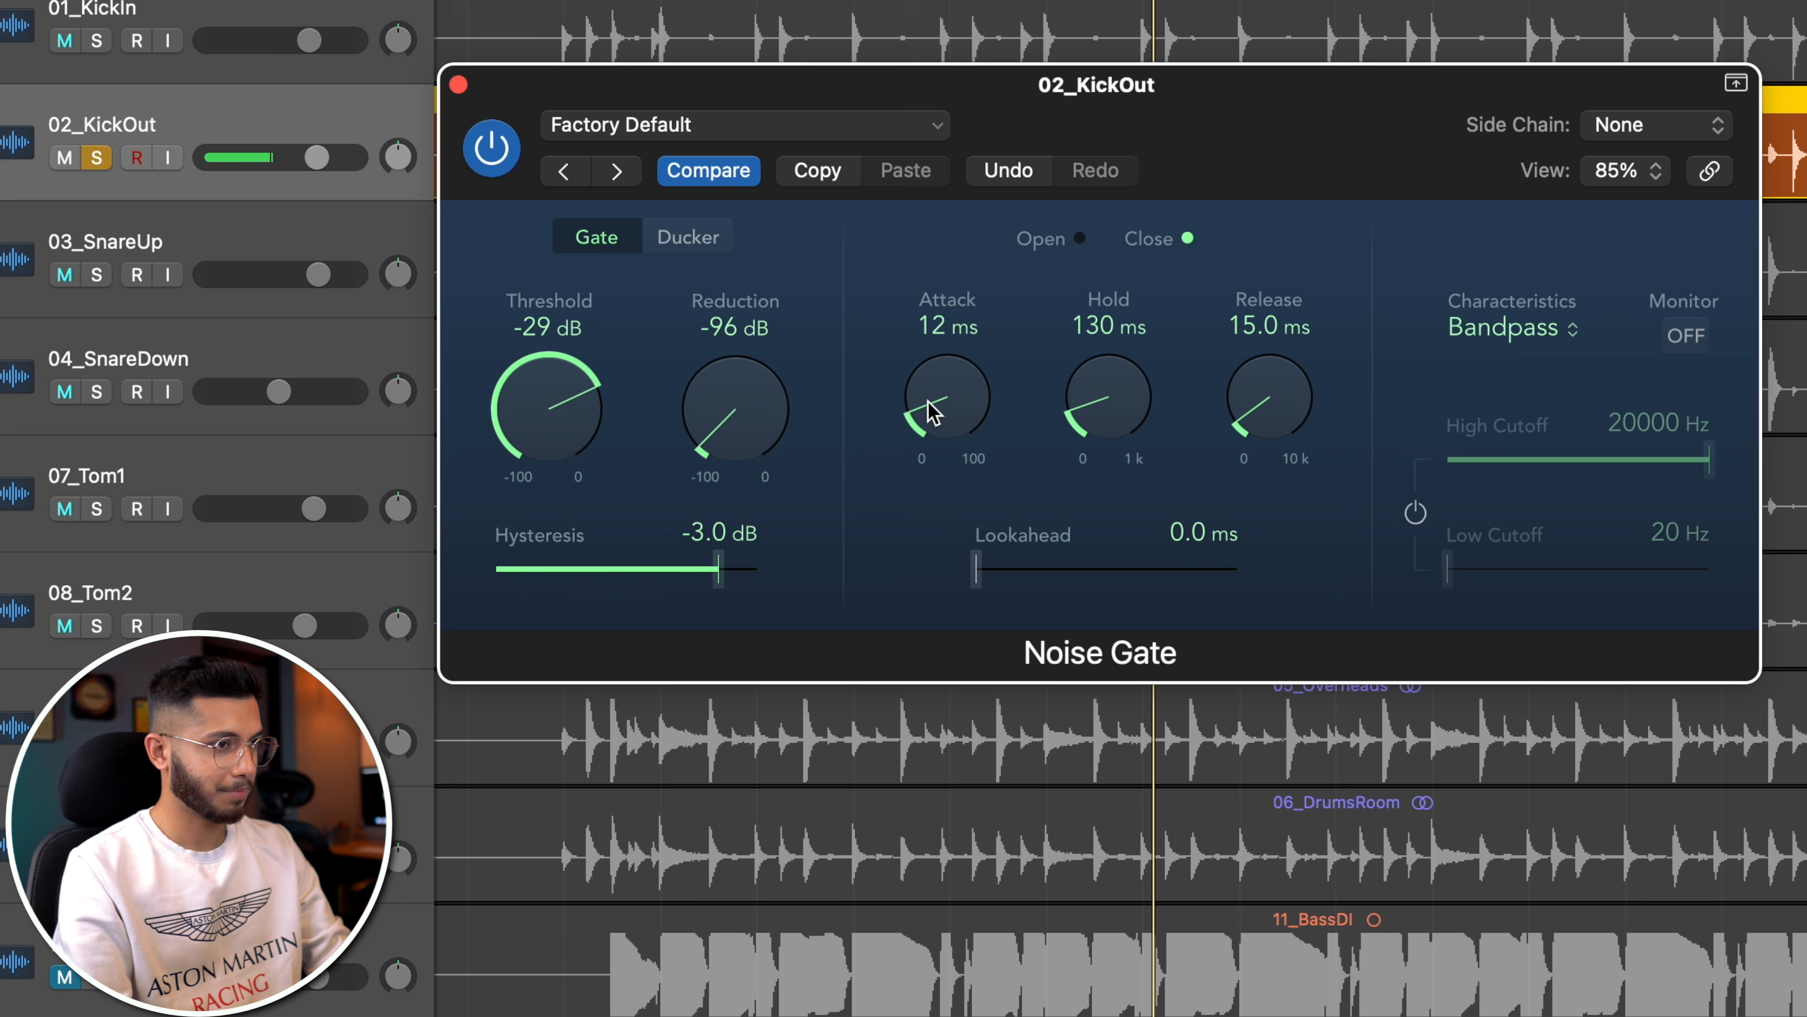
pyautogui.scroll(-1, 932, 411)
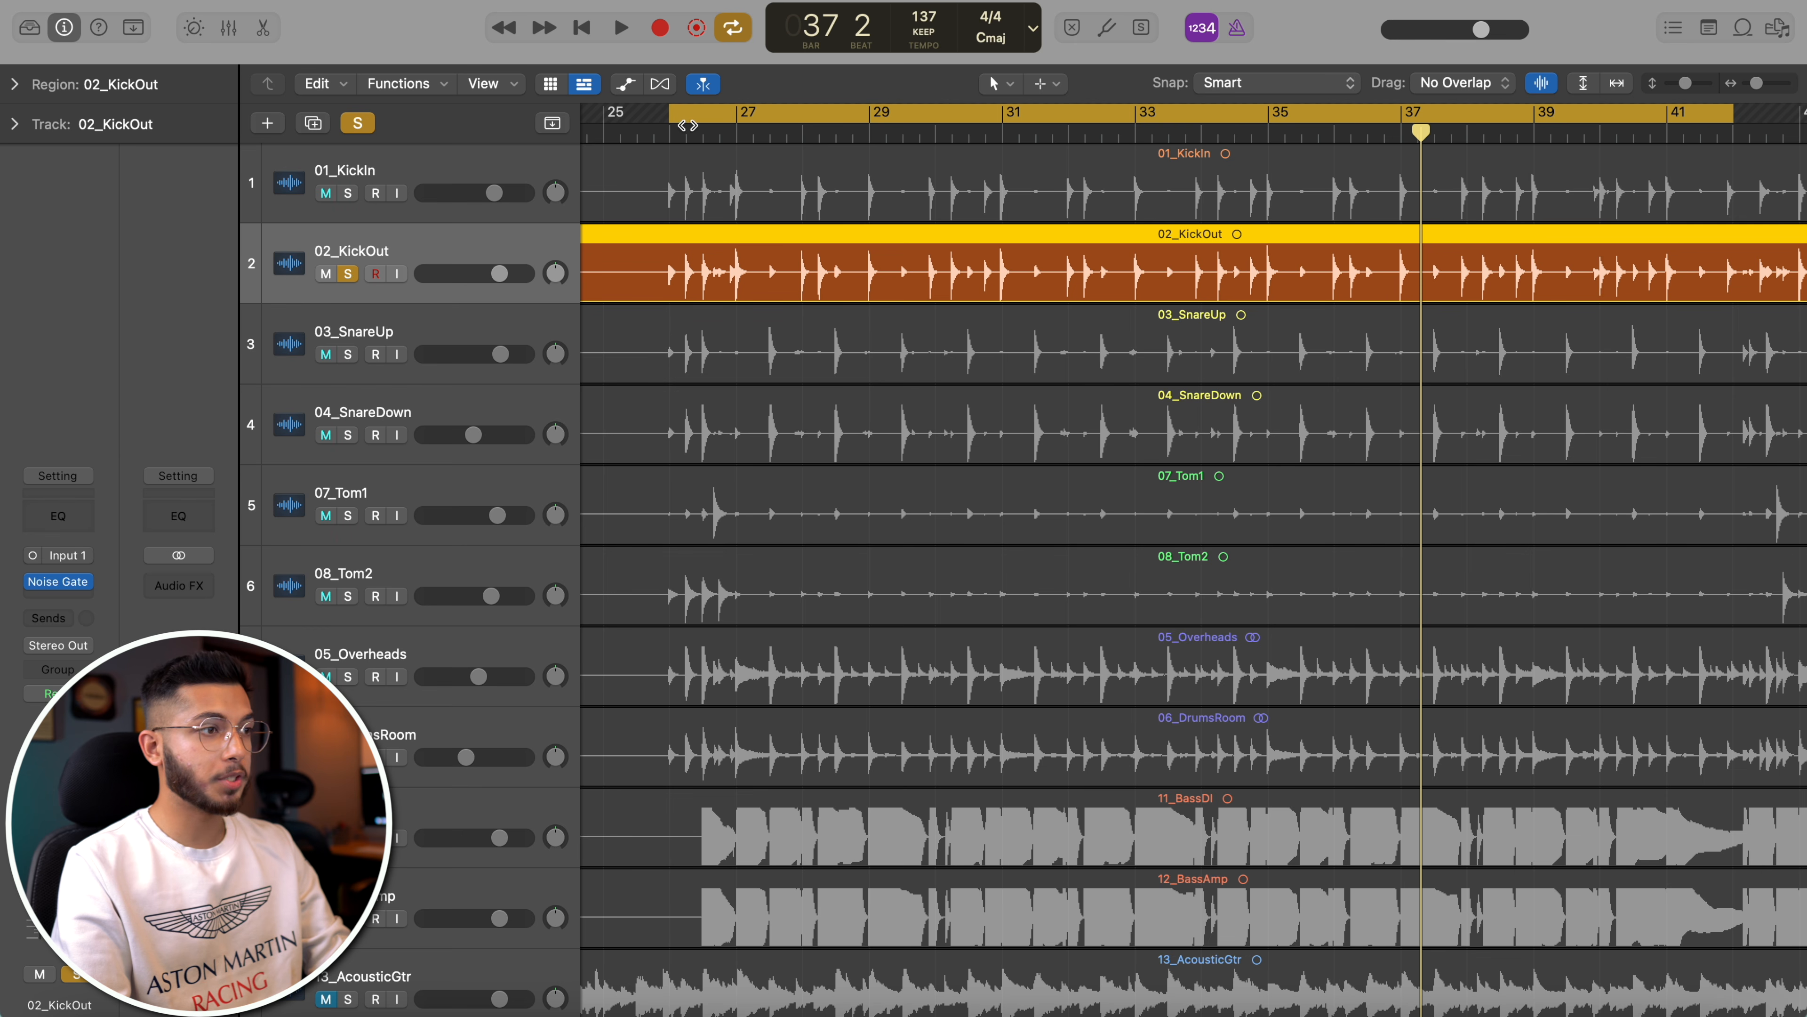
# - Play the start of 02_KickOut, then split off and mute its section from about 25 3 2 to 27 1 1
pyautogui.scroll(1, 780, 373)
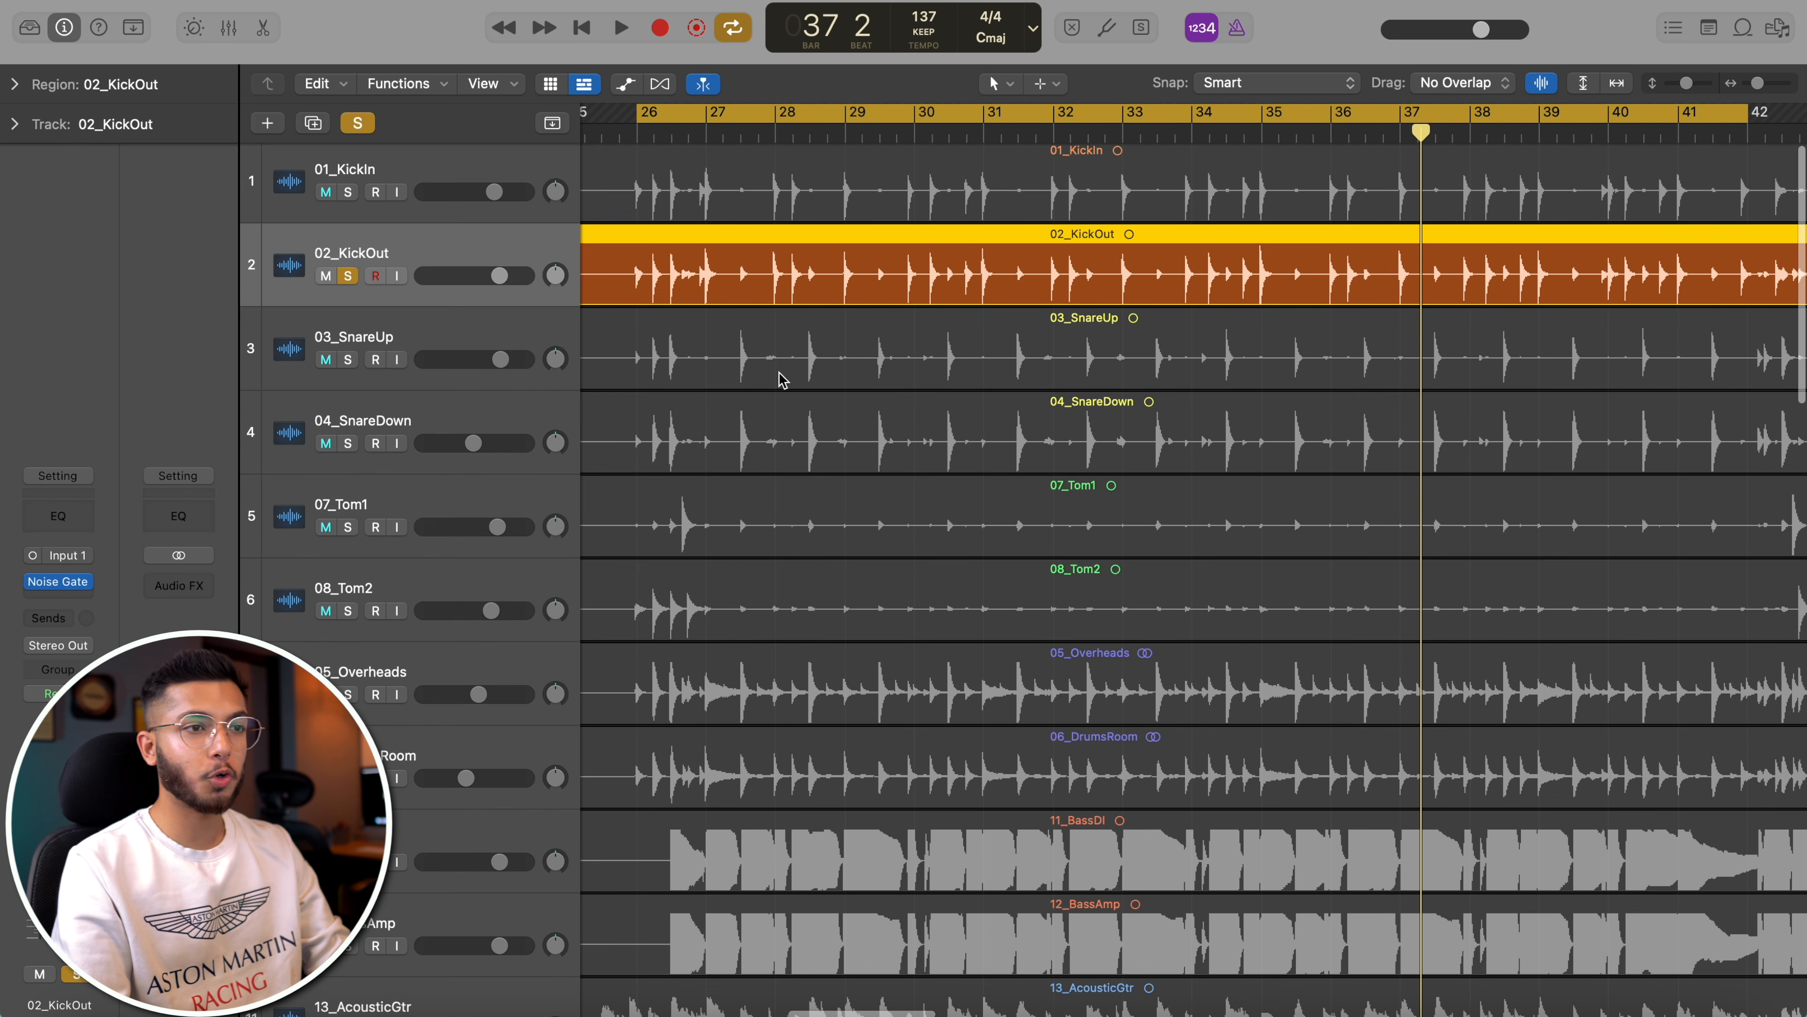
pyautogui.hscroll(-2, 780, 374)
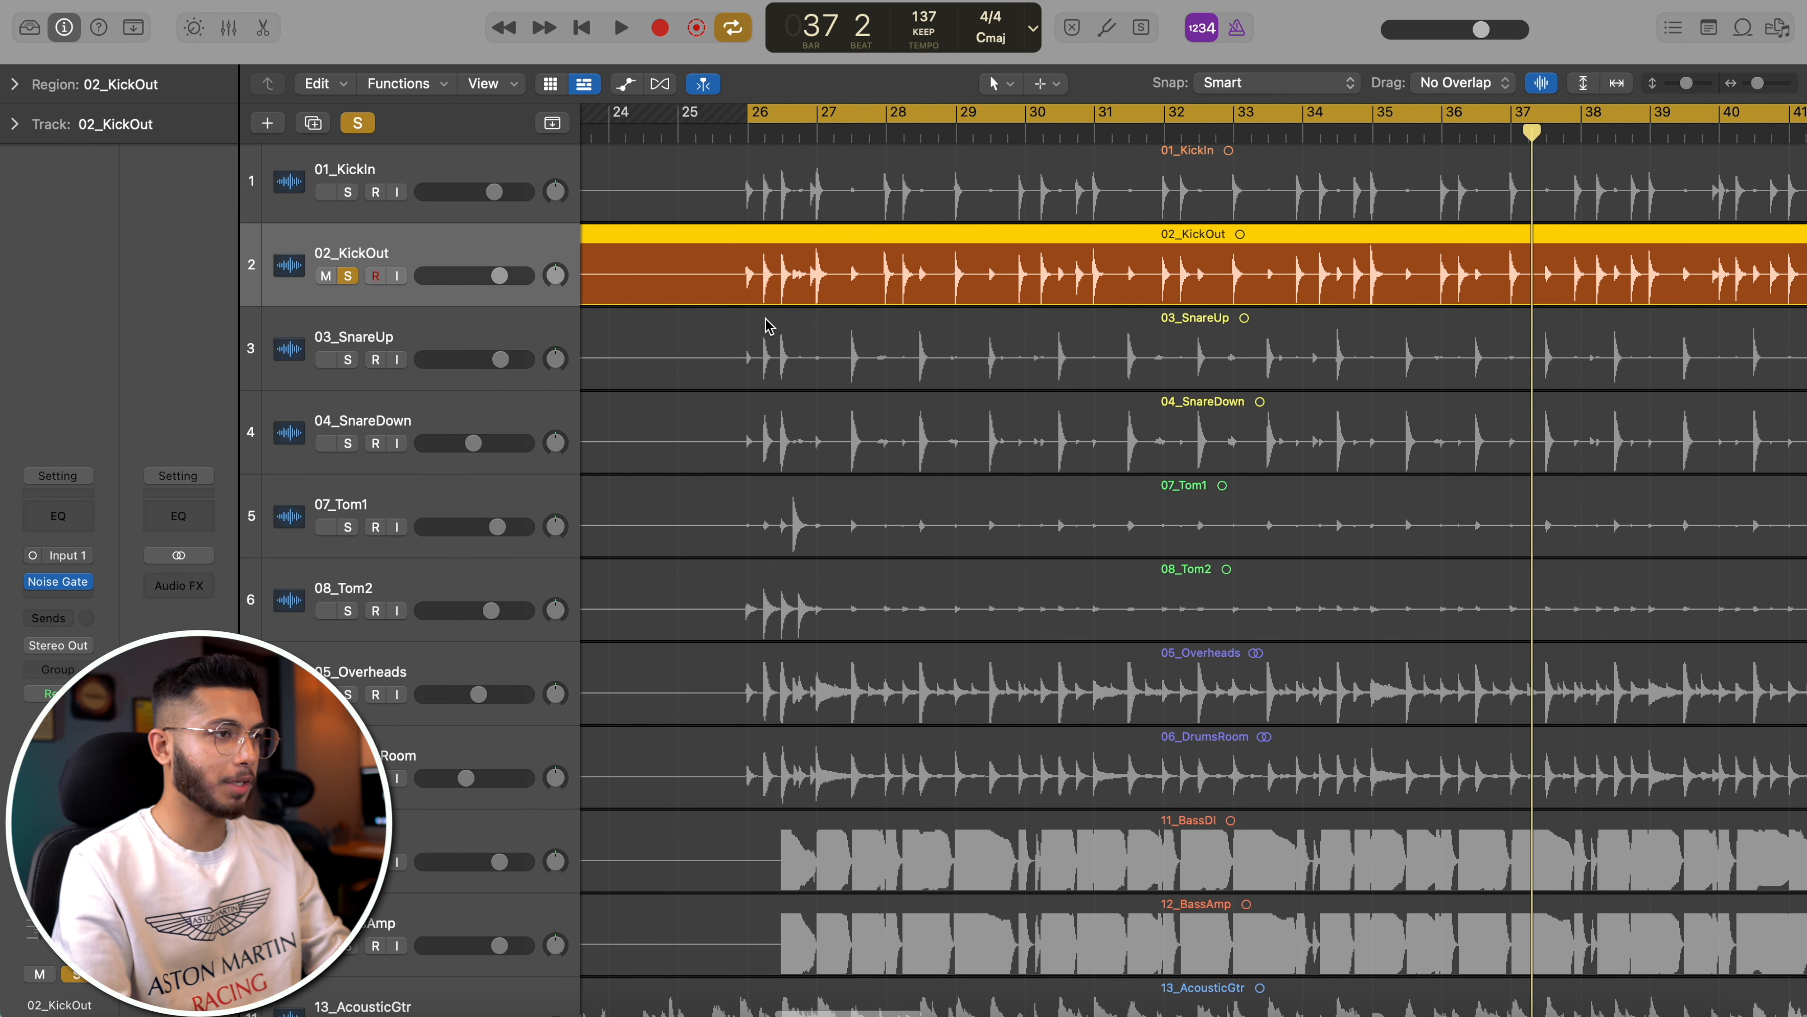
pyautogui.press('space')
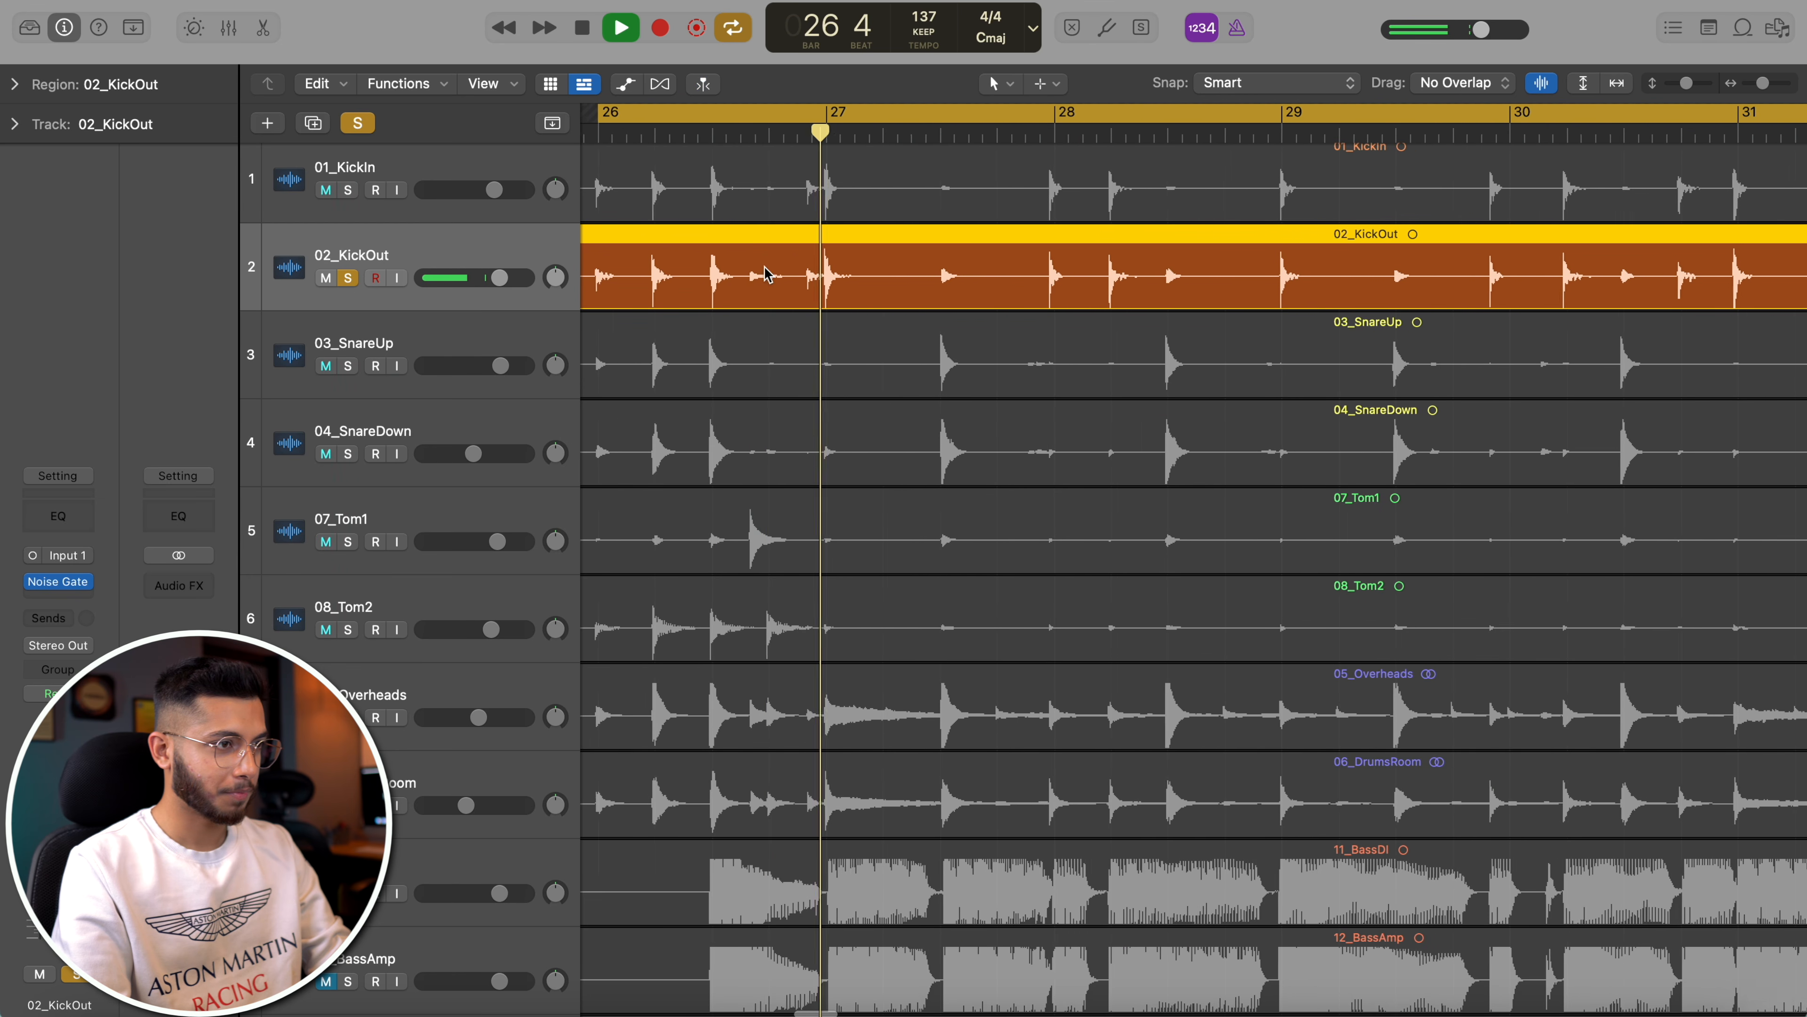
pyautogui.scroll(5, 850, 306)
pyautogui.moveTo(898, 292); pyautogui.dragTo(594, 294)
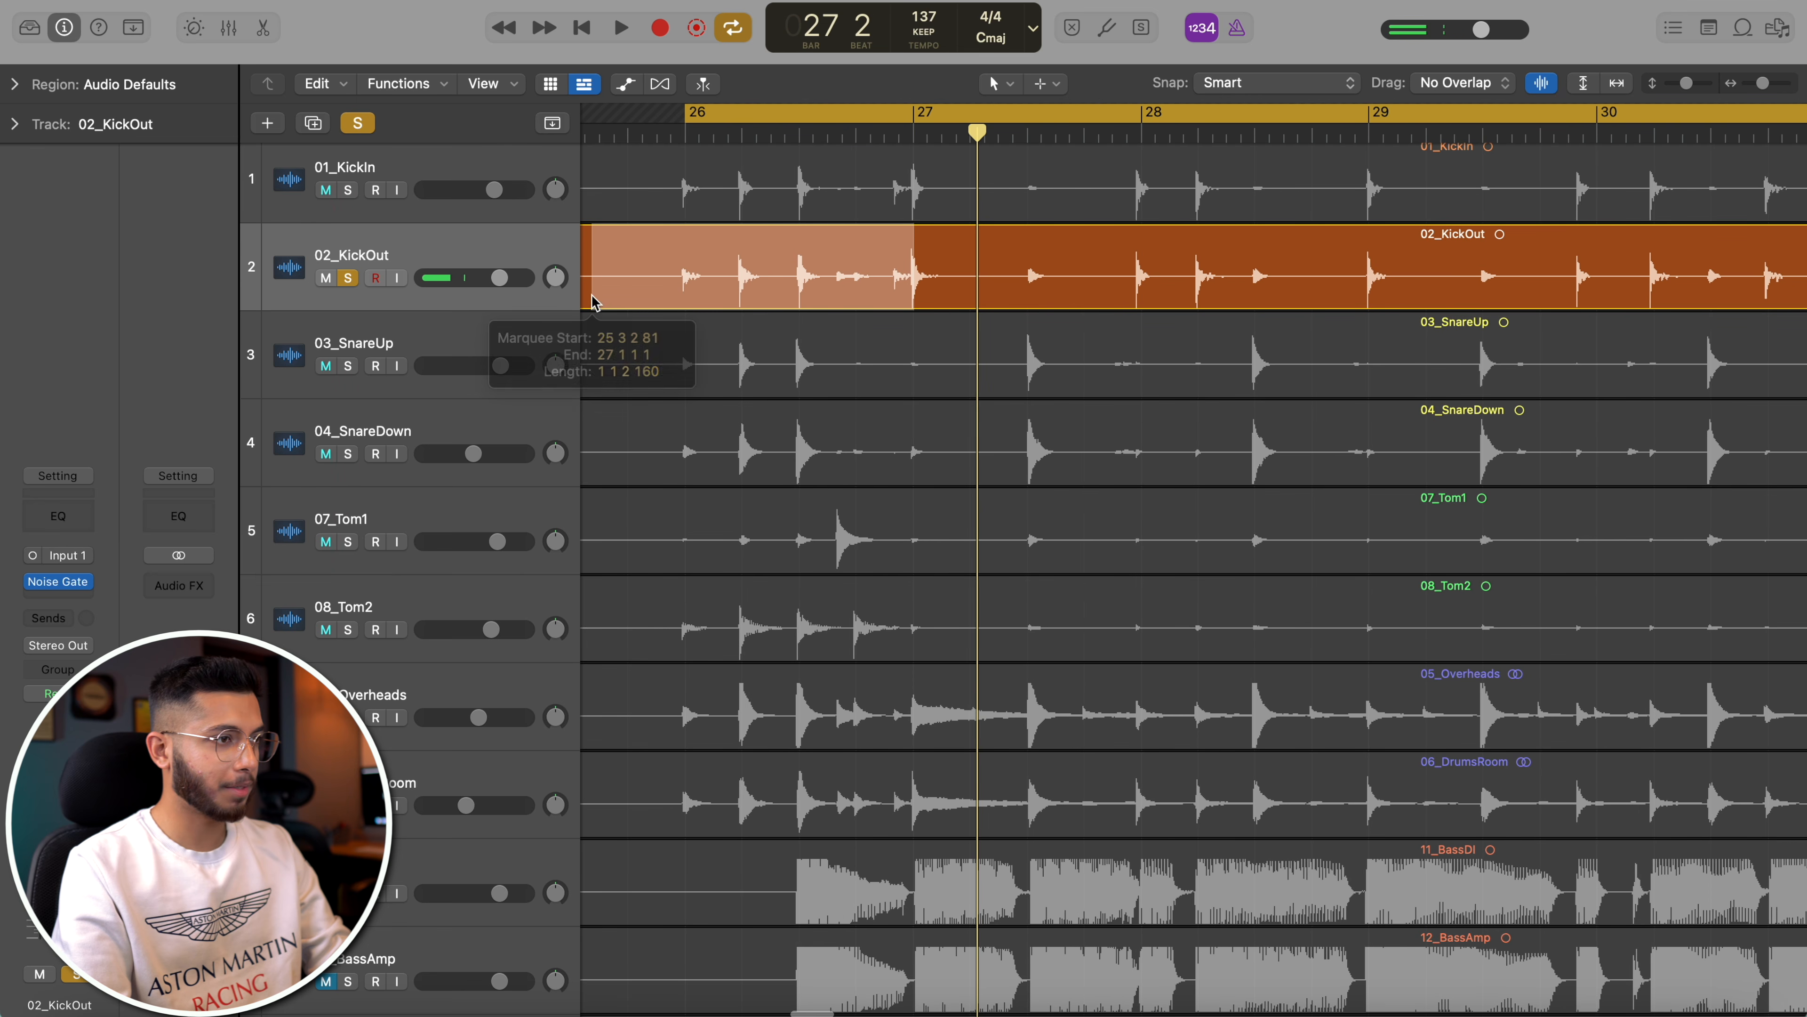
pyautogui.hotkey('ctrl', 'm')
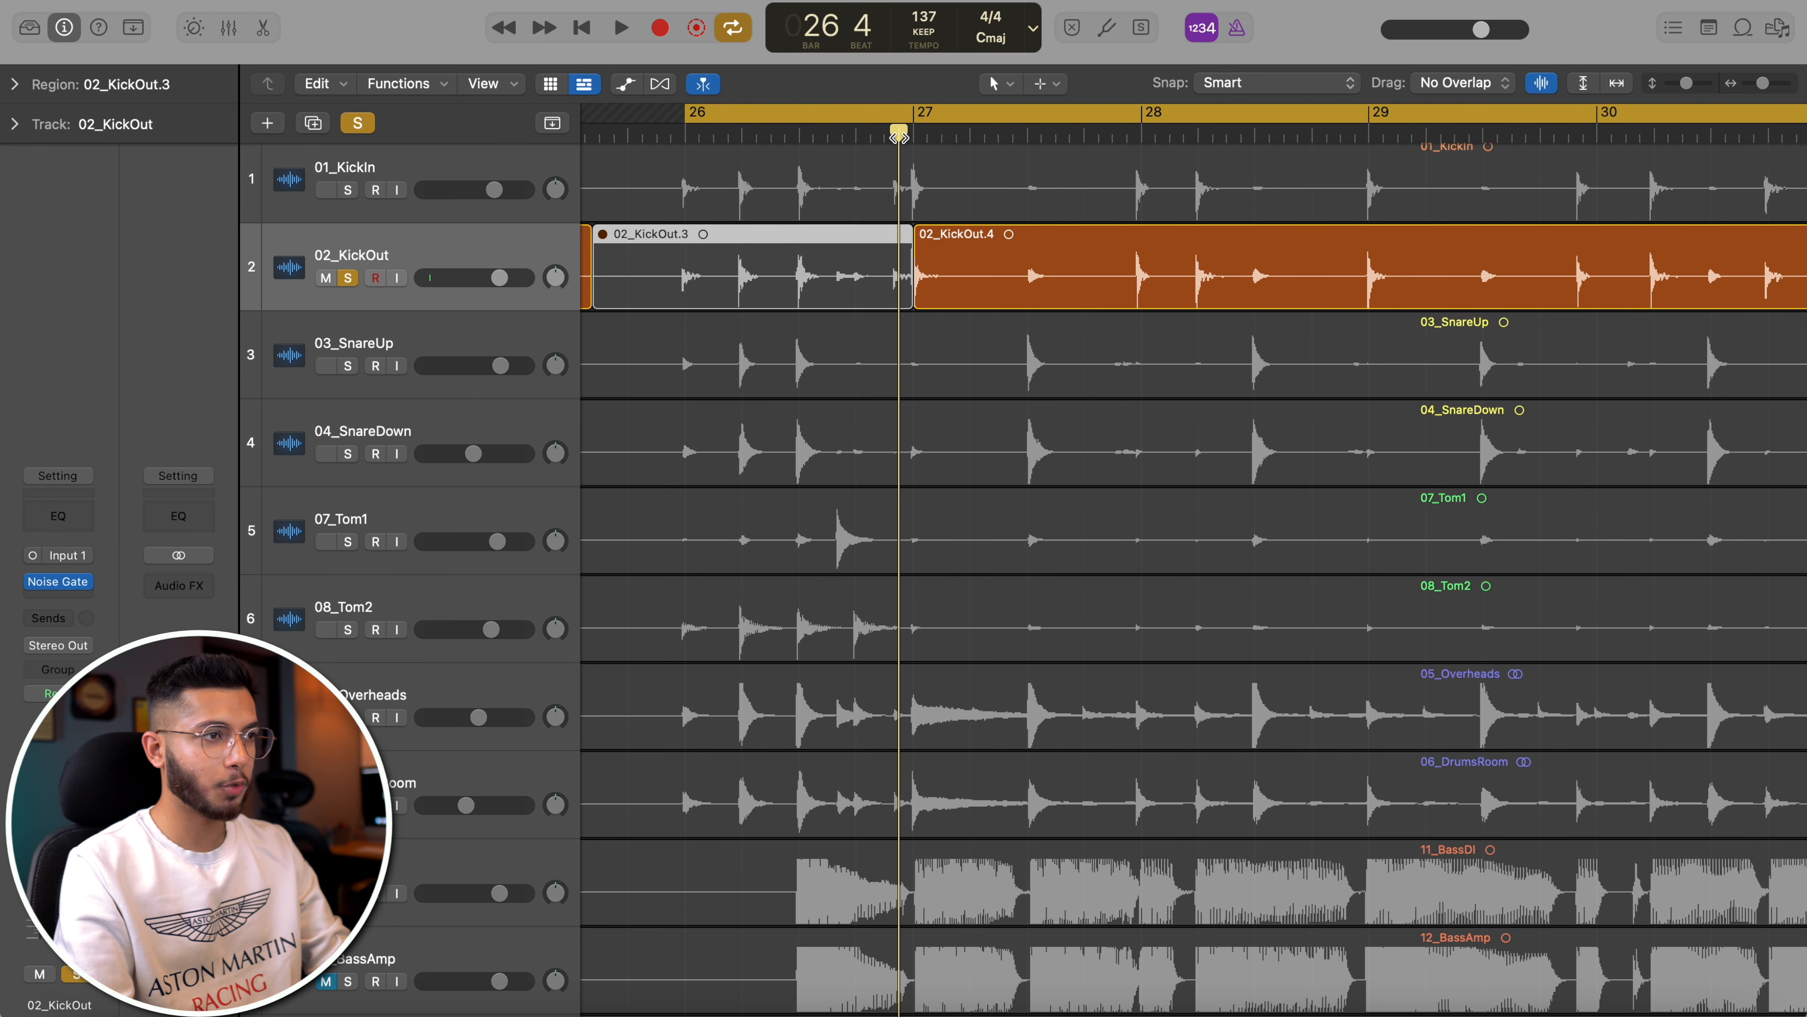
# - Extend the start of the 02_KickOut region after the muted section slightly before bar 27 and replay the transition
pyautogui.click(898, 135)
pyautogui.scroll(5, 898, 135)
pyautogui.click(957, 292)
pyautogui.moveTo(955, 293); pyautogui.dragTo(947, 293)
pyautogui.press('space')
pyautogui.scroll(-5, 958, 390)
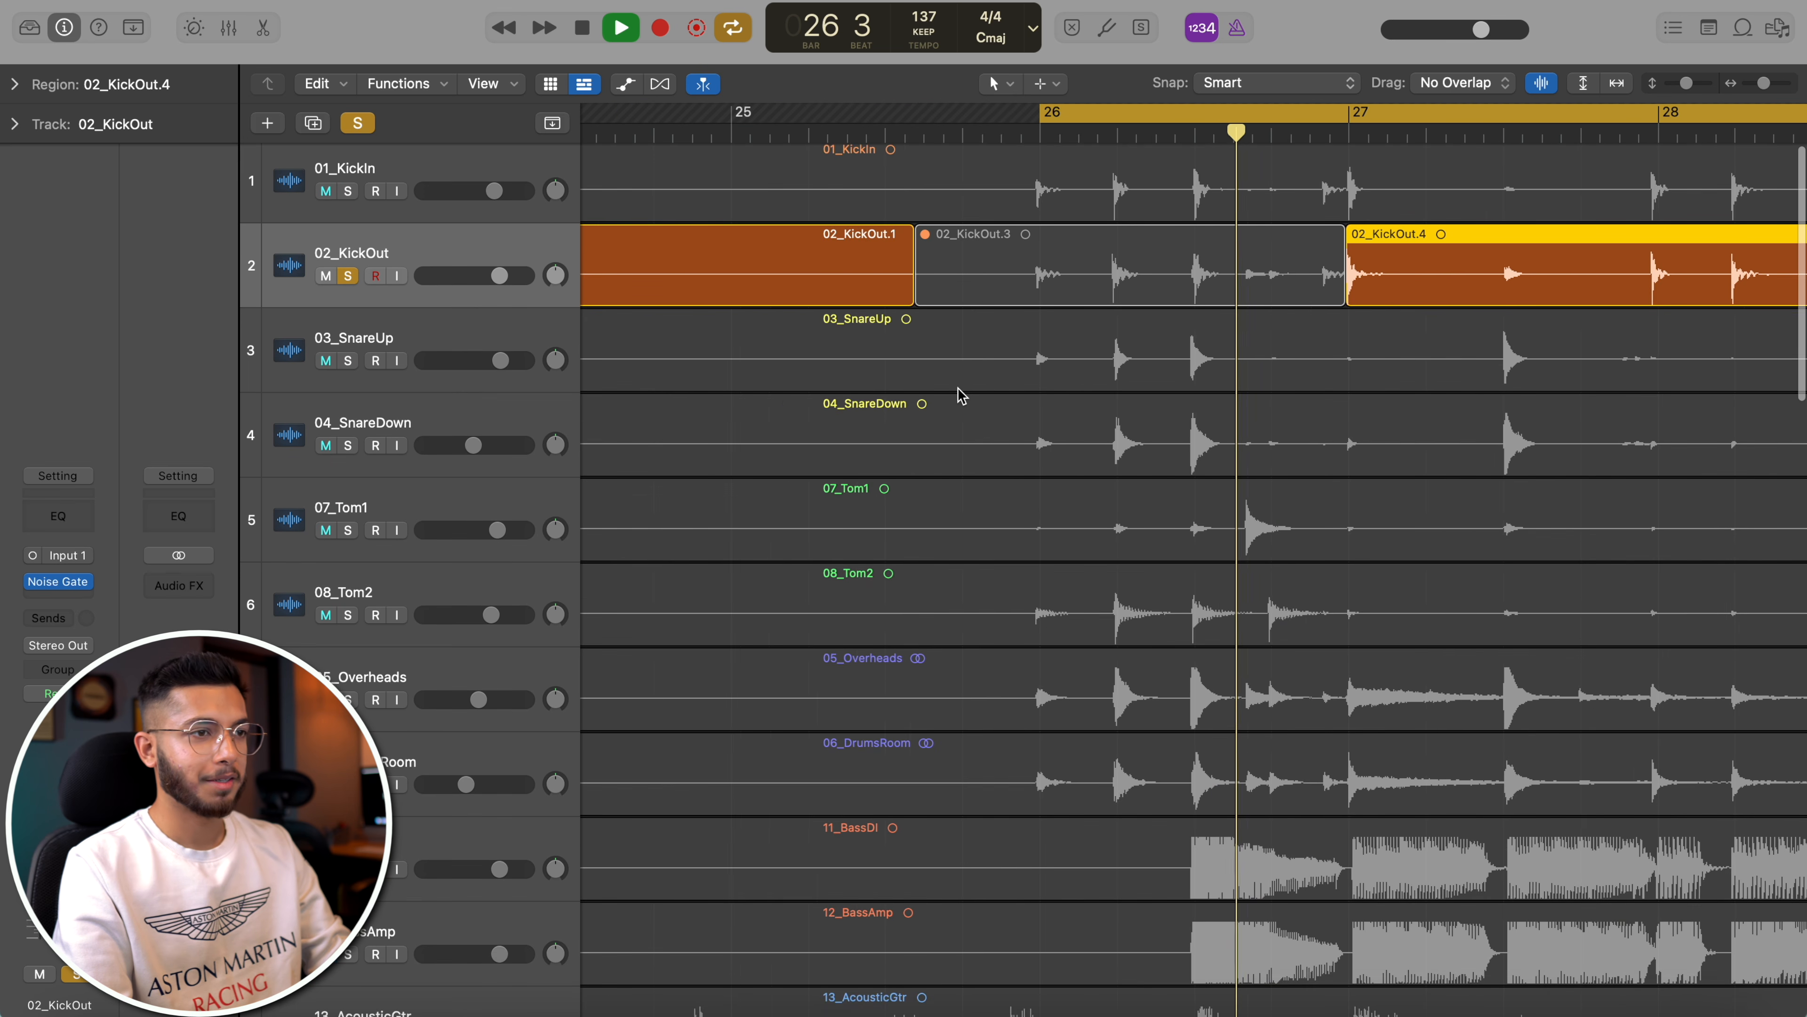
# - Listen through 02_KickOut, split off and mute the low-level hit around the middle of bar 38, and replay the passage
pyautogui.scroll(-6, 957, 388)
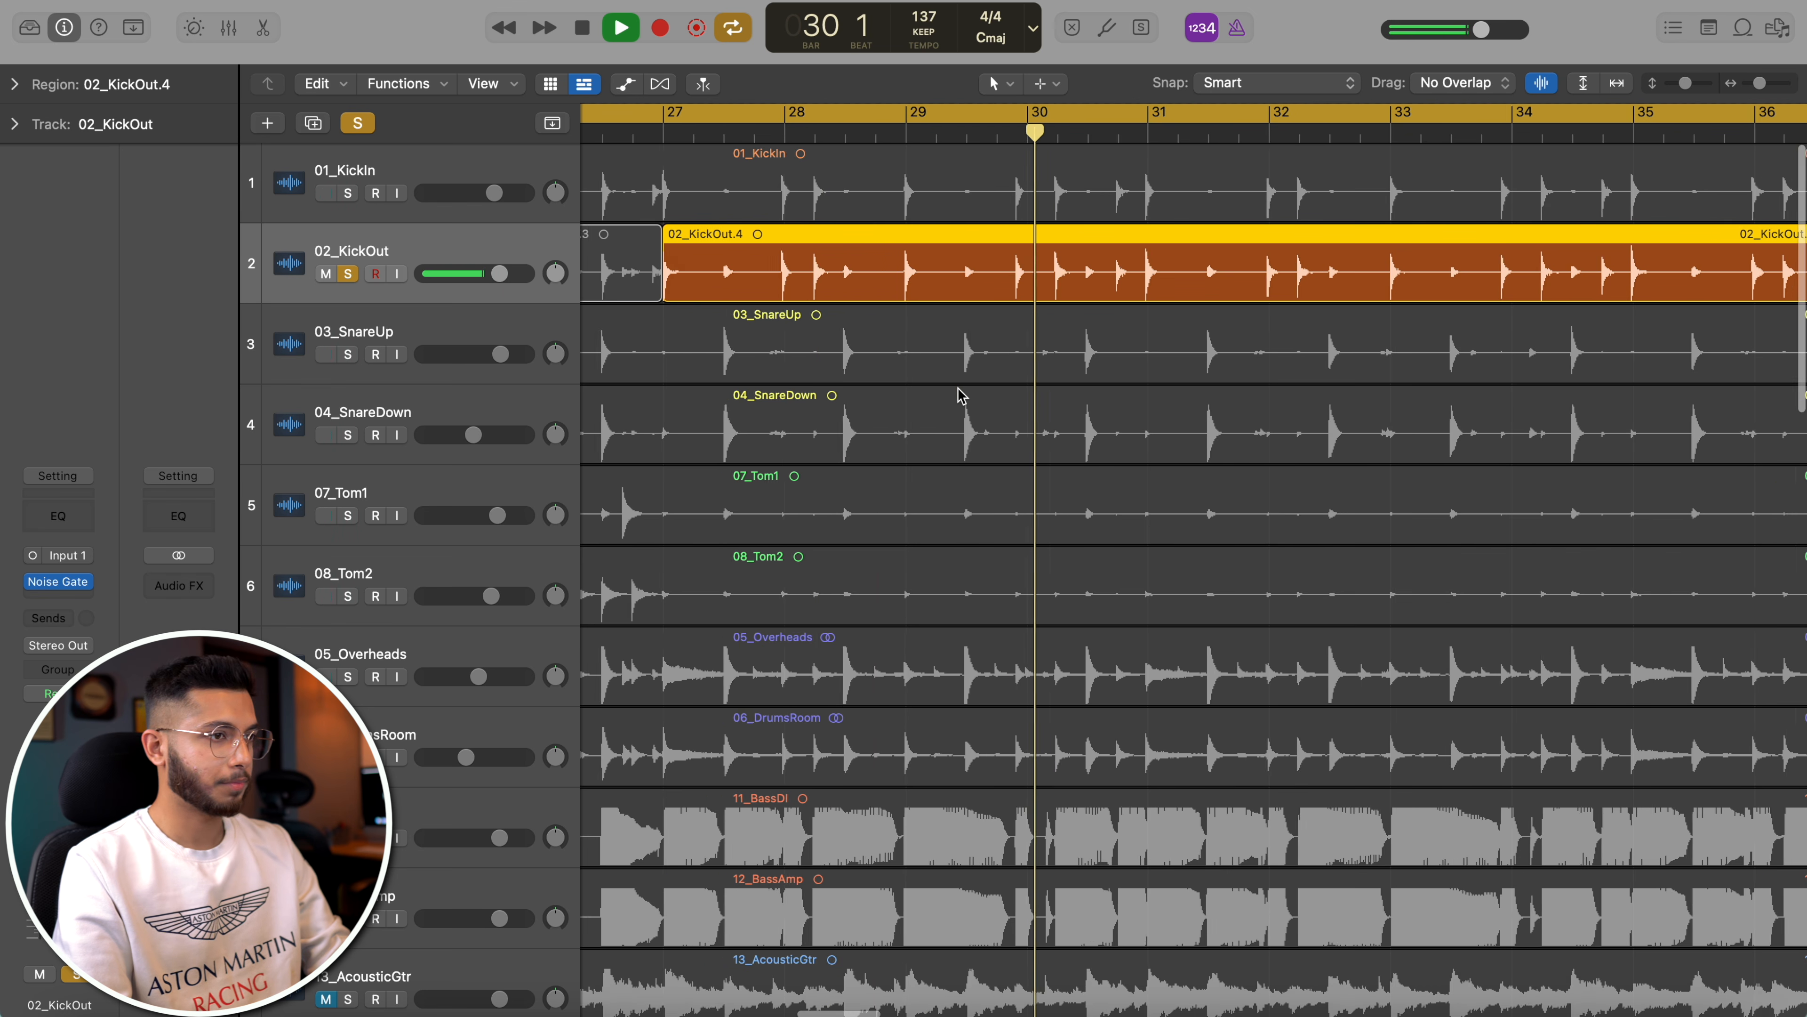
pyautogui.scroll(-5, 961, 395)
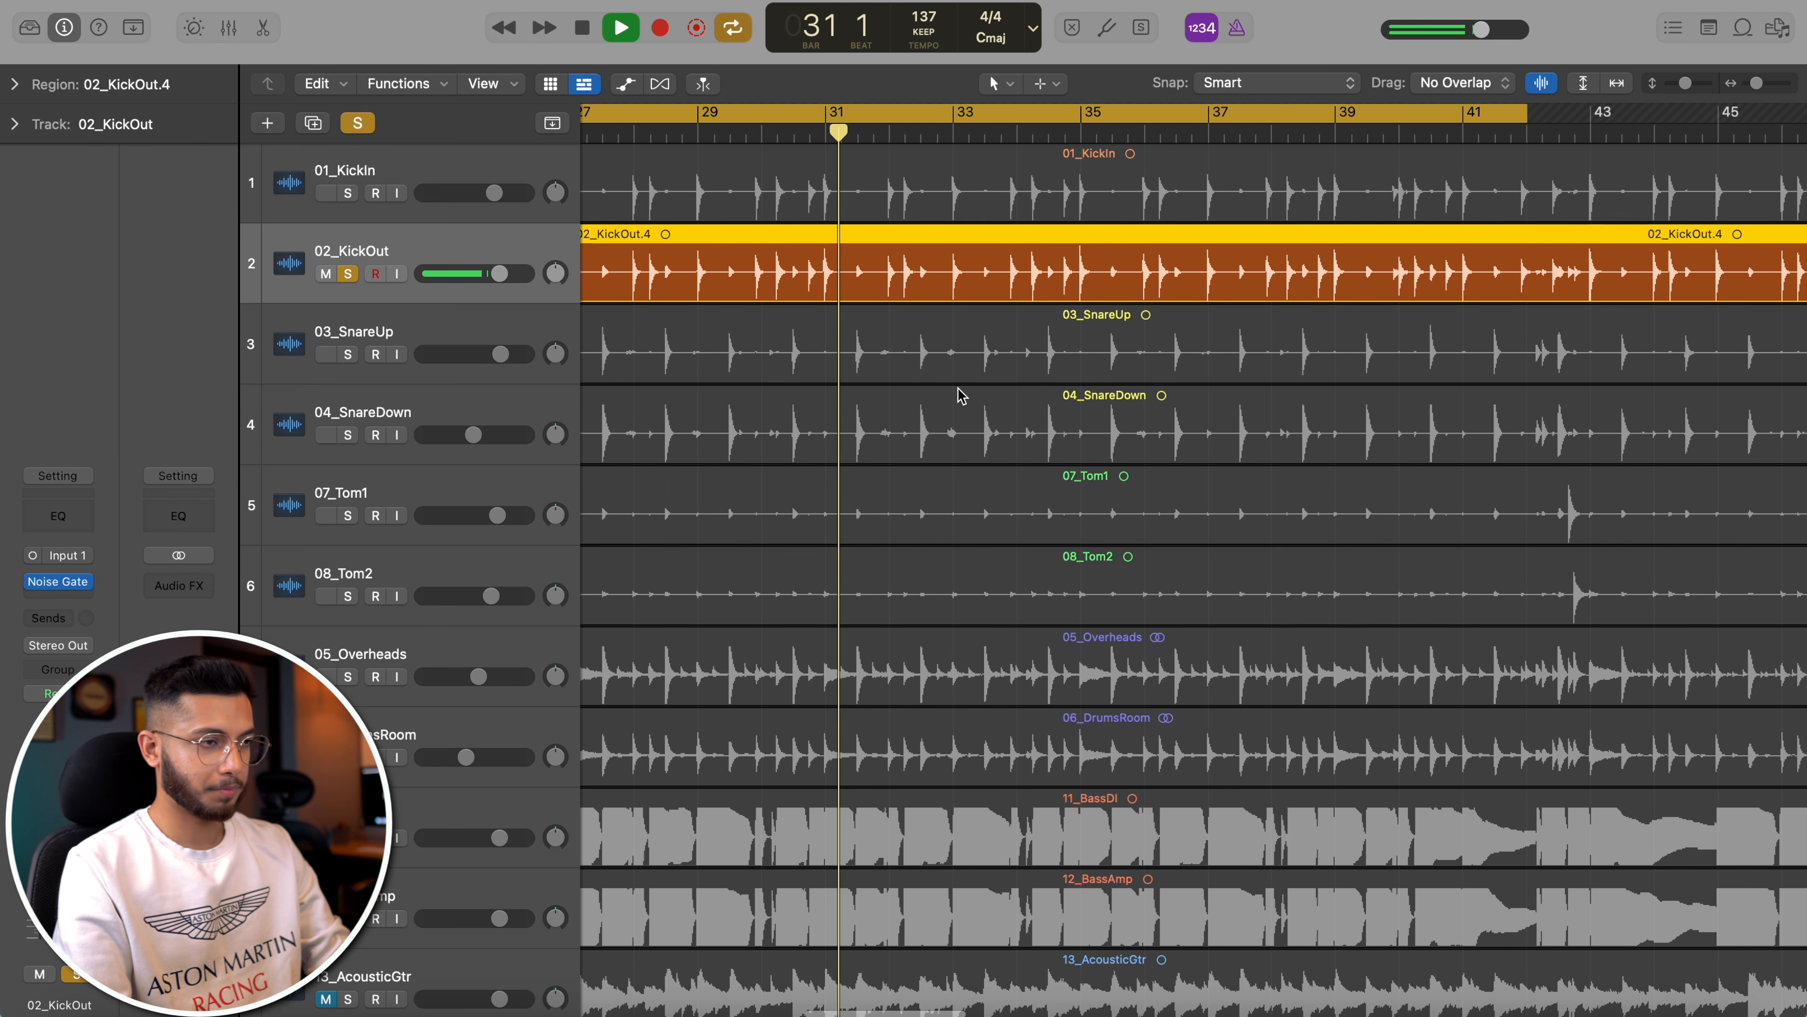
pyautogui.hscroll(-3, 961, 395)
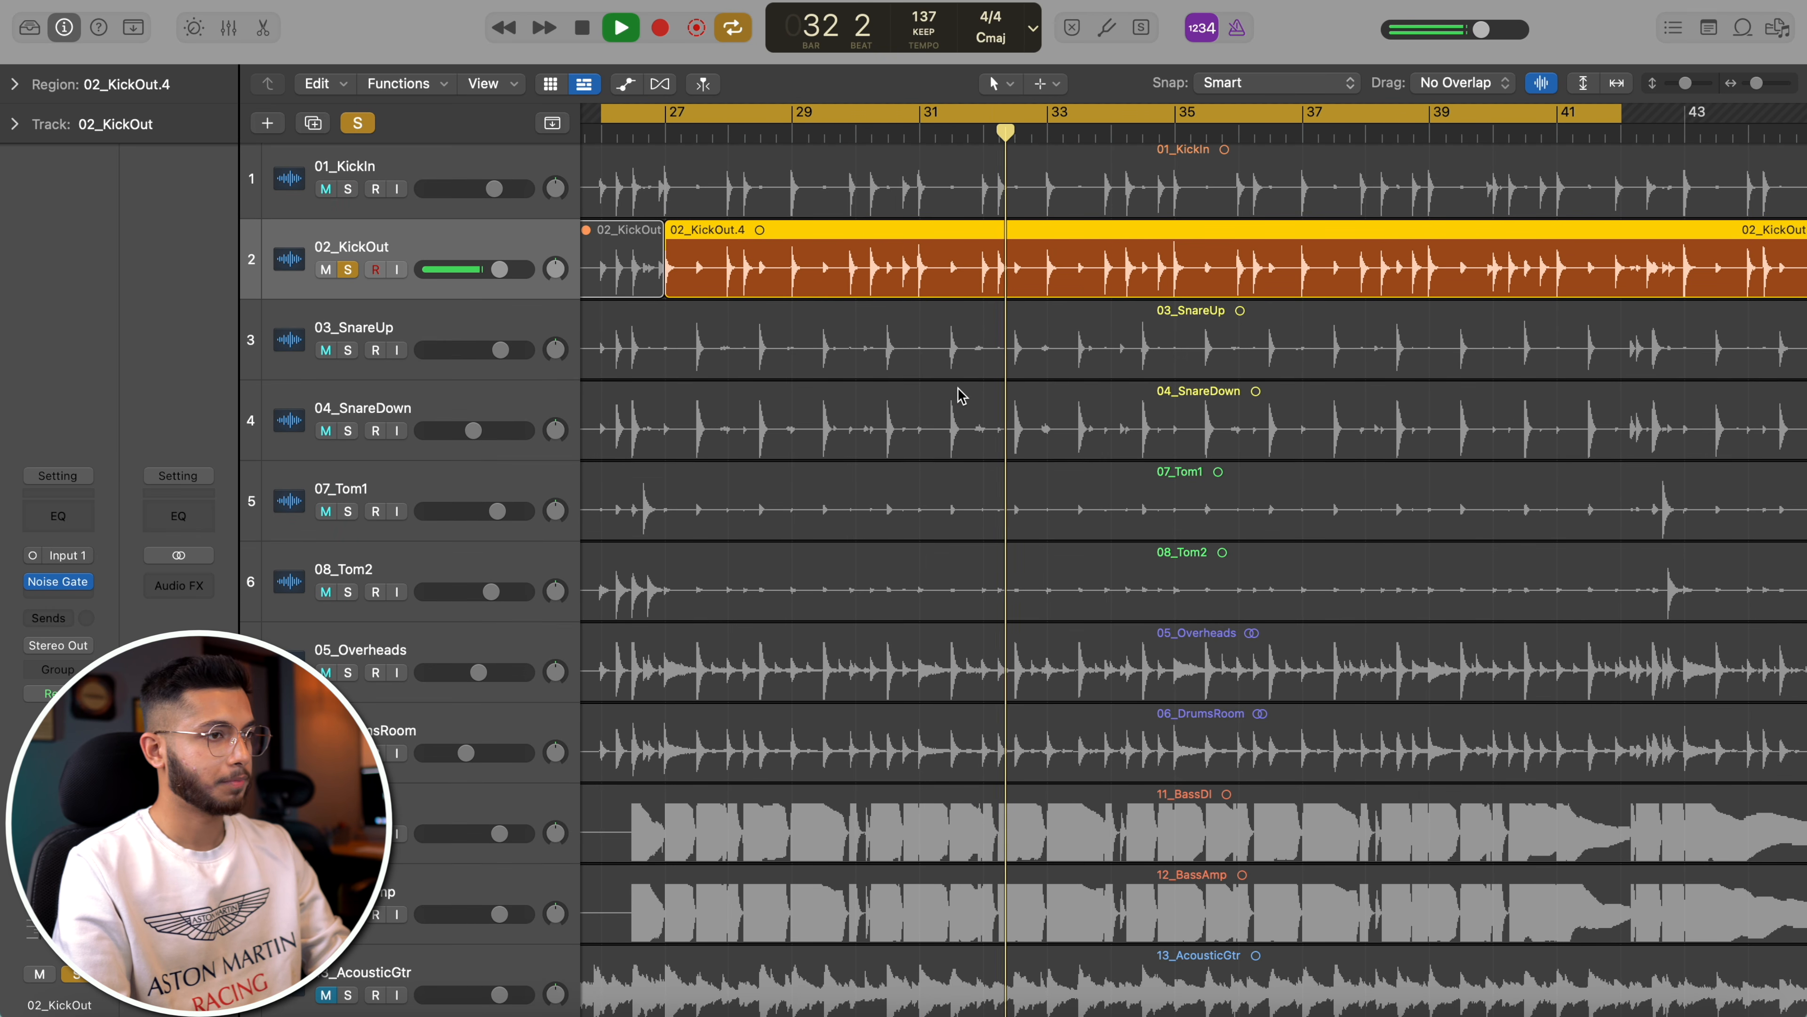
pyautogui.scroll(5, 1123, 296)
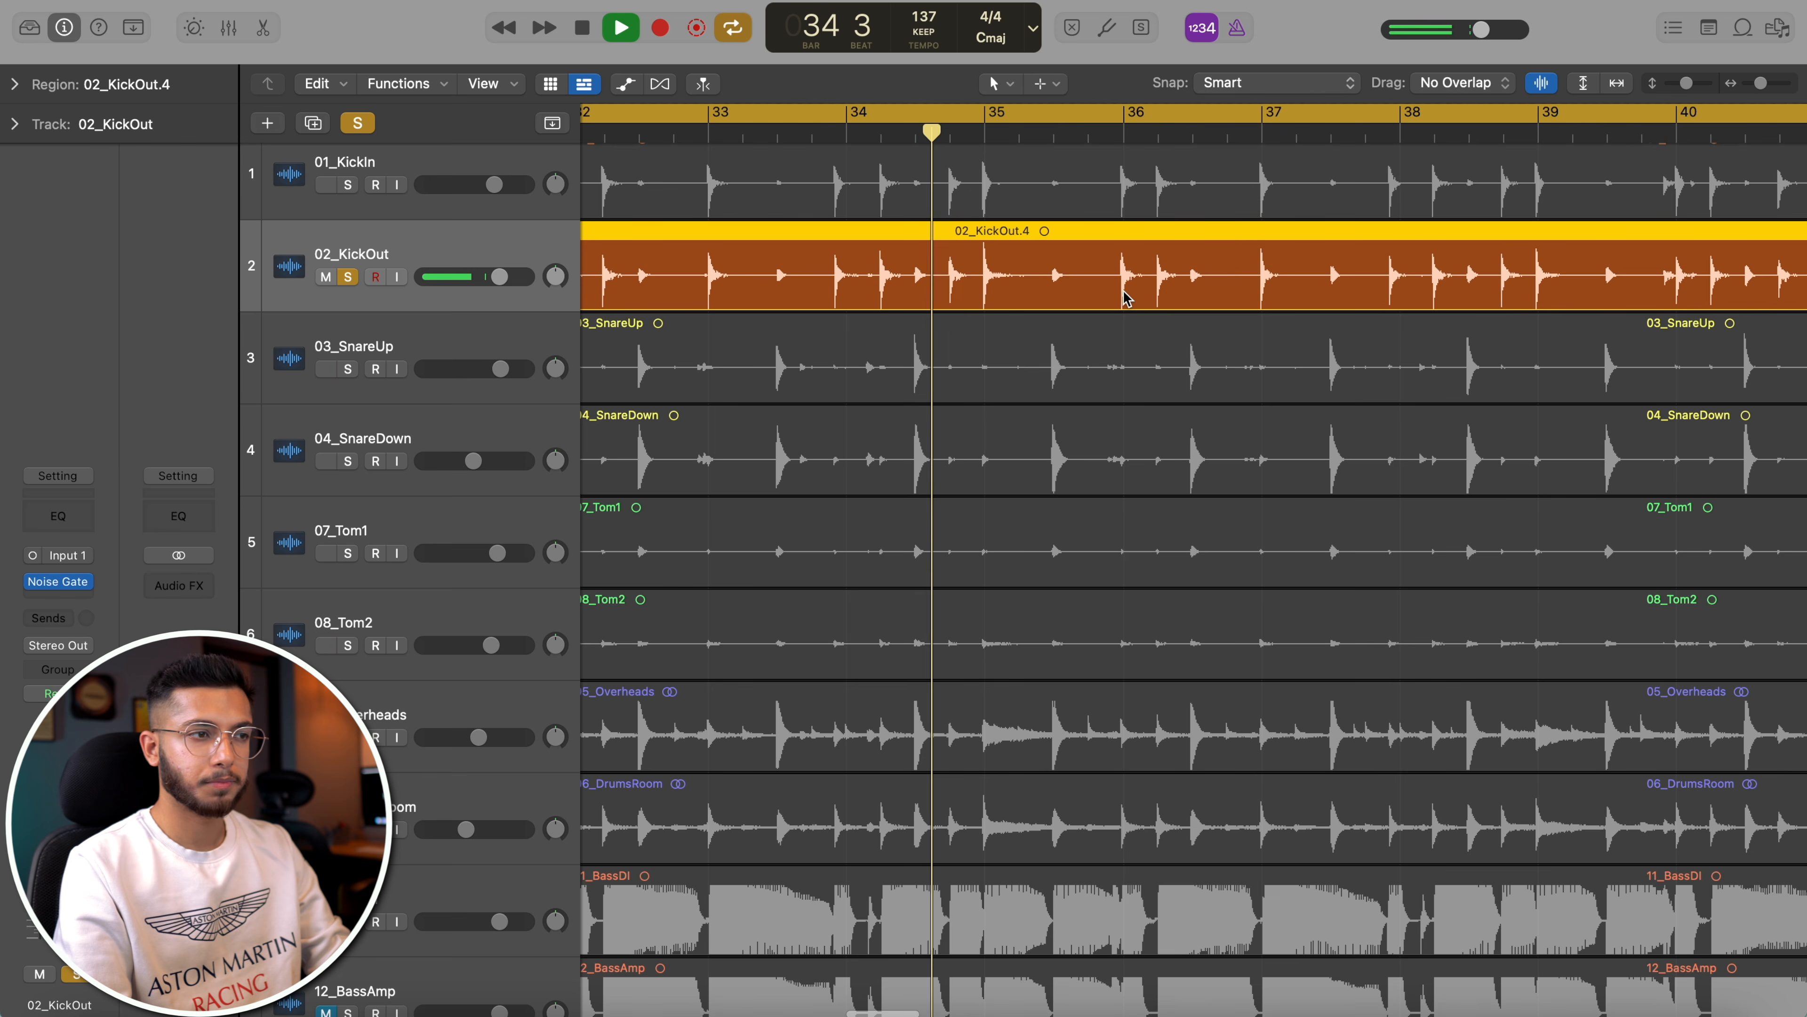
pyautogui.hscroll(6, 1125, 297)
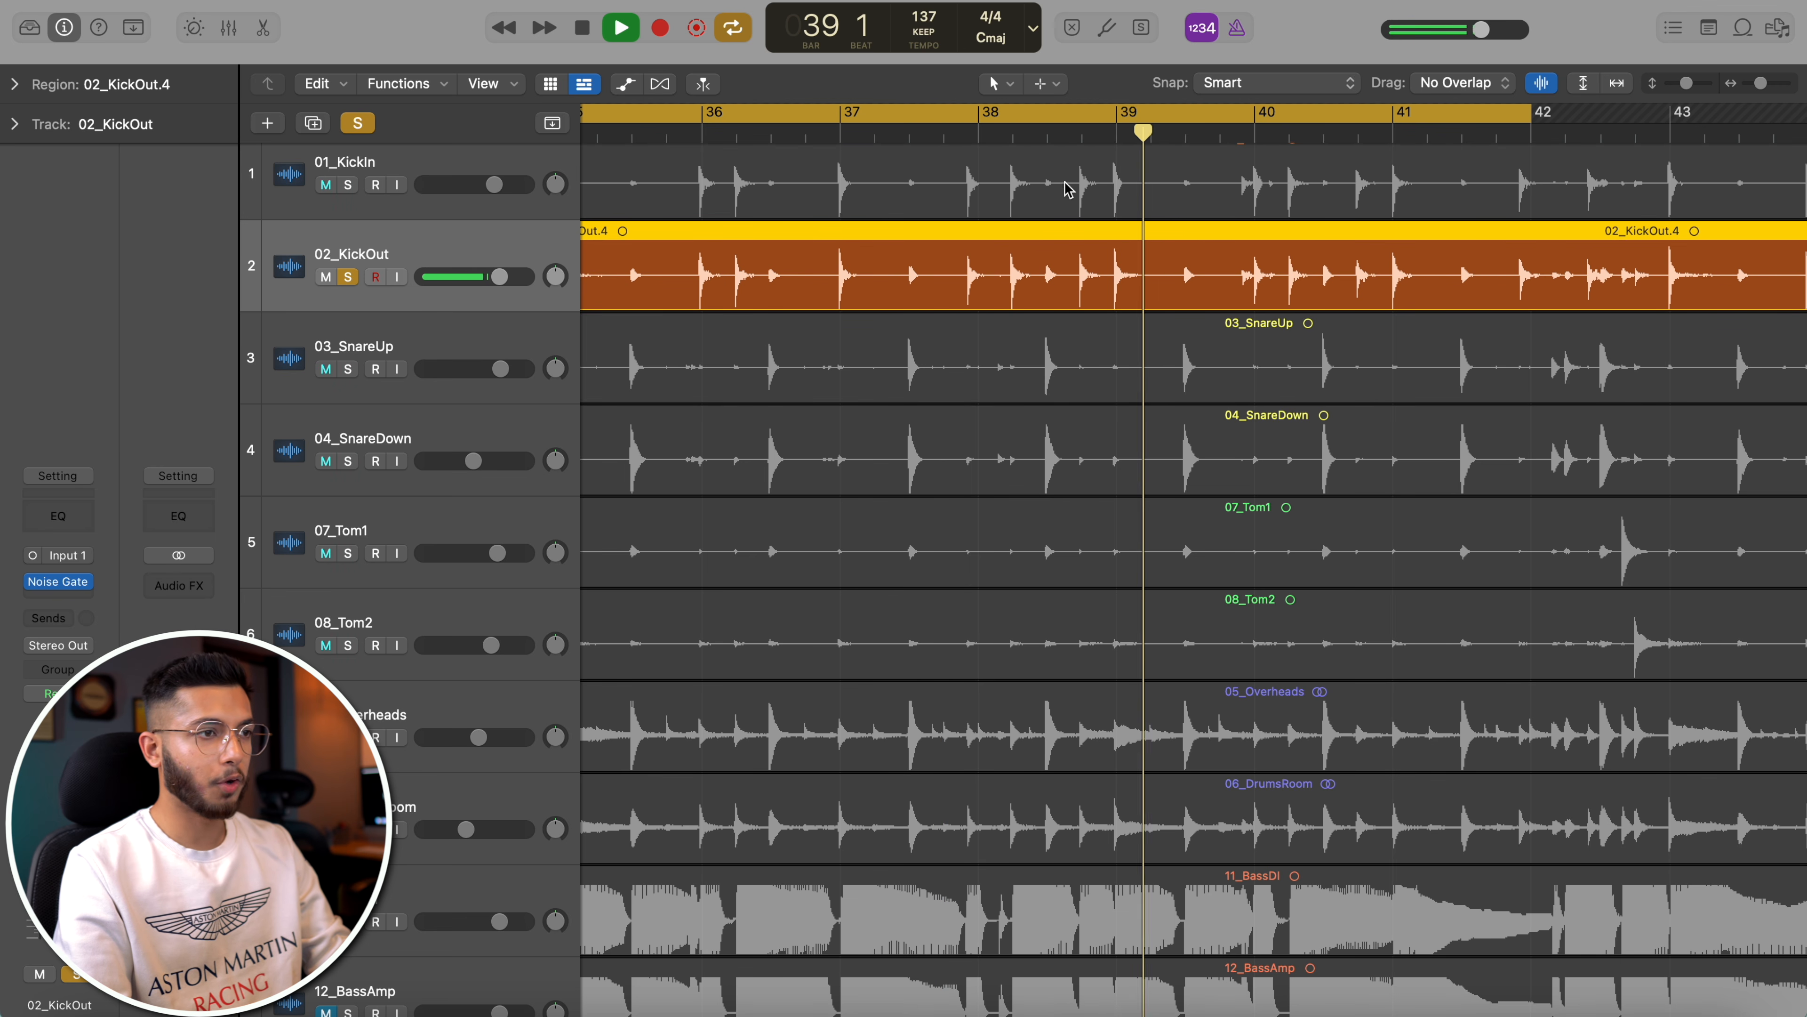
pyautogui.press('space')
pyautogui.moveTo(1040, 299); pyautogui.dragTo(1070, 301)
pyautogui.click(970, 133)
pyautogui.press('space')
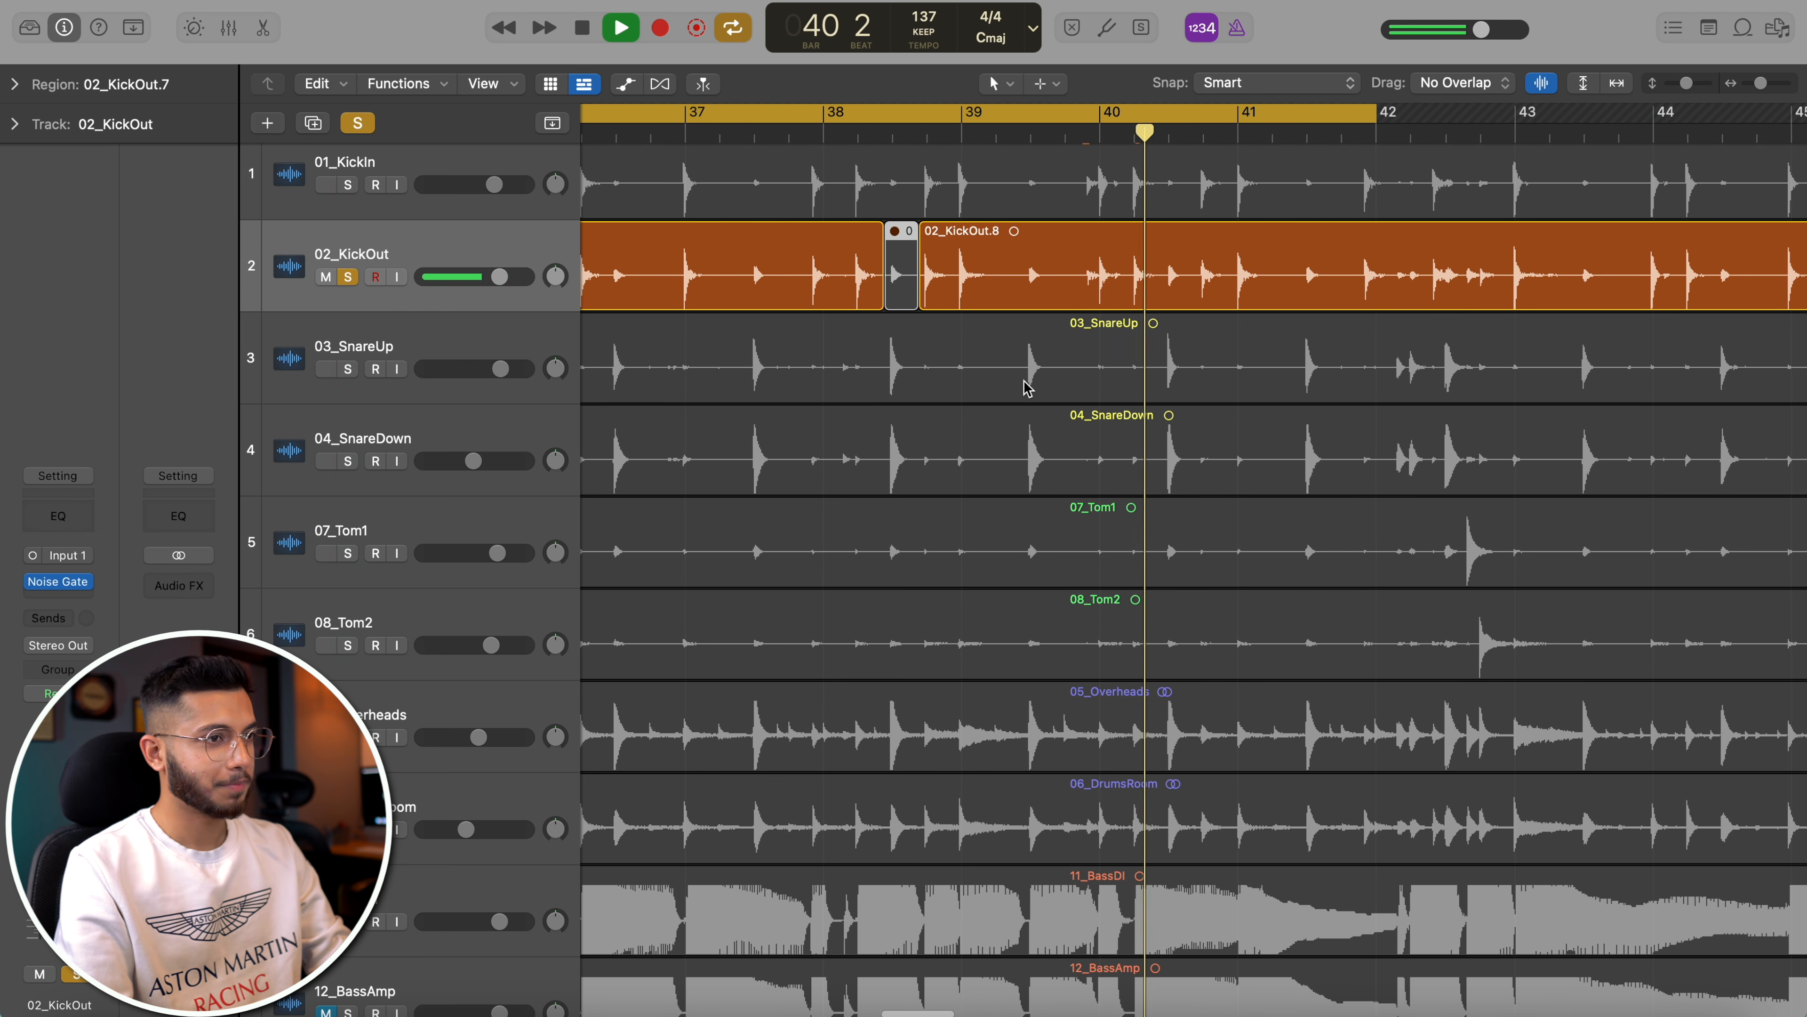
# - Split off and mute the low-level hit around the middle of bar 40 on 02_KickOut, and replay the passage
pyautogui.press('space')
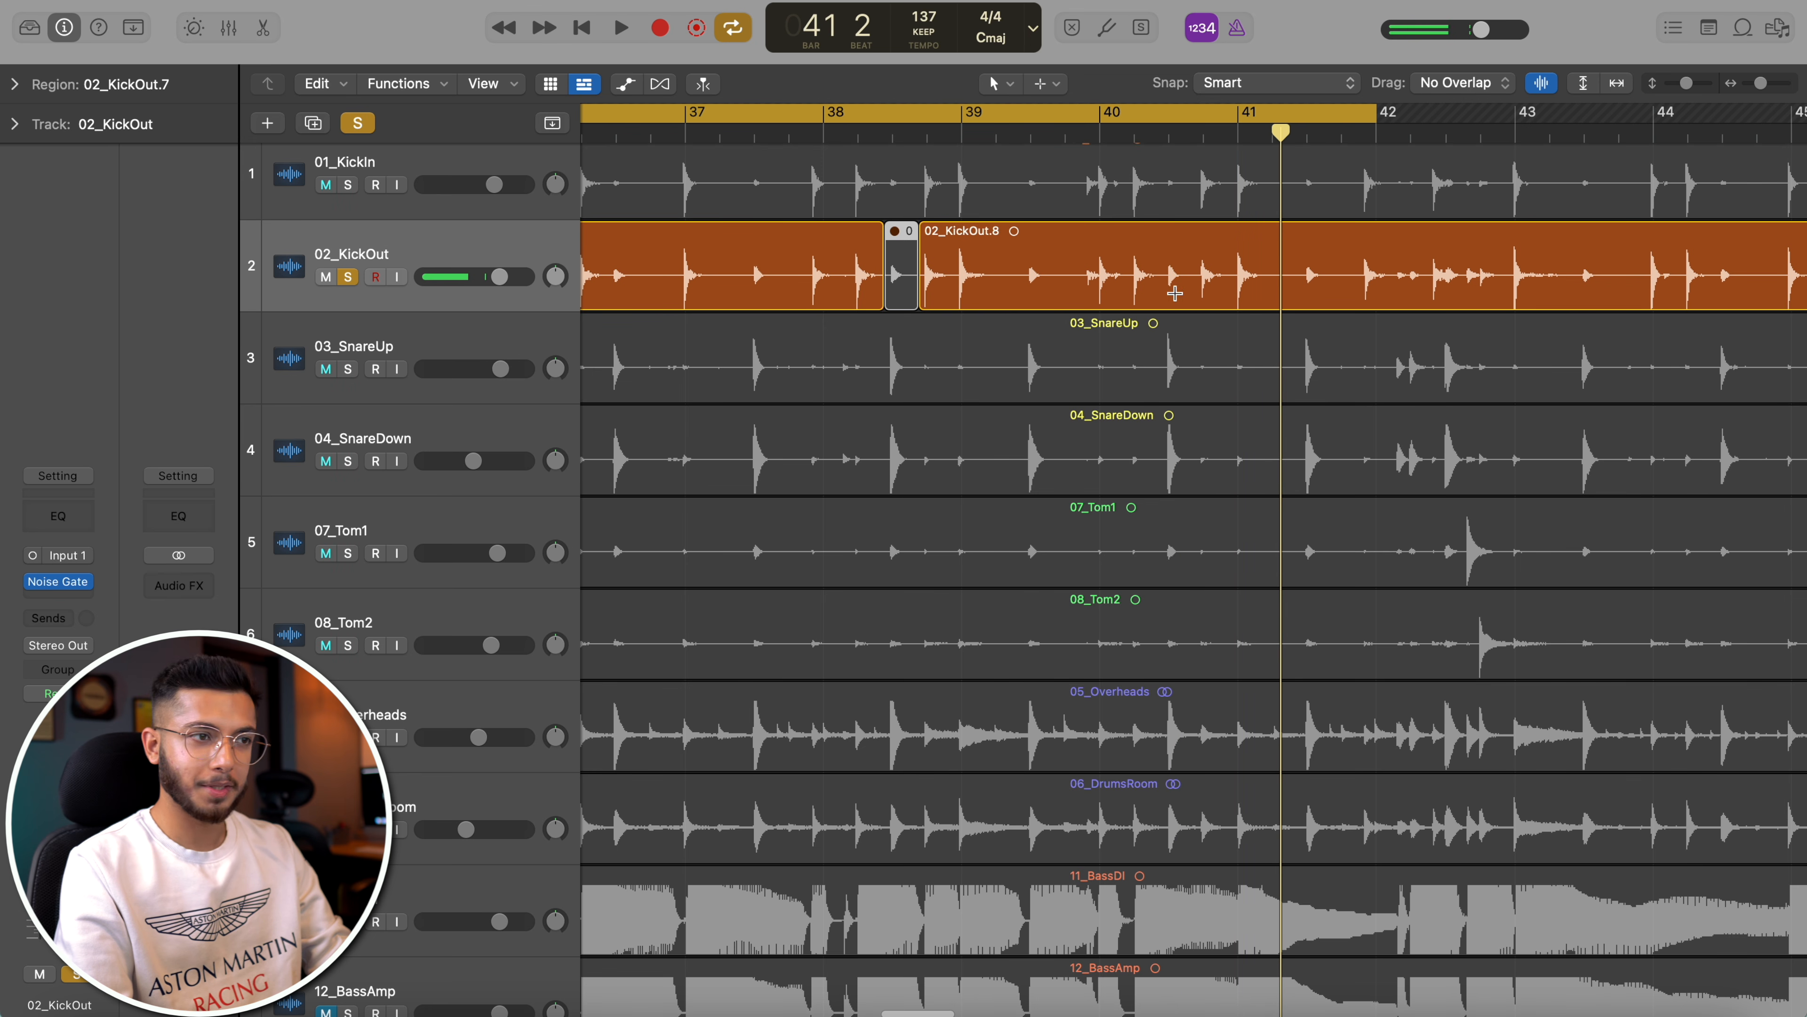
pyautogui.moveTo(1161, 288); pyautogui.dragTo(1195, 289)
pyautogui.click(1178, 285)
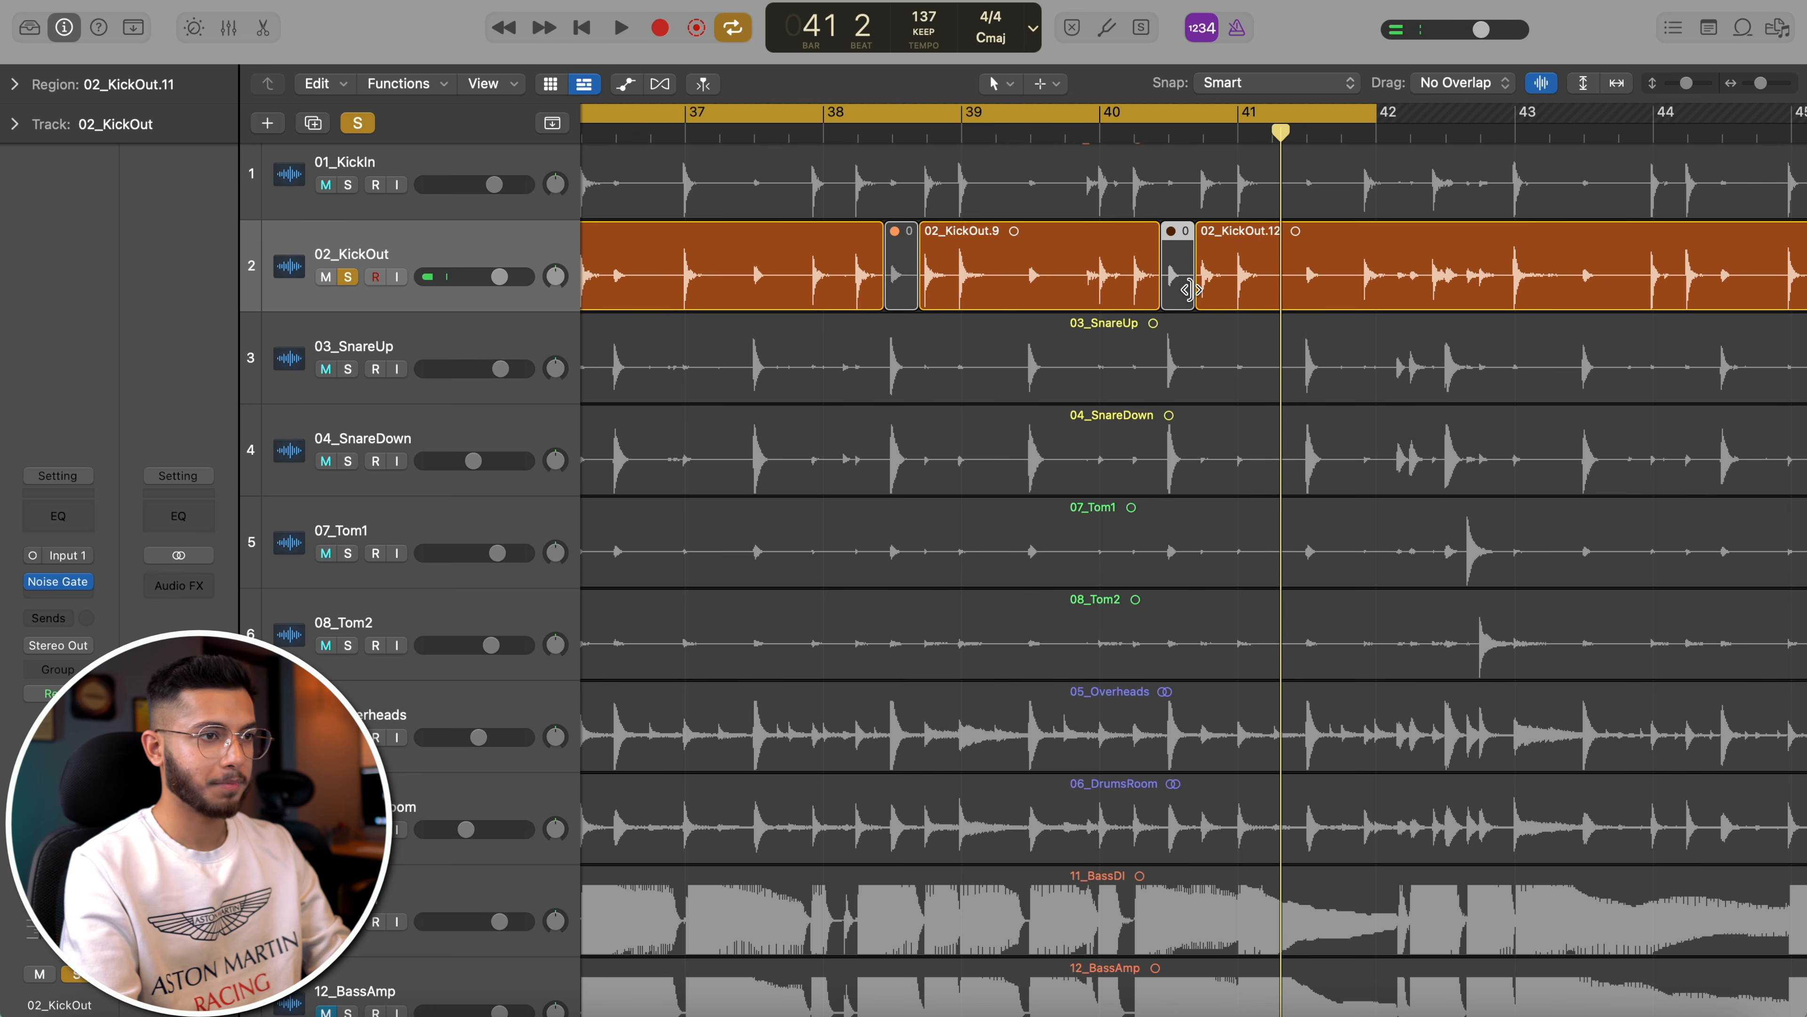
pyautogui.click(1022, 134)
pyautogui.press('space')
pyautogui.press('super+Right')
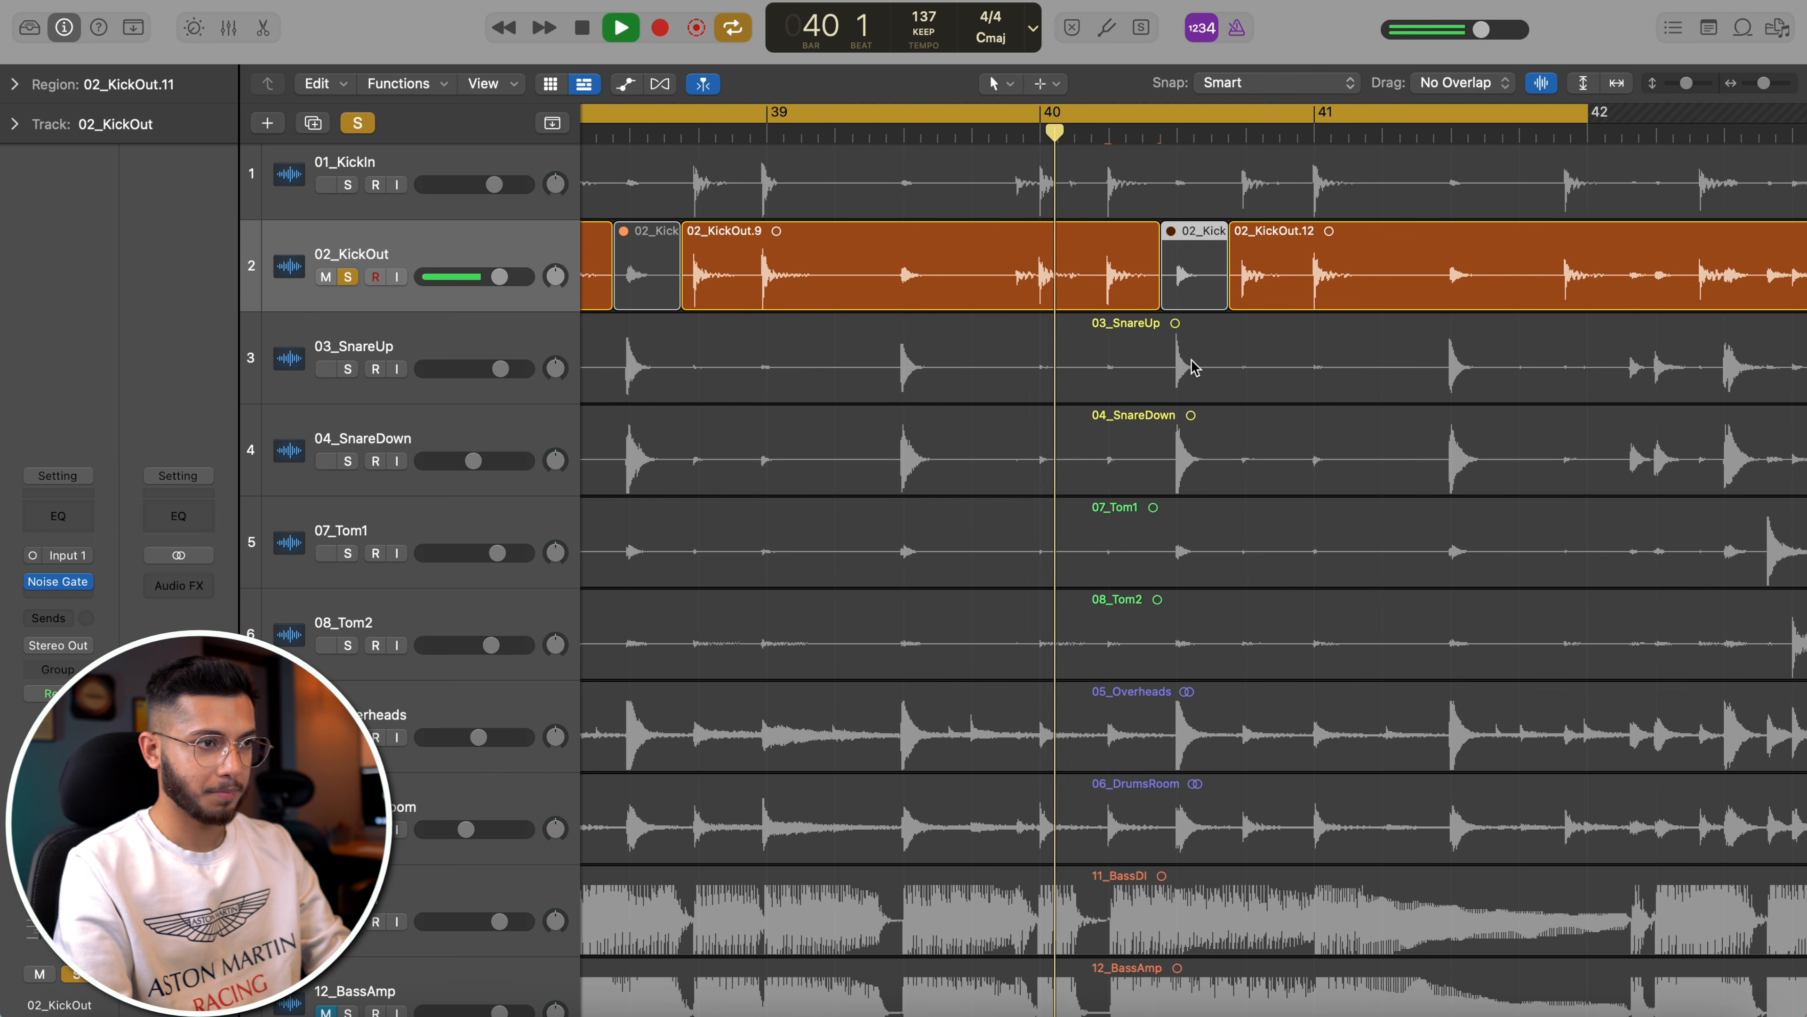
# - Split off and mute the short 02_KickOut section just before bar 40, fine-tuning its boundary
pyautogui.moveTo(1032, 292); pyautogui.dragTo(985, 294)
pyautogui.click(985, 293)
pyautogui.press('super+Right')
pyautogui.moveTo(1096, 296); pyautogui.dragTo(1089, 298)
pyautogui.press('space')
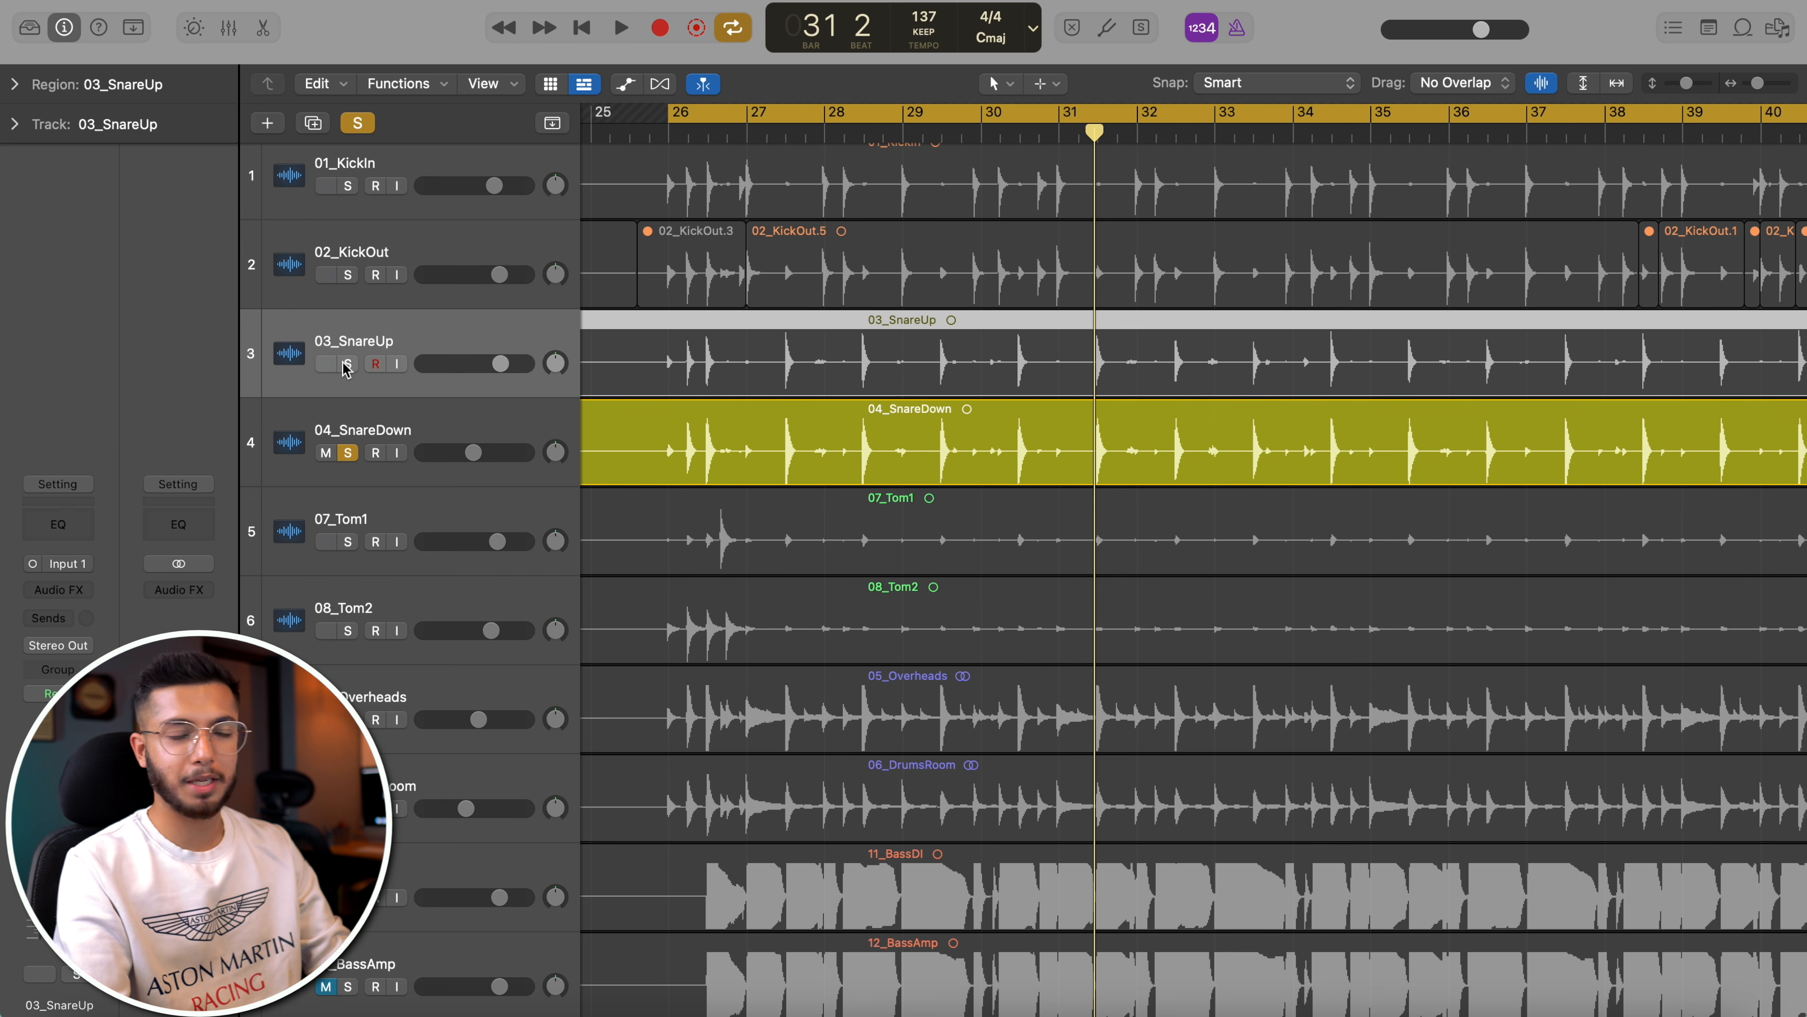
# - Play 07_Tom1 soloed and mark its tom hits near bars 26 and 42 with marquee selections
pyautogui.press('space')
pyautogui.click(644, 480)
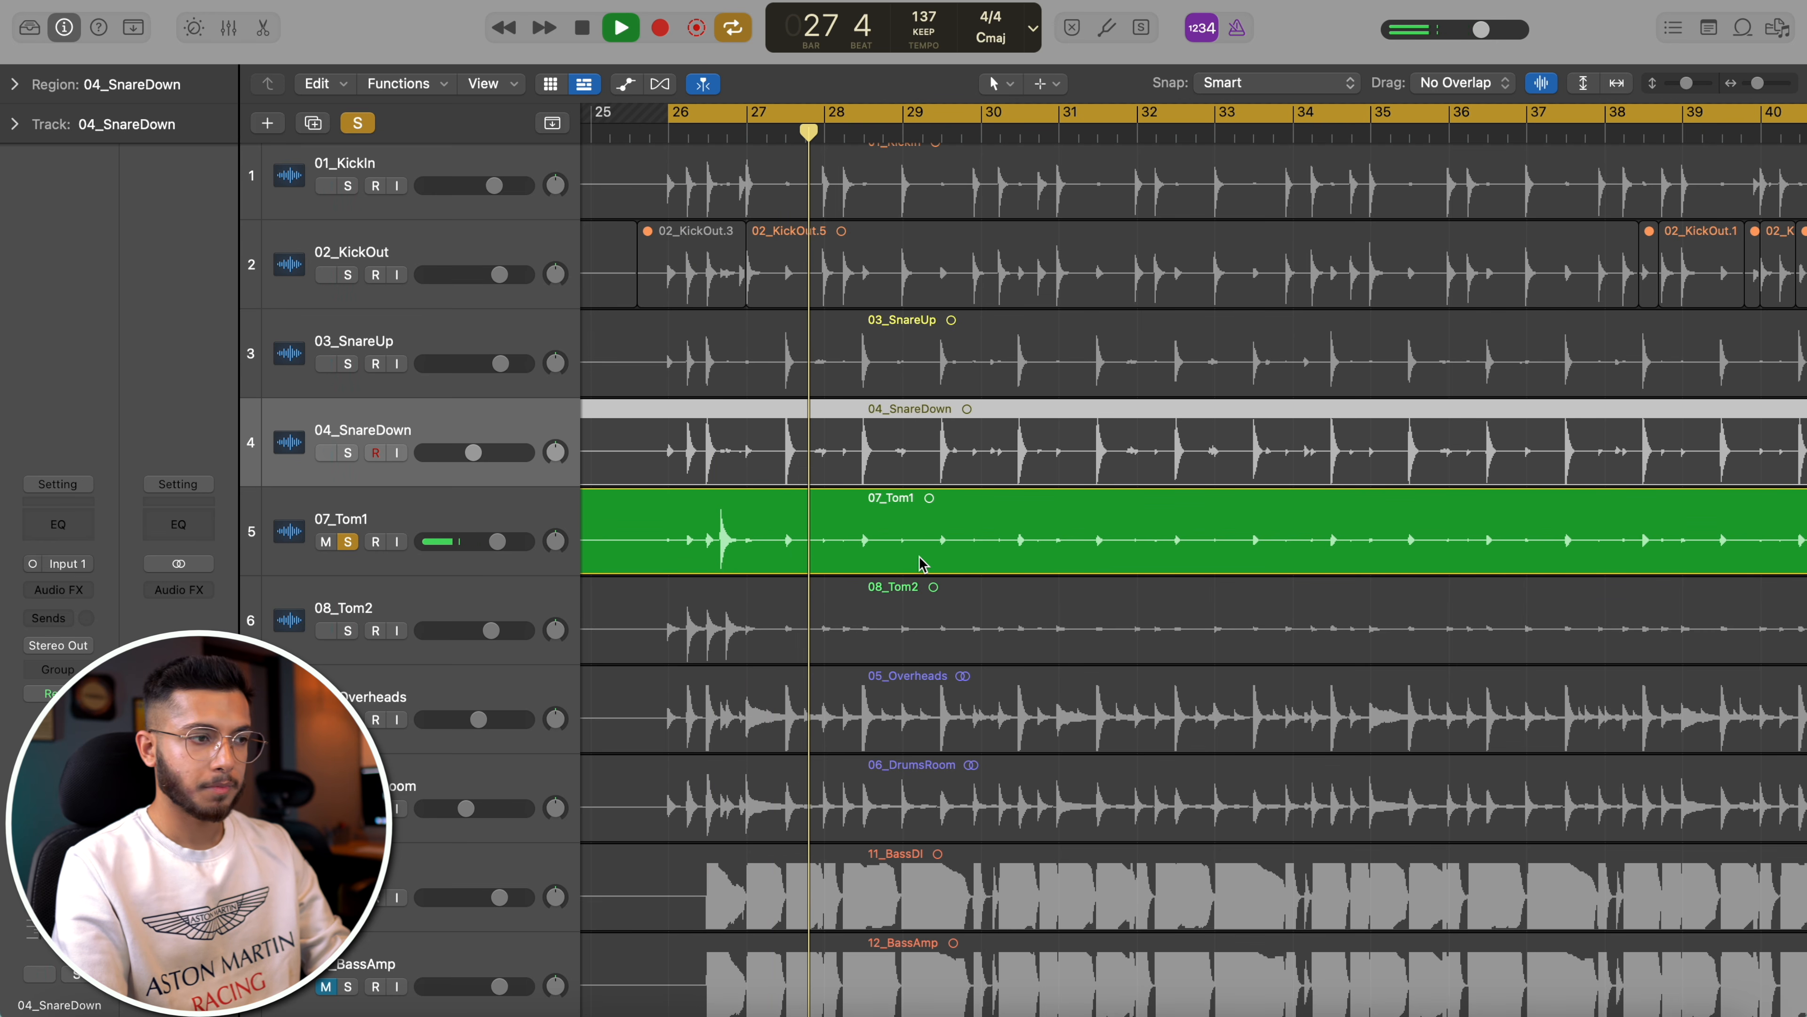
pyautogui.press('super+Left')
pyautogui.press('space')
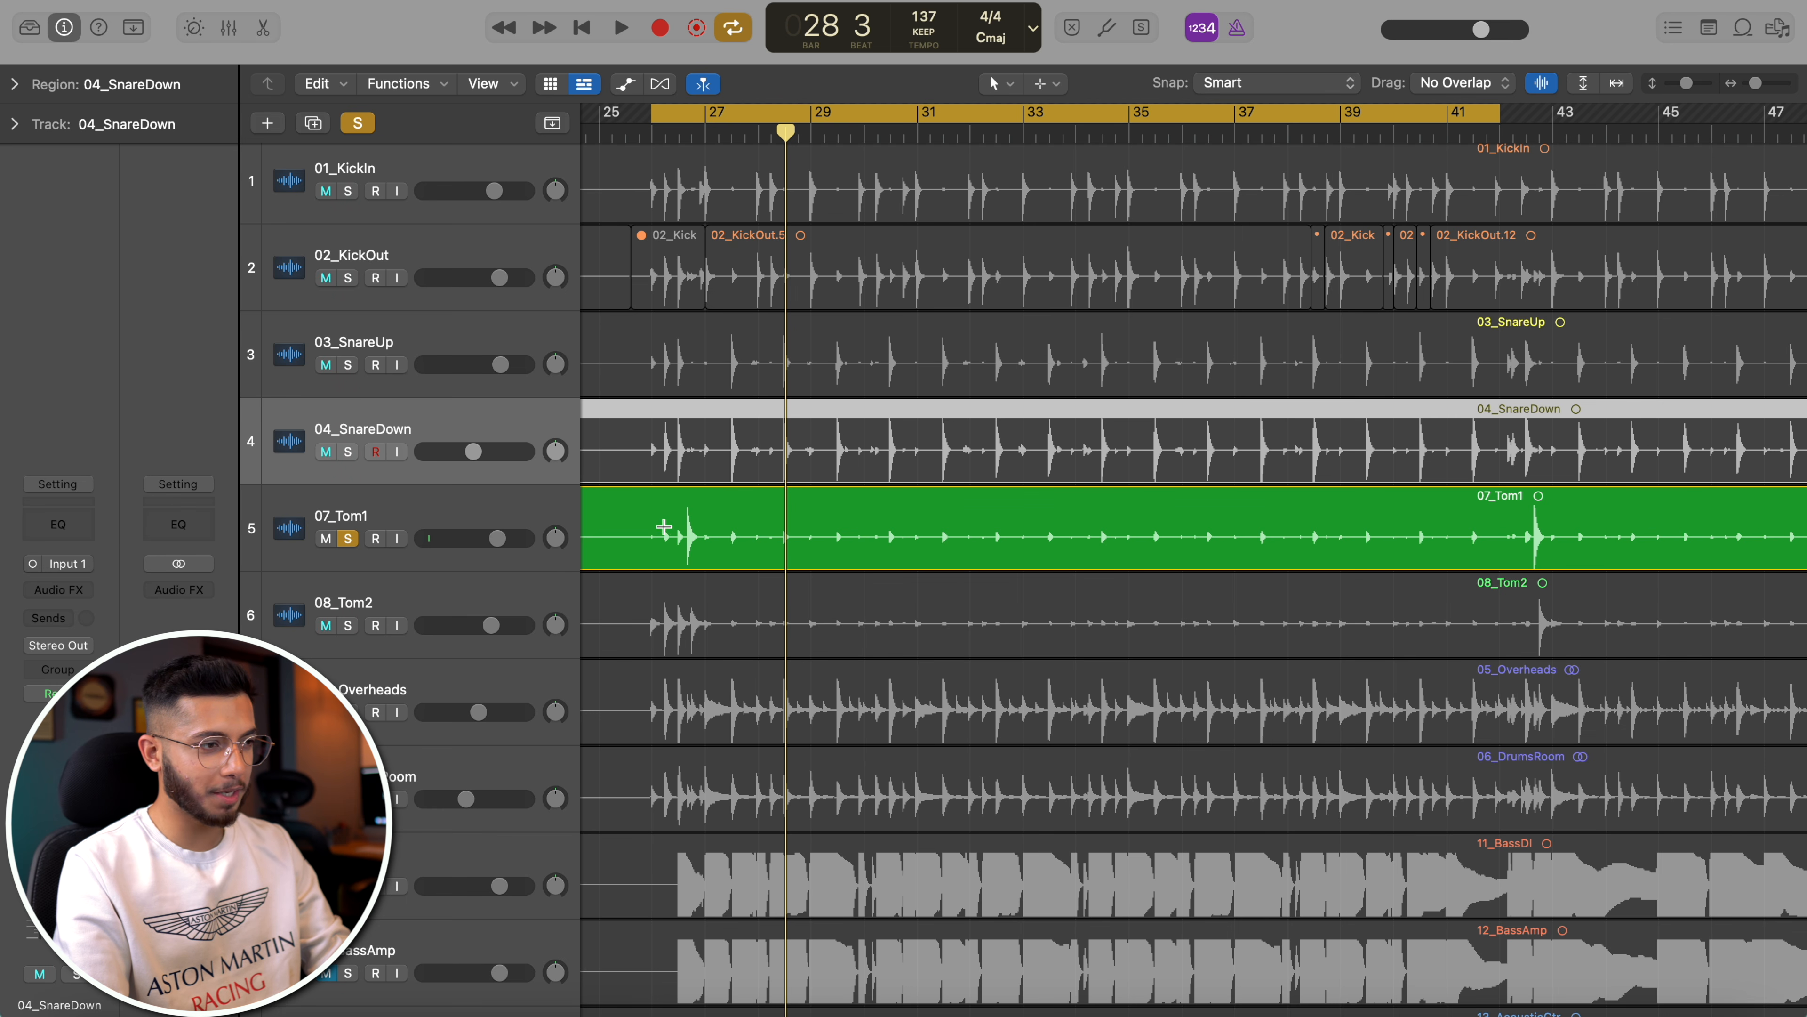
pyautogui.moveTo(664, 527); pyautogui.dragTo(714, 526)
pyautogui.moveTo(1514, 528); pyautogui.dragTo(1567, 530)
pyautogui.click(680, 133)
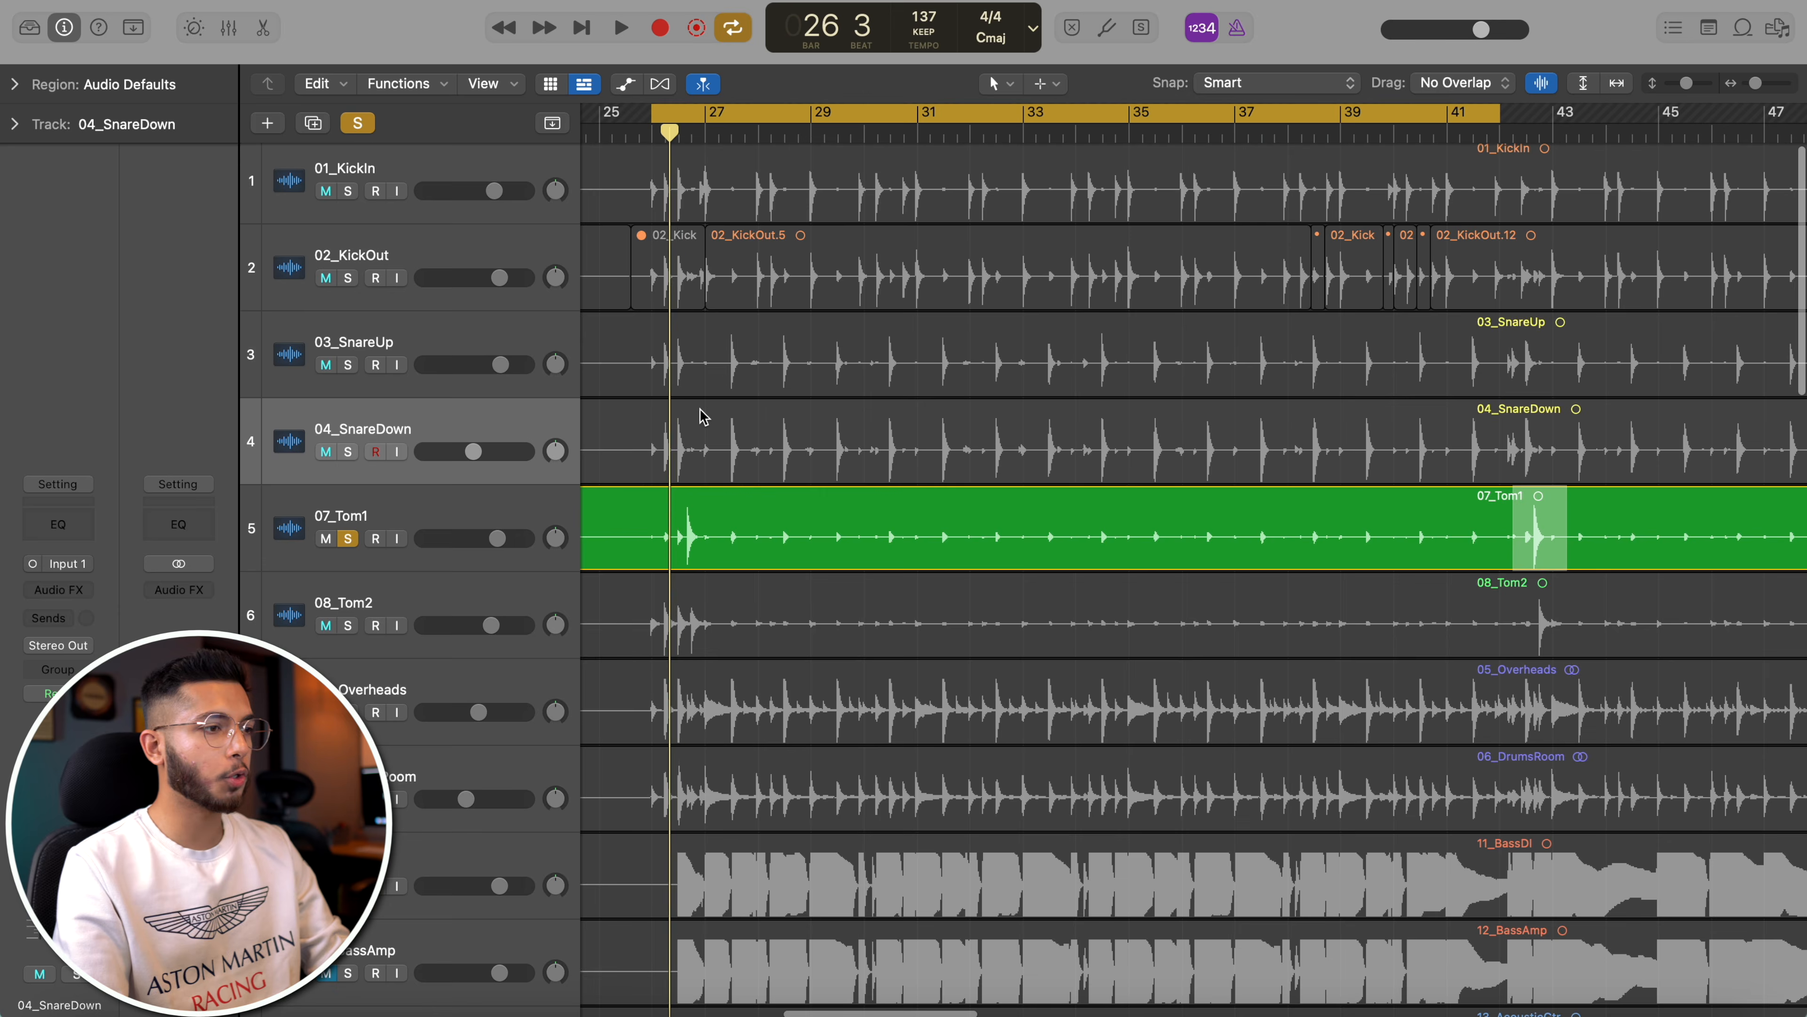
# - Isolate the 07_Tom1 hit shortly before bar 27 by splitting around it and muting the sections on both sides
pyautogui.press('super+Right')
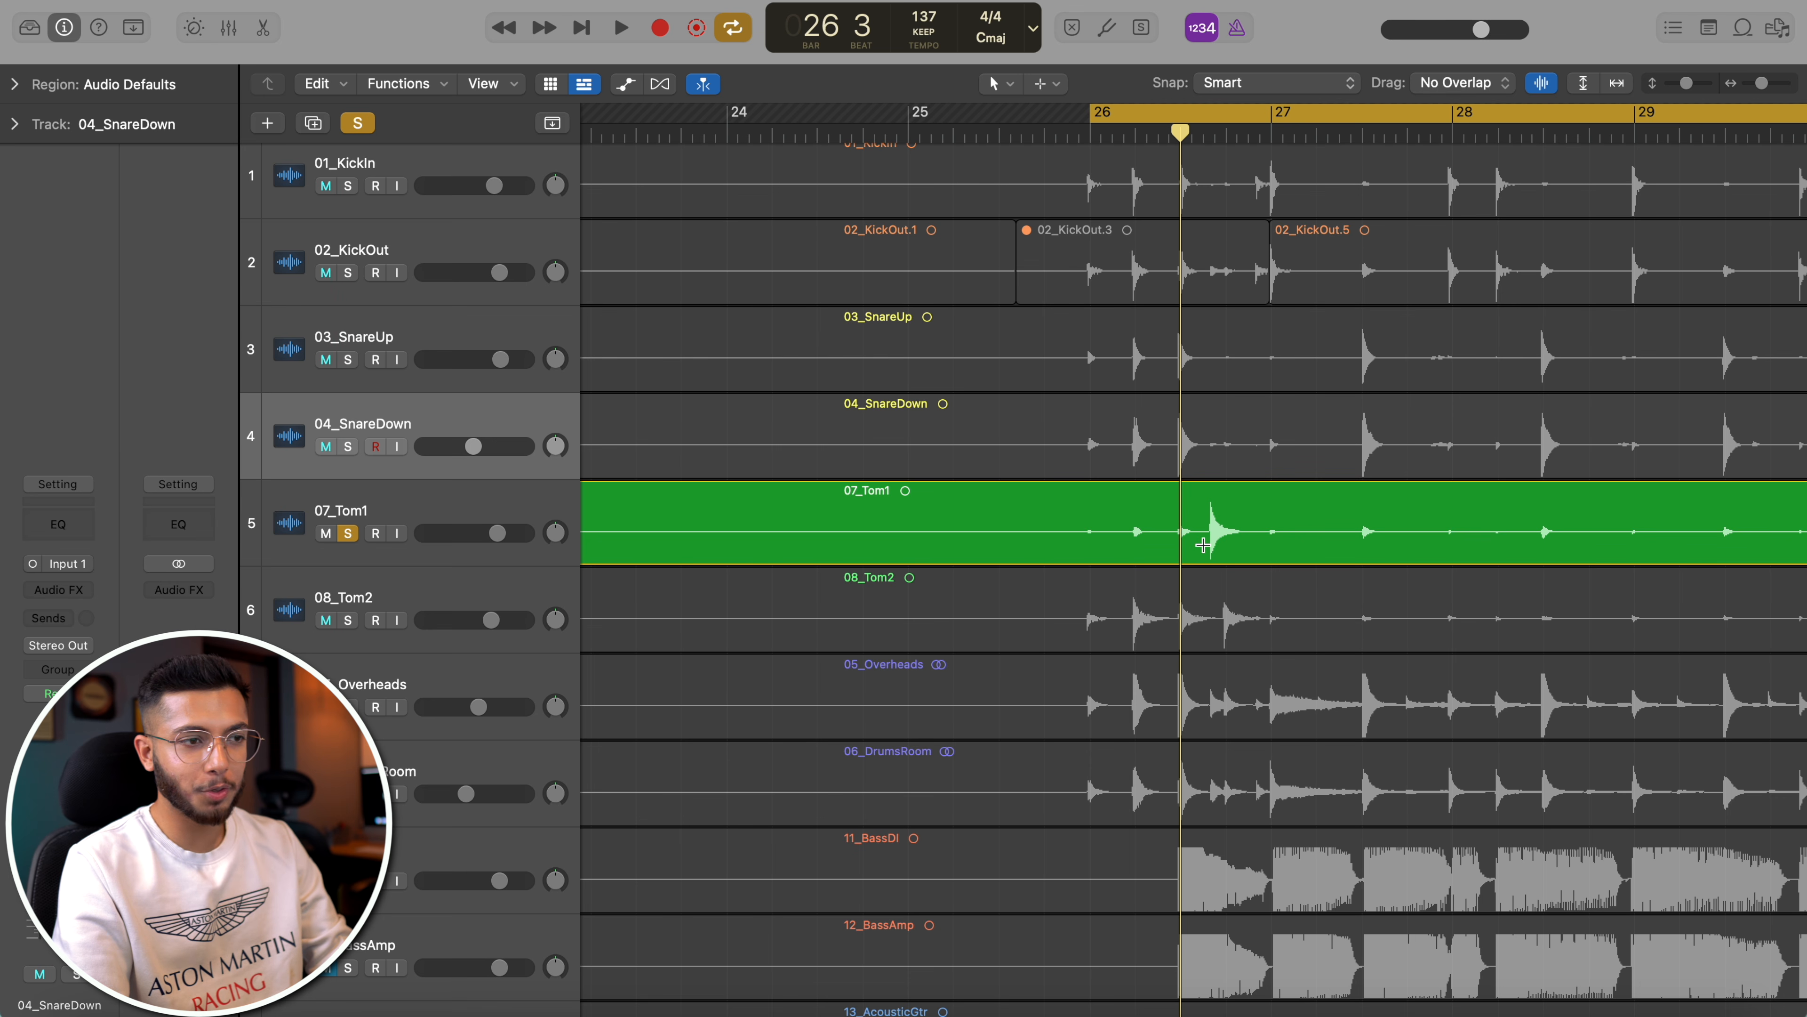
pyautogui.moveTo(1203, 544); pyautogui.dragTo(1007, 545)
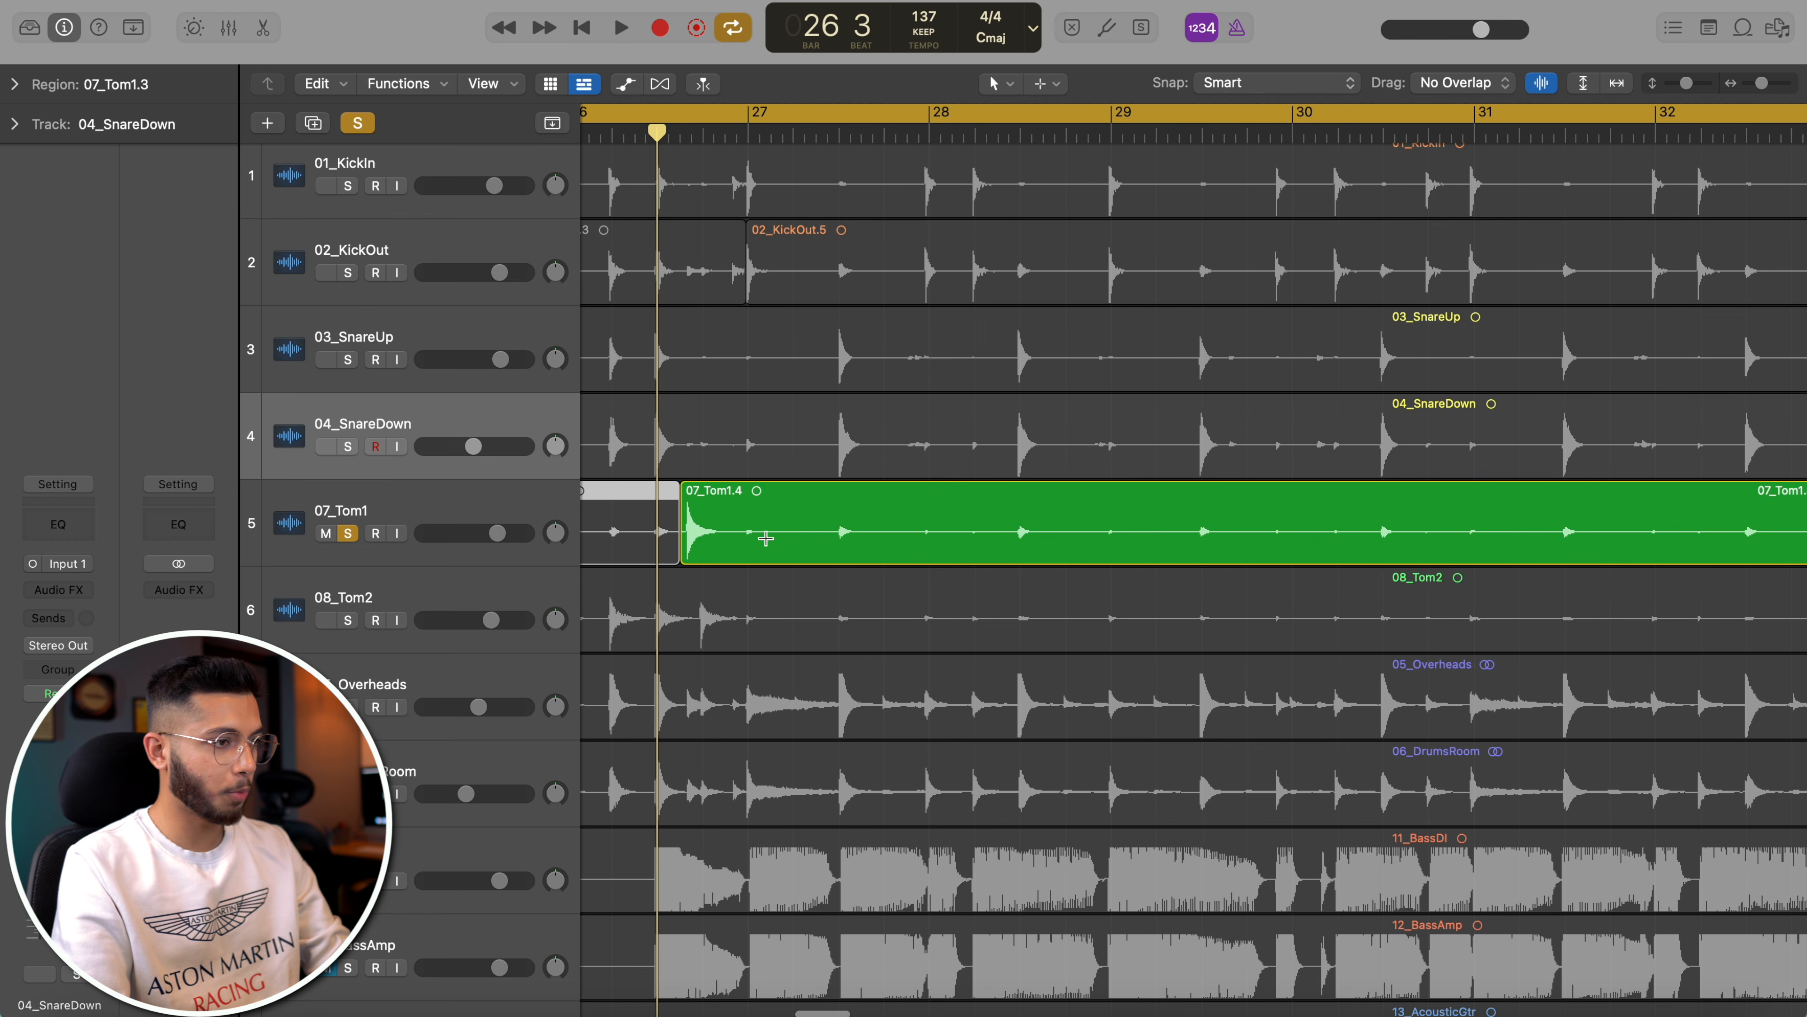
pyautogui.click(729, 534)
pyautogui.hscroll(-3, 1041, 529)
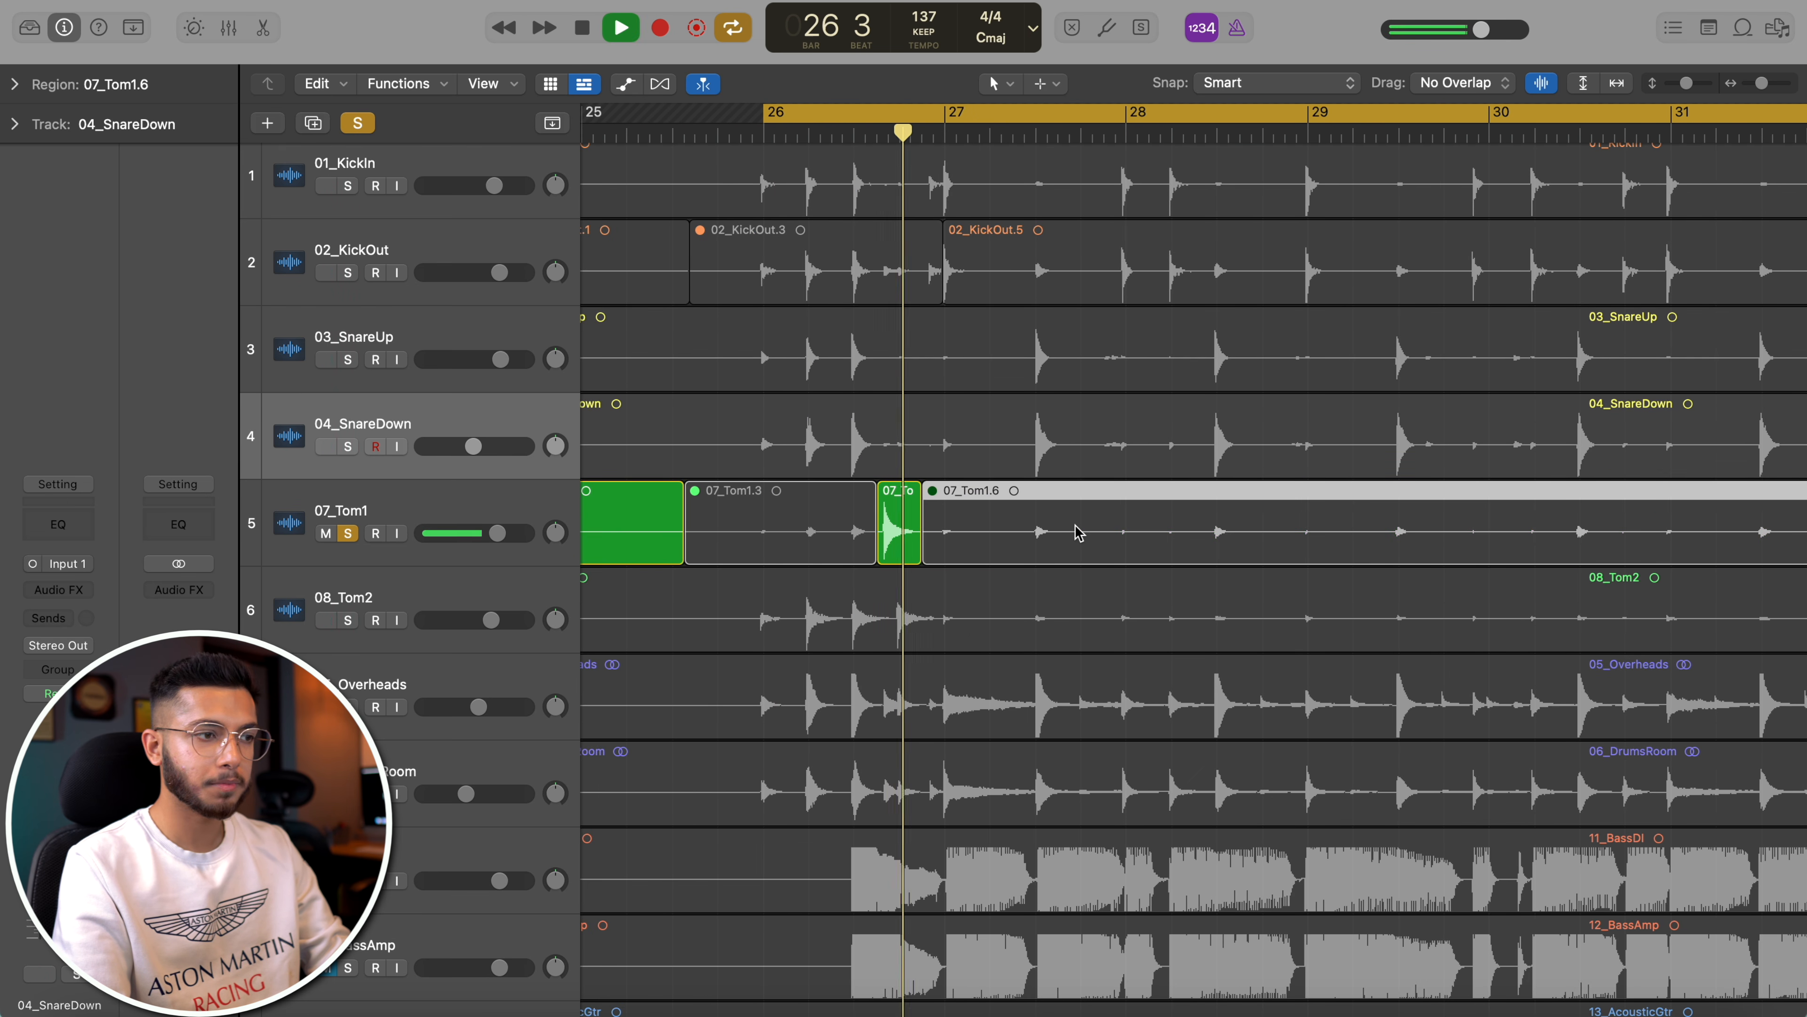
# - Split out and unmute the 07_Tom1 hit late in bar 42, keeping the bleed directly before it as a separate muted region
pyautogui.scroll(-5, 1076, 532)
pyautogui.hscroll(15, 1077, 533)
pyautogui.press('space')
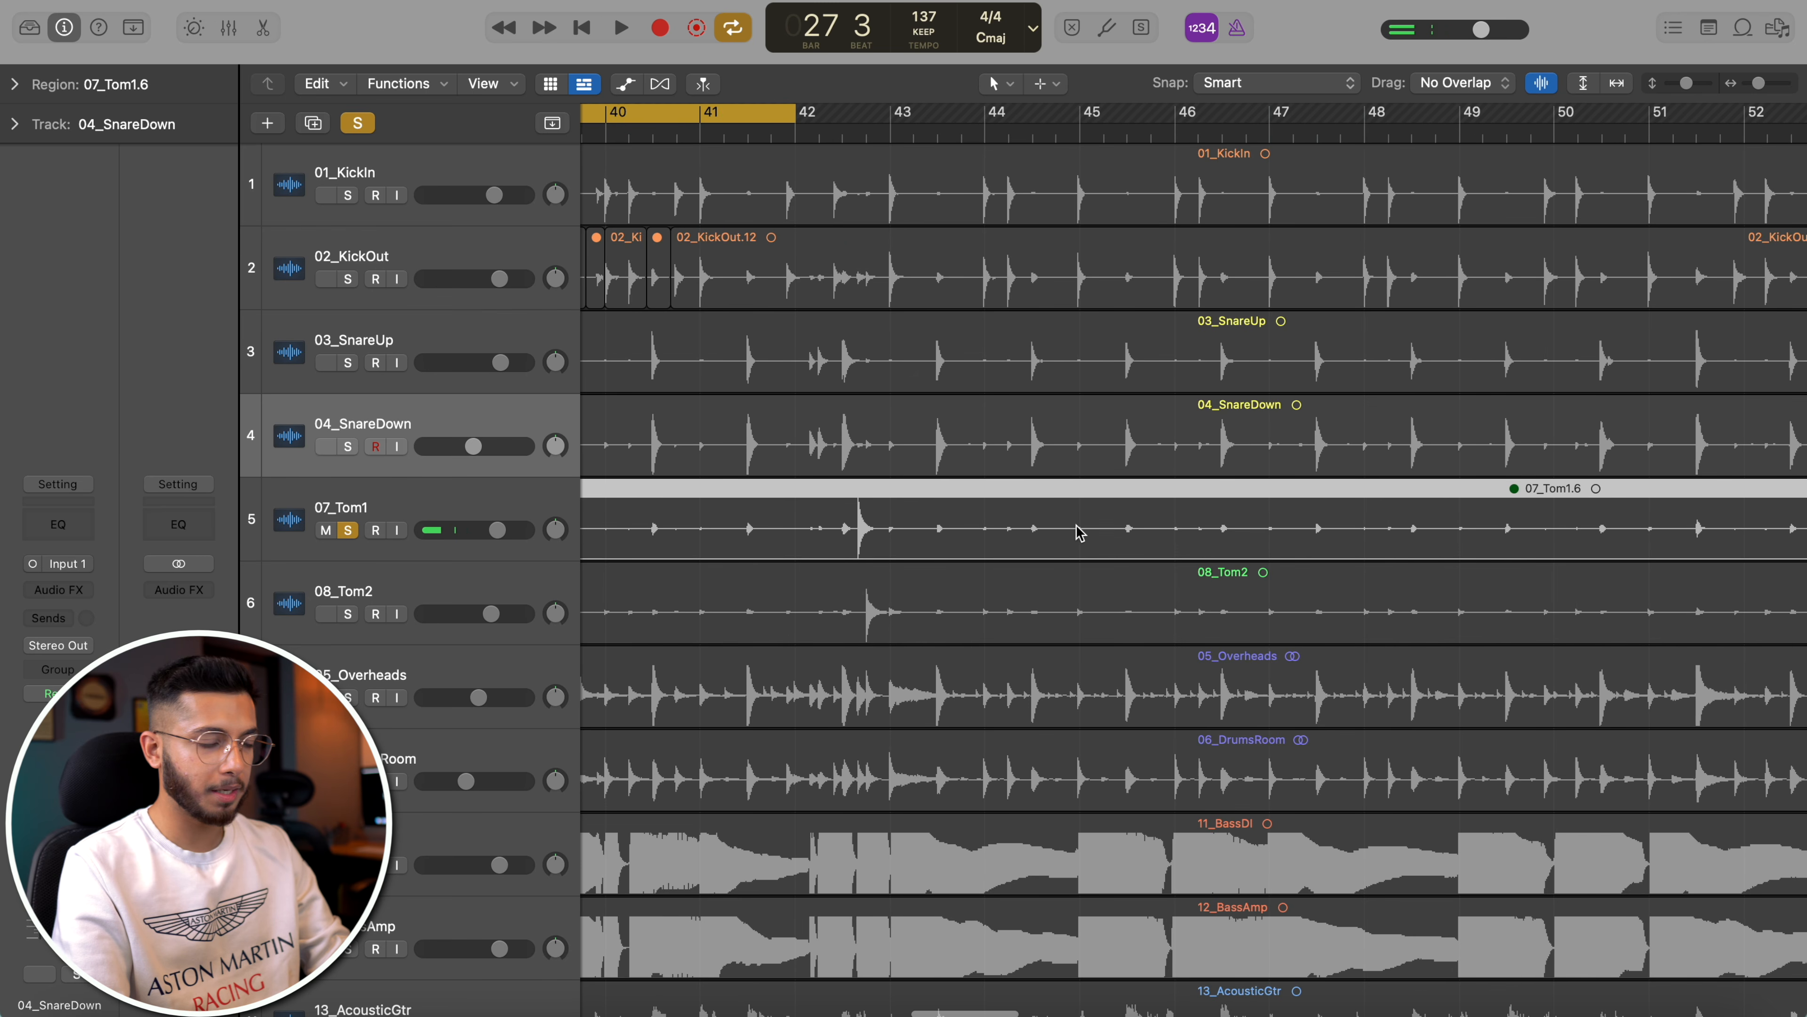
pyautogui.hscroll(-3, 1078, 531)
pyautogui.moveTo(1096, 527); pyautogui.dragTo(1130, 543)
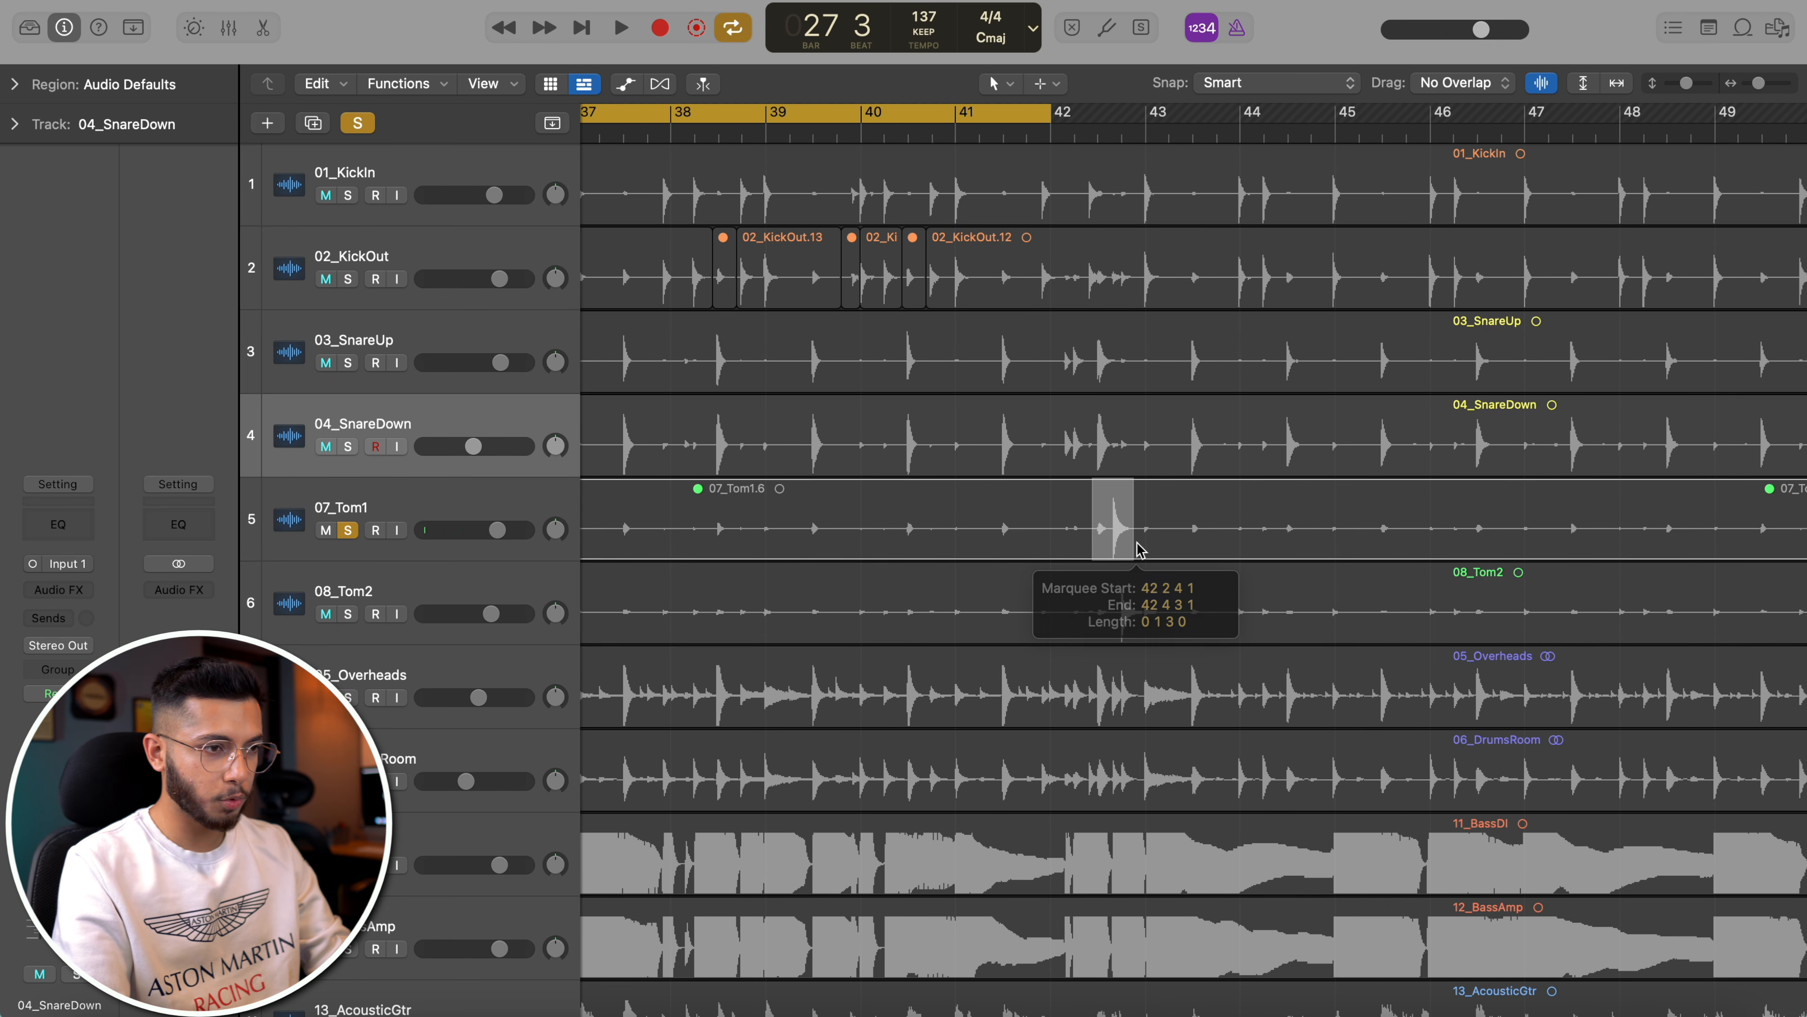
pyautogui.click(1113, 532)
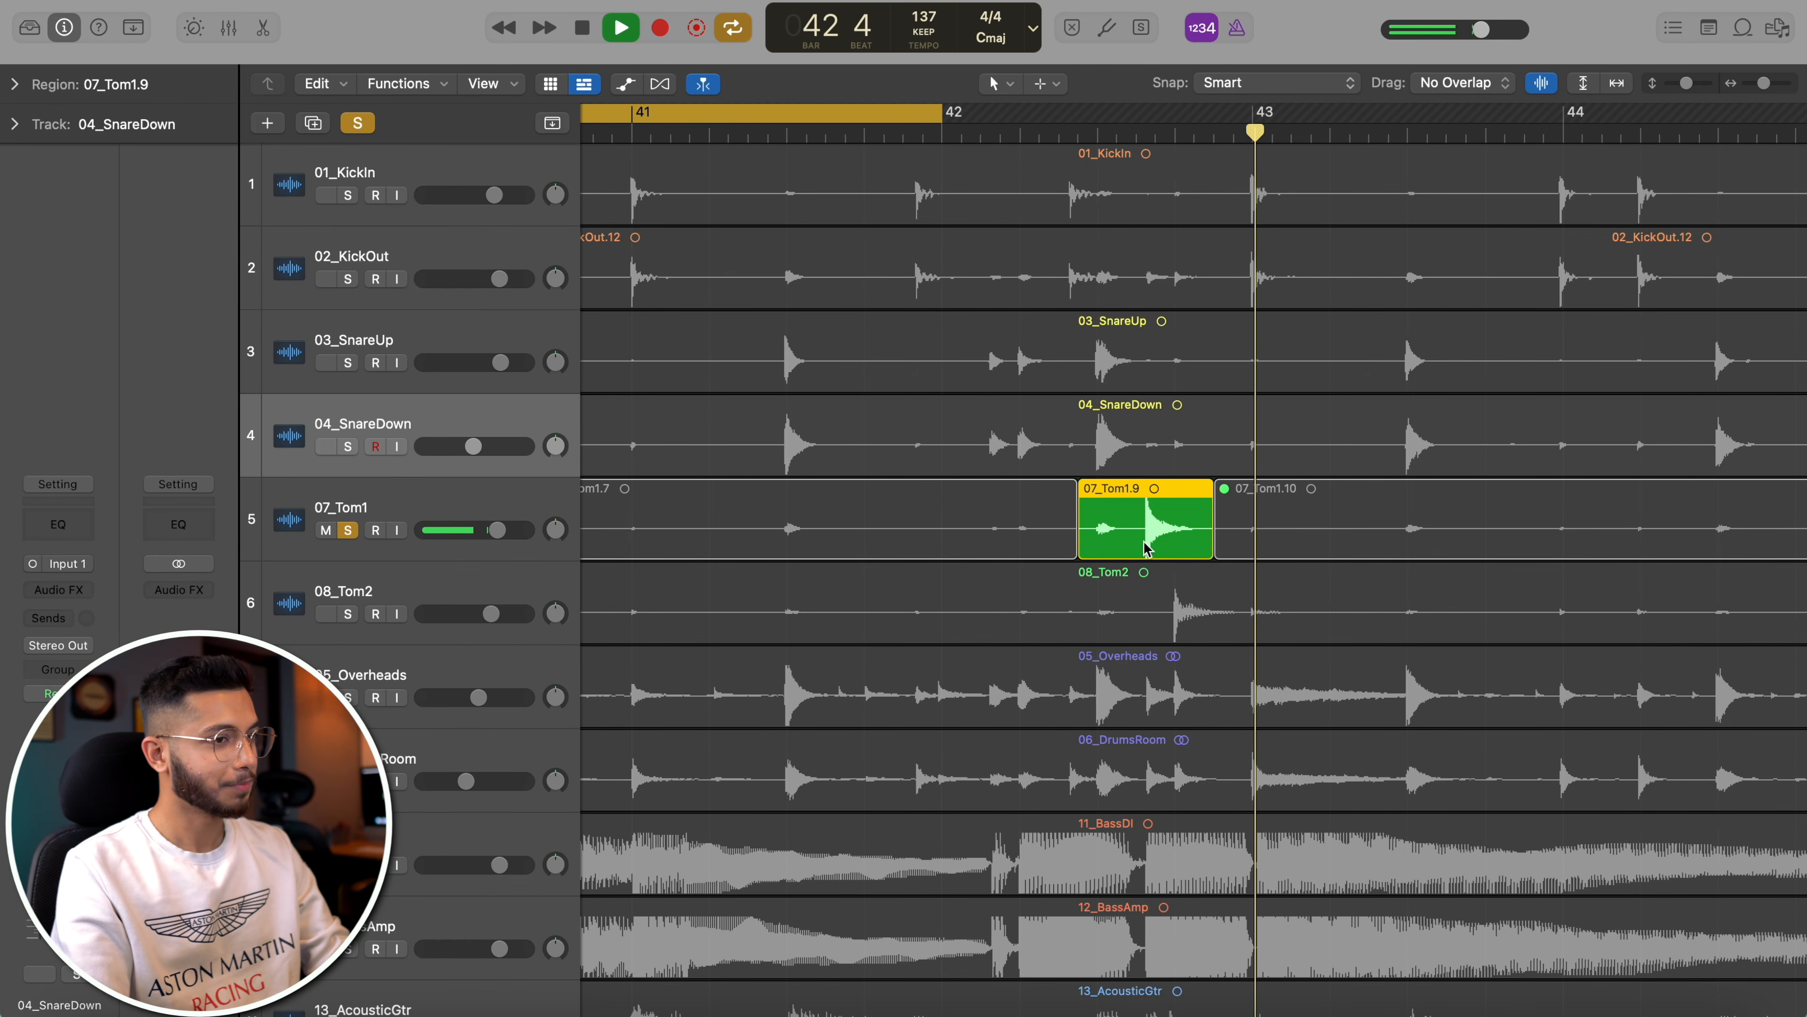
pyautogui.click(1138, 541)
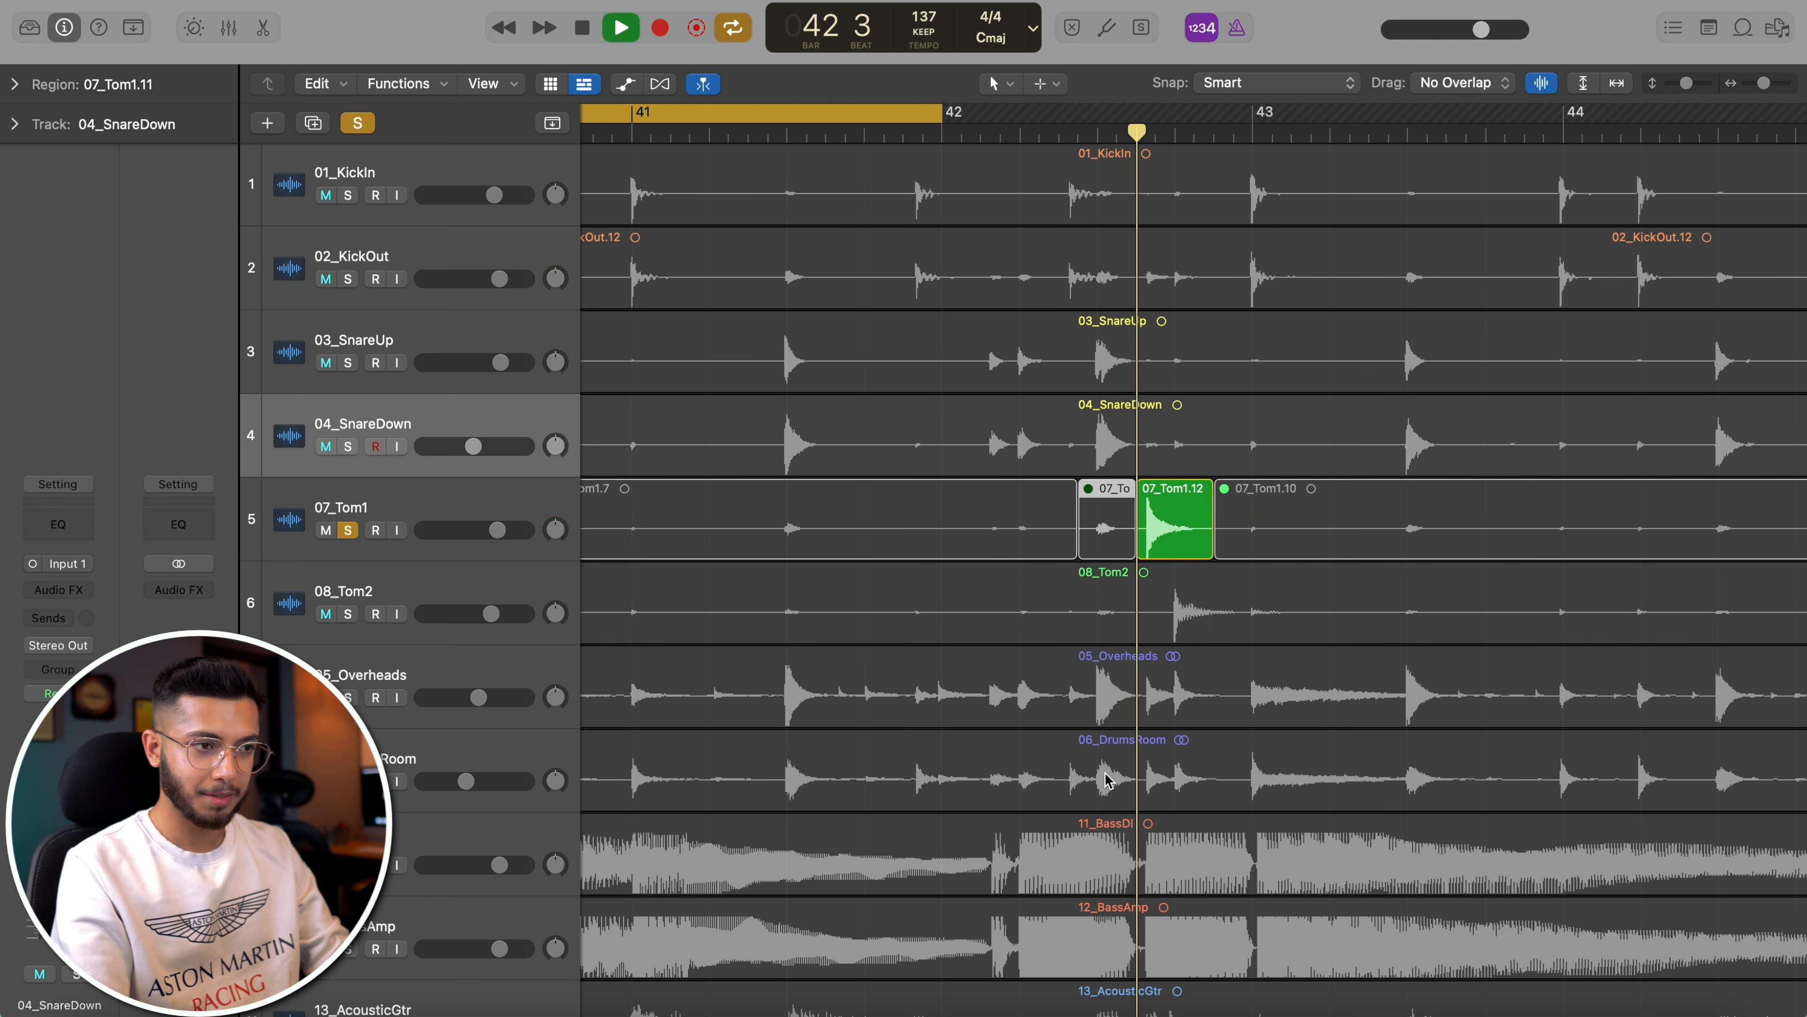
pyautogui.press('space')
# - Add 08_Tom2 to the solo with 07_Tom1 and play both from bar 26
pyautogui.scroll(-5, 864, 574)
pyautogui.hscroll(-10, 866, 579)
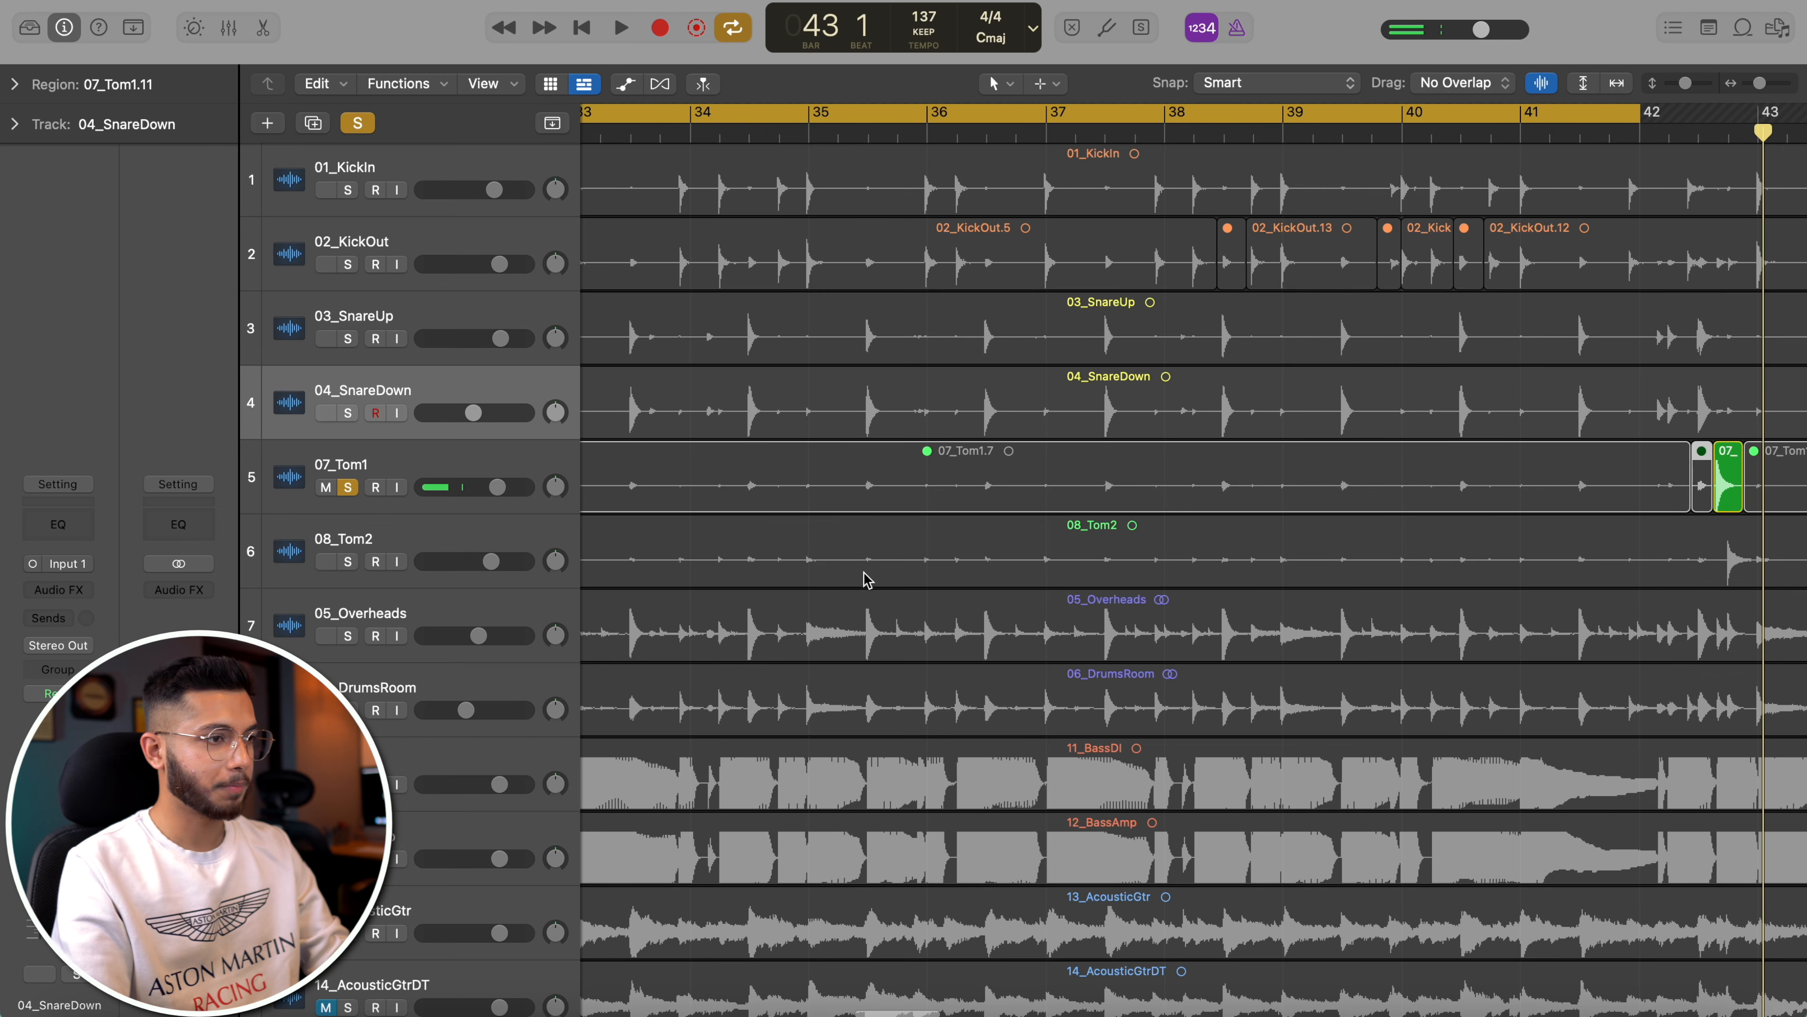
pyautogui.click(337, 561)
pyautogui.hscroll(-5, 726, 547)
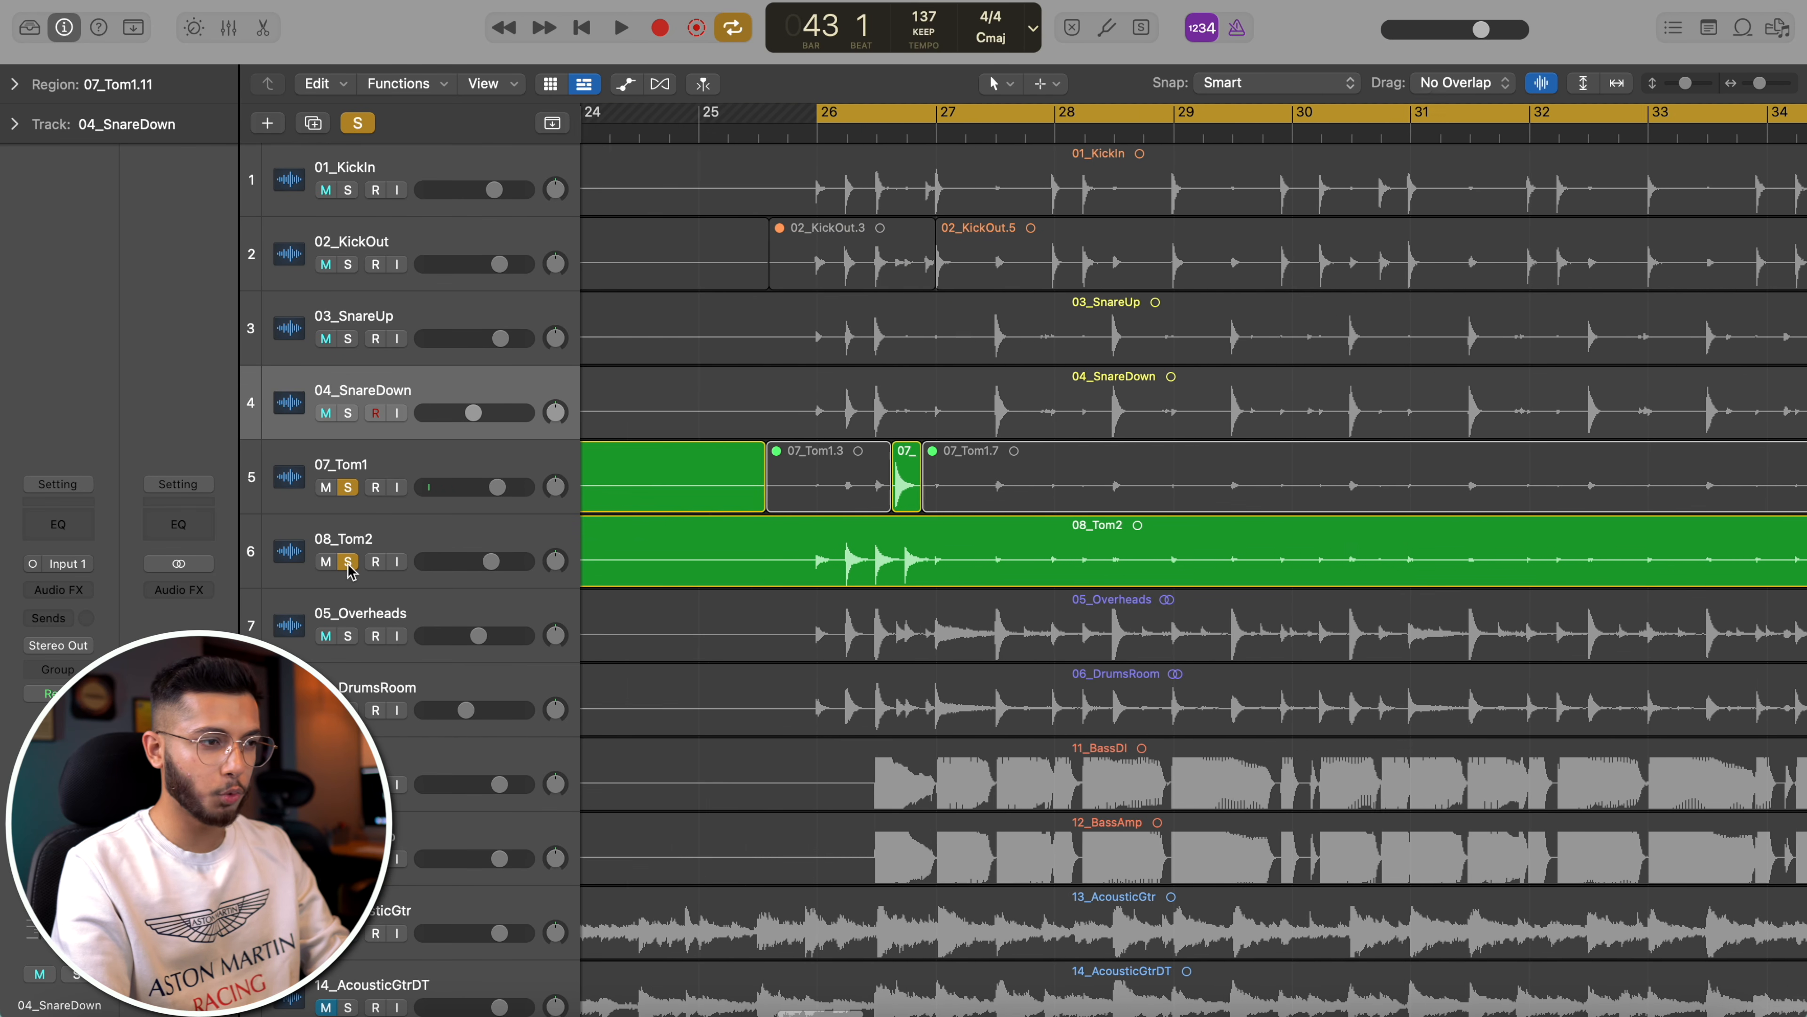
pyautogui.press('space')
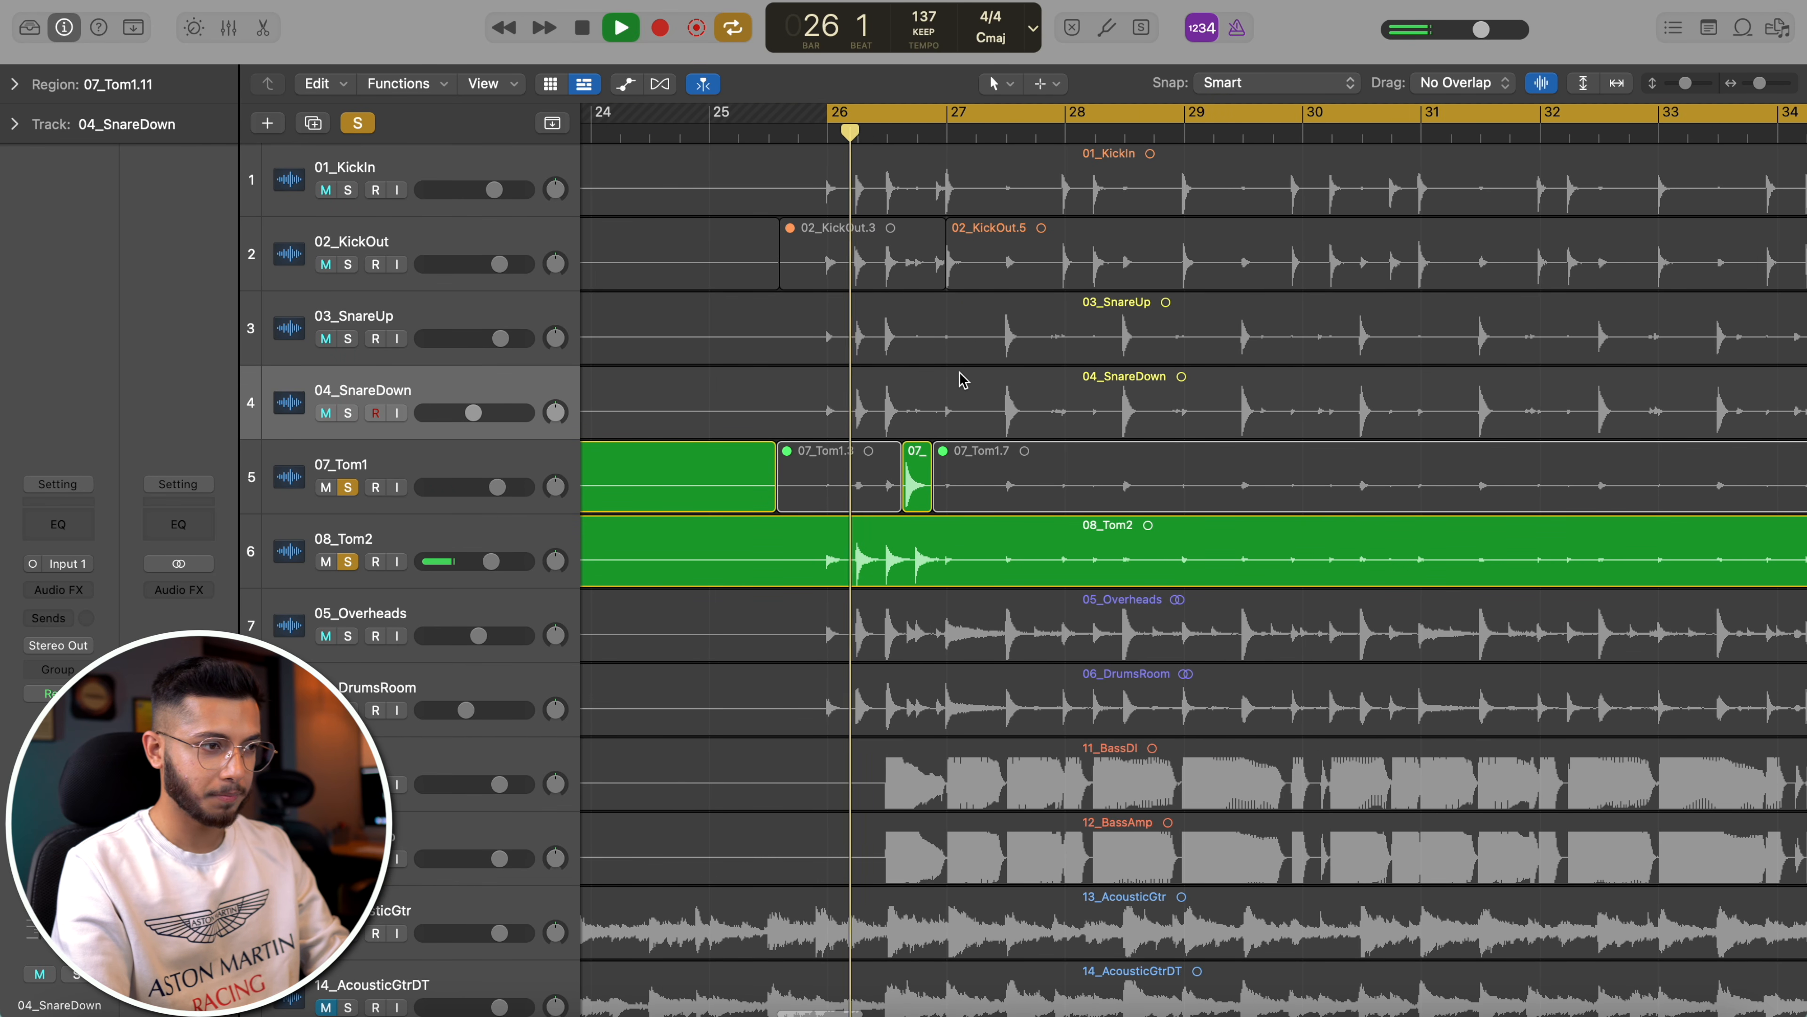
# - Split 08_Tom2 just after the start of bar 27 and mute everything following the tom hits
pyautogui.click(989, 579)
pyautogui.press('super+Right')
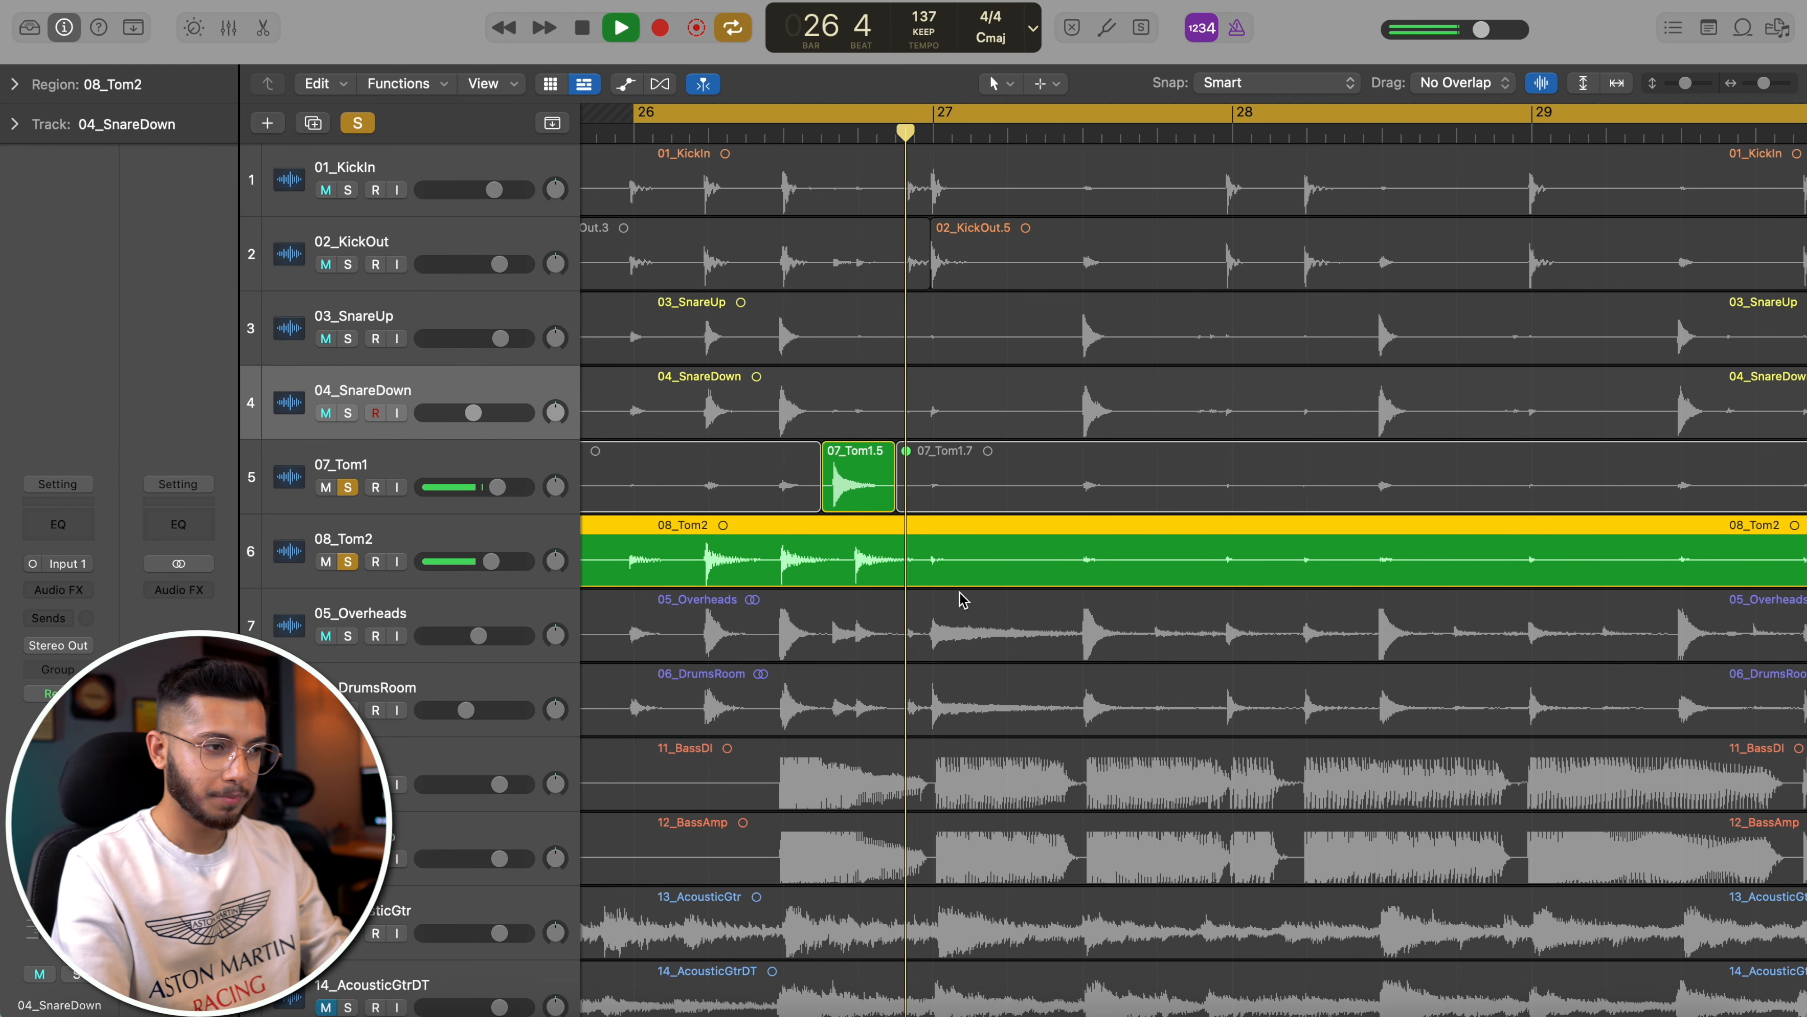
pyautogui.click(986, 547)
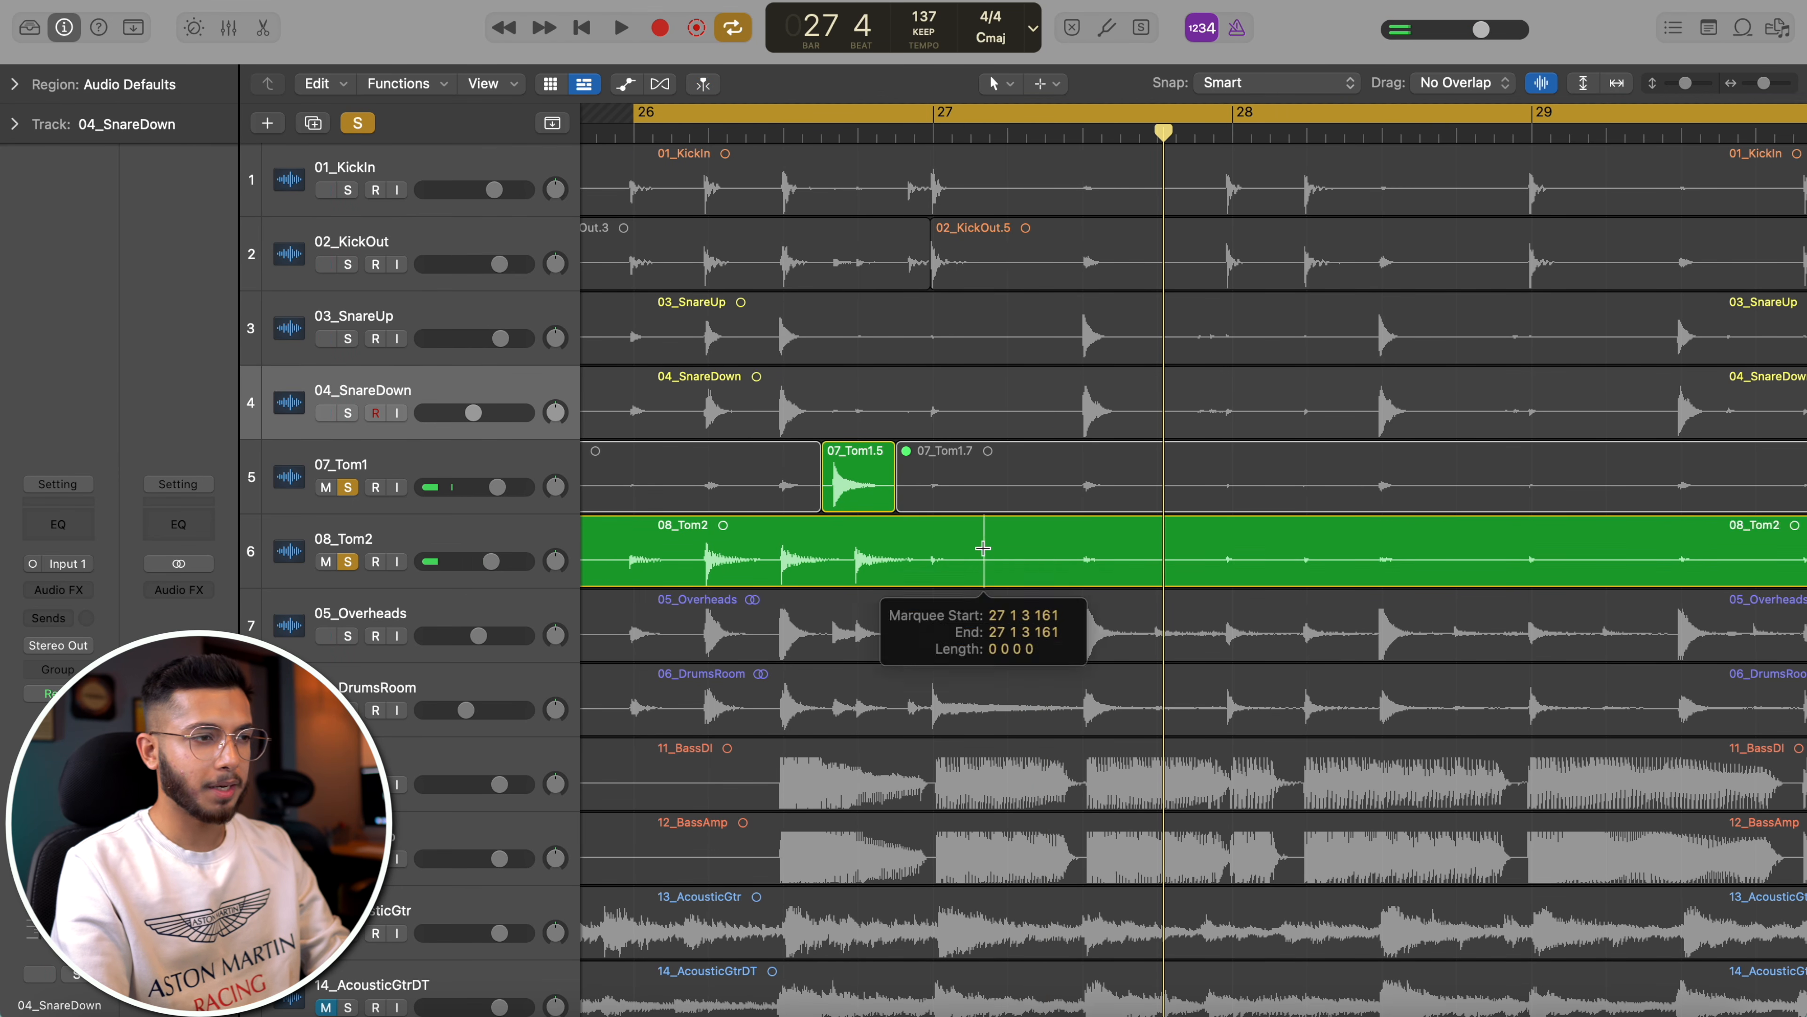
pyautogui.hotkey('ctrl', 'm')
# - Isolate the 08_Tom2 hit late in bar 42 by splitting around it and unmuting only that section
pyautogui.scroll(-5, 984, 547)
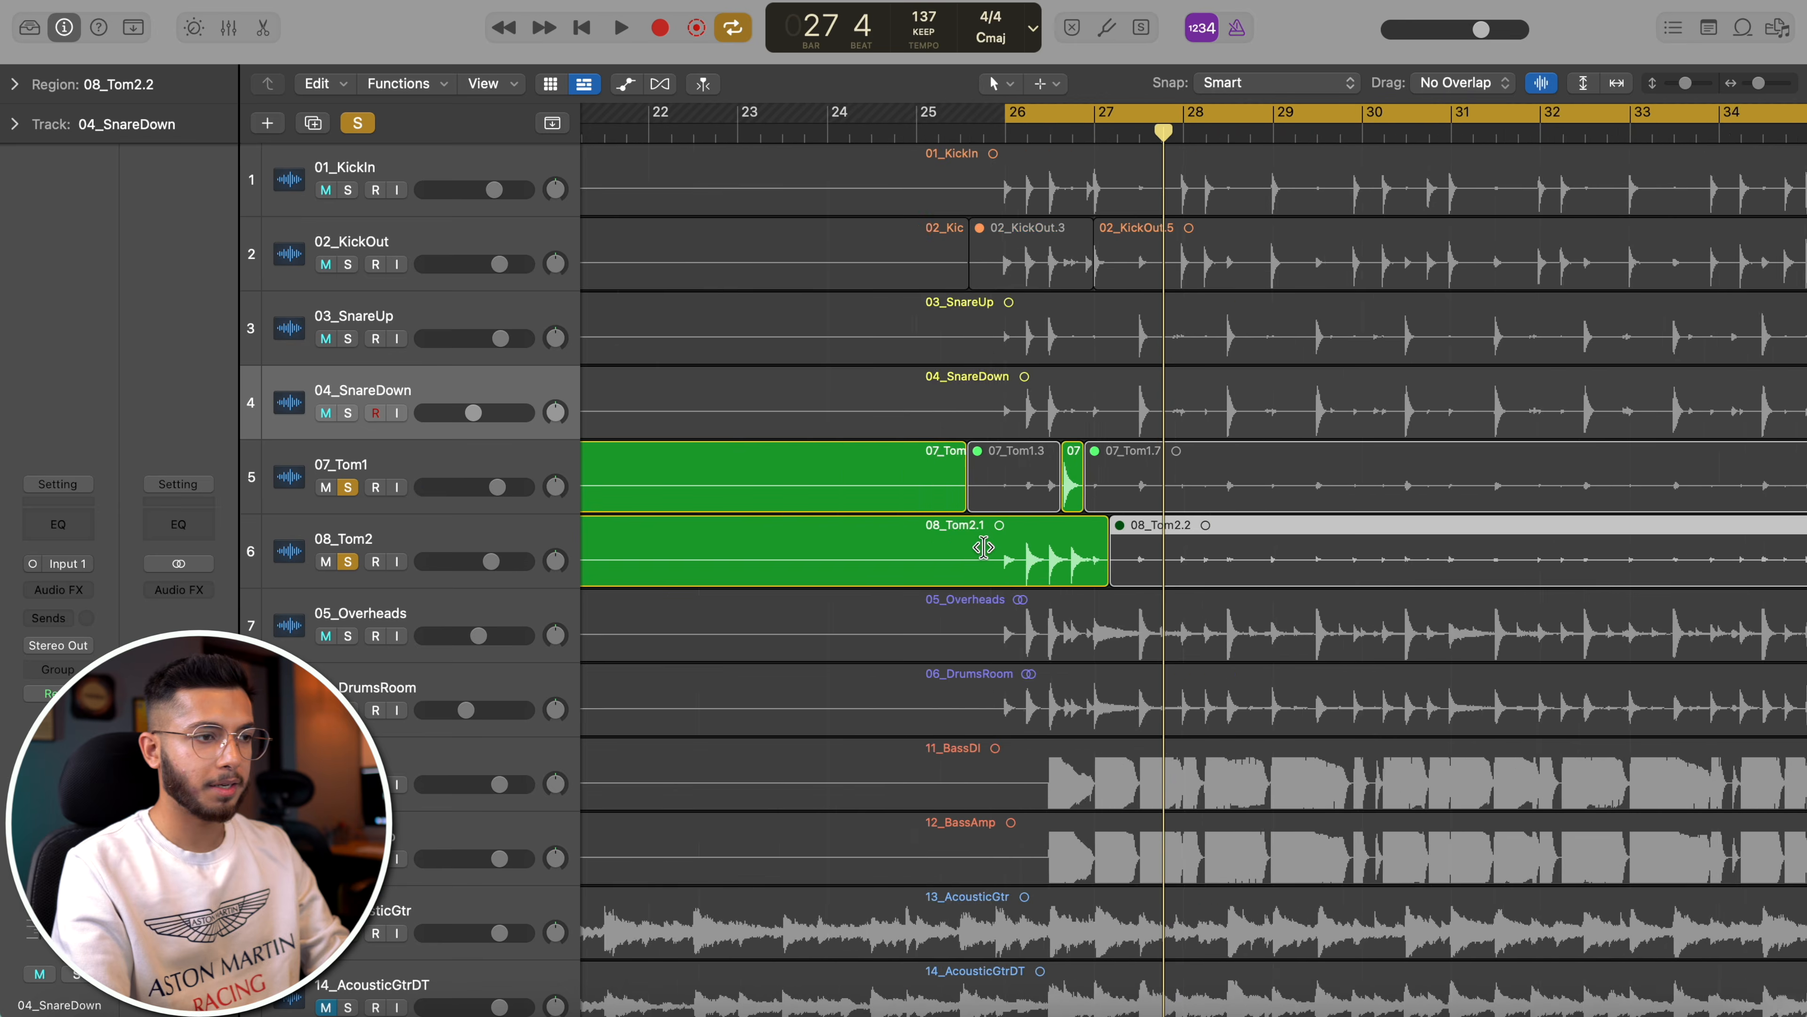
pyautogui.hscroll(15, 984, 548)
pyautogui.hscroll(-5, 886, 194)
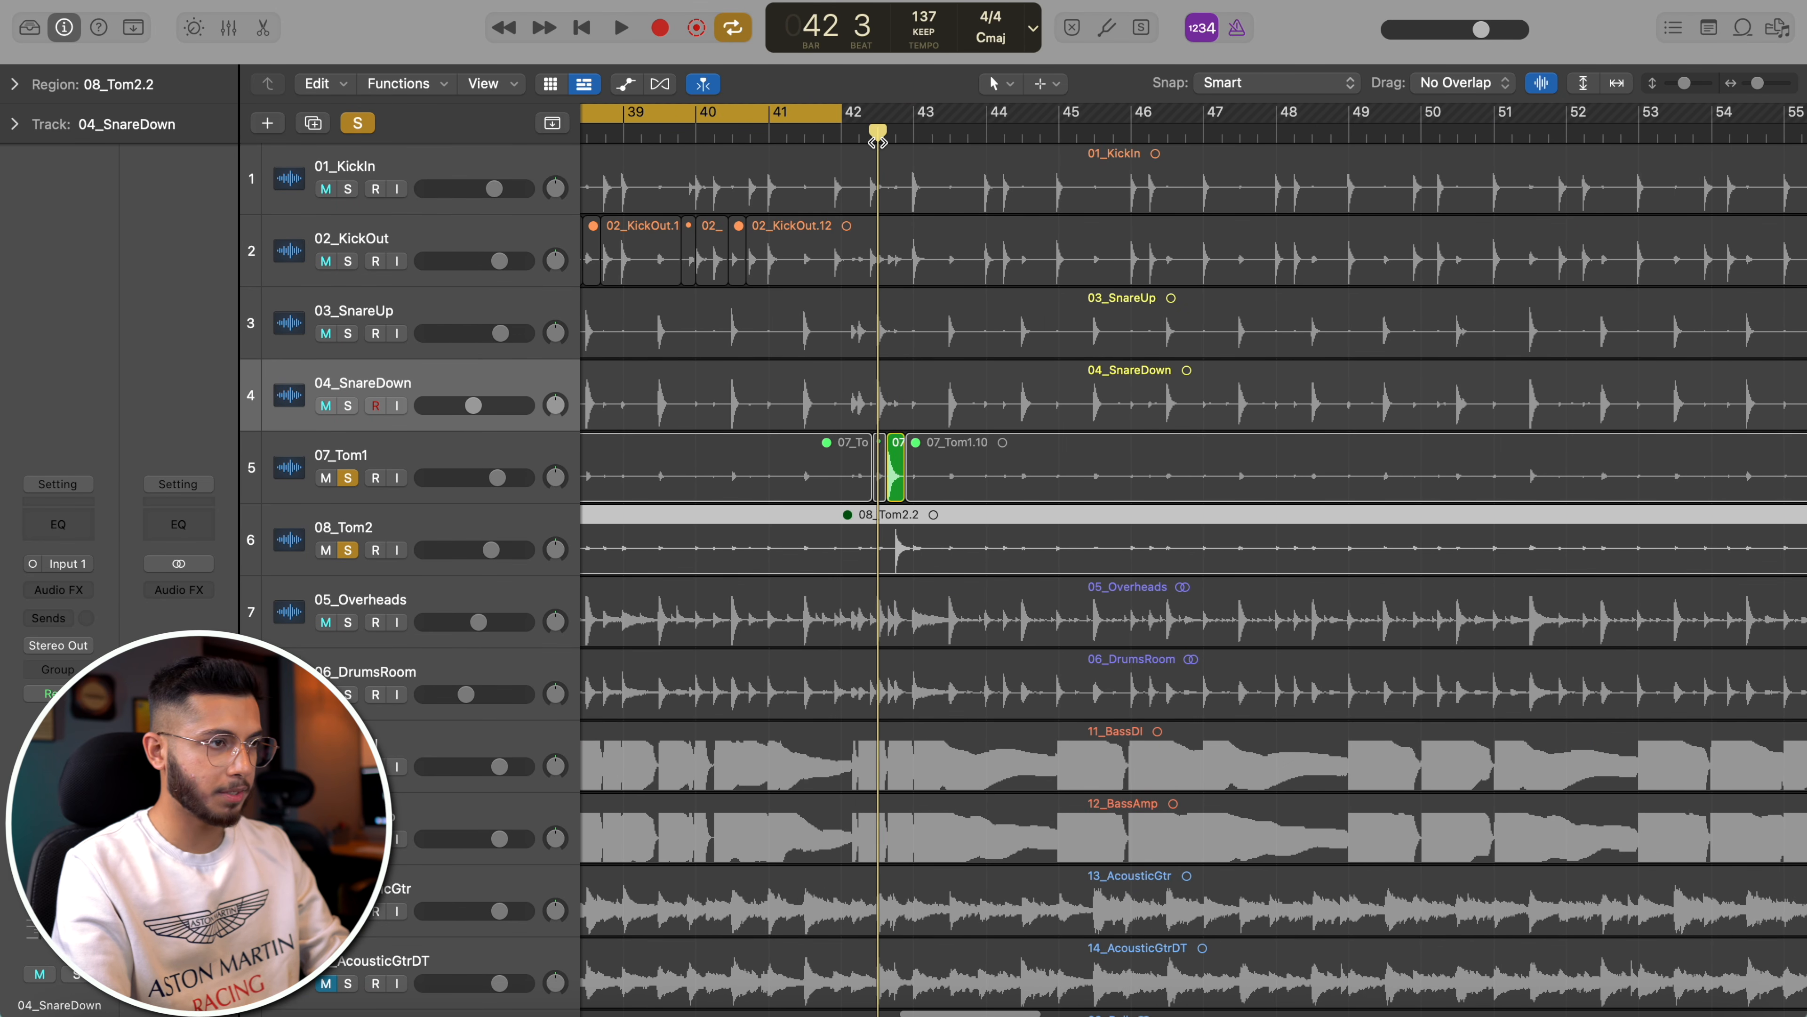
pyautogui.scroll(6, 877, 139)
pyautogui.moveTo(1023, 551); pyautogui.dragTo(1352, 568)
pyautogui.hotkey('ctrl', 'm')
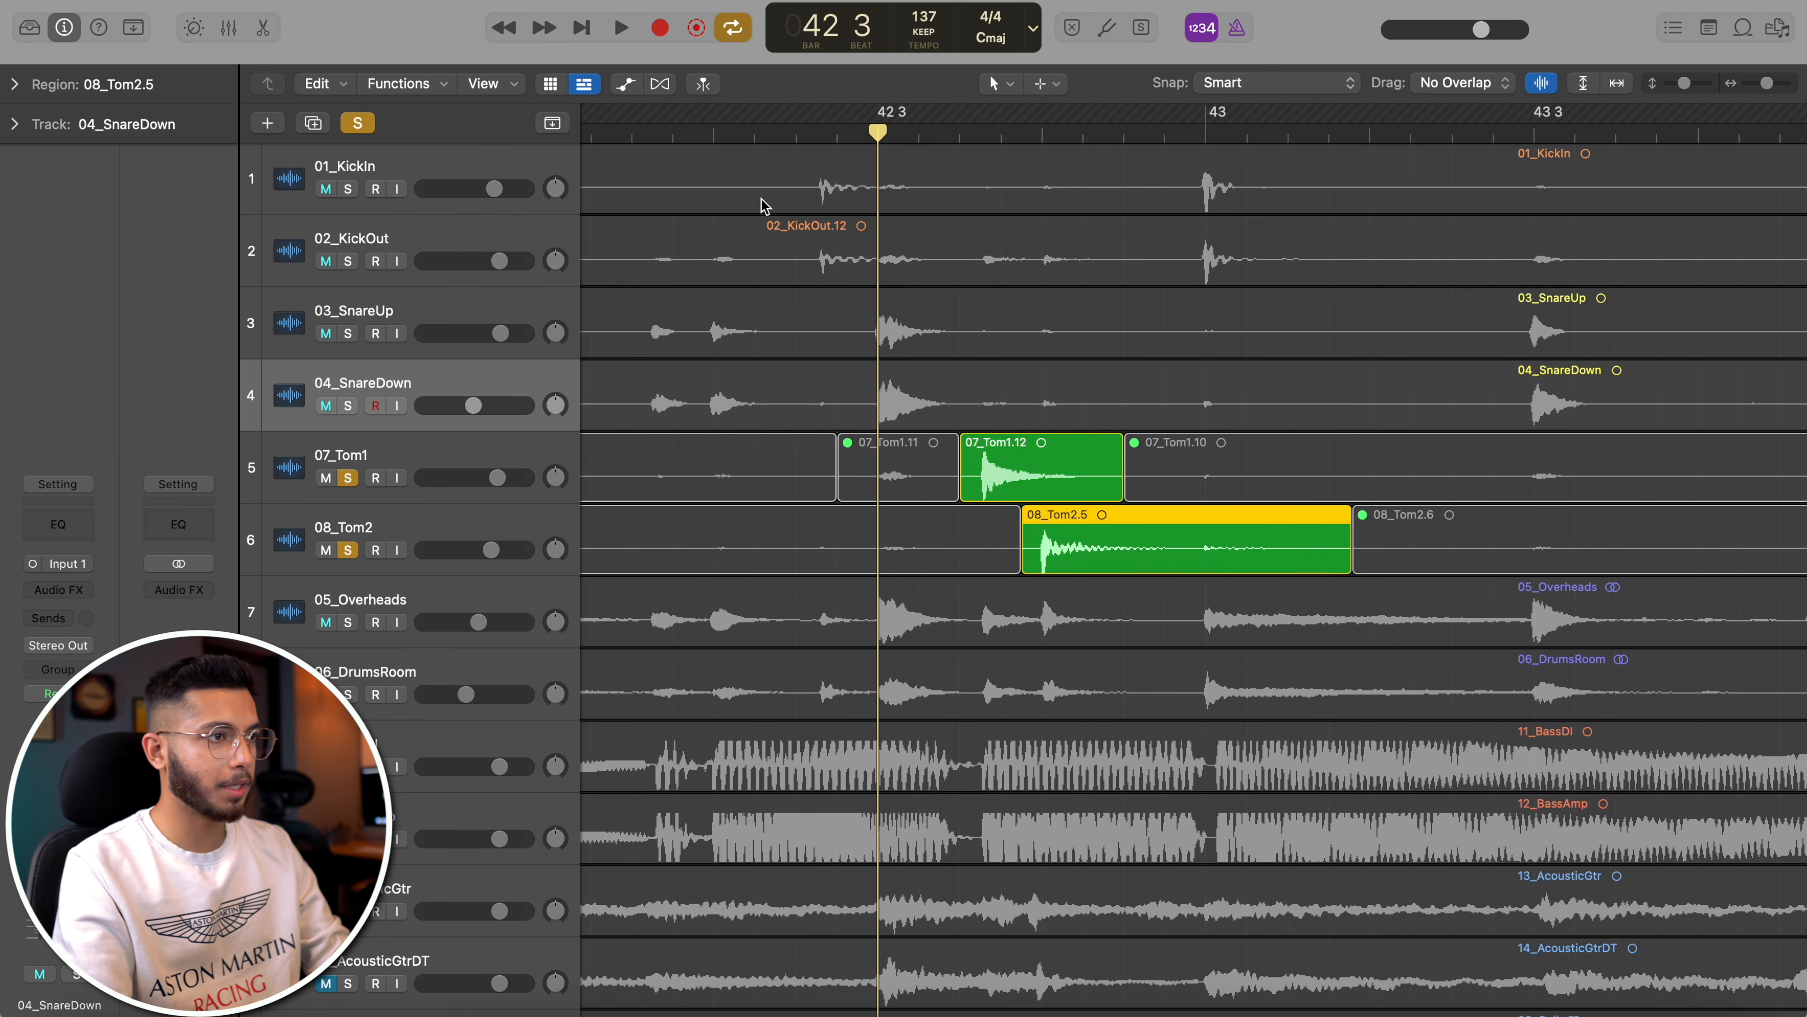
# - Play back the bar 42 tom hits, then split the 08_Tom2 hit just before bar 43 and mute its tail
pyautogui.press('space')
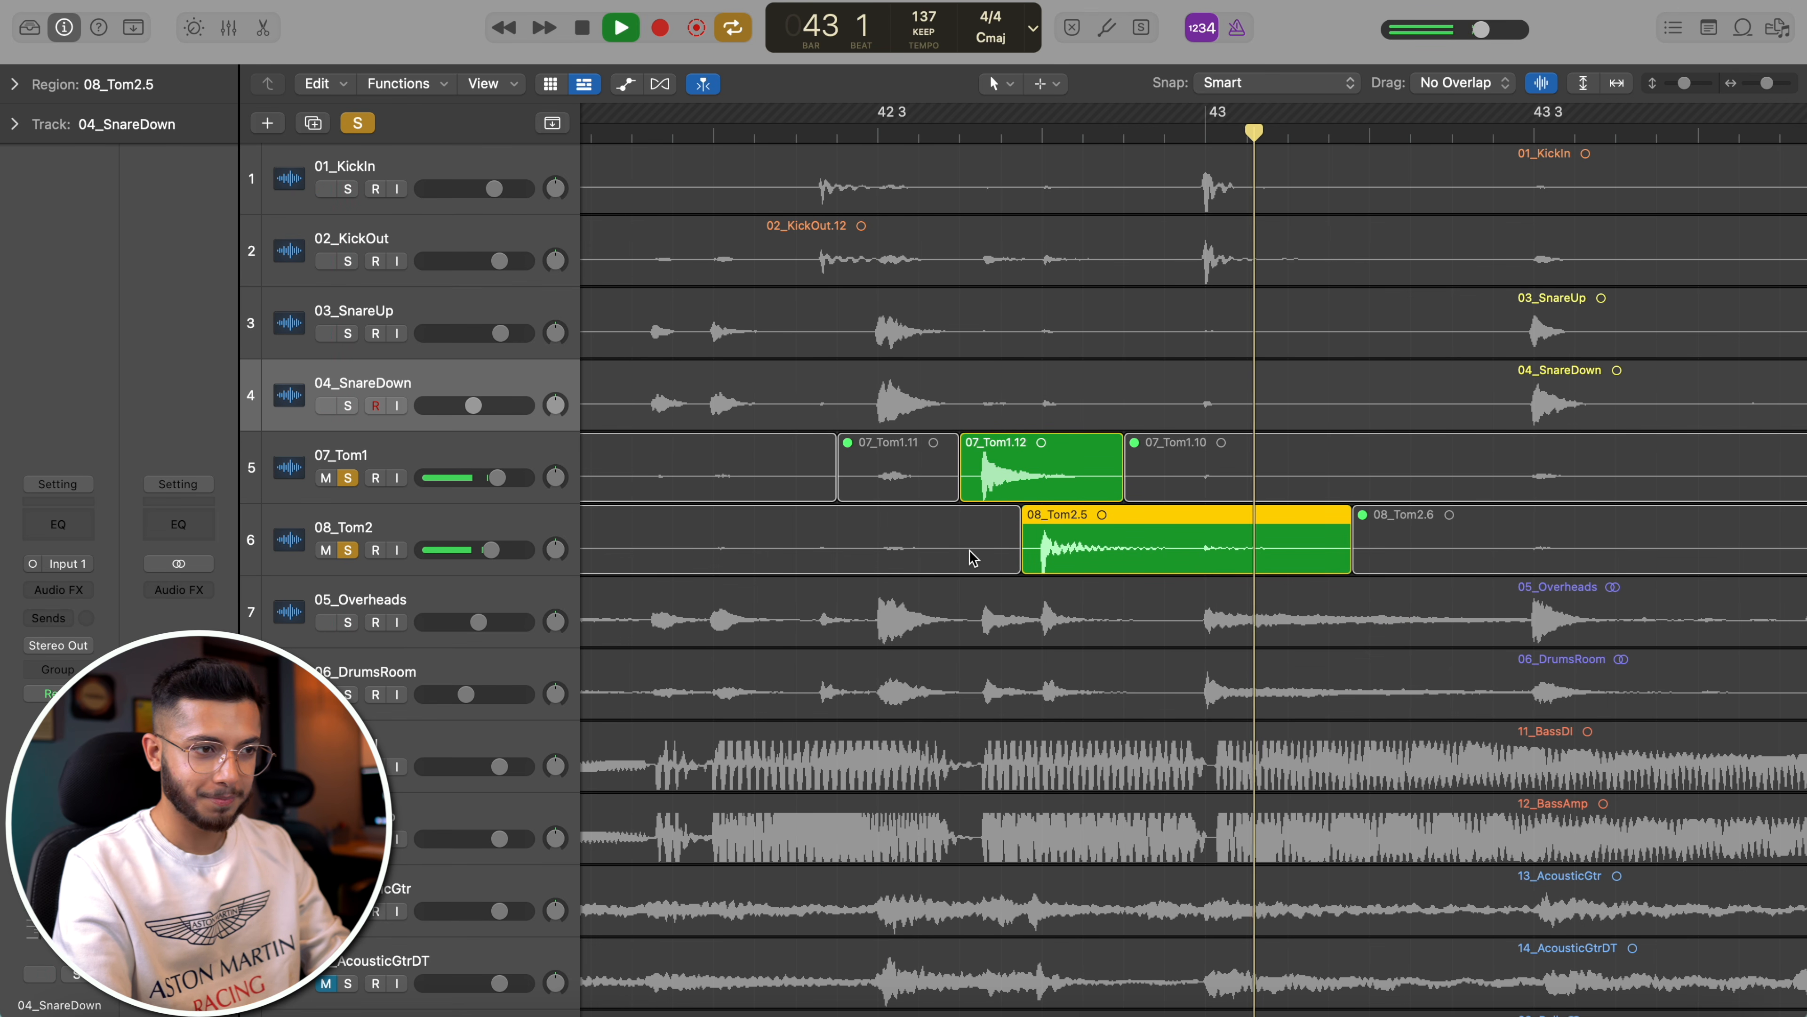
pyautogui.press('space')
pyautogui.click(1192, 544)
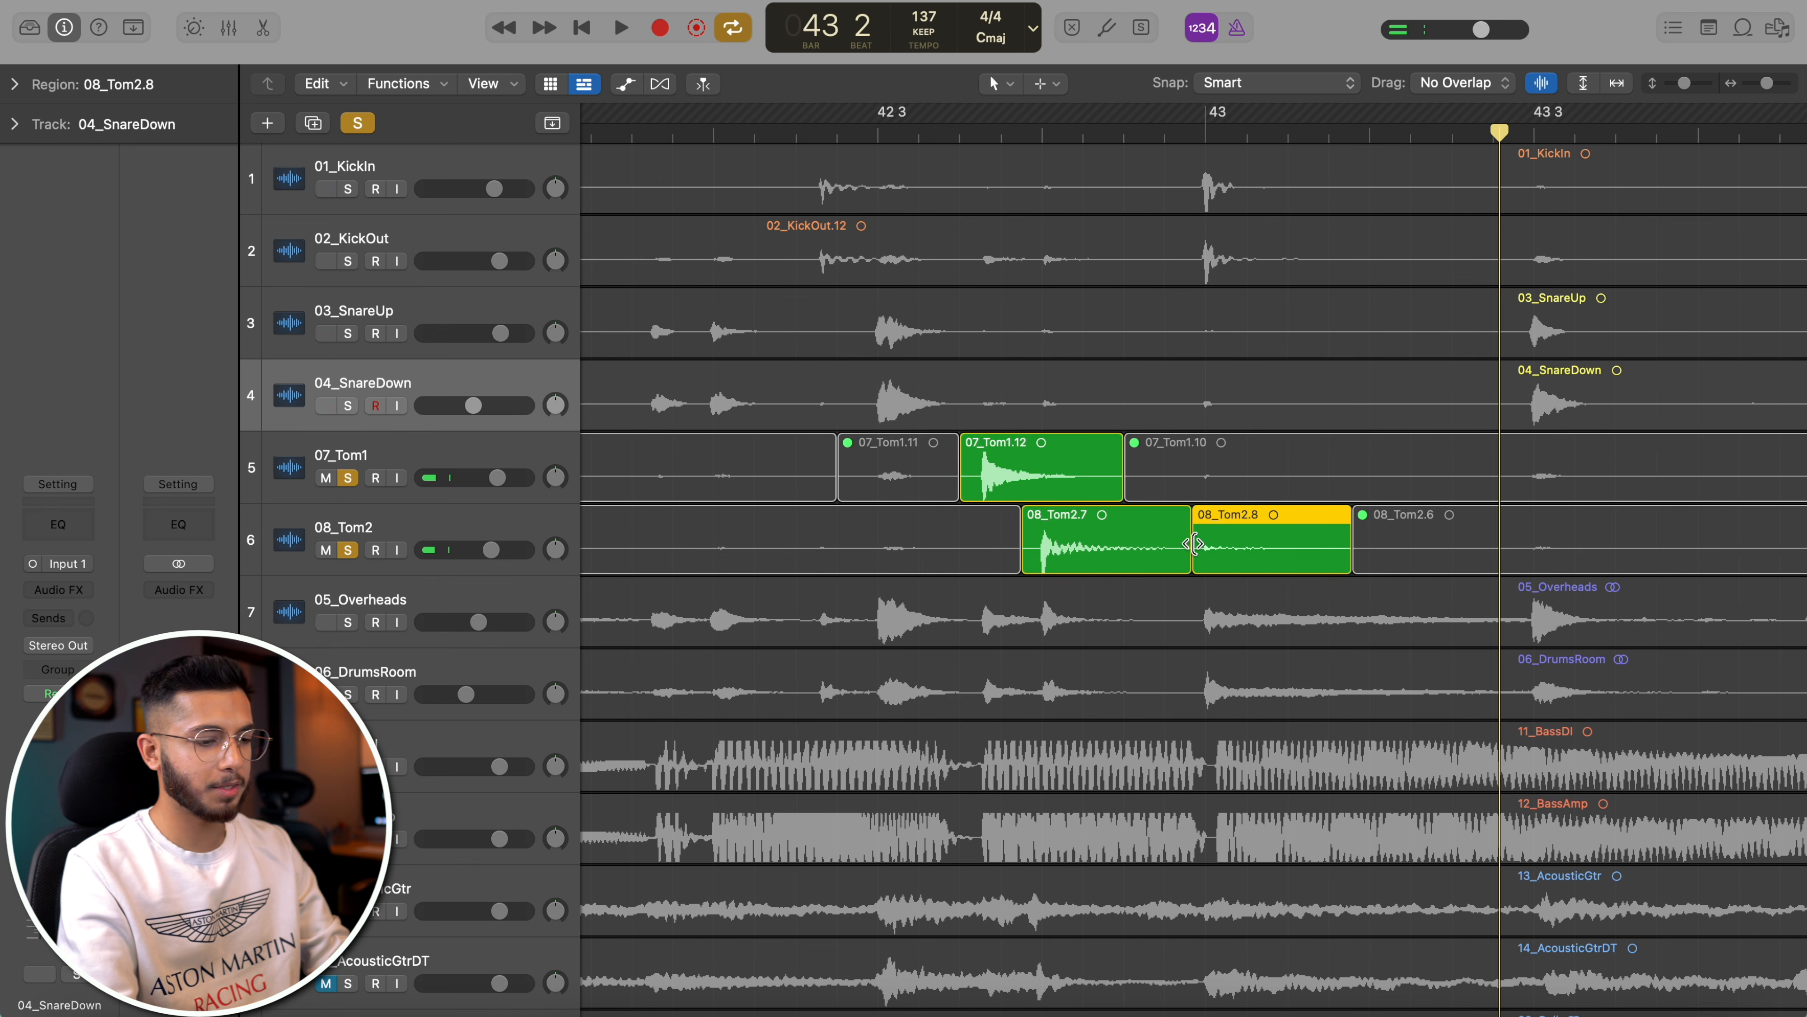
pyautogui.hotkey('ctrl', 'm')
# - Split 08_Tom2 just before bar 27, mute the short piece after the last tom hit, and play it back
pyautogui.scroll(-5, 1221, 545)
pyautogui.hscroll(-20, 1222, 546)
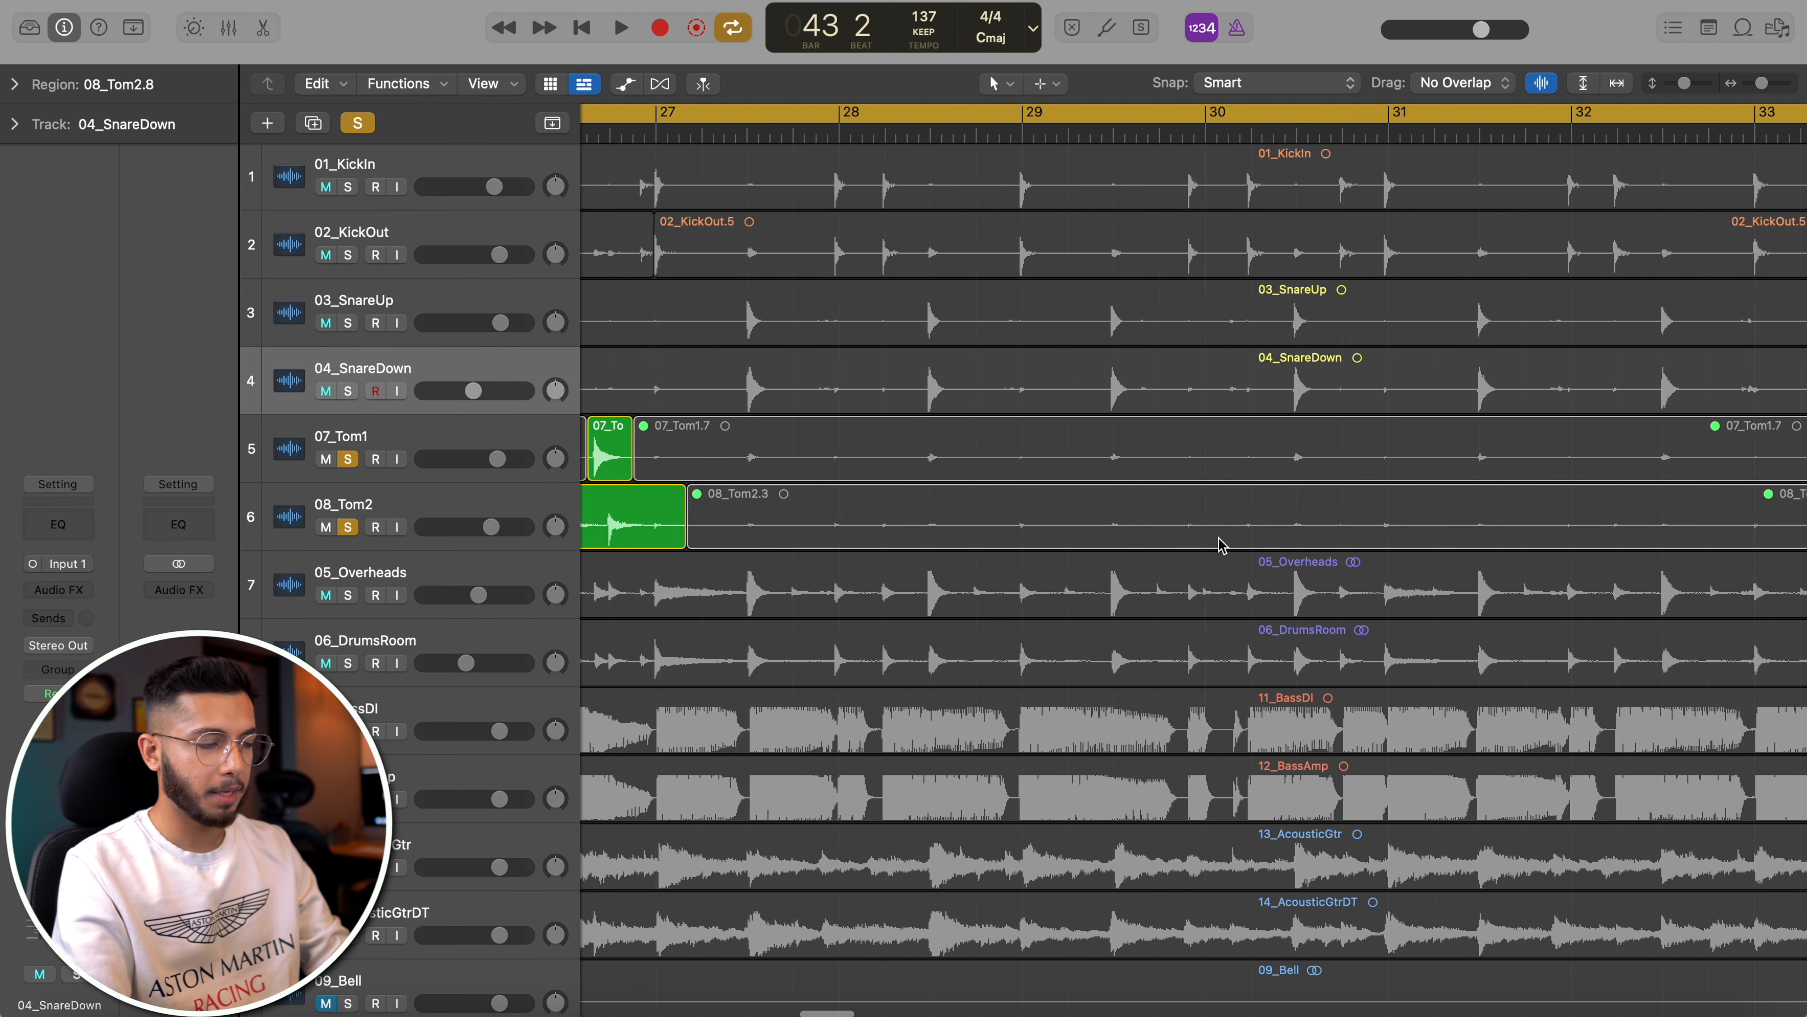
pyautogui.hscroll(5, 1221, 545)
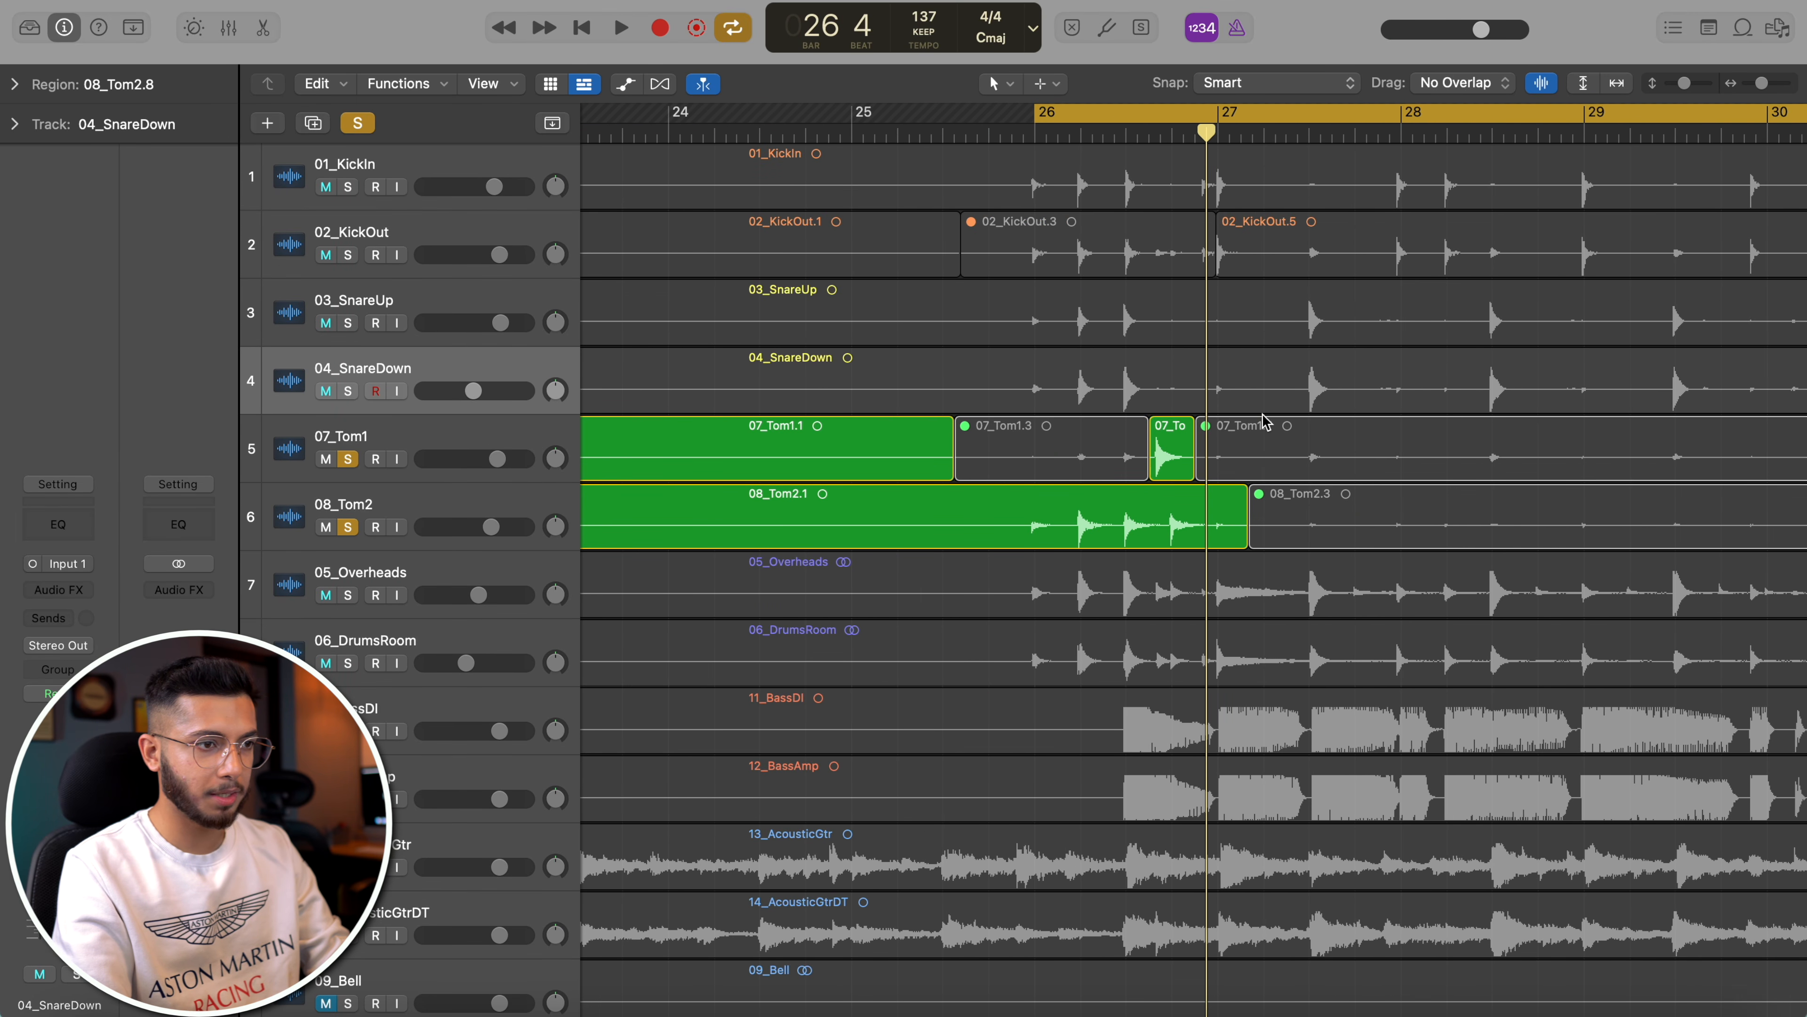
pyautogui.scroll(5, 1261, 418)
pyautogui.click(1244, 525)
pyautogui.hotkey('ctrl', 'm')
pyautogui.press('space')
# - Set Fade-In and Fade-Out to 1 on the selected drum regions
pyautogui.scroll(-5, 1245, 528)
pyautogui.hscroll(3, 1246, 527)
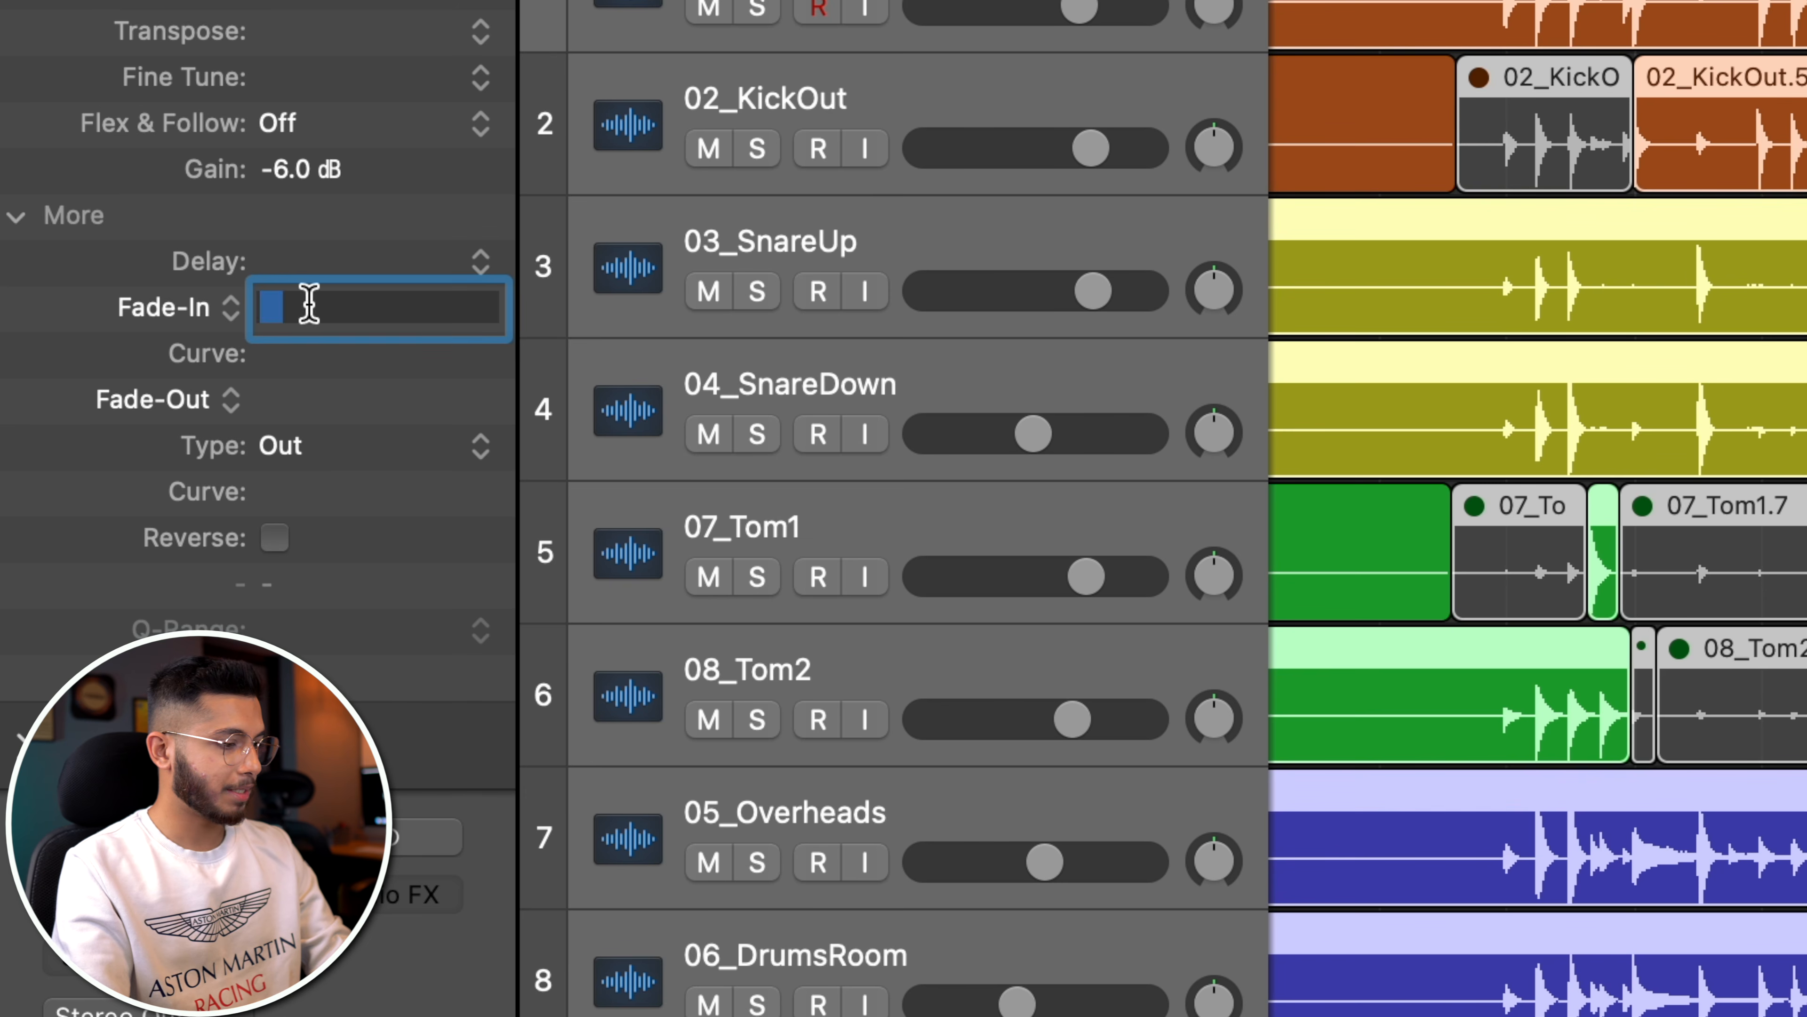
pyautogui.write('1')
pyautogui.press('Return')
pyautogui.doubleClick(357, 404)
pyautogui.write('1')
pyautogui.press('Return')
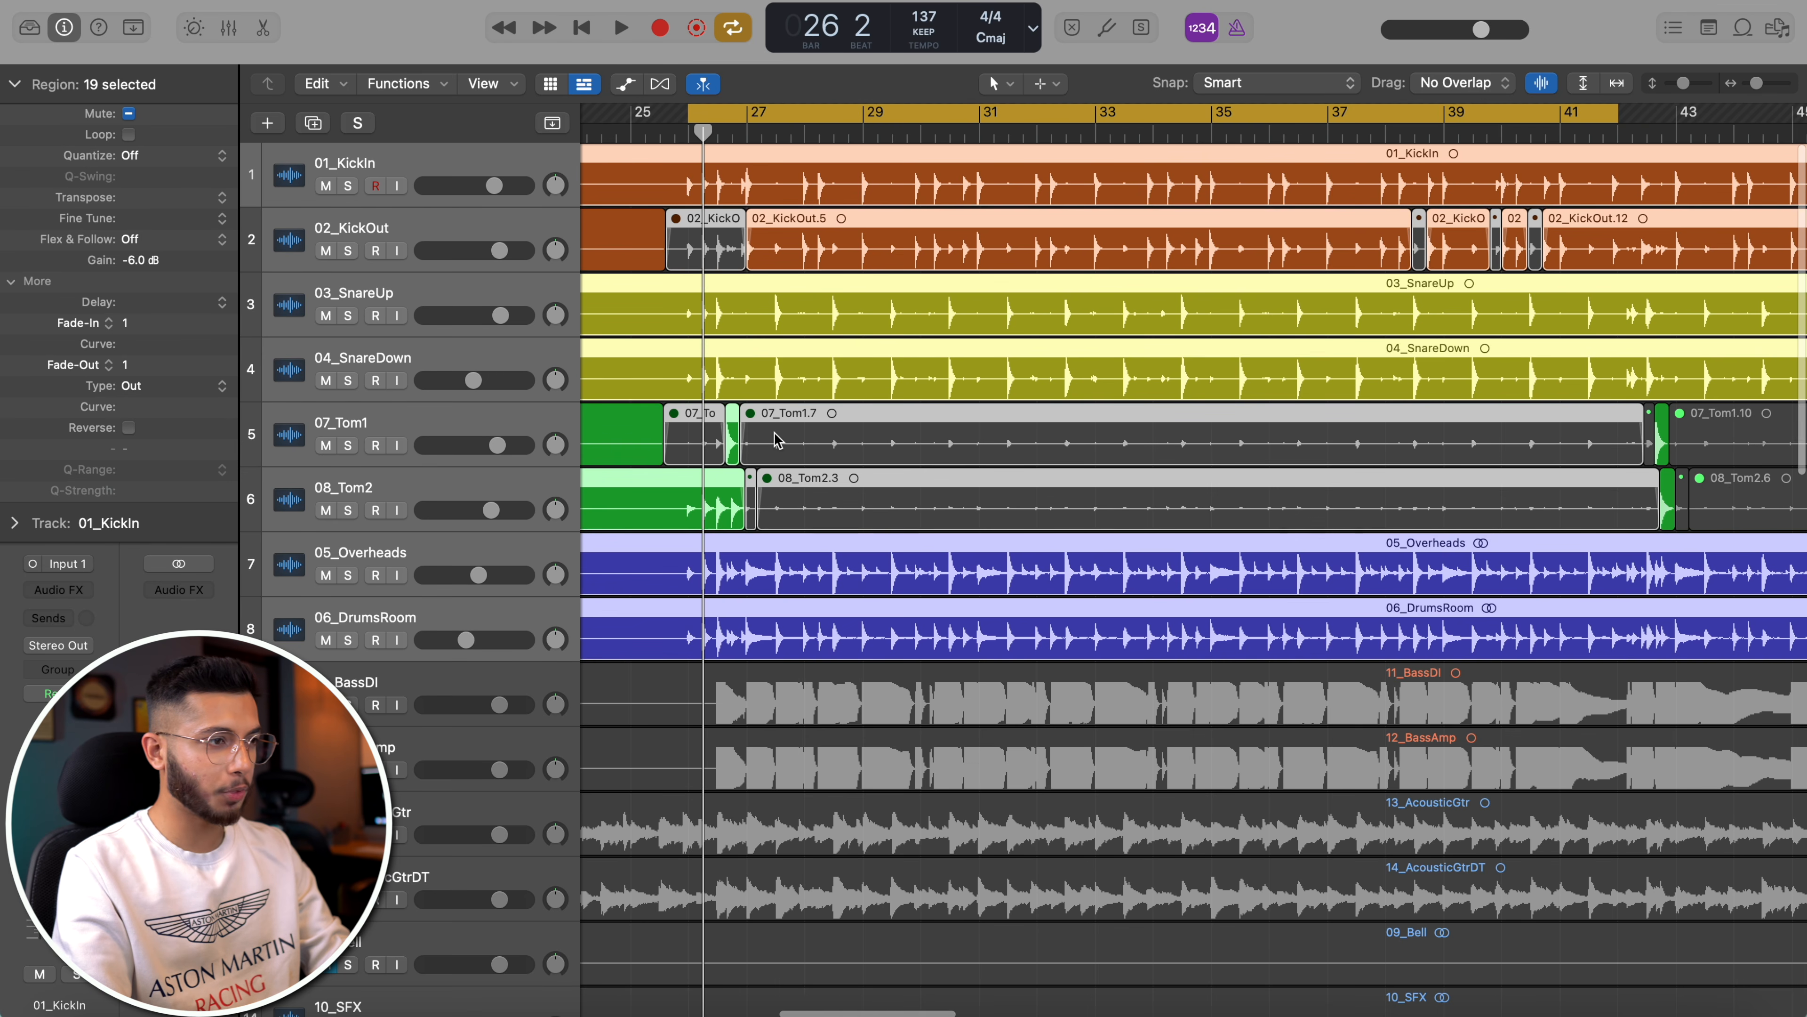
# - Inspect the fades at the edges of the 07_Tom1 and 08_Tom2 regions around bar 27
pyautogui.press('super+Right')
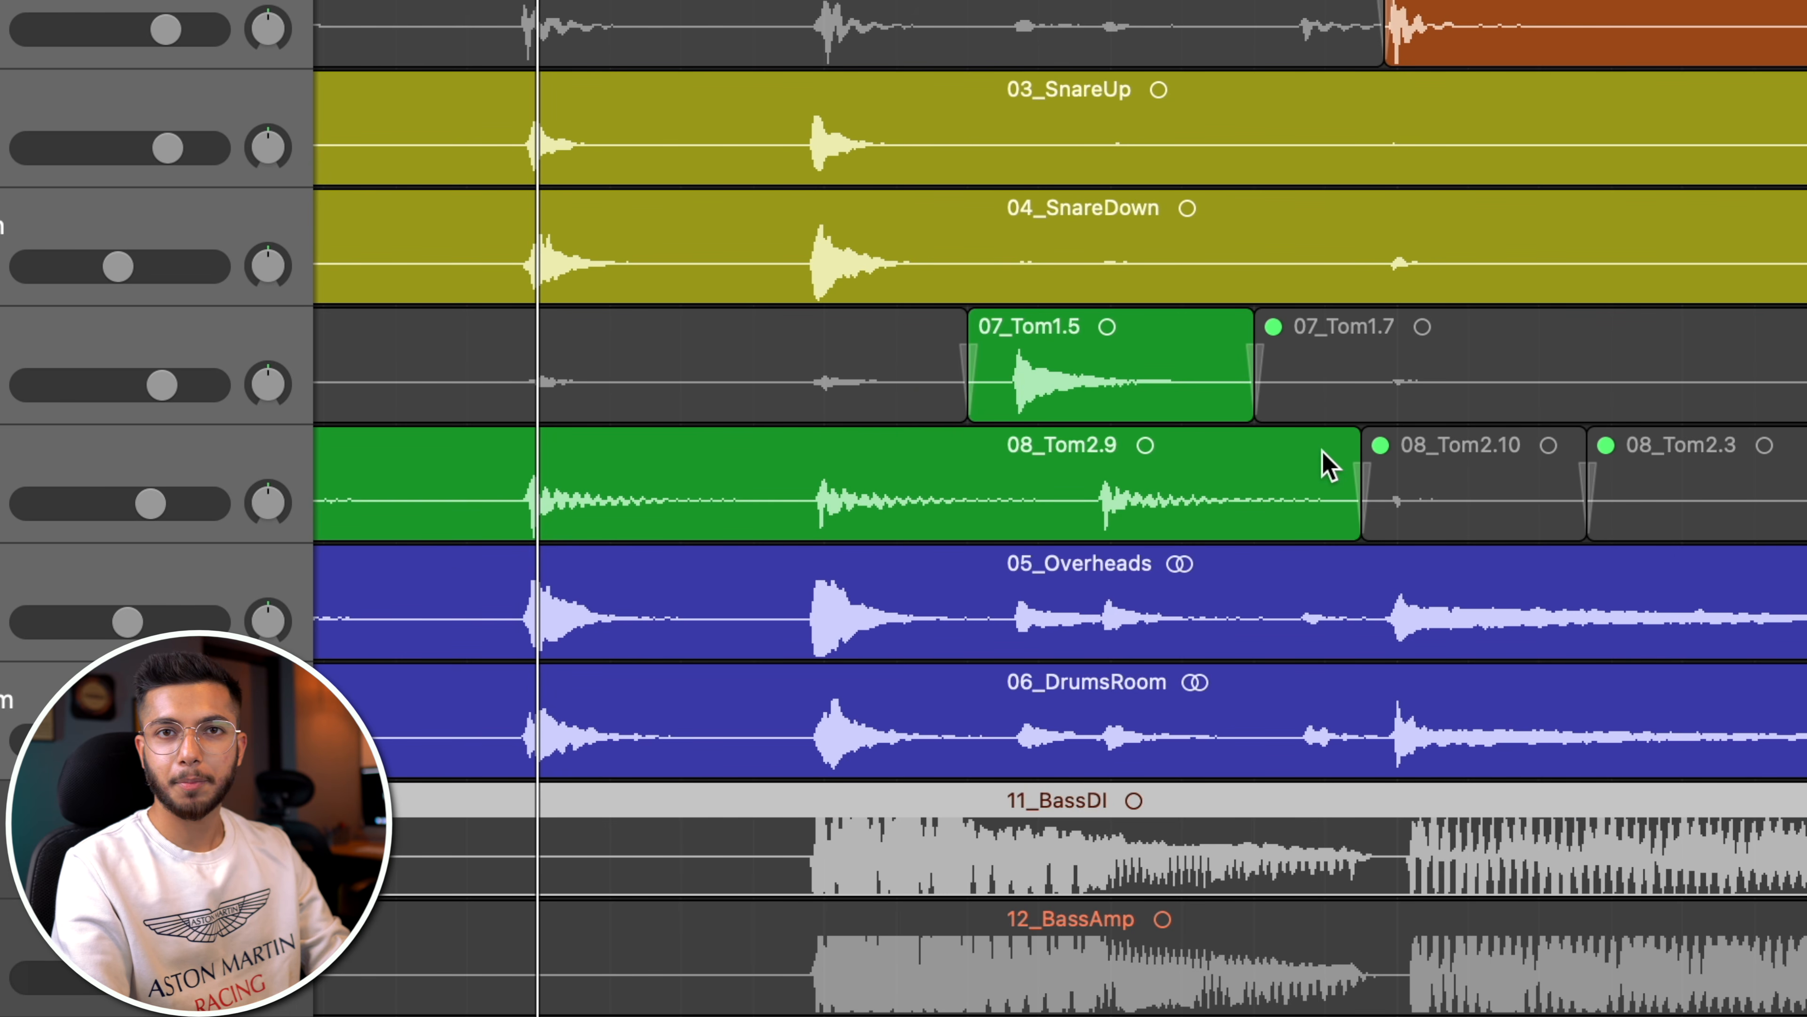
pyautogui.press('super+Left')
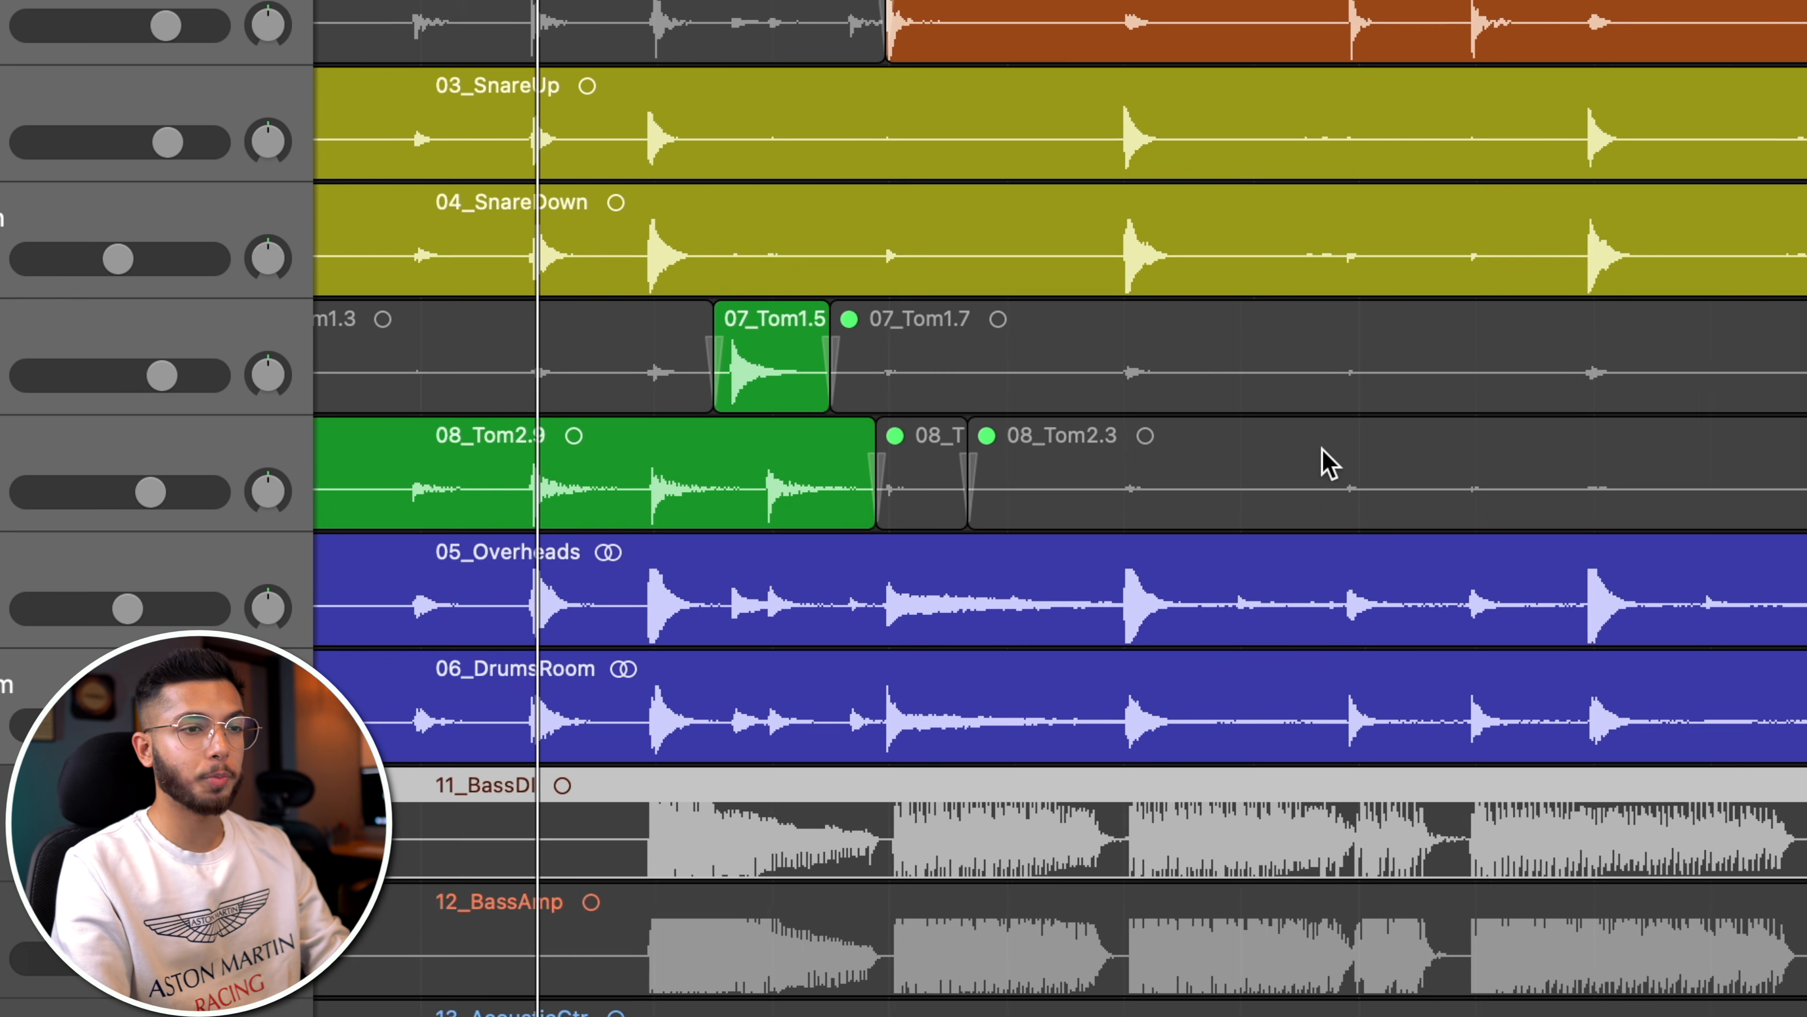
pyautogui.press('super+Left')
pyautogui.press('super+Left')
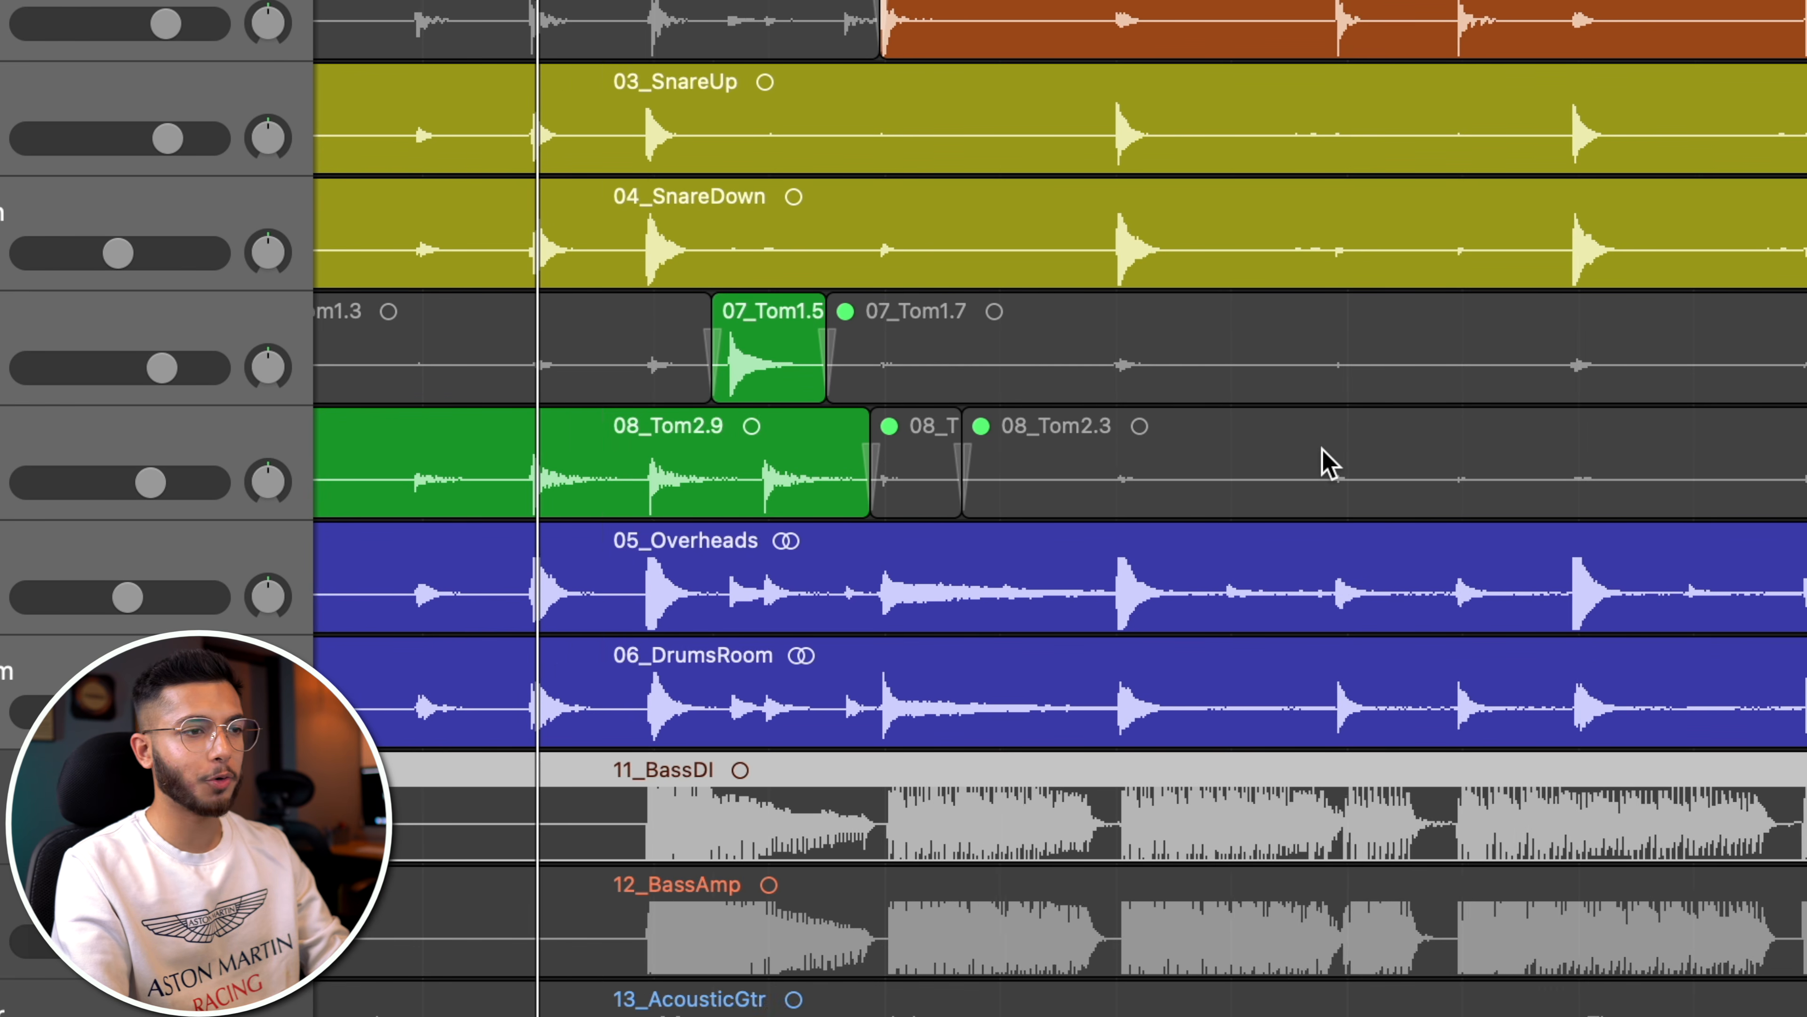
pyautogui.hscroll(8, 1324, 463)
pyautogui.hscroll(3, 1328, 464)
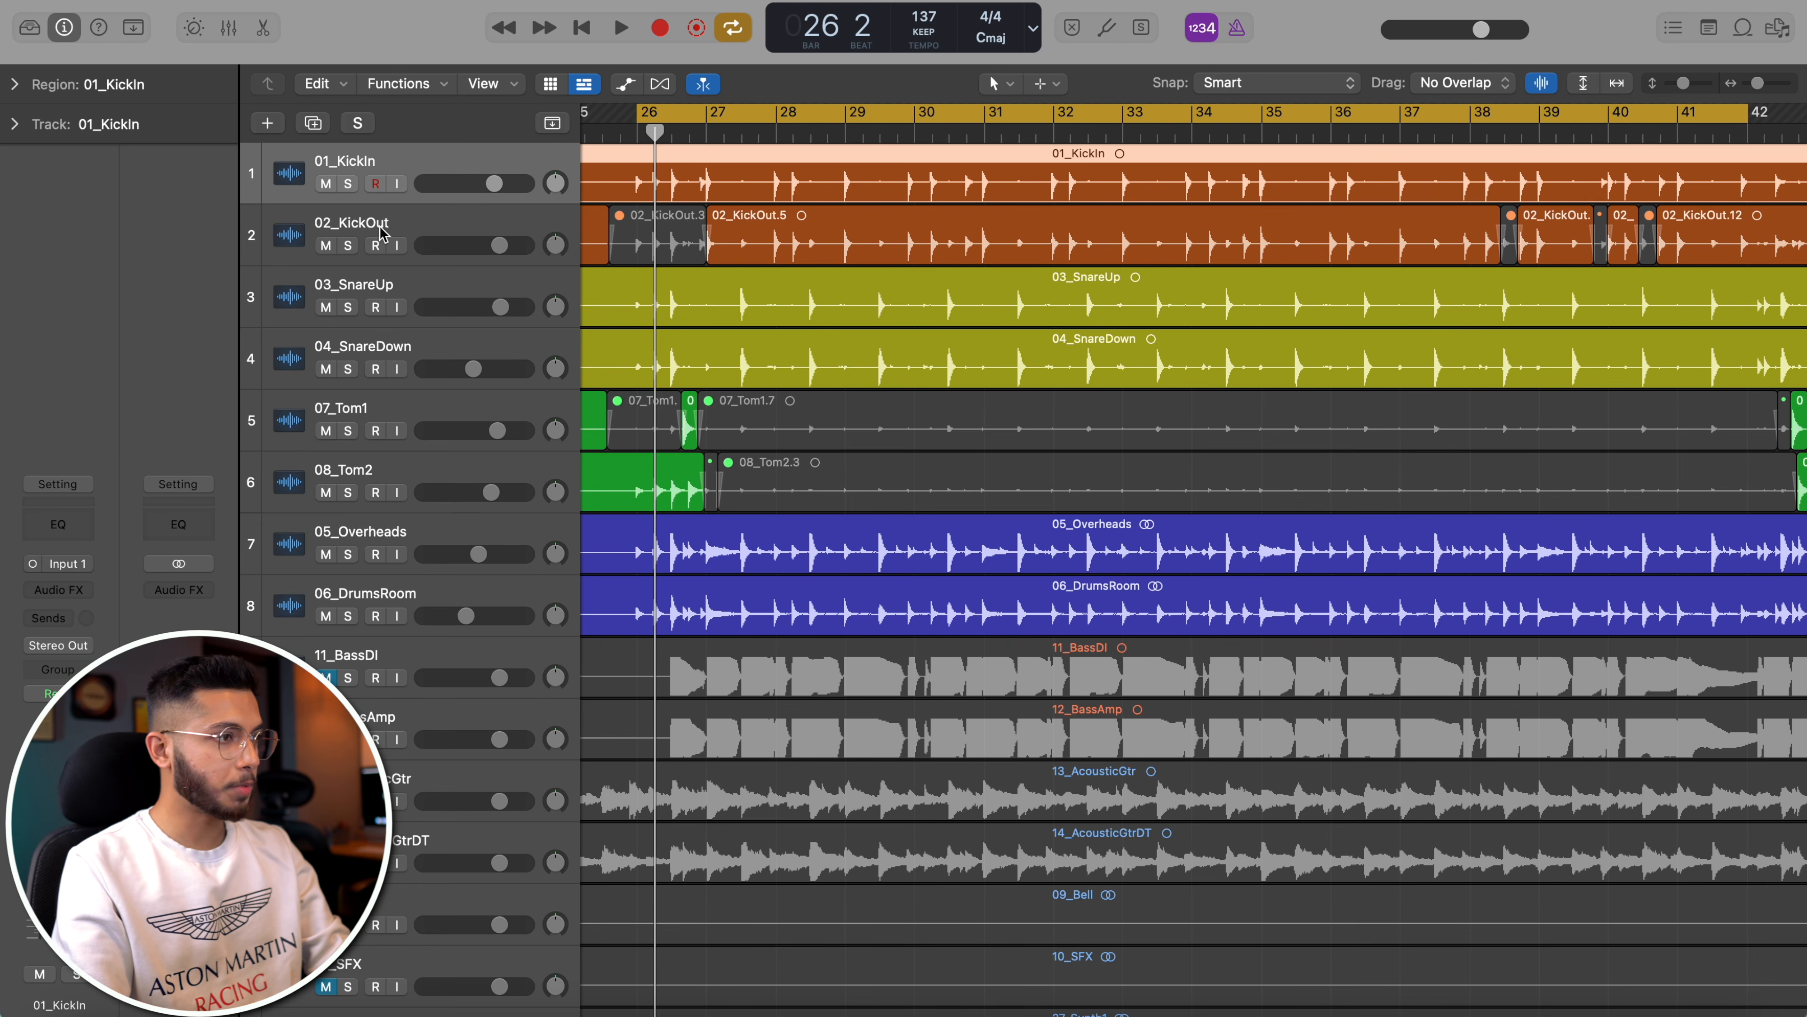
# - Solo 02_KickOut and insert a Channel EQ on it, moving the EQ window clear for editing
pyautogui.click(384, 226)
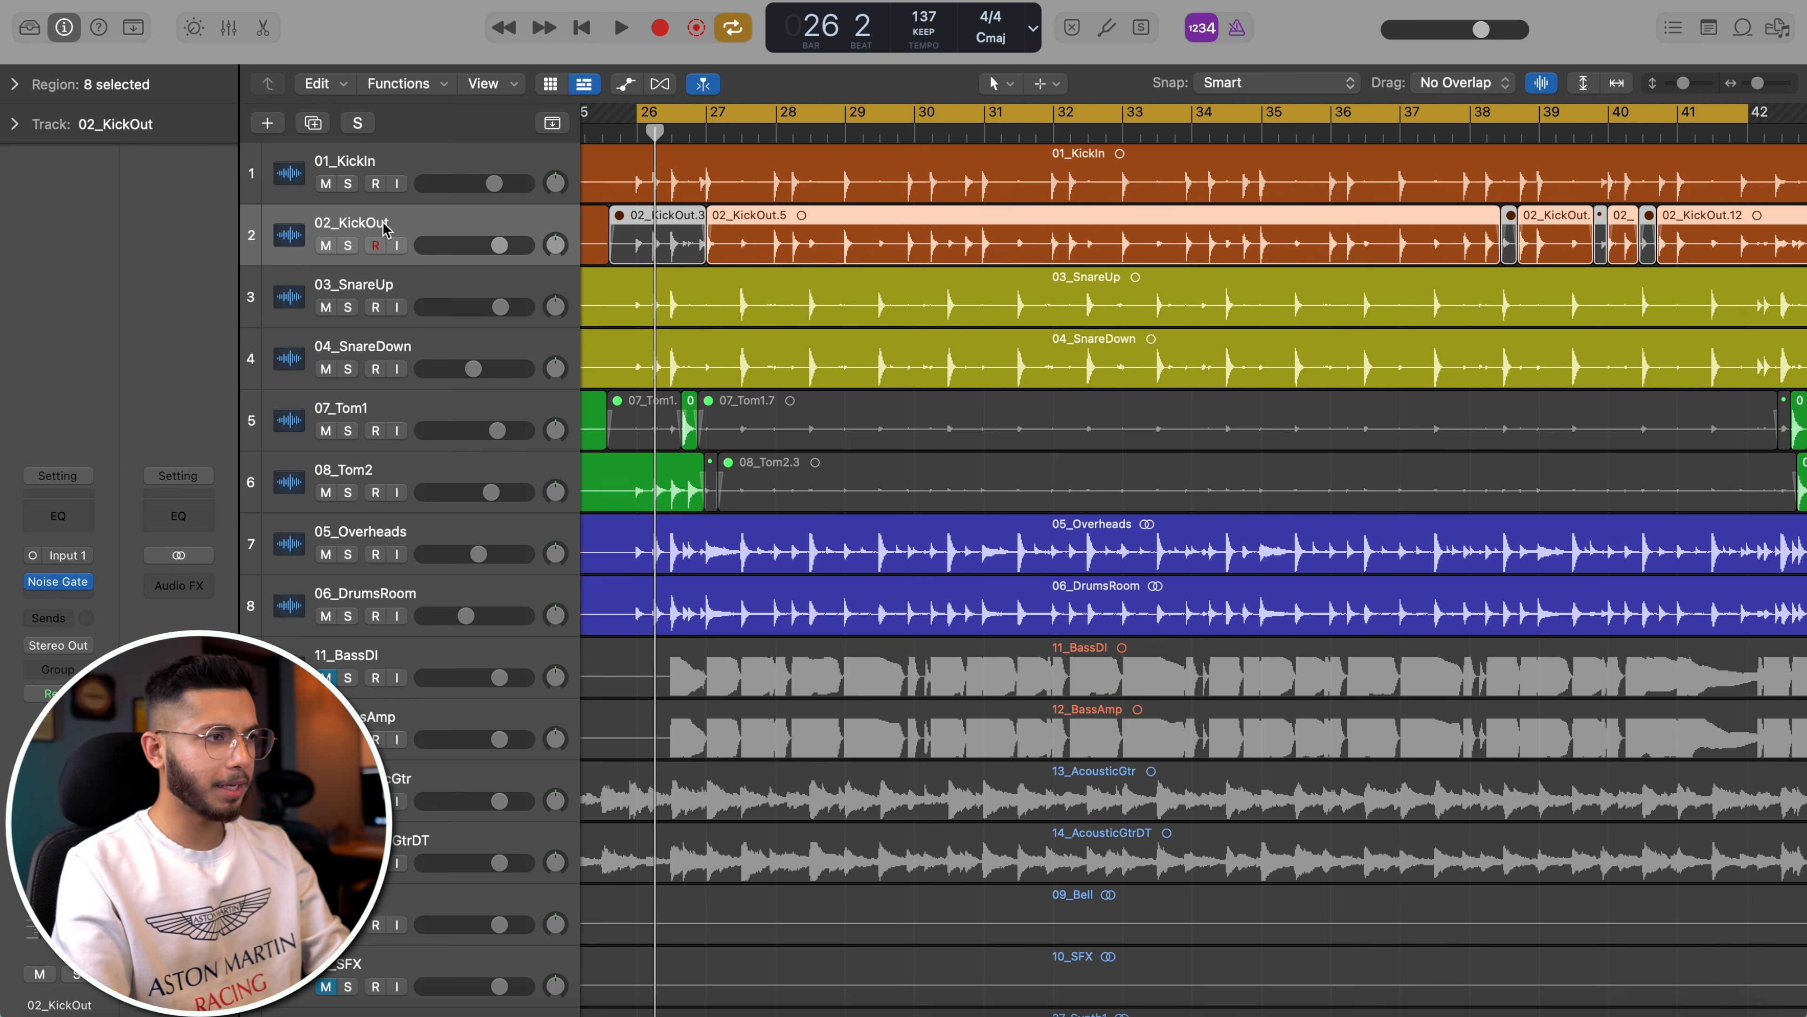
pyautogui.click(349, 245)
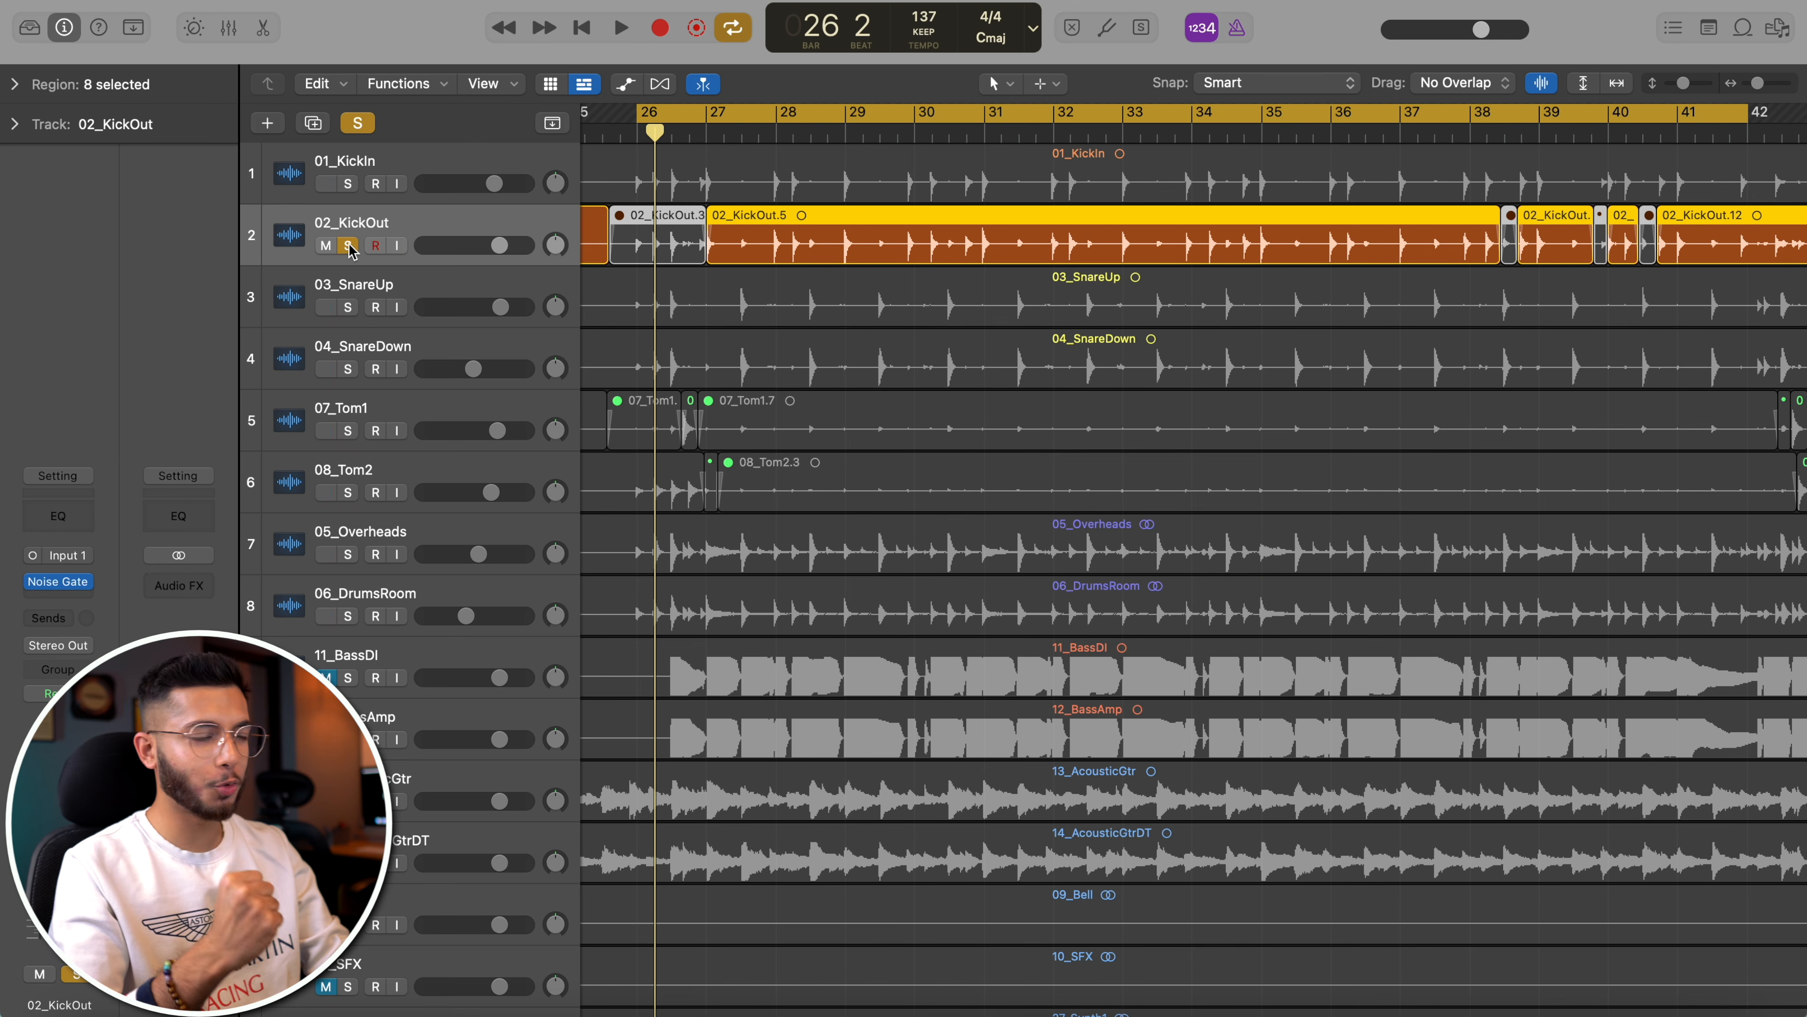
pyautogui.click(59, 515)
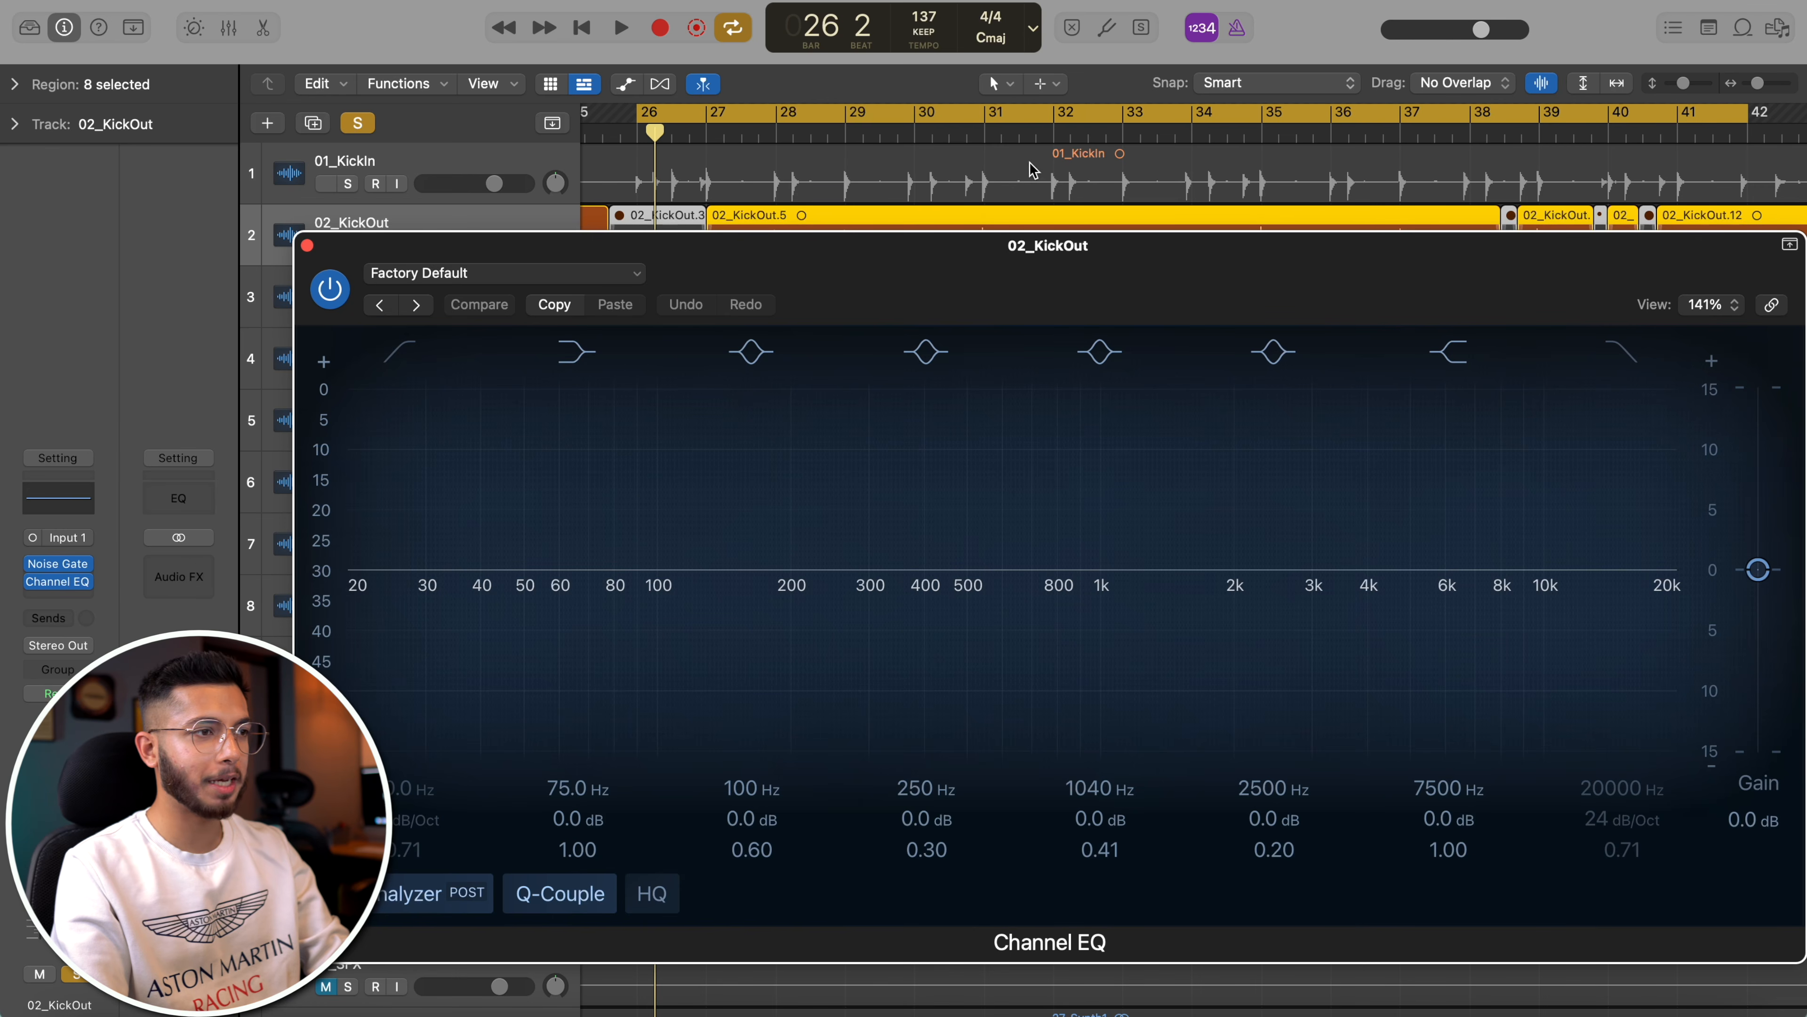
pyautogui.moveTo(1000, 231); pyautogui.dragTo(929, 167)
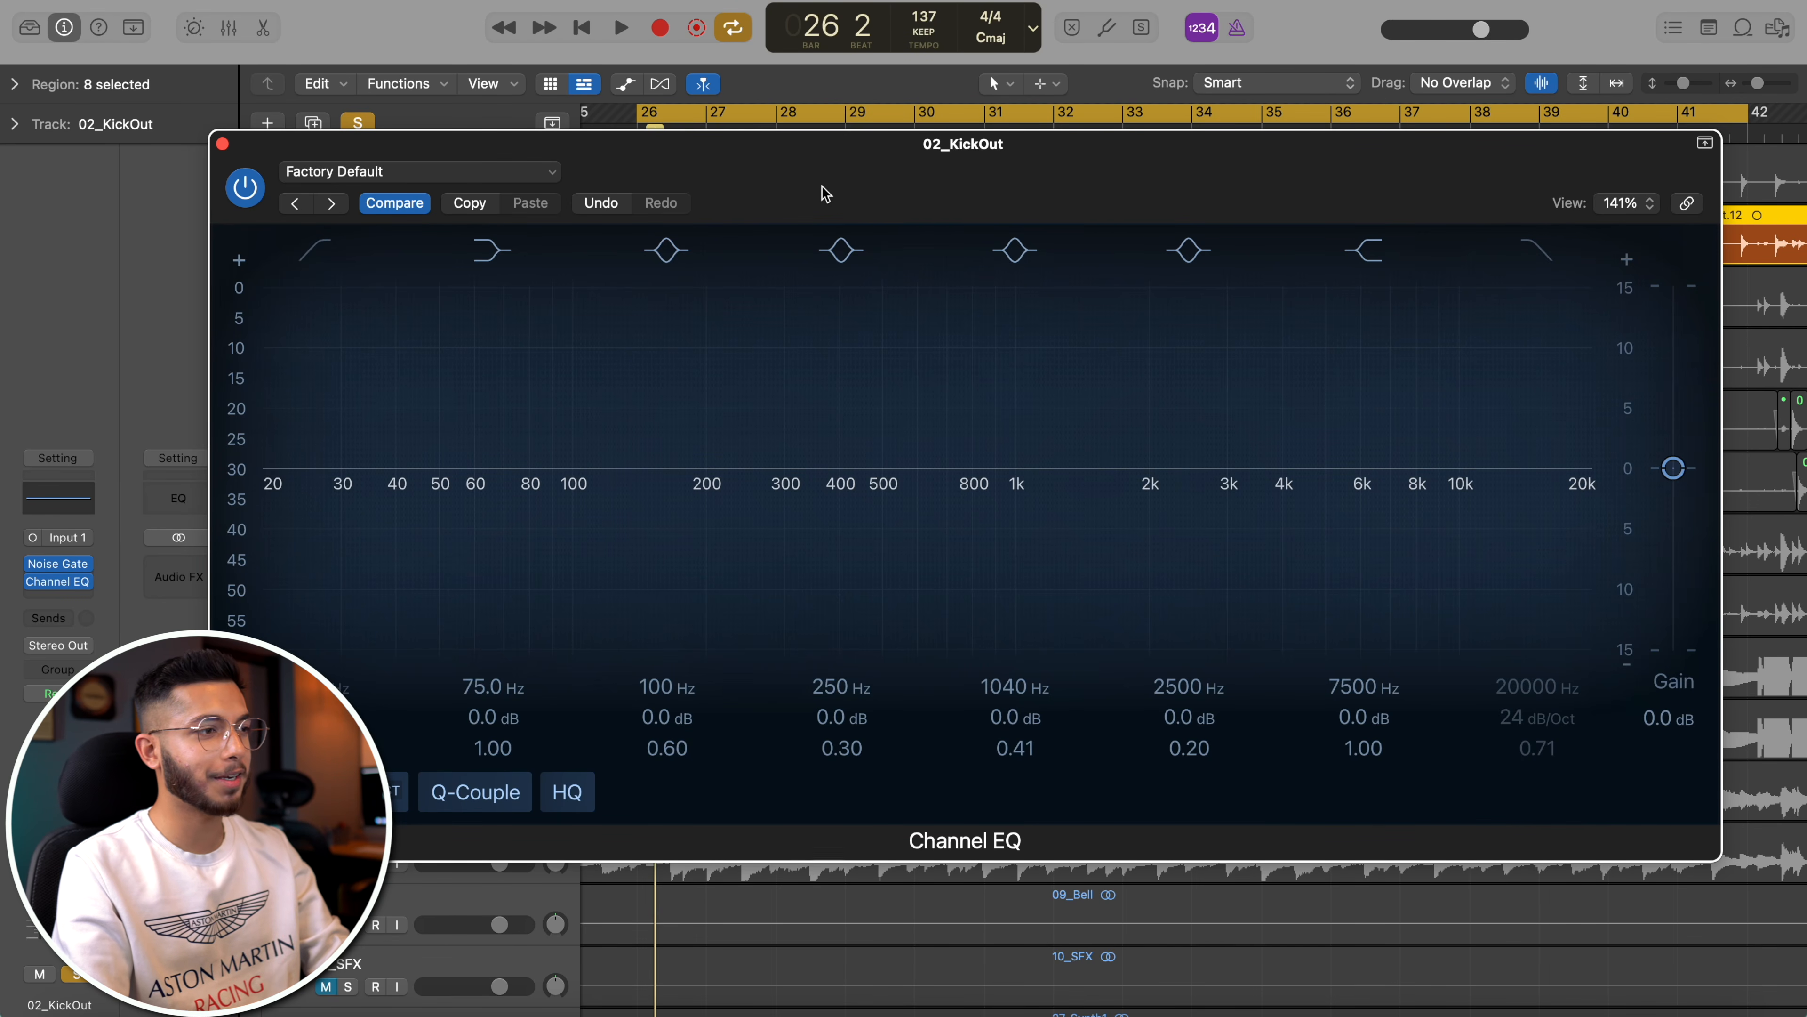
# - During playback, high-pass 02_KickOut at about 30 Hz and boost 60.5 Hz by 4.6 dB with a Q of 0.83
pyautogui.press('space')
pyautogui.moveTo(318, 717); pyautogui.dragTo(319, 695)
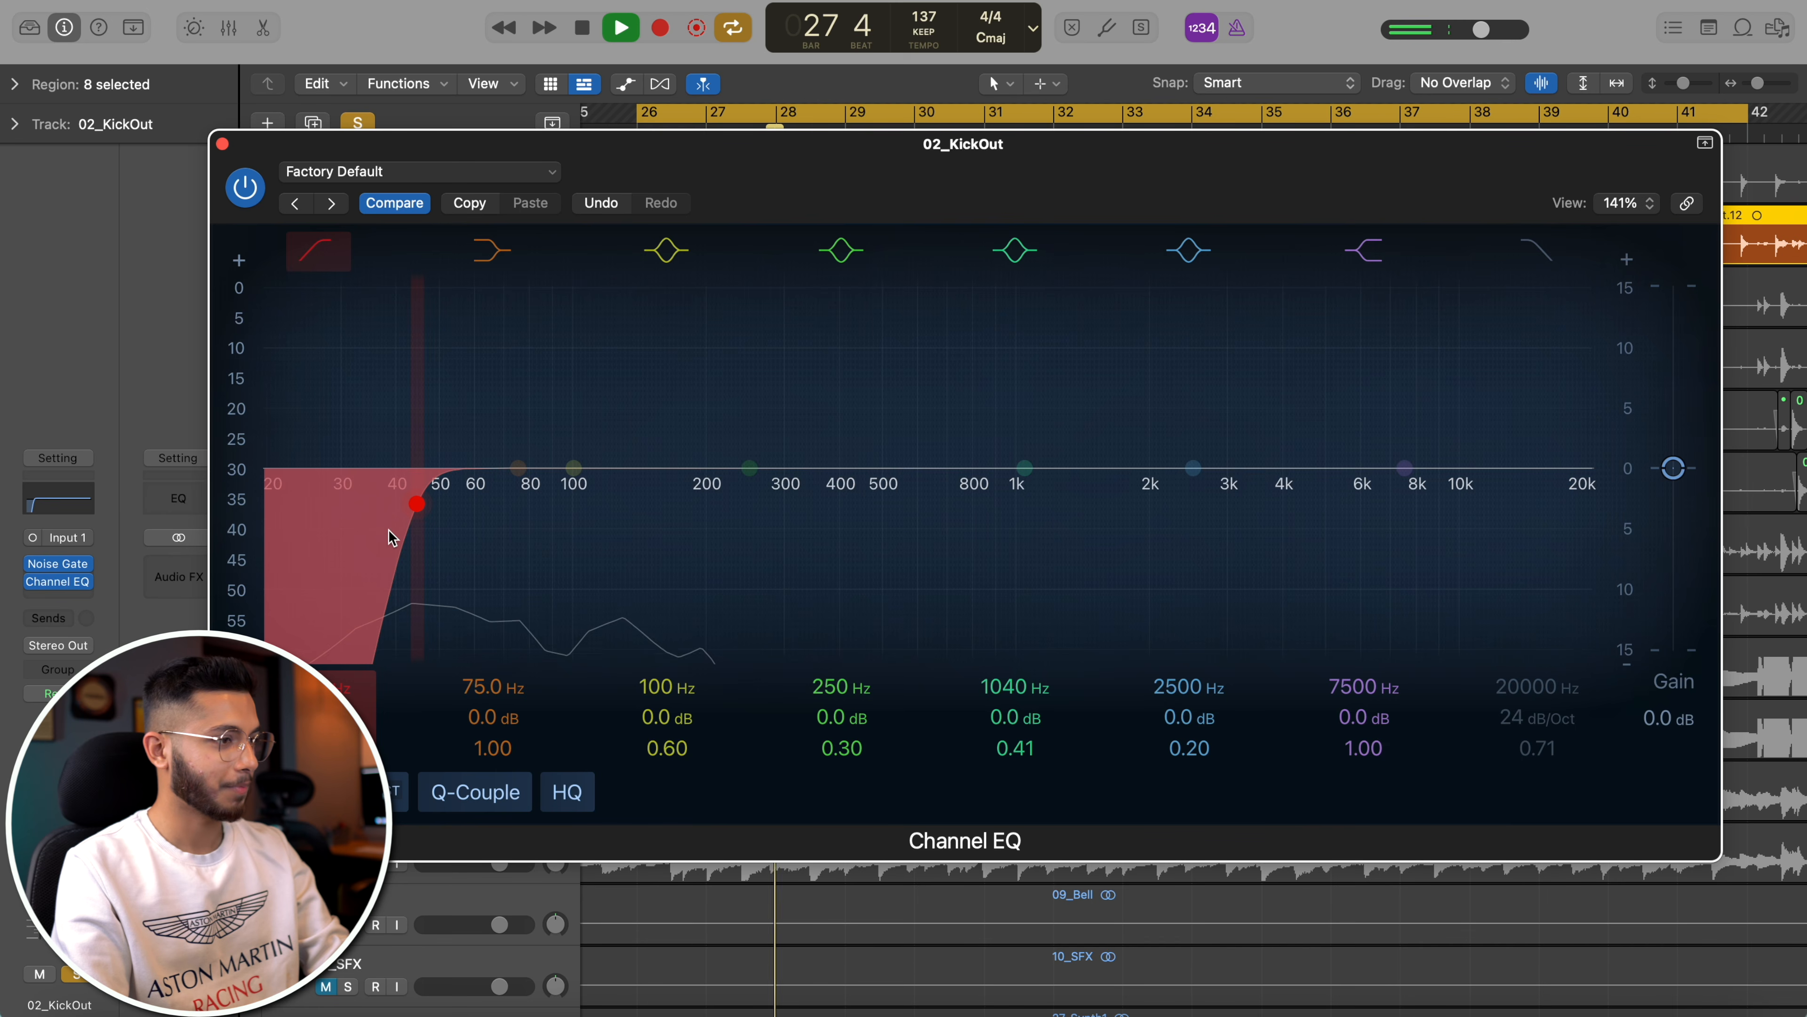
pyautogui.moveTo(293, 526); pyautogui.dragTo(326, 526)
pyautogui.moveTo(605, 475); pyautogui.dragTo(507, 453)
pyautogui.scroll(2, 508, 452)
# - Sweep a narrow +24 dB boost to find the boxy resonance on 02_KickOut, then cut 115 Hz by 5.1 dB with a Q of 2.90
pyautogui.moveTo(761, 497); pyautogui.dragTo(612, 13)
pyautogui.scroll(10, 753, 429)
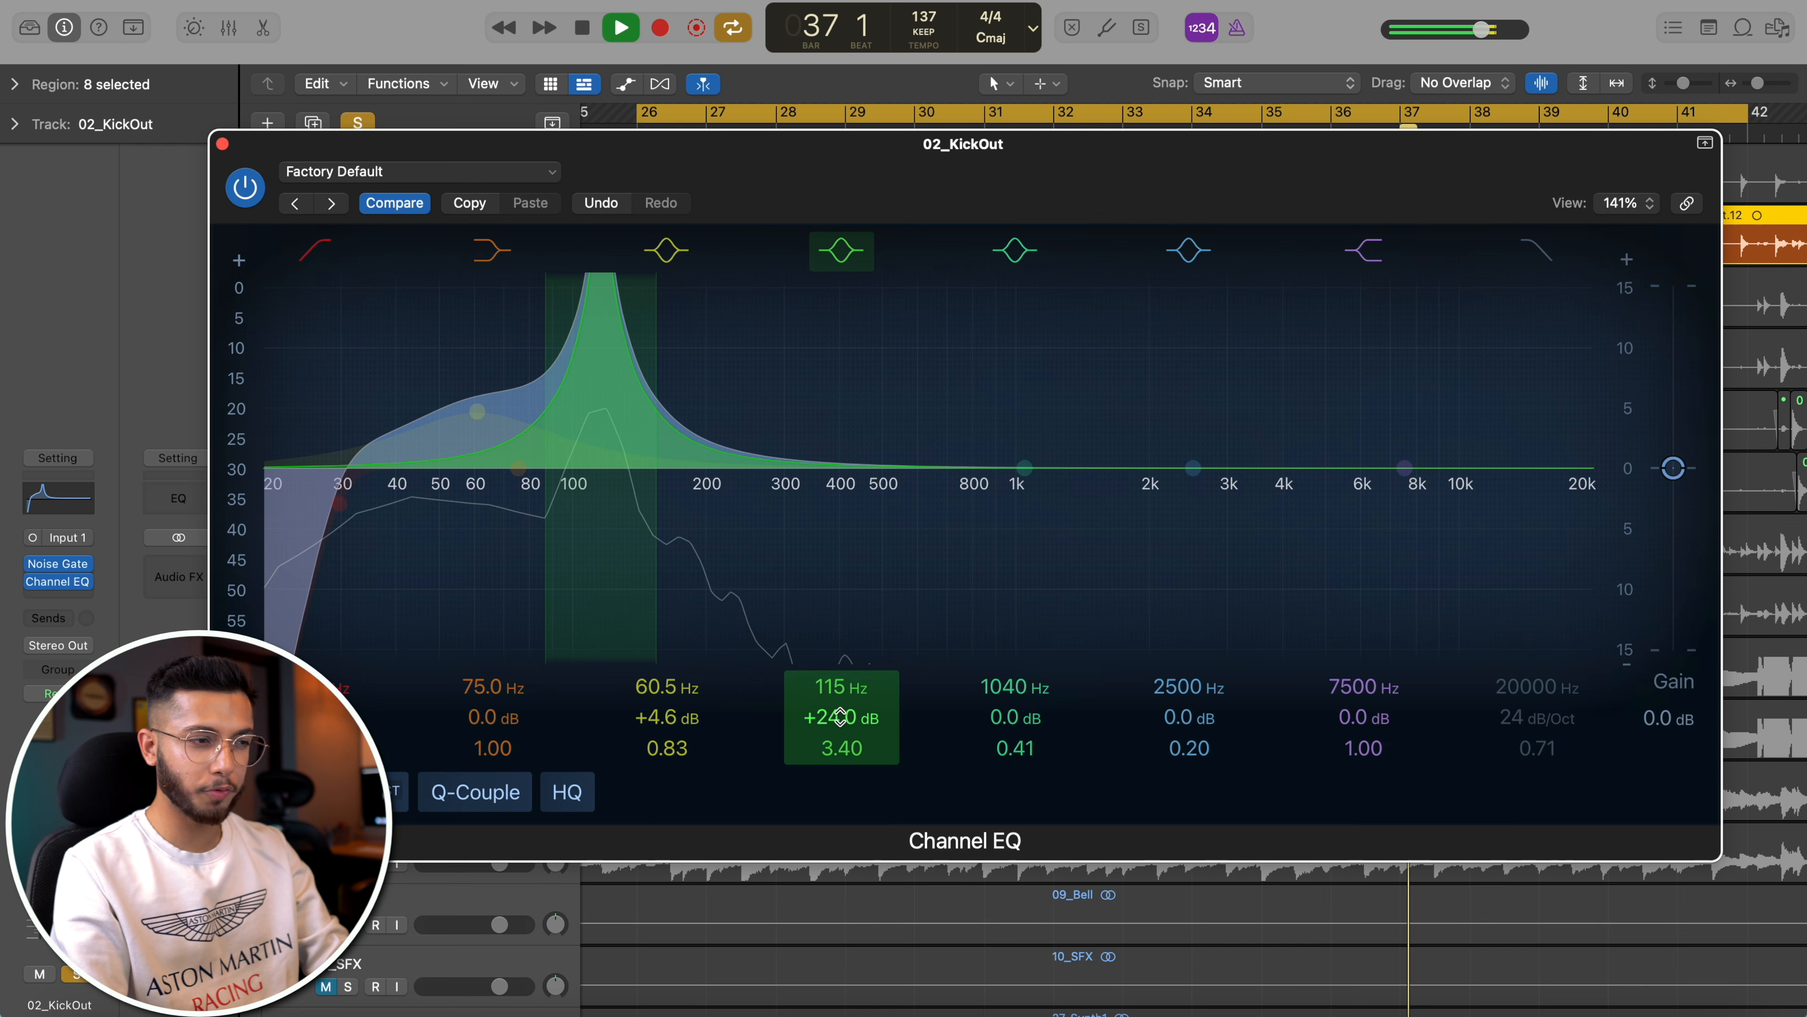
pyautogui.scroll(-8, 840, 716)
pyautogui.scroll(-10, 840, 717)
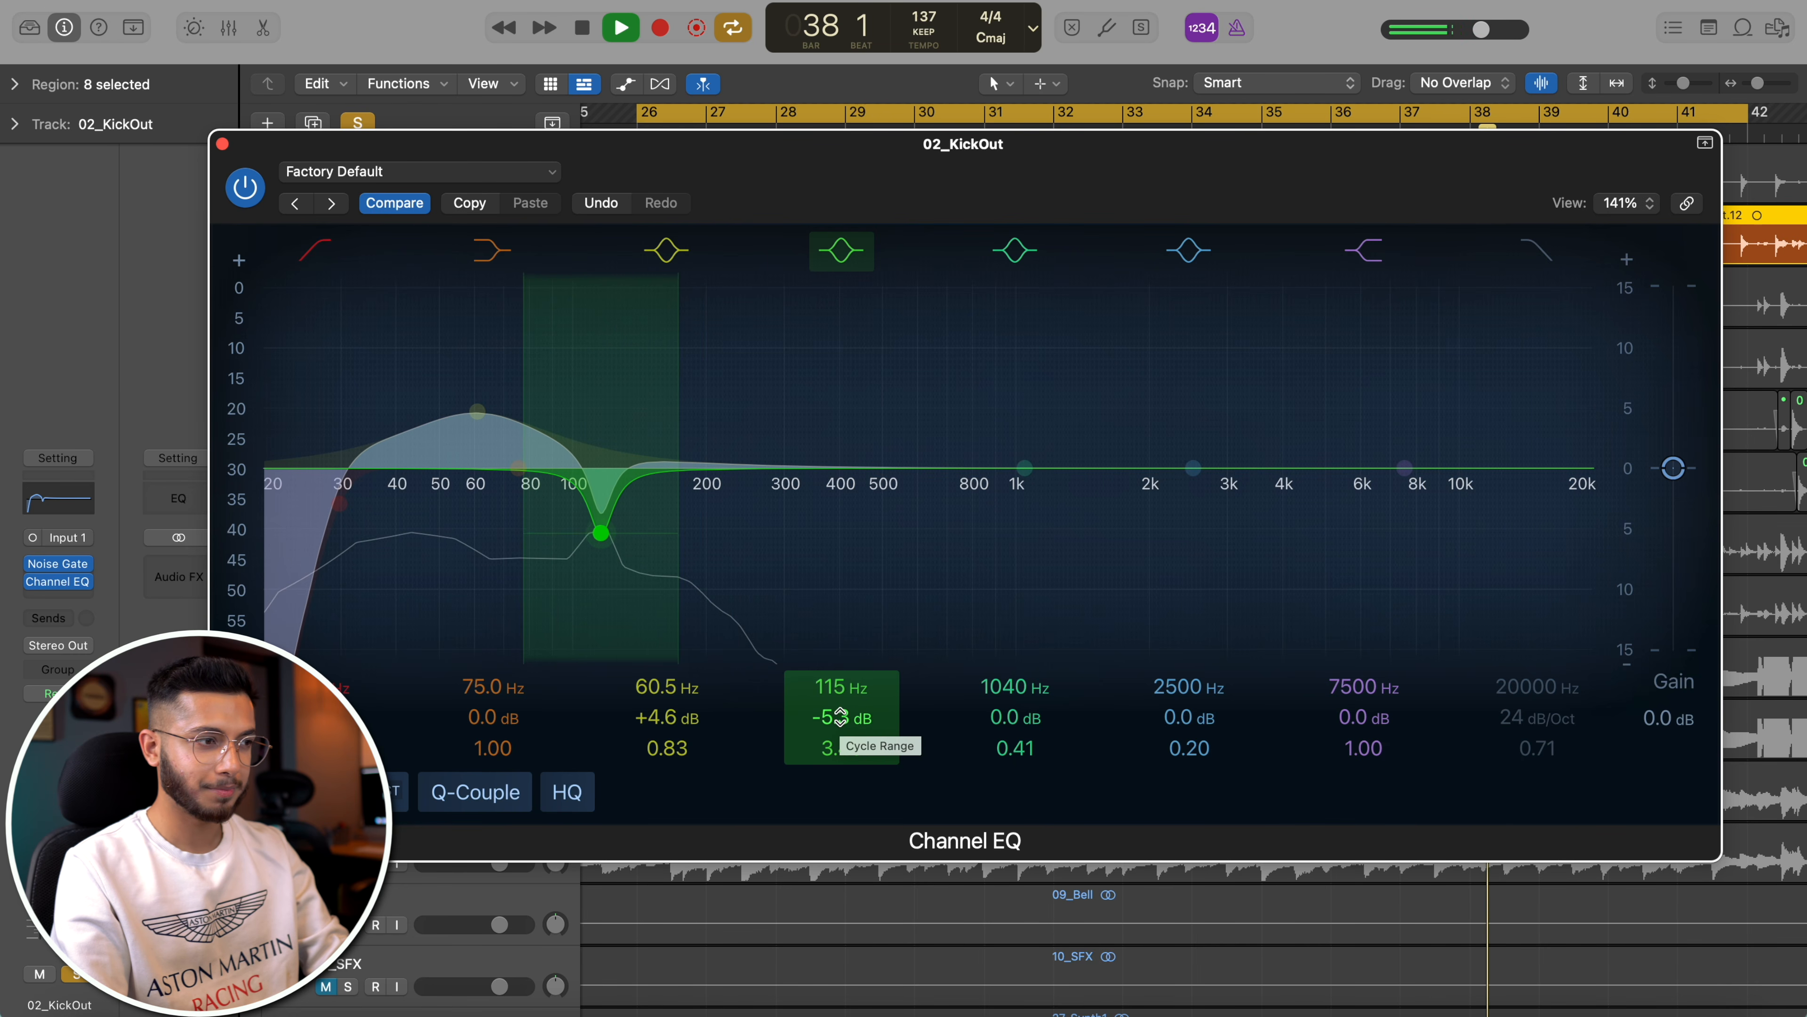
pyautogui.scroll(-2, 846, 746)
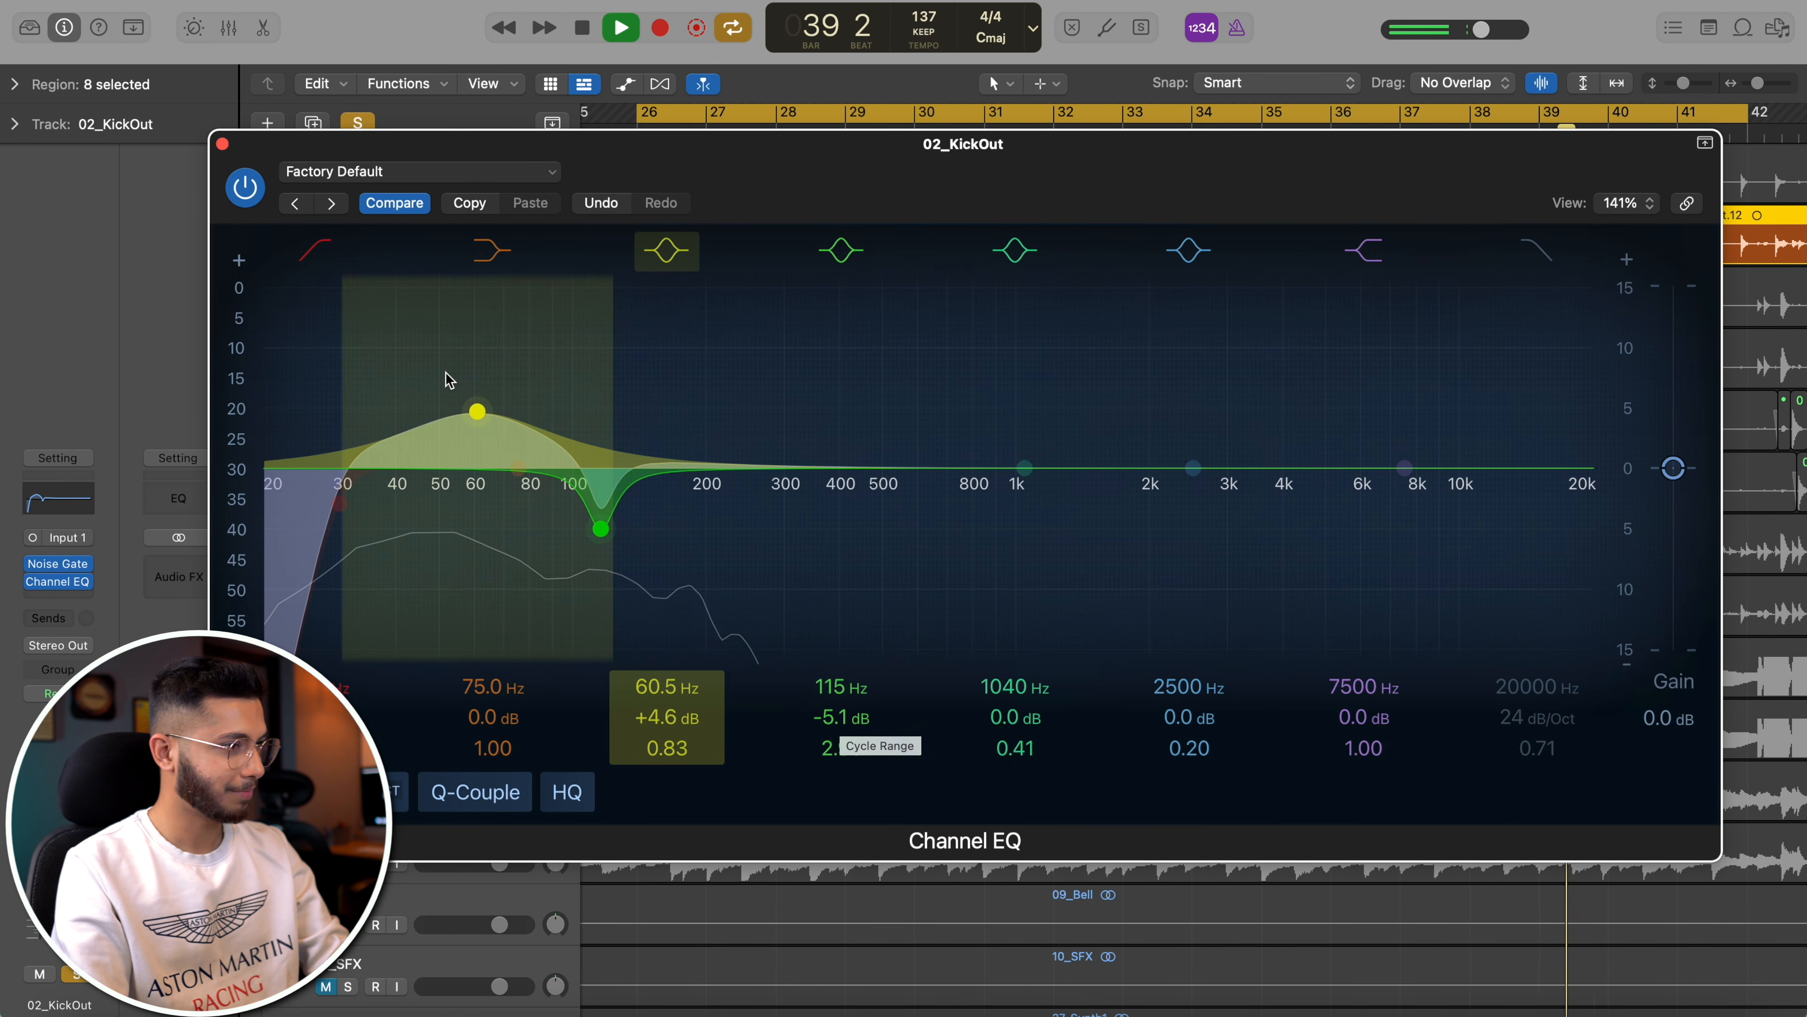
# - Add a +3.0 dB low shelf at 99 Hz and adjust the resonance cut to 113 Hz, -4.5 dB, Q 2.50
pyautogui.moveTo(510, 497); pyautogui.dragTo(568, 460)
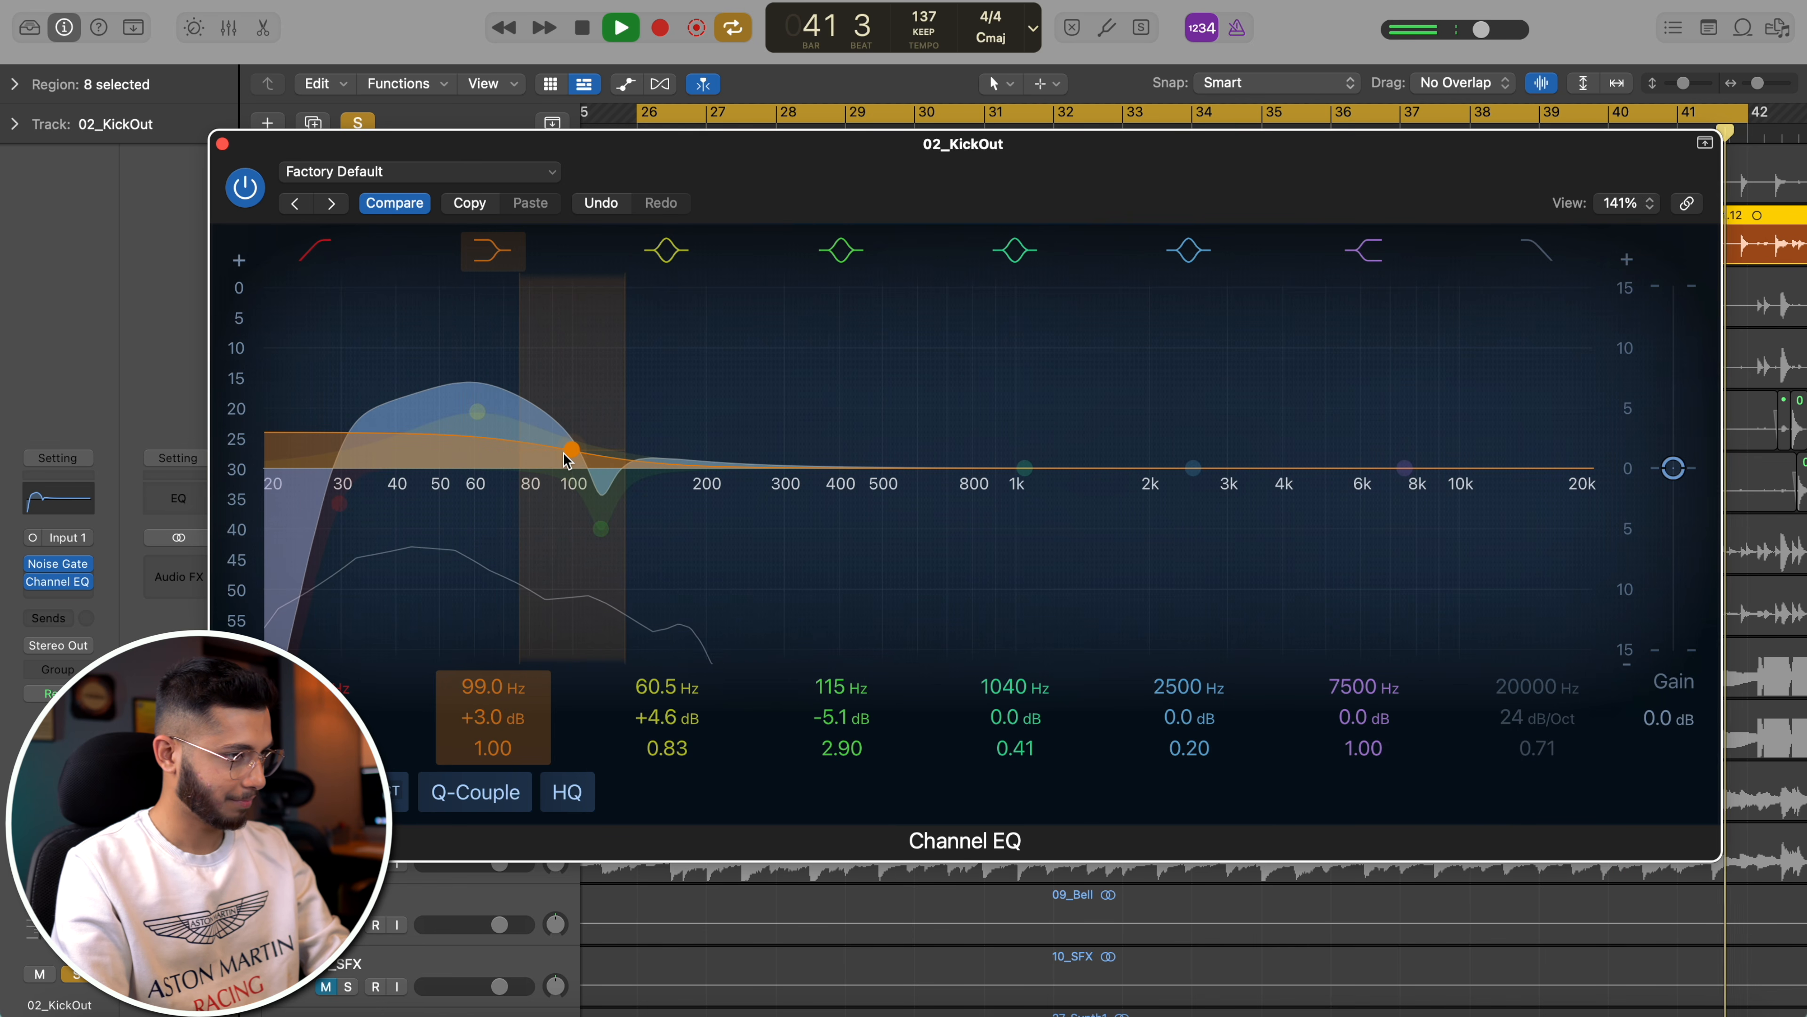
pyautogui.click(616, 540)
pyautogui.moveTo(616, 540)
pyautogui.mouseDown()
pyautogui.moveTo(617, 259)
pyautogui.moveTo(643, 264)
pyautogui.moveTo(576, 227)
pyautogui.moveTo(613, 214)
pyautogui.moveTo(616, 519)
pyautogui.mouseUp()
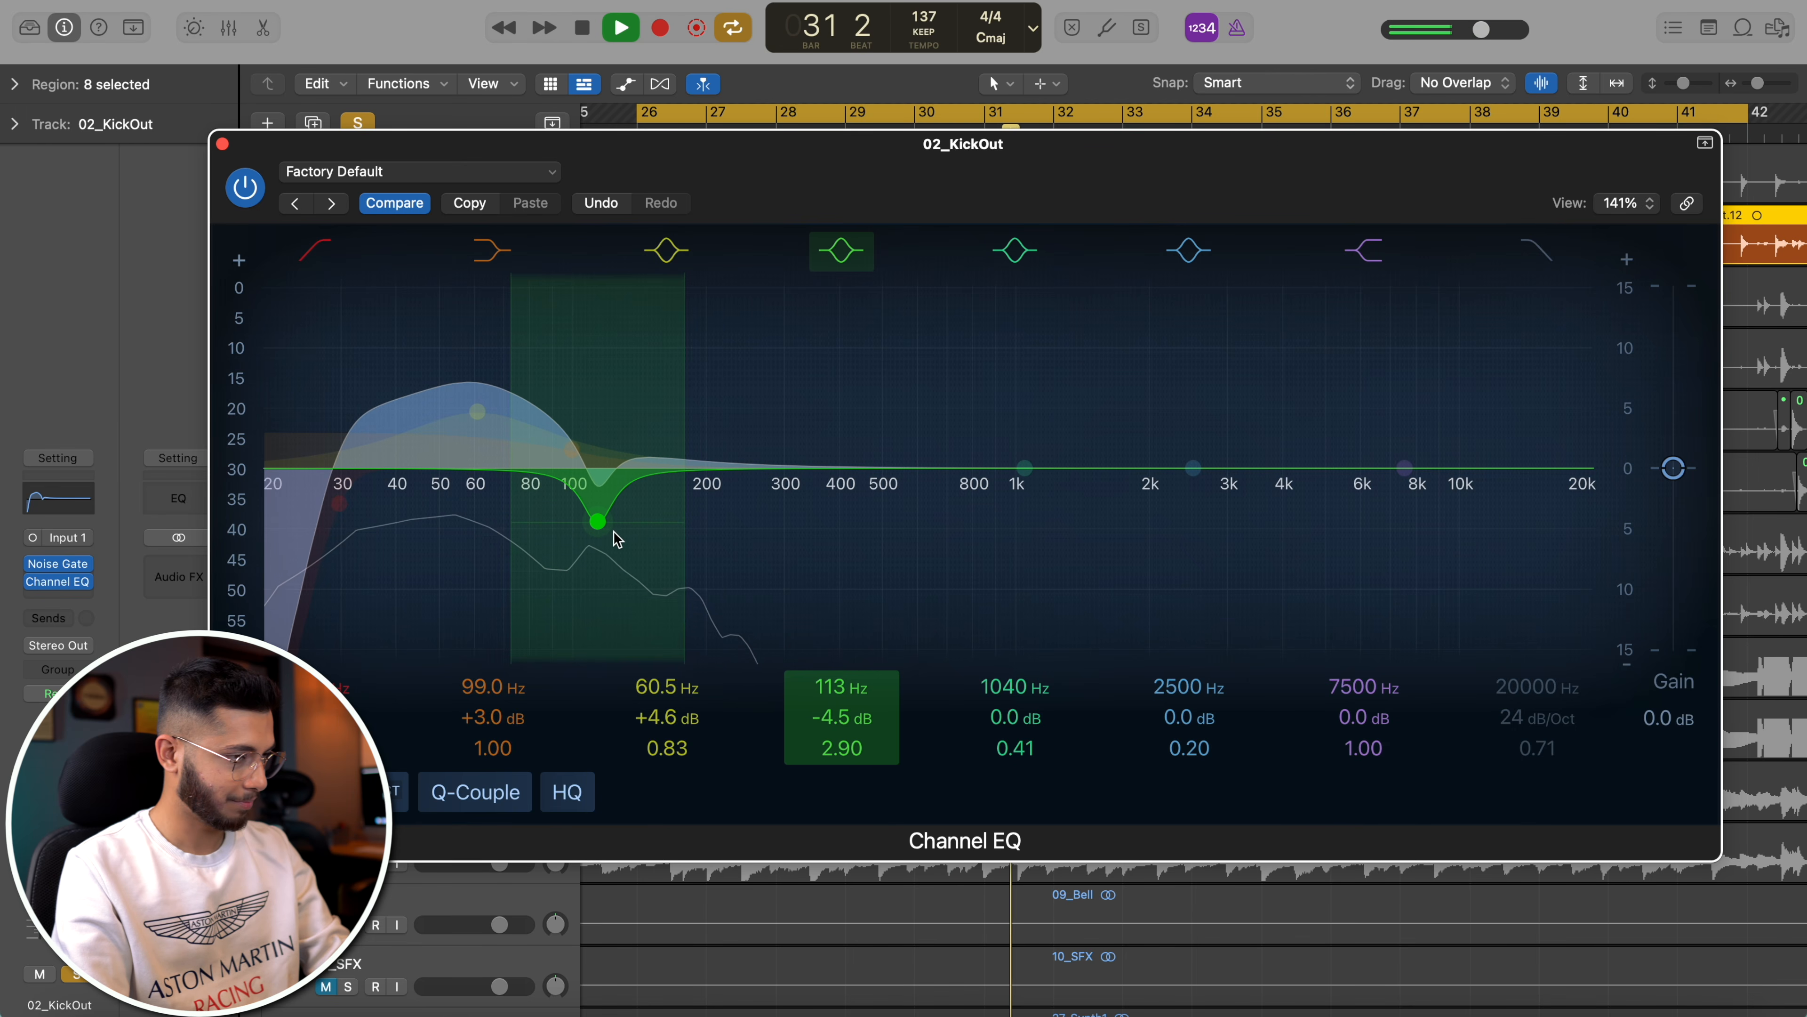
pyautogui.scroll(-2, 615, 531)
# - Add a high shelf of +5.1 dB at 2880 Hz to the 02_KickOut EQ
pyautogui.click(1005, 513)
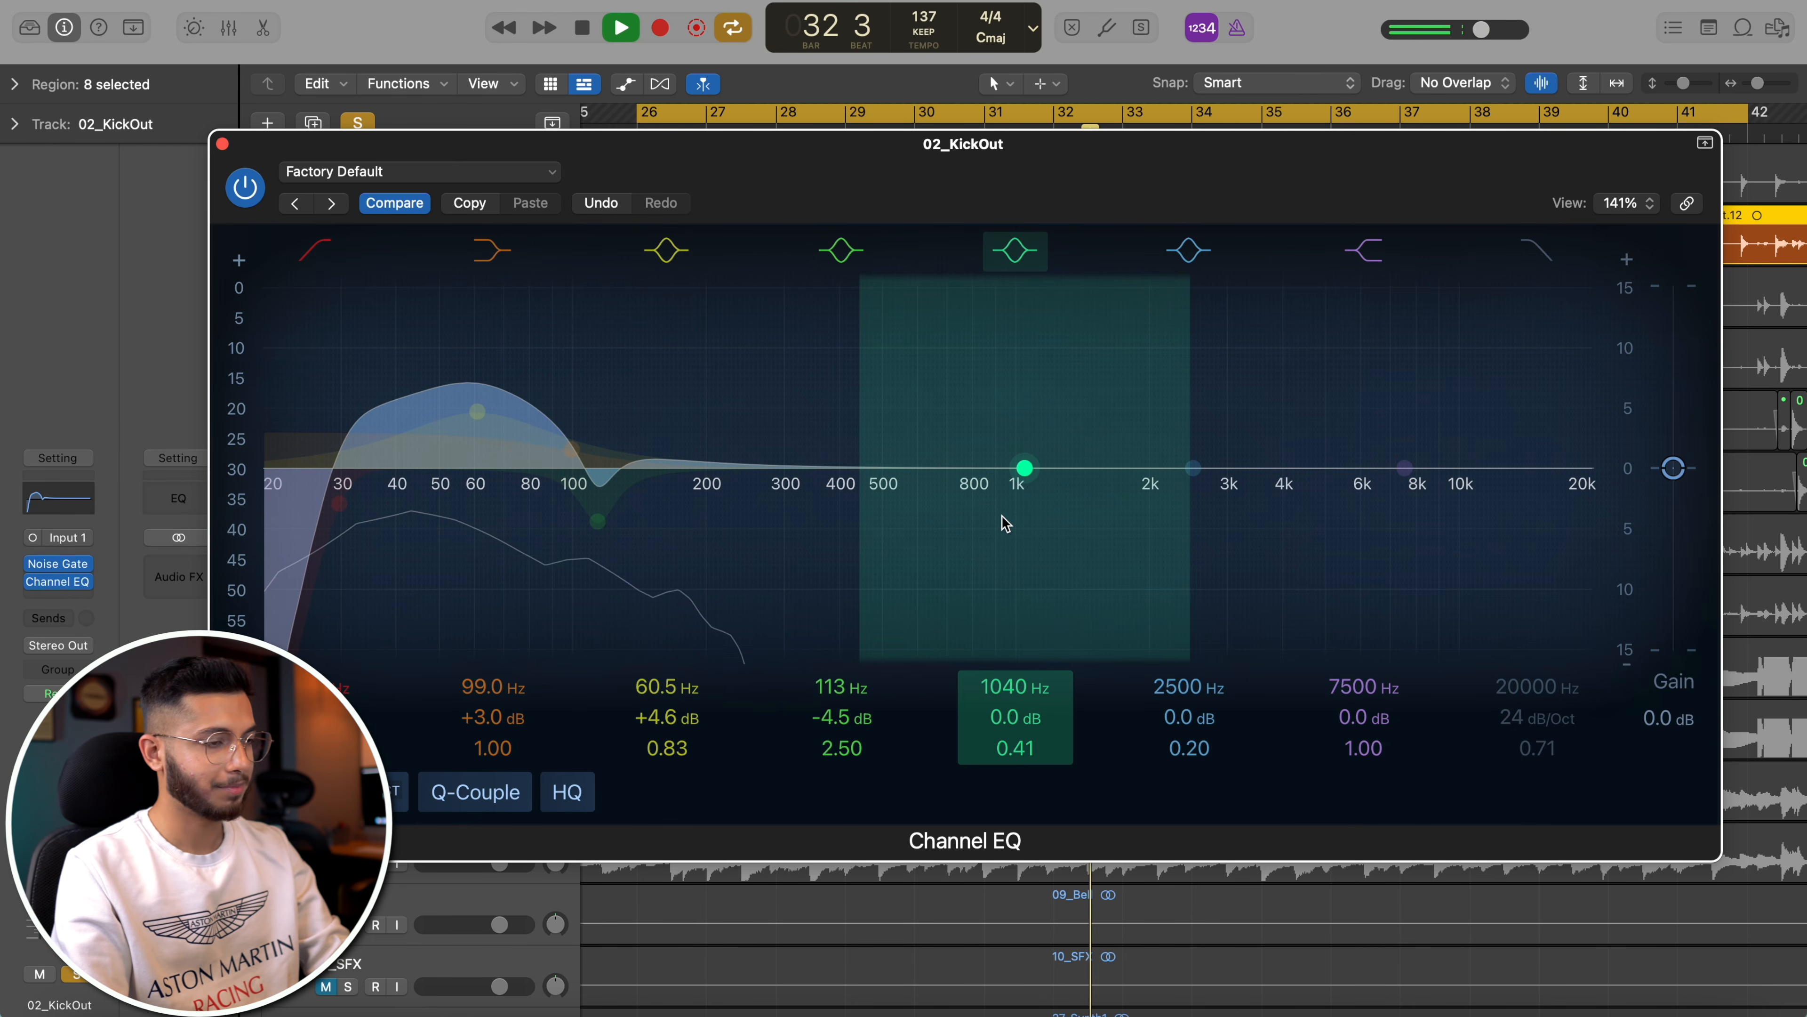
pyautogui.moveTo(1404, 468); pyautogui.dragTo(1234, 442)
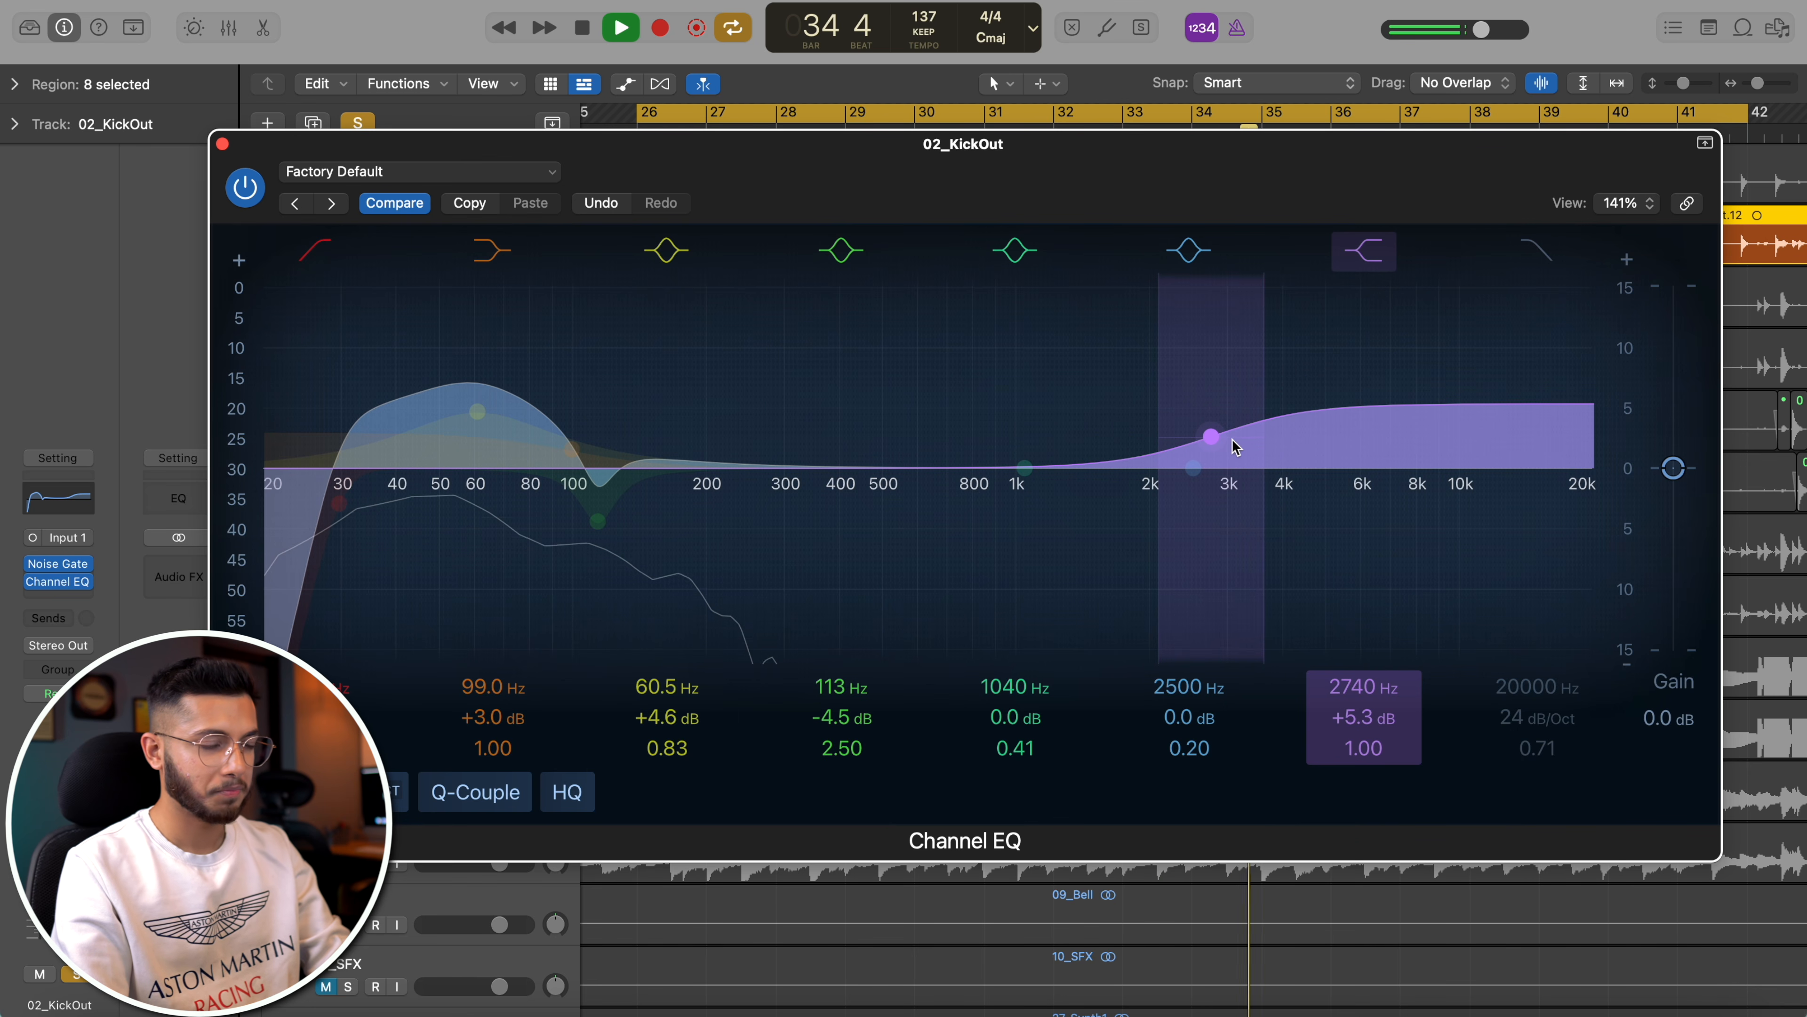
pyautogui.click(1022, 470)
pyautogui.moveTo(1212, 436); pyautogui.dragTo(1243, 399)
# - Compare 02_KickOut with the EQ bypassed and active, then set the 60.5 Hz boost to +4.0 dB with Q 1.40 and close the EQ
pyautogui.click(245, 189)
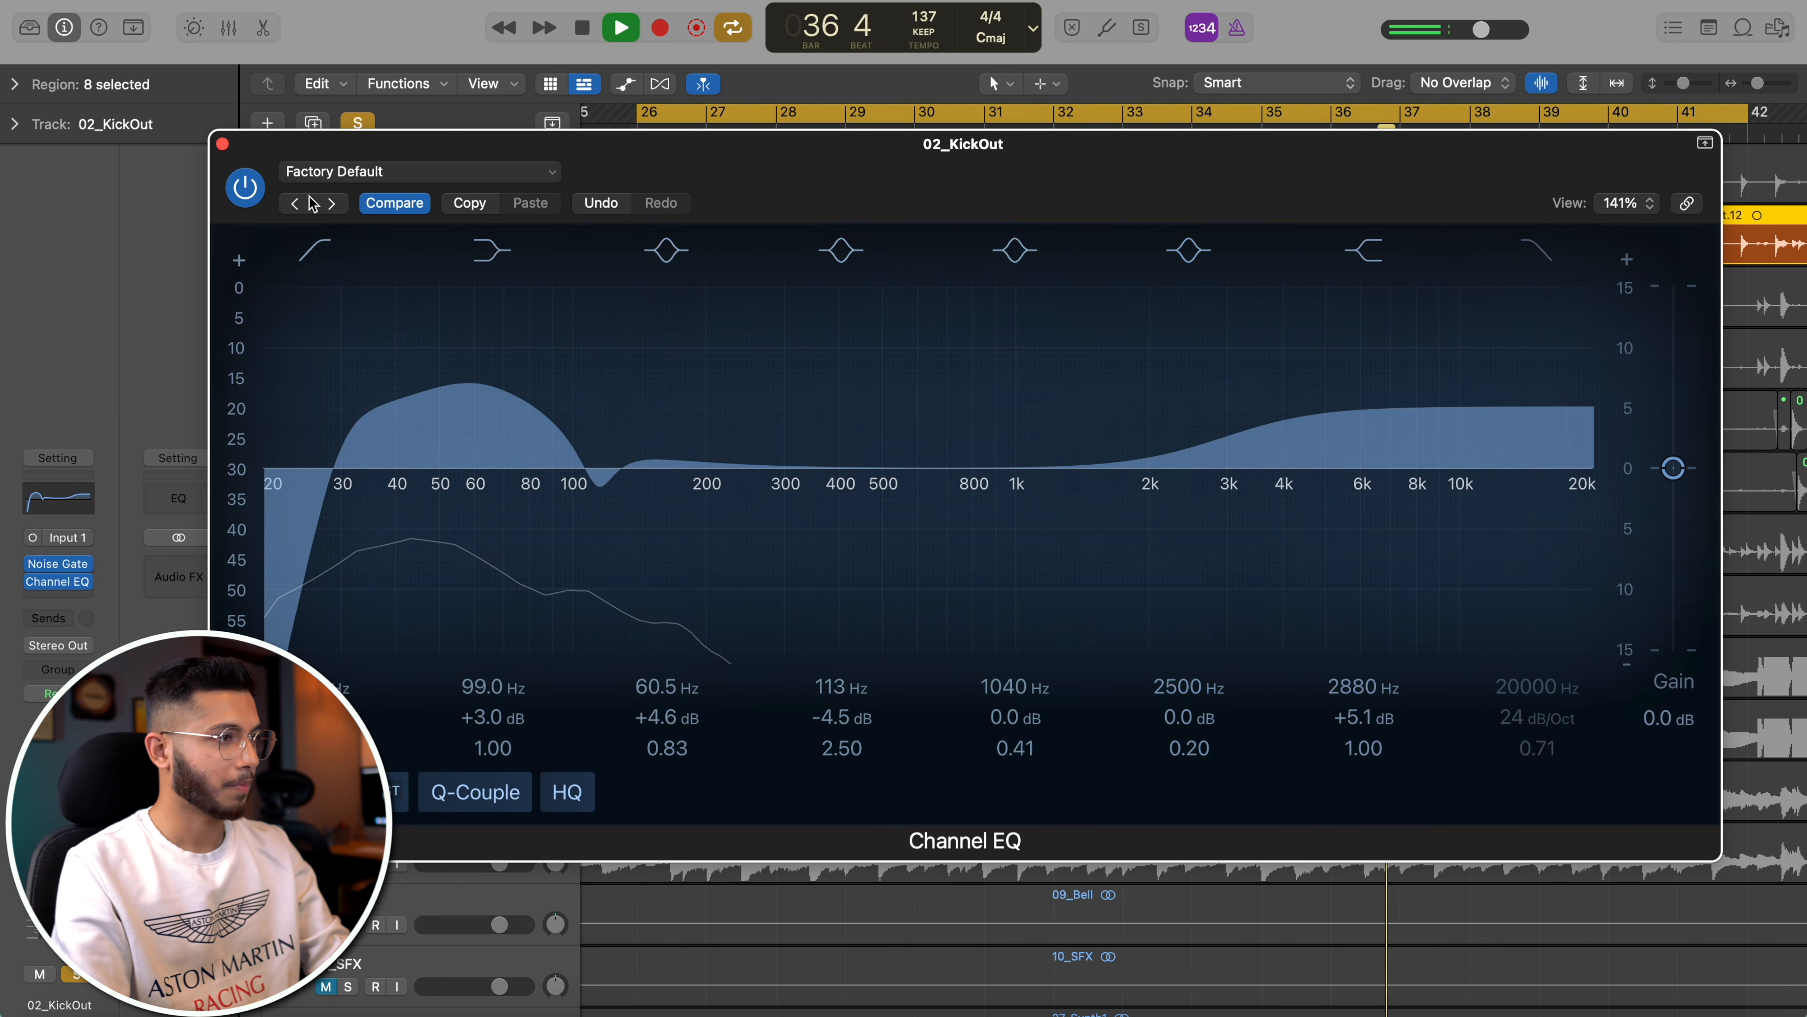
pyautogui.click(246, 189)
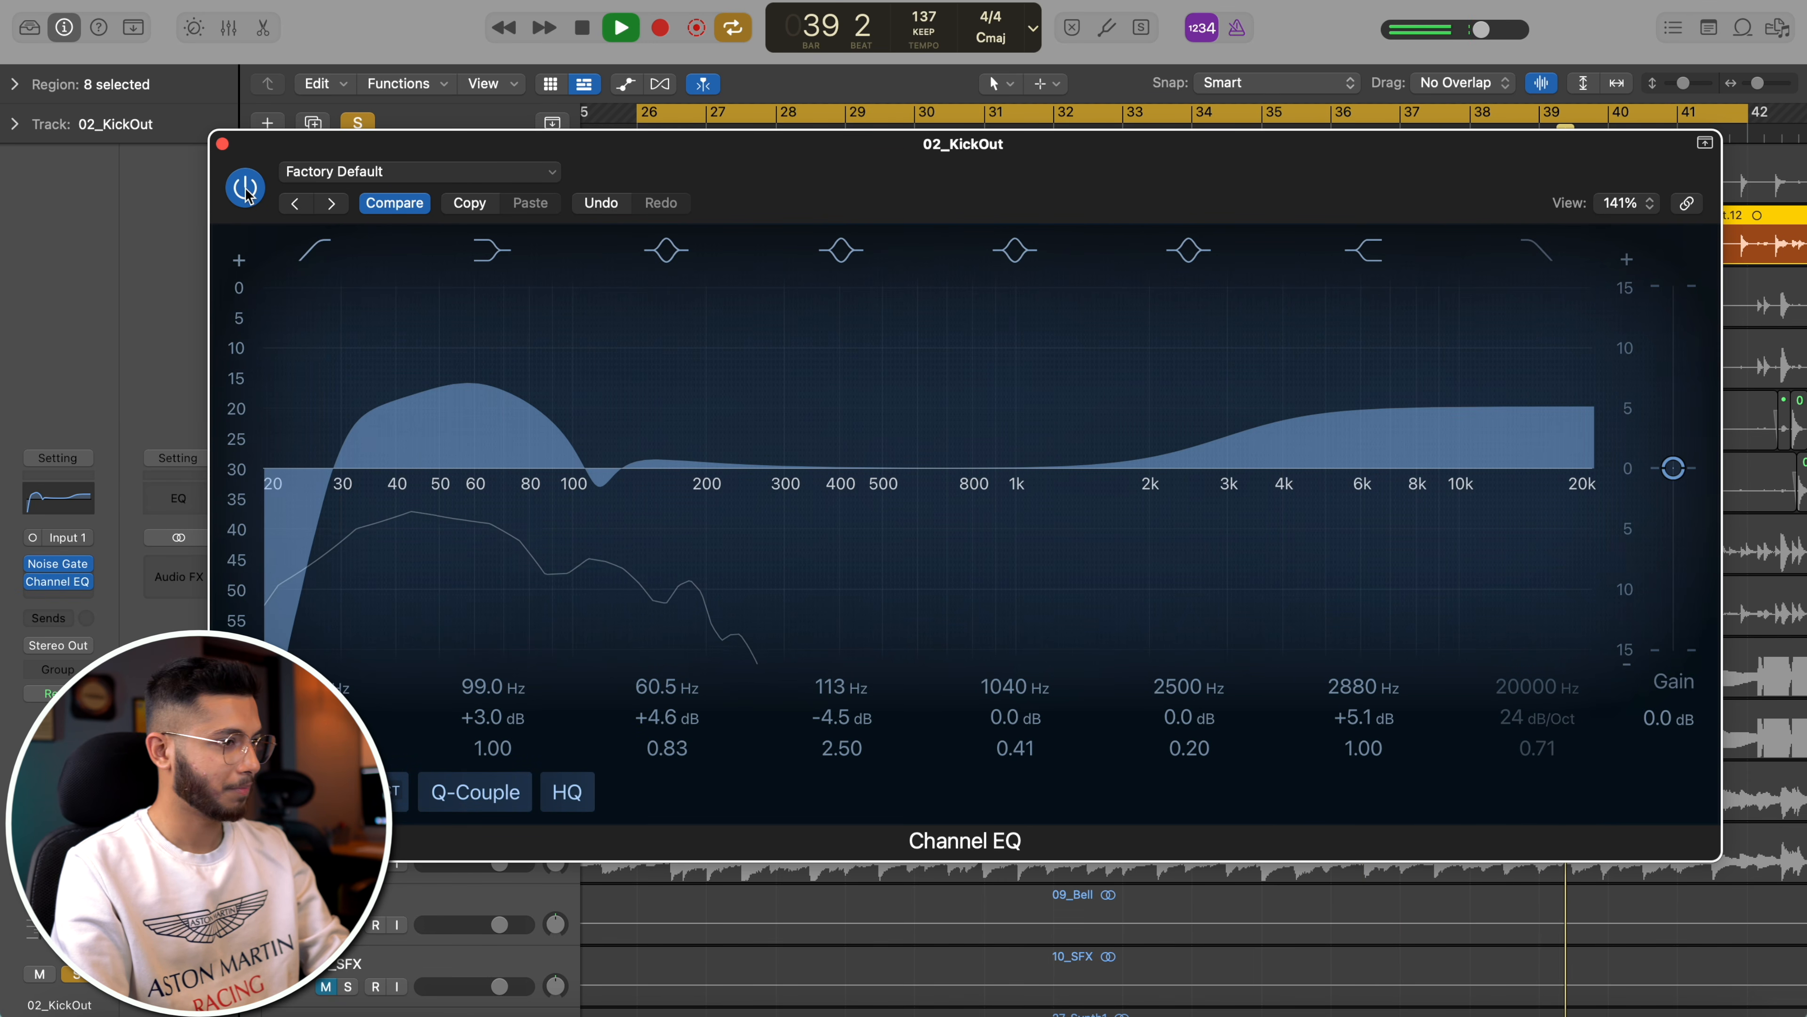
pyautogui.moveTo(486, 384); pyautogui.dragTo(487, 391)
pyautogui.scroll(2, 486, 391)
pyautogui.scroll(3, 487, 398)
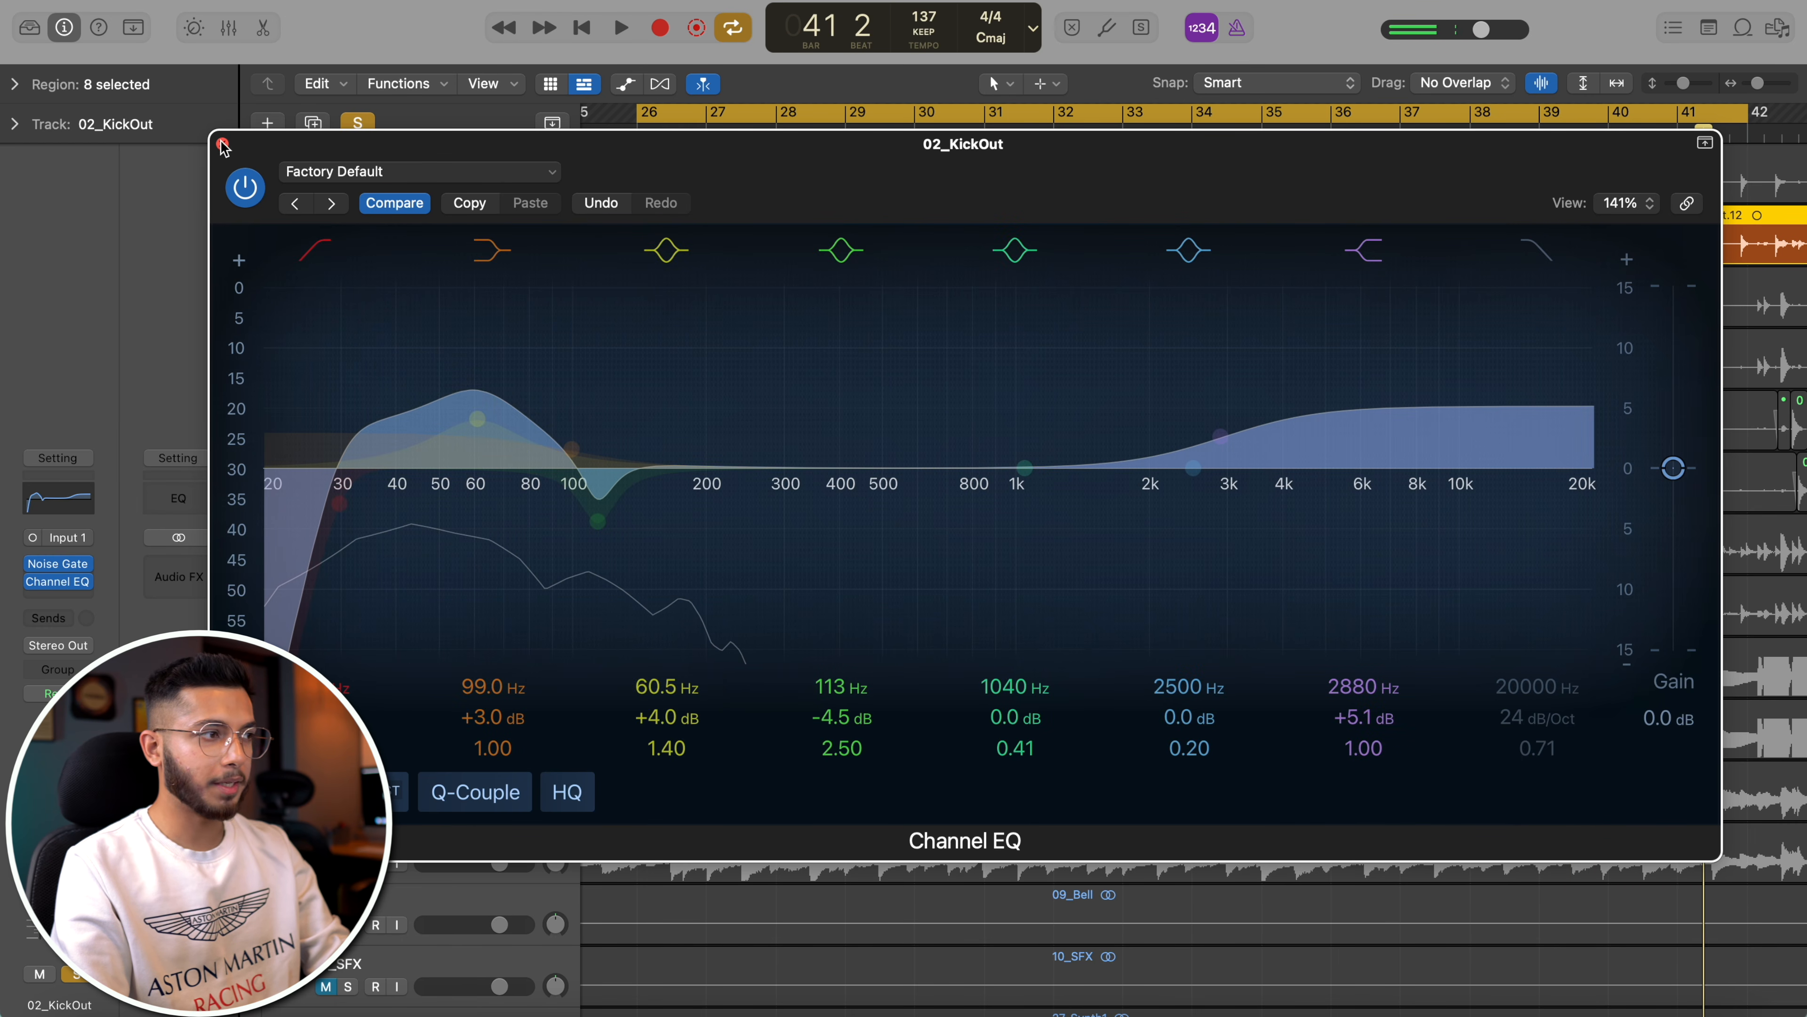
pyautogui.click(222, 146)
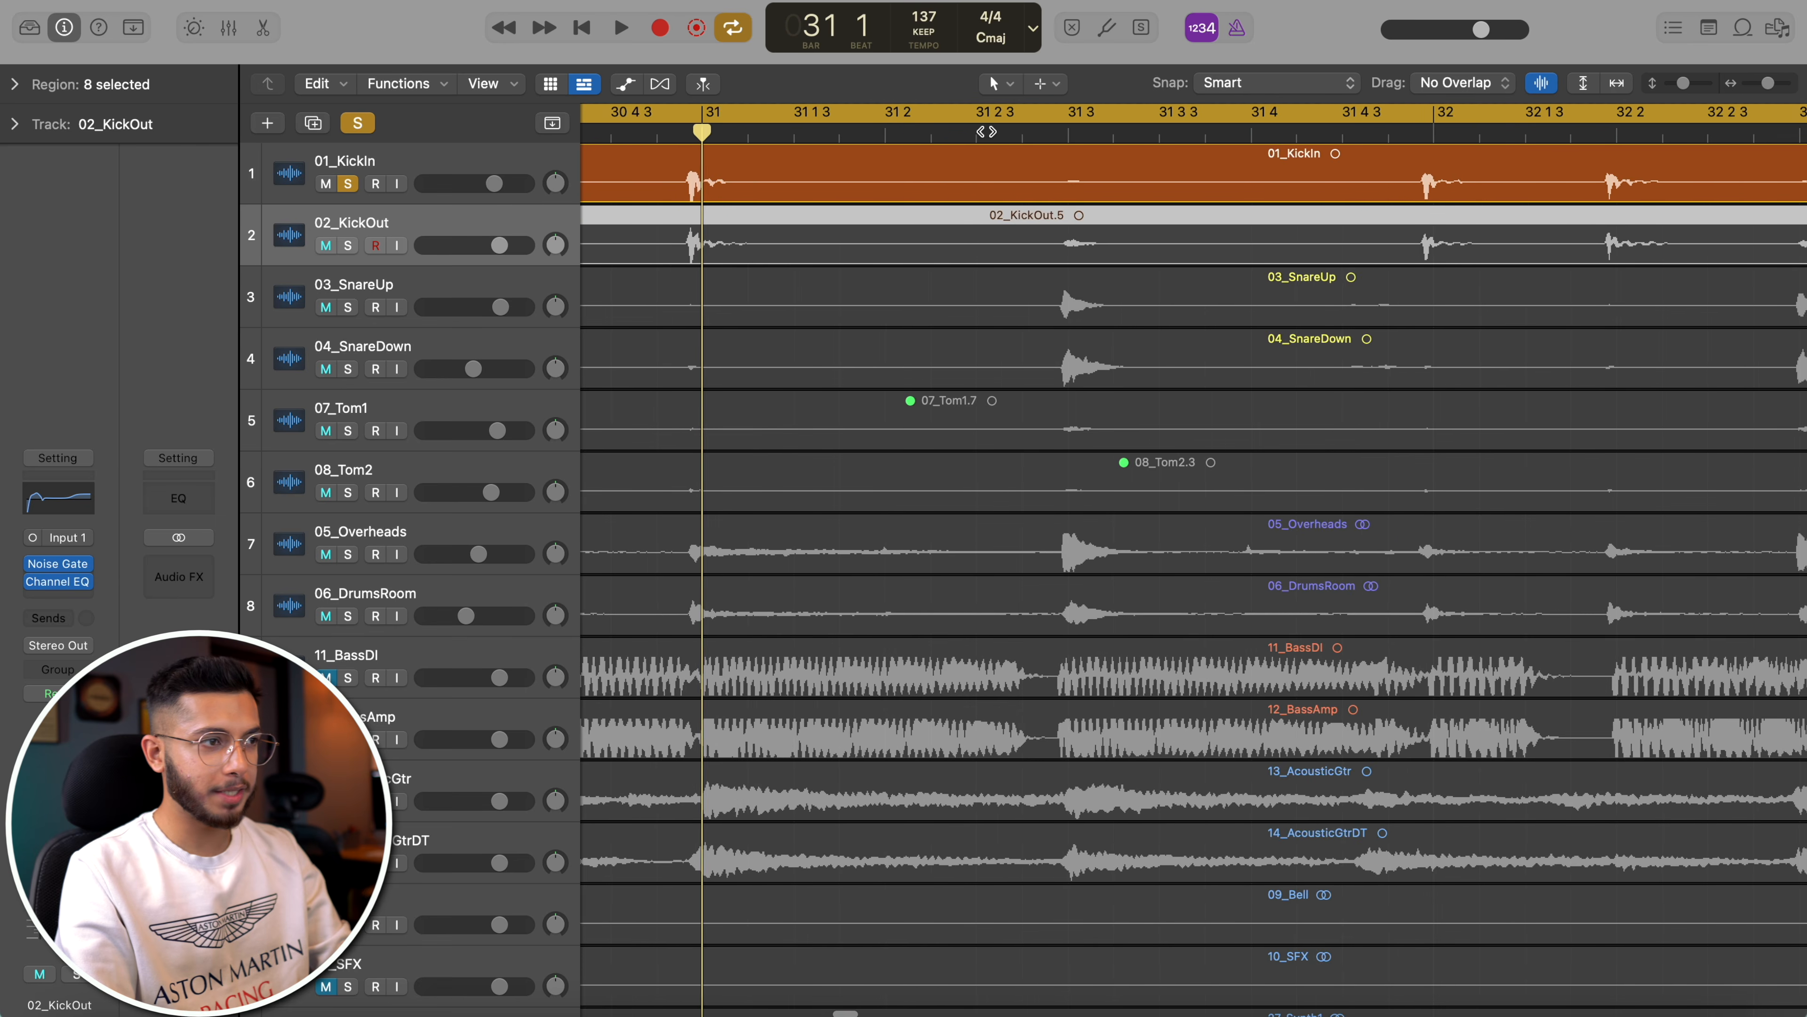
# - Insert a Channel EQ on the soloed 01_KickIn track
pyautogui.hscroll(-2, 987, 131)
pyautogui.scroll(15, 987, 132)
pyautogui.hscroll(-6, 987, 132)
pyautogui.click(834, 194)
pyautogui.moveTo(834, 194); pyautogui.dragTo(961, 338)
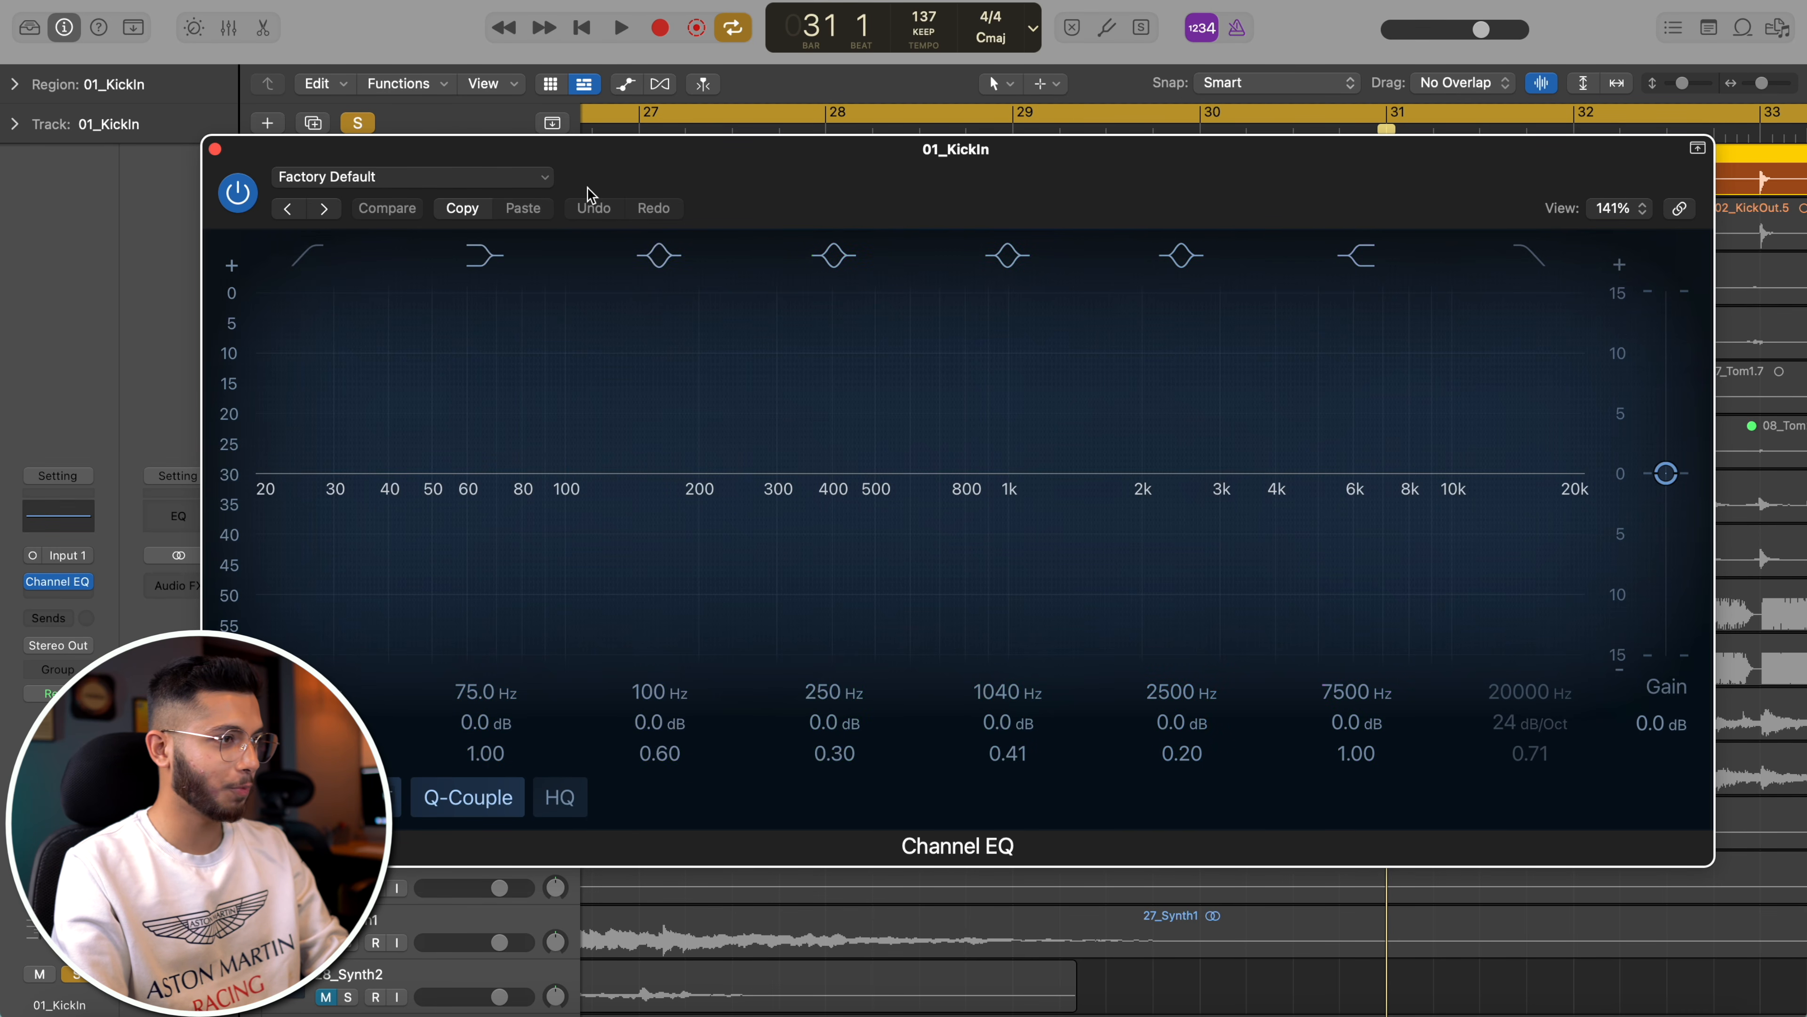
# - During playback, high-pass 01_KickIn just above 30 Hz and boost 63.5 Hz by 4.2 dB with a Q of 1.40
pyautogui.press('space')
pyautogui.click(285, 272)
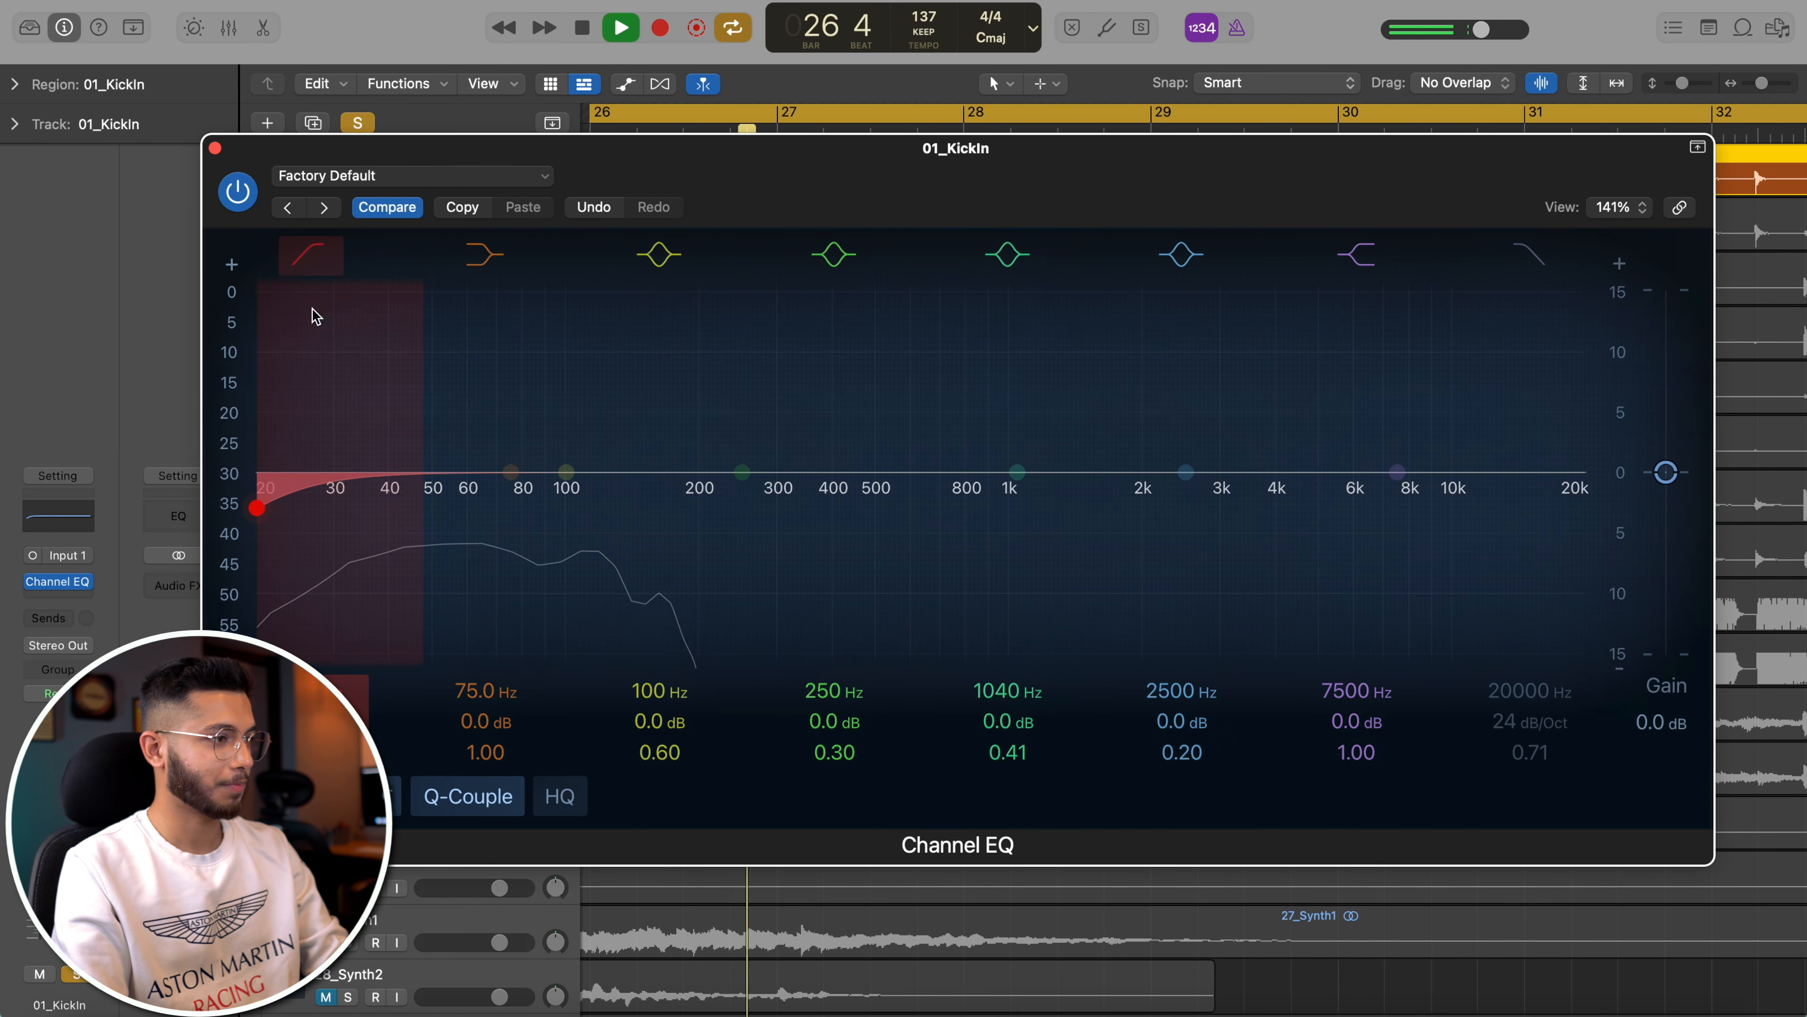
pyautogui.moveTo(257, 507); pyautogui.dragTo(257, 438)
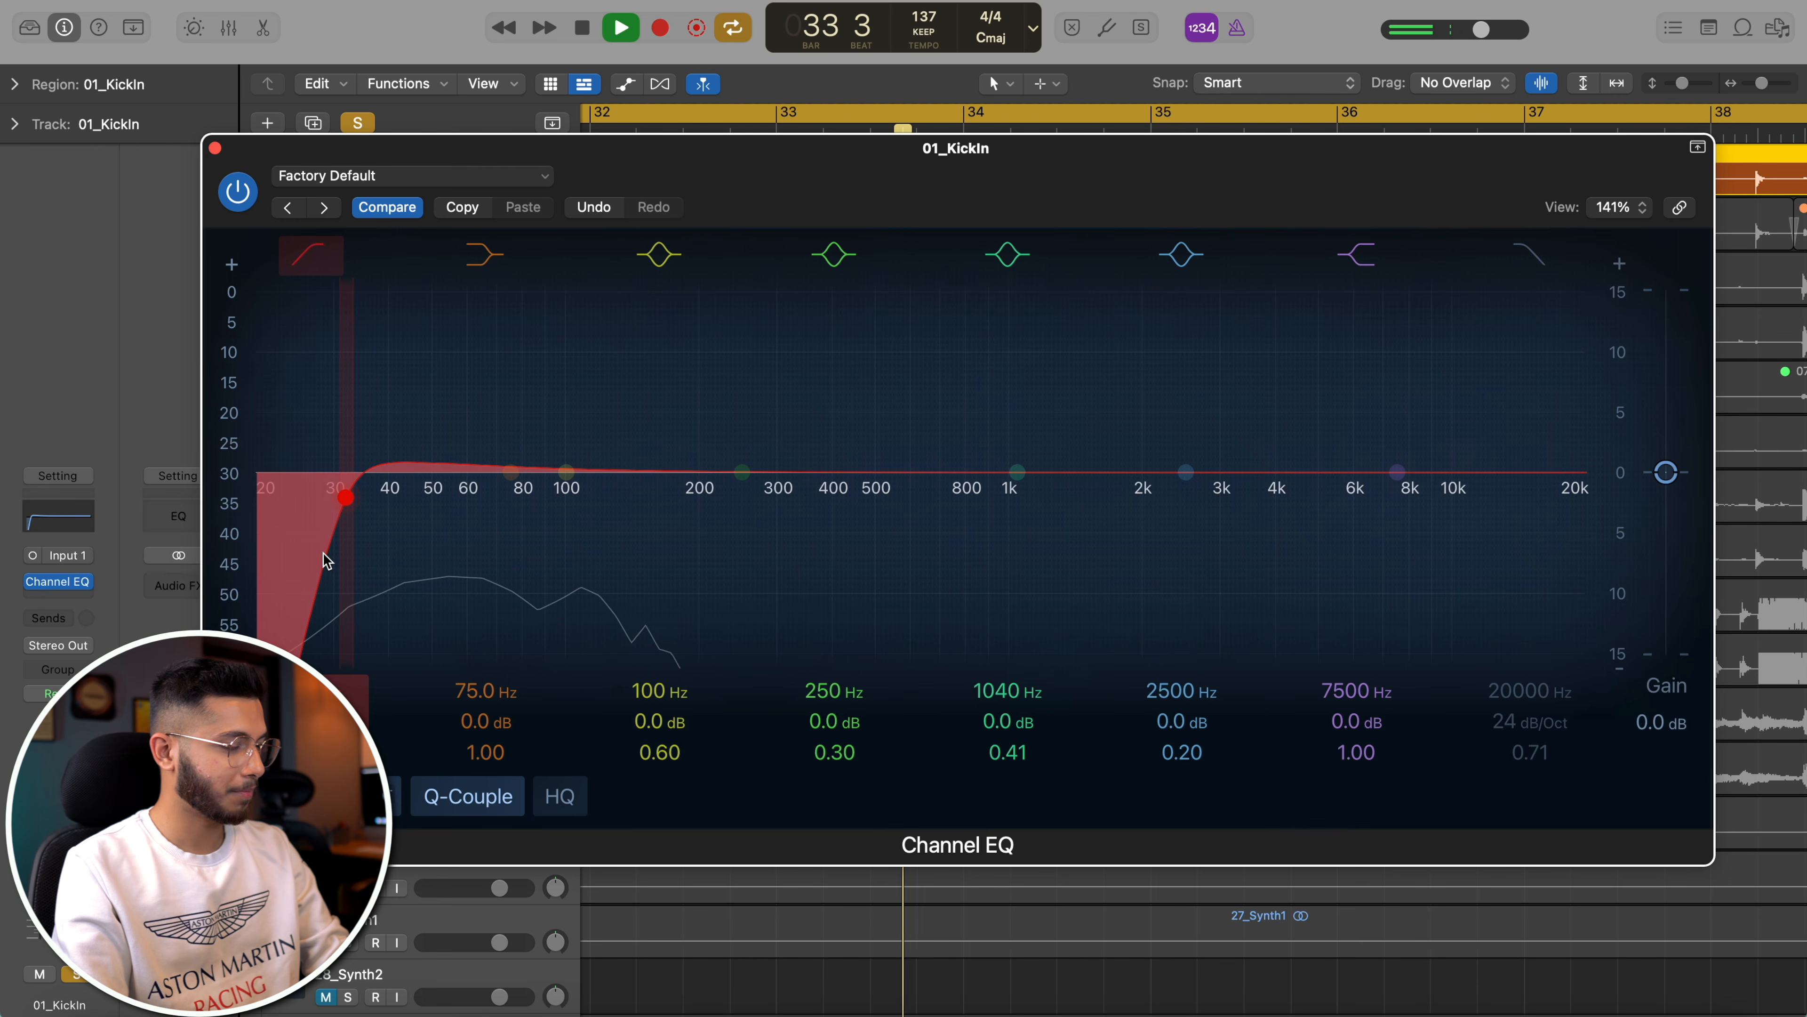
pyautogui.moveTo(623, 456); pyautogui.dragTo(536, 420)
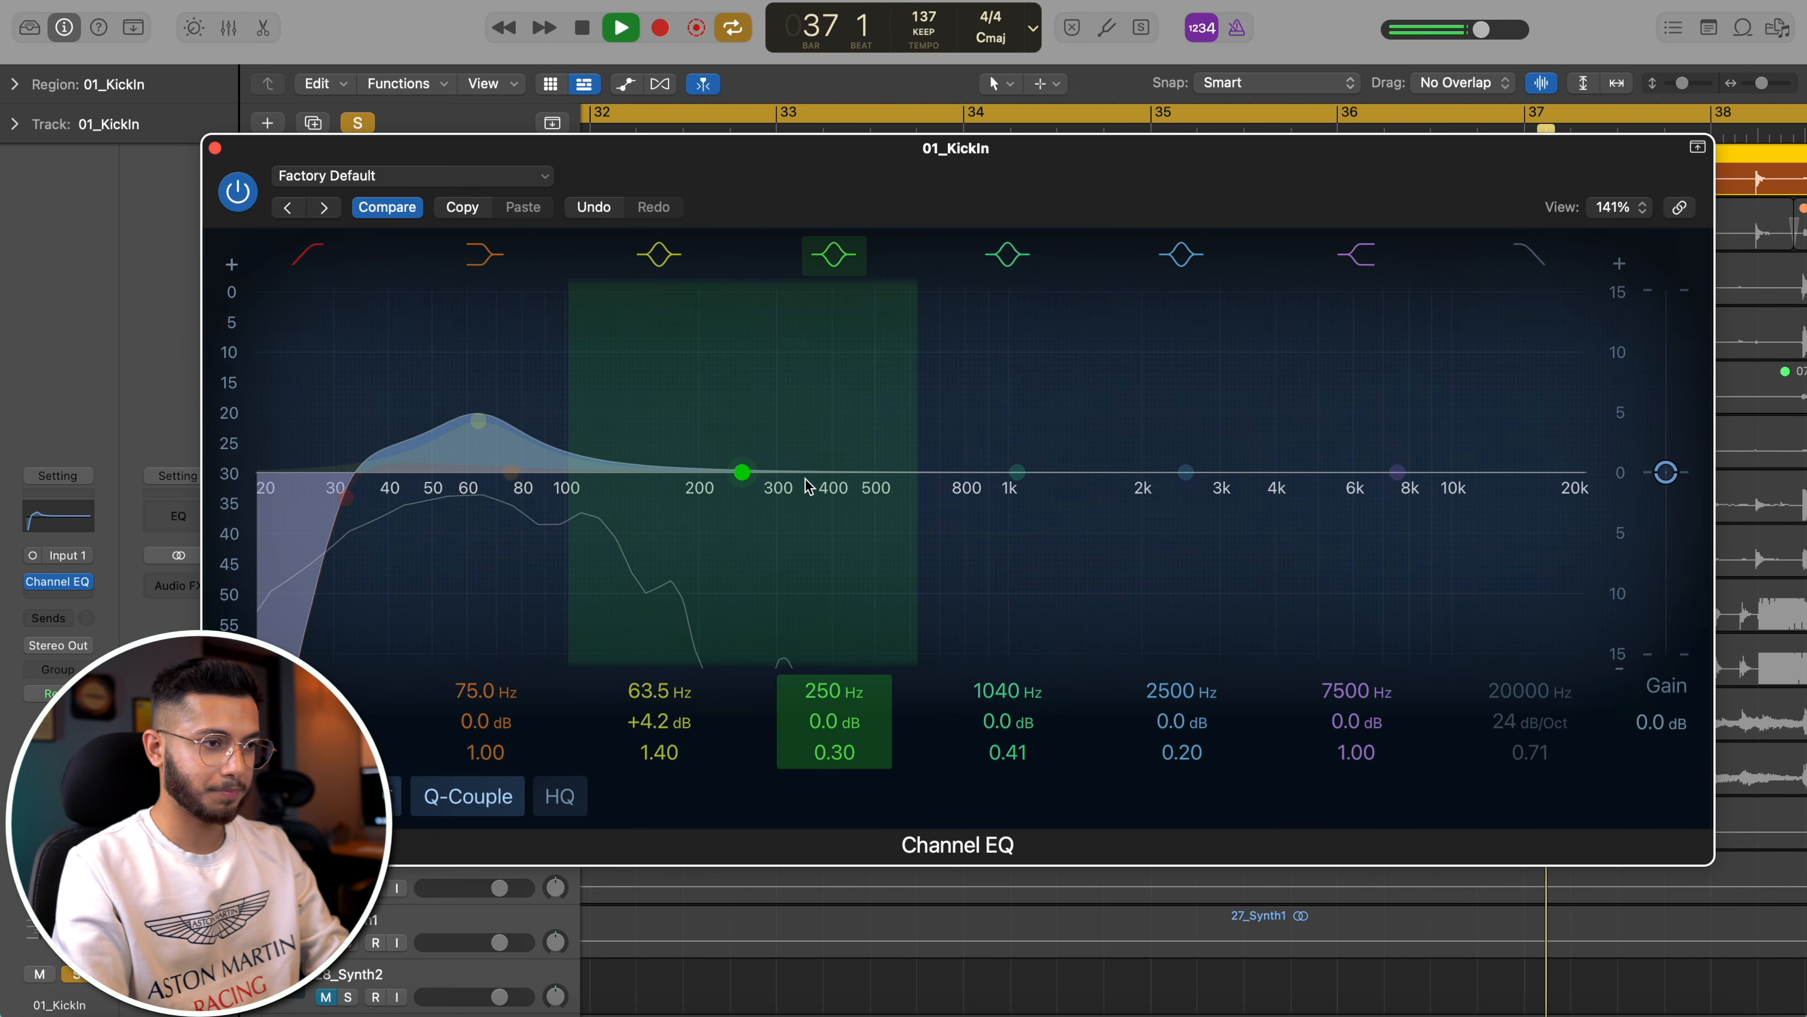
# - On the 01_KickIn EQ, boost 2120 Hz by 4.0 dB with Q 0.75 and add a 3.9 dB high shelf at 5200 Hz
pyautogui.moveTo(1225, 454); pyautogui.dragTo(1198, 371)
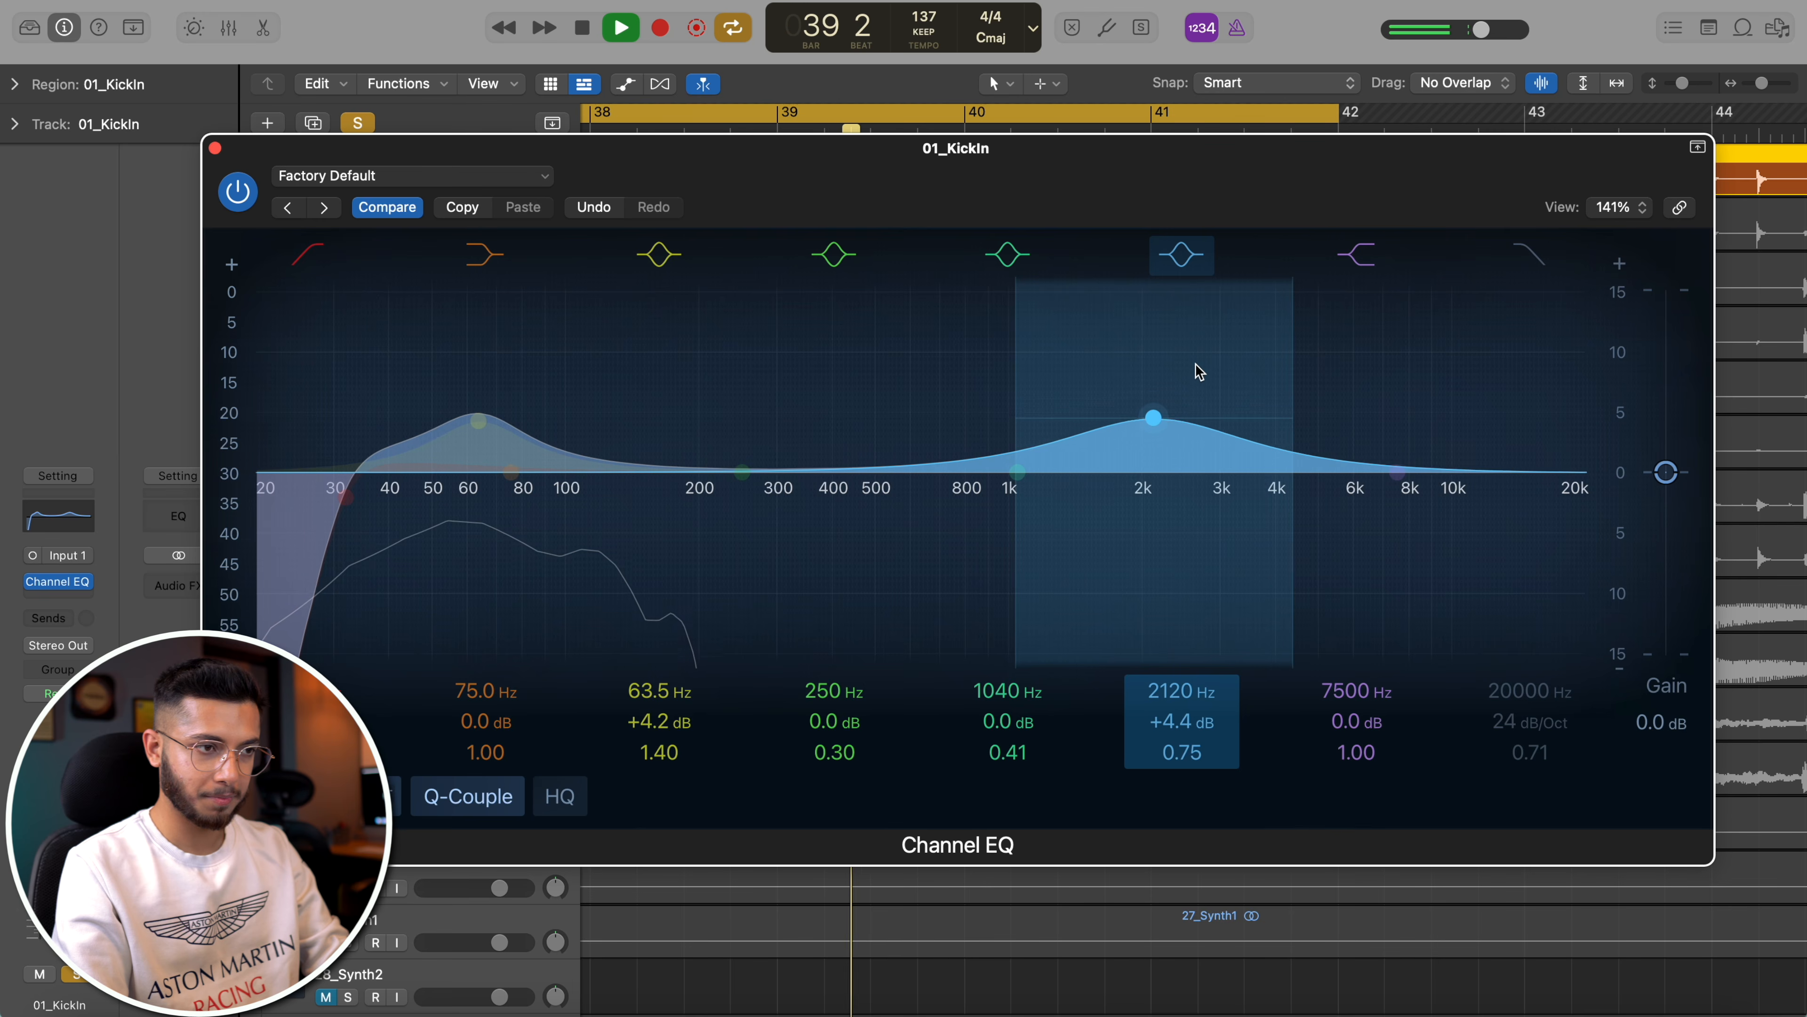
pyautogui.moveTo(1451, 436); pyautogui.dragTo(1376, 444)
pyautogui.moveTo(906, 195)
pyautogui.mouseDown()
pyautogui.moveTo(879, 477)
pyautogui.moveTo(923, 212)
pyautogui.mouseUp()
# - Sweep a narrow boost through the 01_KickIn low mids, then cut 117 Hz by 3.4 dB with a Q of 2.00
pyautogui.moveTo(788, 558); pyautogui.dragTo(629, 186)
pyautogui.scroll(10, 747, 317)
pyautogui.scroll(-5, 748, 334)
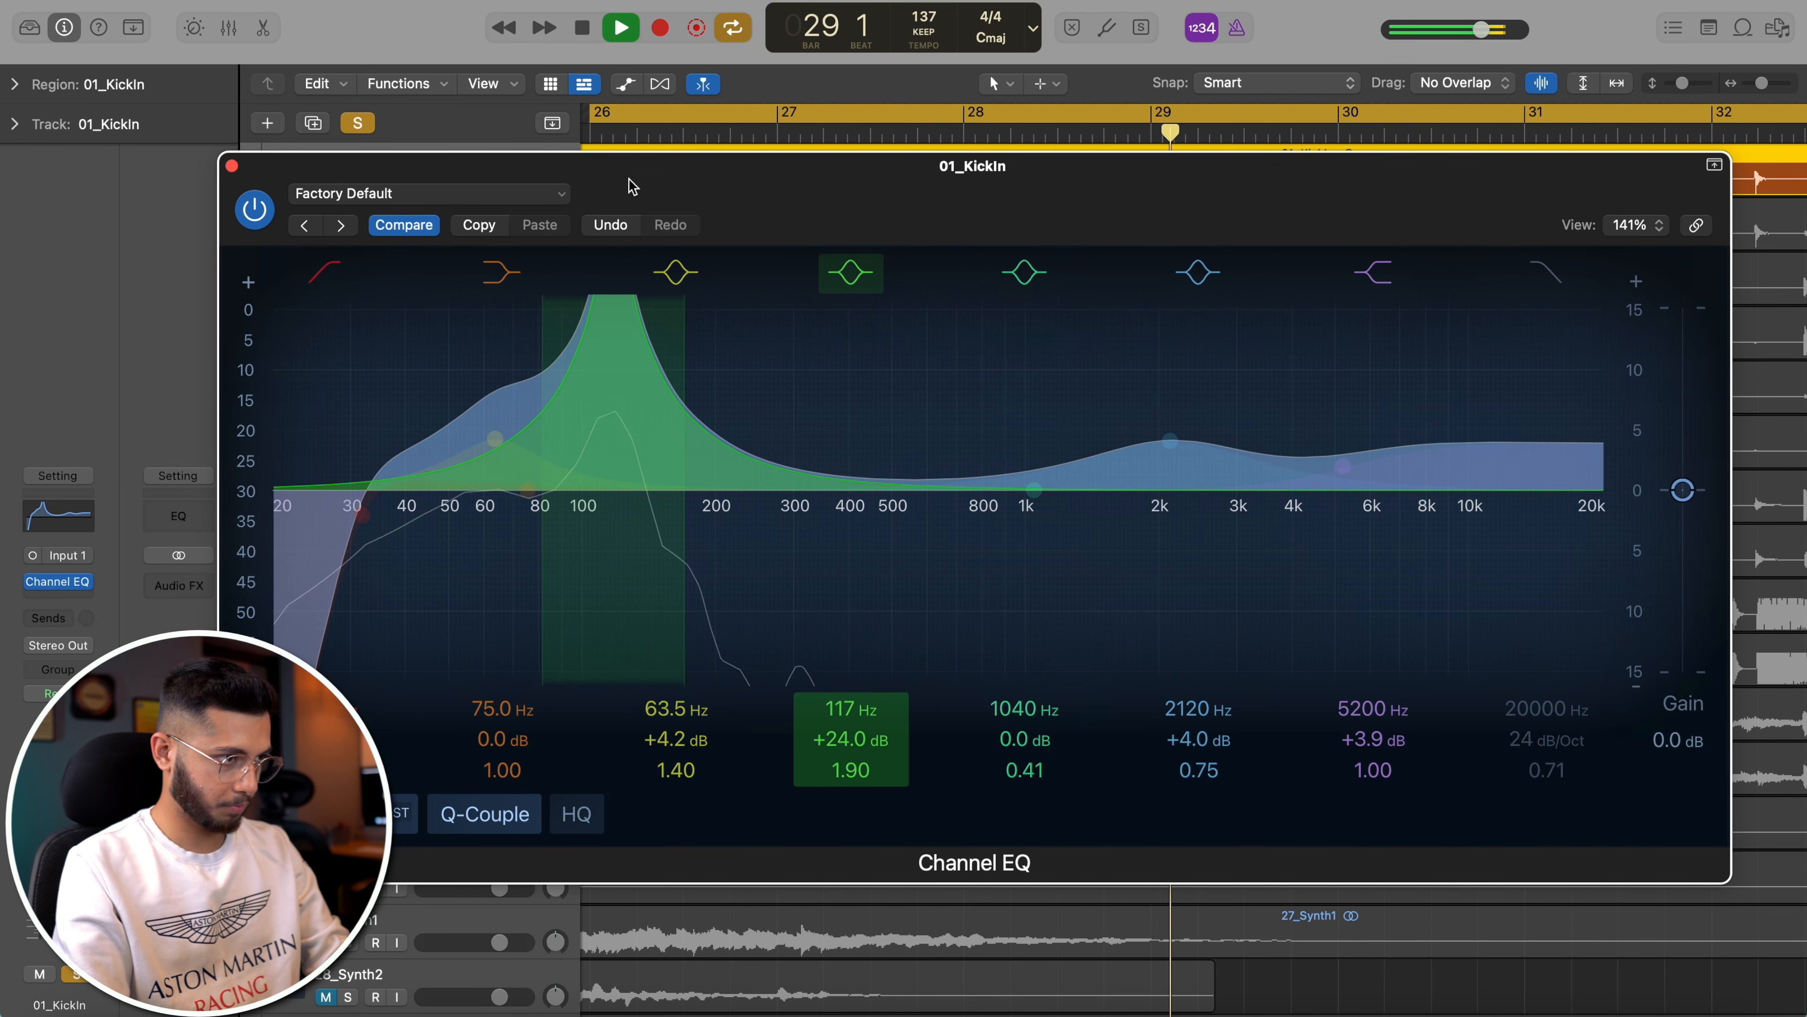
pyautogui.moveTo(851, 738); pyautogui.dragTo(852, 736)
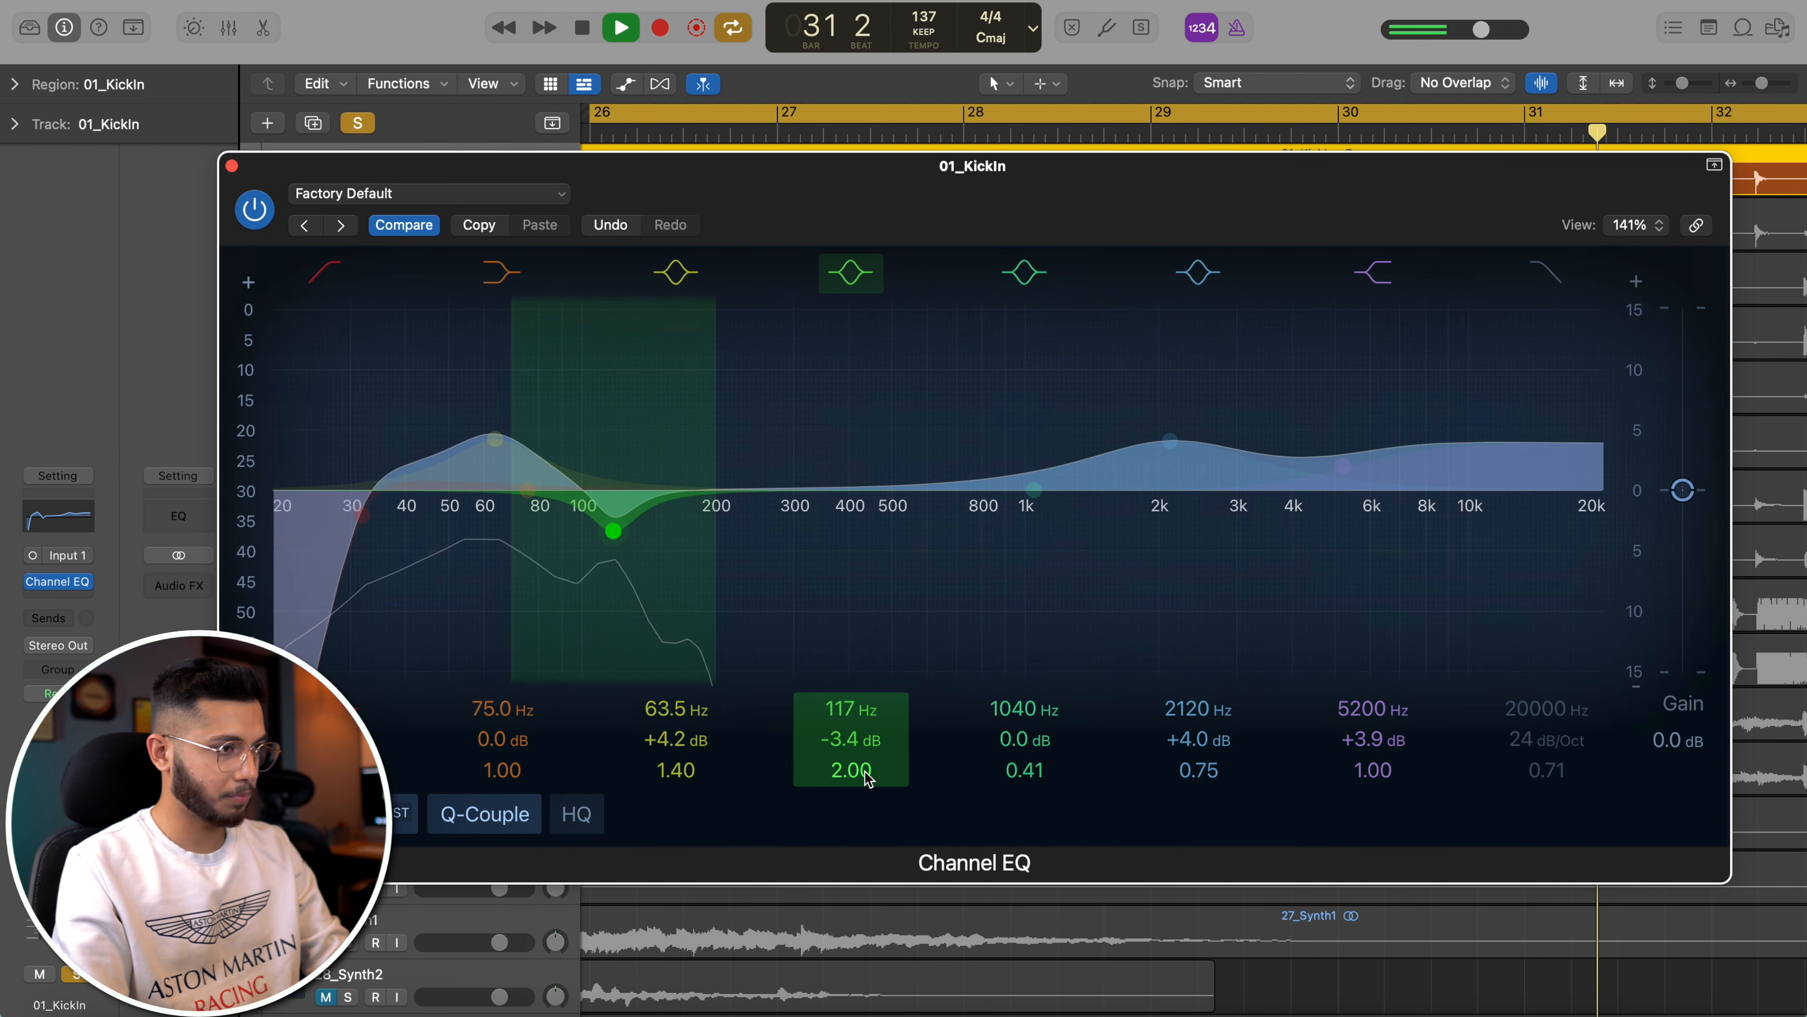
# - Compare 01_KickIn with its EQ bypassed and active, then stop playback and close the EQ
pyautogui.click(256, 212)
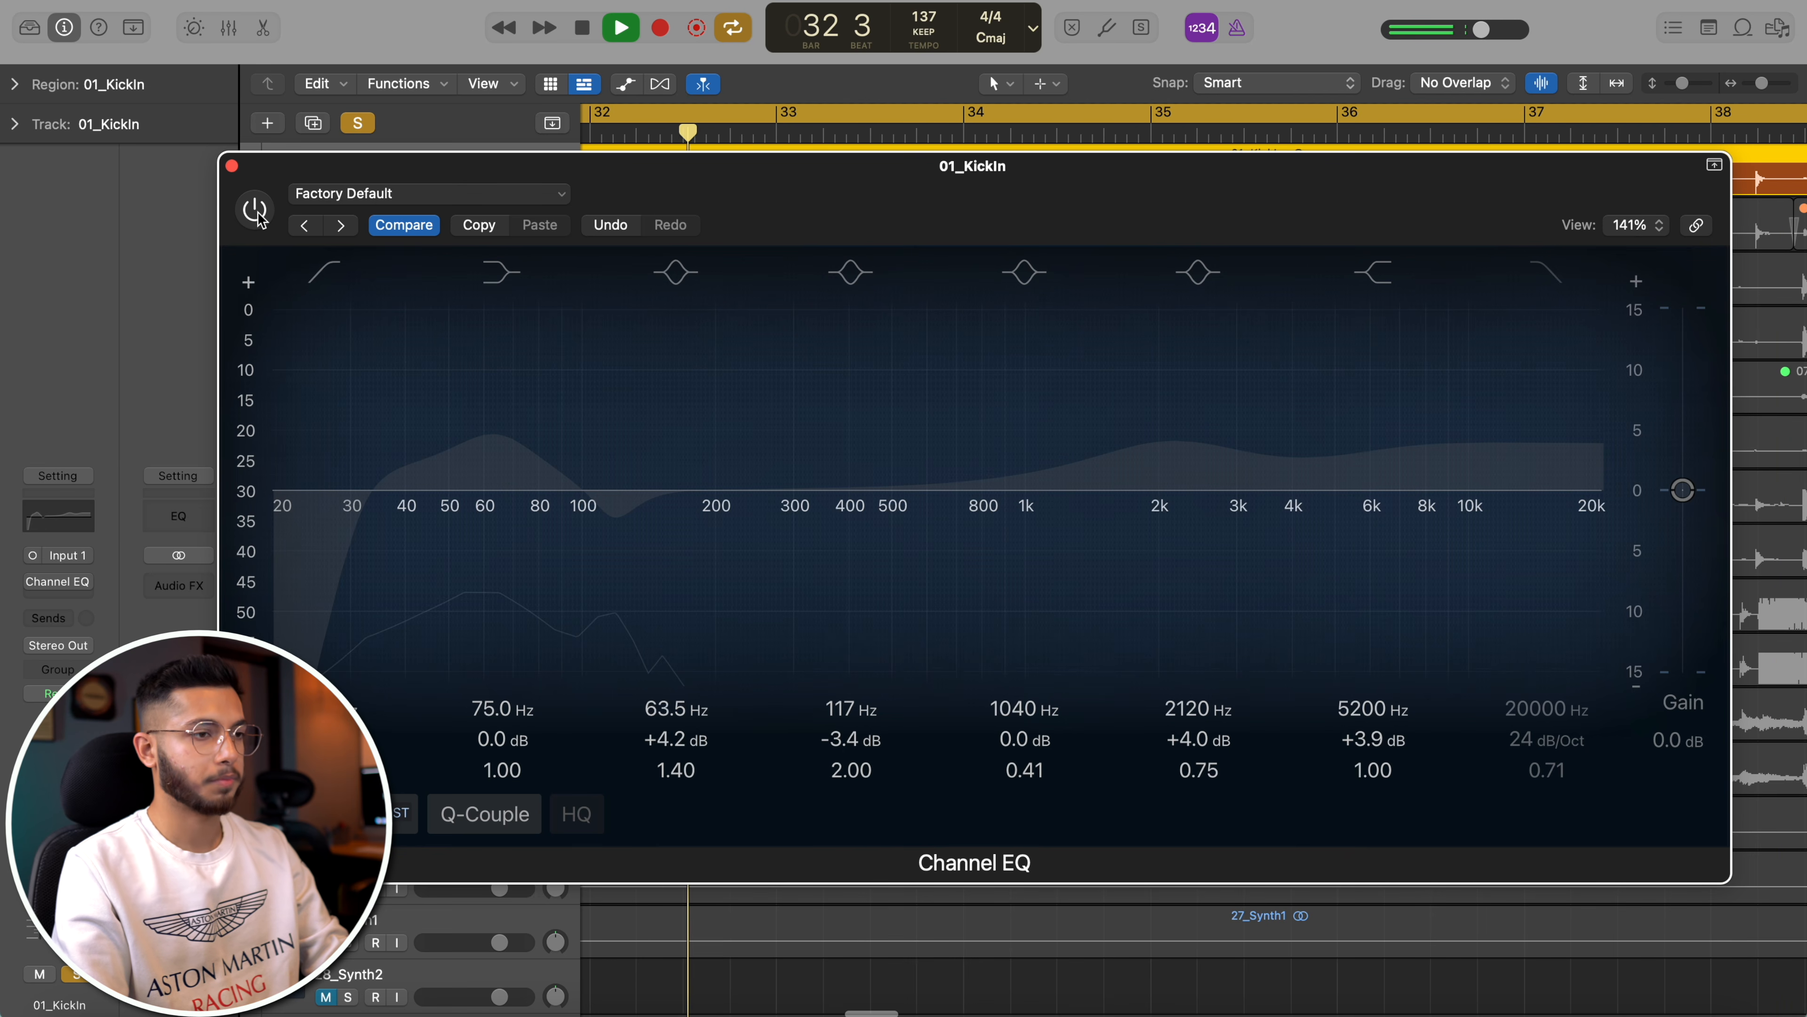
pyautogui.click(257, 214)
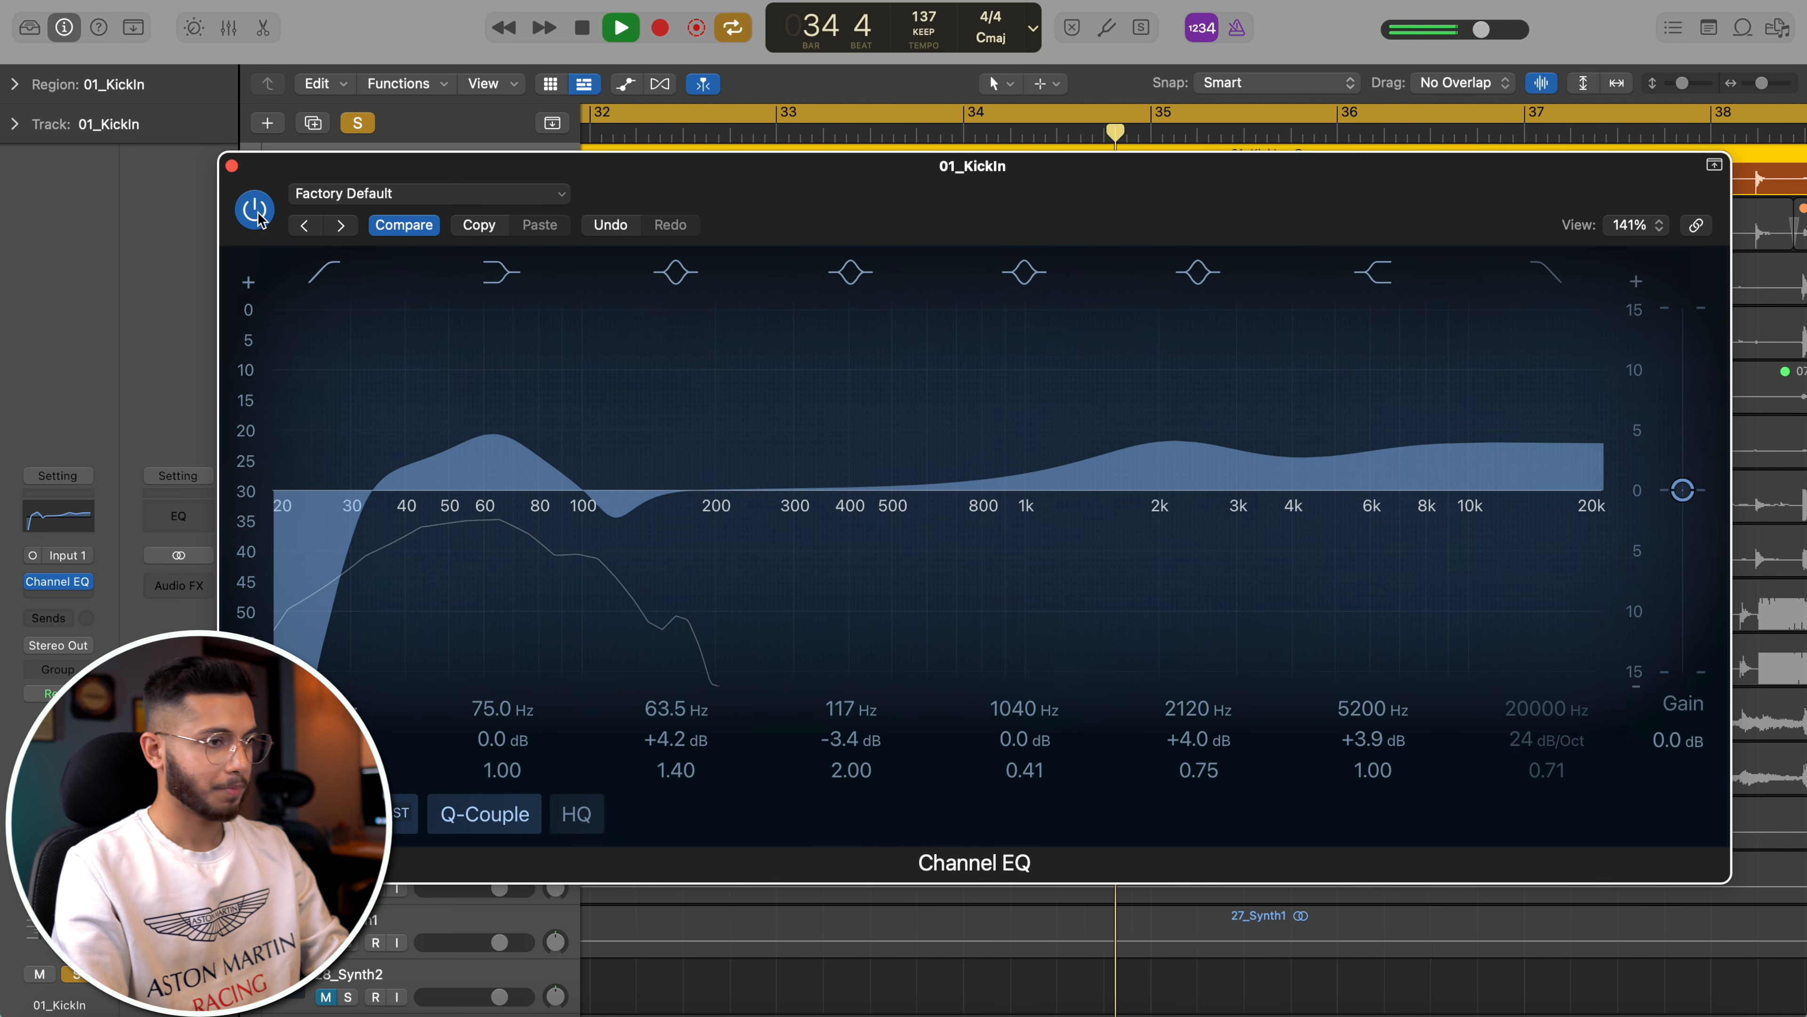
pyautogui.press('space')
pyautogui.click(231, 165)
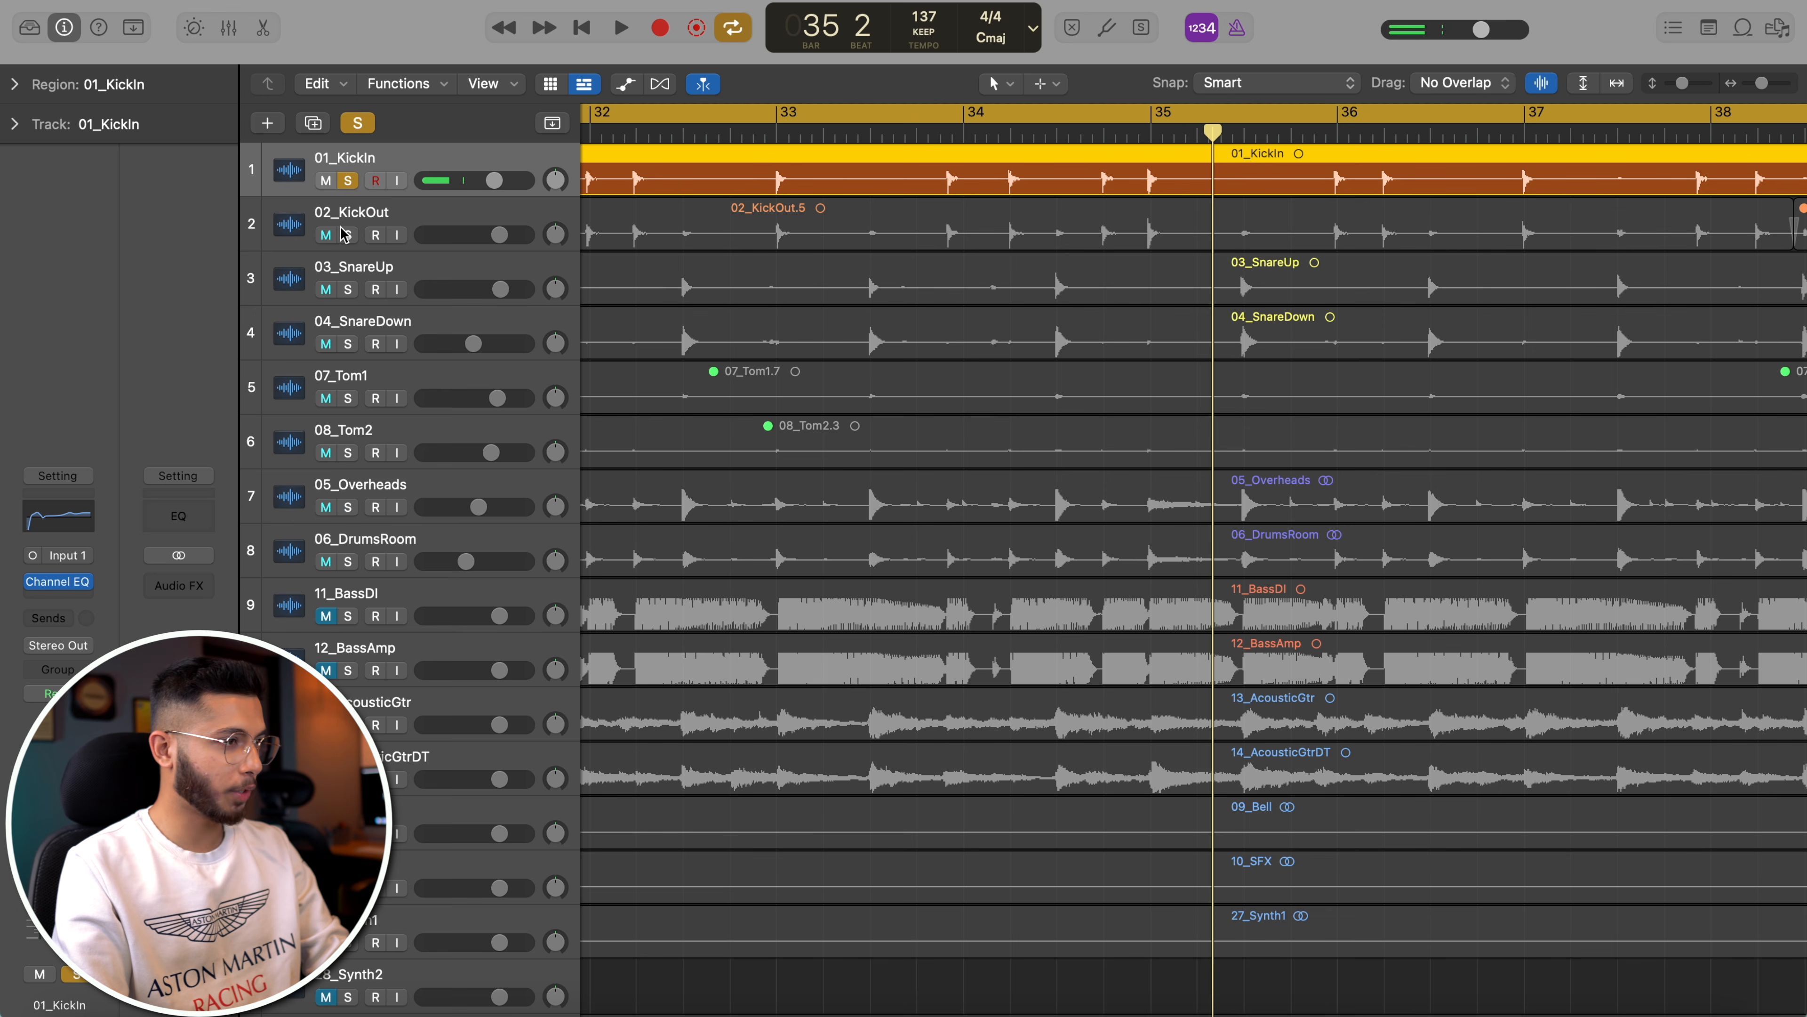
# - Solo 02_KickOut together with 01_KickIn and rebalance them during playback, lowering 02_KickOut to -2.7 dB and raising 01_KickIn slightly
pyautogui.click(348, 235)
pyautogui.press('space')
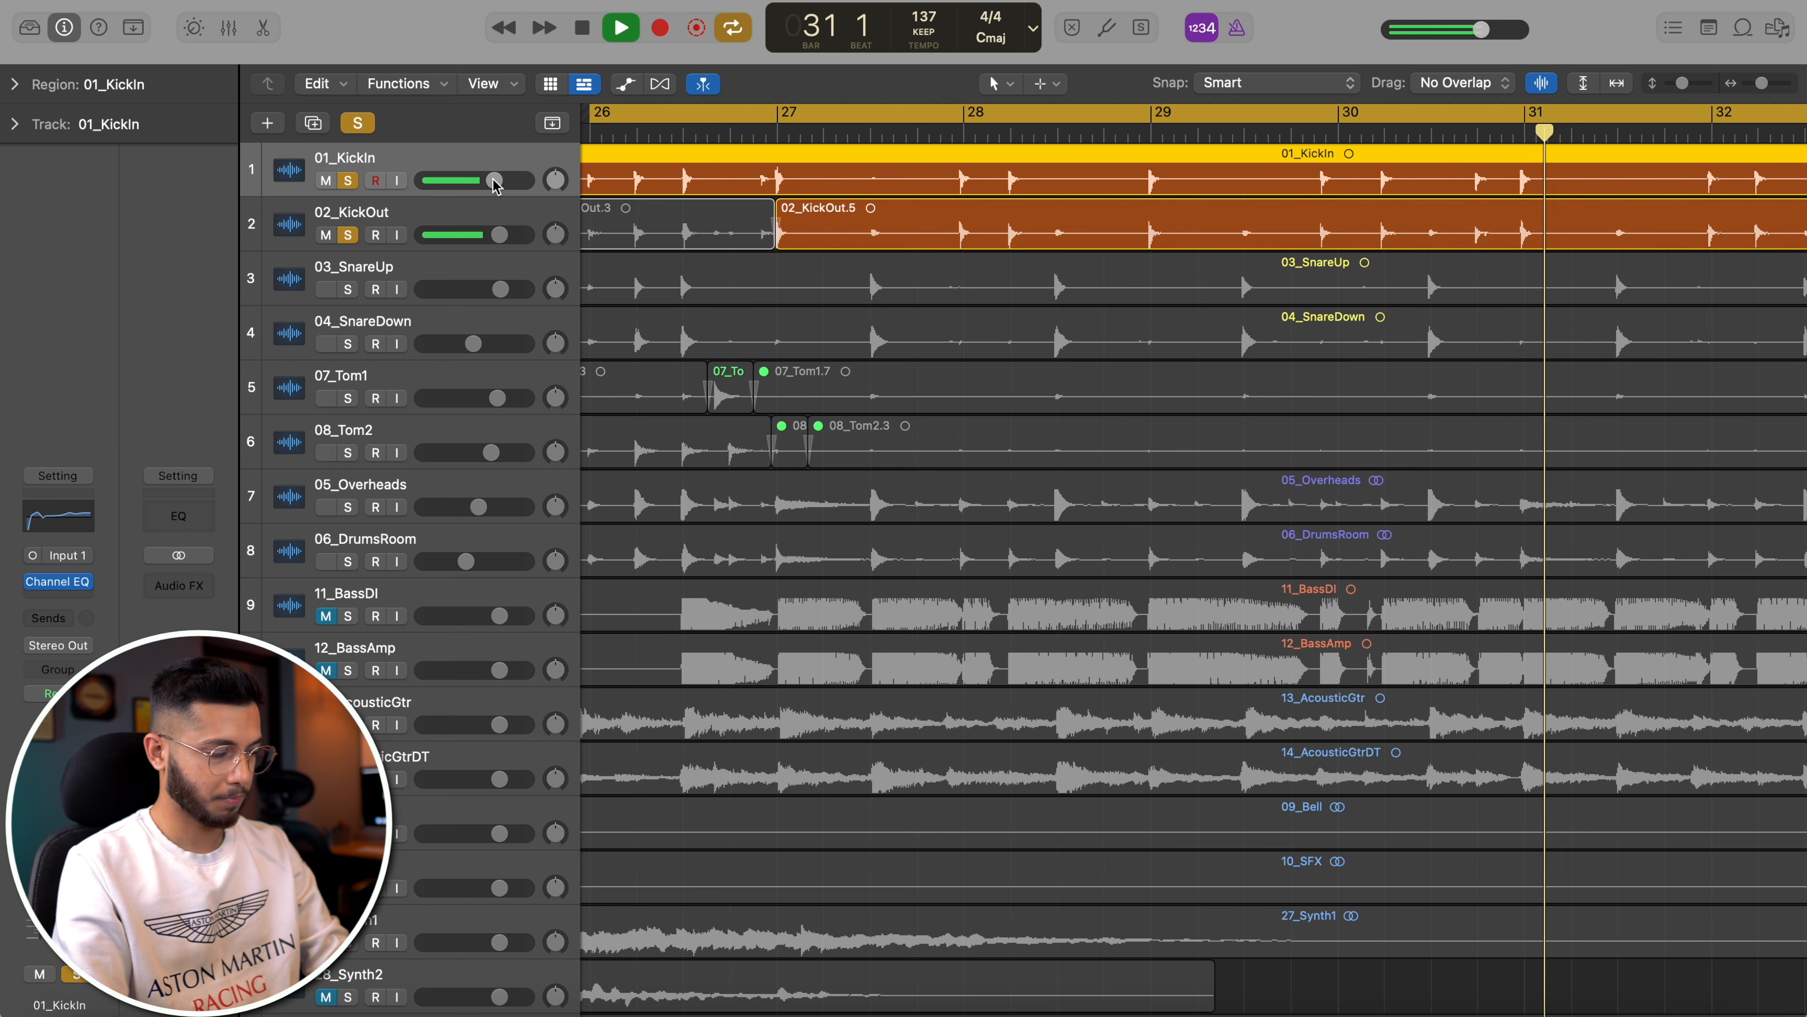
pyautogui.moveTo(502, 241); pyautogui.dragTo(484, 185)
pyautogui.press('space')
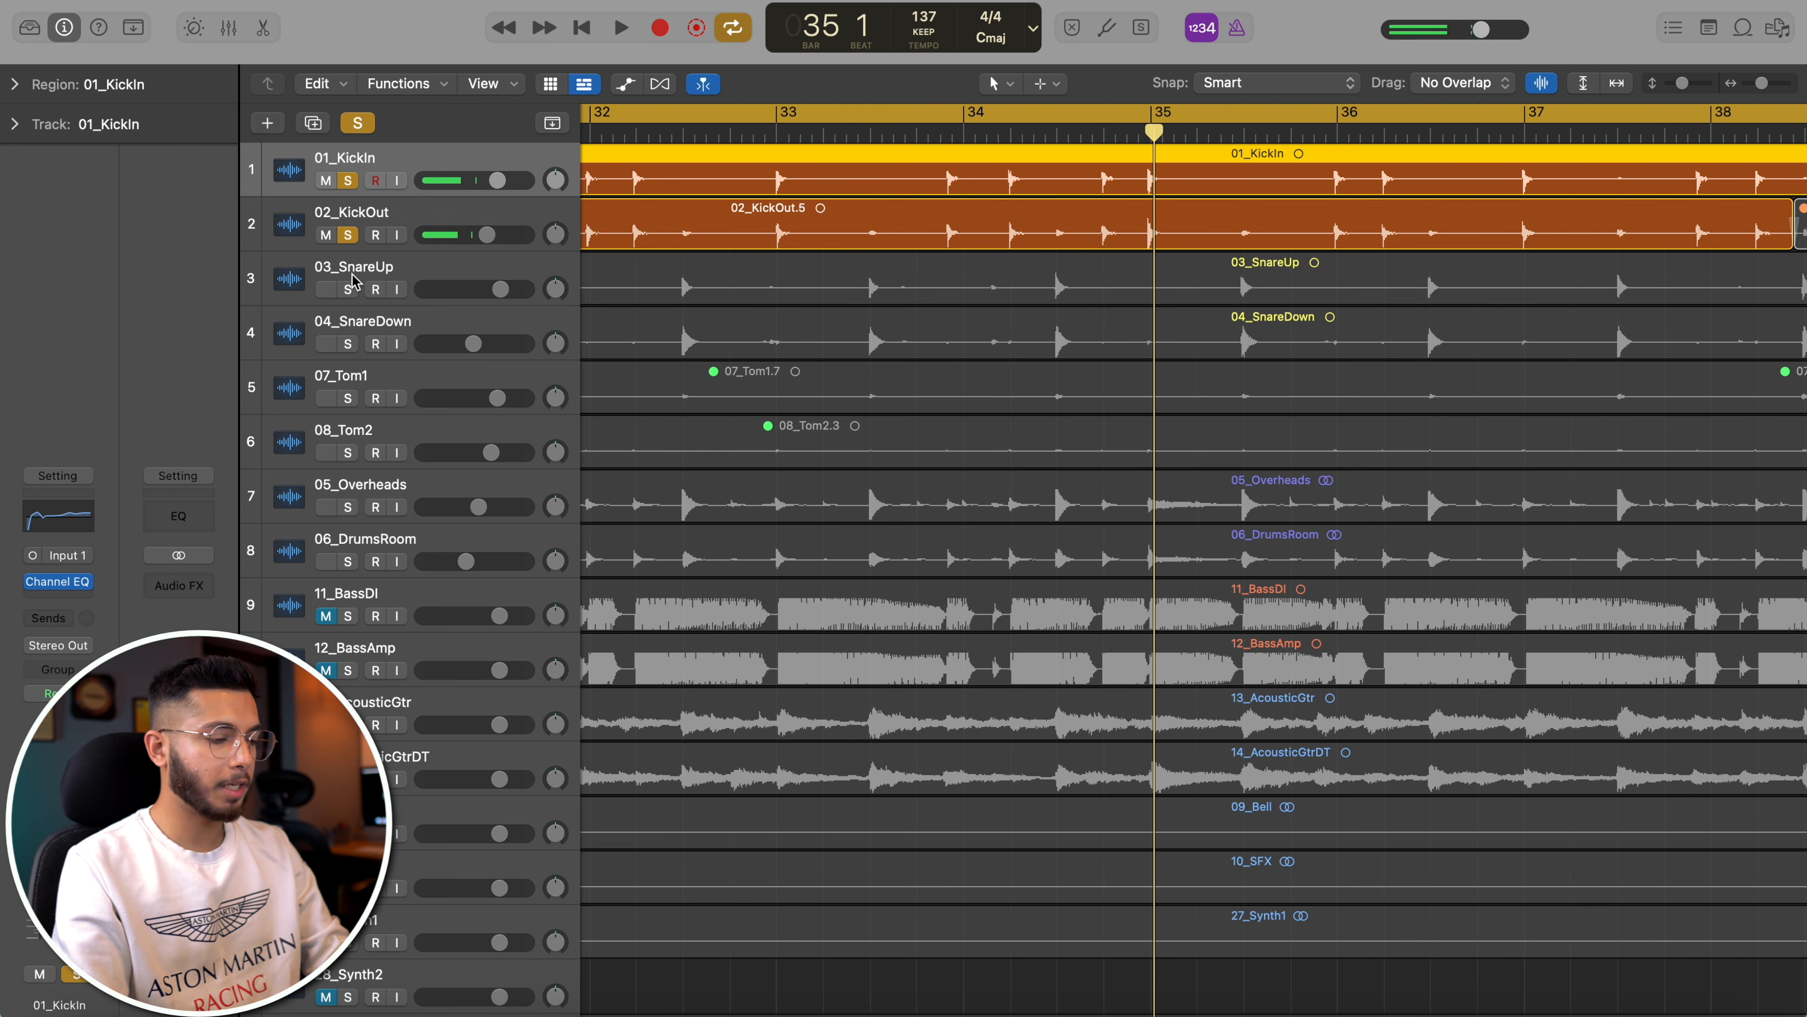
# - From the mixer, reduce the 02_KickOut EQ's low shelf to +1.5 dB at 97 Hz and its 60.5 Hz boost to +3.3 dB
pyautogui.press('x')
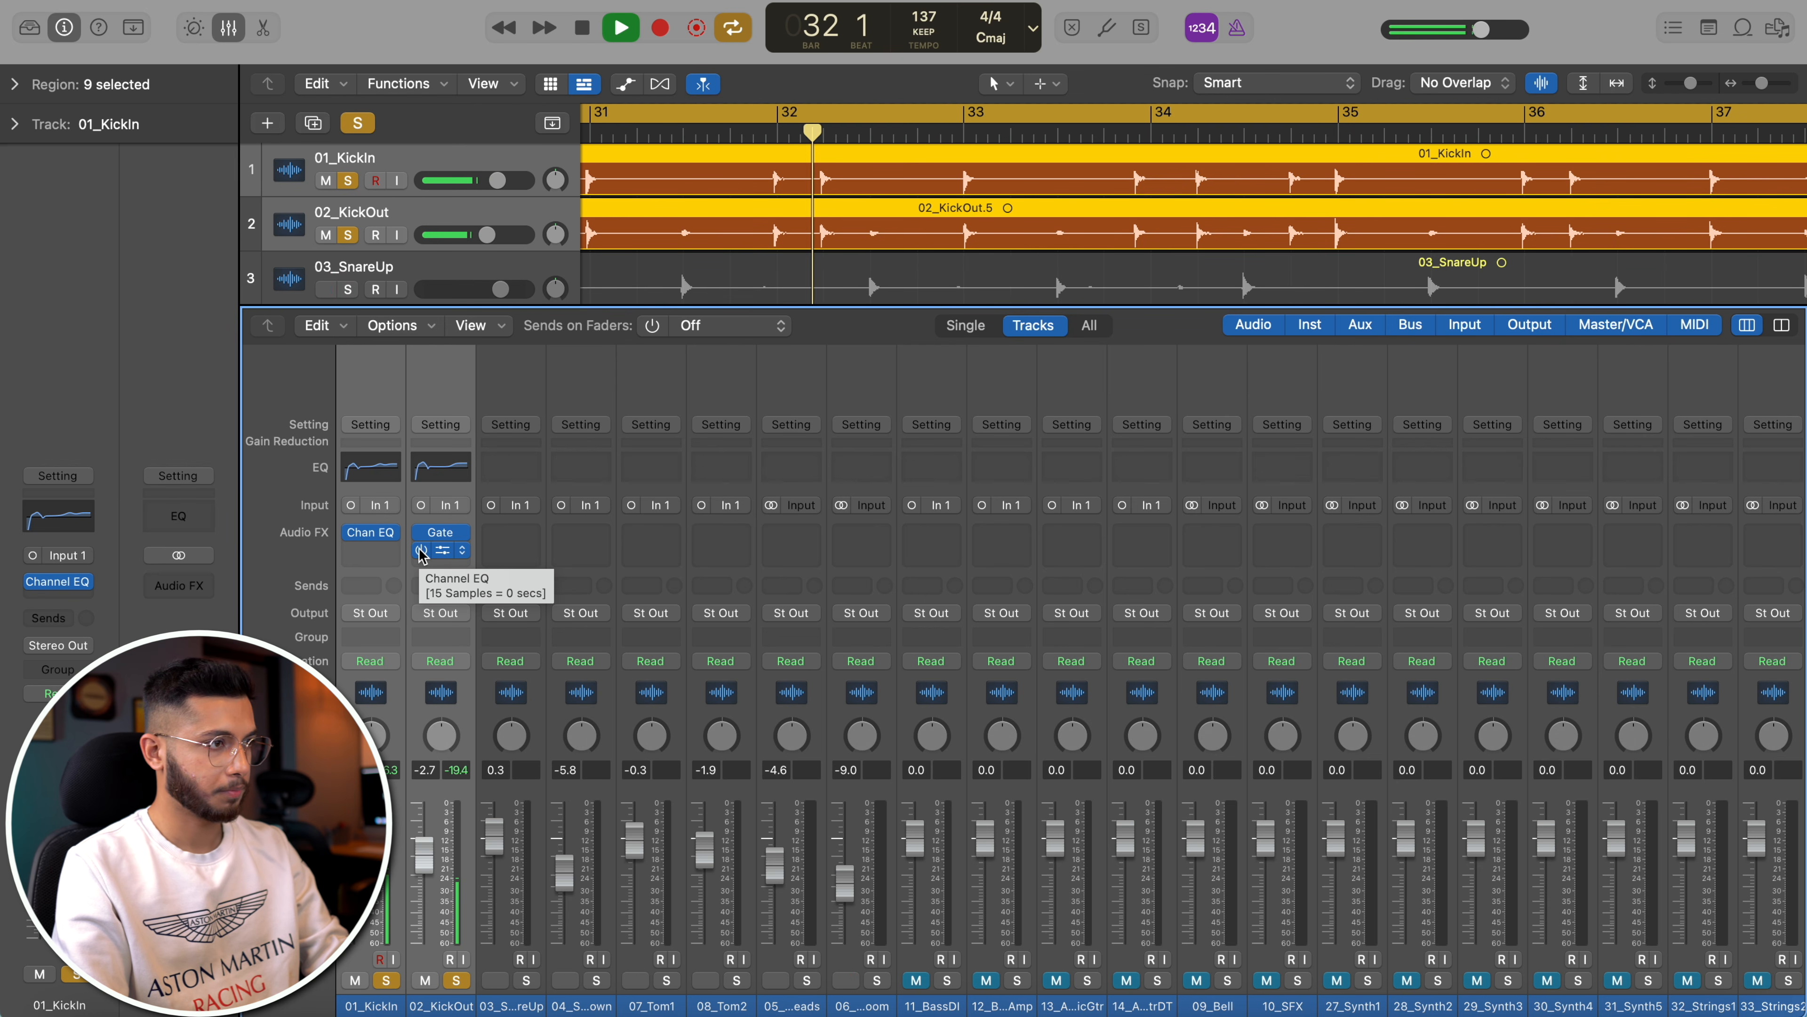
pyautogui.click(446, 687)
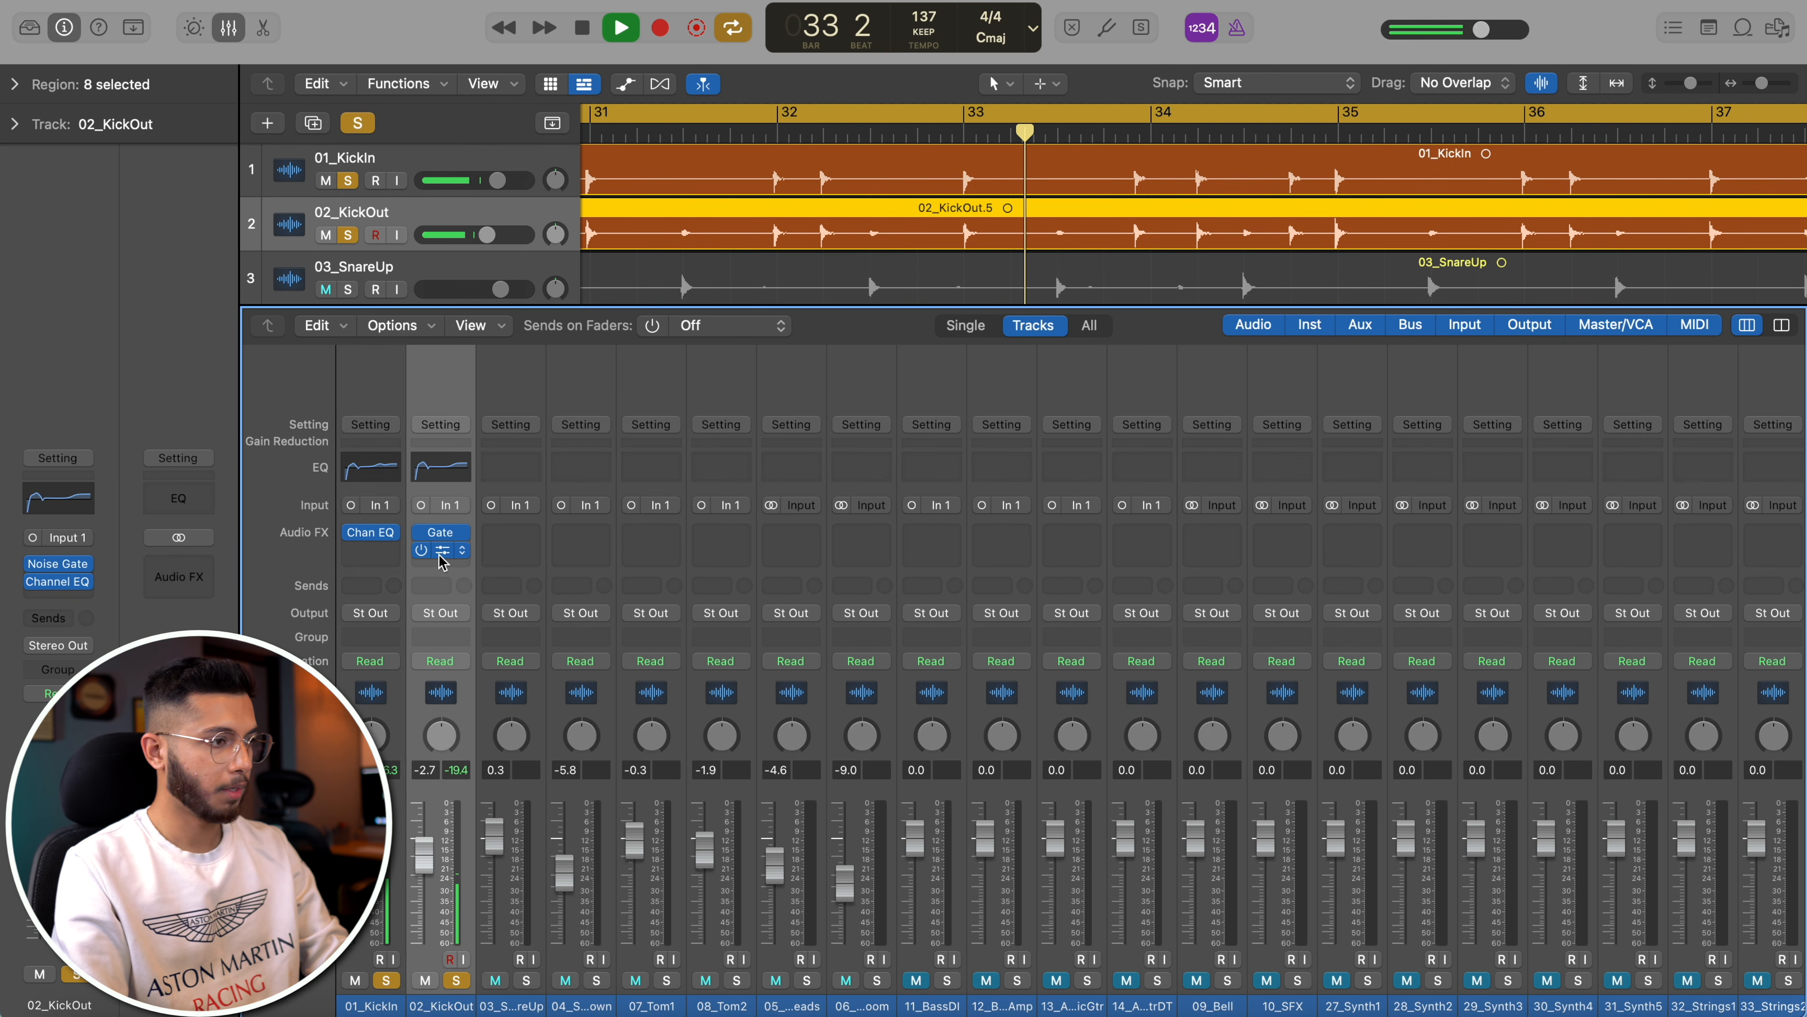
pyautogui.click(442, 558)
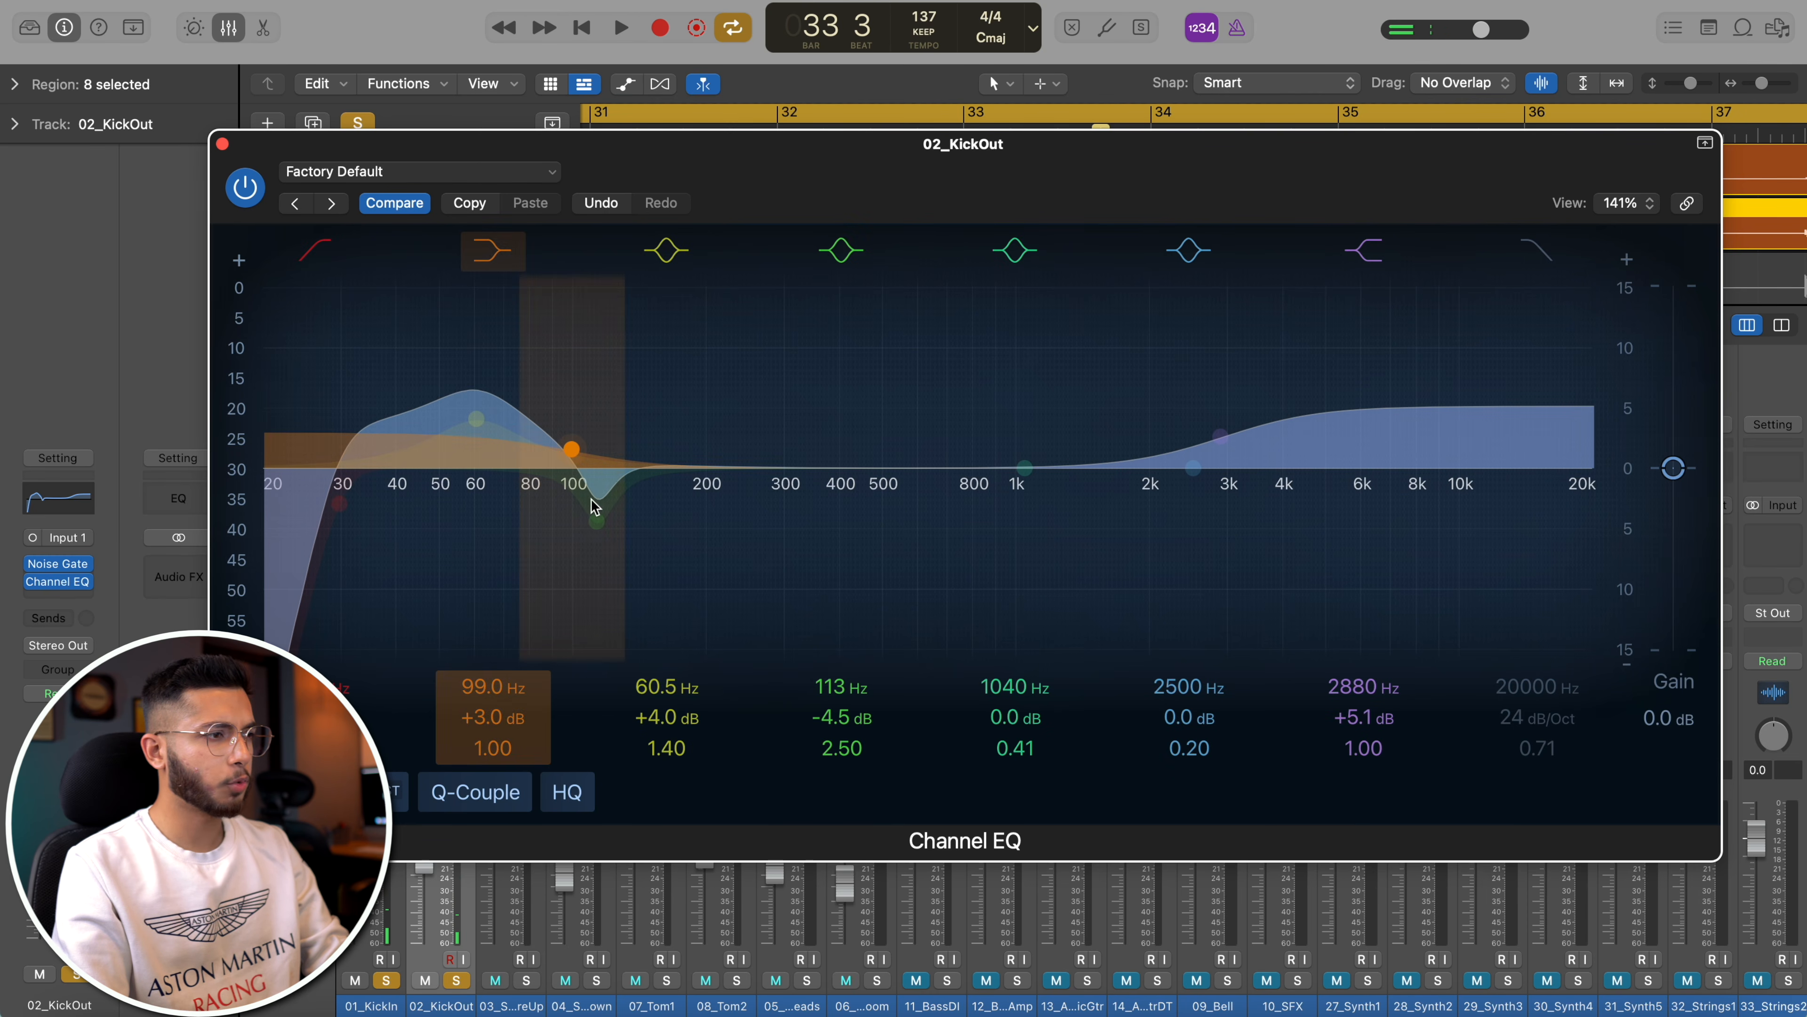
pyautogui.press('space')
pyautogui.moveTo(483, 424); pyautogui.dragTo(484, 437)
pyautogui.moveTo(634, 430); pyautogui.dragTo(629, 448)
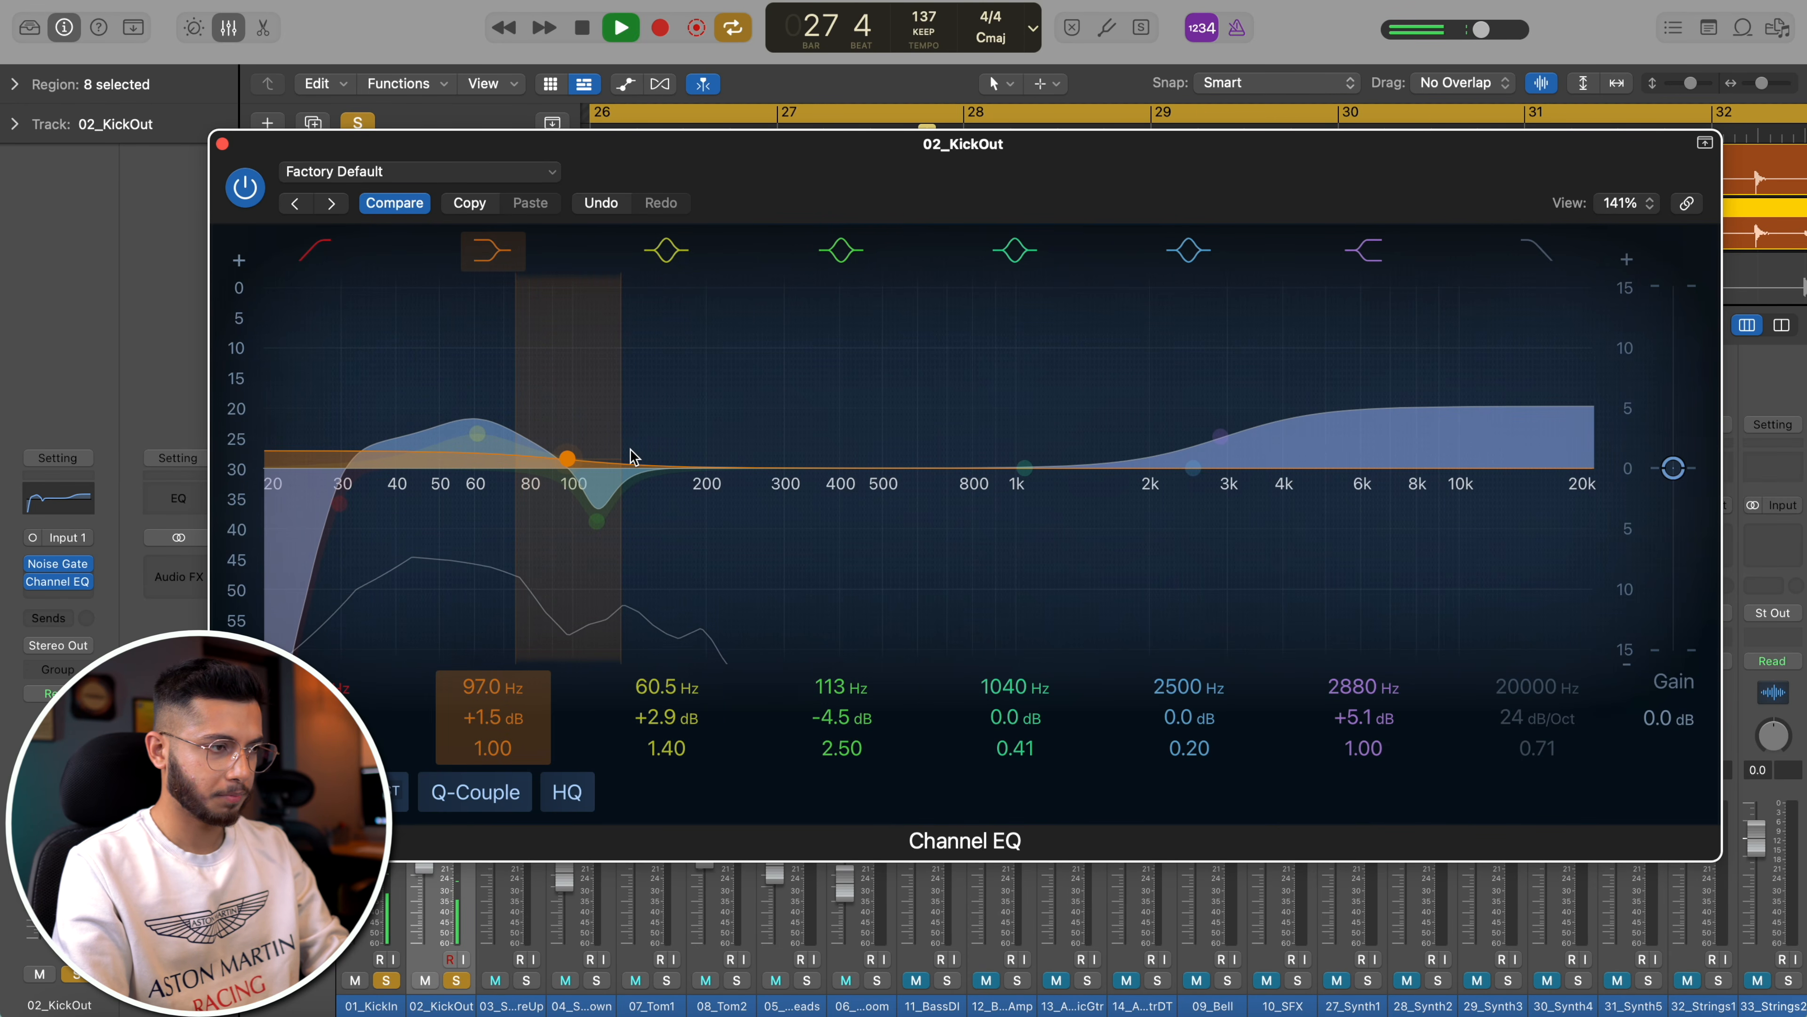
pyautogui.moveTo(460, 438); pyautogui.dragTo(460, 432)
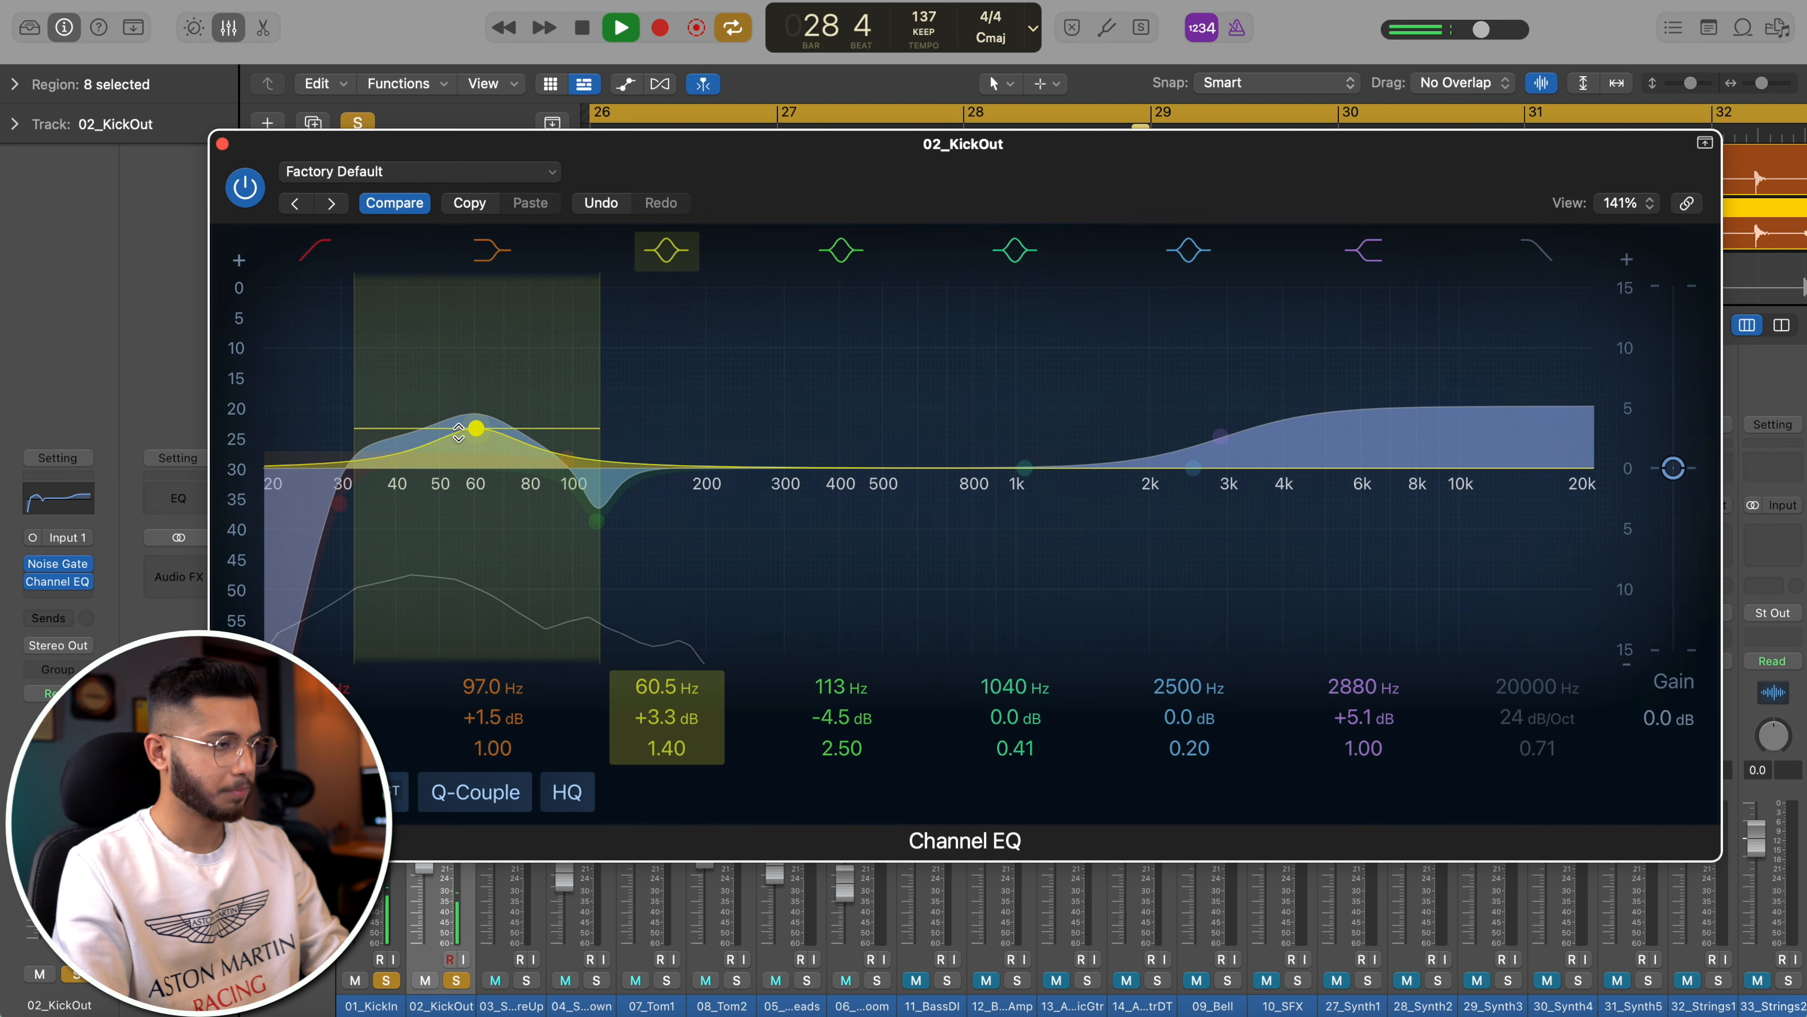
pyautogui.click(223, 144)
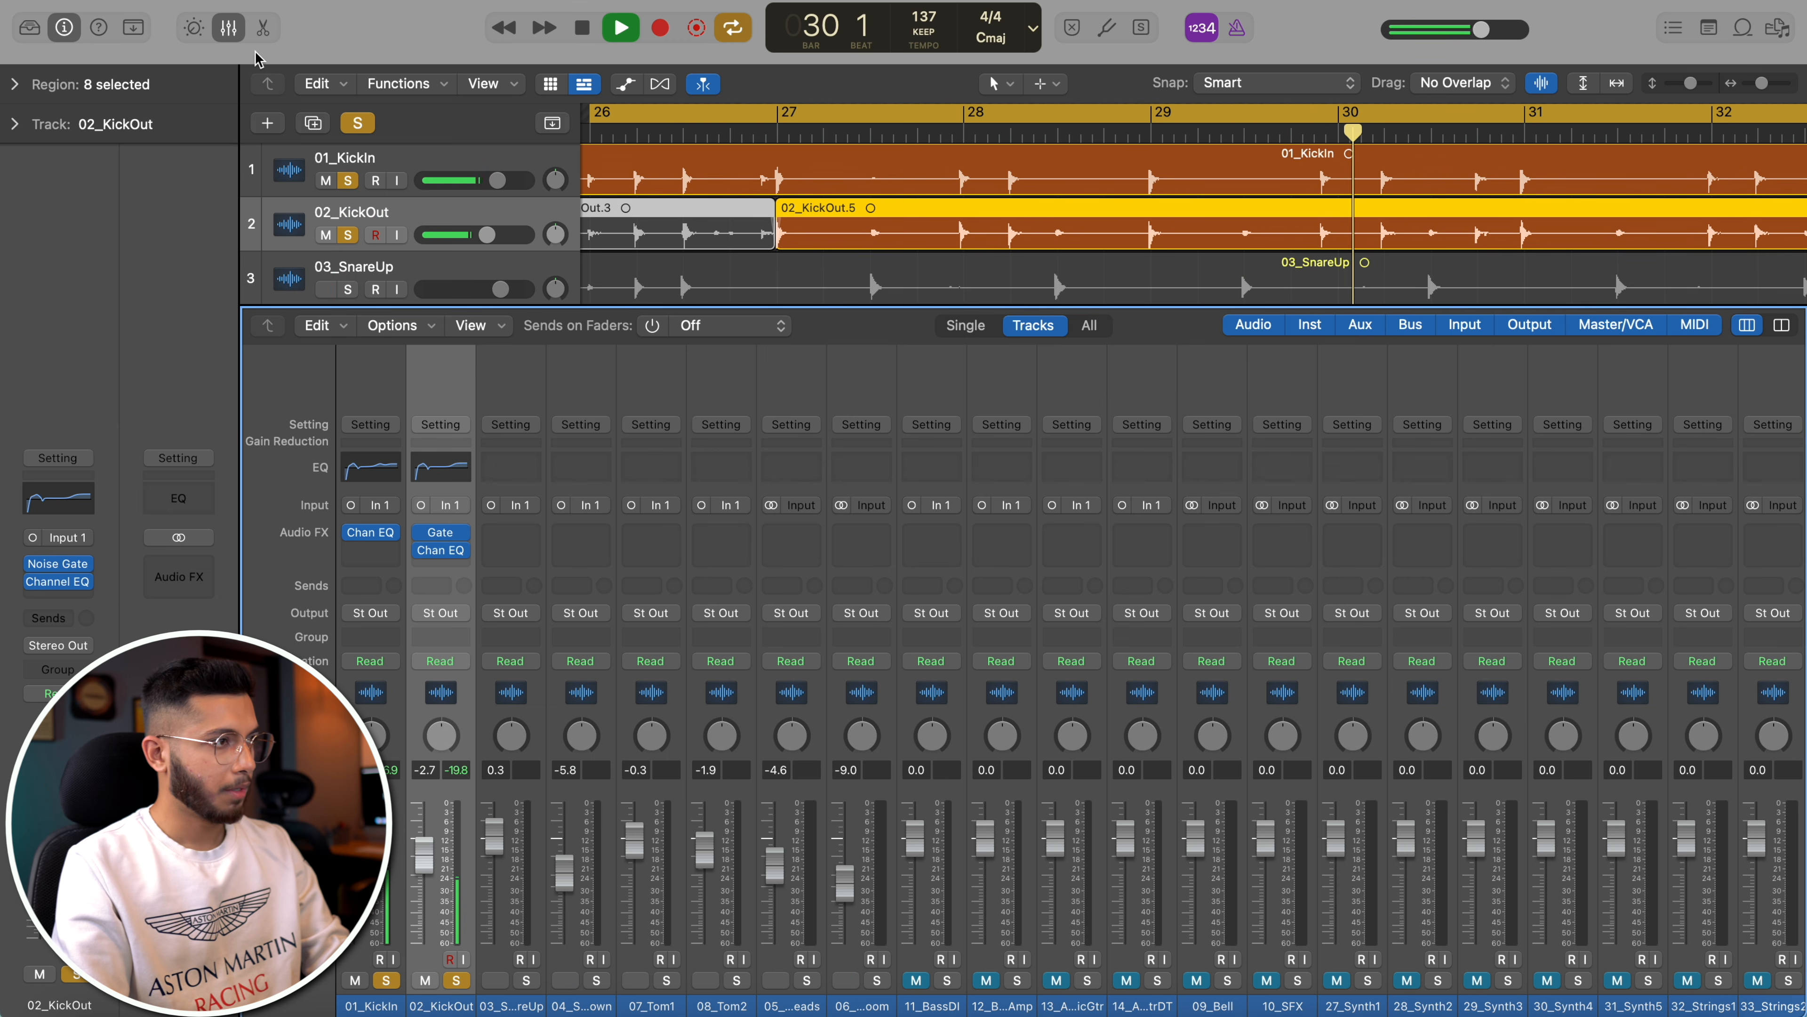
# - Hide the mixer, solo the remaining drum tracks and play them, raising 01_KickIn slightly and setting 02_KickOut to -3.0 dB
pyautogui.click(230, 29)
pyautogui.moveTo(348, 292); pyautogui.dragTo(361, 564)
pyautogui.press('space')
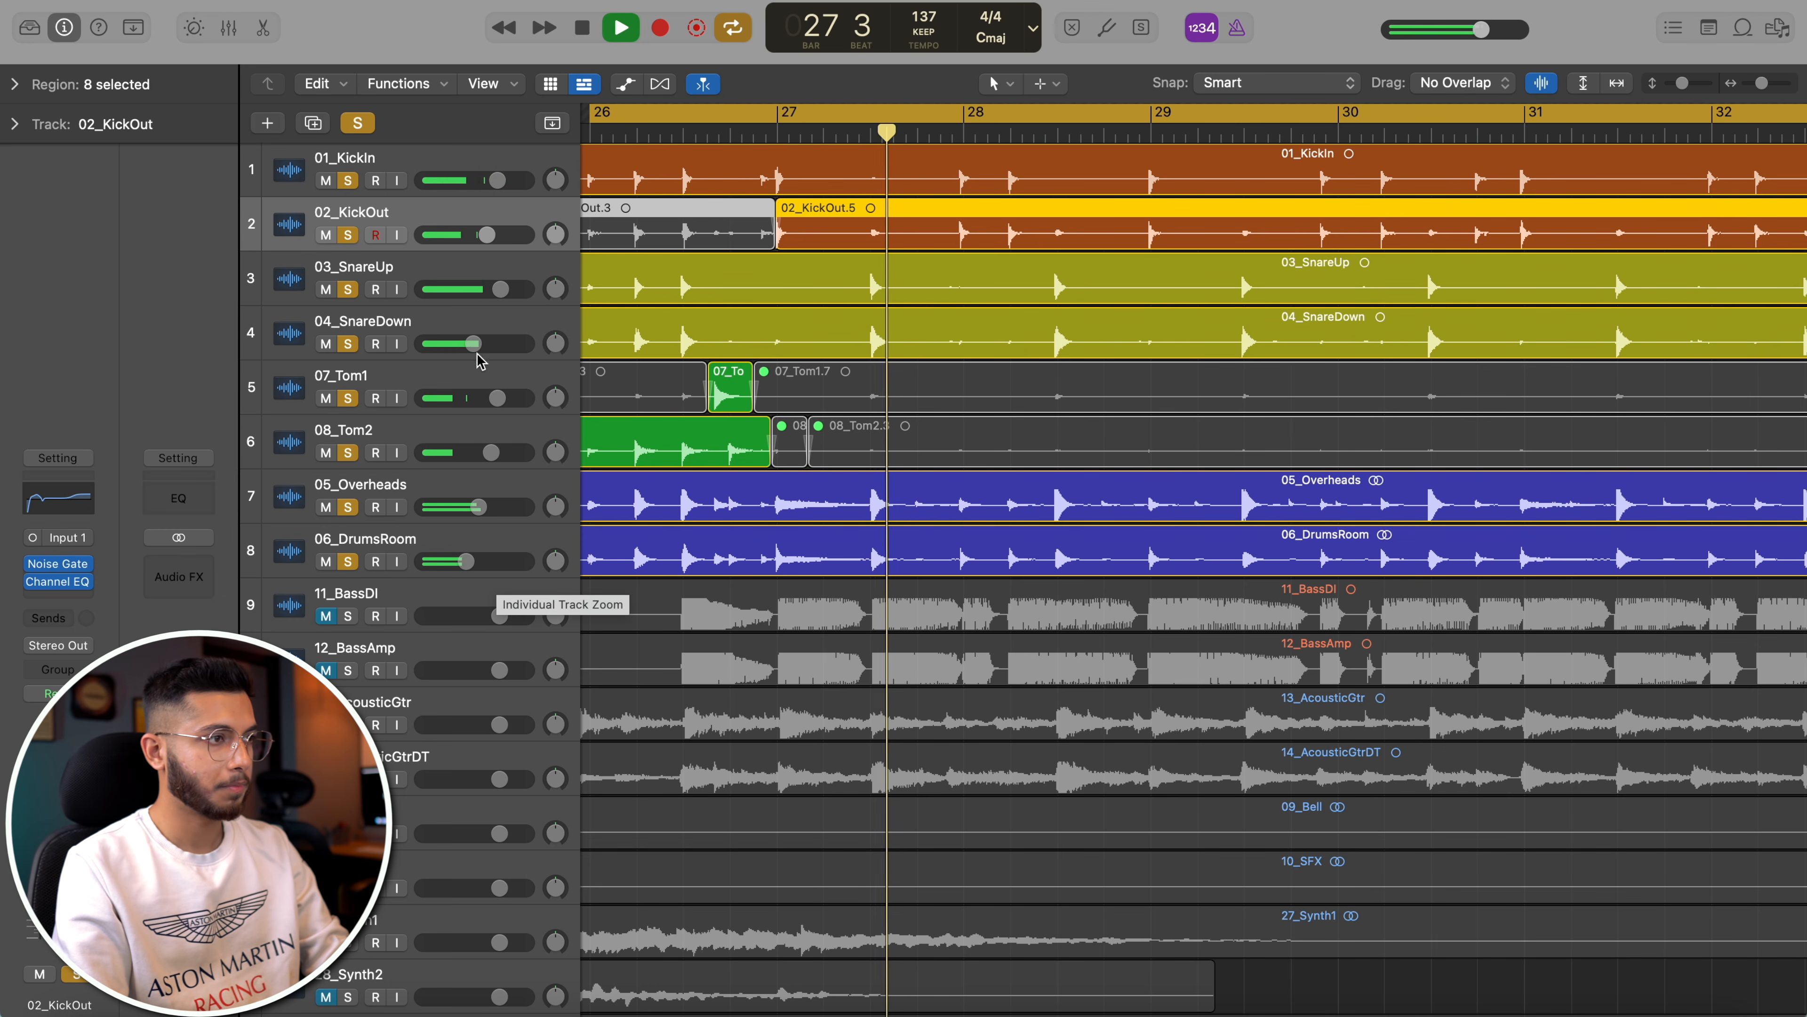
pyautogui.moveTo(496, 181)
pyautogui.mouseDown()
pyautogui.moveTo(485, 235)
pyautogui.moveTo(500, 181)
pyautogui.mouseUp()
# - In the mixer, compare both kick tracks with their plug-ins bypassed and active within the full drum mix
pyautogui.press('x')
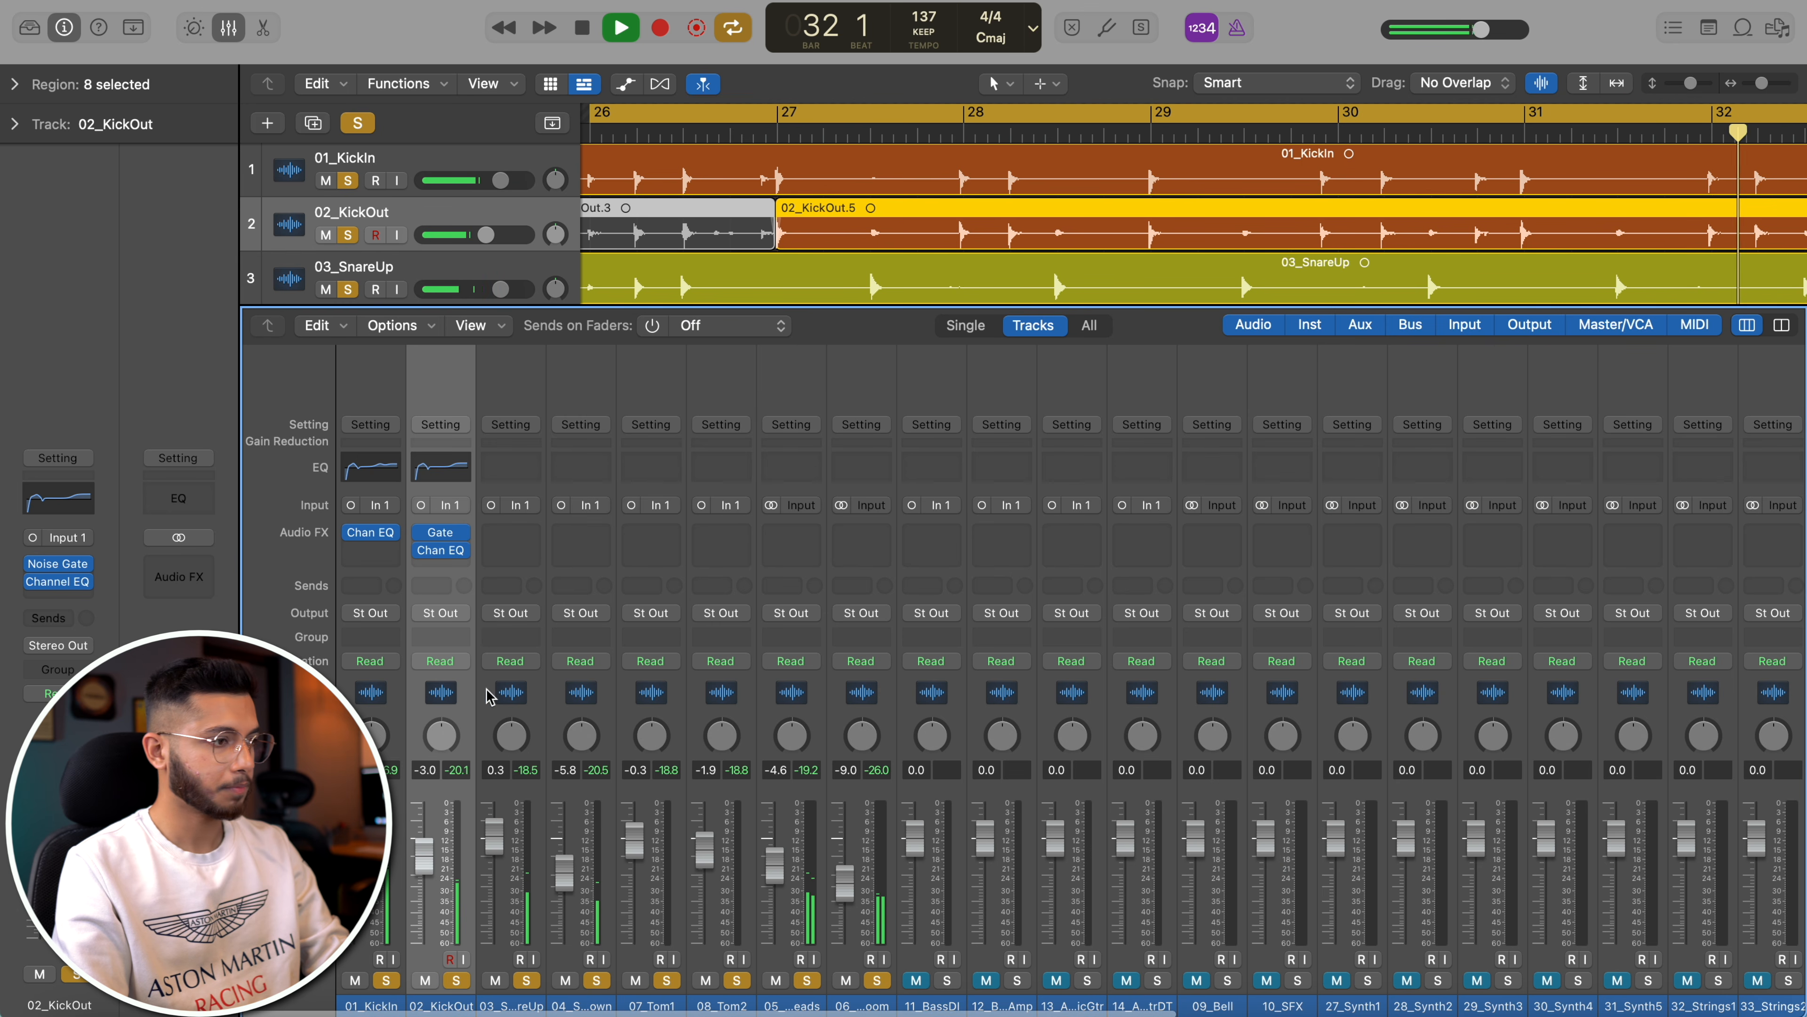
pyautogui.keyDown('shift'); pyautogui.click(371, 1006); pyautogui.keyUp('shift')
pyautogui.click(419, 563)
pyautogui.click(416, 534)
pyautogui.click(416, 533)
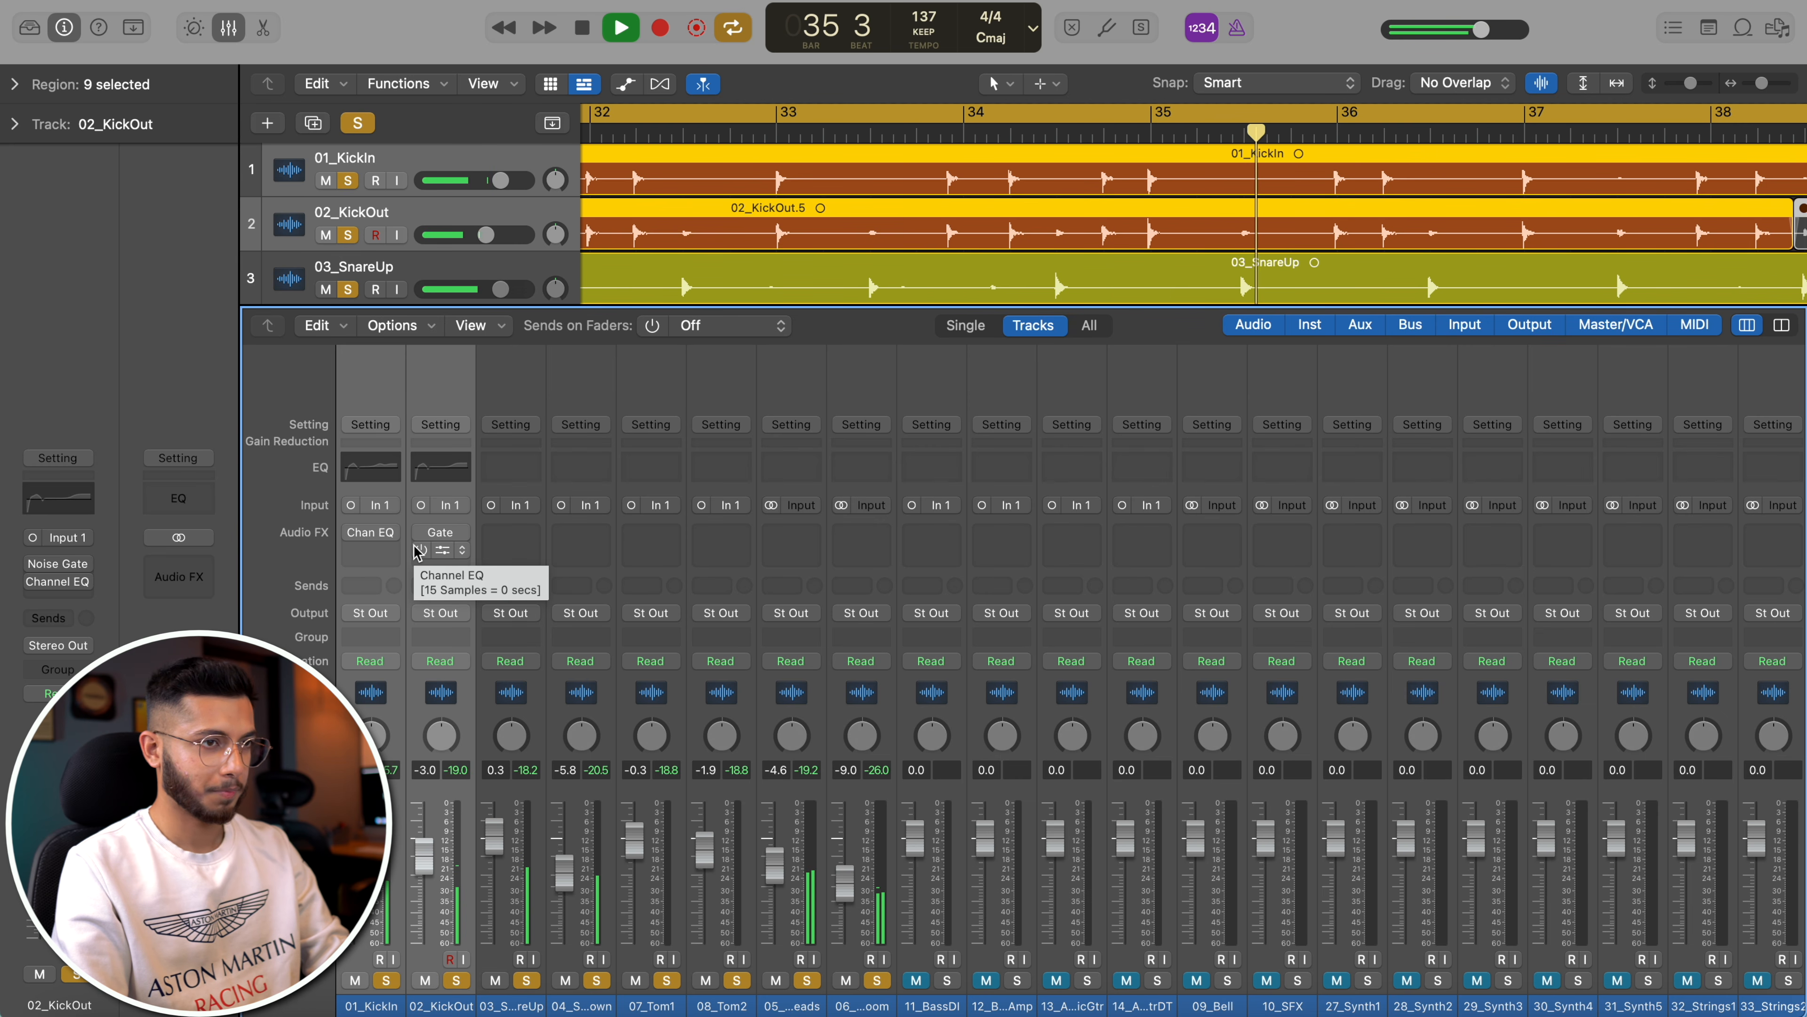
pyautogui.click(420, 551)
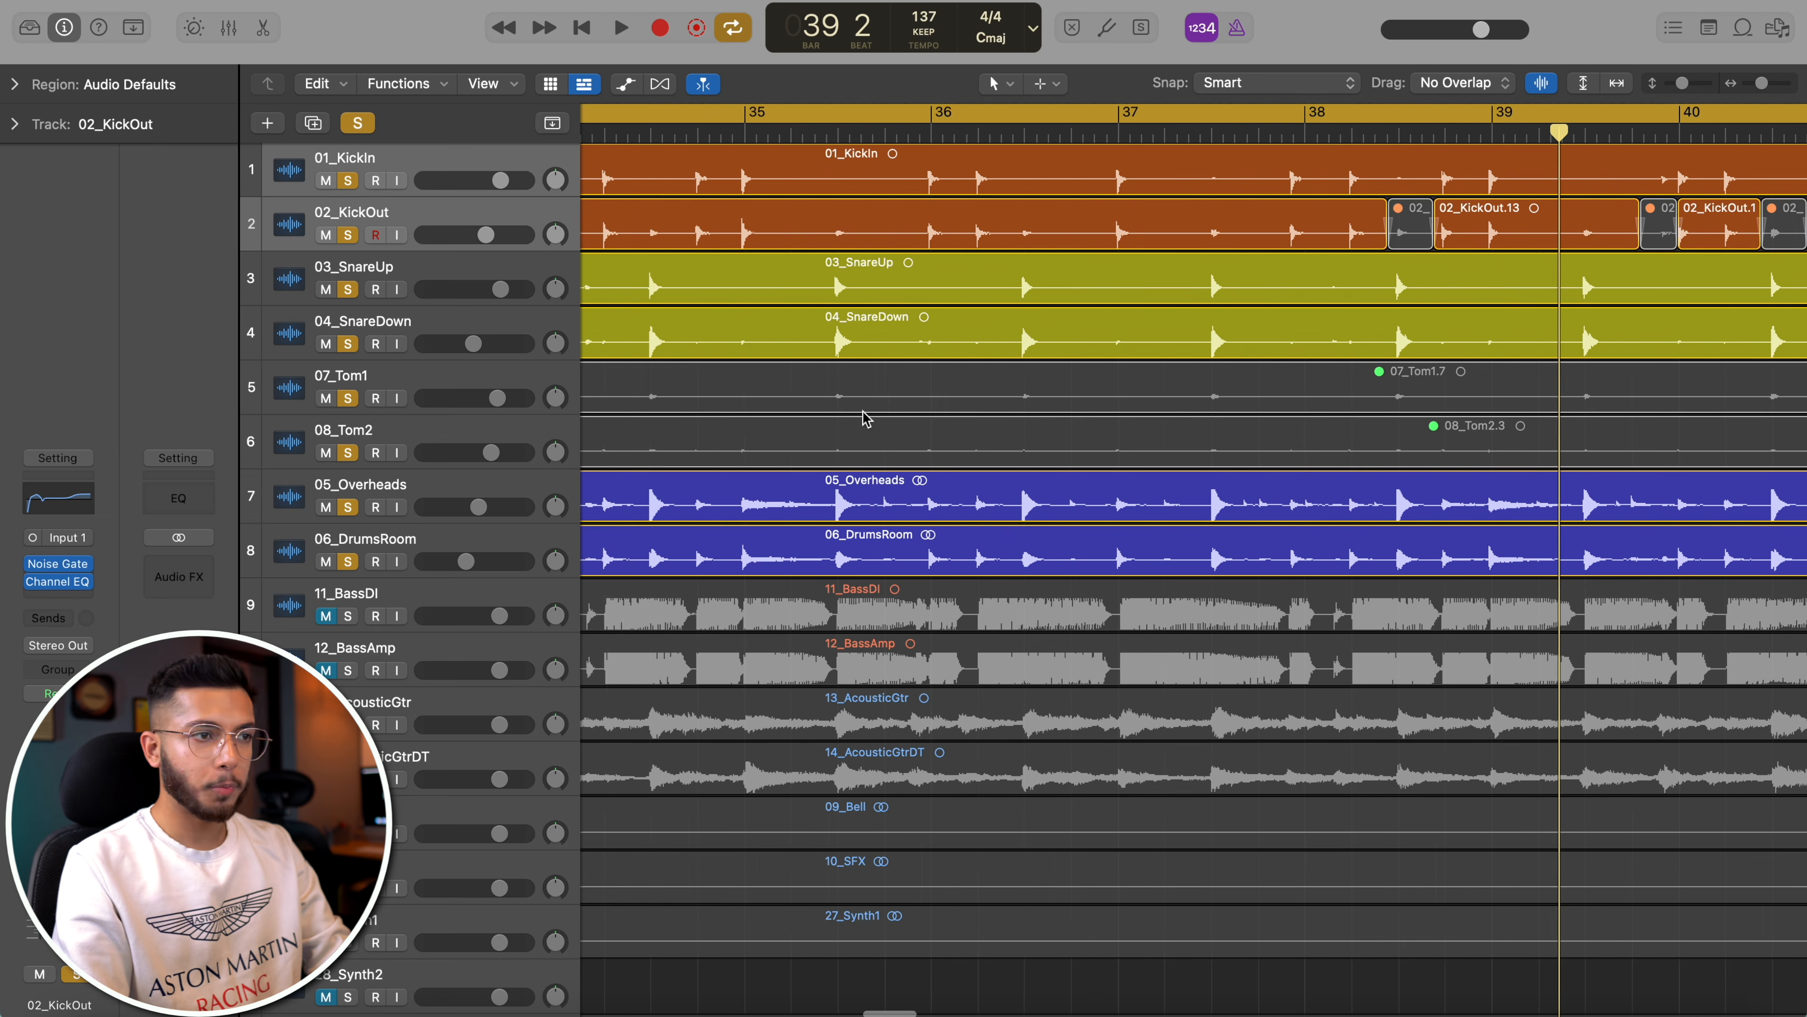
# - Group 01_KickIn and 02_KickOut into a summing track stack named Kick Bus
pyautogui.hscroll(-1, 865, 419)
pyautogui.click(429, 219)
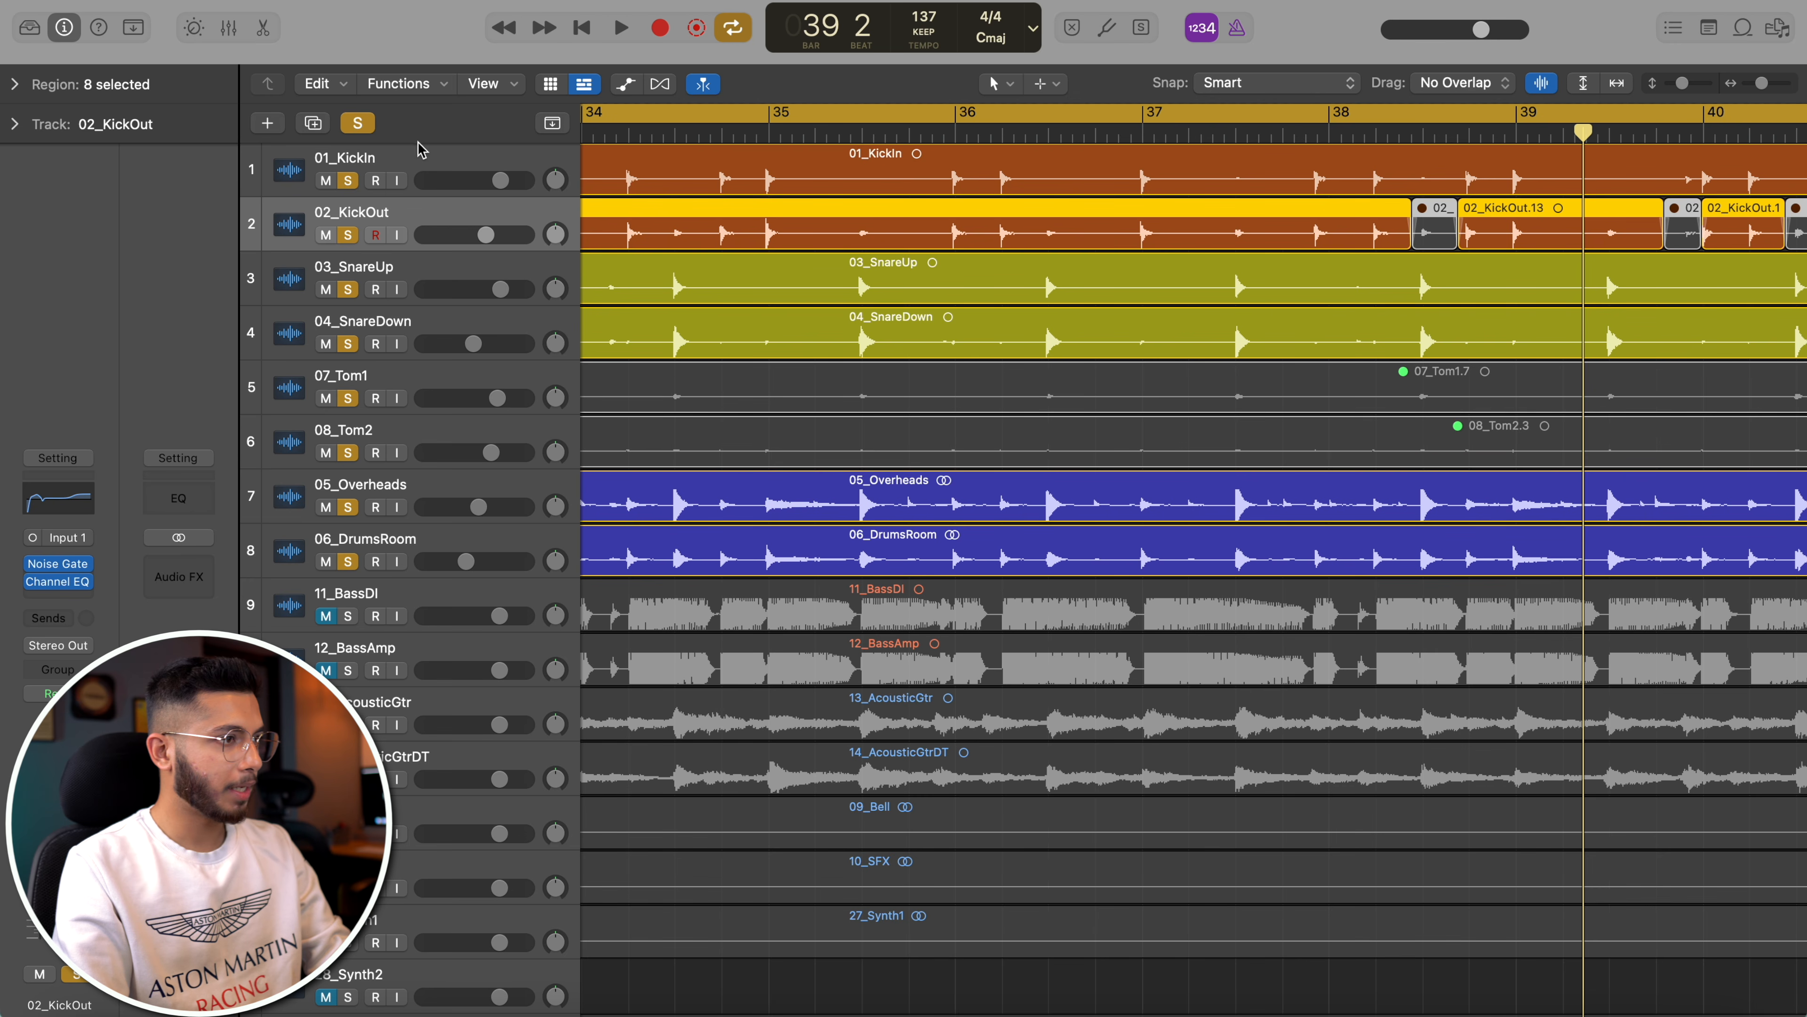
pyautogui.keyDown('shift'); pyautogui.click(420, 162); pyautogui.keyUp('shift')
pyautogui.press('super+shift+d')
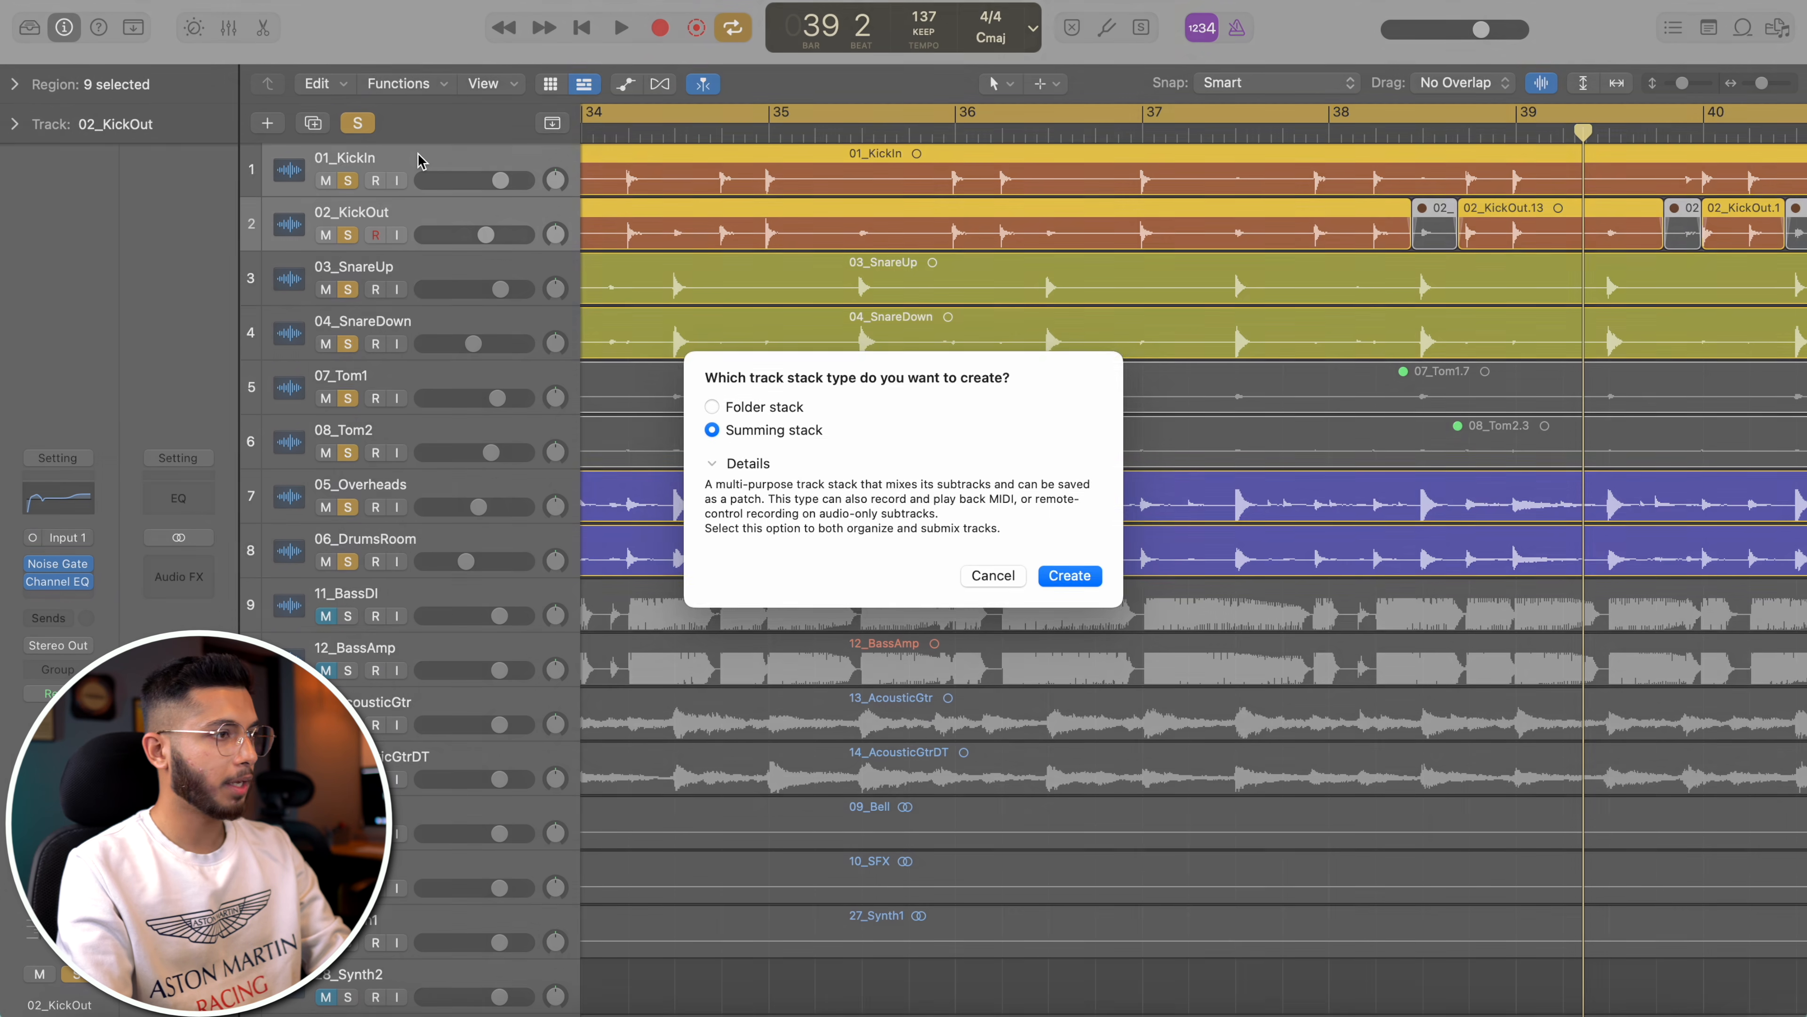
pyautogui.press('Return')
pyautogui.write('Kick')
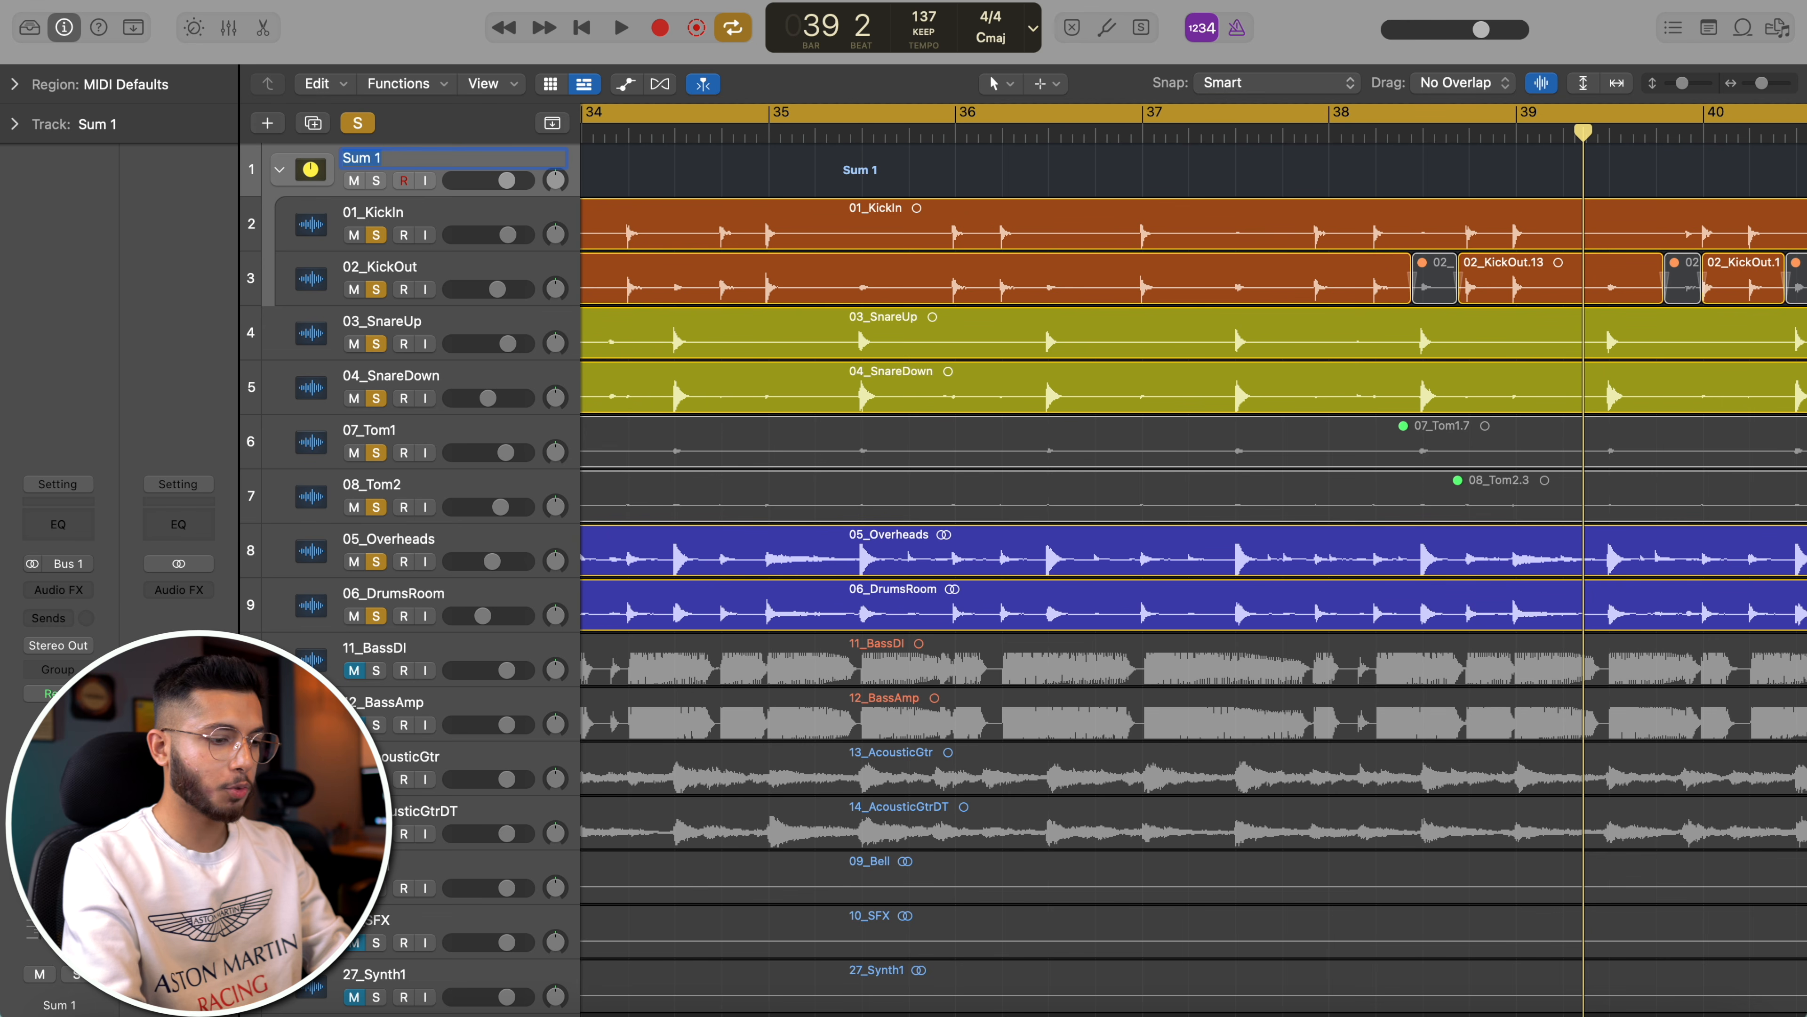
pyautogui.write(' Bus')
pyautogui.press('Return')
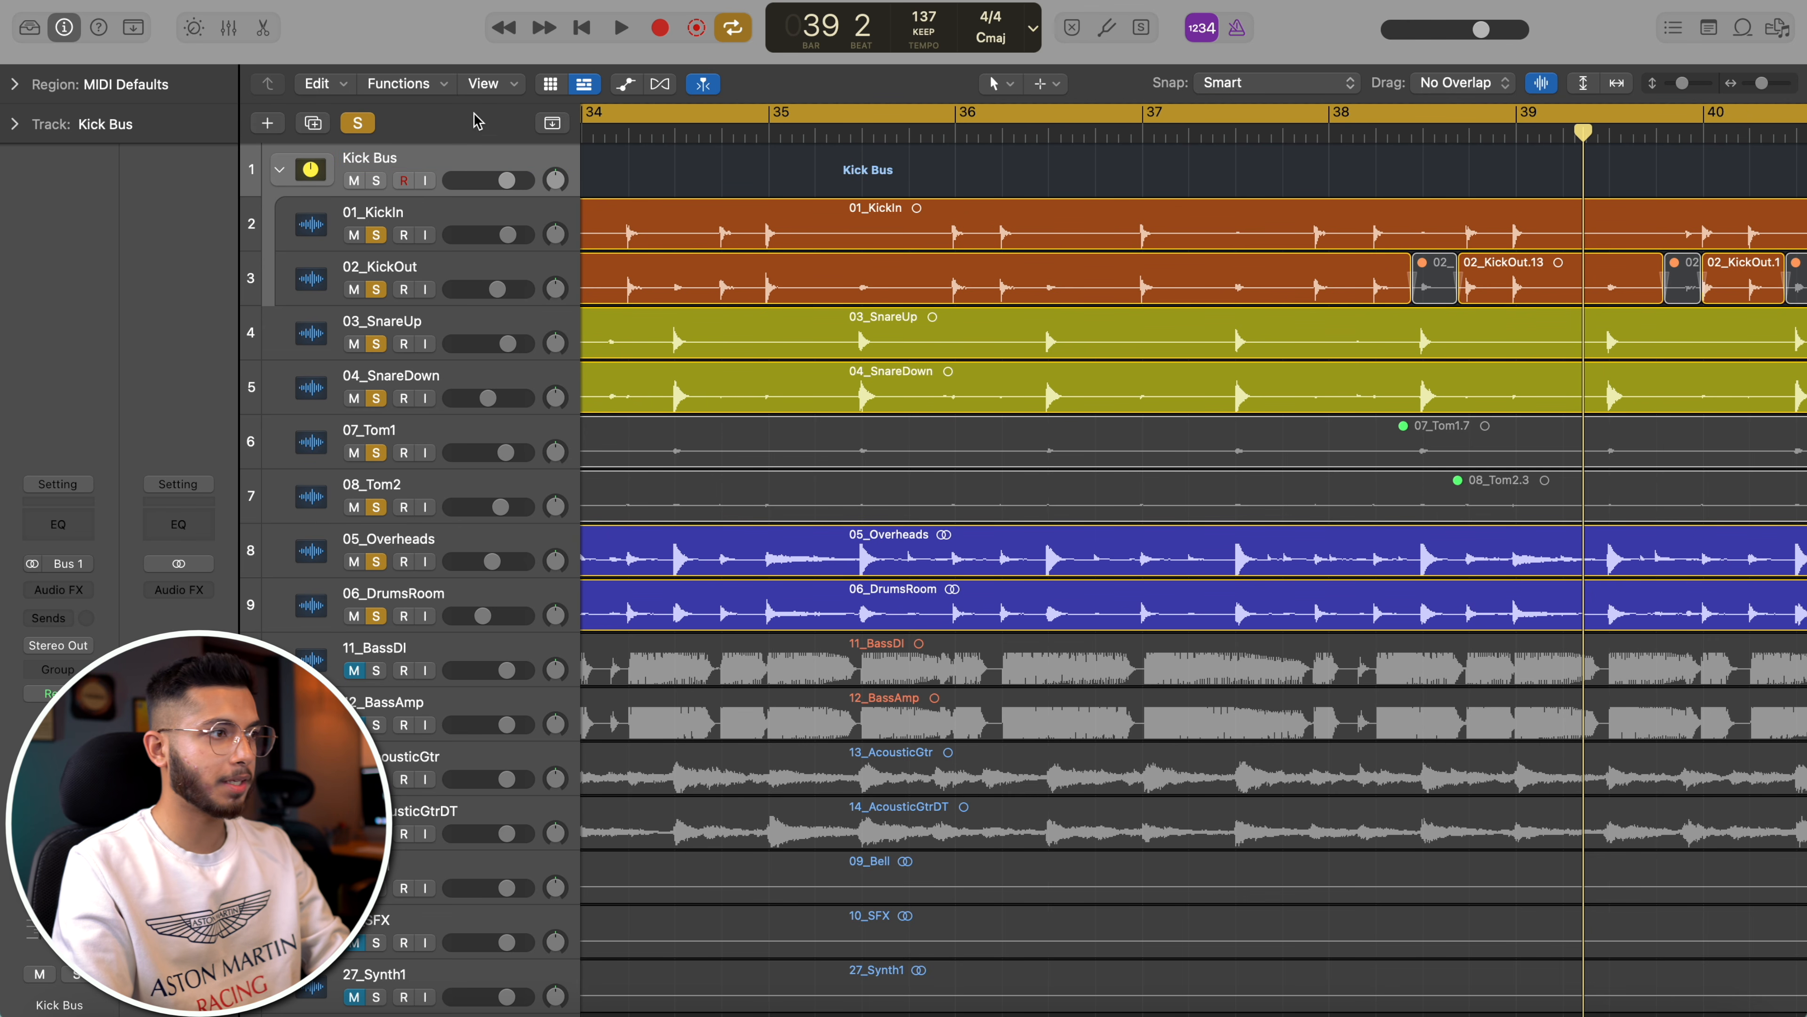
# - Solo only the Kick Bus and insert a stereo Compressor on it, using the Studio FET model with auto gain off
pyautogui.keyDown('alt'); pyautogui.click(376, 180); pyautogui.keyUp('alt')
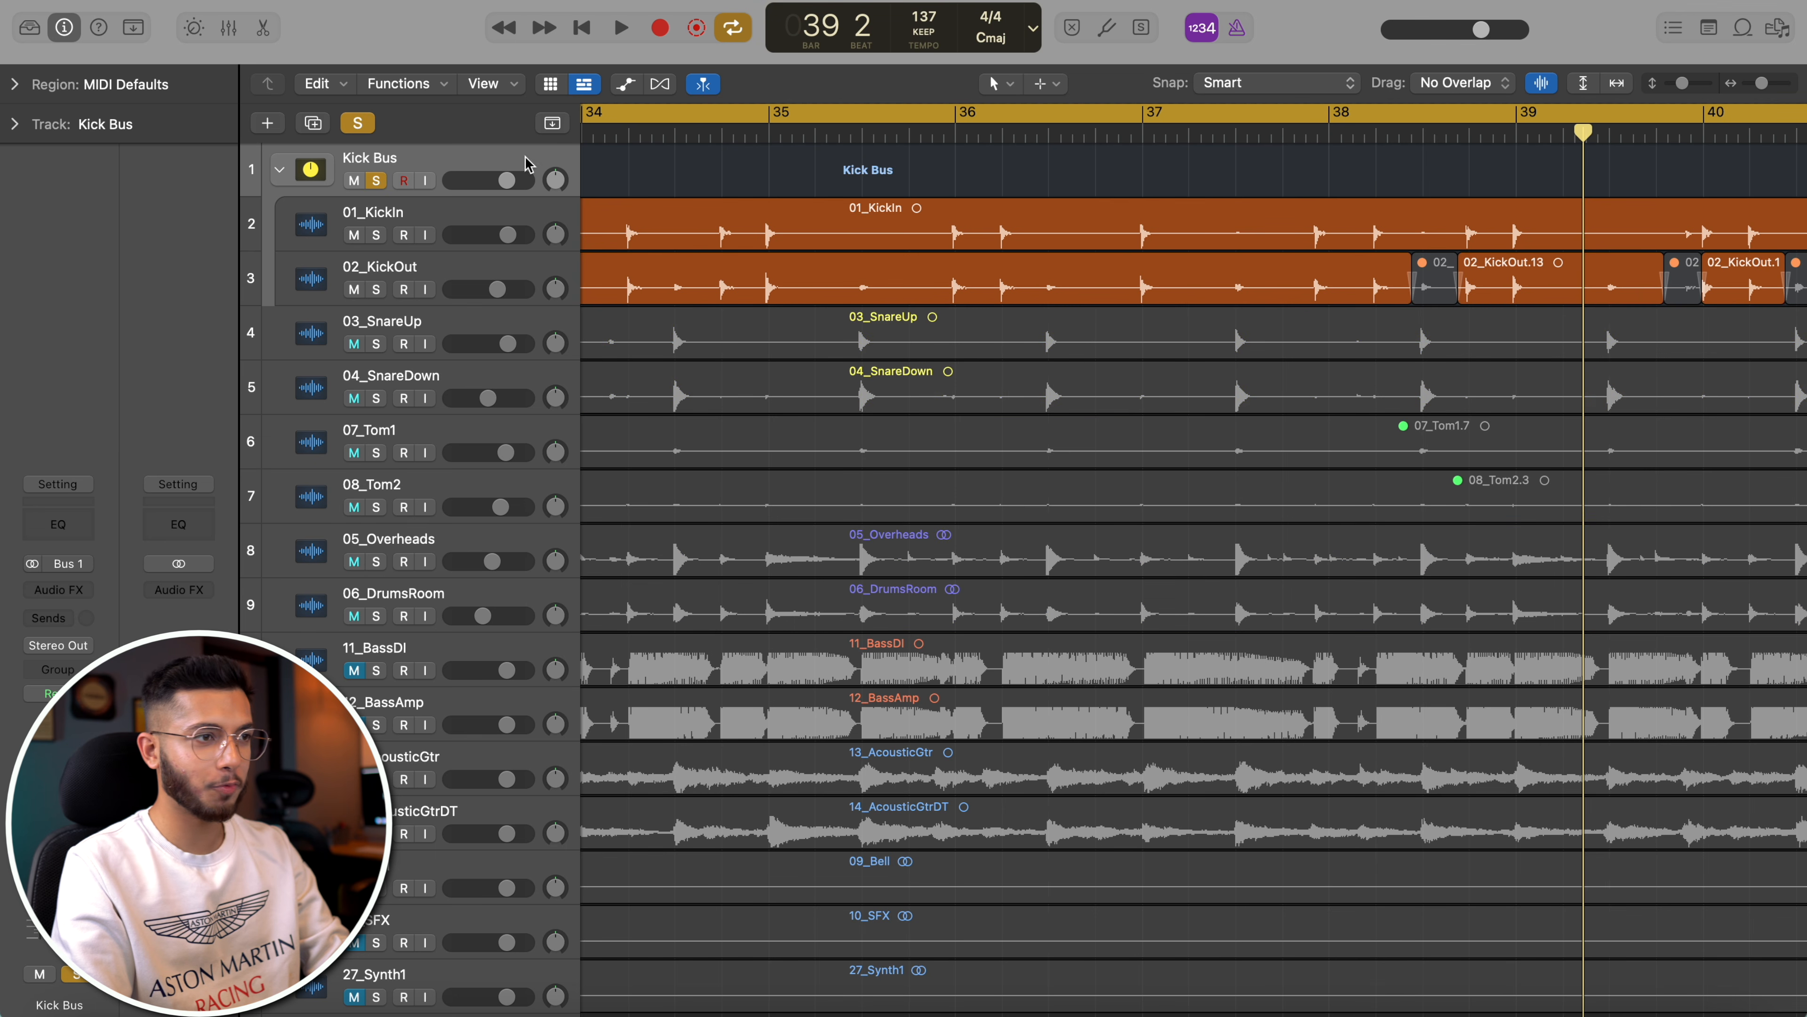
pyautogui.click(758, 175)
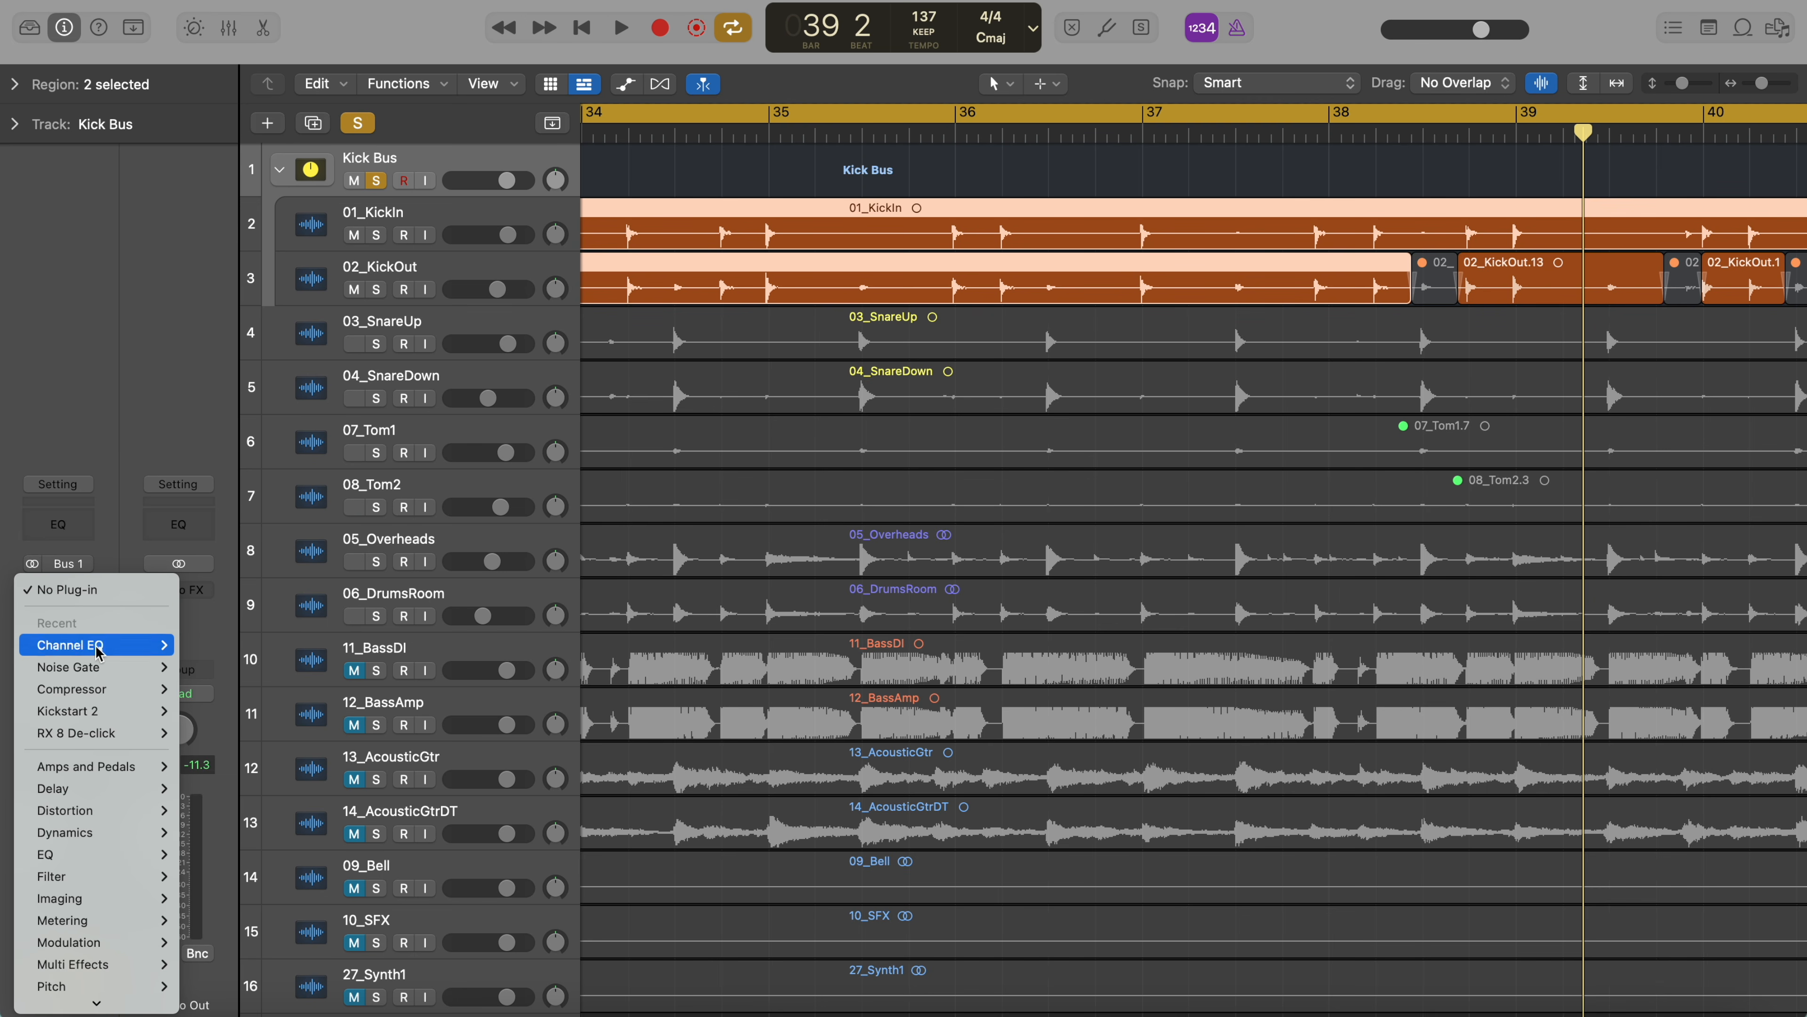
pyautogui.moveTo(102, 833)
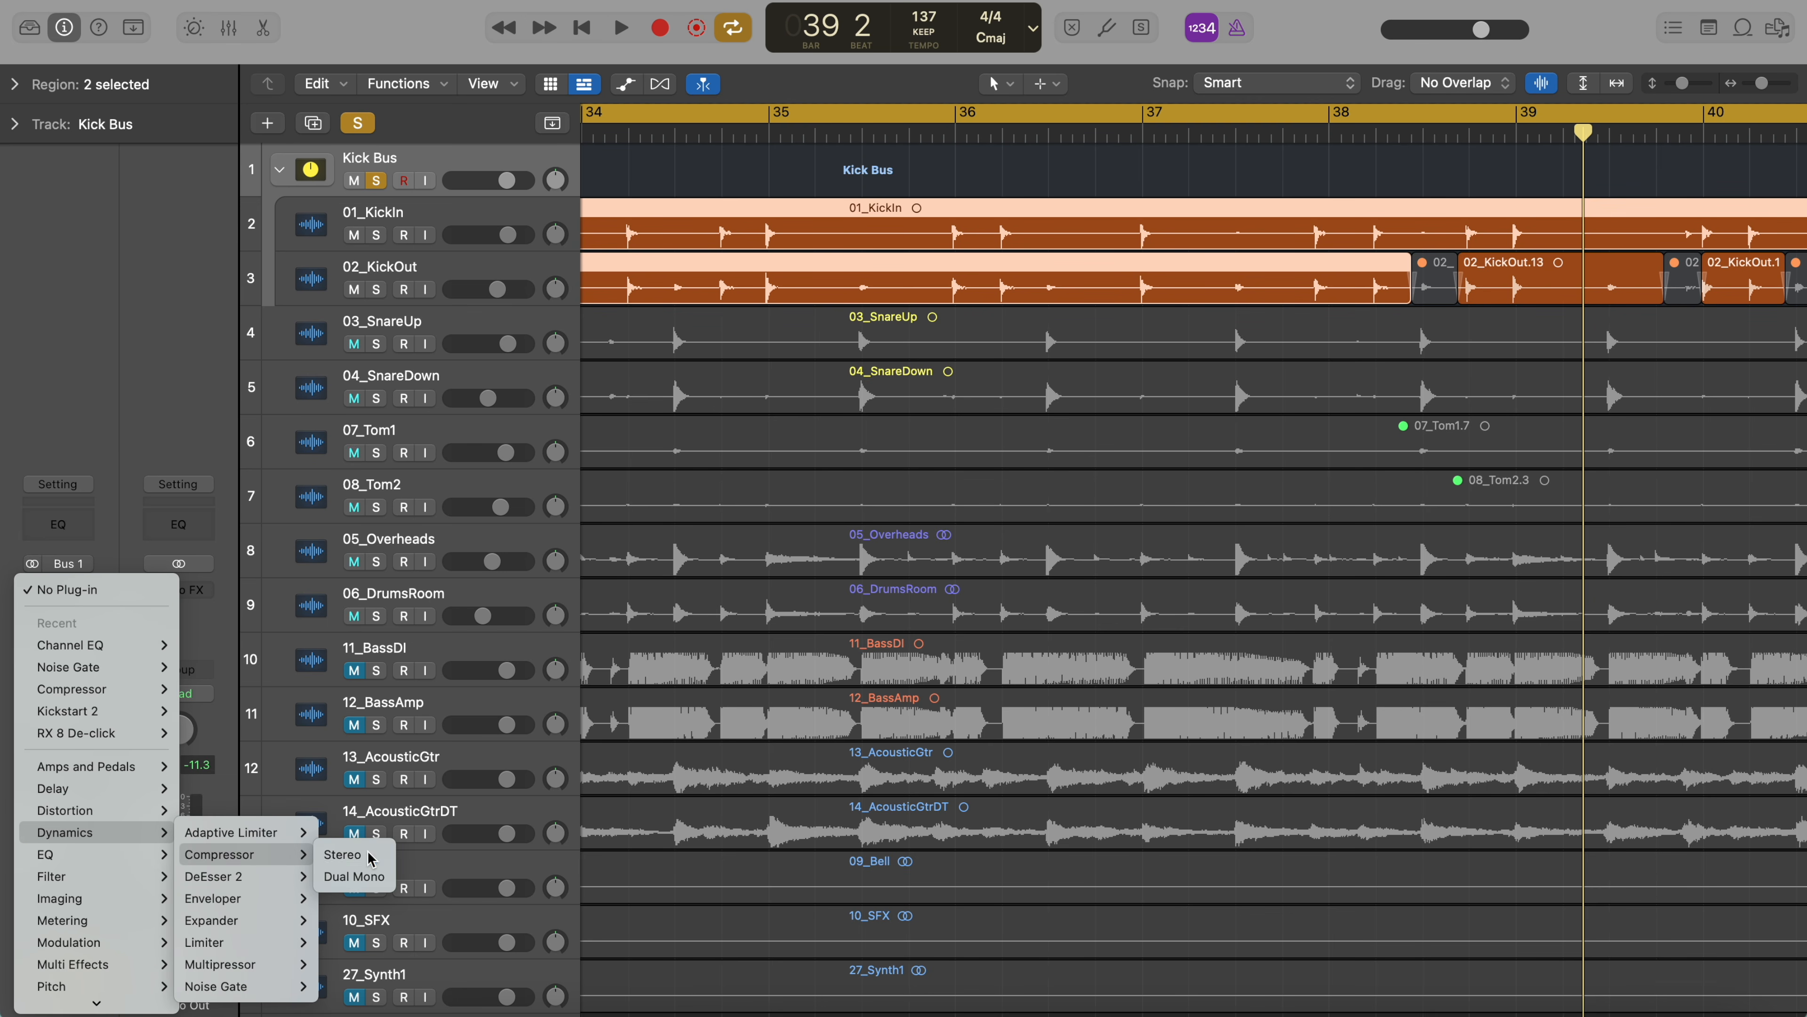
pyautogui.click(369, 854)
pyautogui.moveTo(1073, 89); pyautogui.dragTo(828, 21)
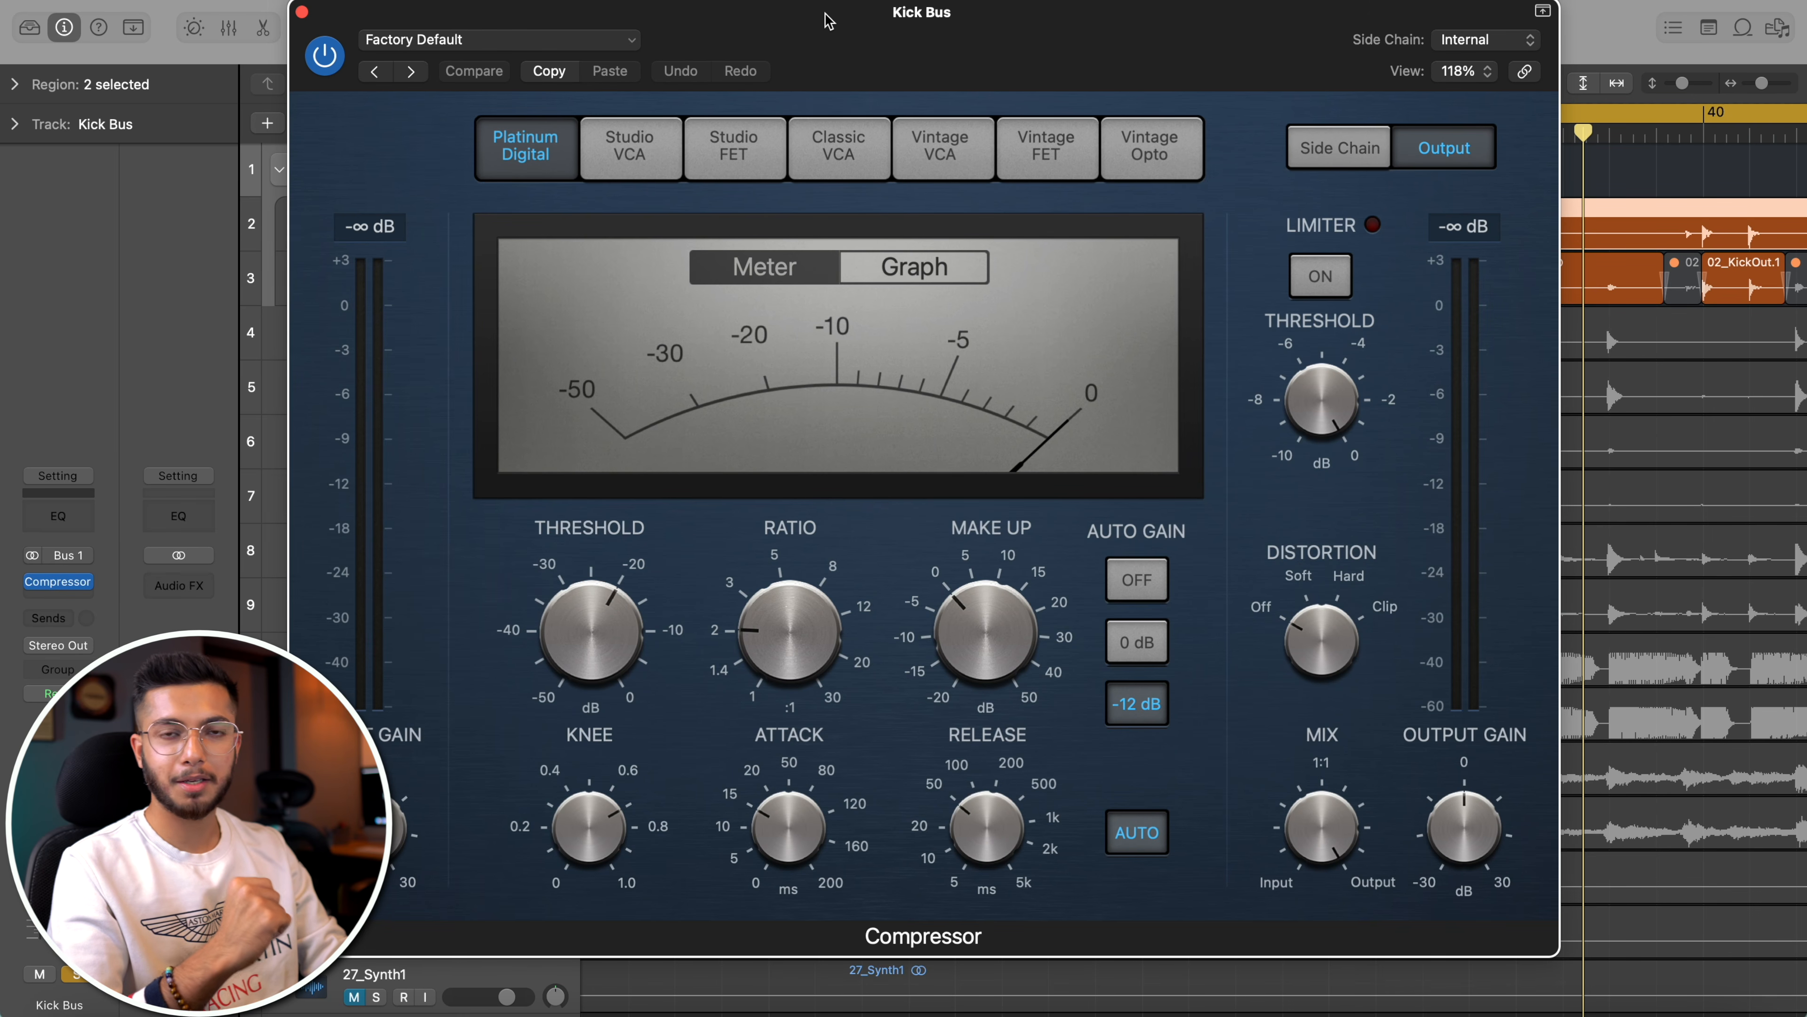
pyautogui.click(740, 146)
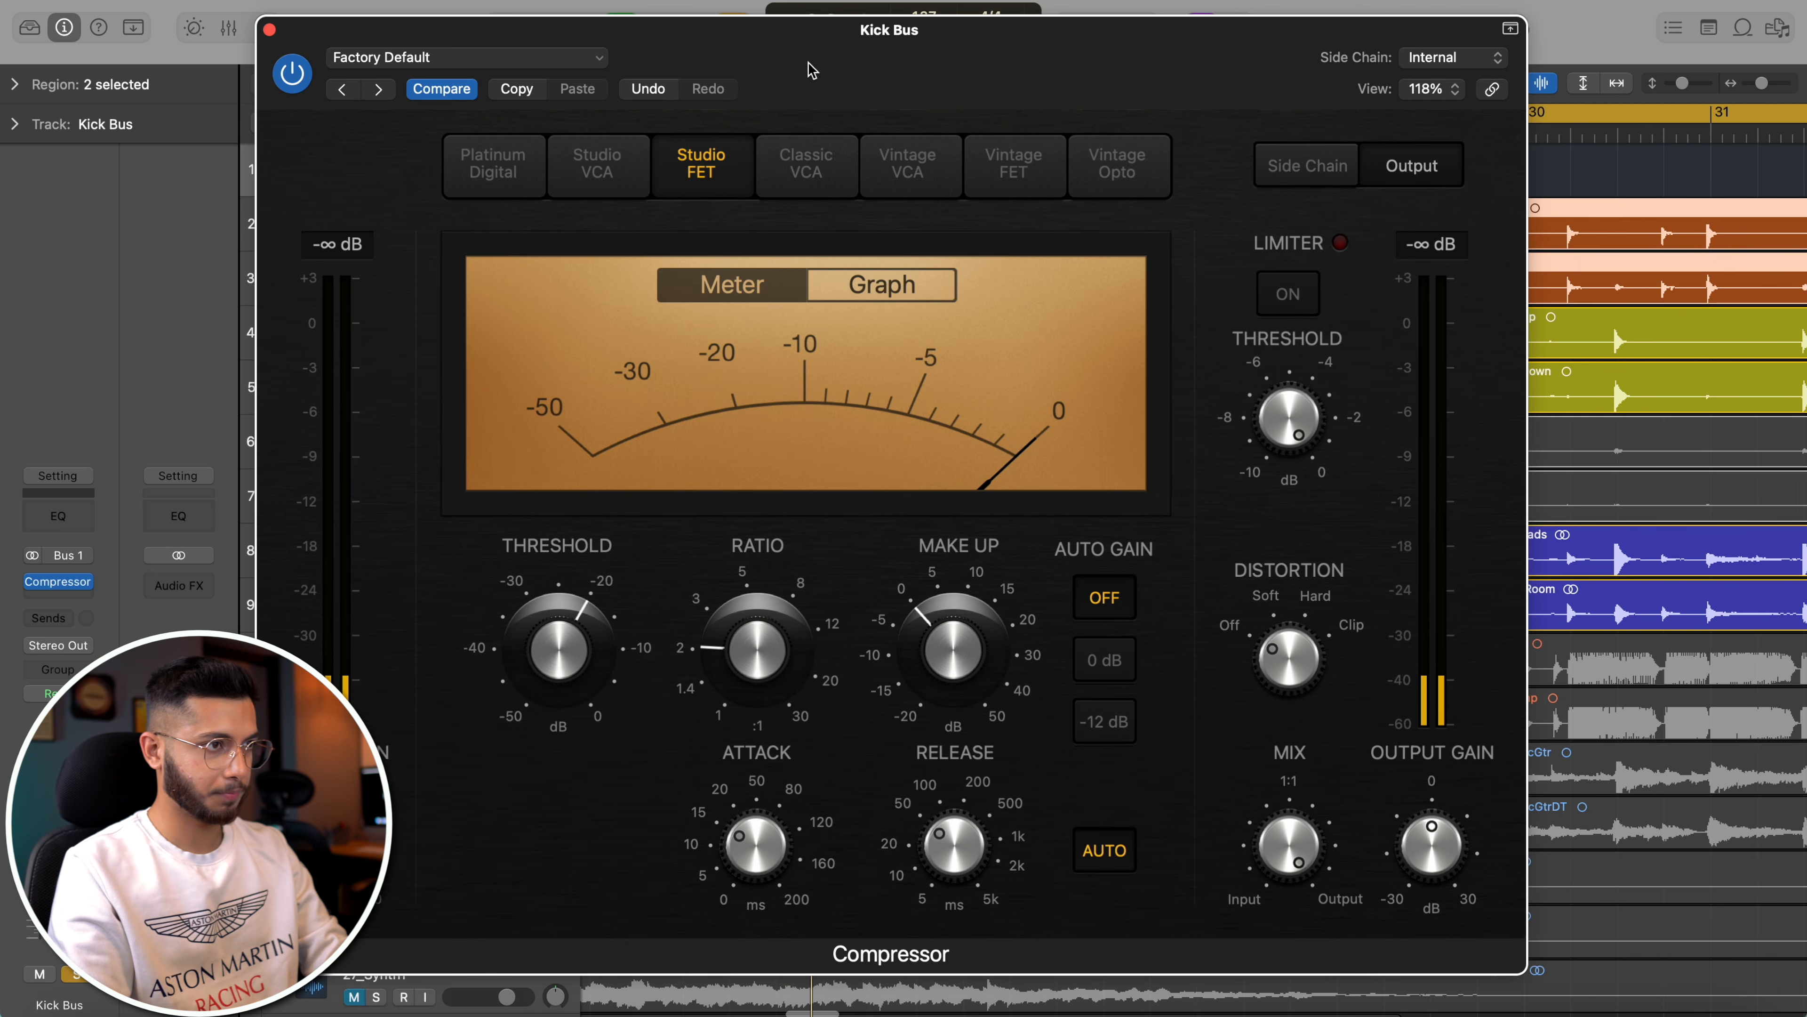
pyautogui.moveTo(808, 69); pyautogui.dragTo(851, 71)
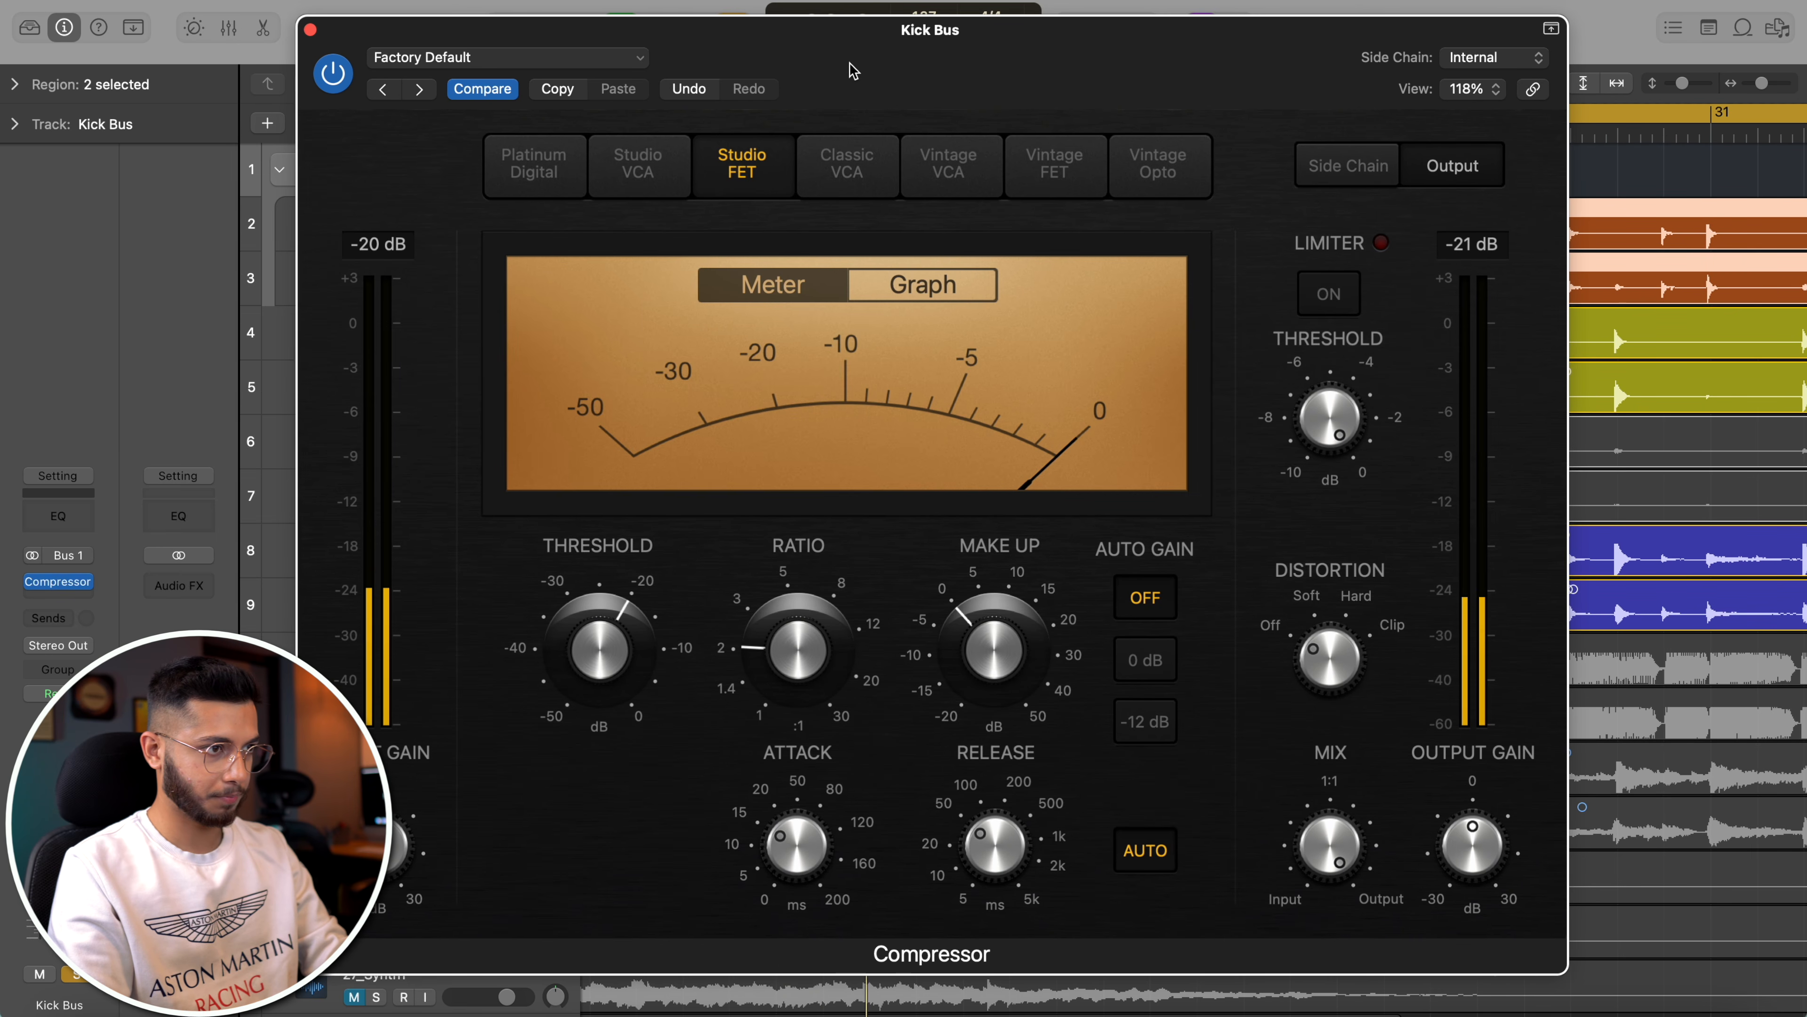
# - Raise the Kick Bus compressor's ratio, set its threshold to -22.5 dB and make-up to 1.5 dB, and compare it bypassed
pyautogui.moveTo(768, 672); pyautogui.dragTo(768, 666)
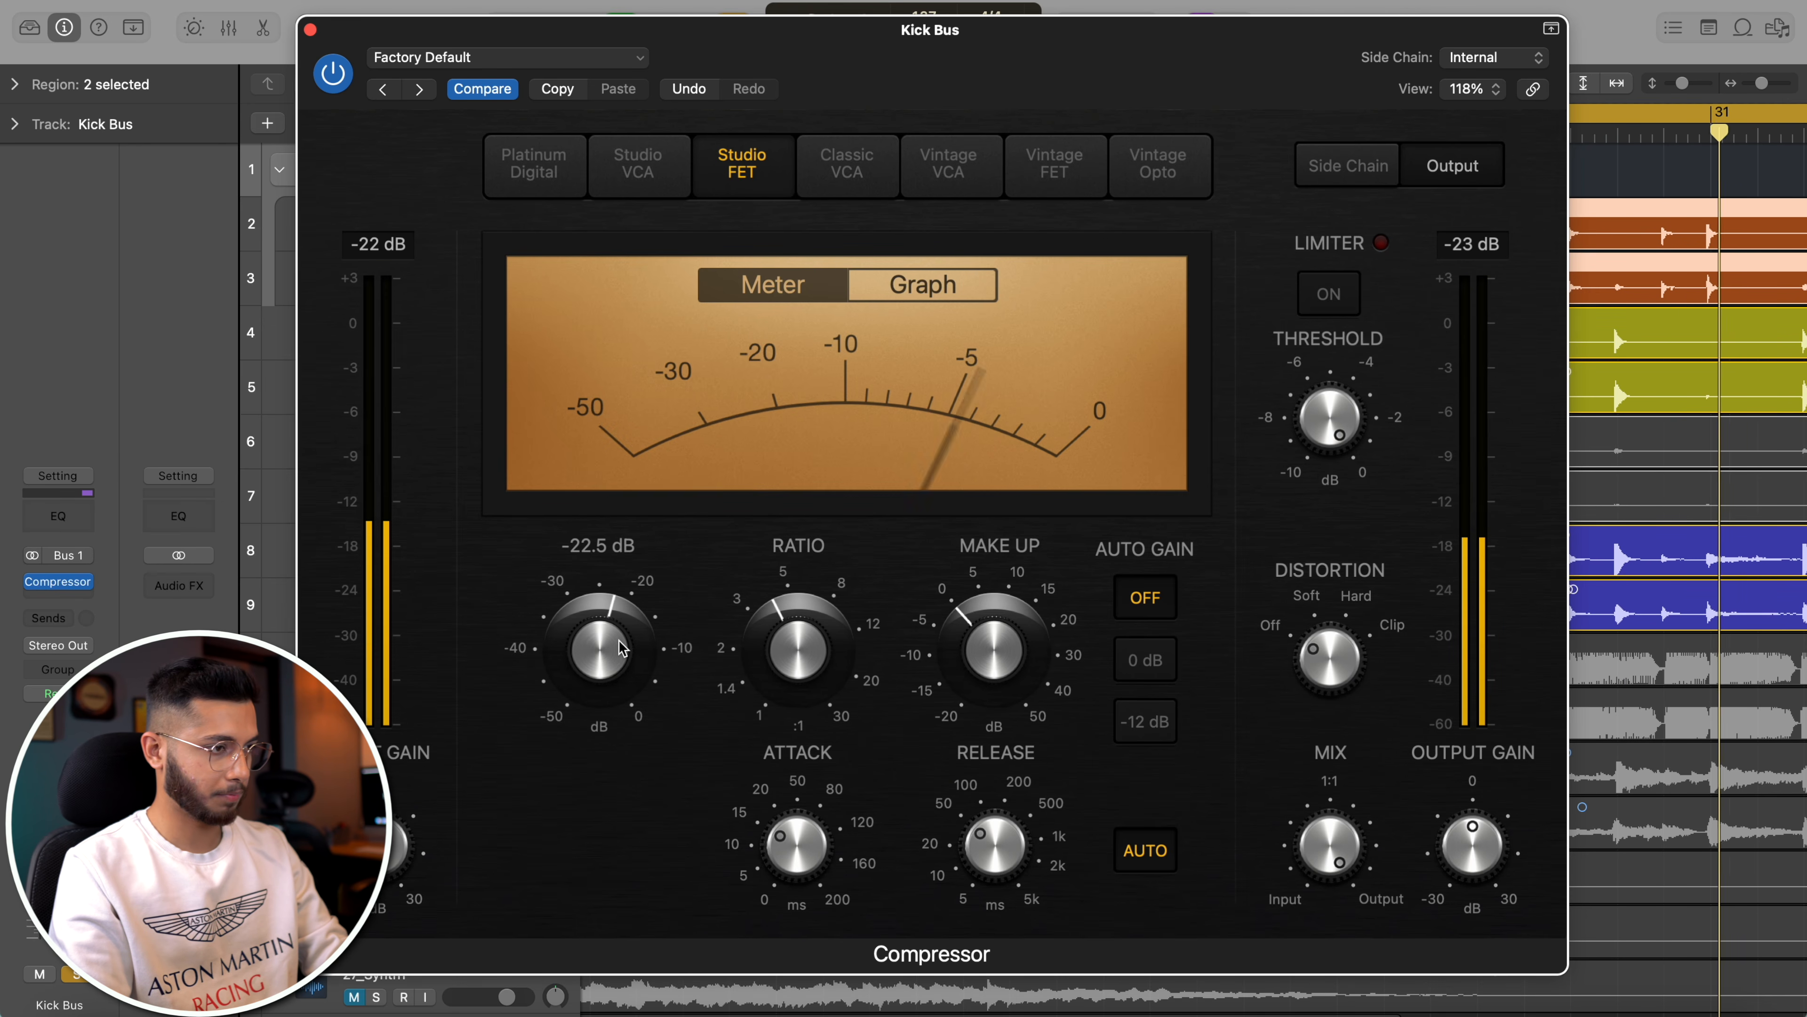
pyautogui.moveTo(986, 658); pyautogui.dragTo(986, 649)
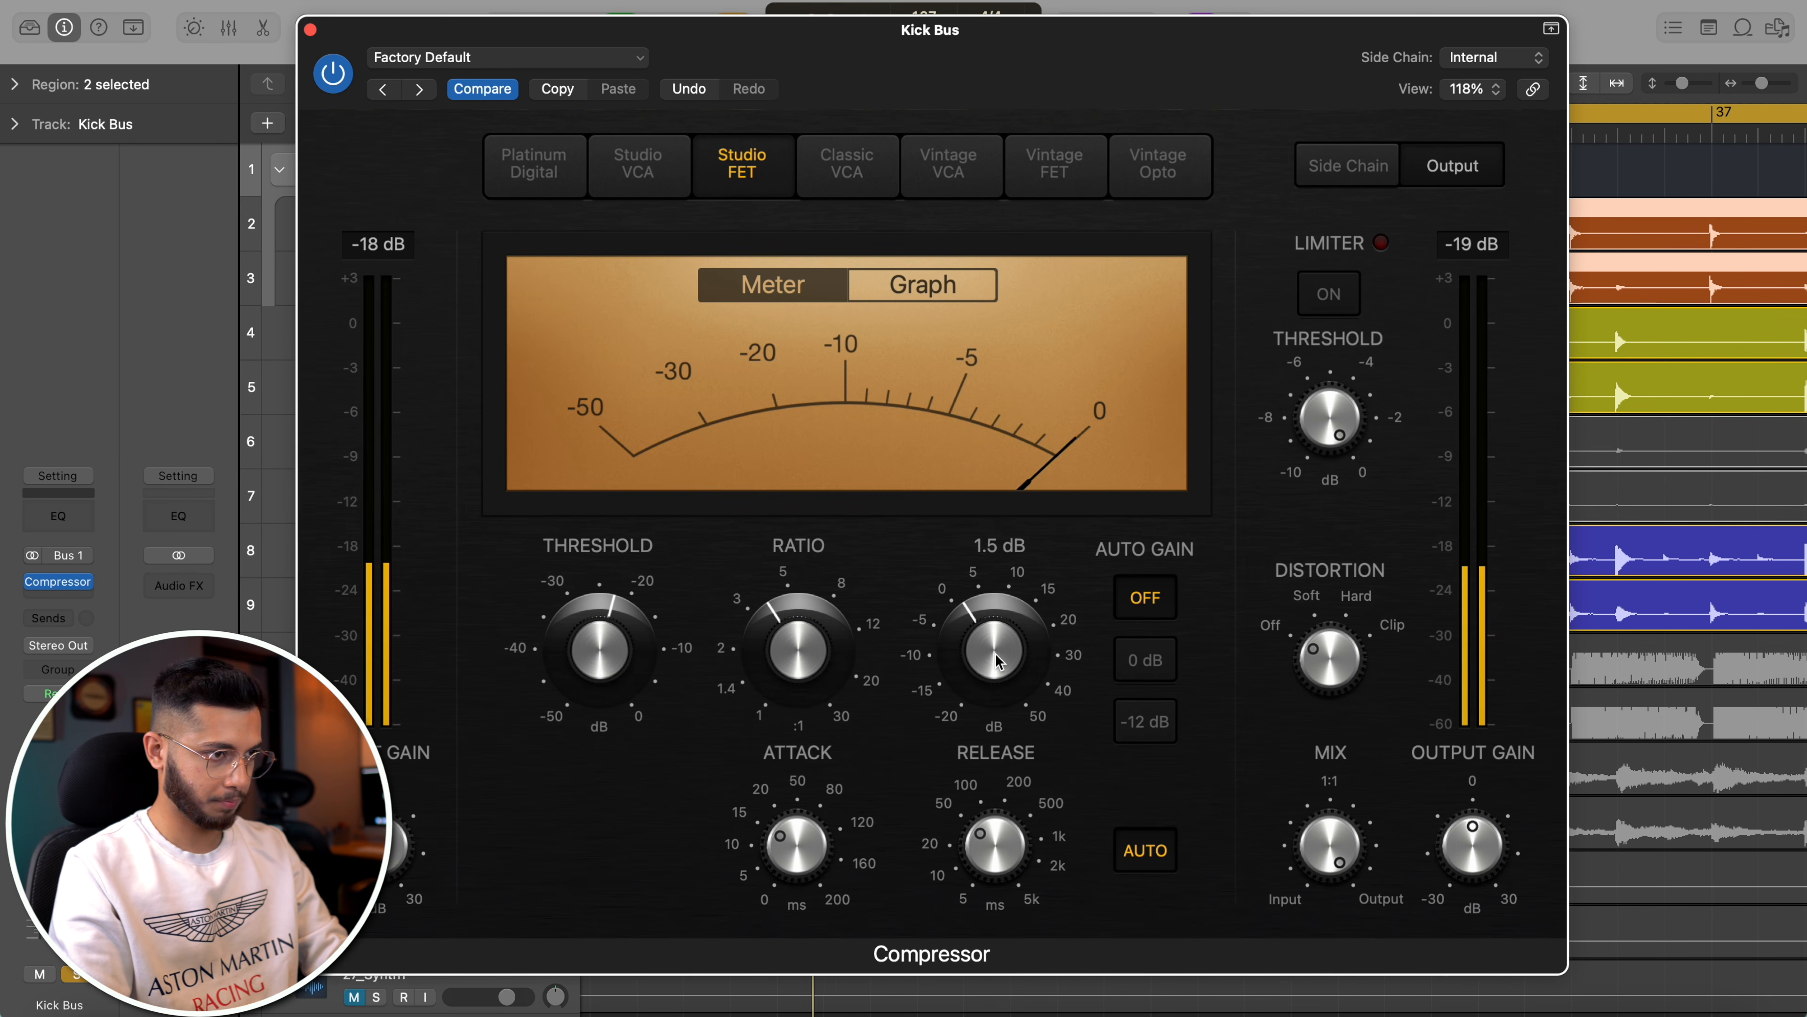
pyautogui.click(333, 74)
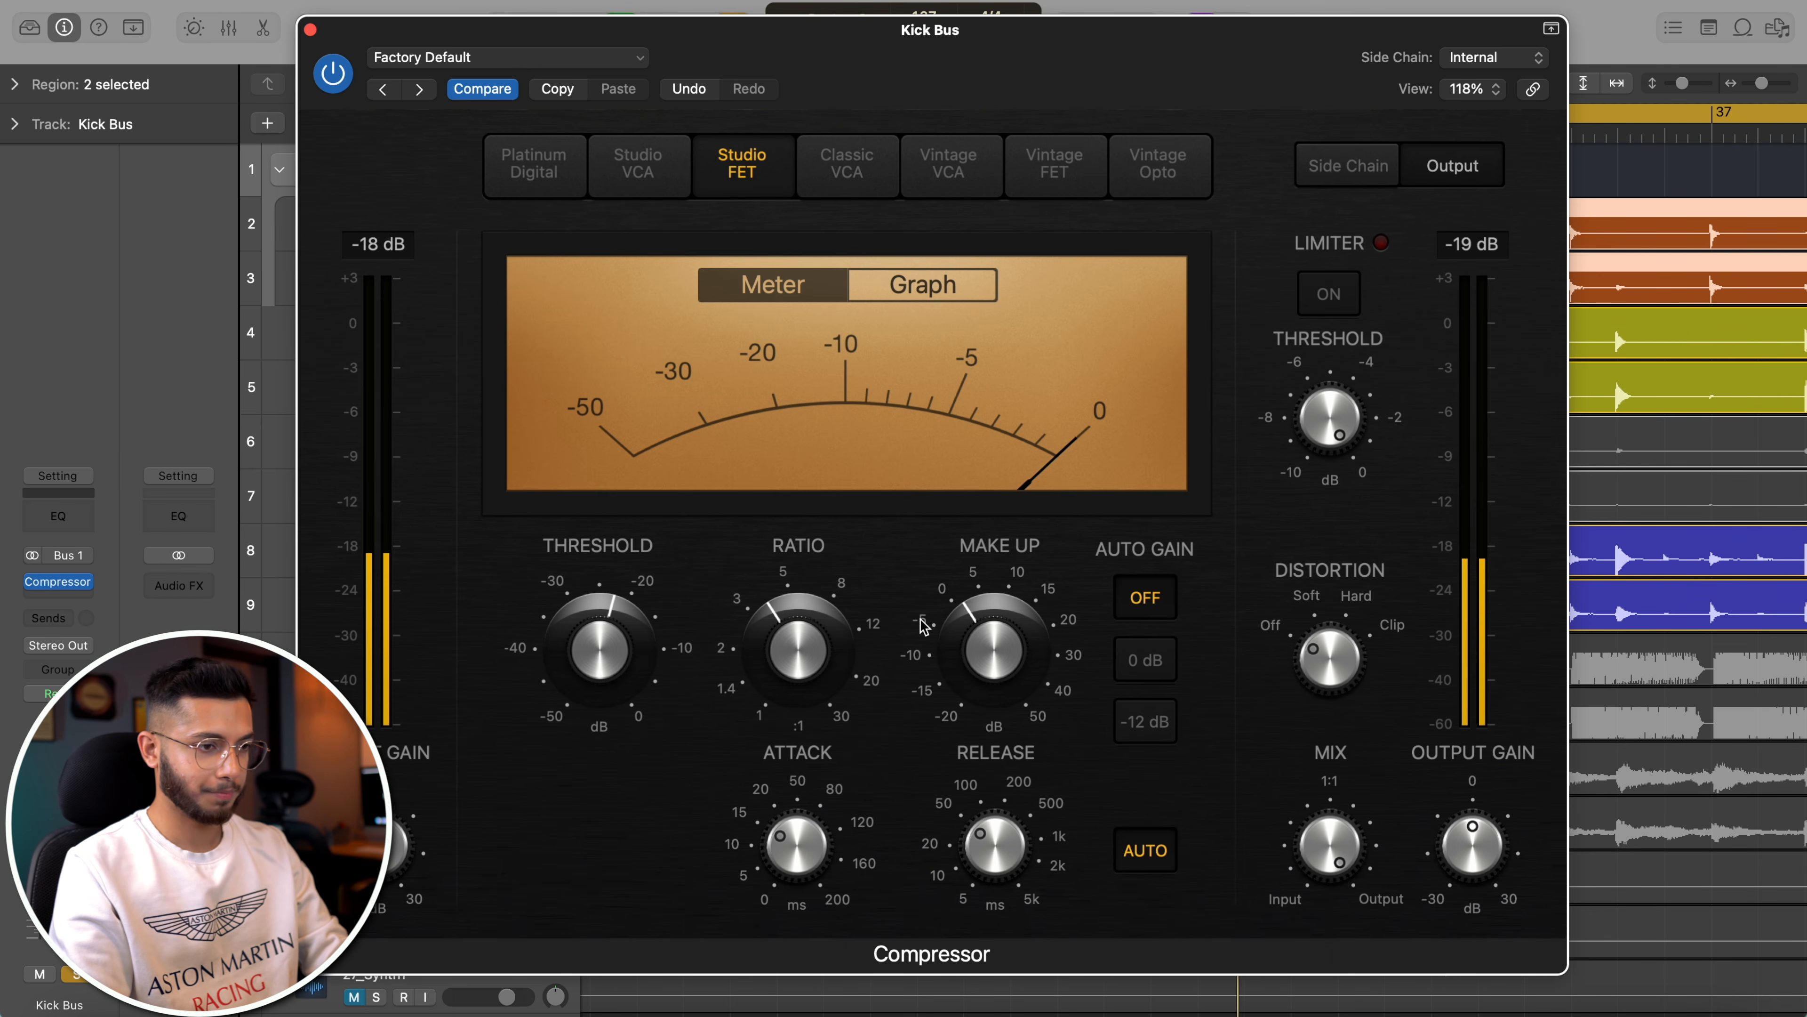
# - Turn off auto release on the Kick Bus compressor, then set its attack to 107.0 ms and its release to 18.0 ms
pyautogui.moveTo(798, 852); pyautogui.dragTo(802, 840)
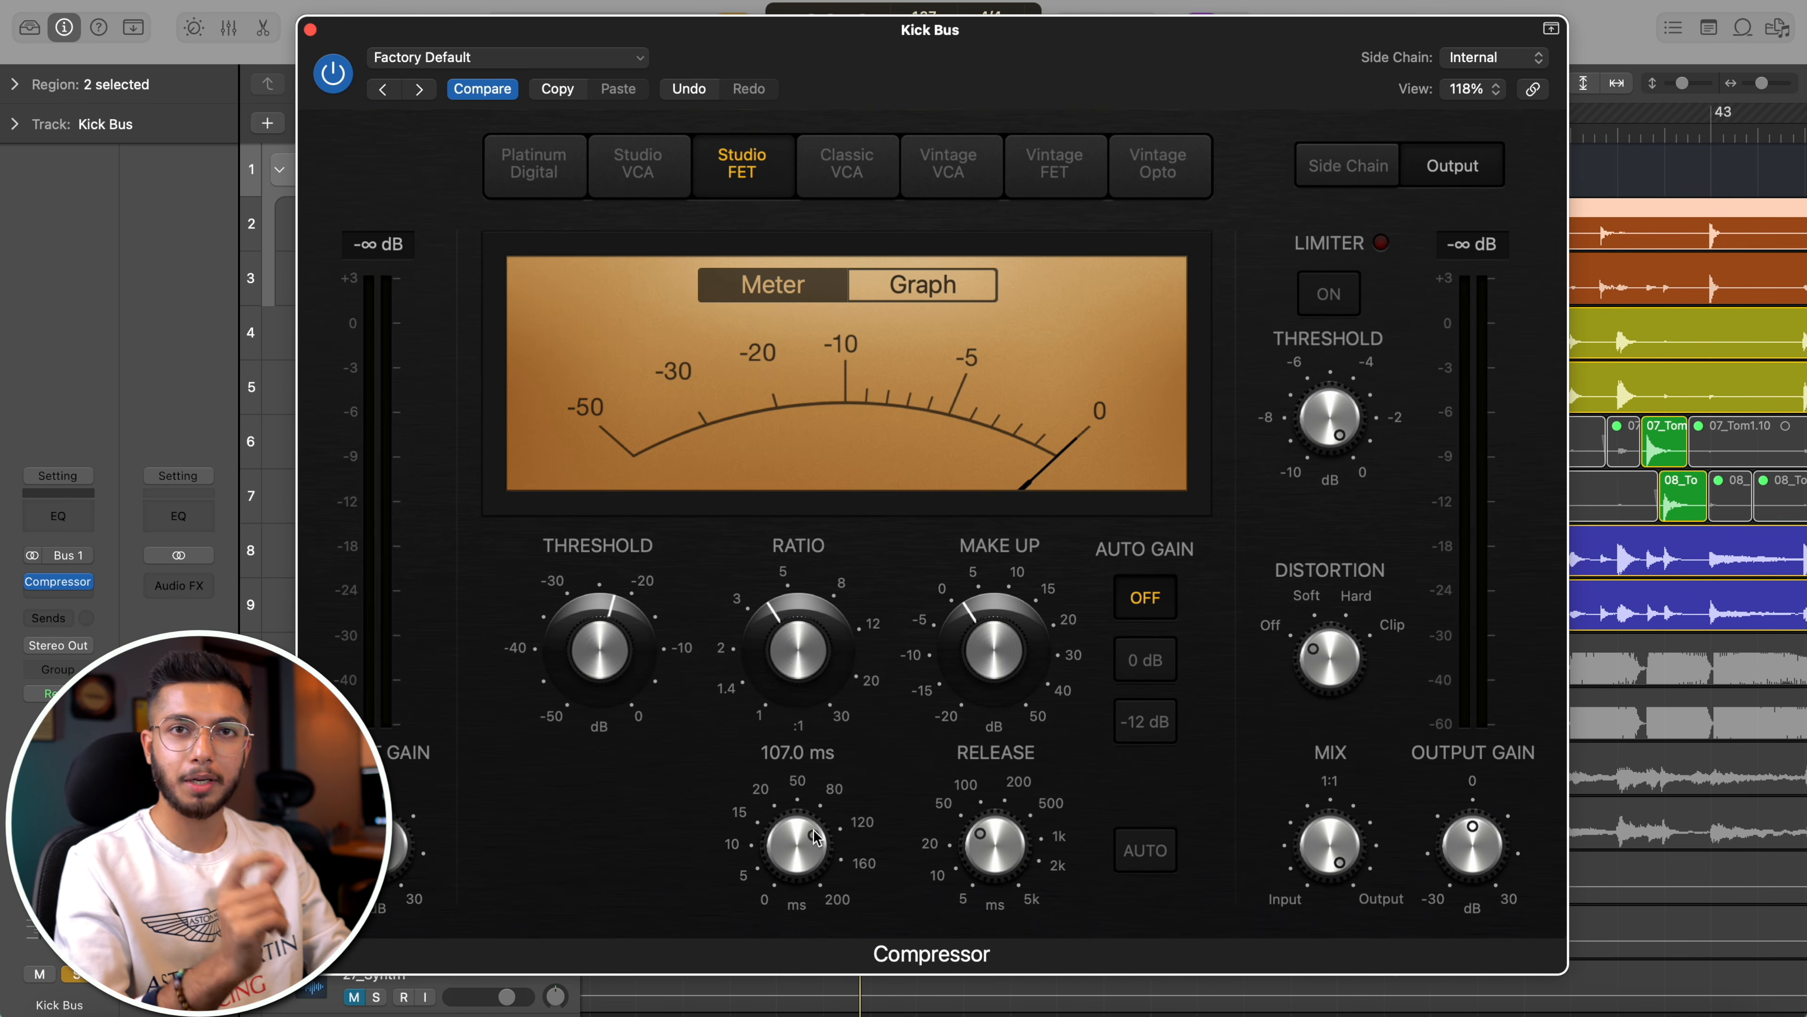
pyautogui.press('space')
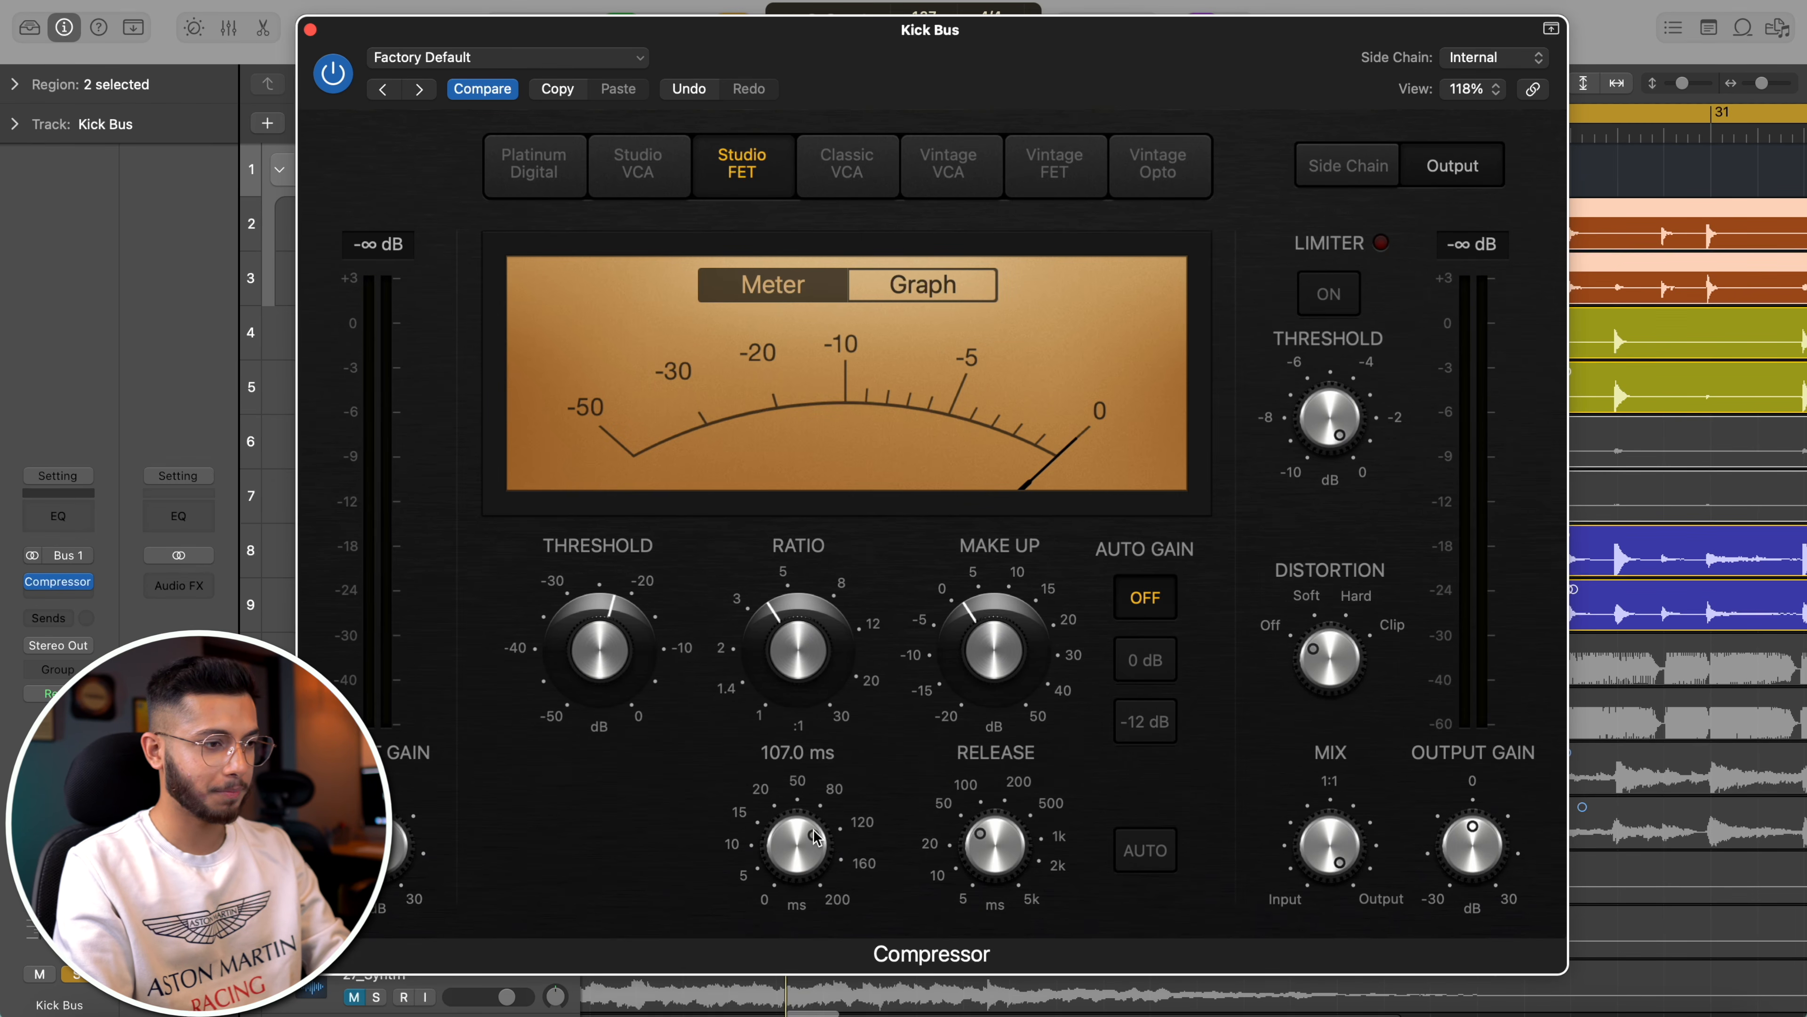
pyautogui.scroll(-3, 1025, 847)
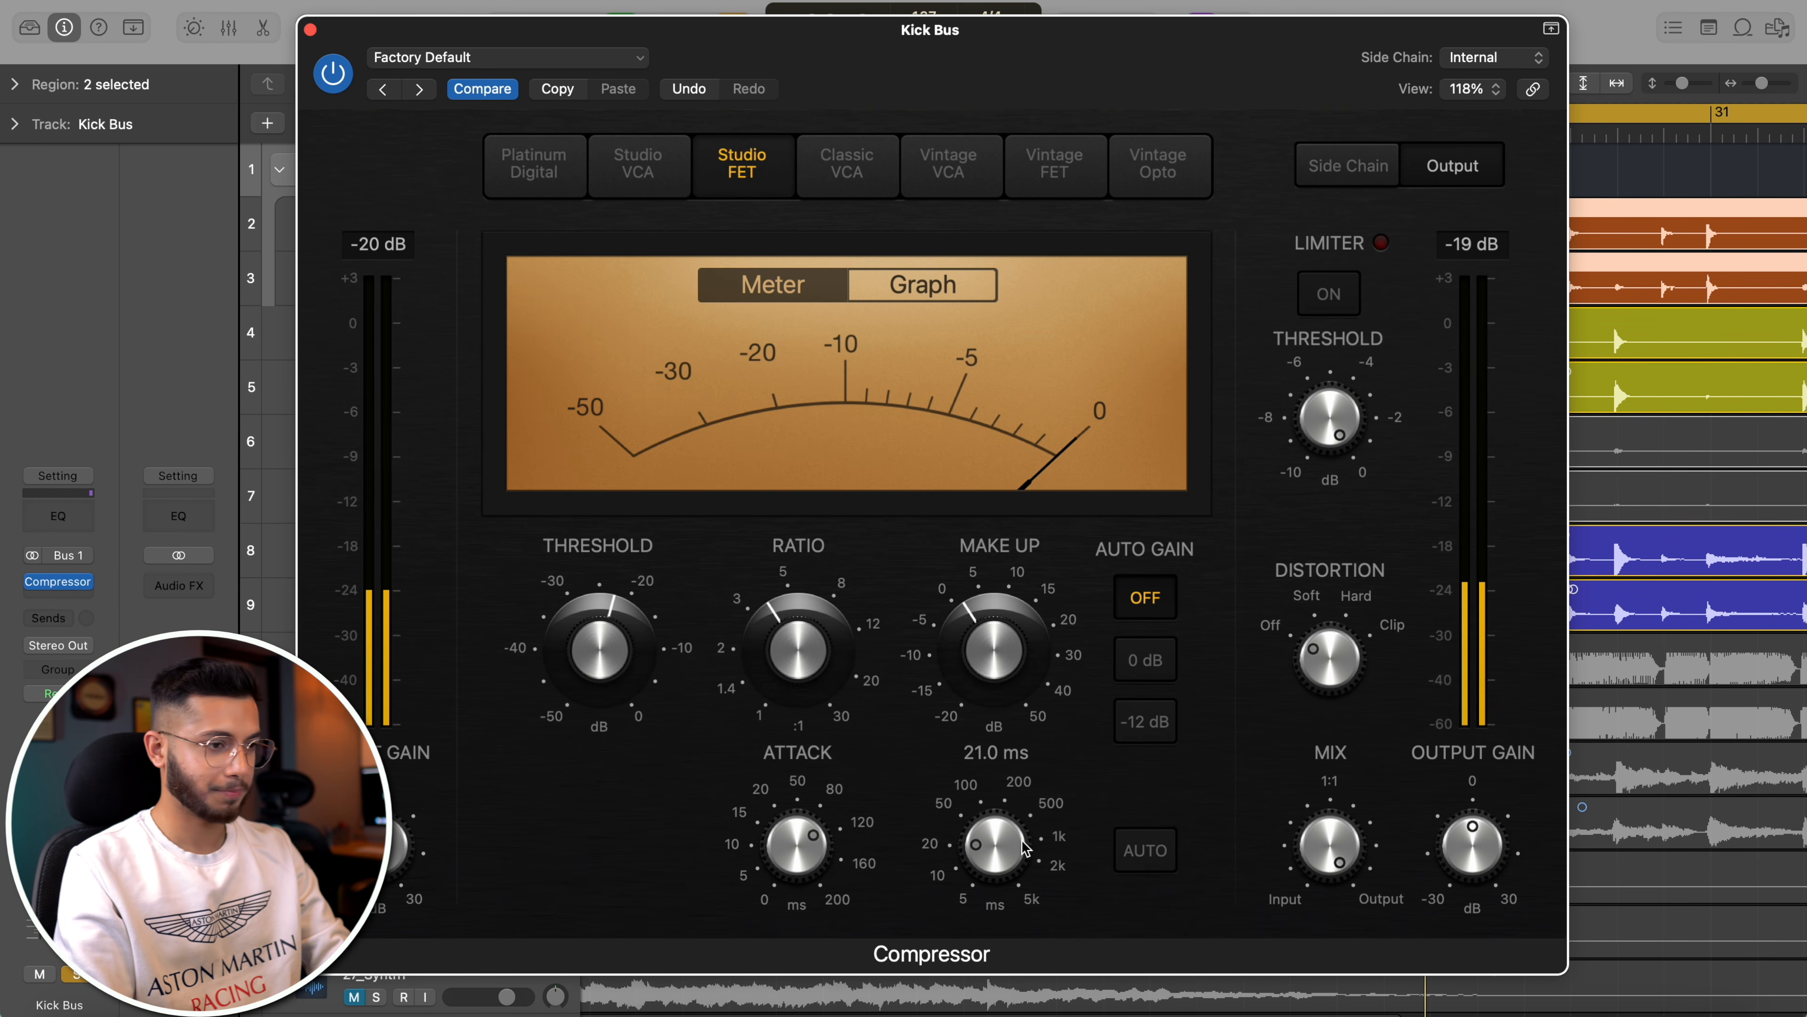
pyautogui.scroll(1, 1025, 847)
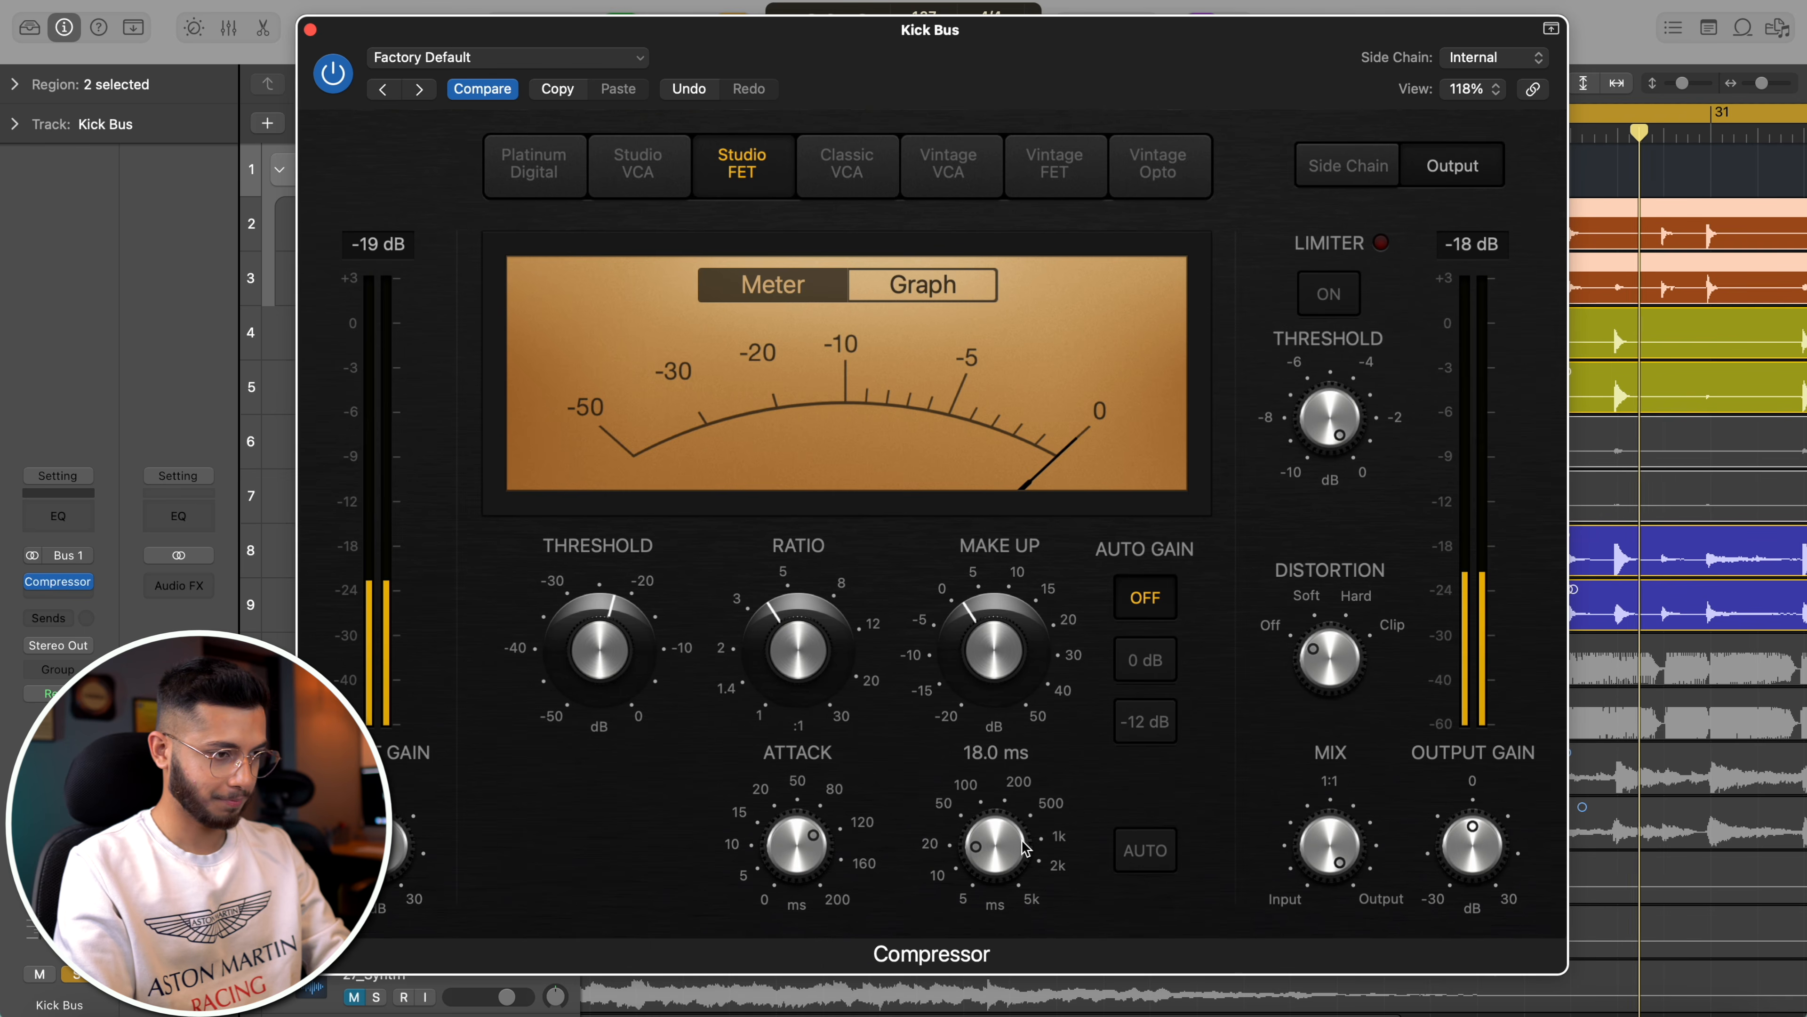
# - Compare the Kick Bus with its compressor bypassed and engaged, checking the effect of the attack and release settings
pyautogui.click(333, 74)
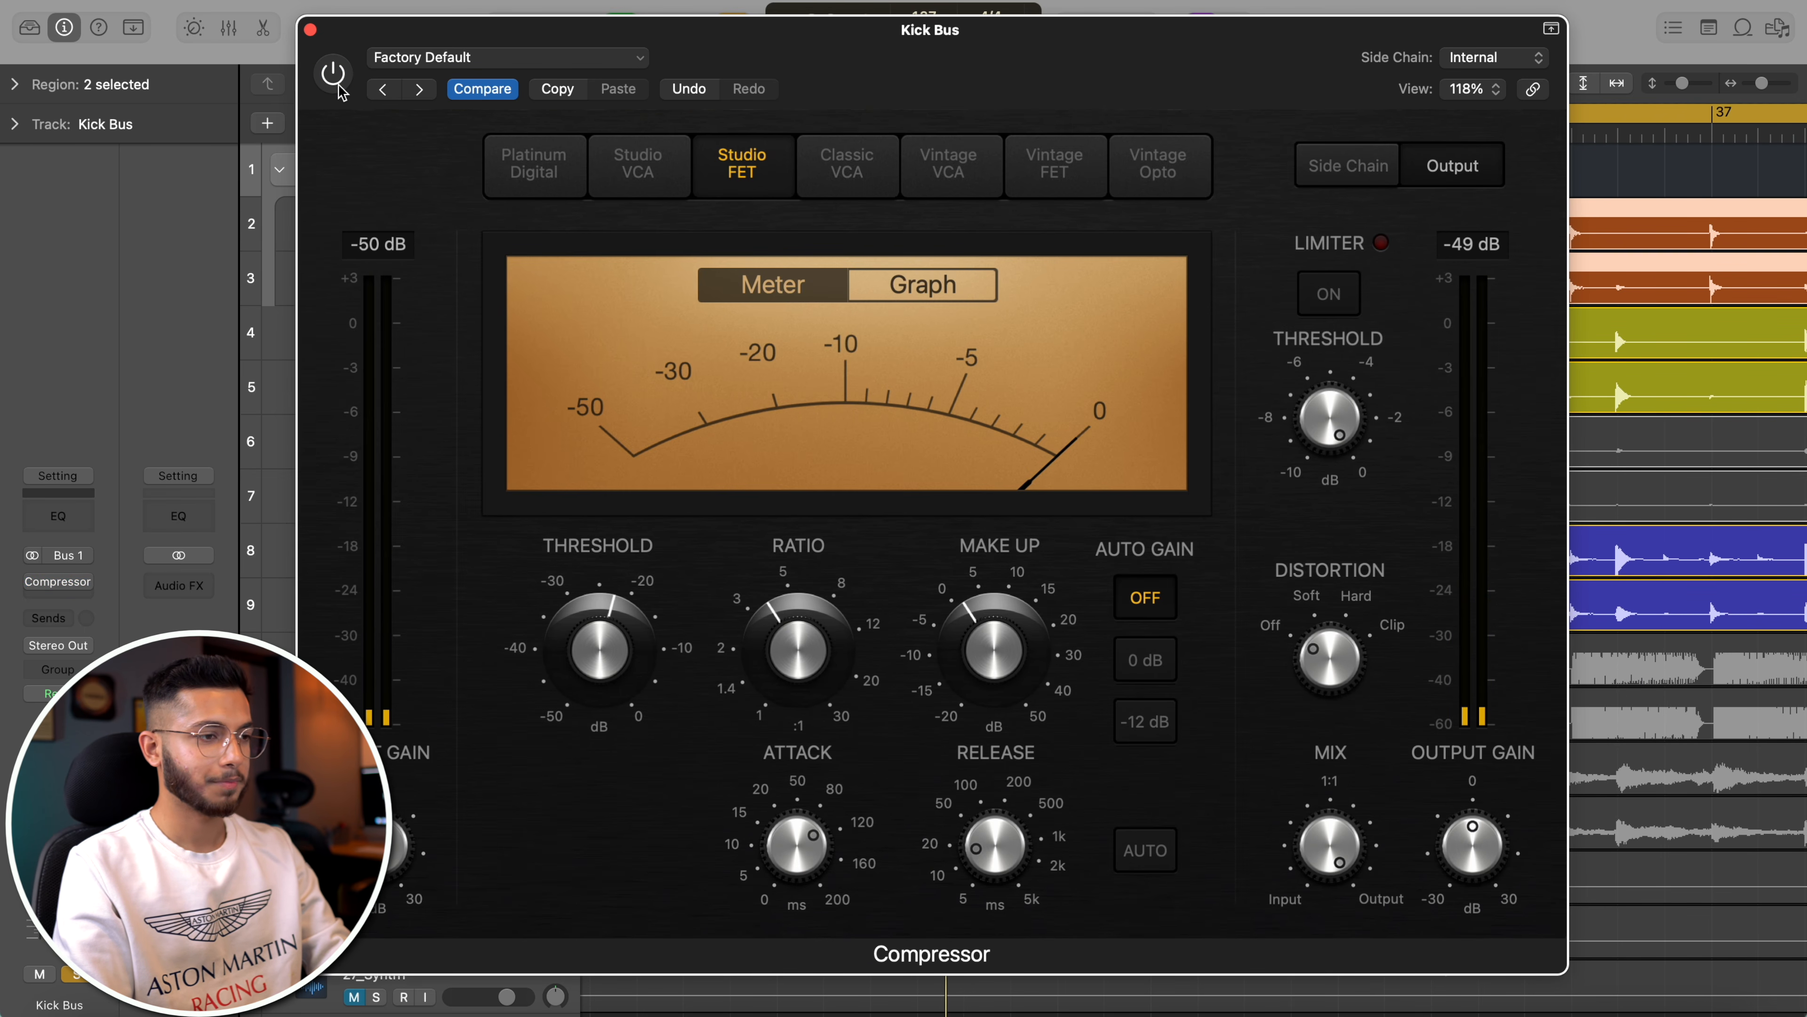
pyautogui.click(339, 86)
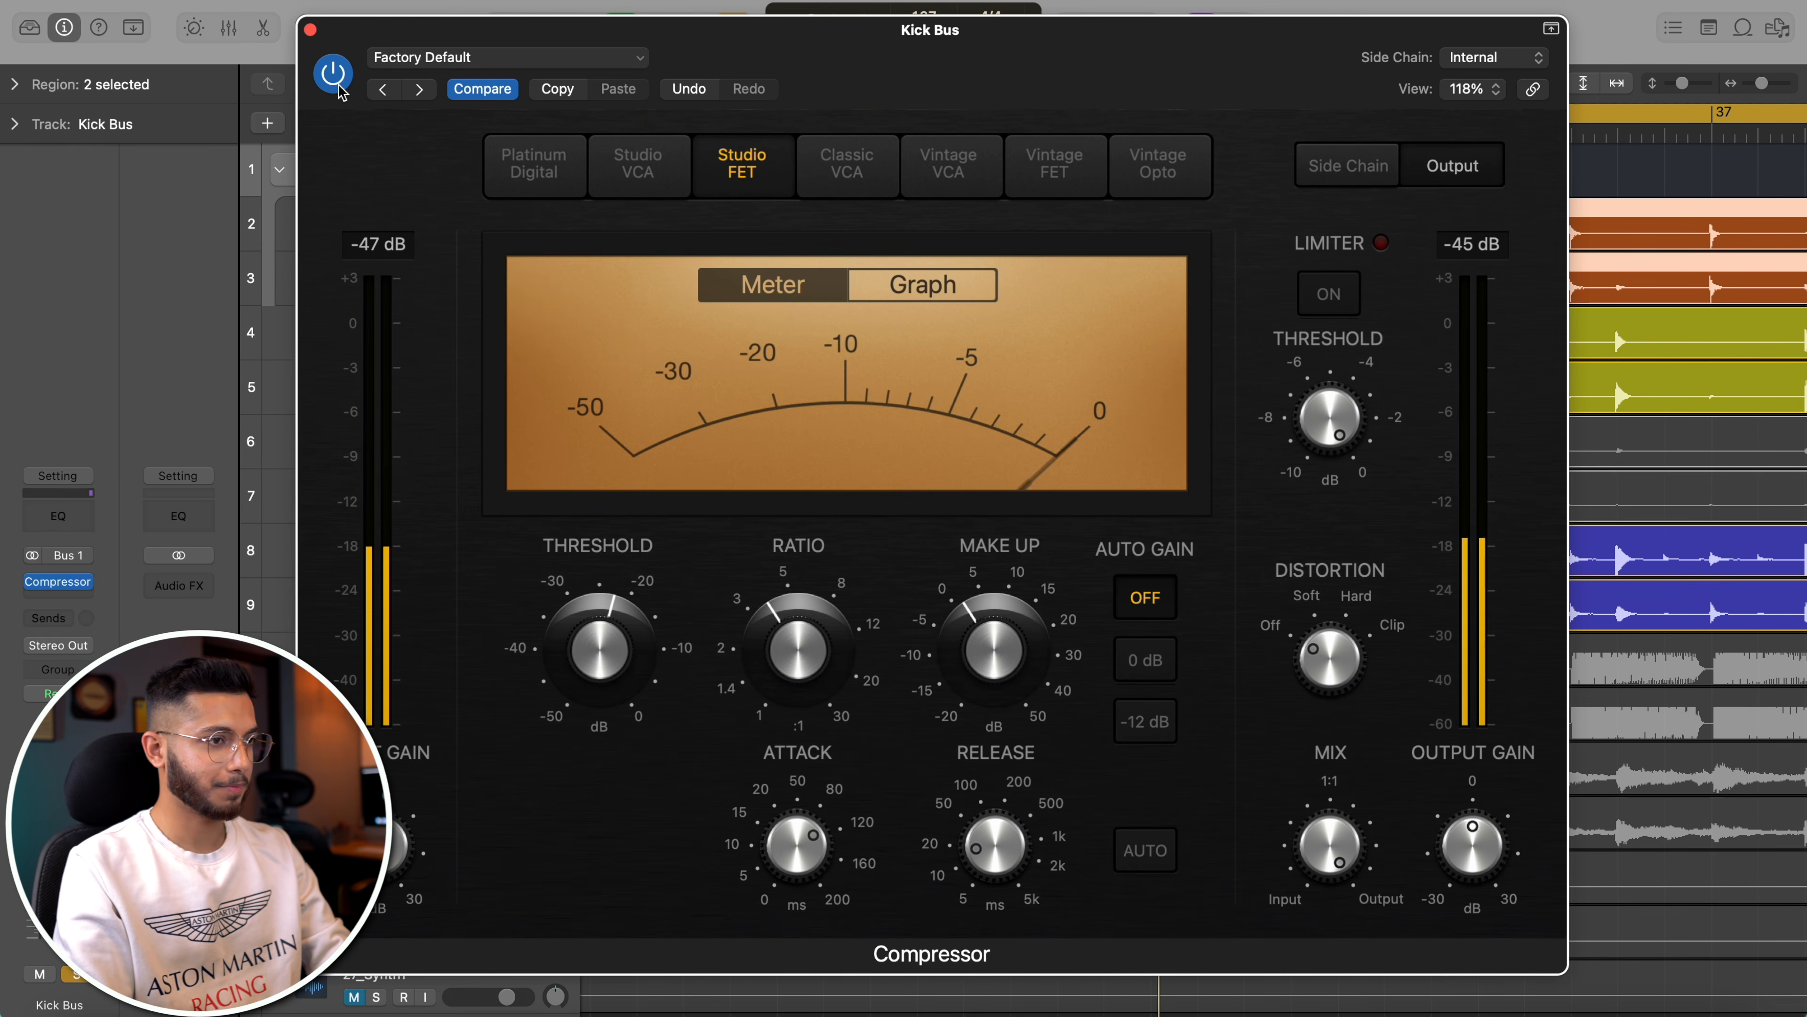
pyautogui.moveTo(988, 848)
pyautogui.moveTo(773, 831)
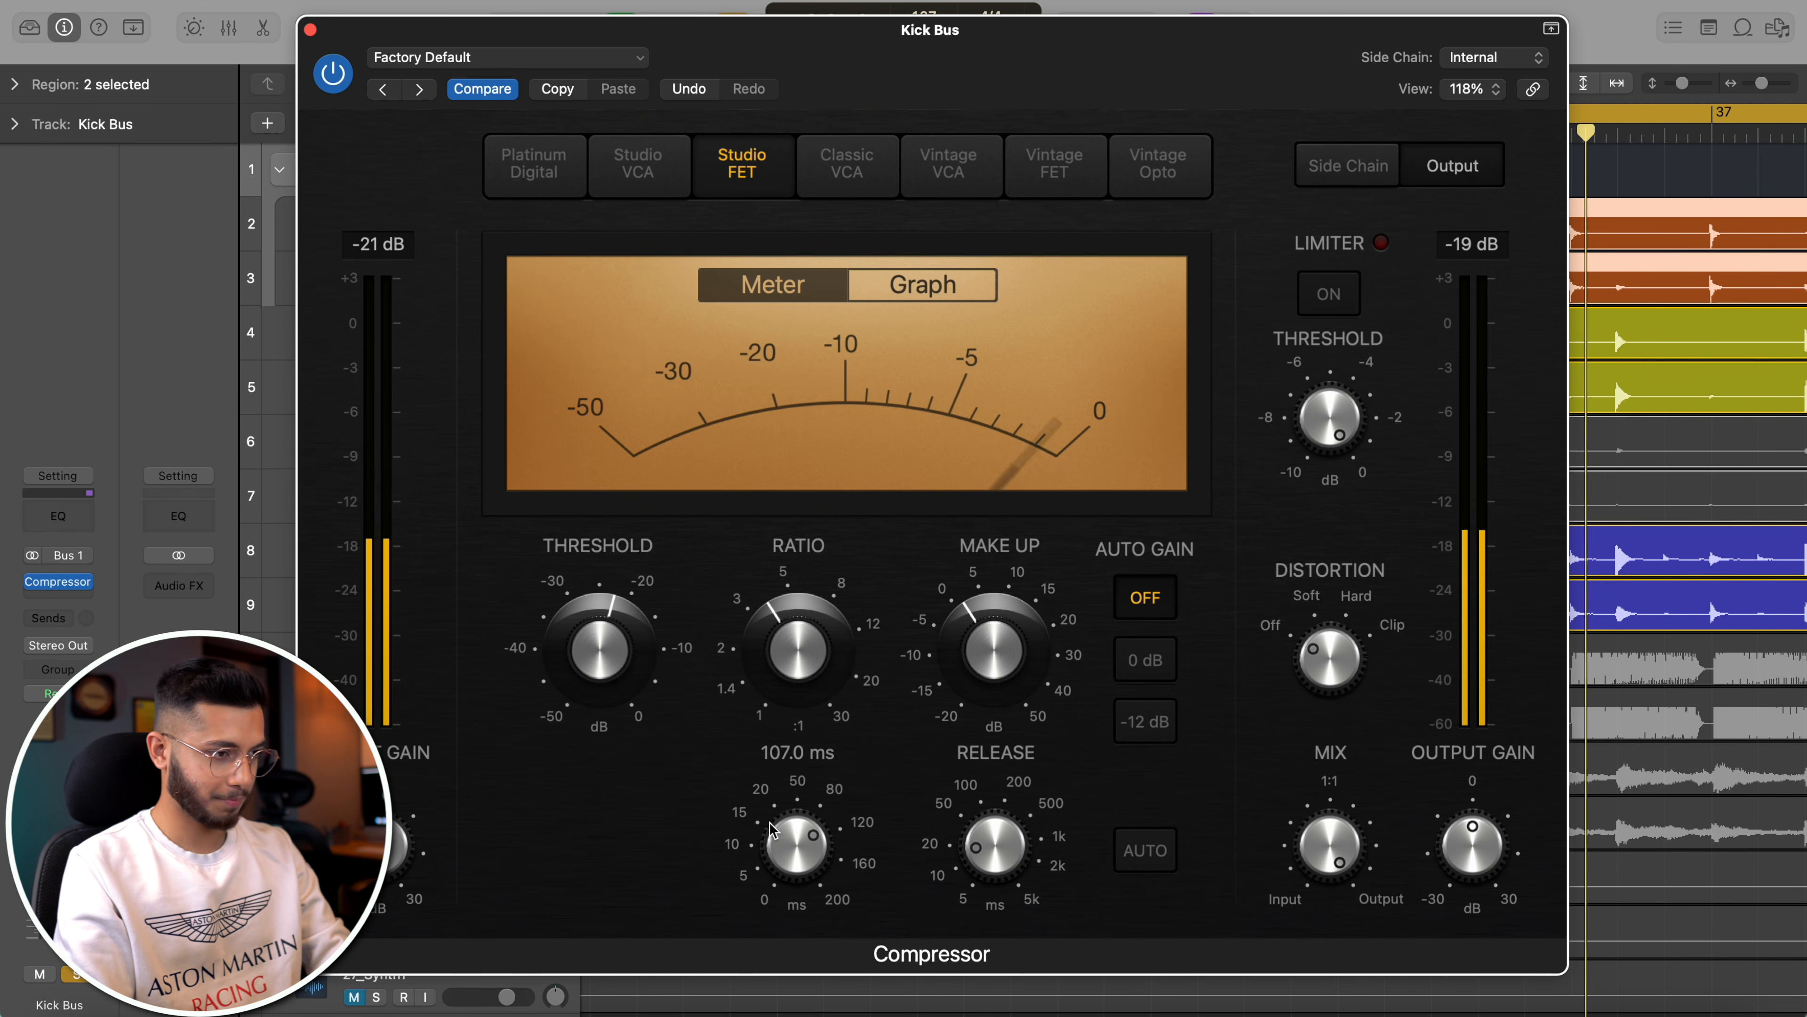
pyautogui.click(338, 80)
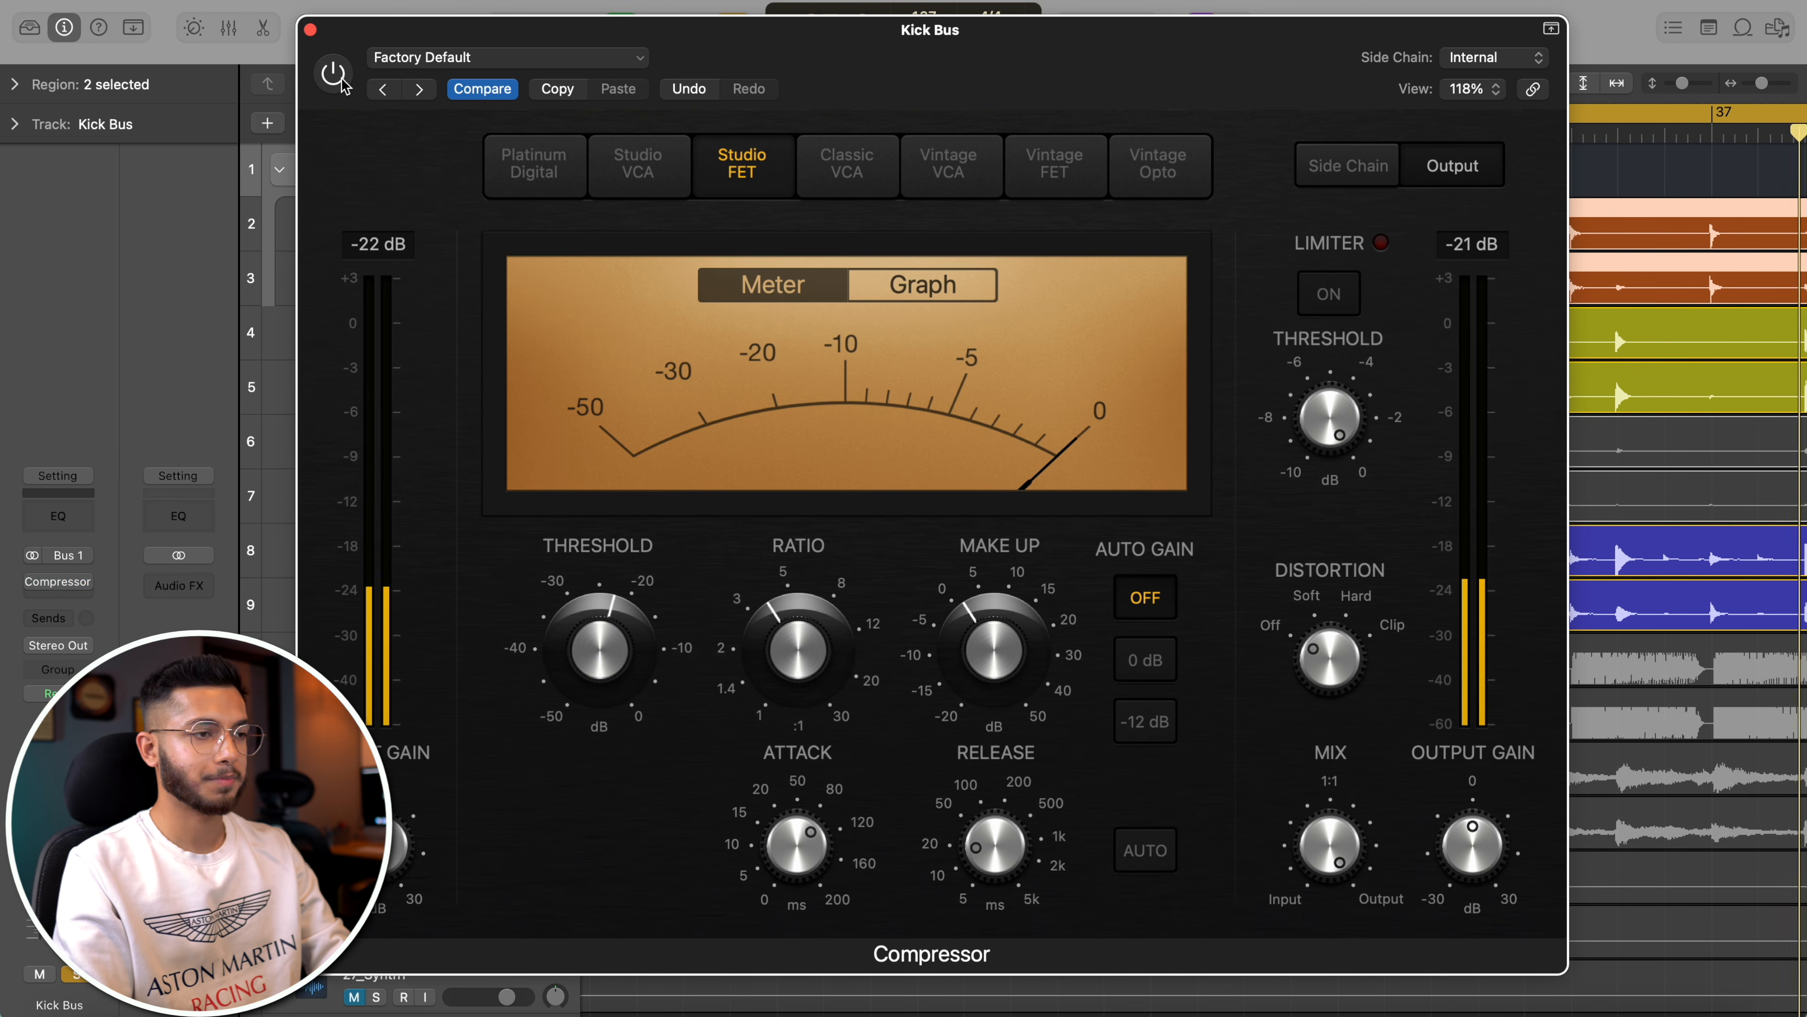
pyautogui.click(340, 81)
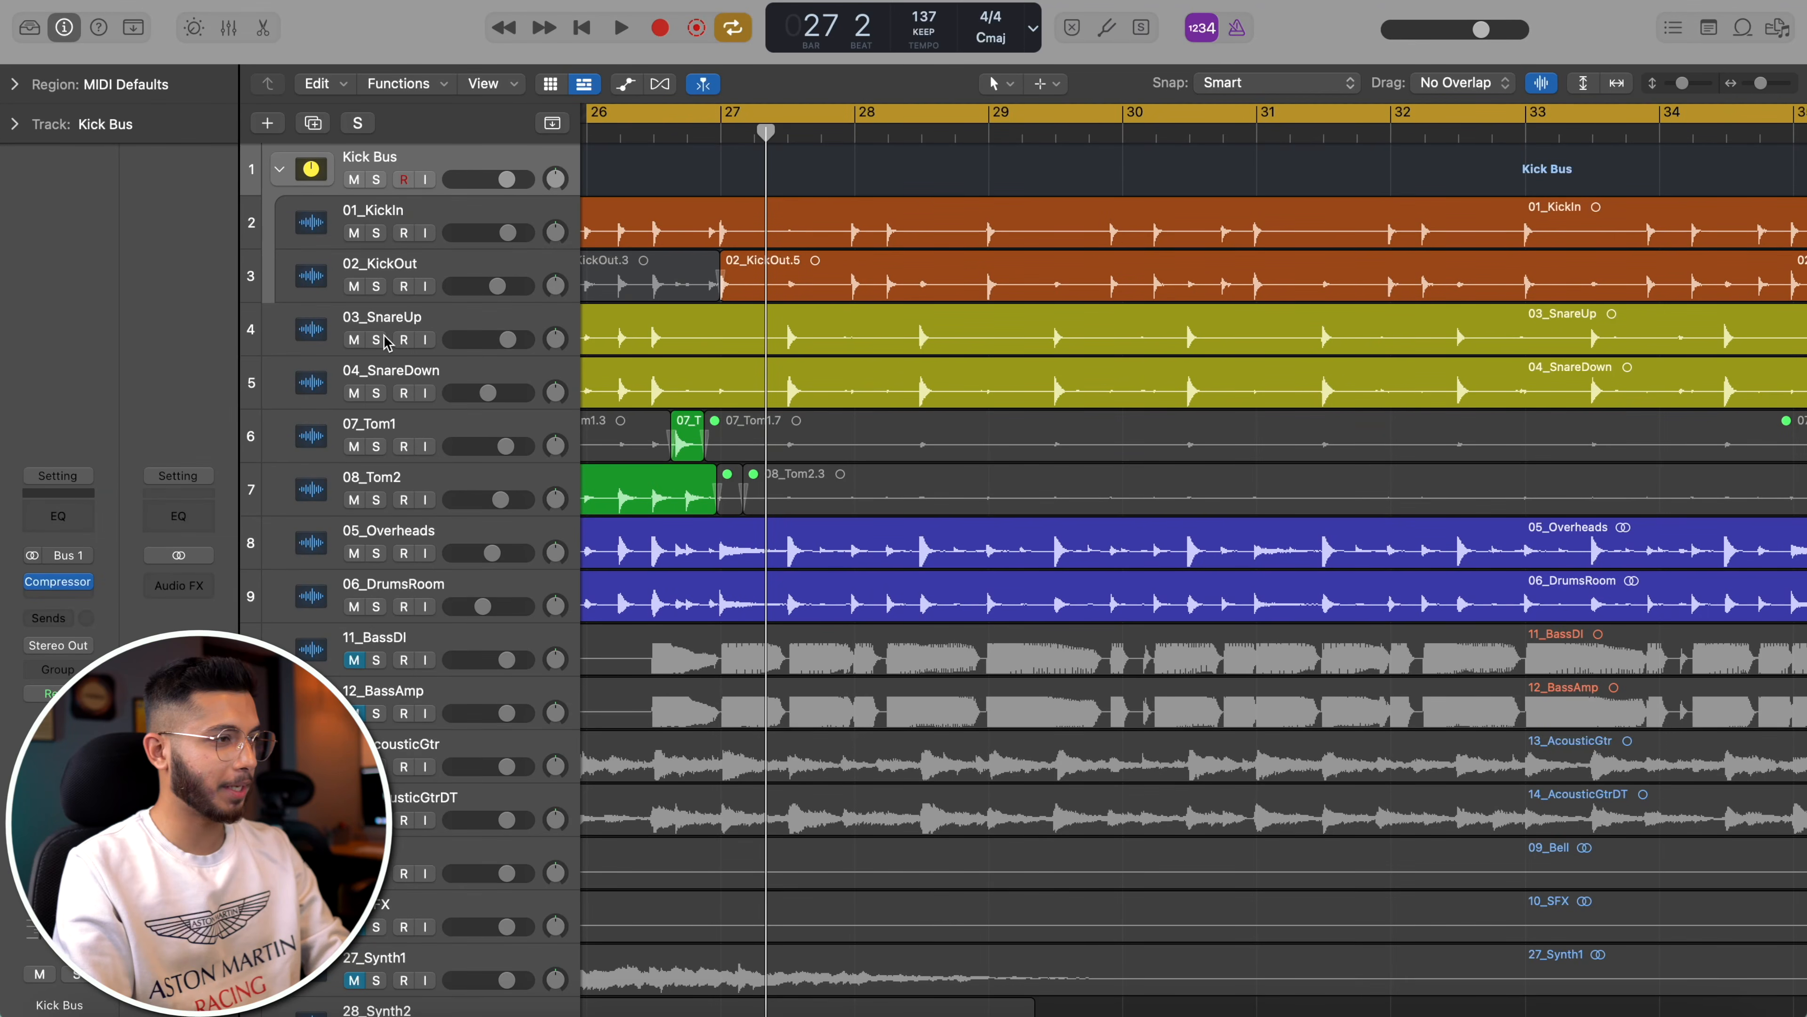
# - Solo the 03_SnareUp track and insert a Channel EQ on it
pyautogui.click(380, 339)
pyautogui.click(415, 332)
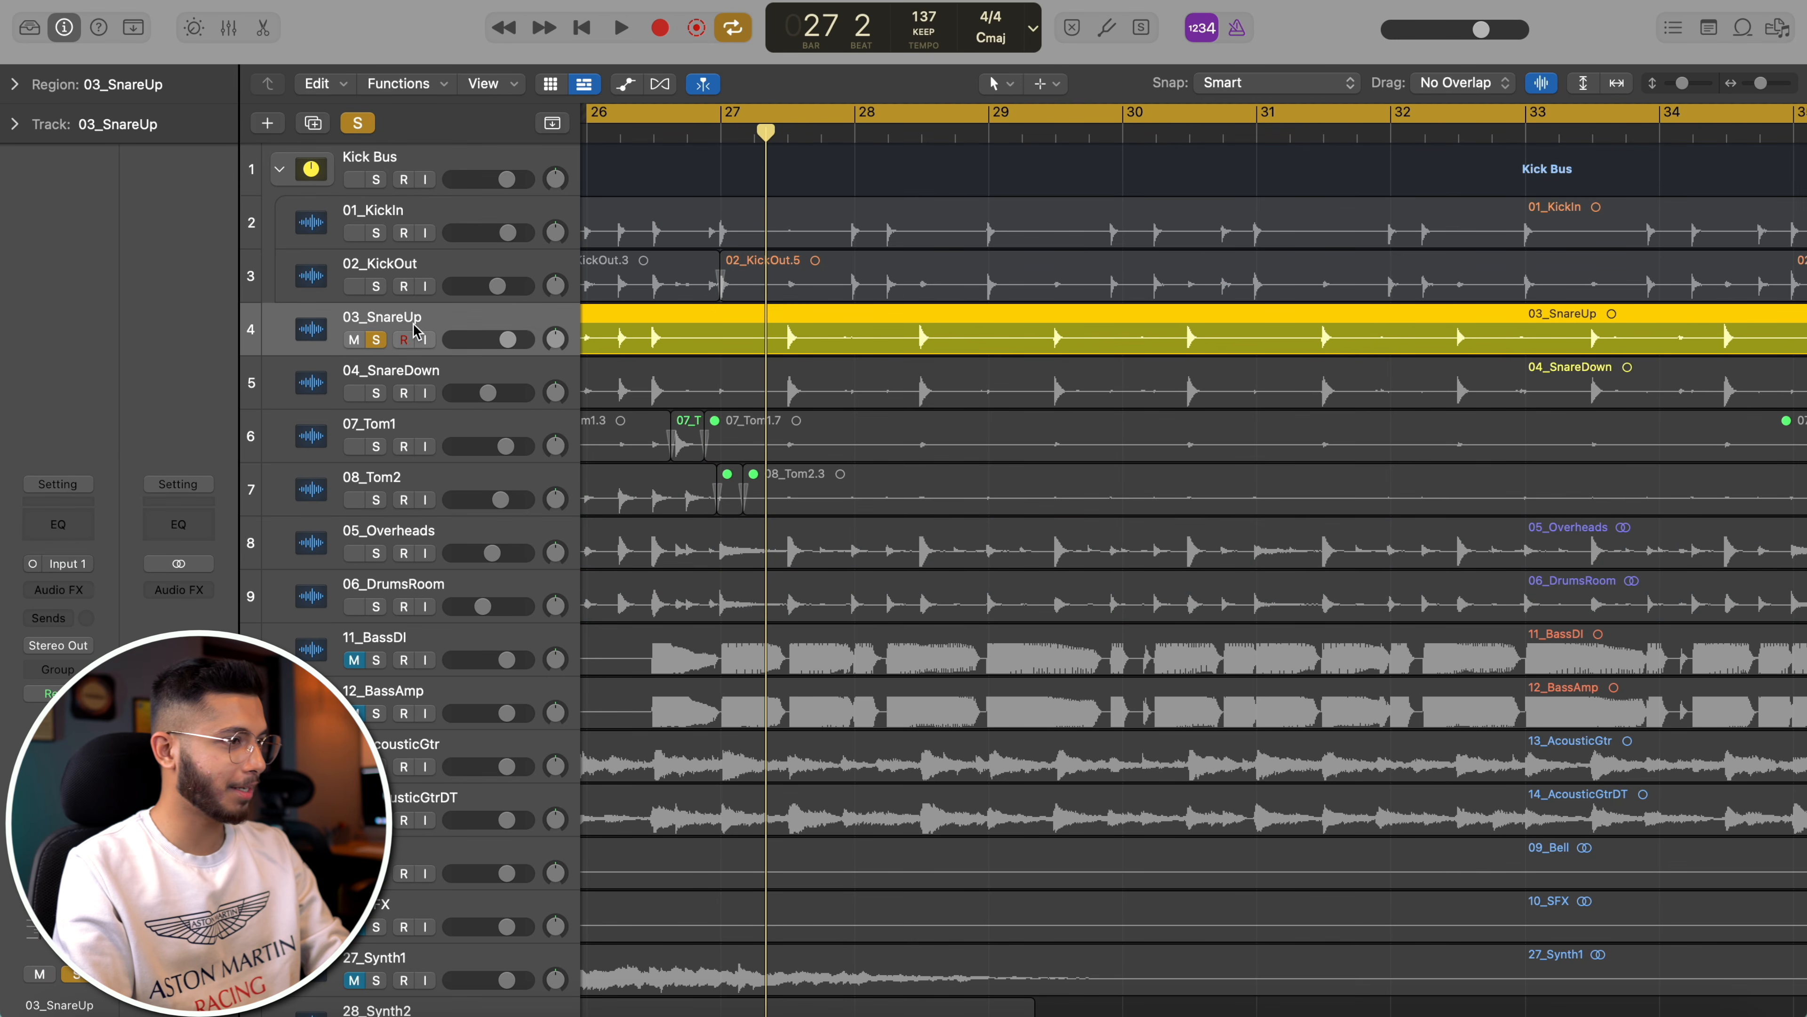
pyautogui.click(62, 525)
pyautogui.moveTo(1035, 264); pyautogui.dragTo(980, 218)
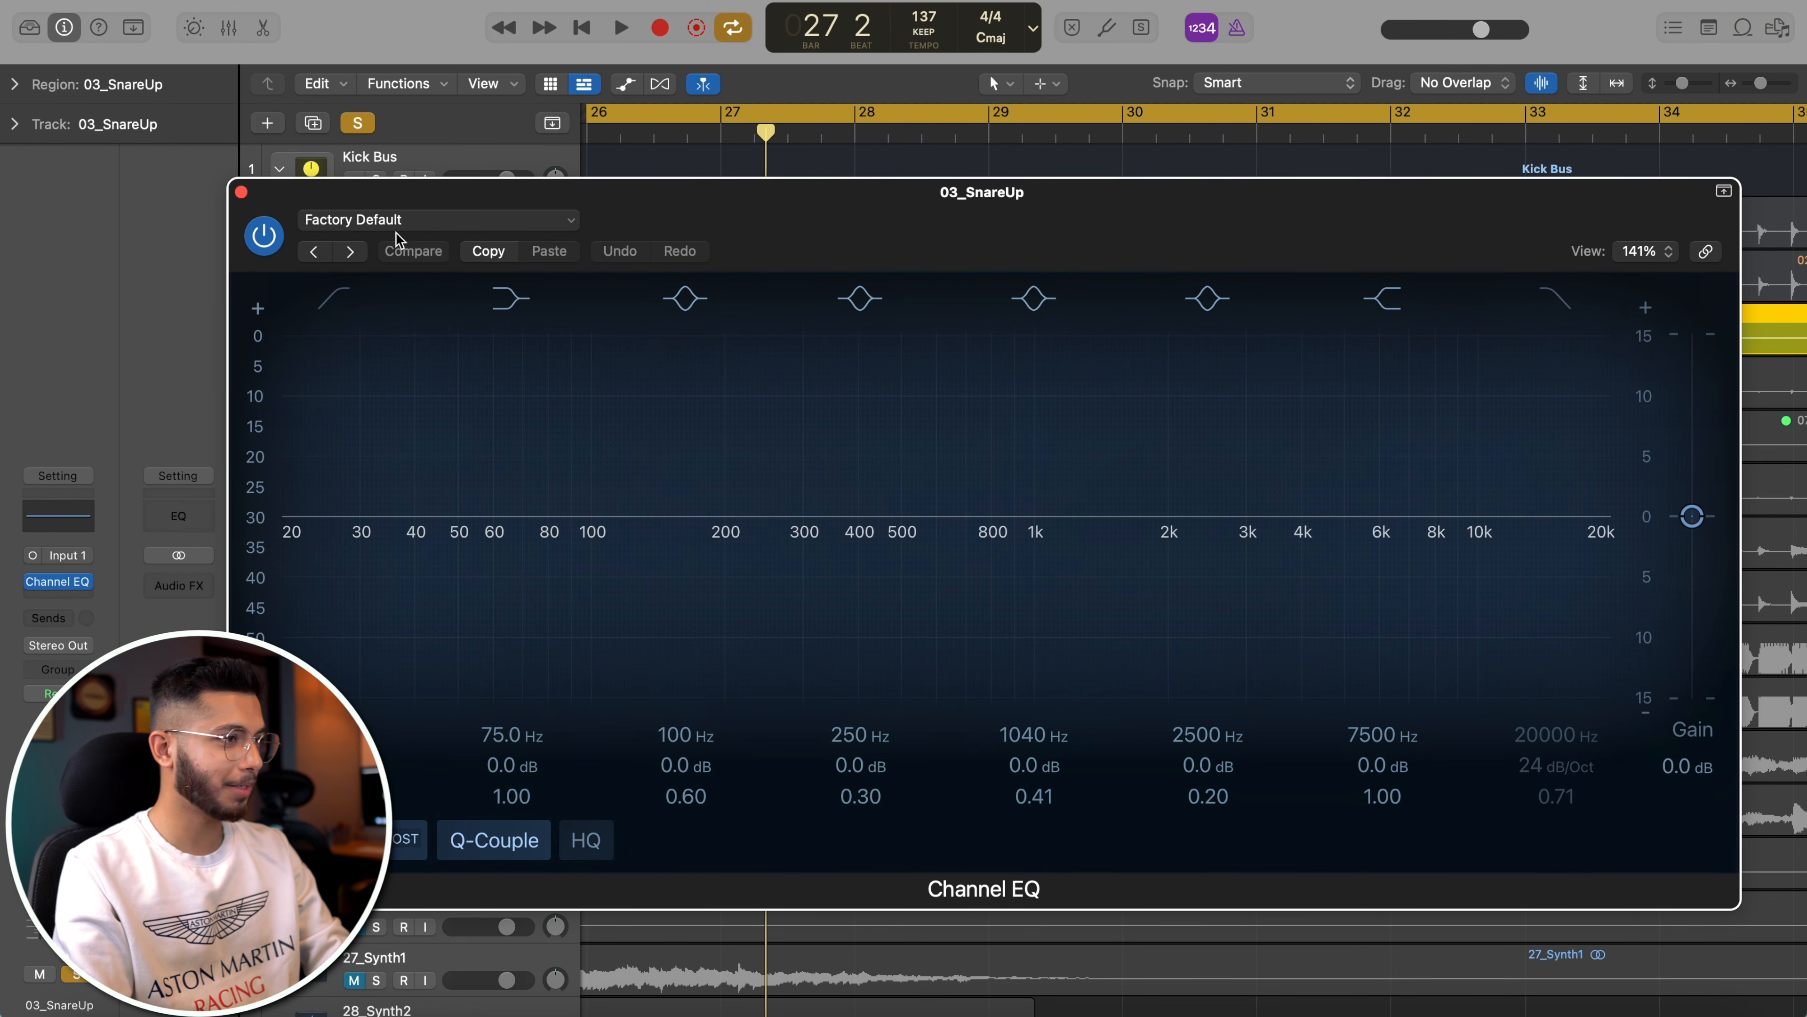
# - During playback, enable a low cut just below 100 Hz on 03_SnareUp and raise the high shelf +2.3 dB at 5750 Hz
pyautogui.press('space')
pyautogui.click(358, 306)
pyautogui.moveTo(292, 515)
pyautogui.mouseDown()
pyautogui.moveTo(536, 517)
pyautogui.moveTo(550, 552)
pyautogui.moveTo(550, 510)
pyautogui.mouseUp()
pyautogui.moveTo(513, 603)
pyautogui.mouseDown()
pyautogui.moveTo(566, 602)
pyautogui.moveTo(538, 599)
pyautogui.mouseUp()
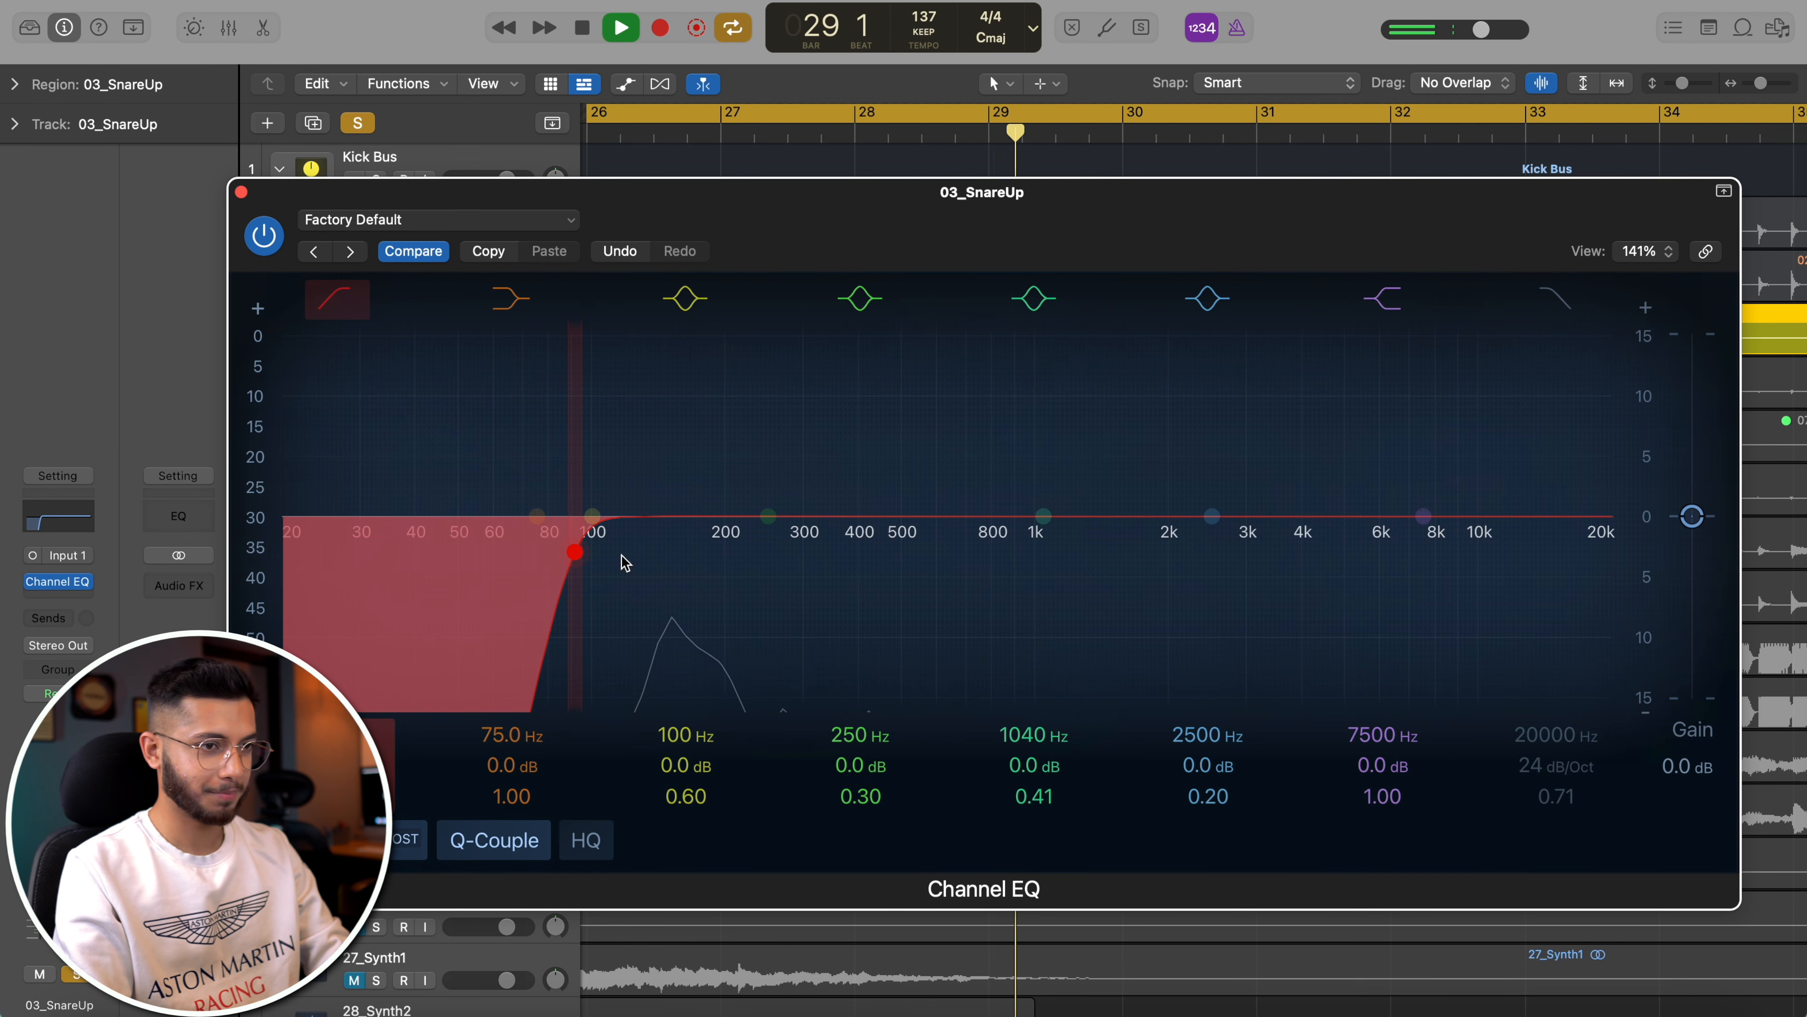
pyautogui.moveTo(1476, 505)
pyautogui.mouseDown()
pyautogui.moveTo(1372, 410)
pyautogui.moveTo(1460, 477)
pyautogui.moveTo(1428, 480)
pyautogui.mouseUp()
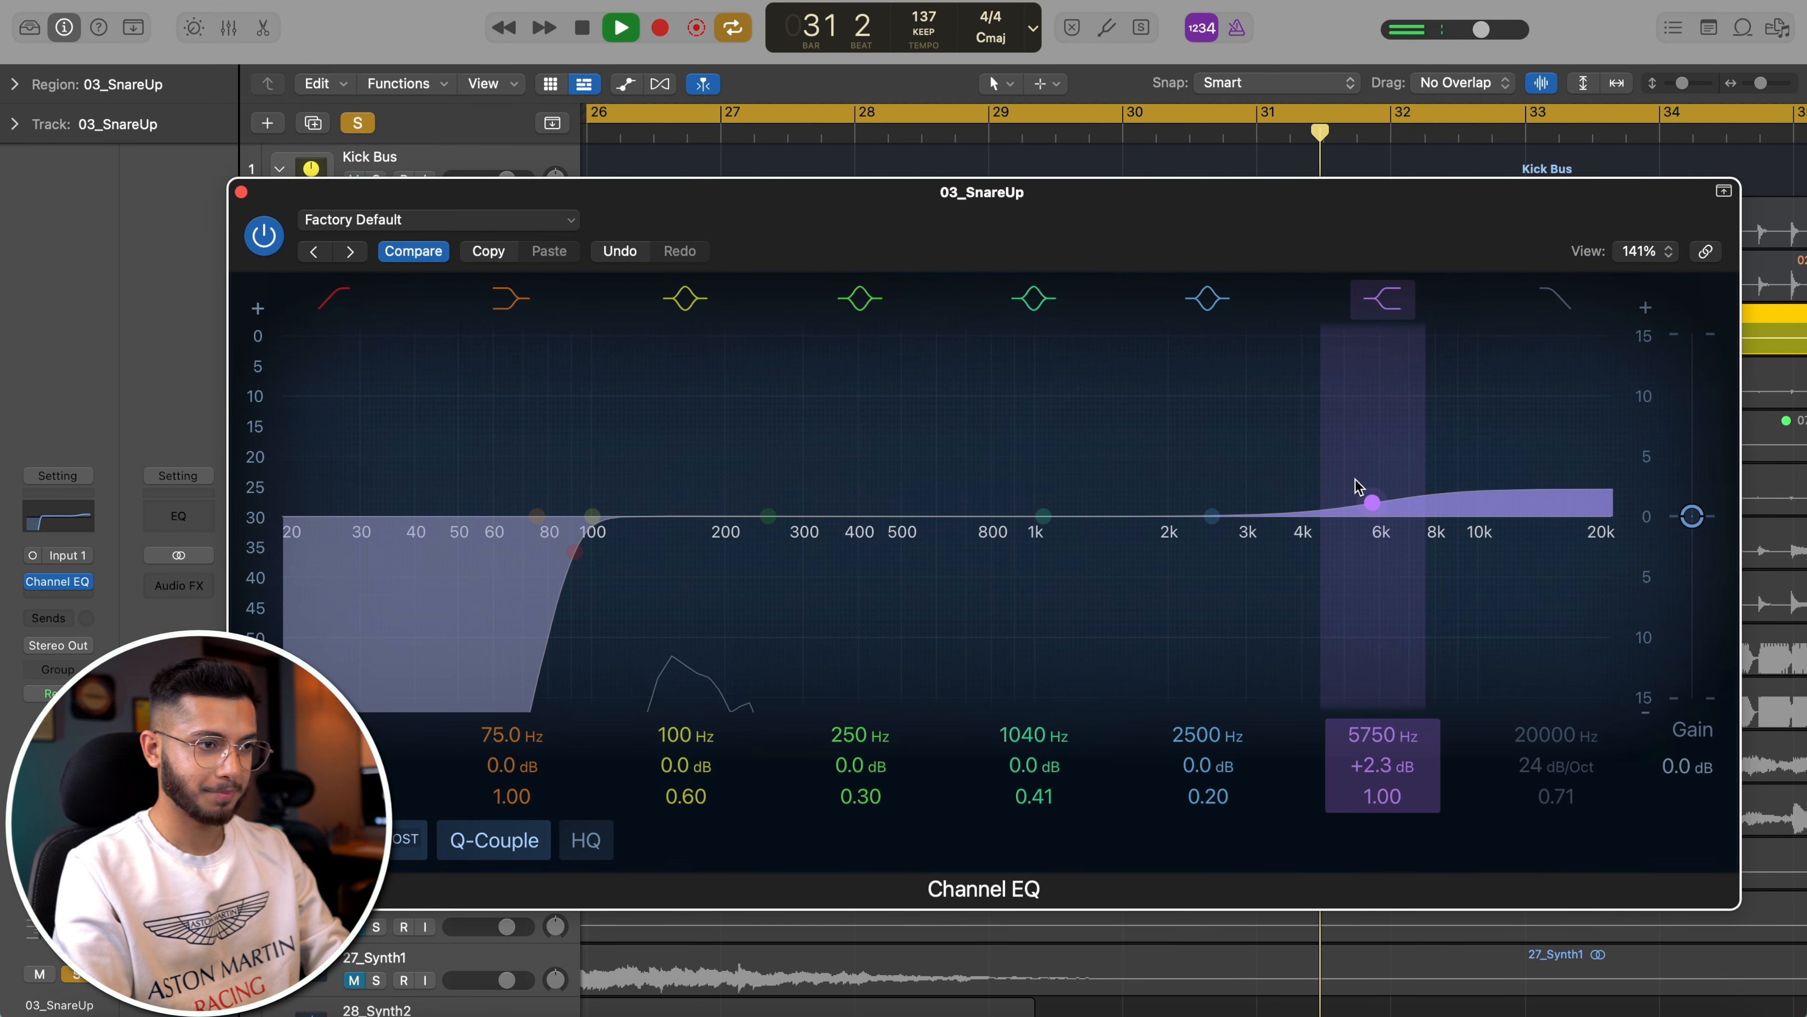
# - Sweep a narrow boost to find the snare's ringing resonance, then cut 220 Hz by about 3.5 dB with a Q of 6.20
pyautogui.moveTo(1043, 515); pyautogui.dragTo(728, 338)
pyautogui.moveTo(730, 263); pyautogui.dragTo(794, 225)
pyautogui.scroll(10, 803, 379)
pyautogui.moveTo(804, 379); pyautogui.dragTo(756, 137)
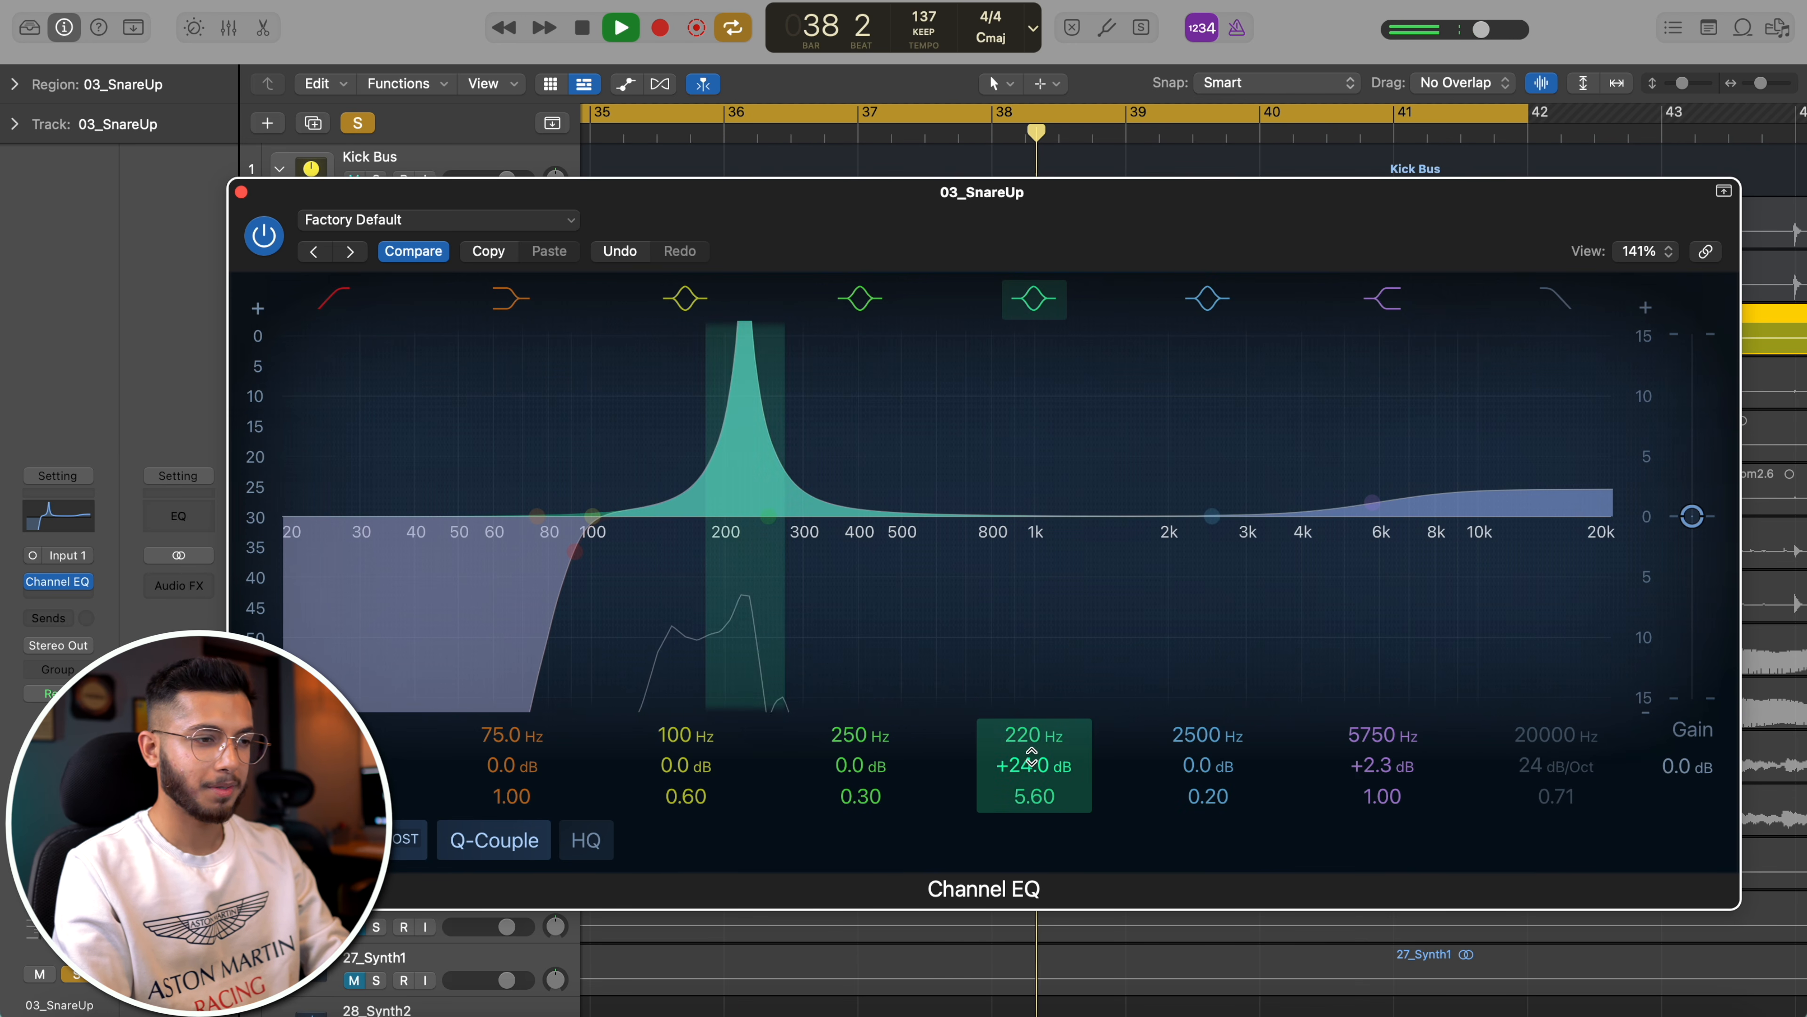
pyautogui.moveTo(1032, 761); pyautogui.dragTo(1032, 761)
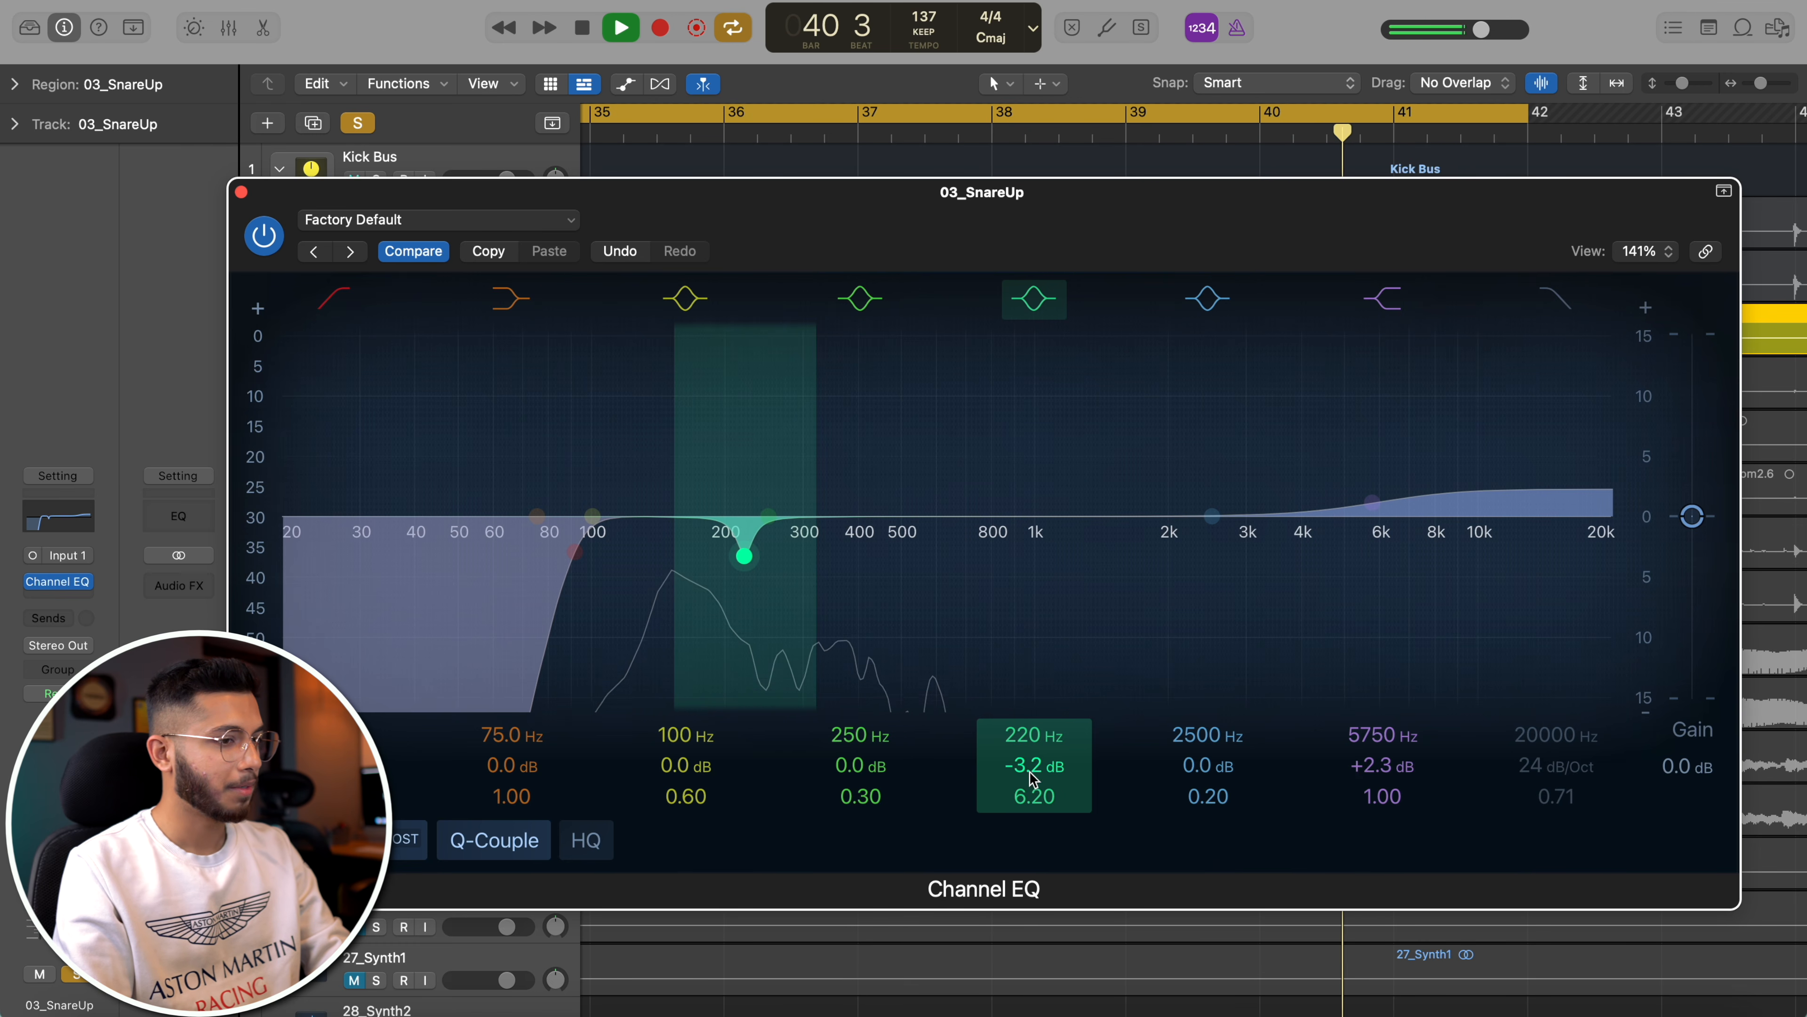
# - Sweep the upper-mid band of the 03_SnareUp EQ down to 460 Hz and cut it by 3.0 dB with a Q of 1.20
pyautogui.moveTo(1213, 507); pyautogui.dragTo(1045, 198)
pyautogui.moveTo(1055, 407); pyautogui.dragTo(896, 361)
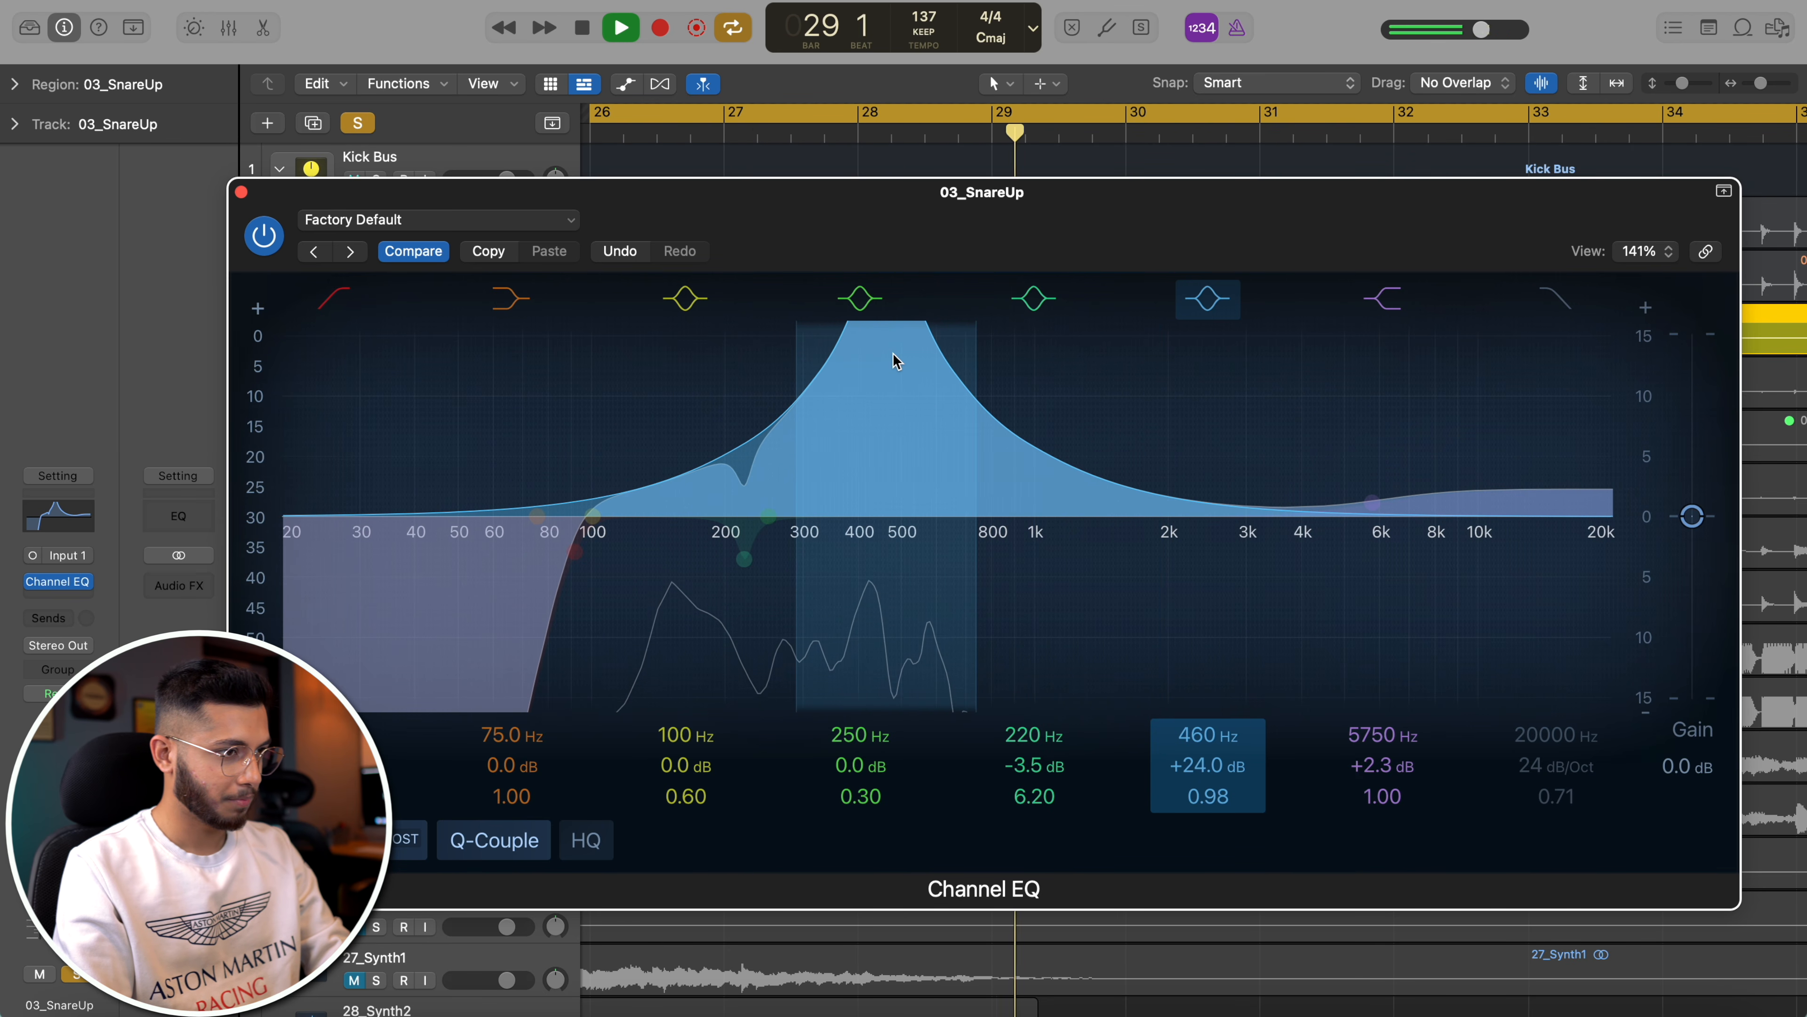
pyautogui.moveTo(1219, 769); pyautogui.dragTo(1218, 798)
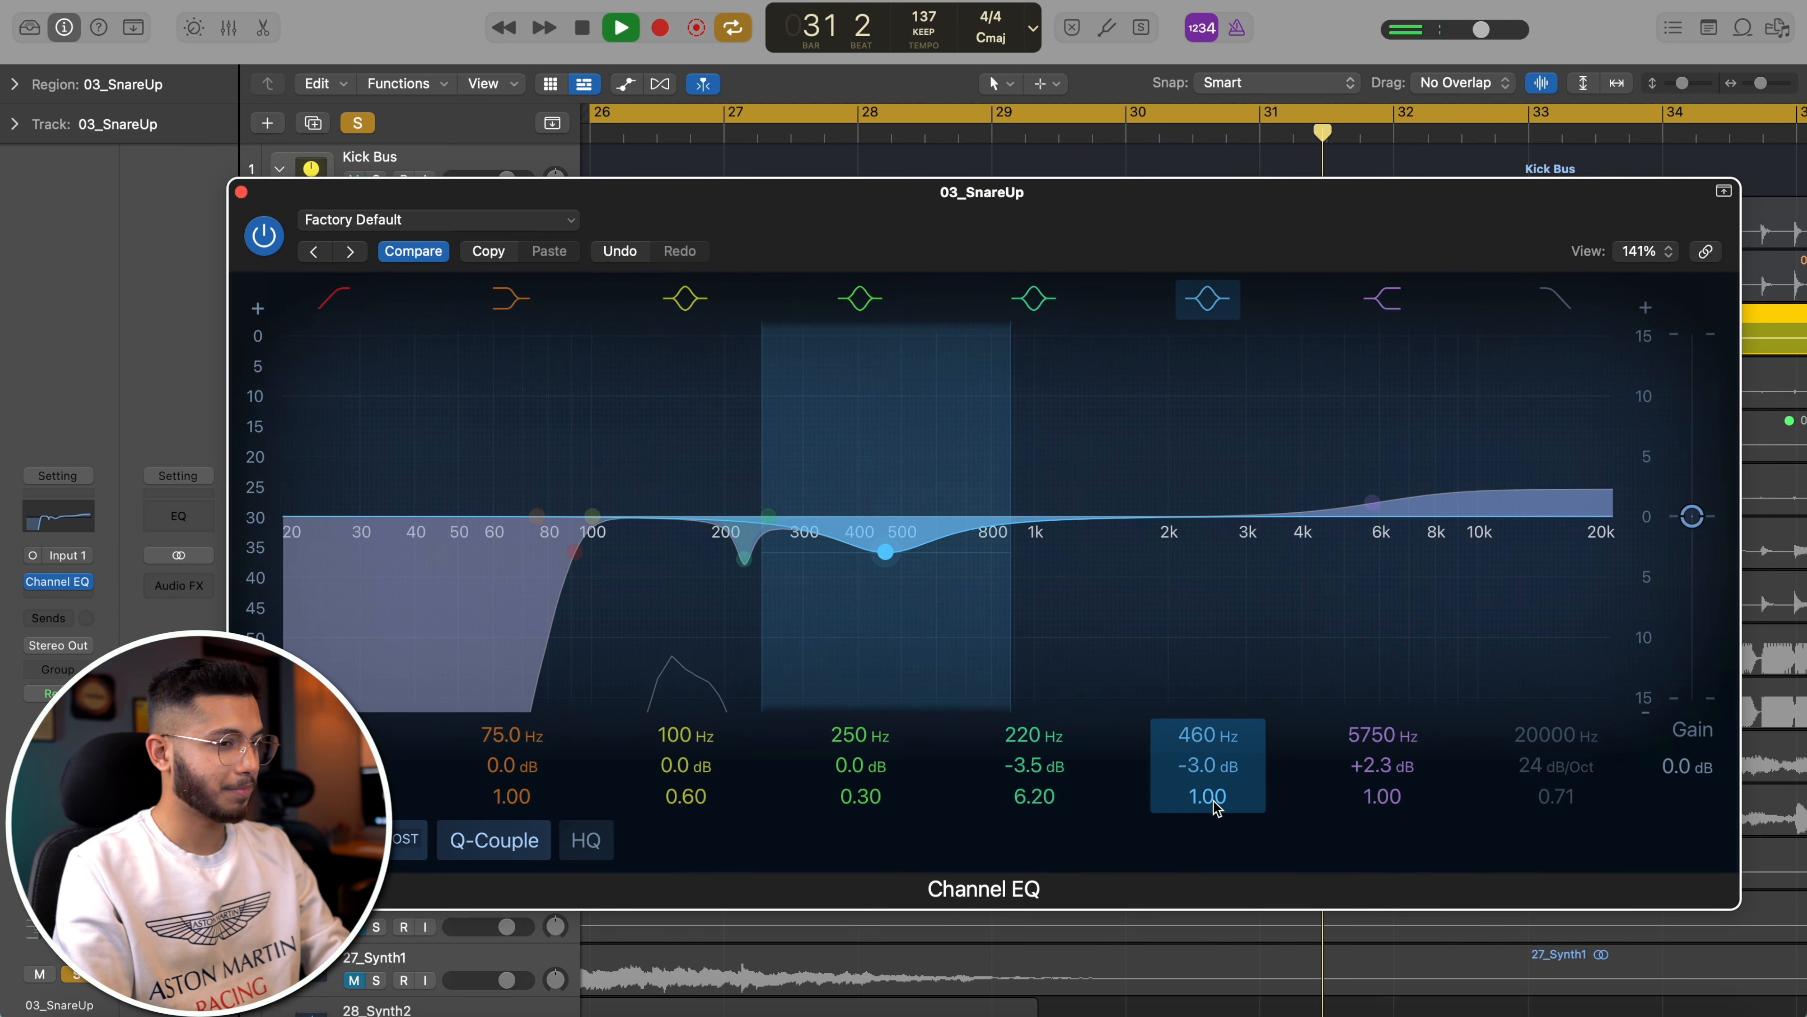
# - Boost the 03_SnareUp body by 3.4 dB at 150 Hz with a Q of 0.83, and compare the EQ bypassed
pyautogui.moveTo(592, 514); pyautogui.dragTo(681, 443)
pyautogui.scroll(3, 687, 442)
pyautogui.click(263, 237)
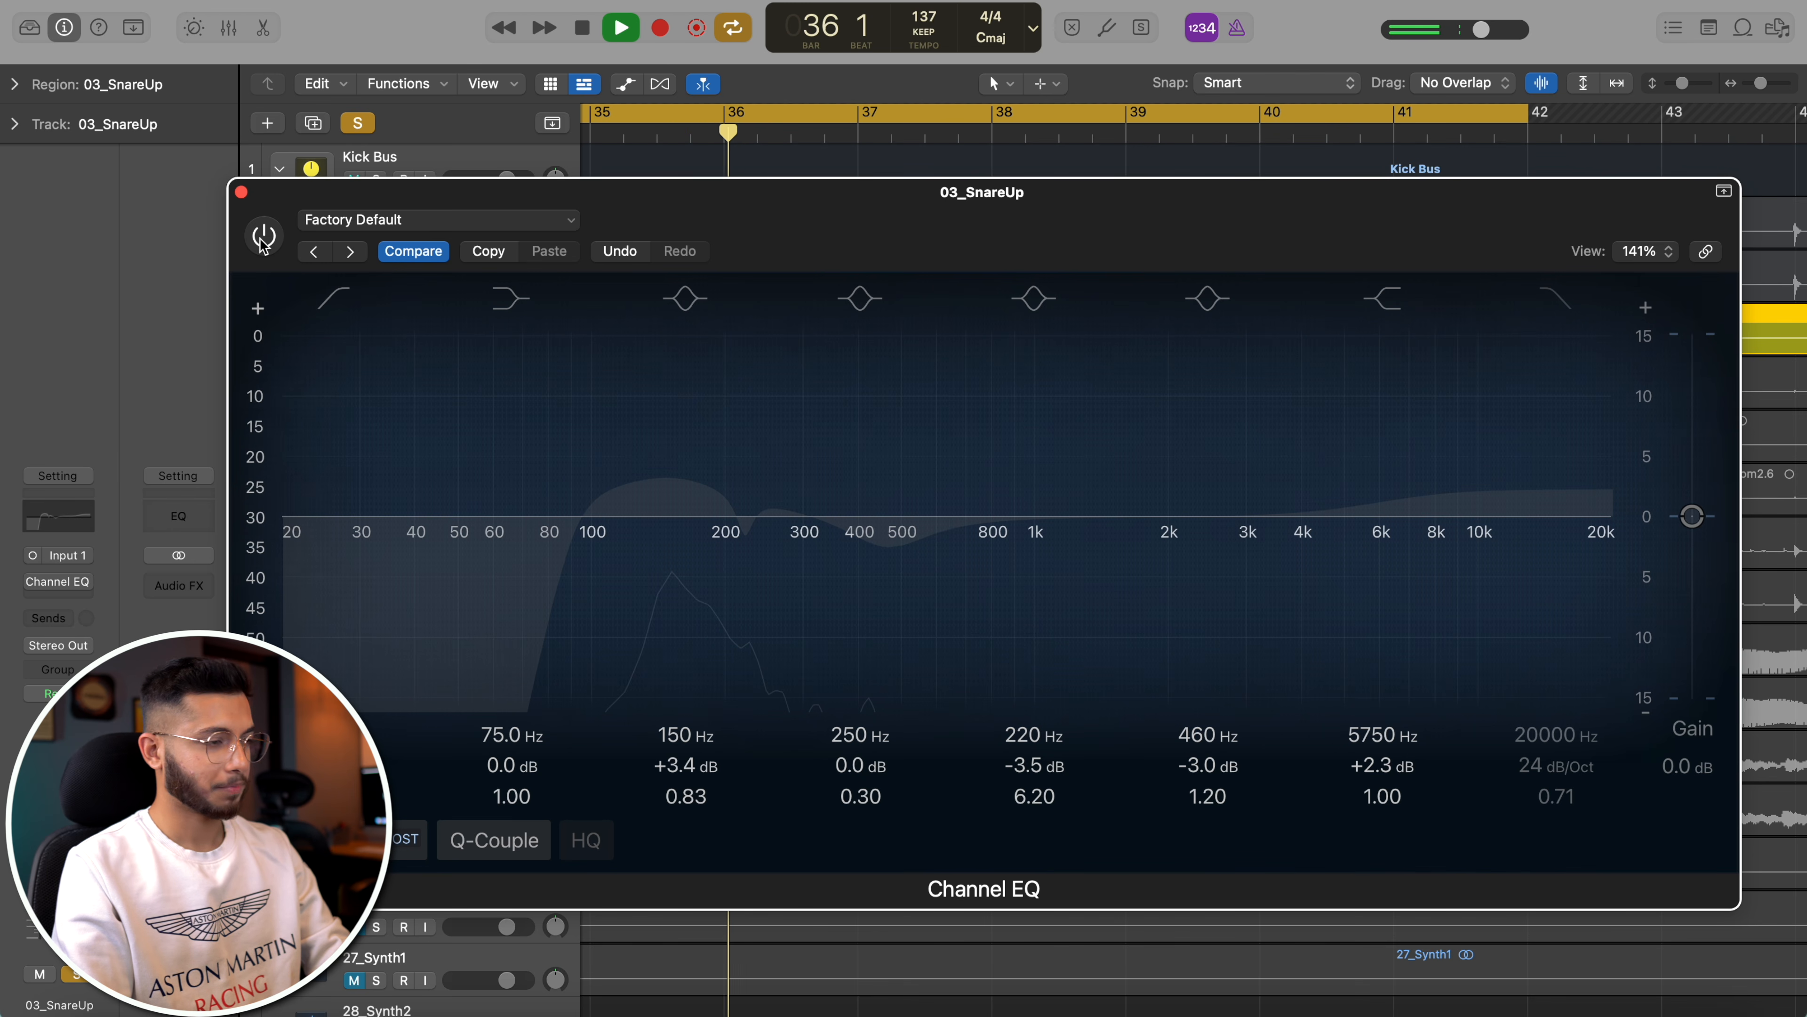
pyautogui.click(263, 237)
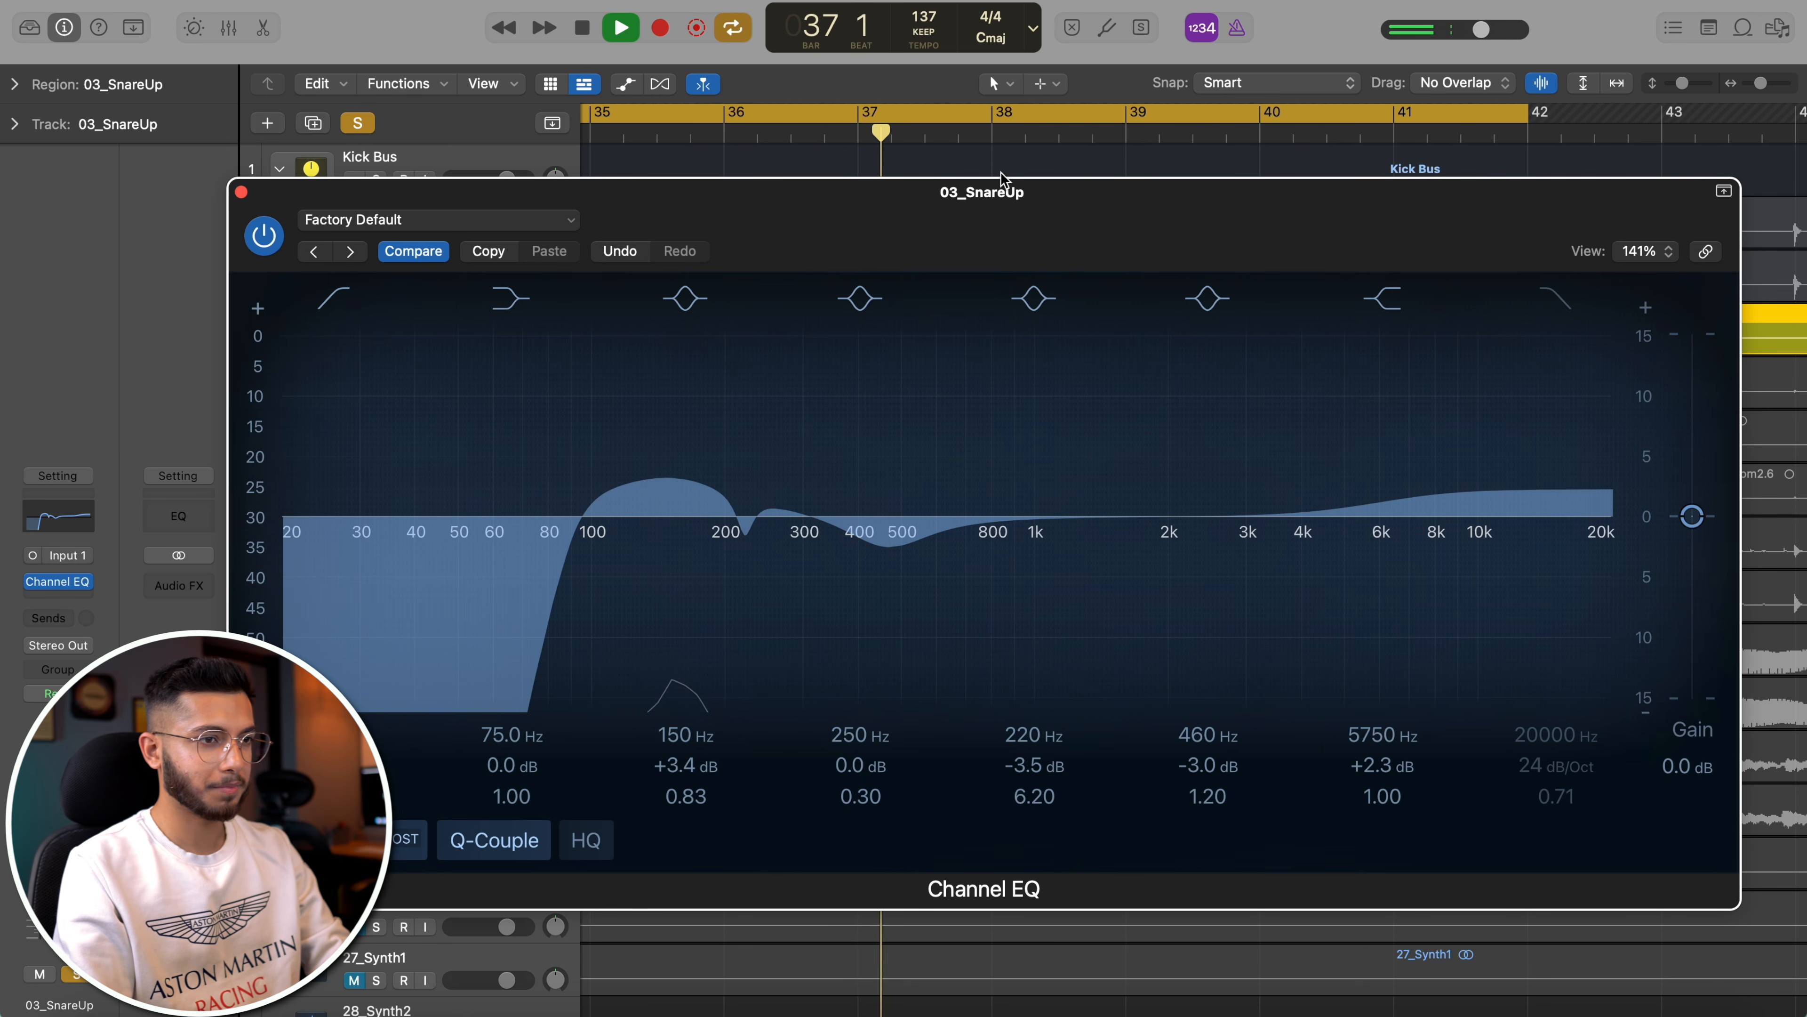
# - Turn off the 03_SnareUp high shelf, set the body boost to +3.7 dB at 153 Hz, and compare the EQ bypassed
pyautogui.click(1382, 299)
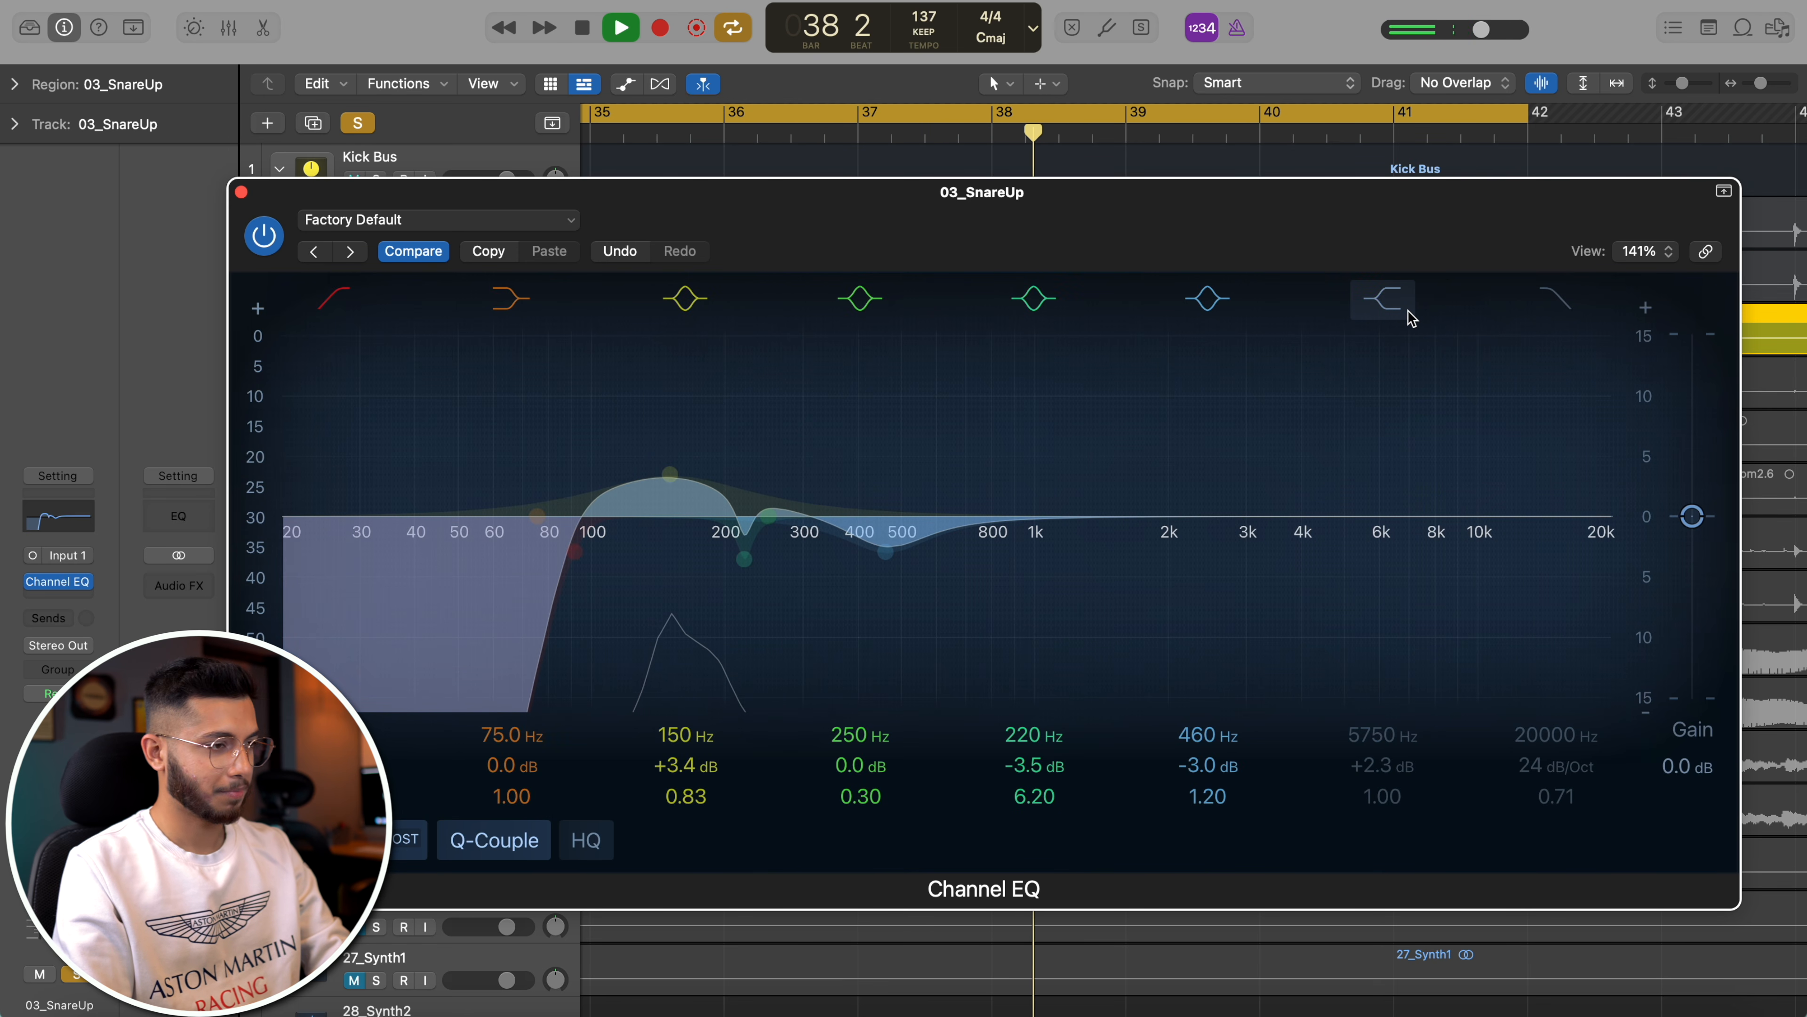
pyautogui.moveTo(699, 446); pyautogui.dragTo(699, 432)
pyautogui.click(264, 235)
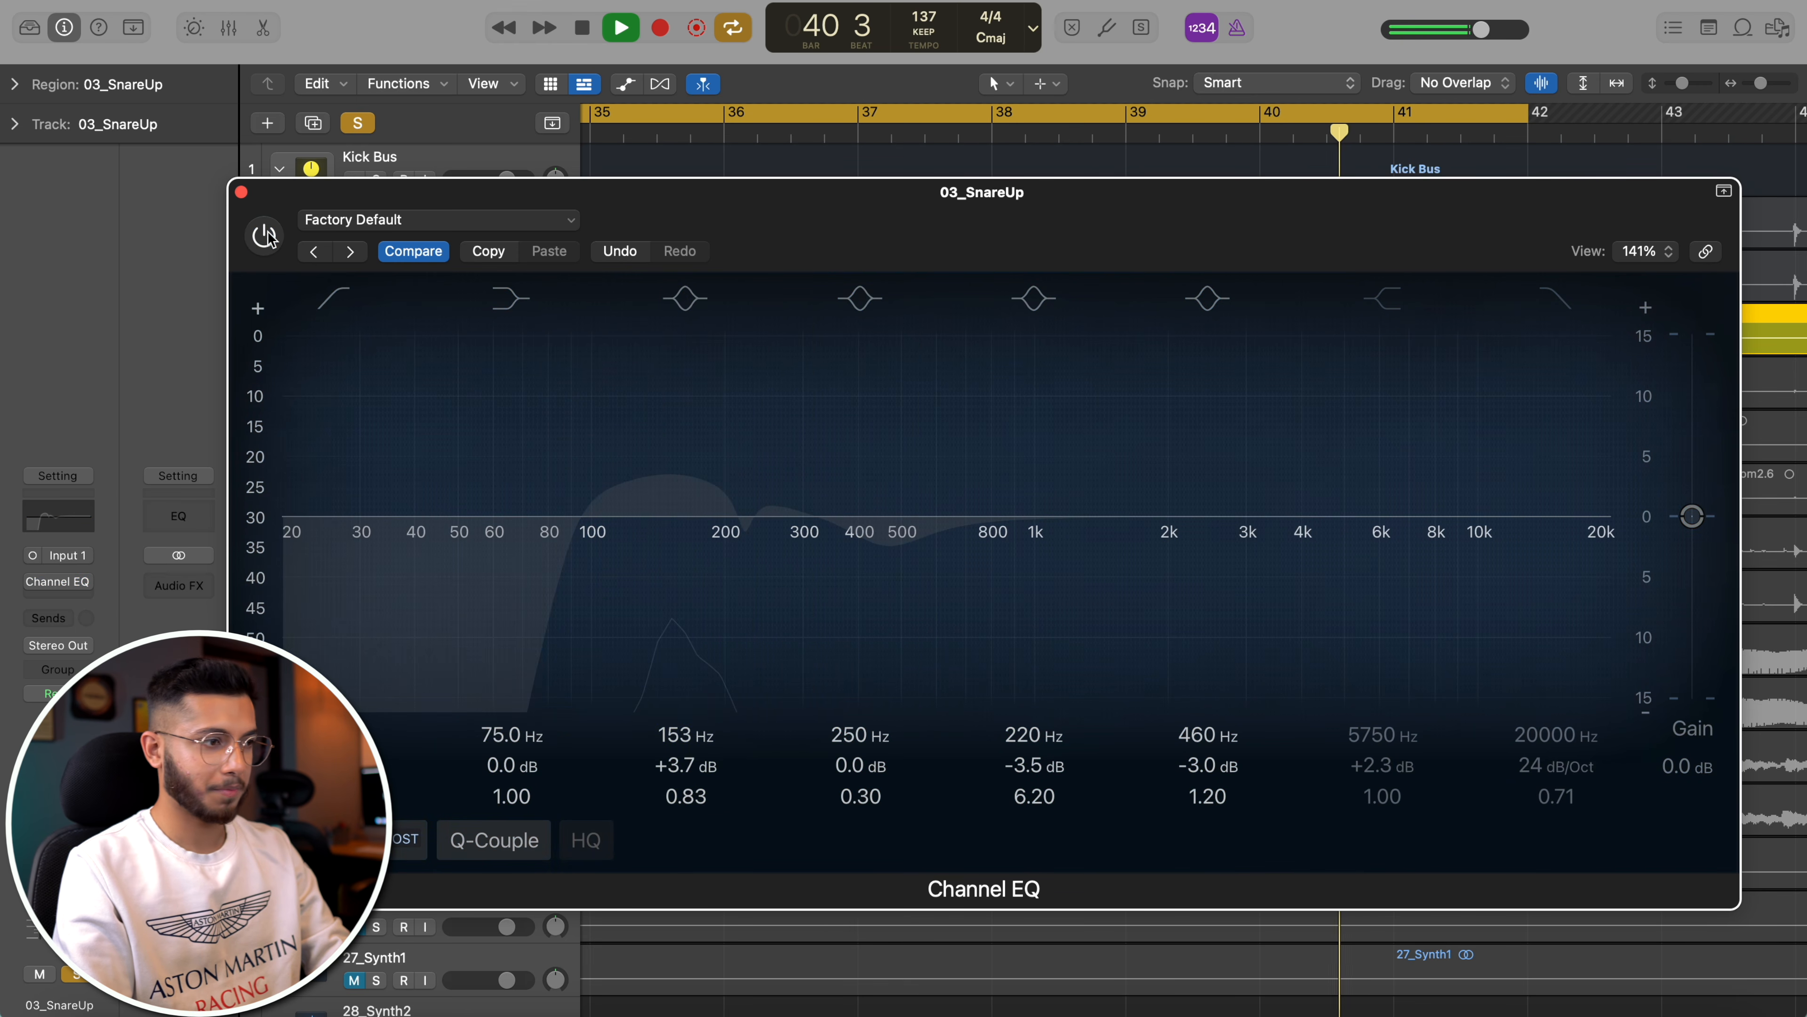
pyautogui.click(264, 235)
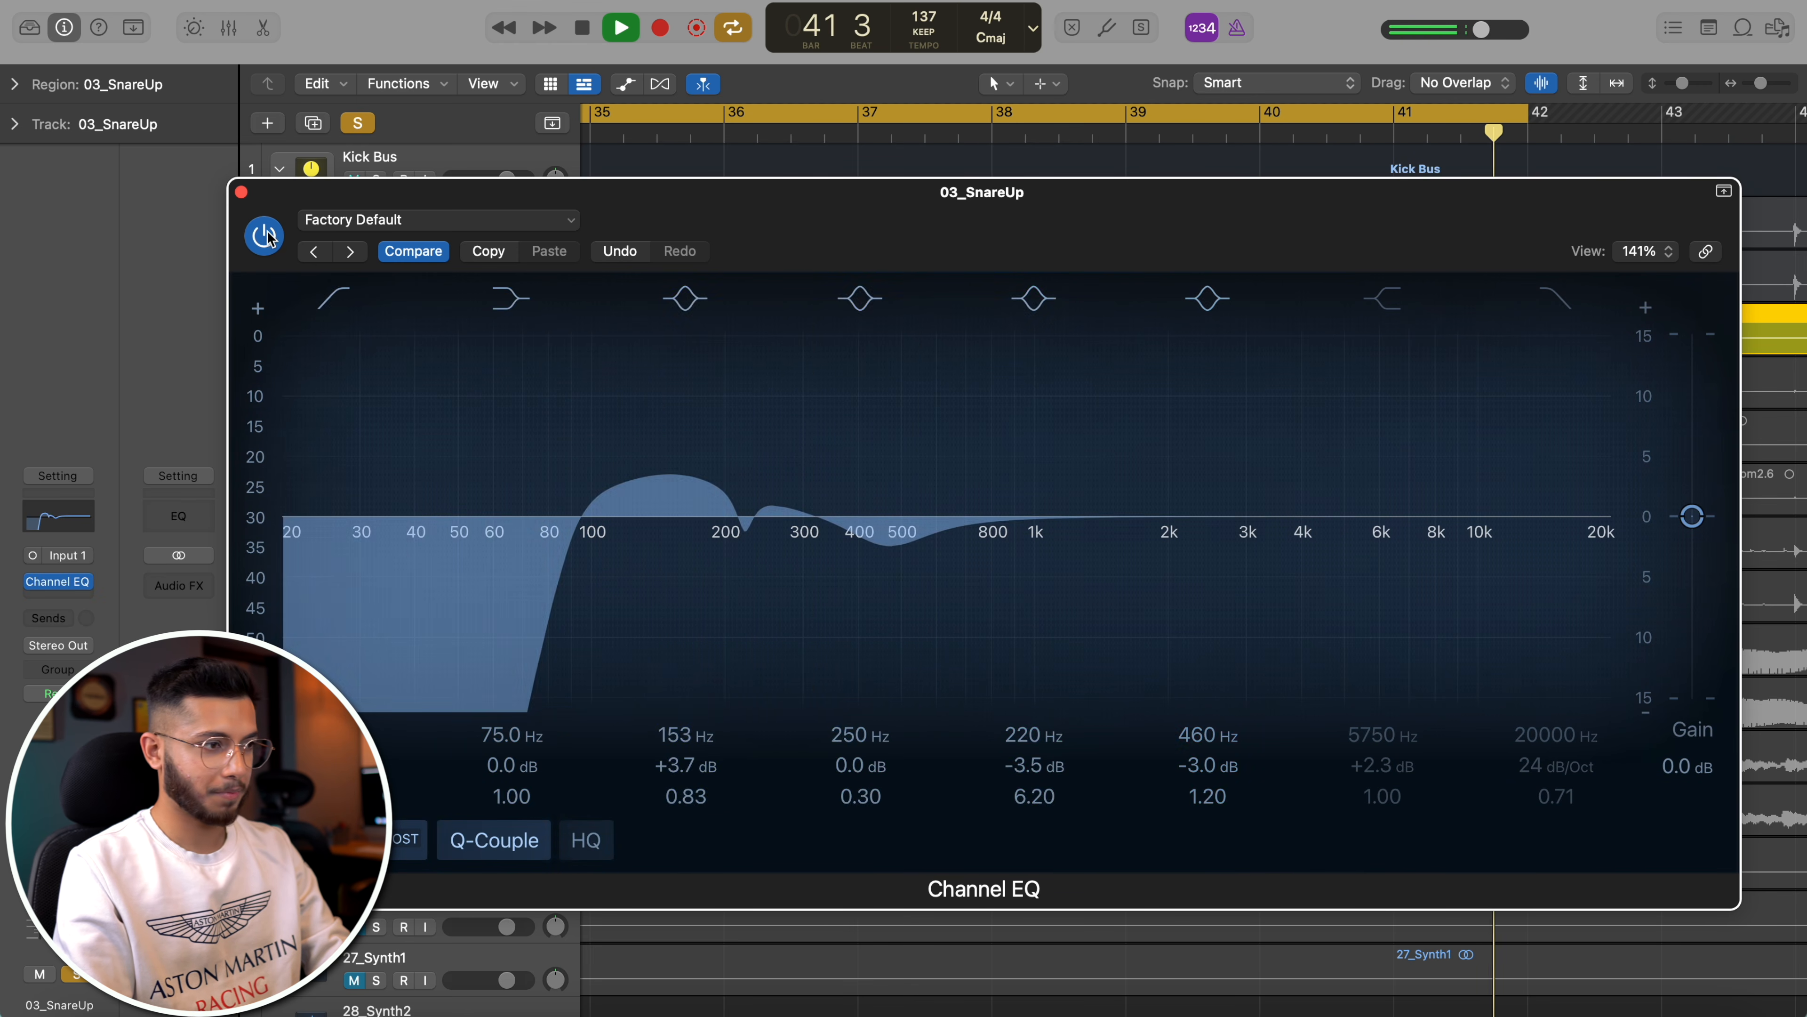
# - Lower the 03_SnareUp low cut to about 75 Hz, stop playback and close the EQ
pyautogui.click(534, 597)
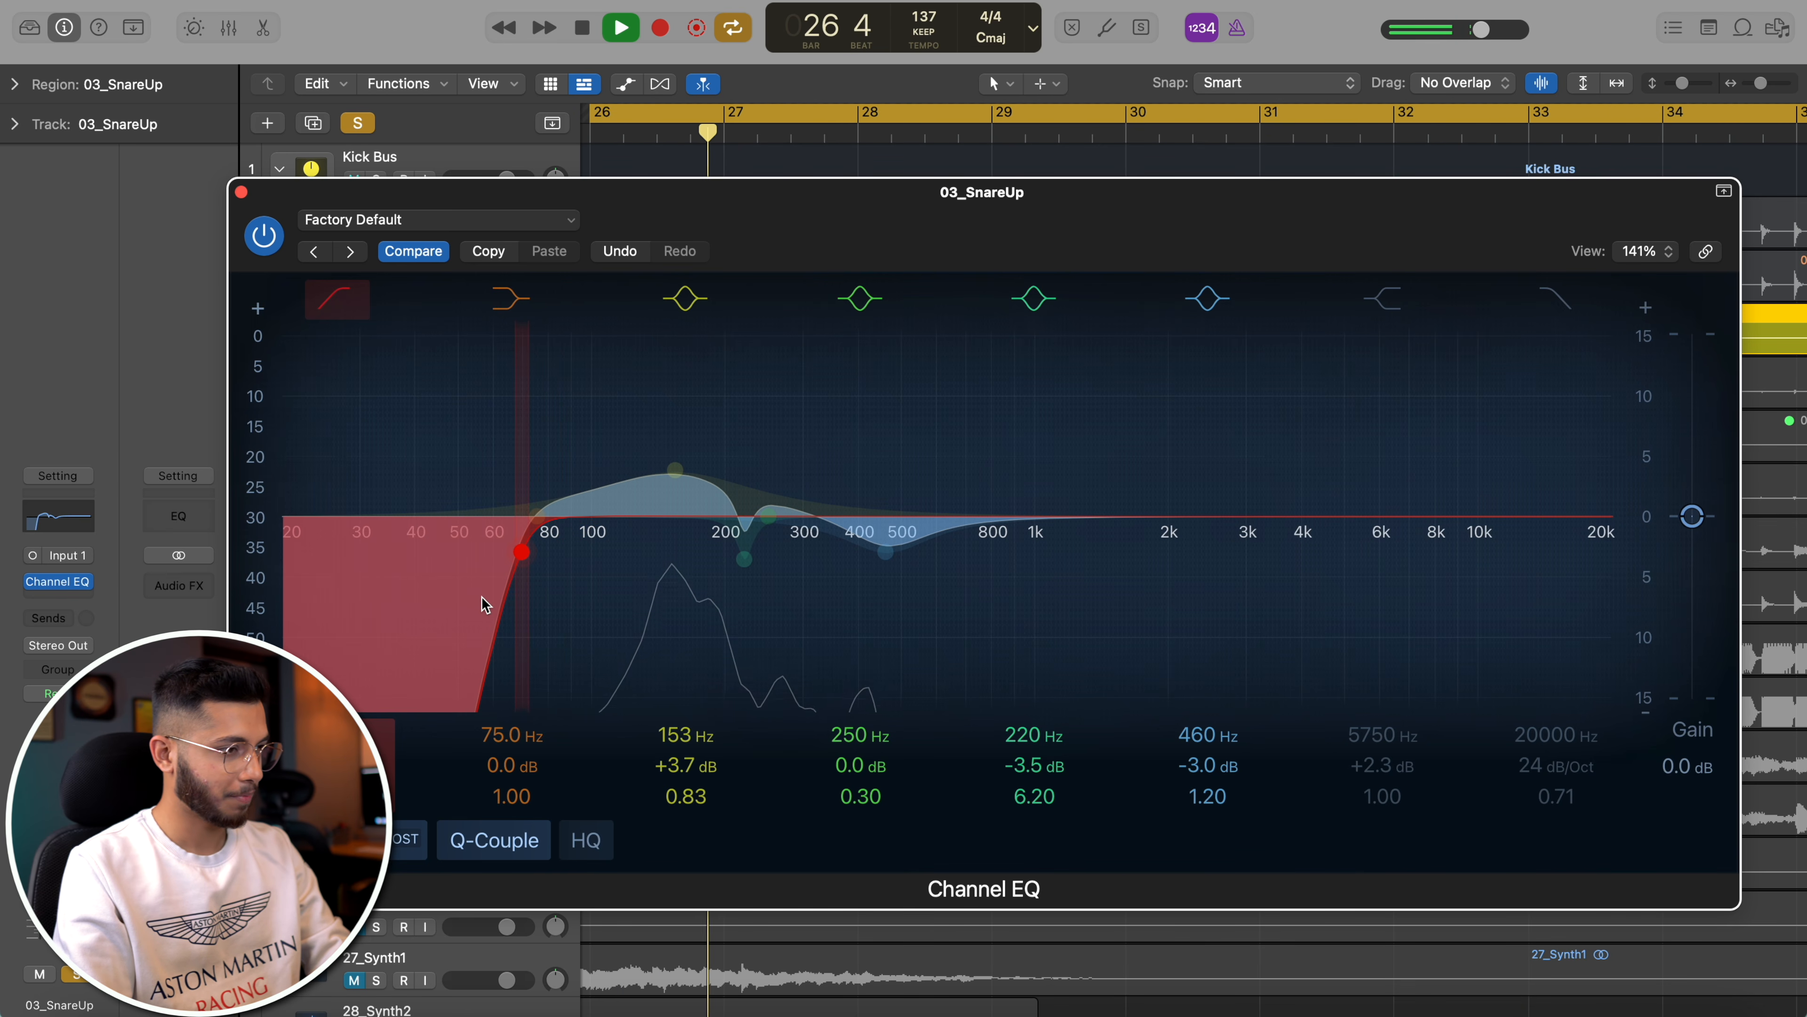
pyautogui.moveTo(488, 597); pyautogui.dragTo(498, 597)
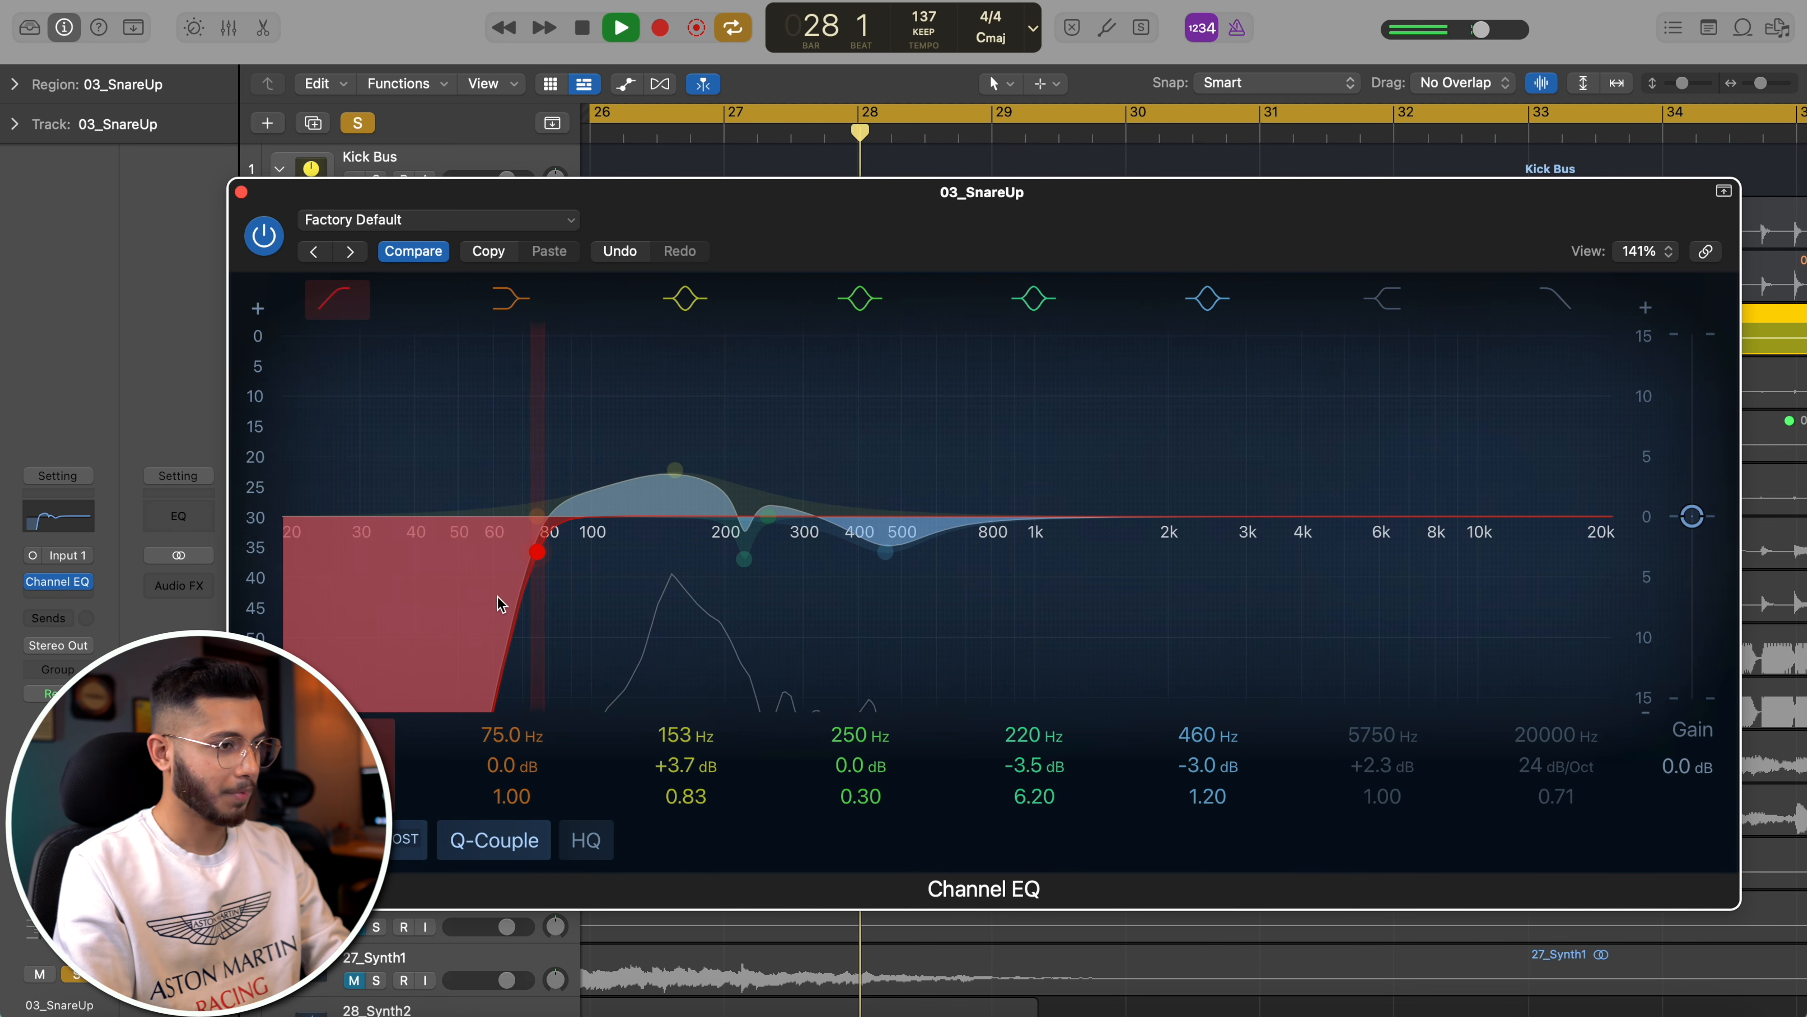
pyautogui.press('space')
pyautogui.click(338, 298)
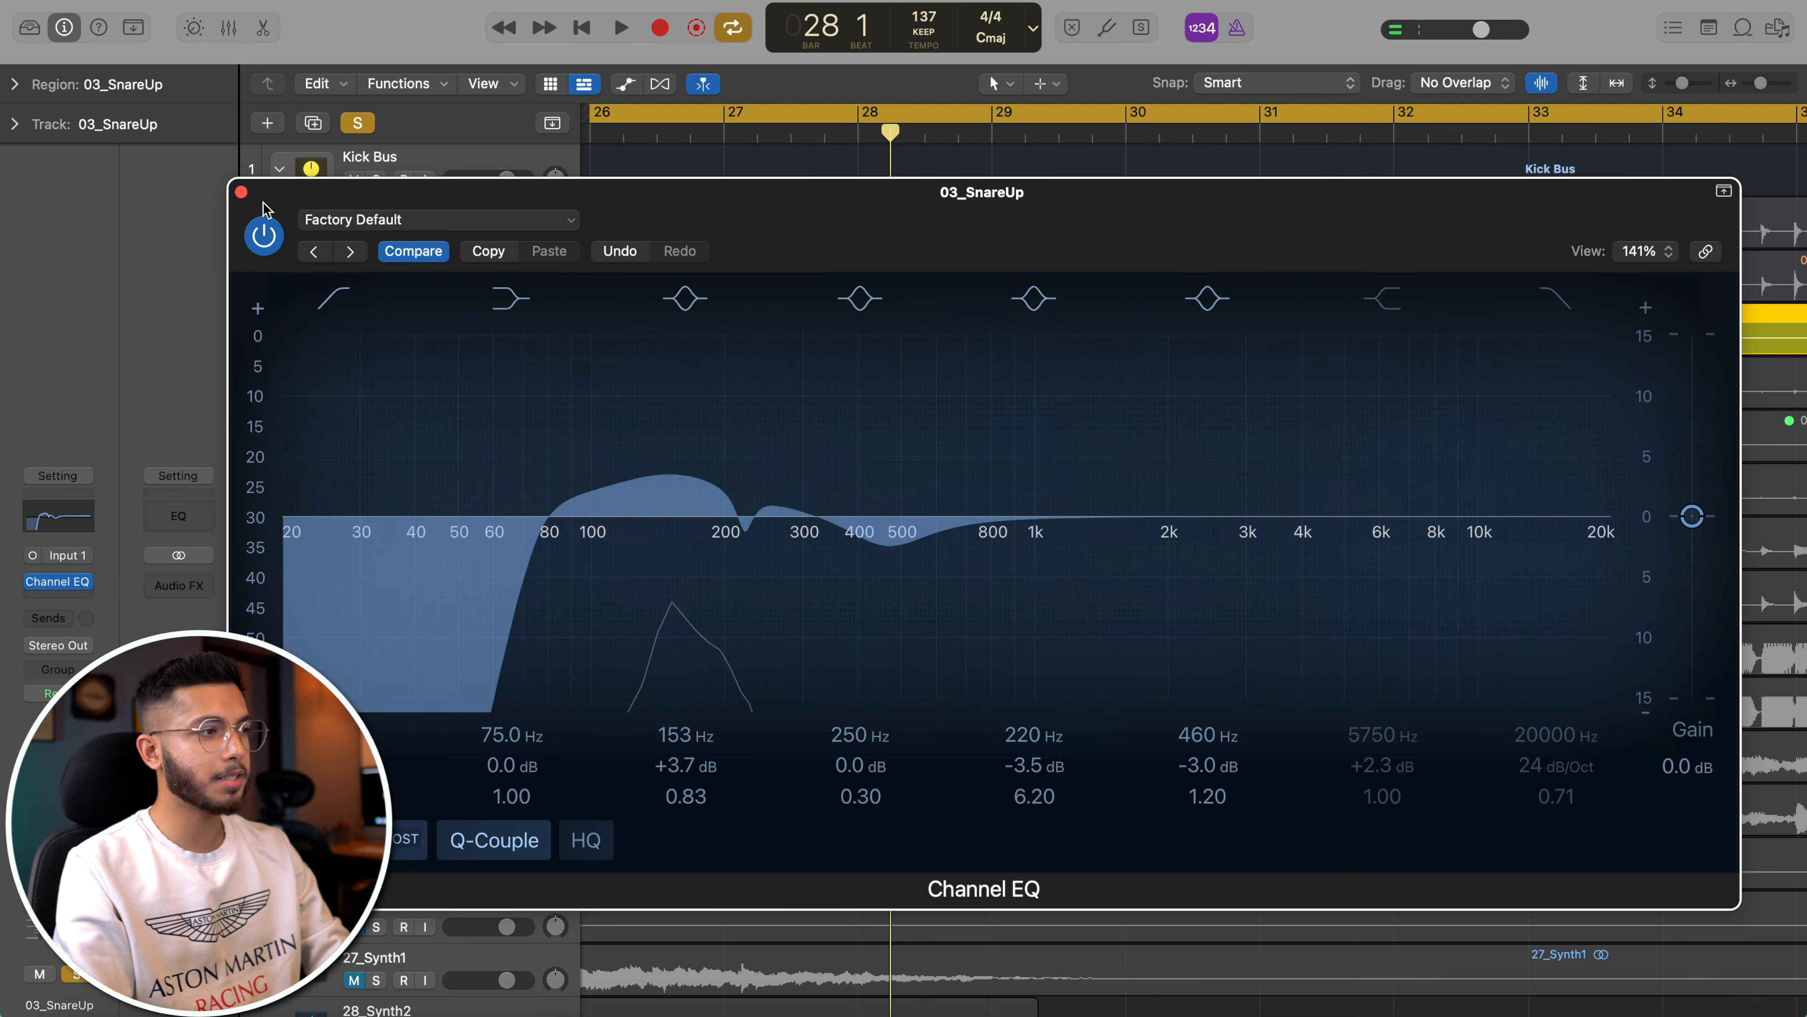
pyautogui.click(241, 192)
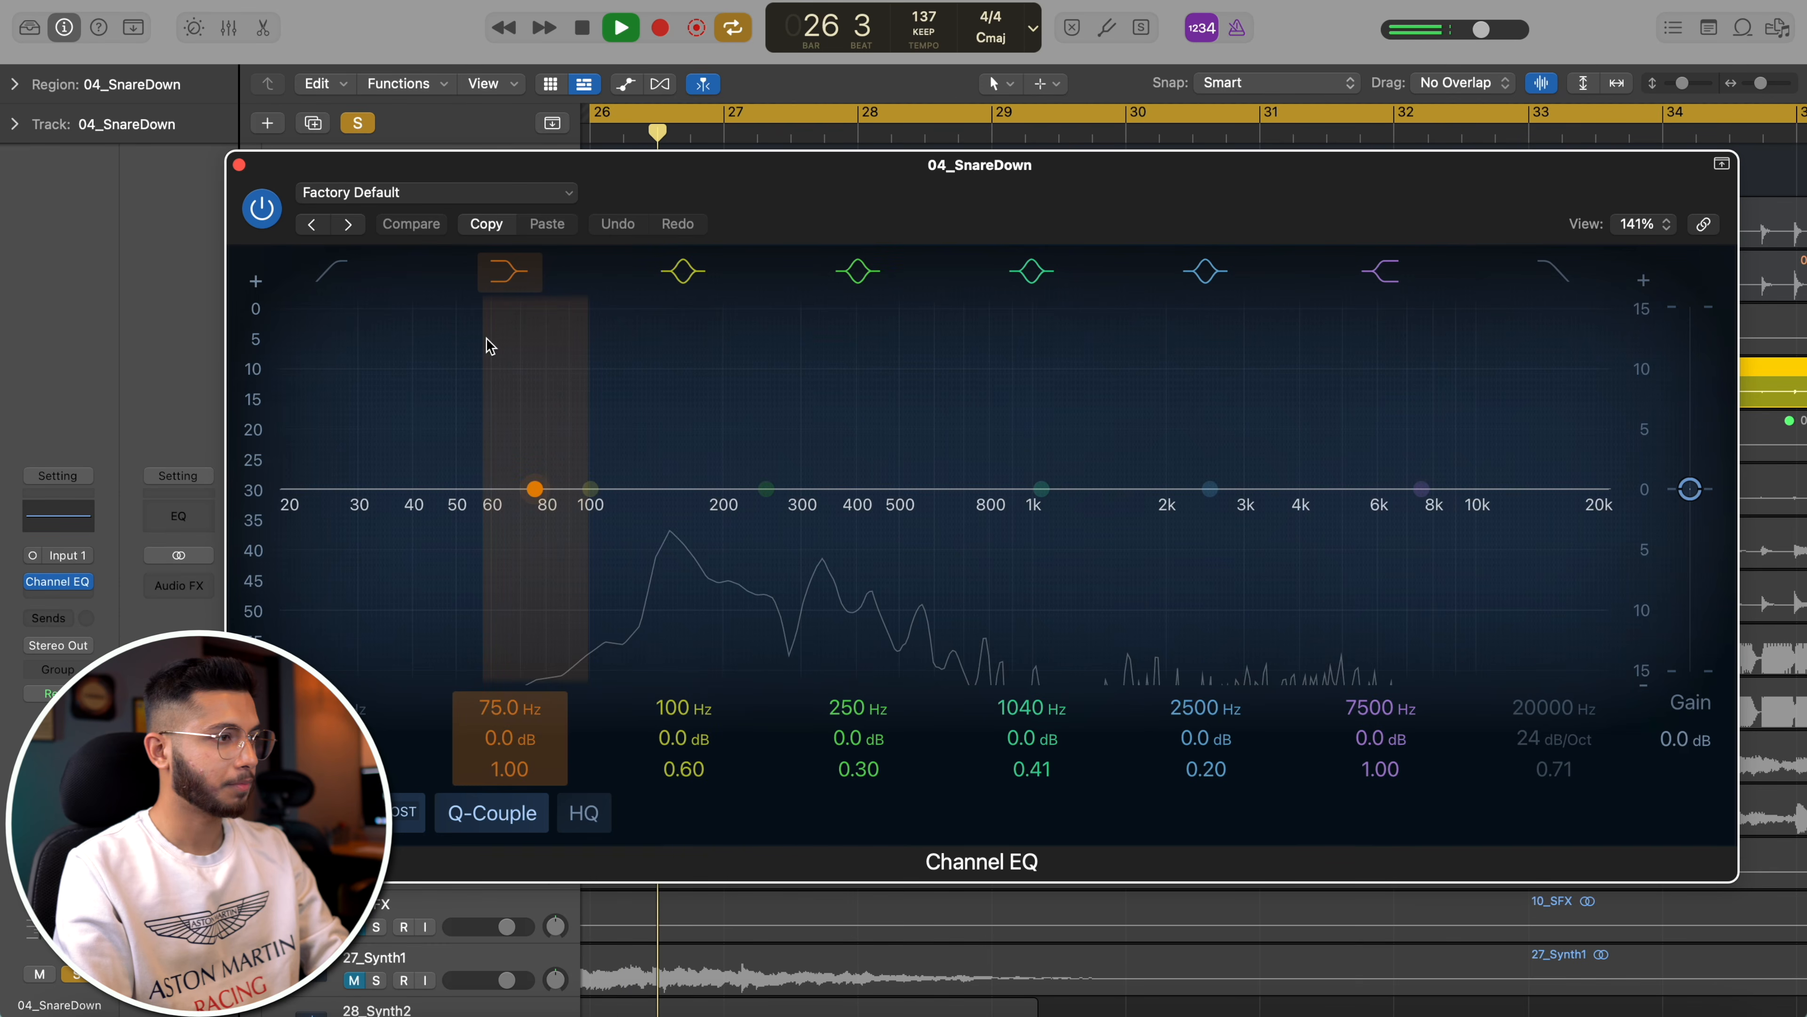
# - Shift the 04_SnareDown EQ's analyzer scale and enable a steep low cut just below 100 Hz
pyautogui.moveTo(247, 508); pyautogui.dragTo(254, 404)
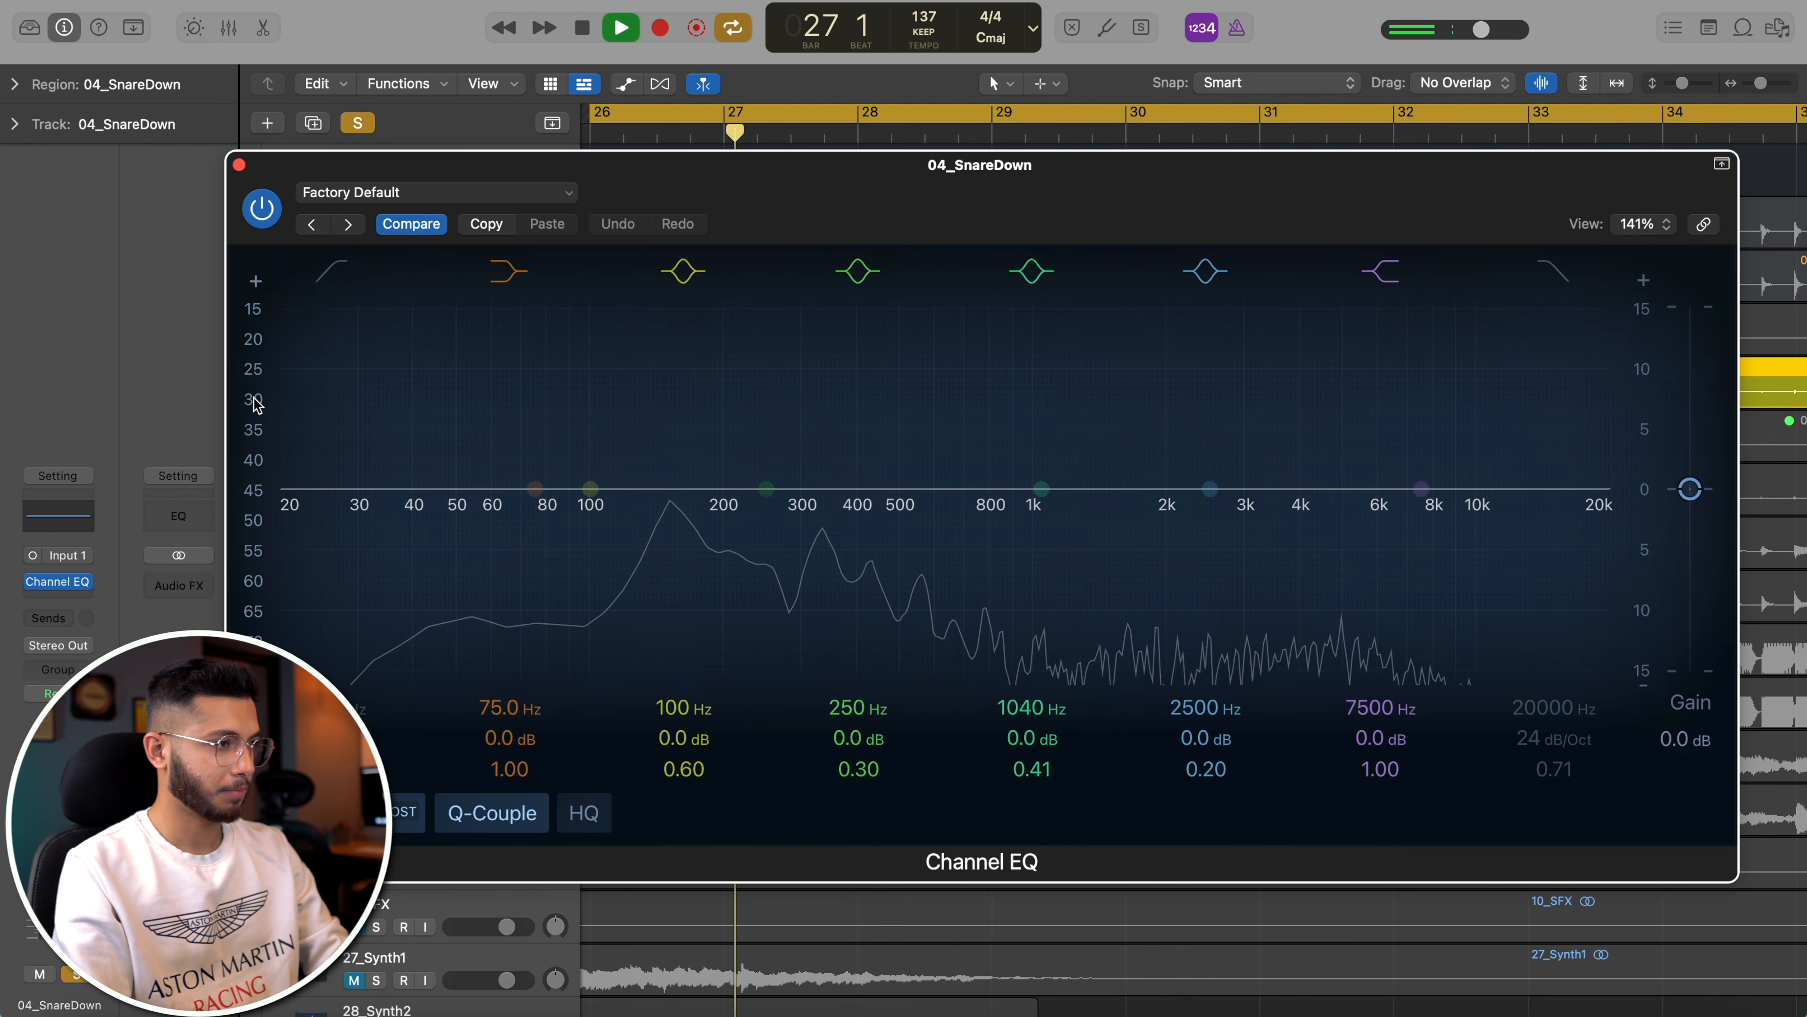
pyautogui.click(334, 273)
pyautogui.moveTo(329, 473); pyautogui.dragTo(591, 492)
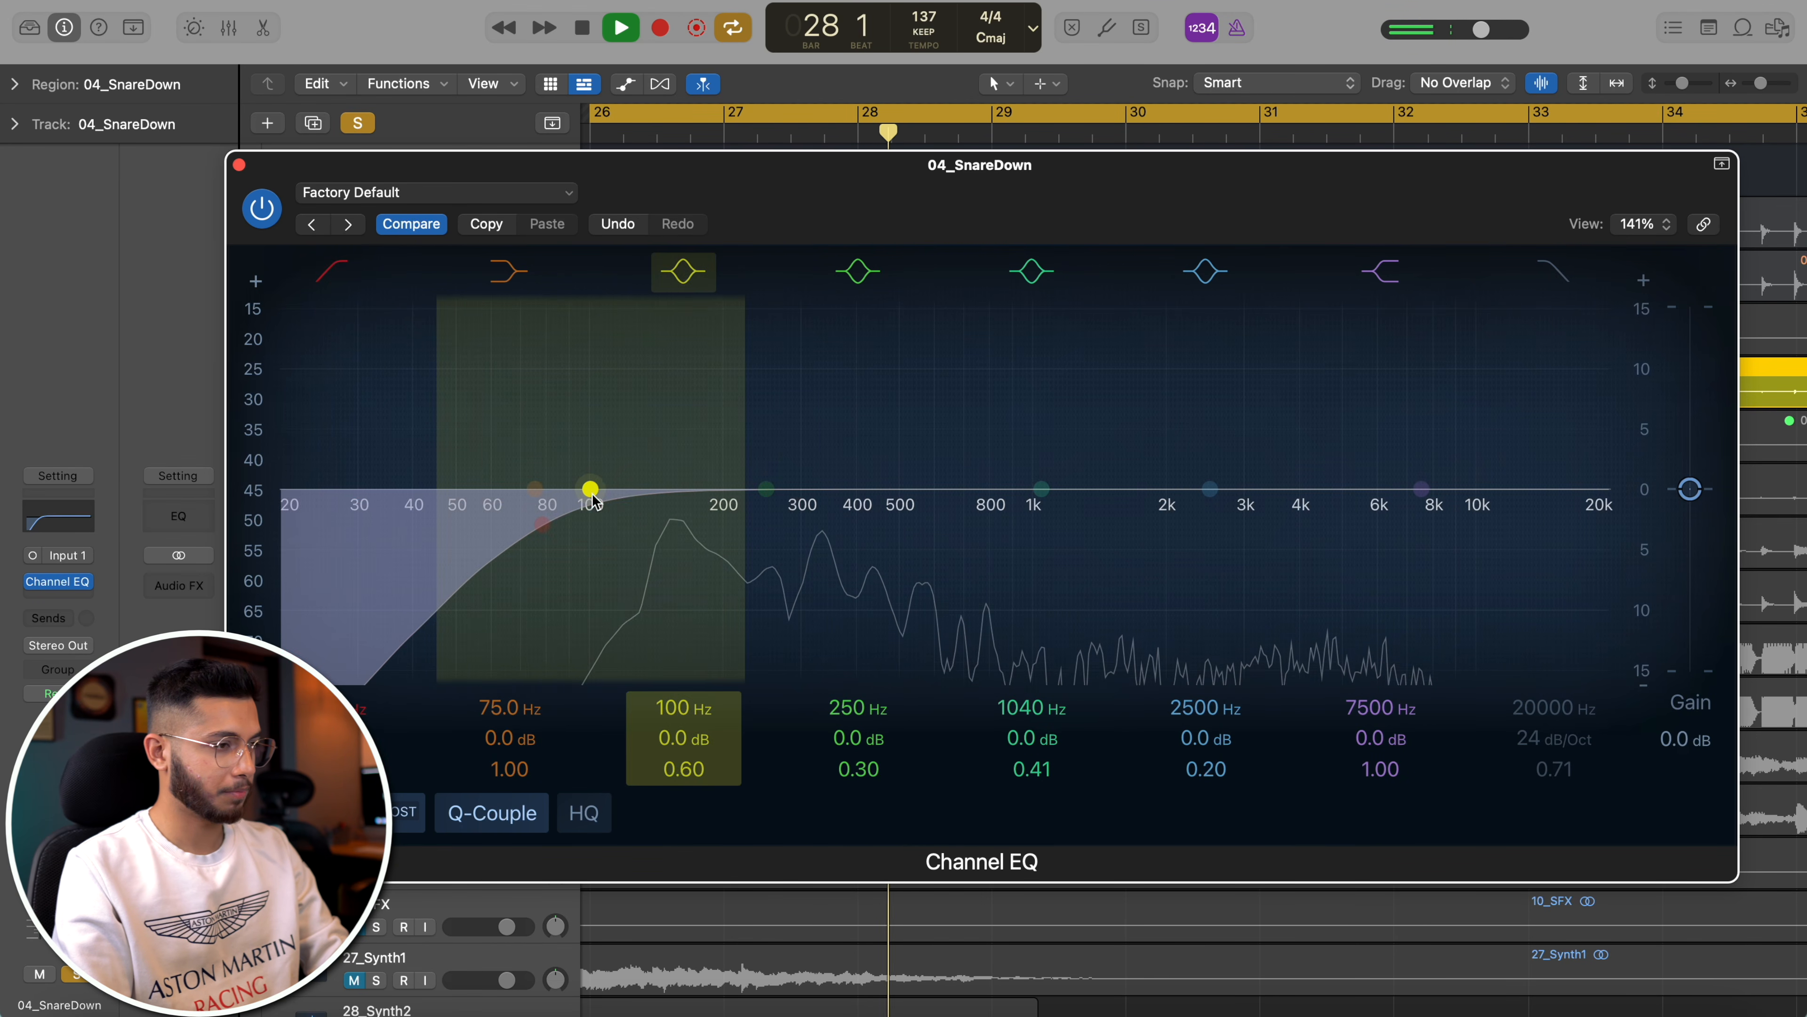
pyautogui.moveTo(336, 738); pyautogui.dragTo(336, 705)
pyautogui.moveTo(484, 635); pyautogui.dragTo(503, 637)
# - Sweep a narrow boost on 04_SnareDown to find a resonance, then cut 320 Hz by 4.5 dB with a Q of 7.30
pyautogui.moveTo(823, 460); pyautogui.dragTo(841, 279)
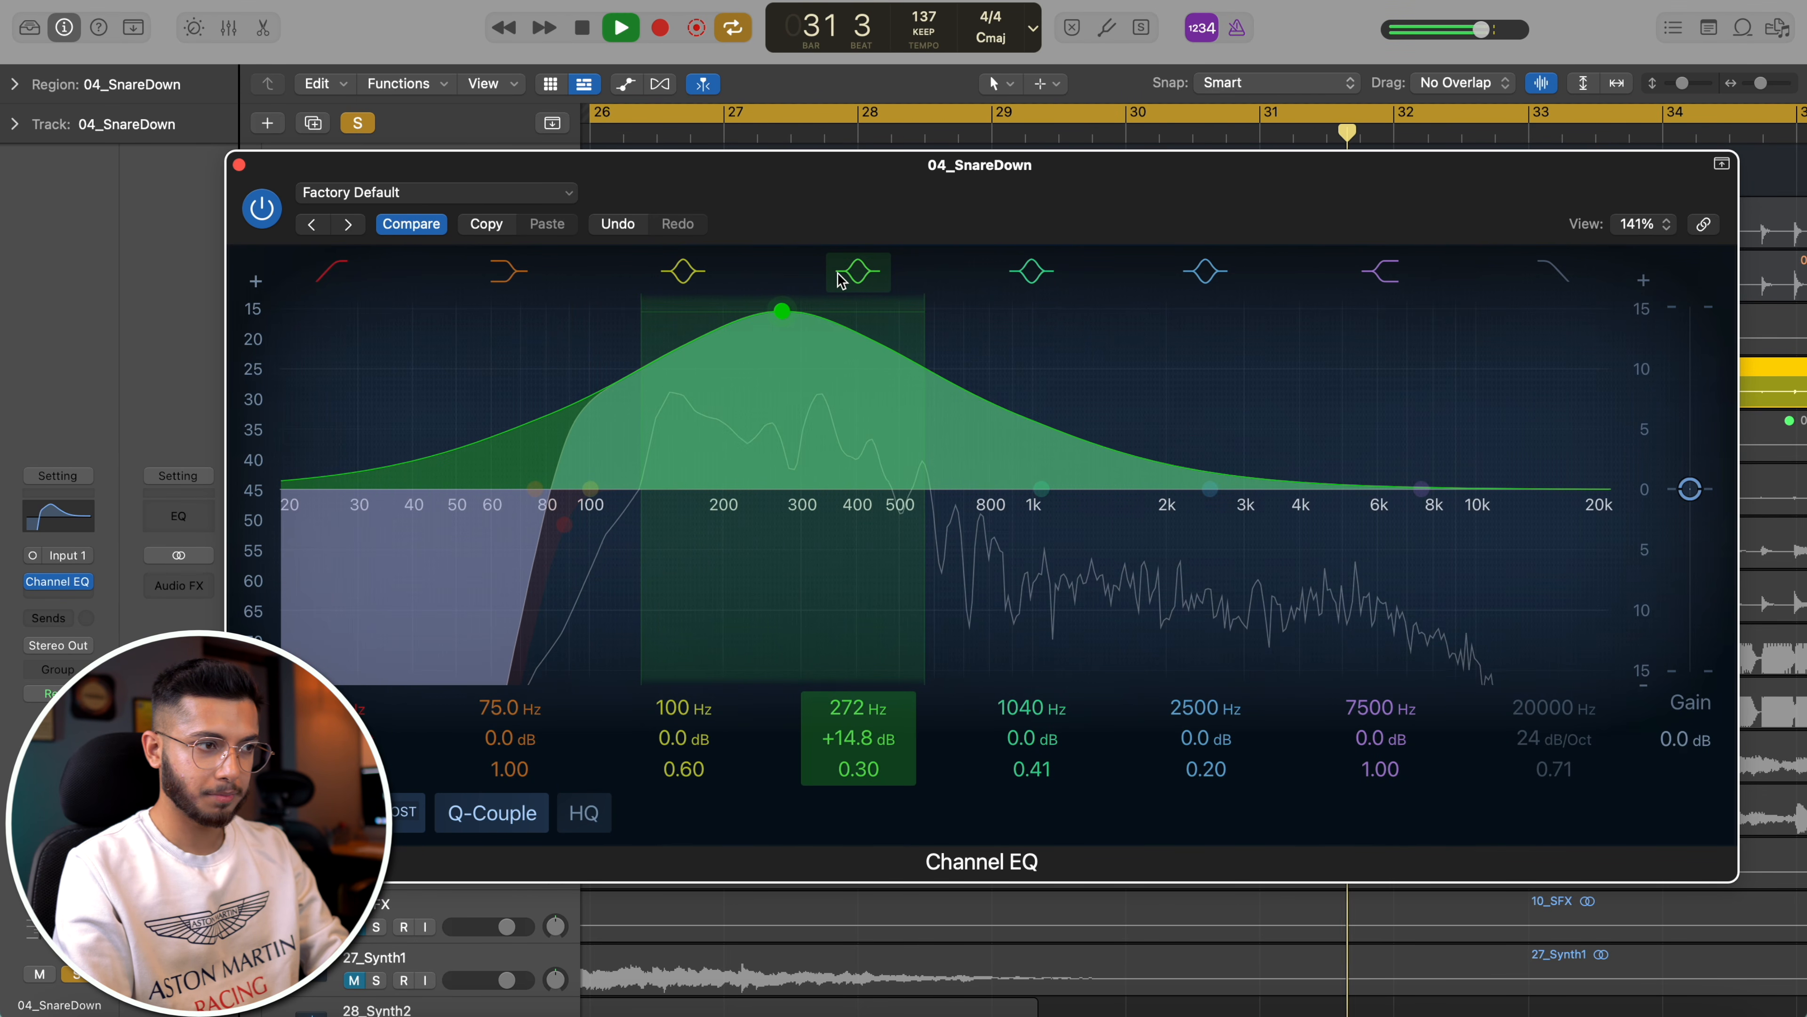
pyautogui.scroll(10, 795, 356)
pyautogui.moveTo(796, 356); pyautogui.dragTo(829, 226)
pyautogui.scroll(5, 809, 390)
pyautogui.moveTo(809, 390); pyautogui.dragTo(809, 332)
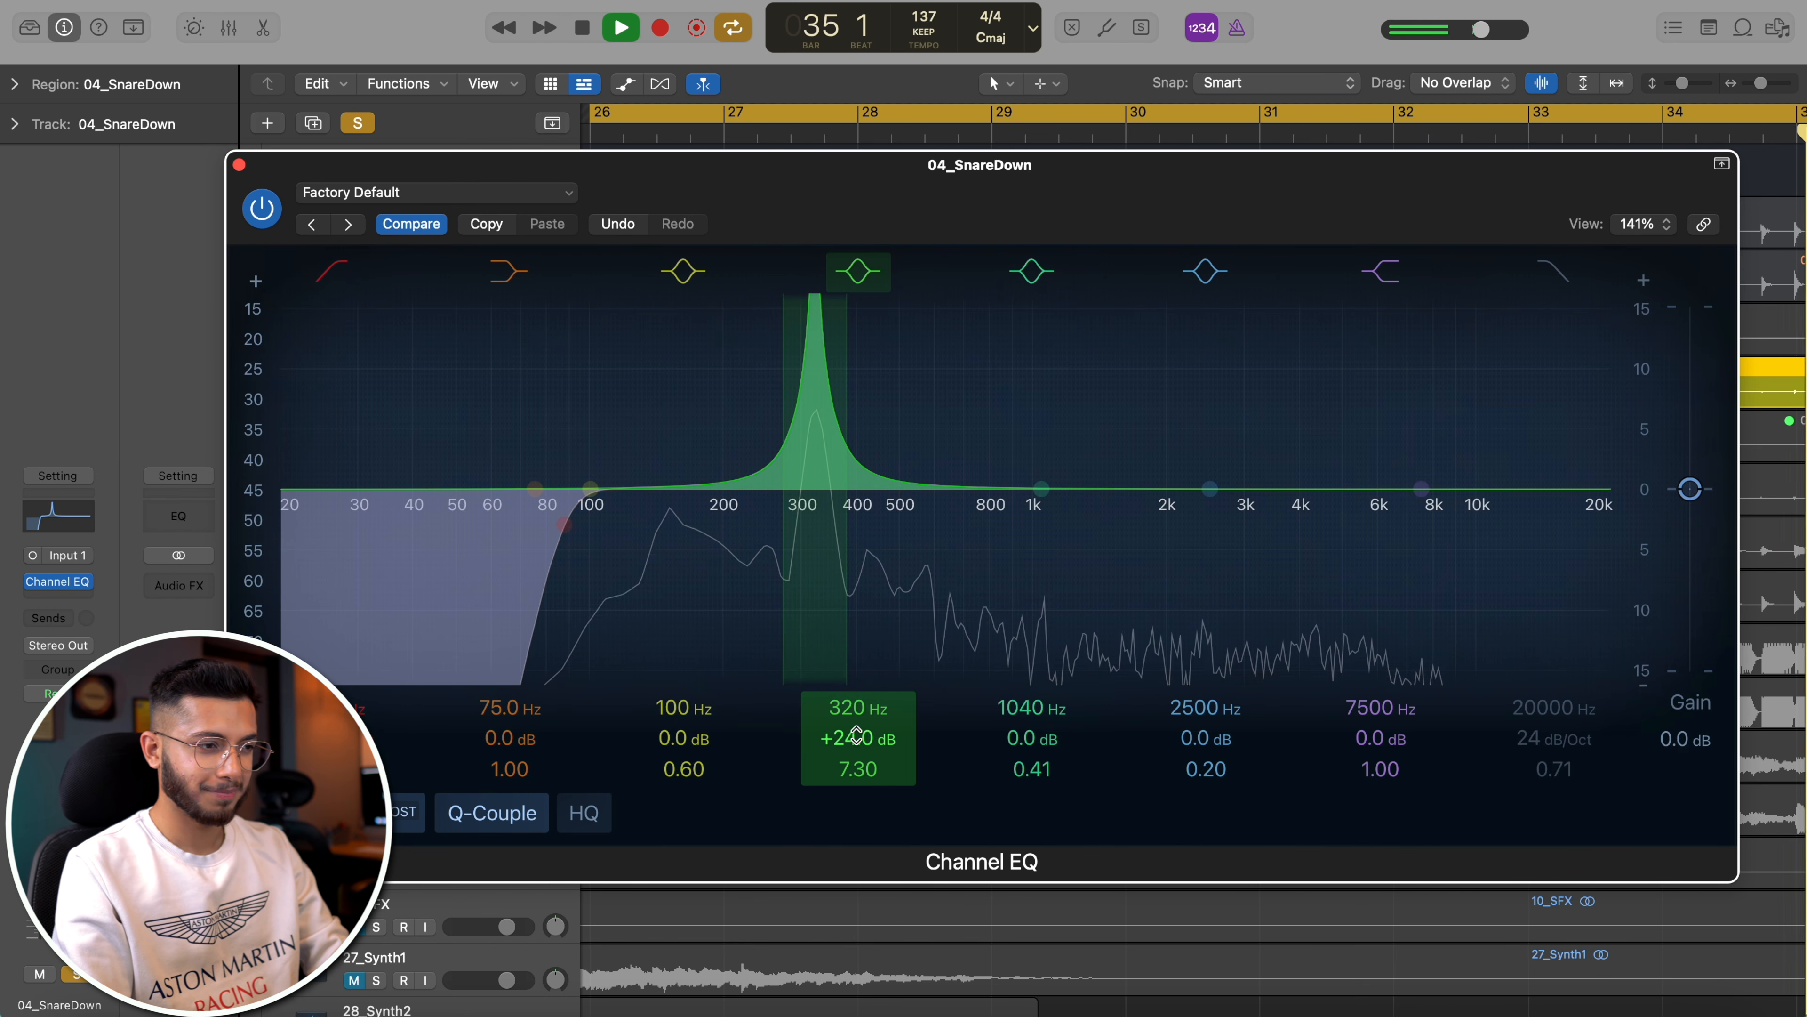
pyautogui.moveTo(856, 735); pyautogui.dragTo(856, 736)
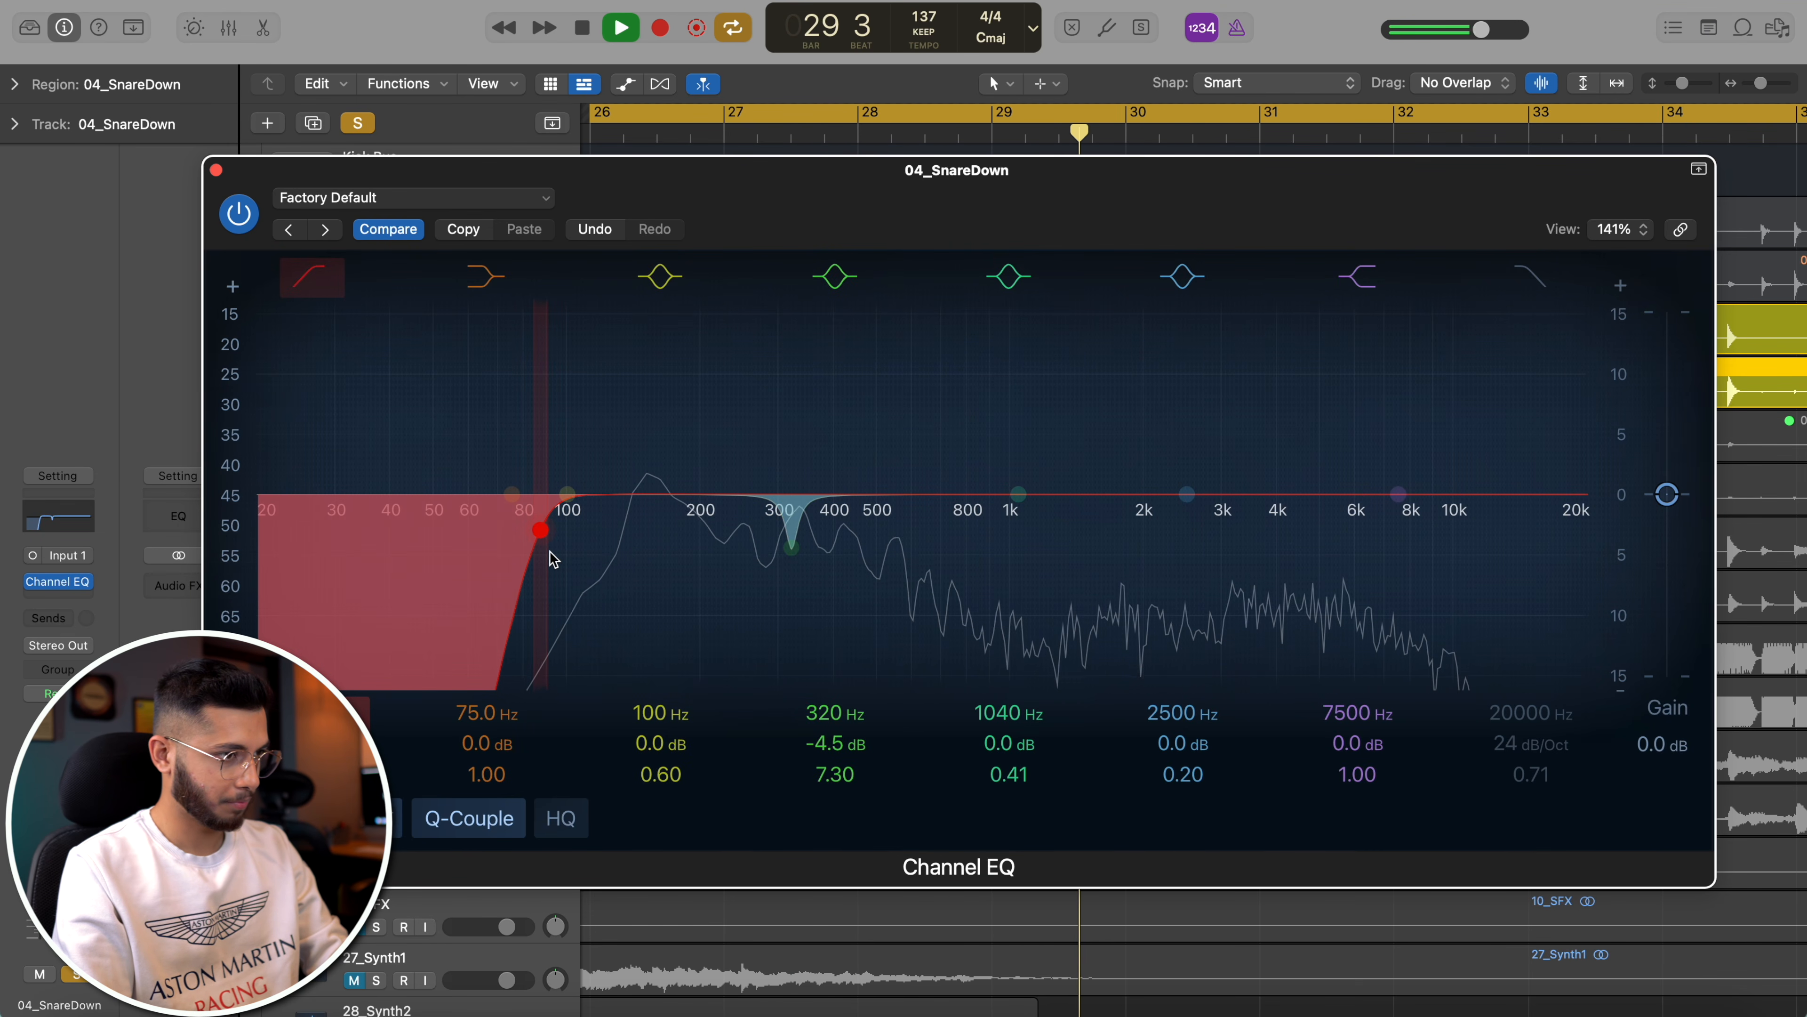
# - Find a second 04_SnareDown resonance, cut 212 Hz by 4.1 dB with a Q of 8.20, and compare the EQ bypassed
pyautogui.moveTo(1032, 464); pyautogui.dragTo(722, 97)
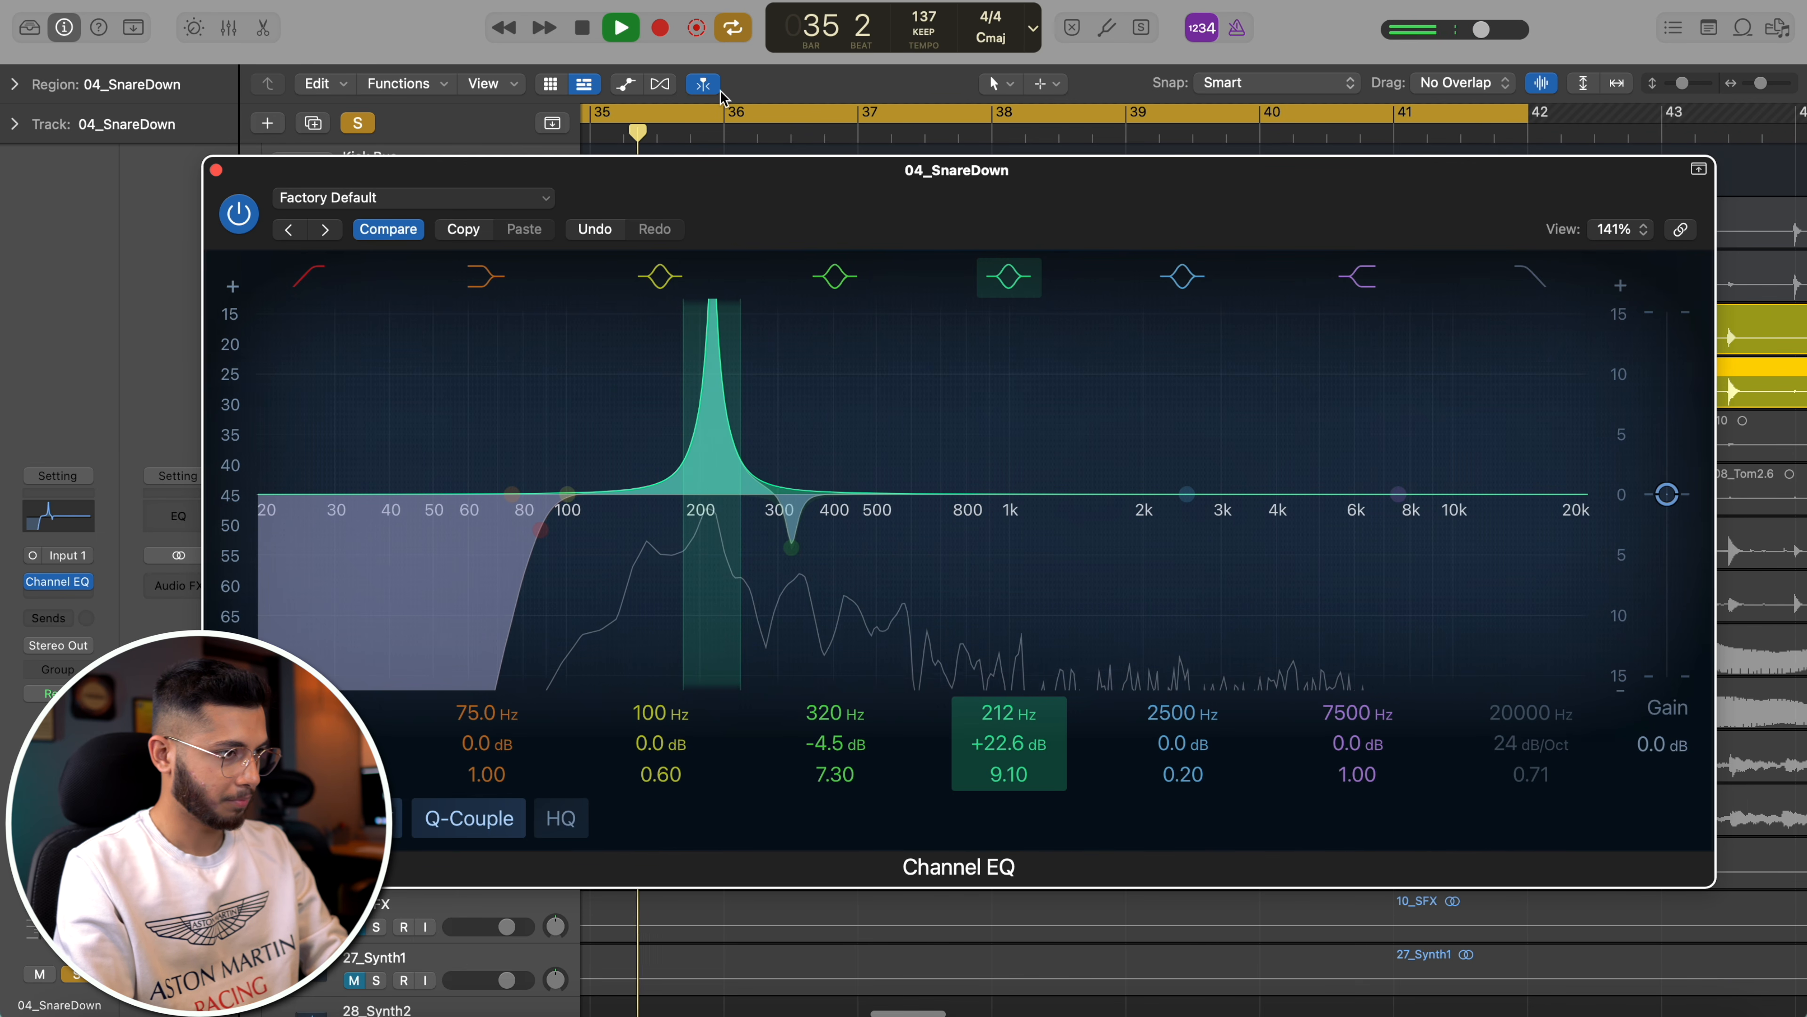
pyautogui.moveTo(998, 741); pyautogui.dragTo(998, 741)
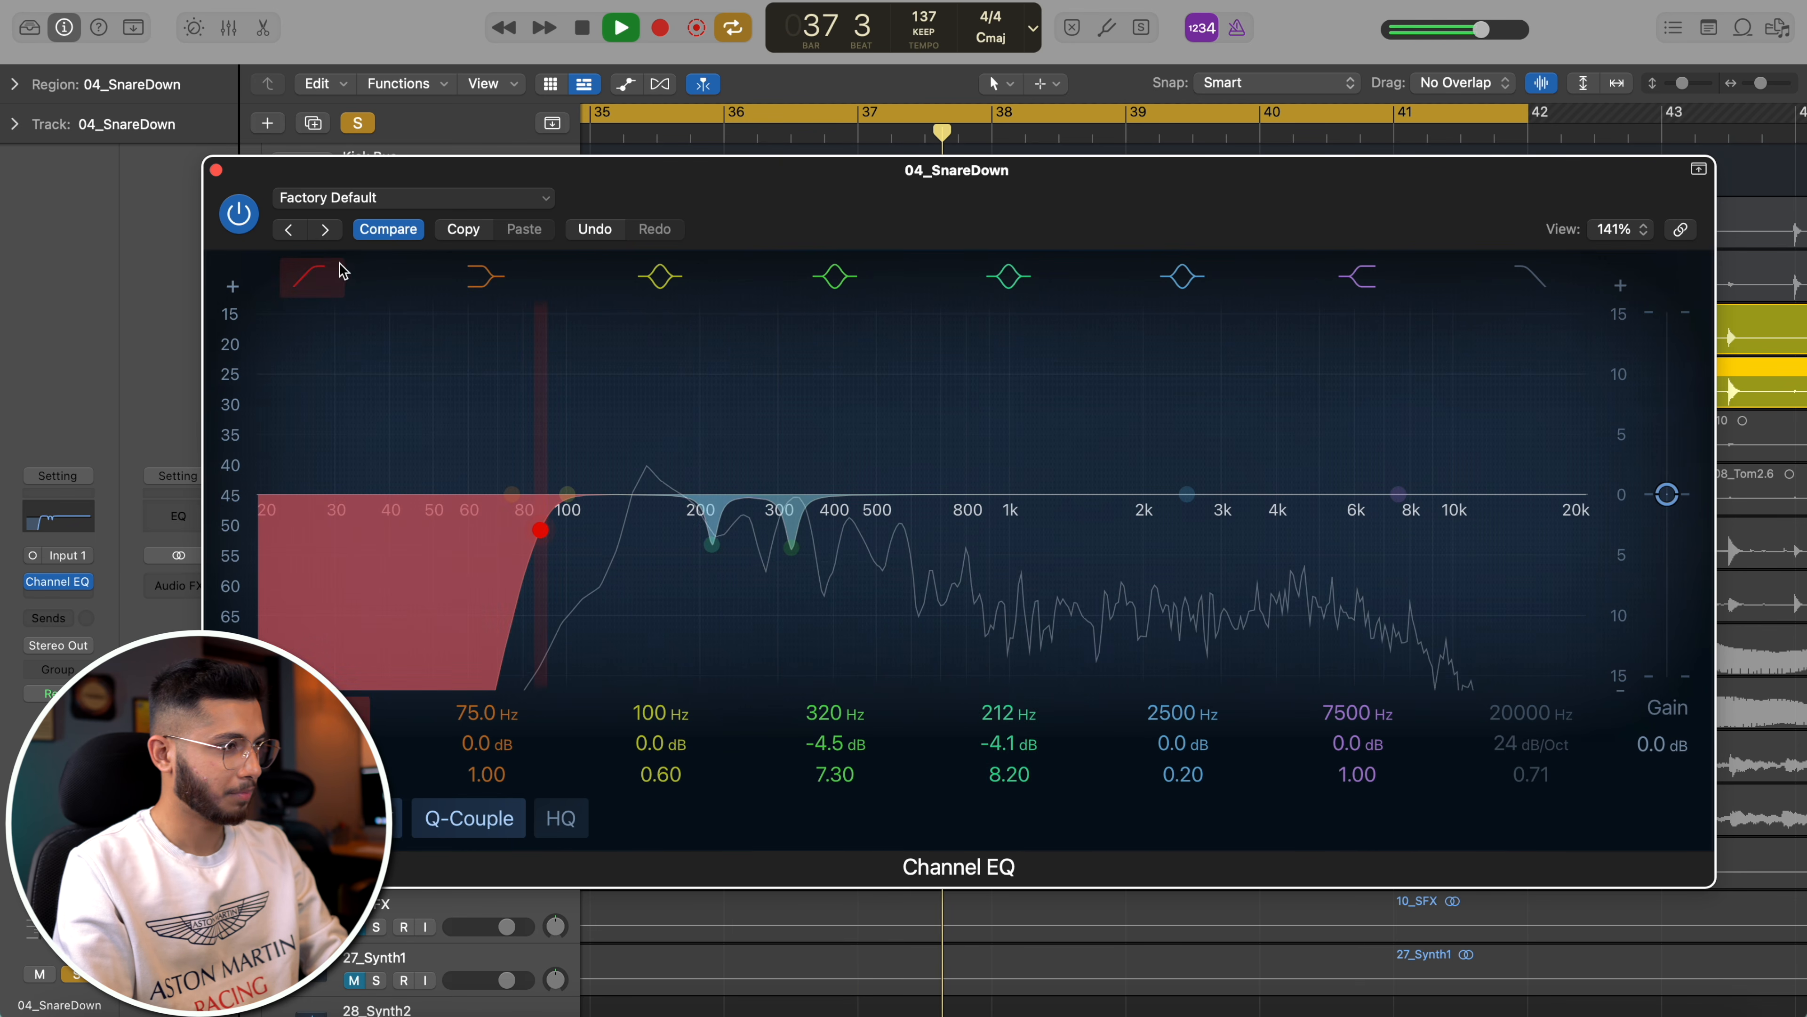
pyautogui.click(227, 223)
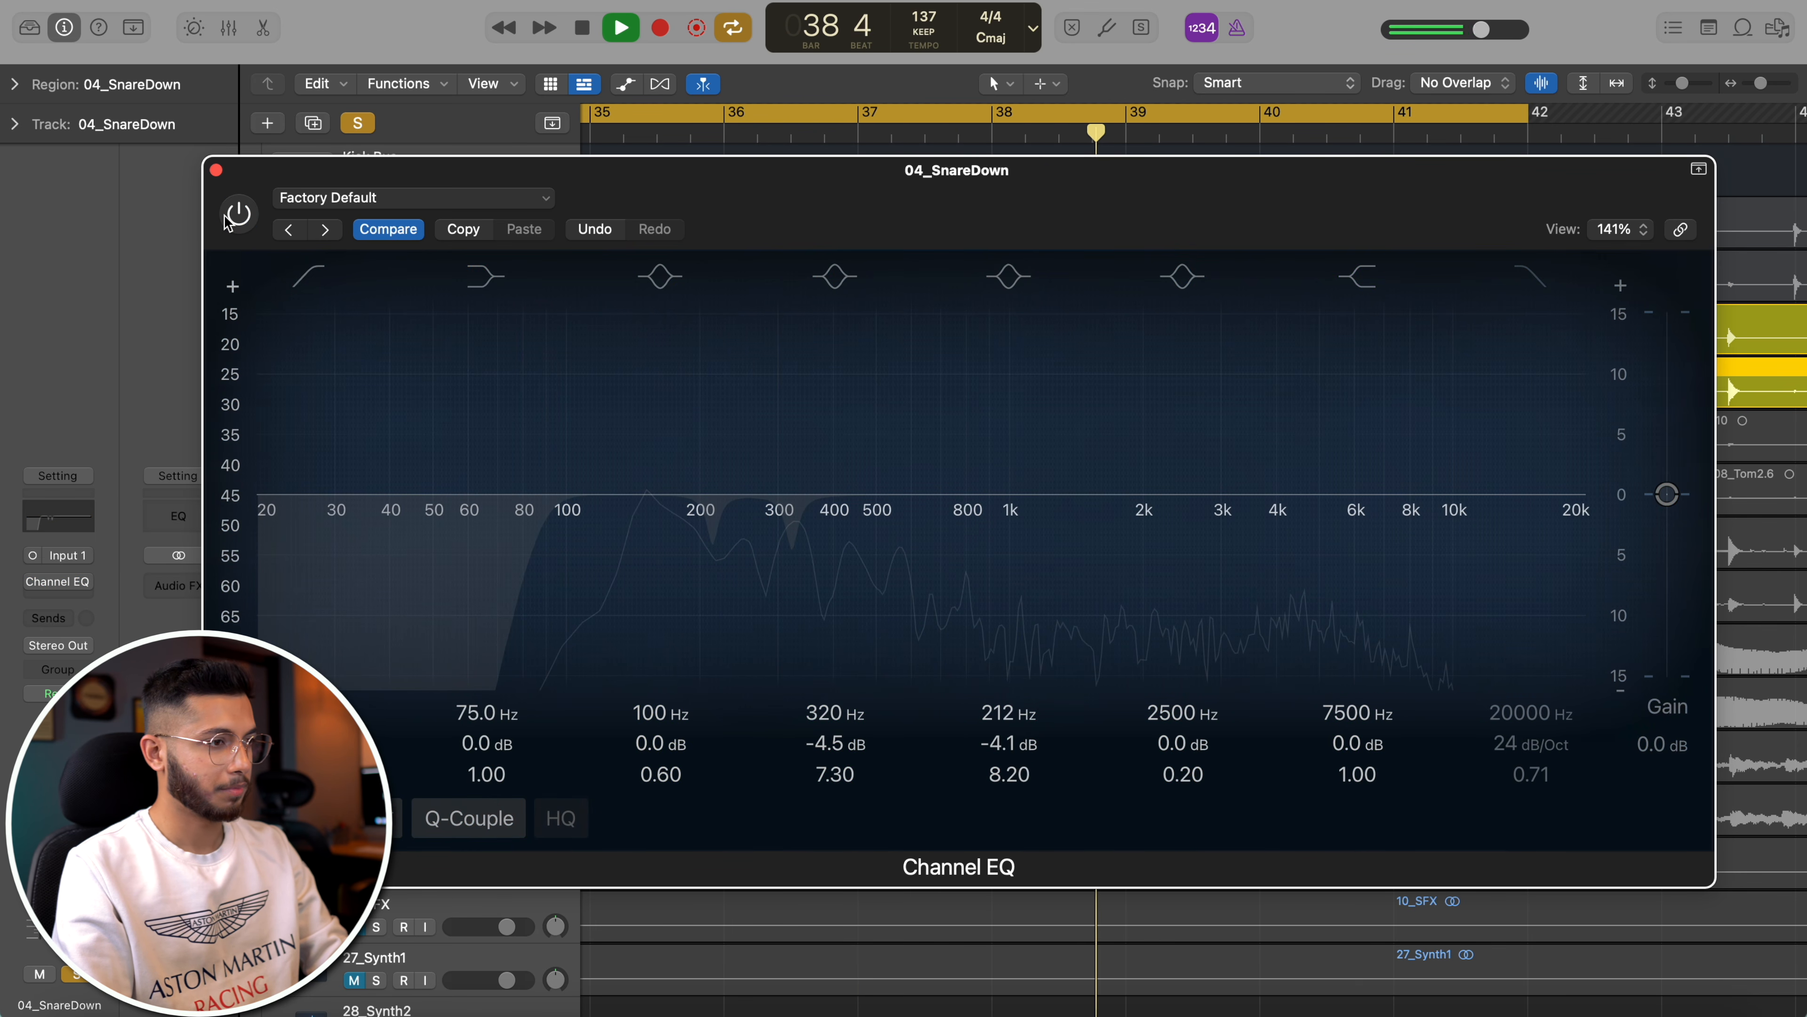
pyautogui.click(227, 222)
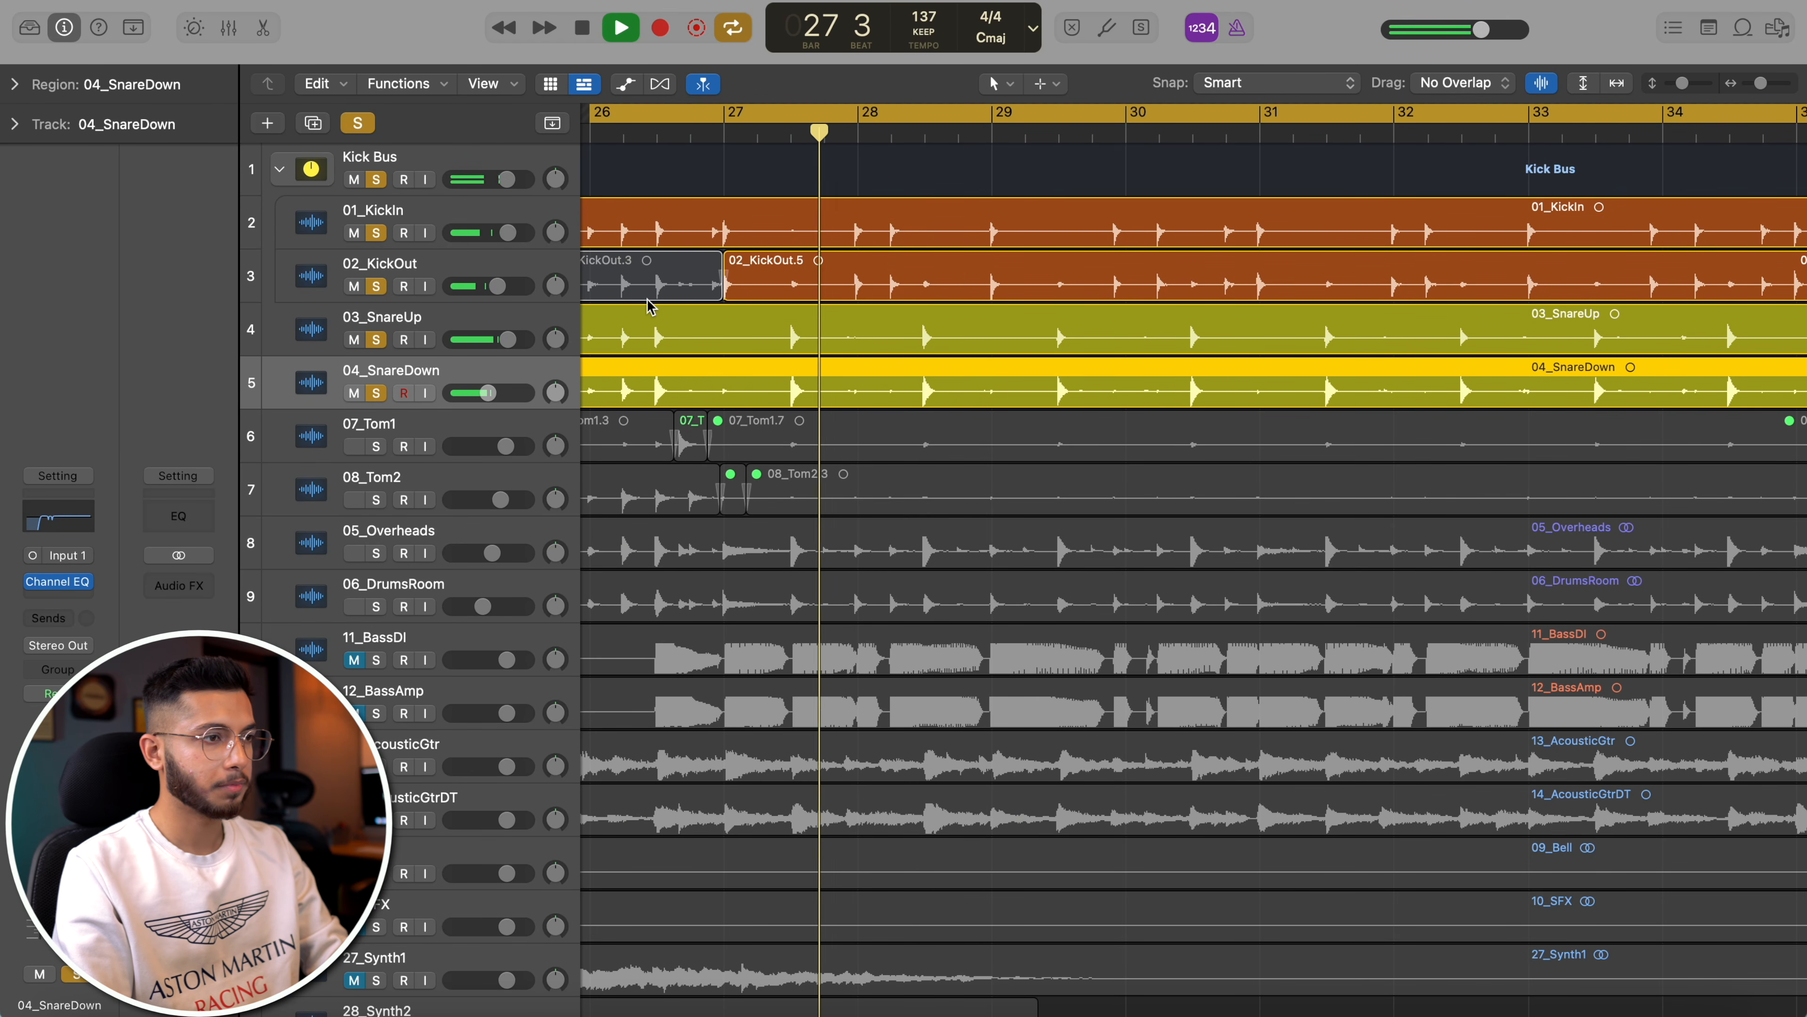
# - Set the low boost in the 01_KickIn EQ to +2.0 dB at 64.0 Hz, close it and select the 03_SnareUp track
pyautogui.click(488, 211)
pyautogui.click(63, 583)
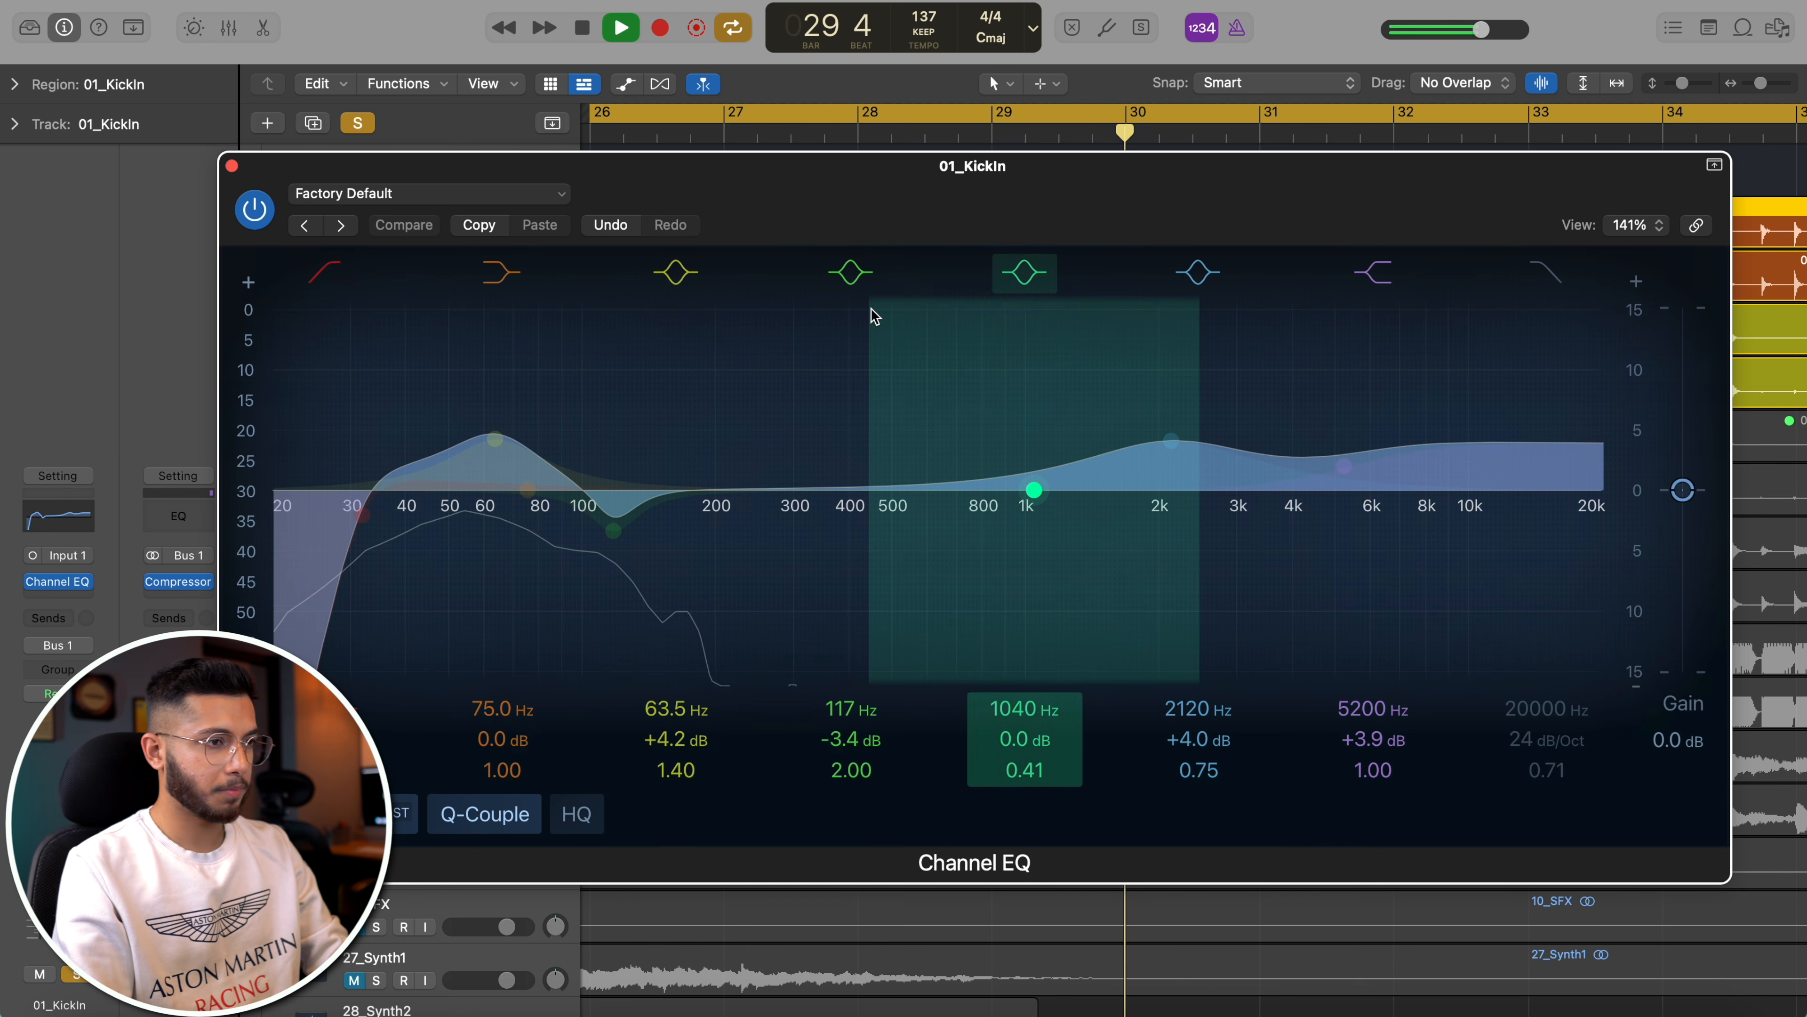
pyautogui.moveTo(577, 347); pyautogui.dragTo(583, 378)
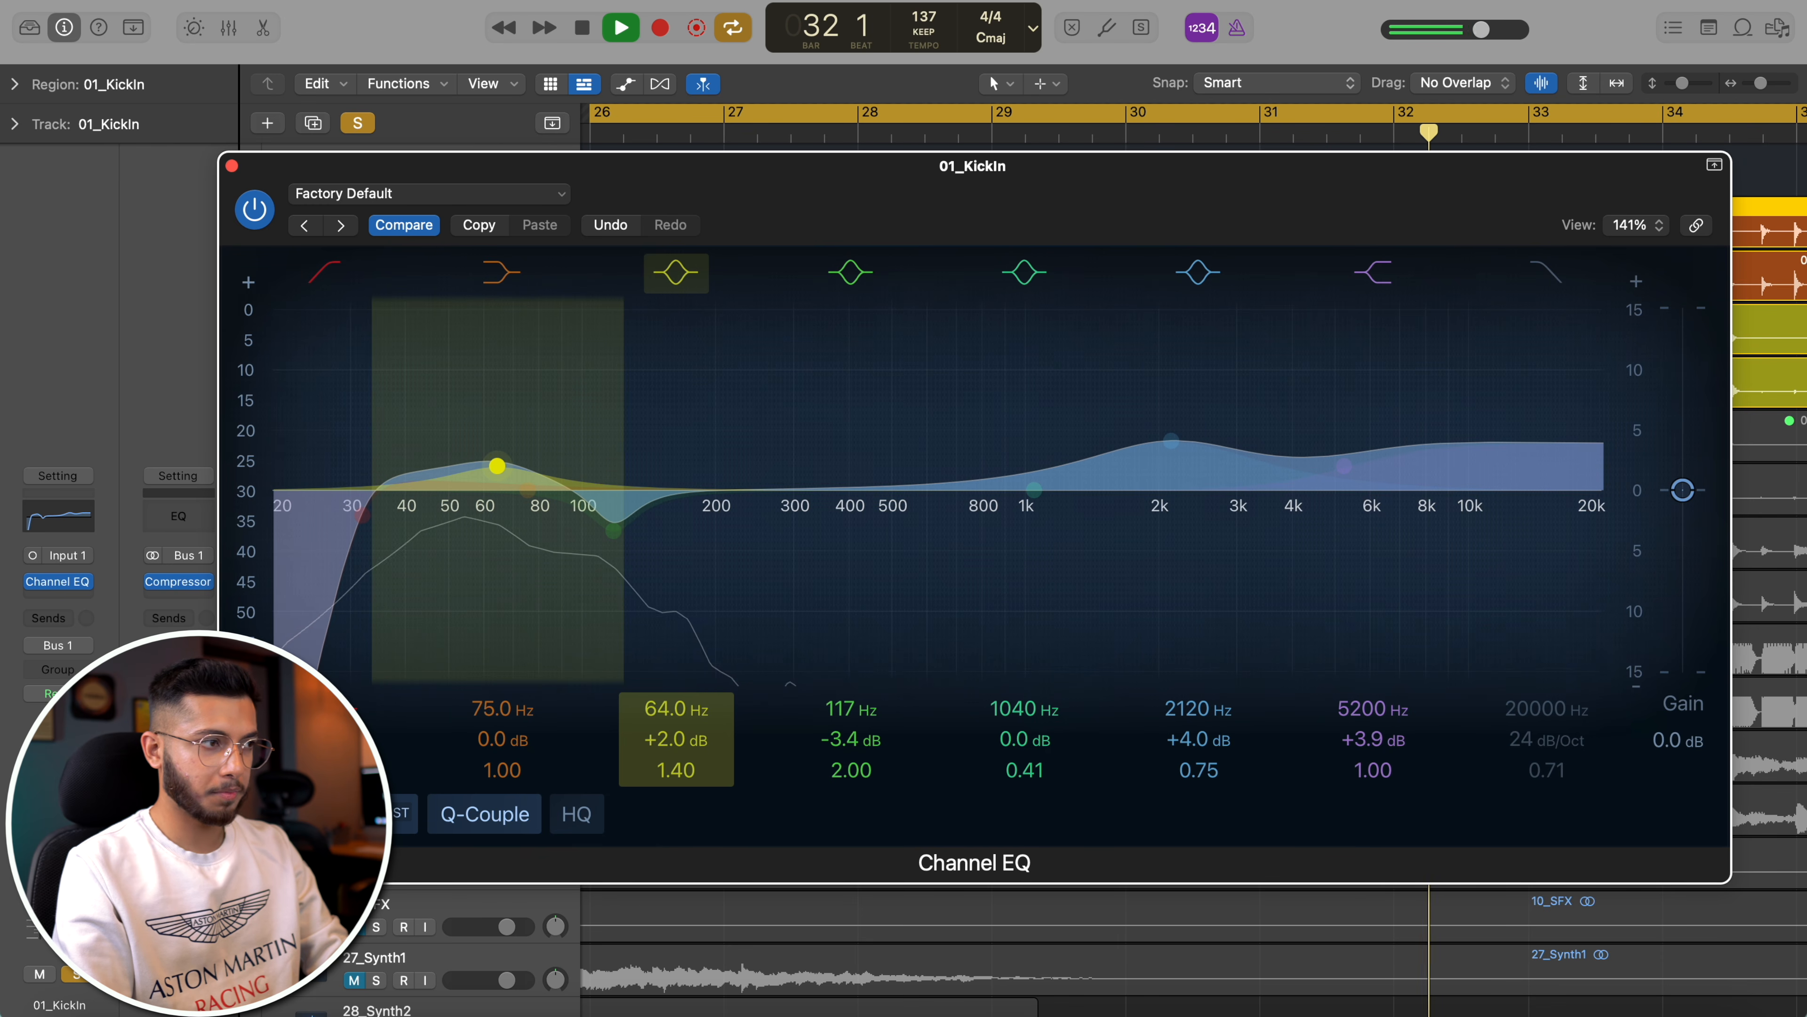
pyautogui.click(232, 170)
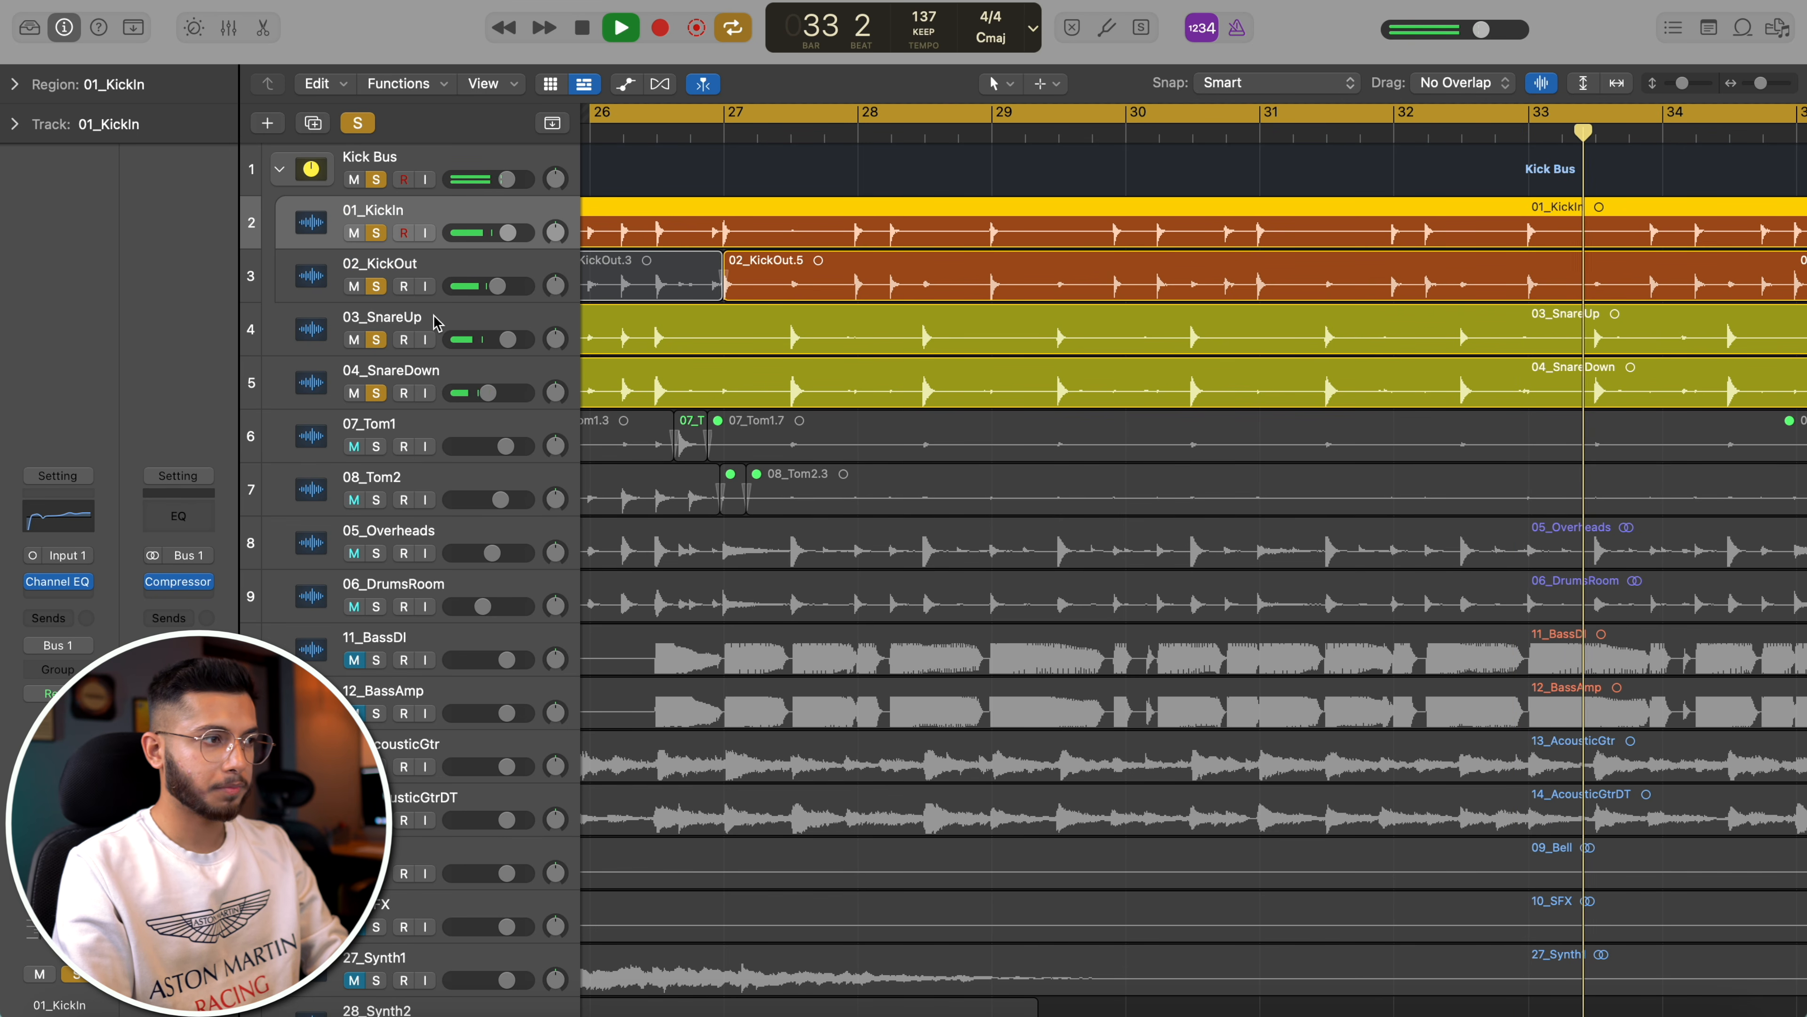
pyautogui.click(1458, 325)
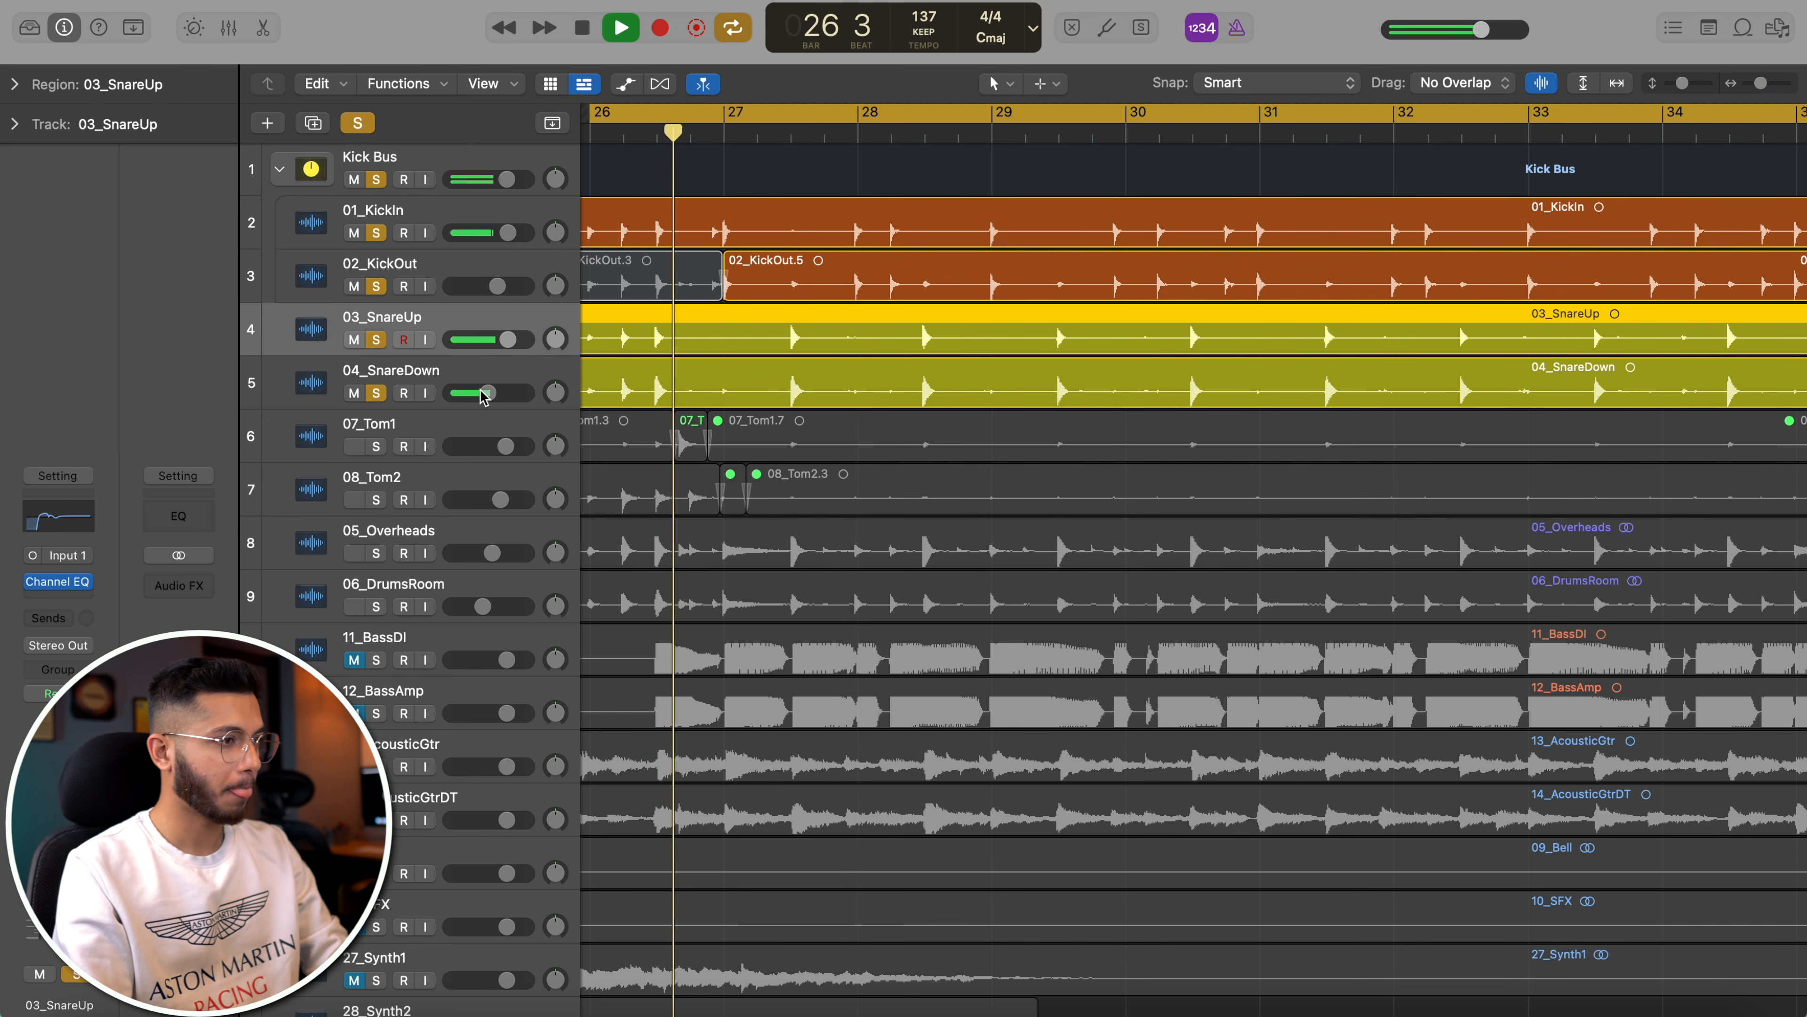
# - Balance the snares with 04_SnareDown at -11.8 dB and 03_SnareUp at +1.2 dB, briefly unsoloing 04_SnareDown to compare
pyautogui.moveTo(475, 392); pyautogui.dragTo(478, 392)
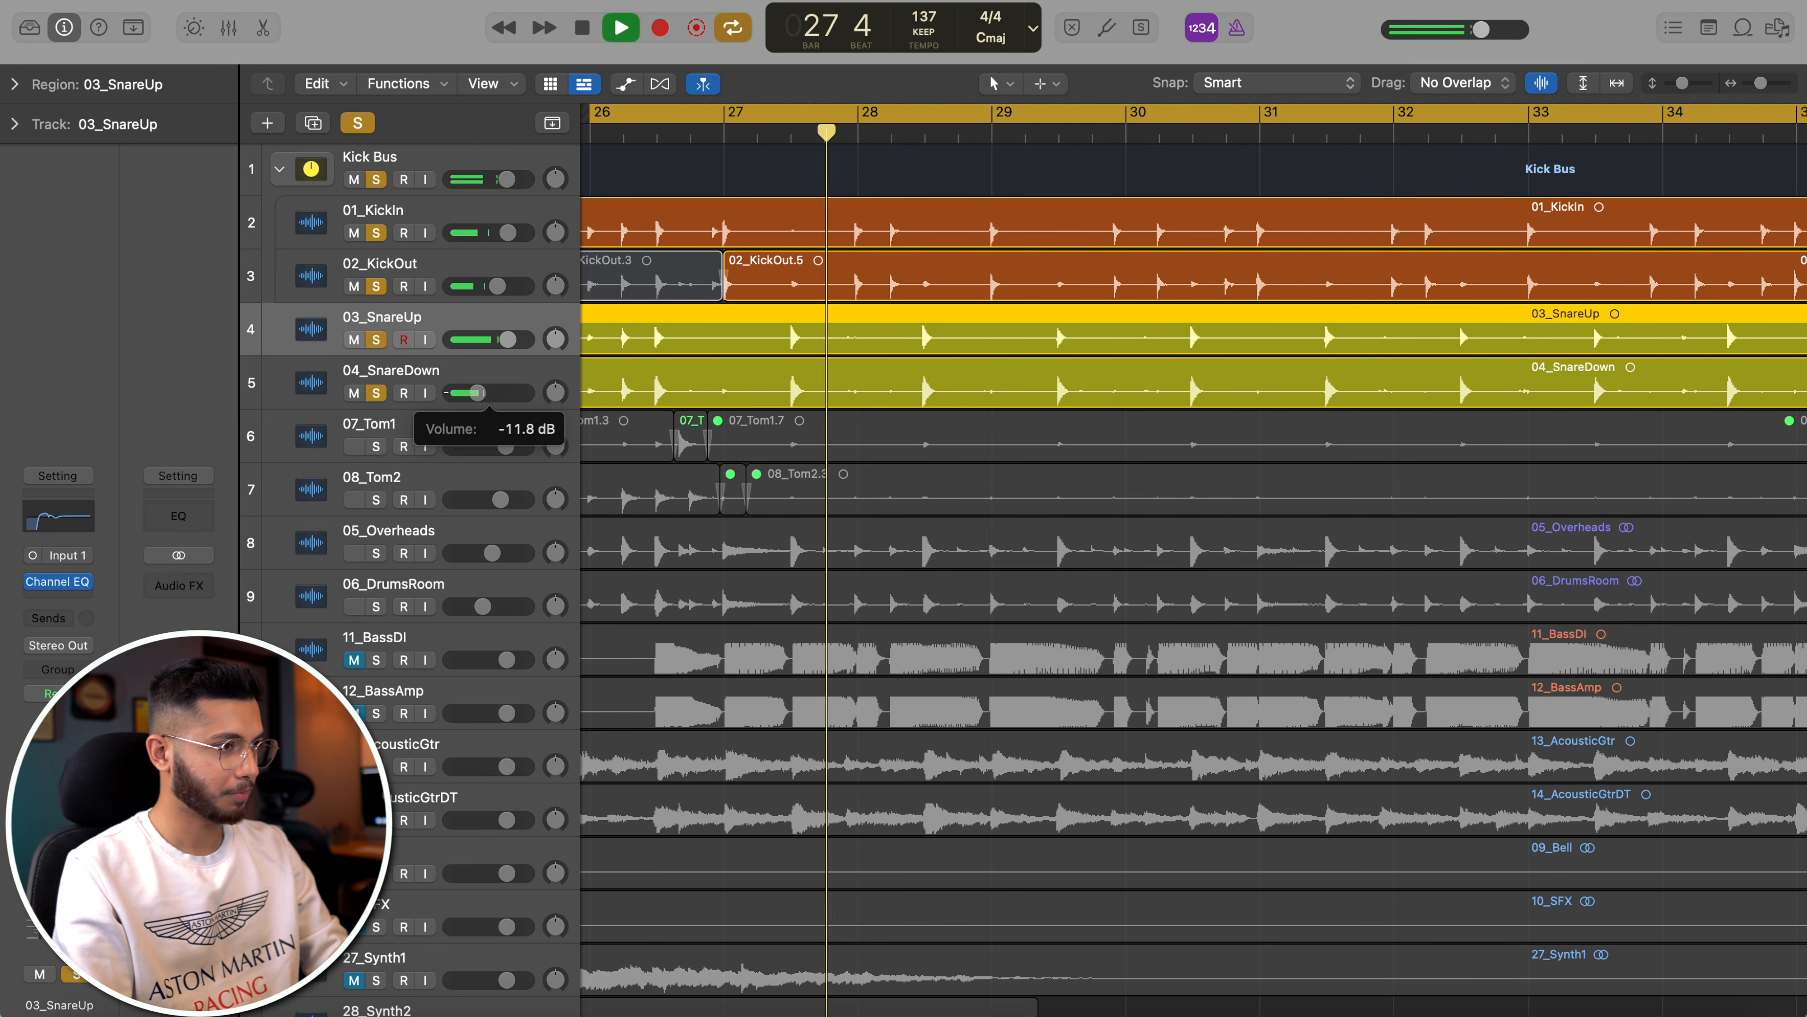
pyautogui.click(376, 392)
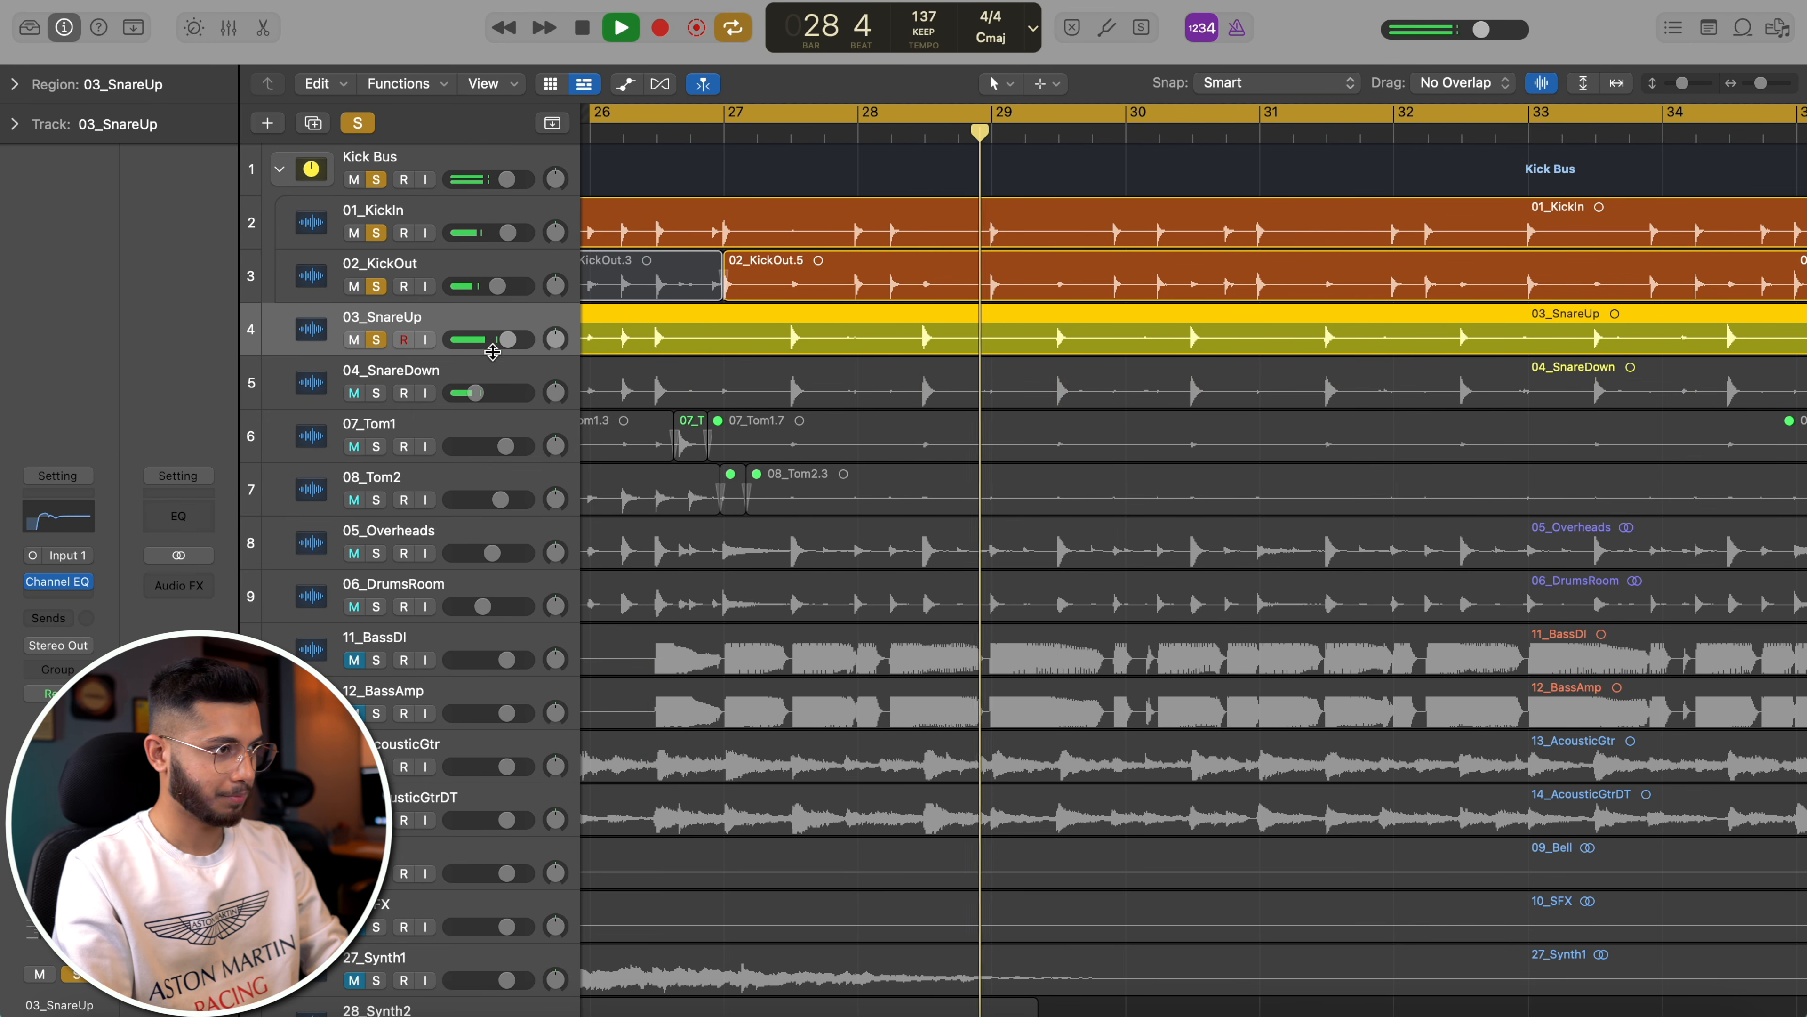
pyautogui.moveTo(492, 351); pyautogui.dragTo(495, 352)
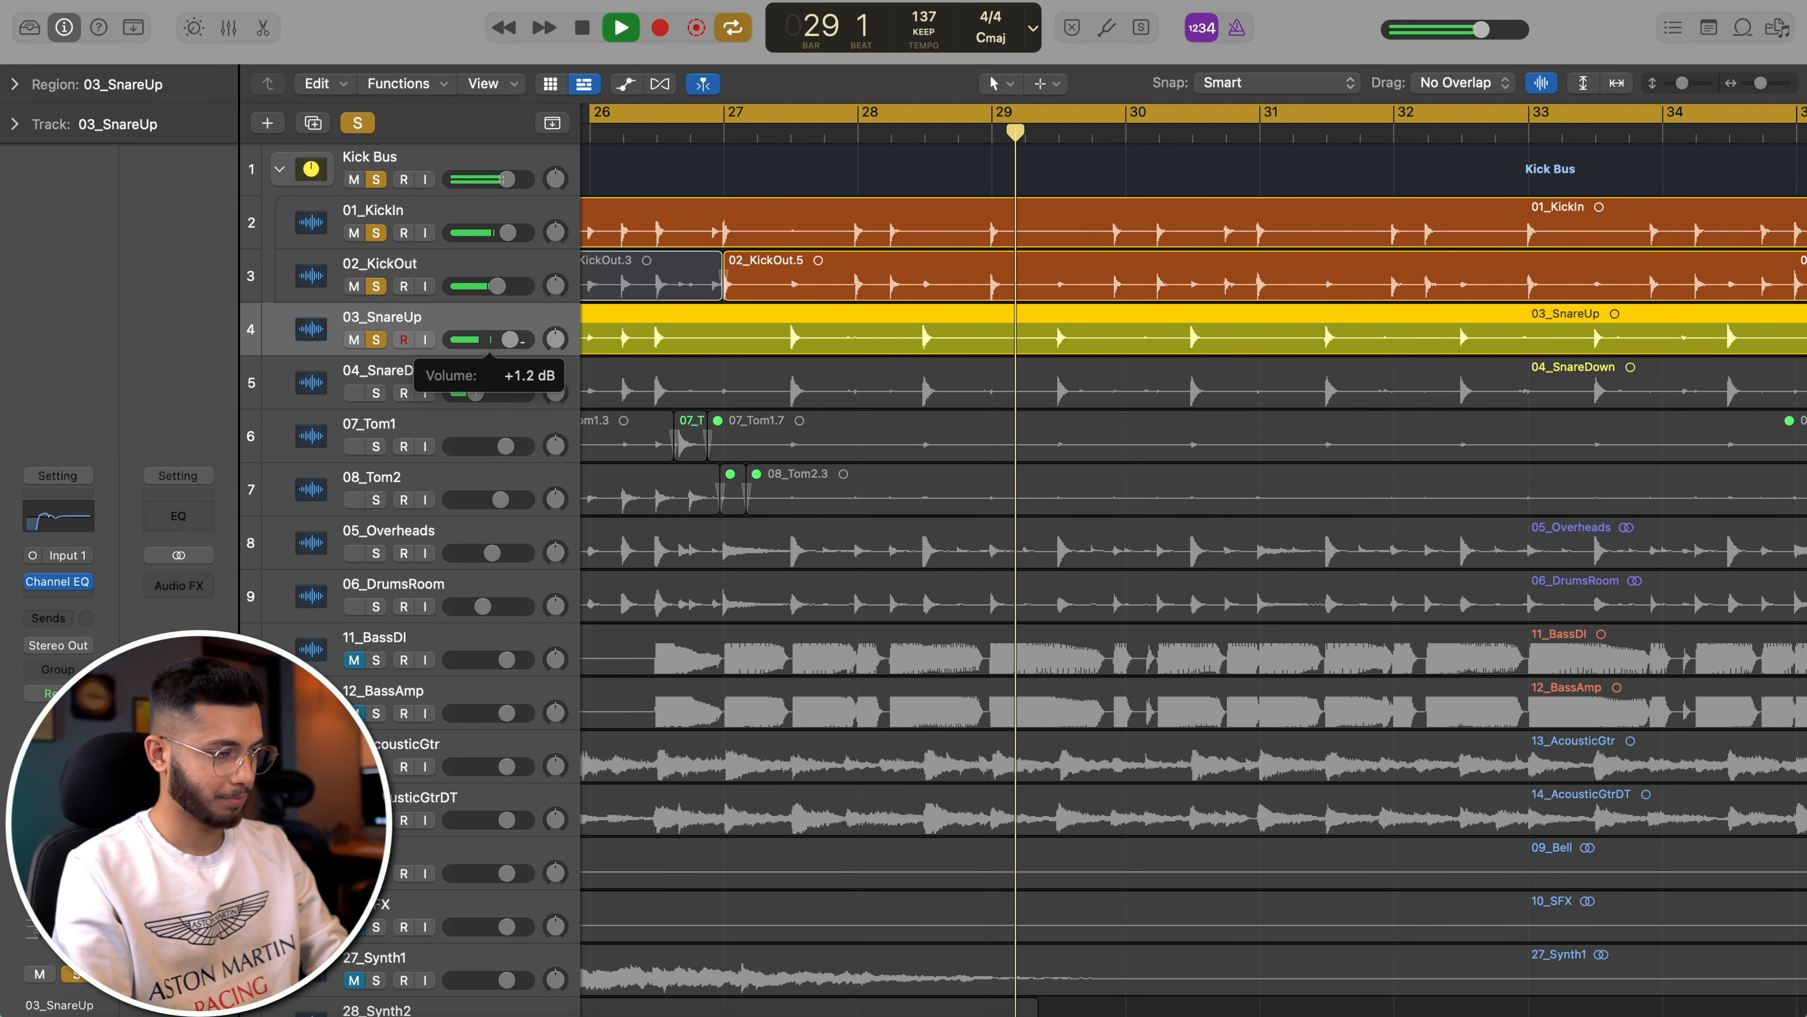
pyautogui.click(376, 393)
pyautogui.moveTo(519, 340); pyautogui.dragTo(476, 393)
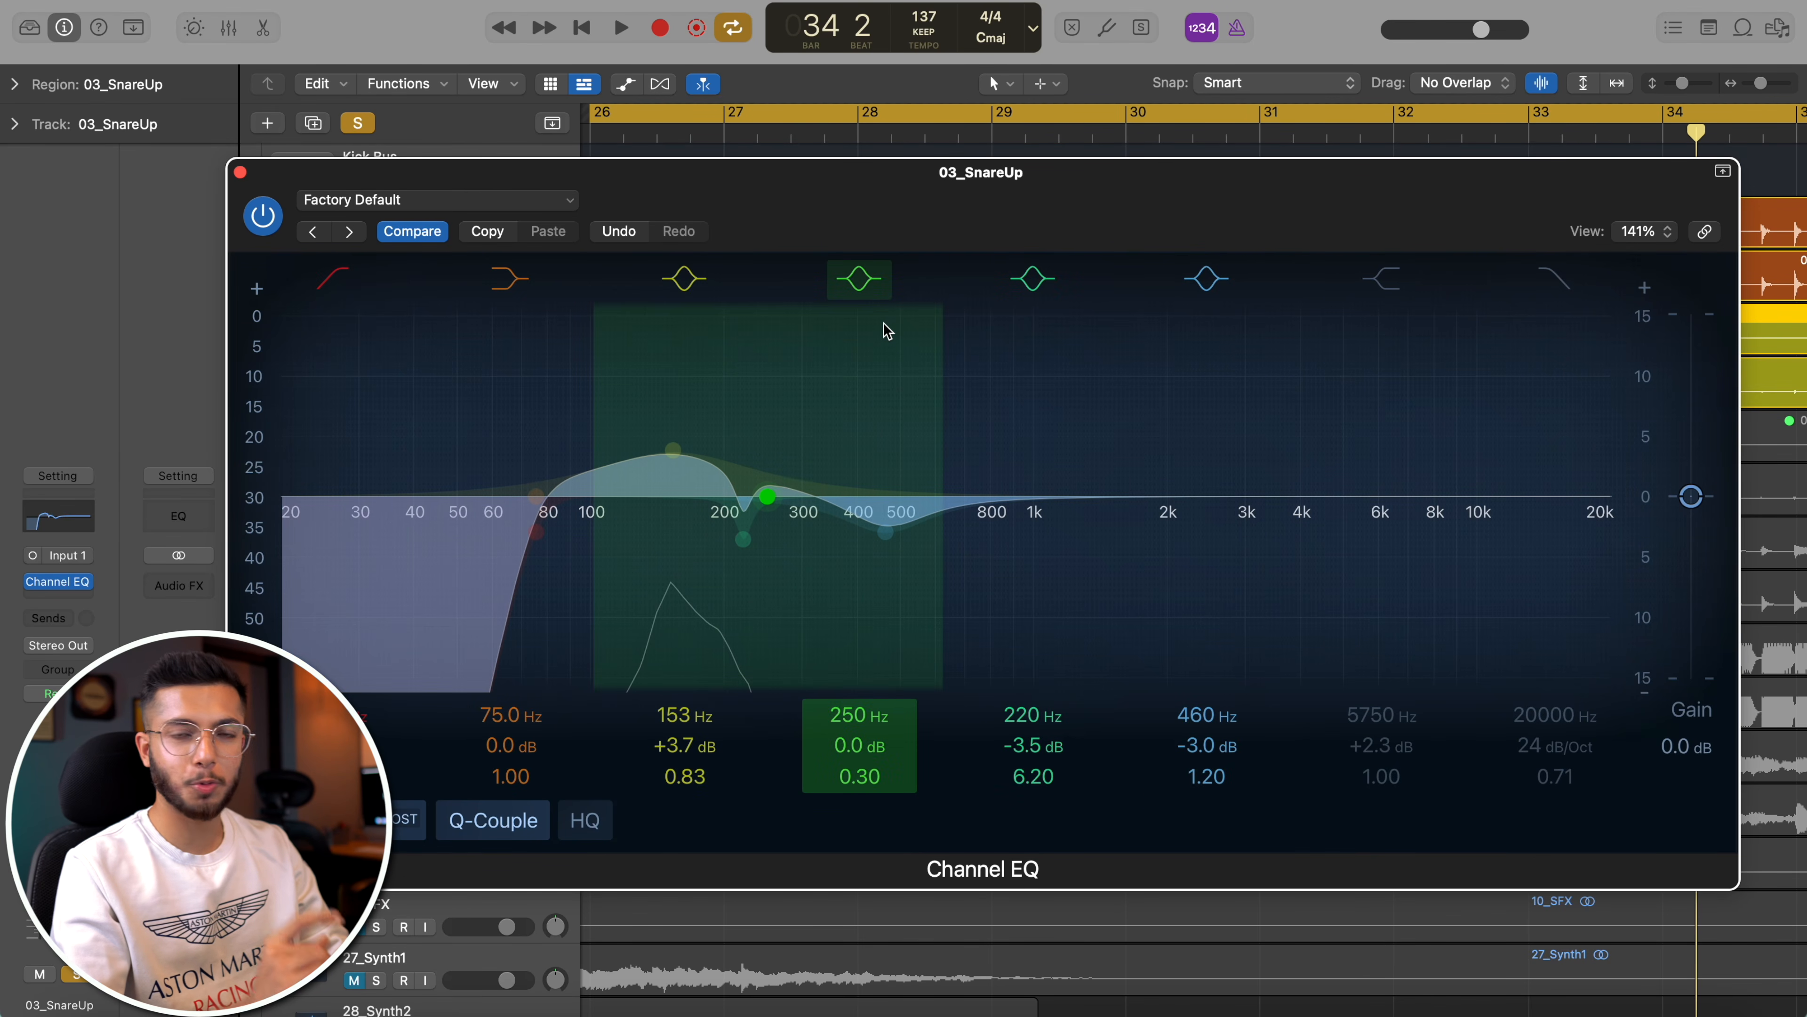
# - In the 03_SnareUp EQ, boost 4940 Hz by 3.7 dB with Q 0.64 and raise the low shelf by 1.7 dB at 328 Hz with Q 1.20
pyautogui.moveTo(774, 448); pyautogui.dragTo(1349, 377)
pyautogui.scroll(3, 1352, 391)
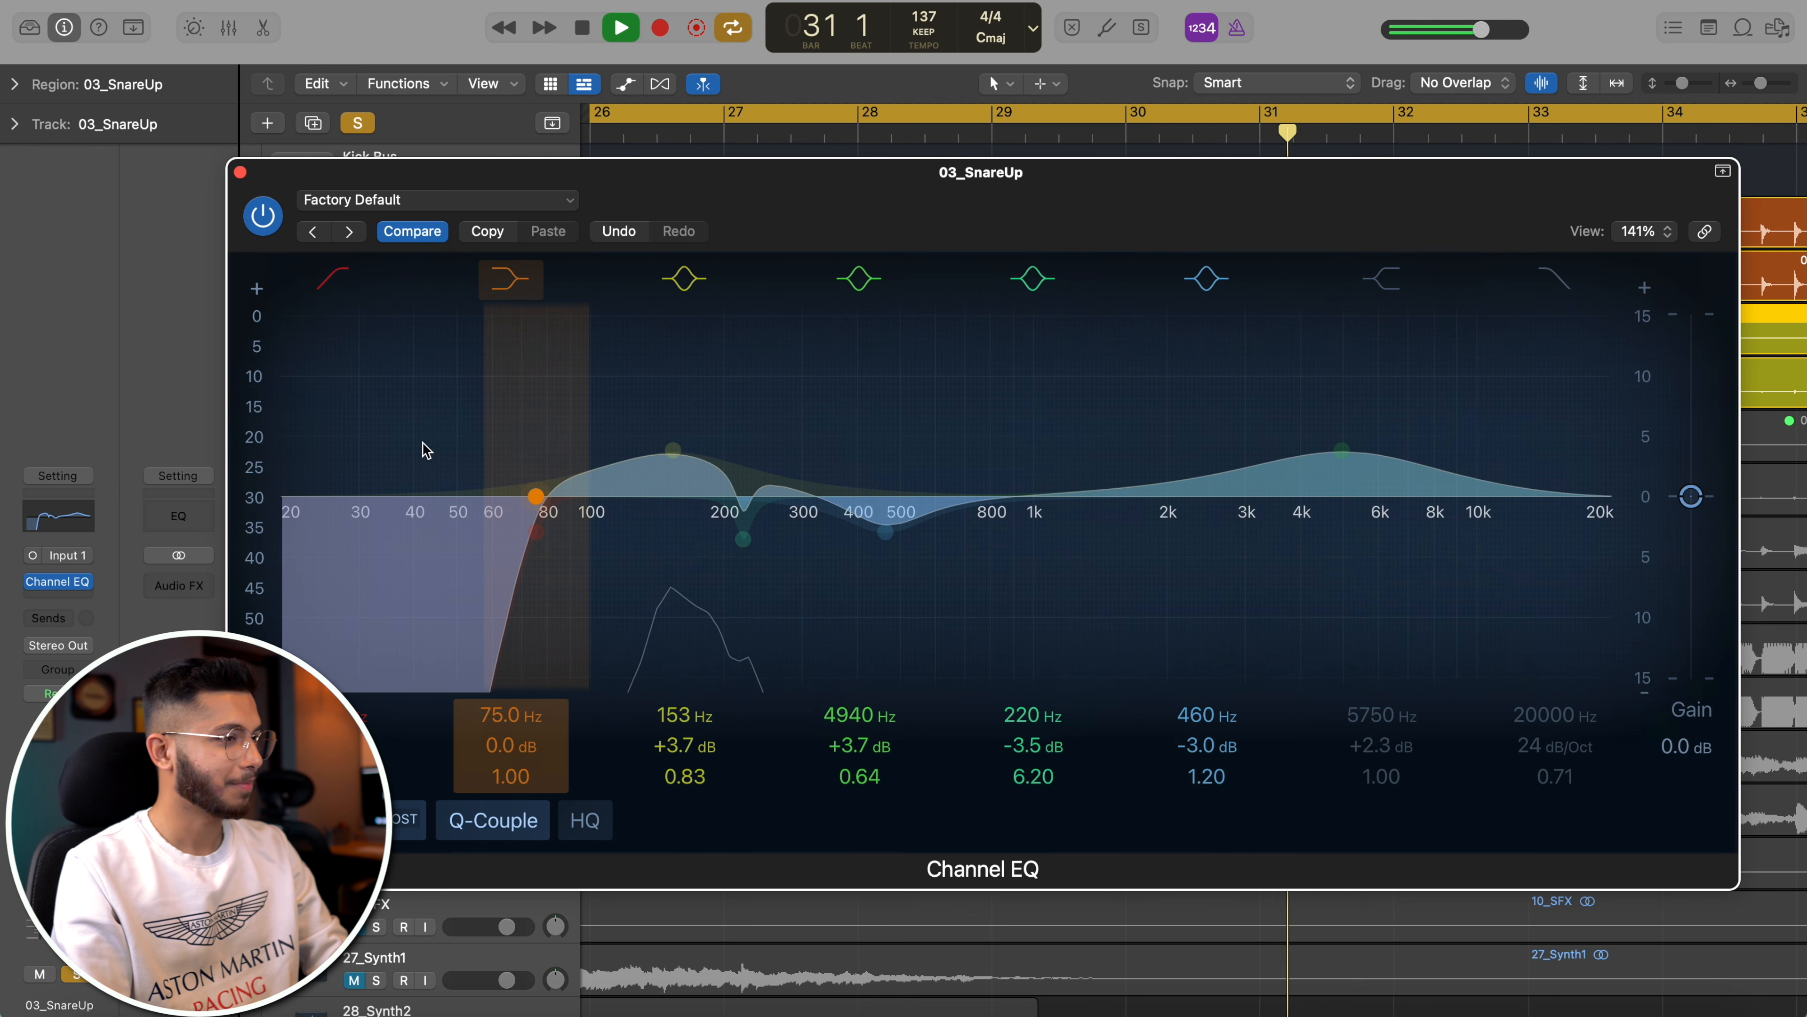
pyautogui.moveTo(501, 475)
pyautogui.mouseDown()
pyautogui.moveTo(718, 433)
pyautogui.moveTo(689, 440)
pyautogui.moveTo(784, 439)
pyautogui.mouseUp()
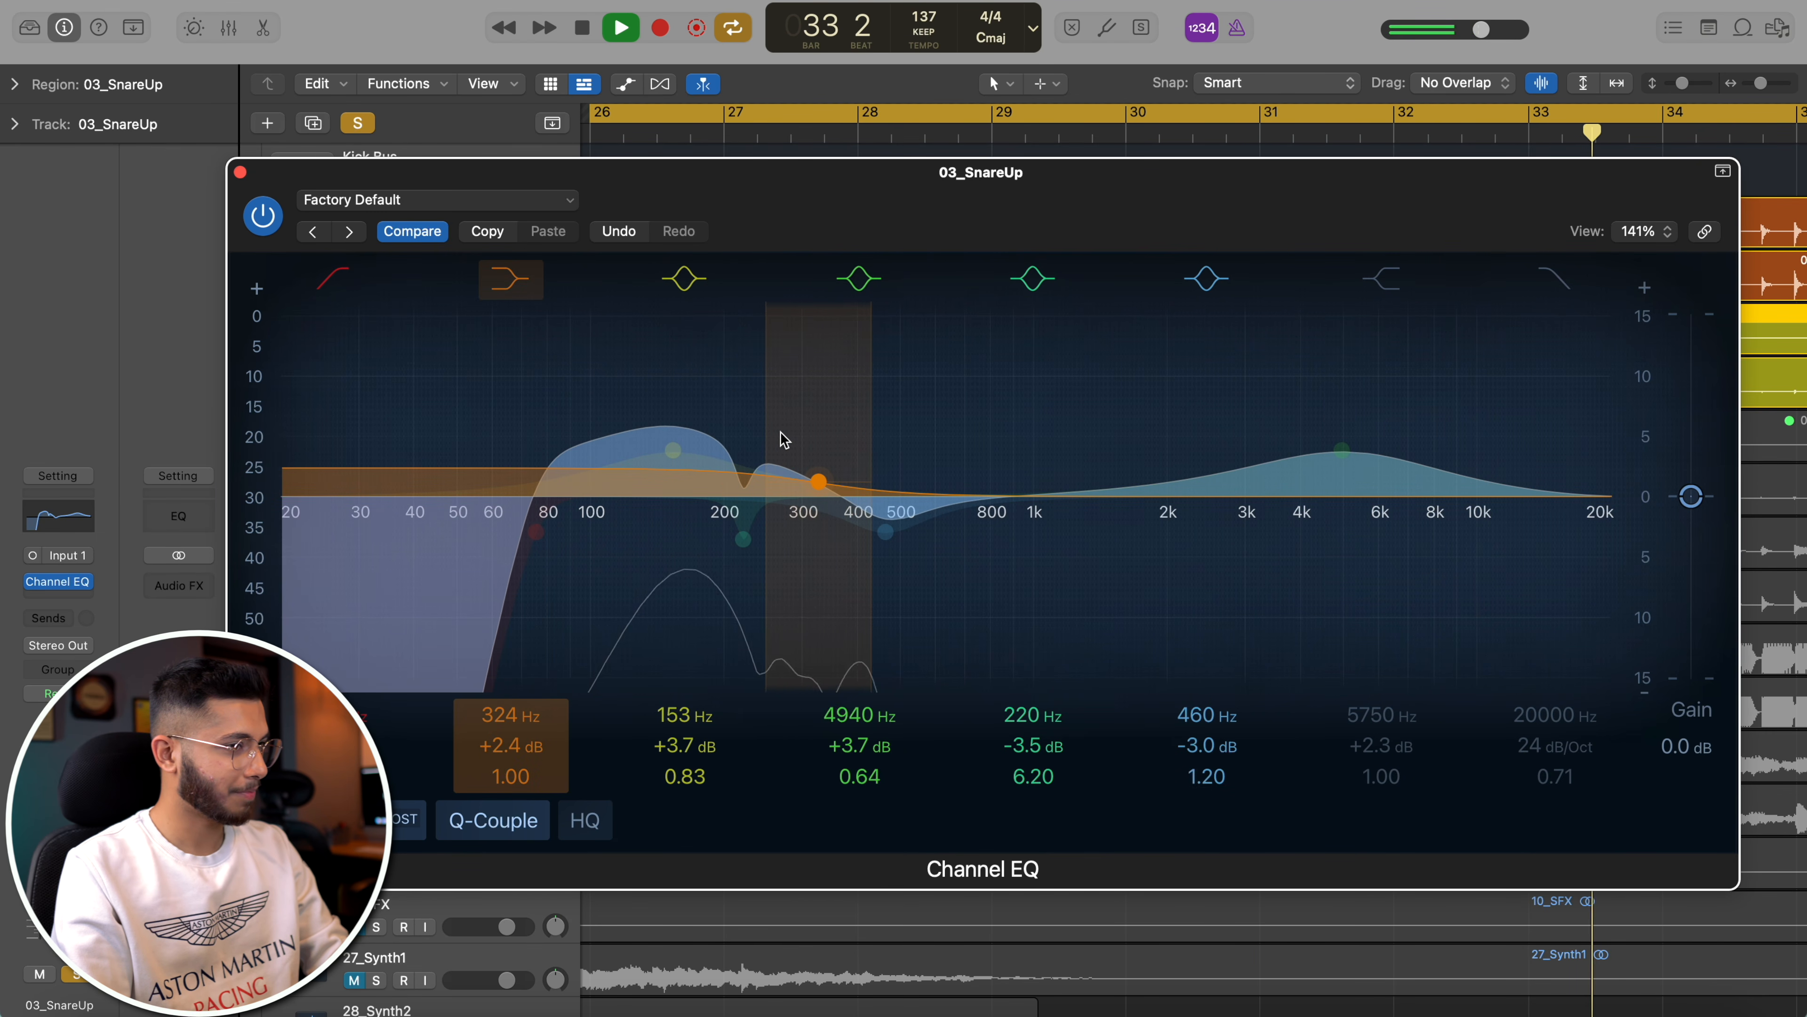
pyautogui.scroll(2, 790, 442)
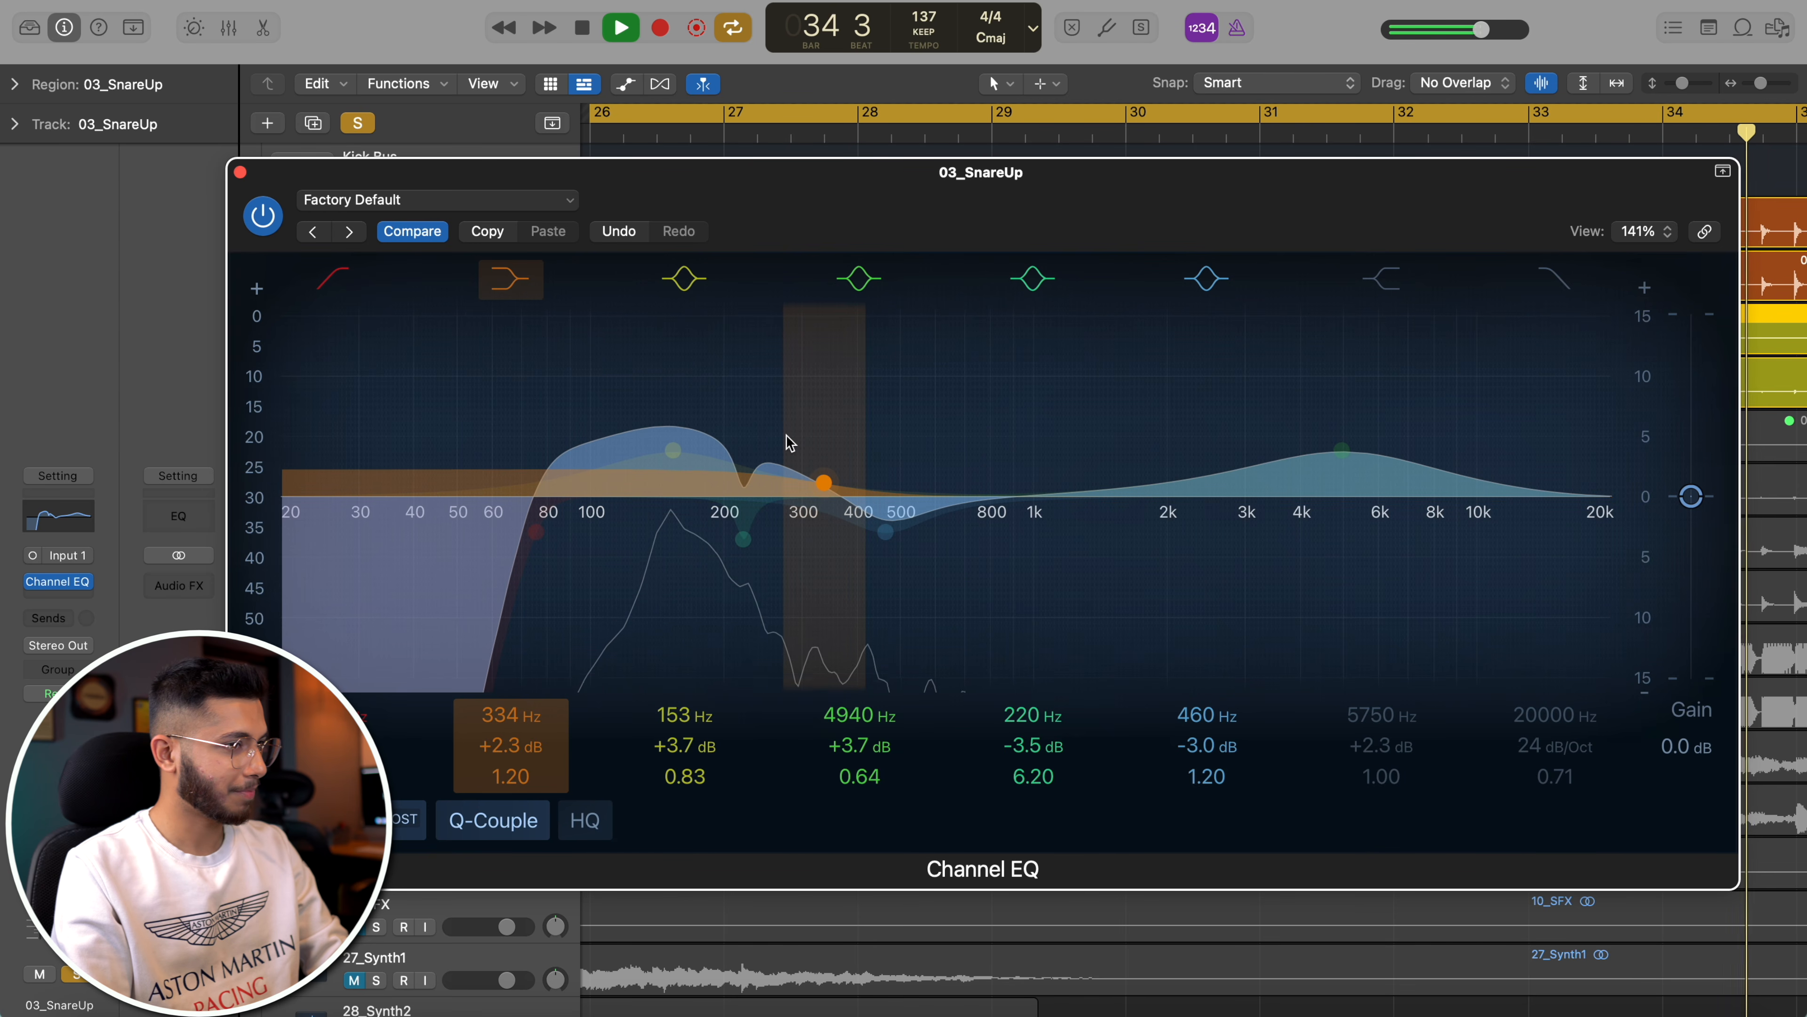
pyautogui.moveTo(788, 441); pyautogui.dragTo(797, 451)
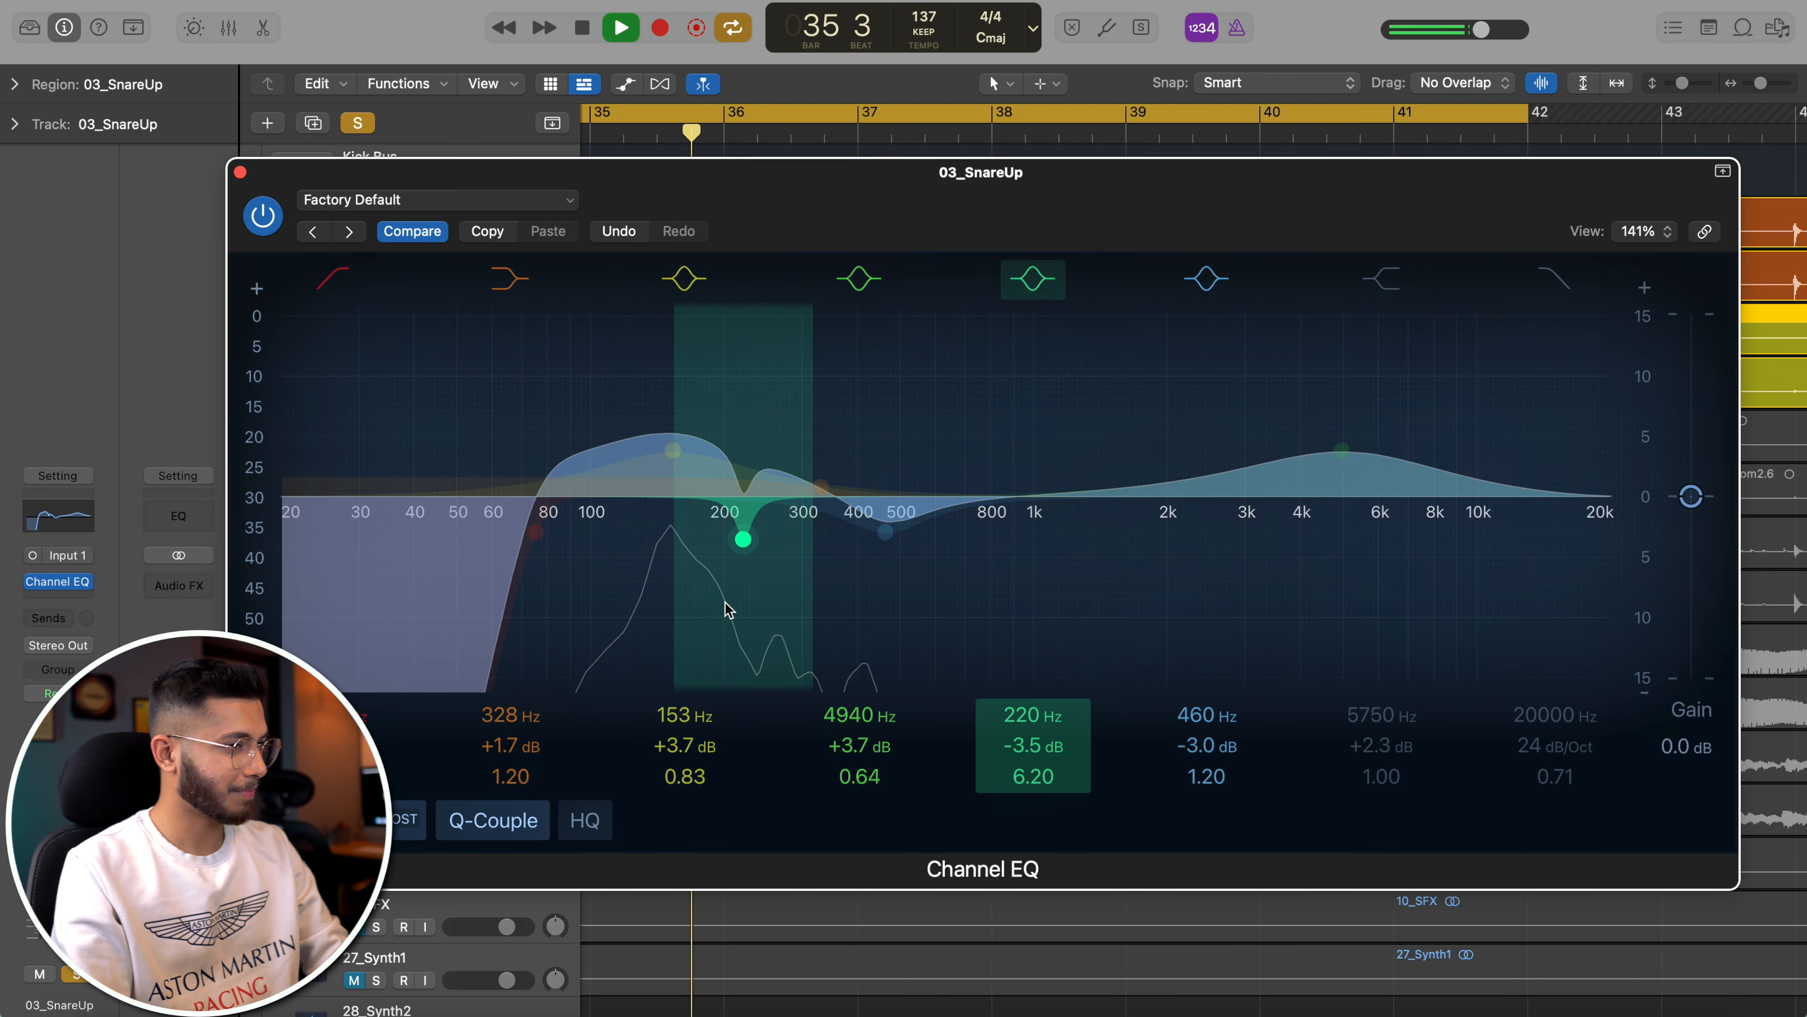
# - Set the 03_SnareUp 220 Hz cut to -7.3 dB, compare the EQ bypassed, and set the high boost to +2.4 dB at 4980 Hz
pyautogui.moveTo(1038, 746); pyautogui.dragTo(1039, 746)
pyautogui.click(263, 213)
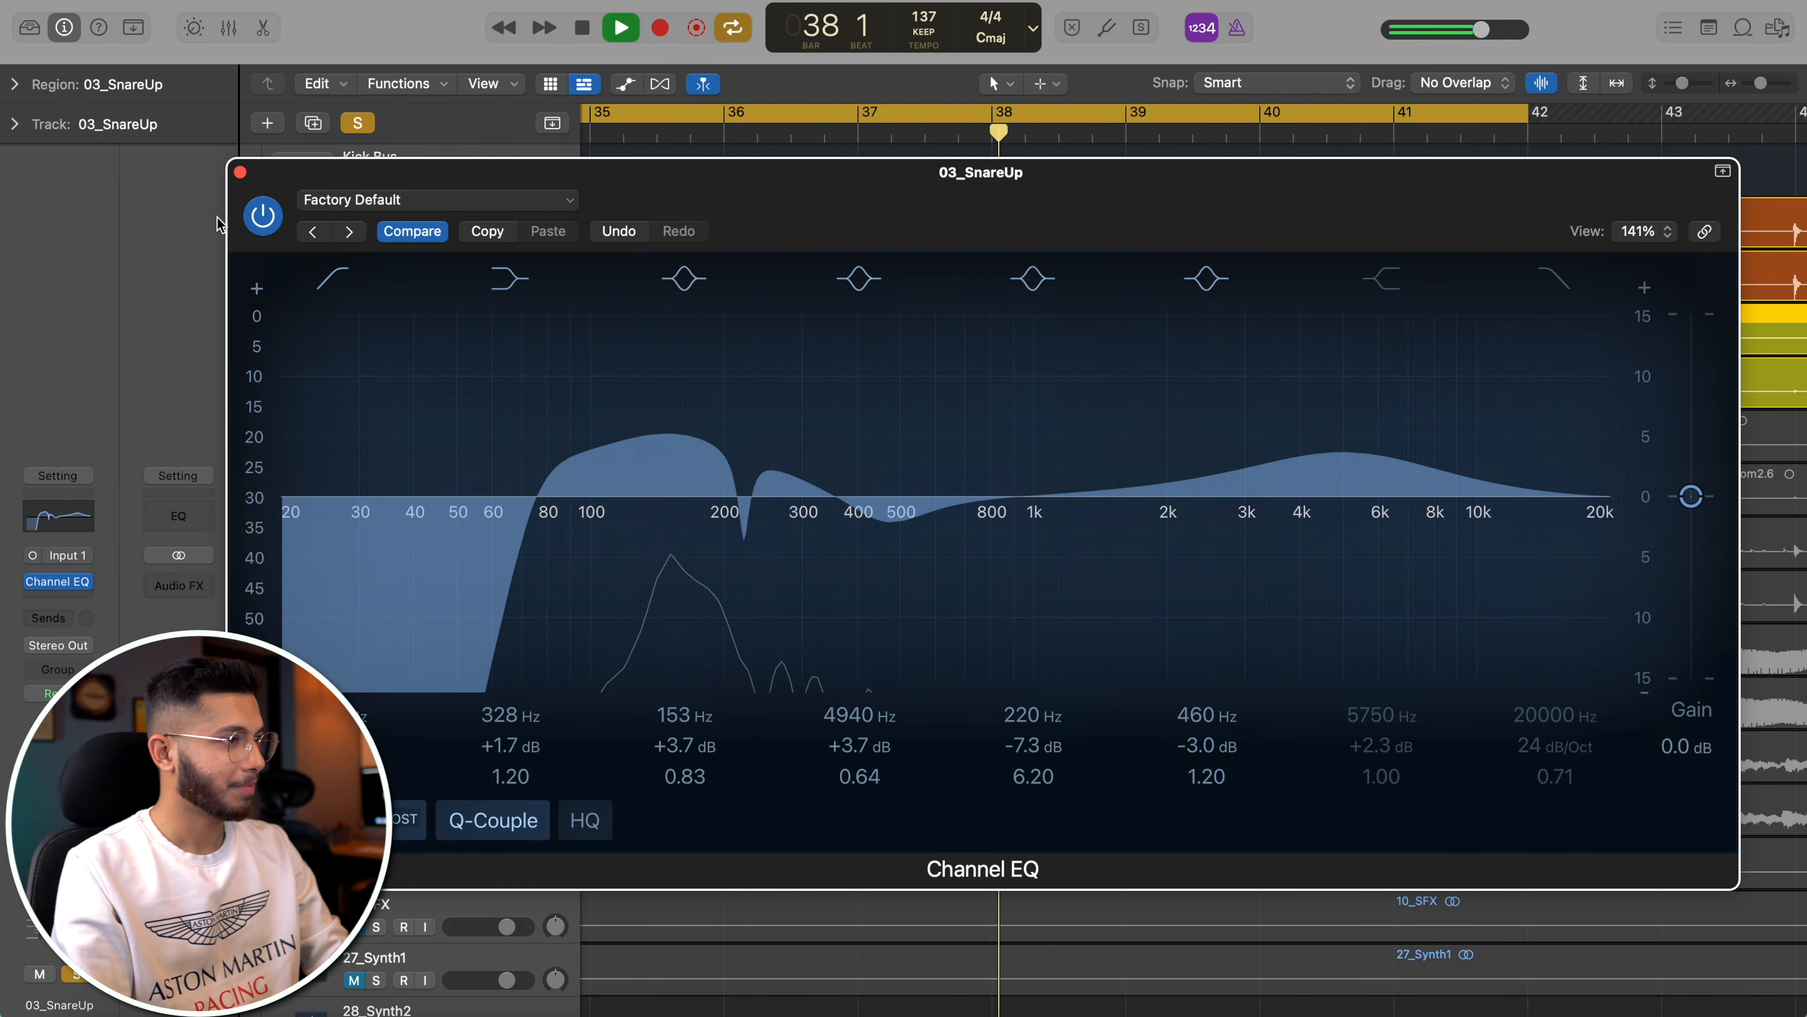
pyautogui.click(263, 211)
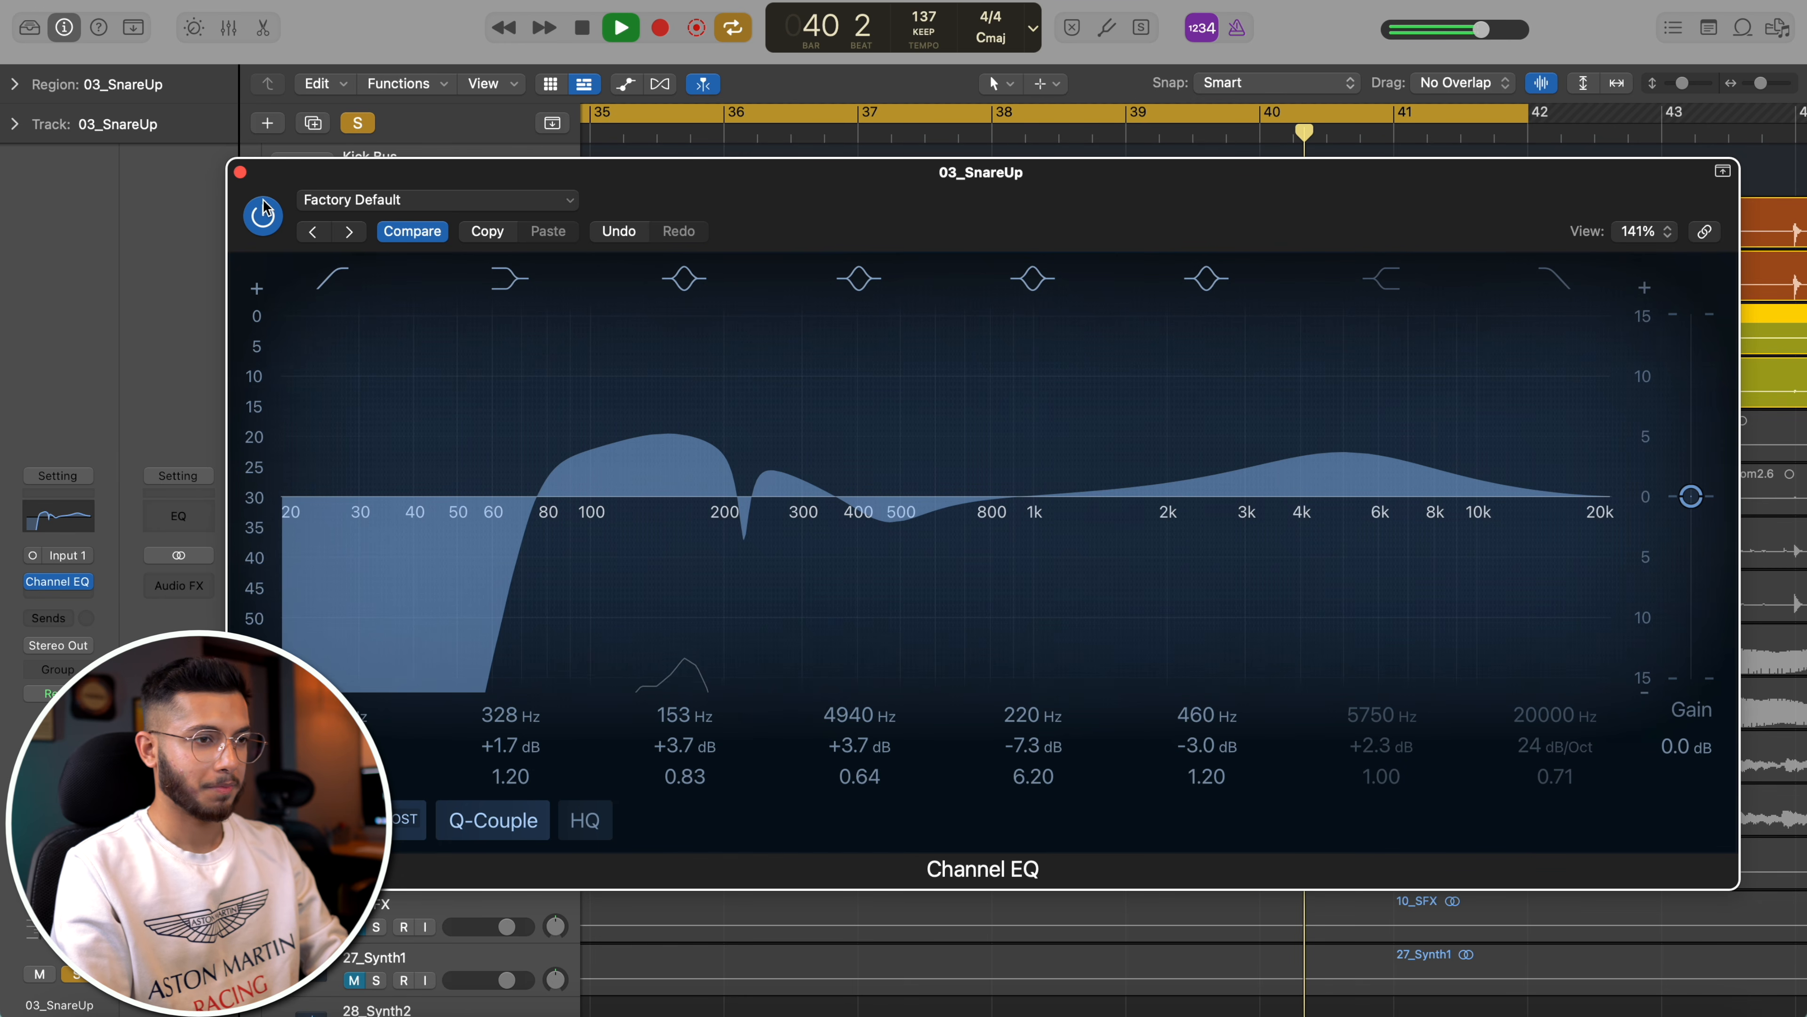
pyautogui.moveTo(1343, 452); pyautogui.dragTo(1345, 467)
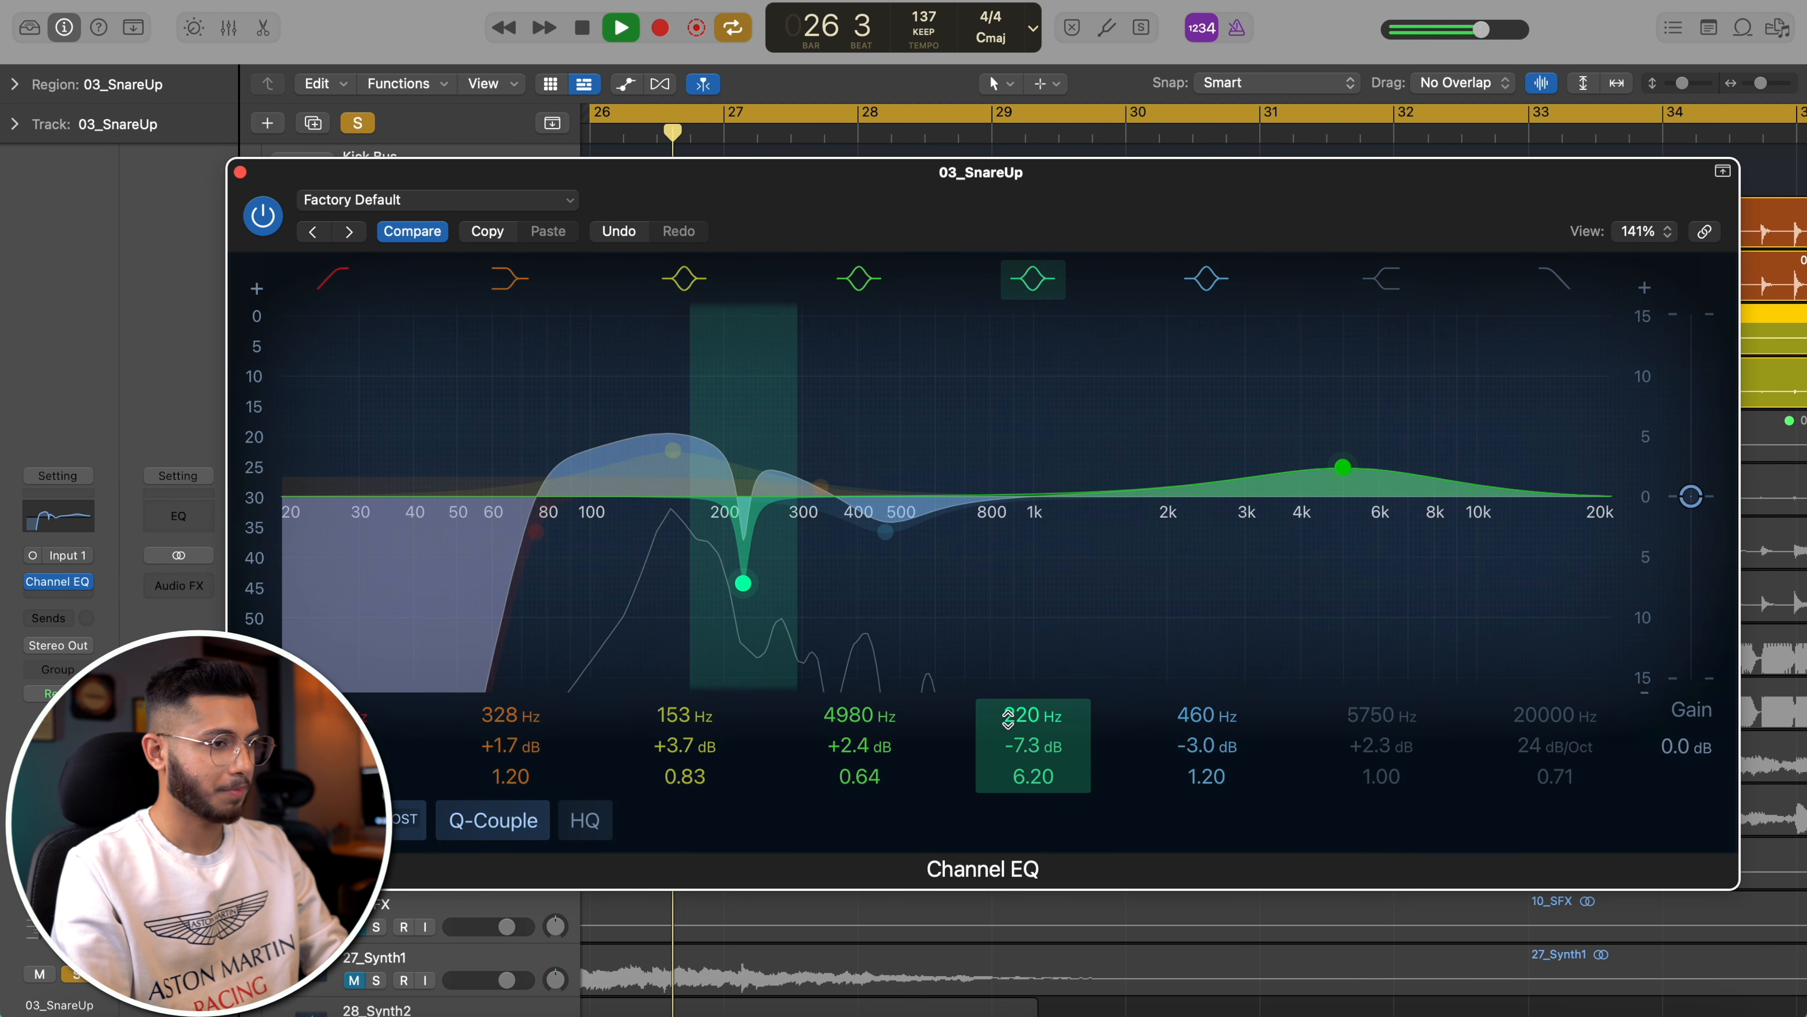
# - Disable the 460 Hz cut on 03_SnareUp and deepen the 220 Hz cut to -9.3 dB with a Q of 7.00
pyautogui.click(1211, 281)
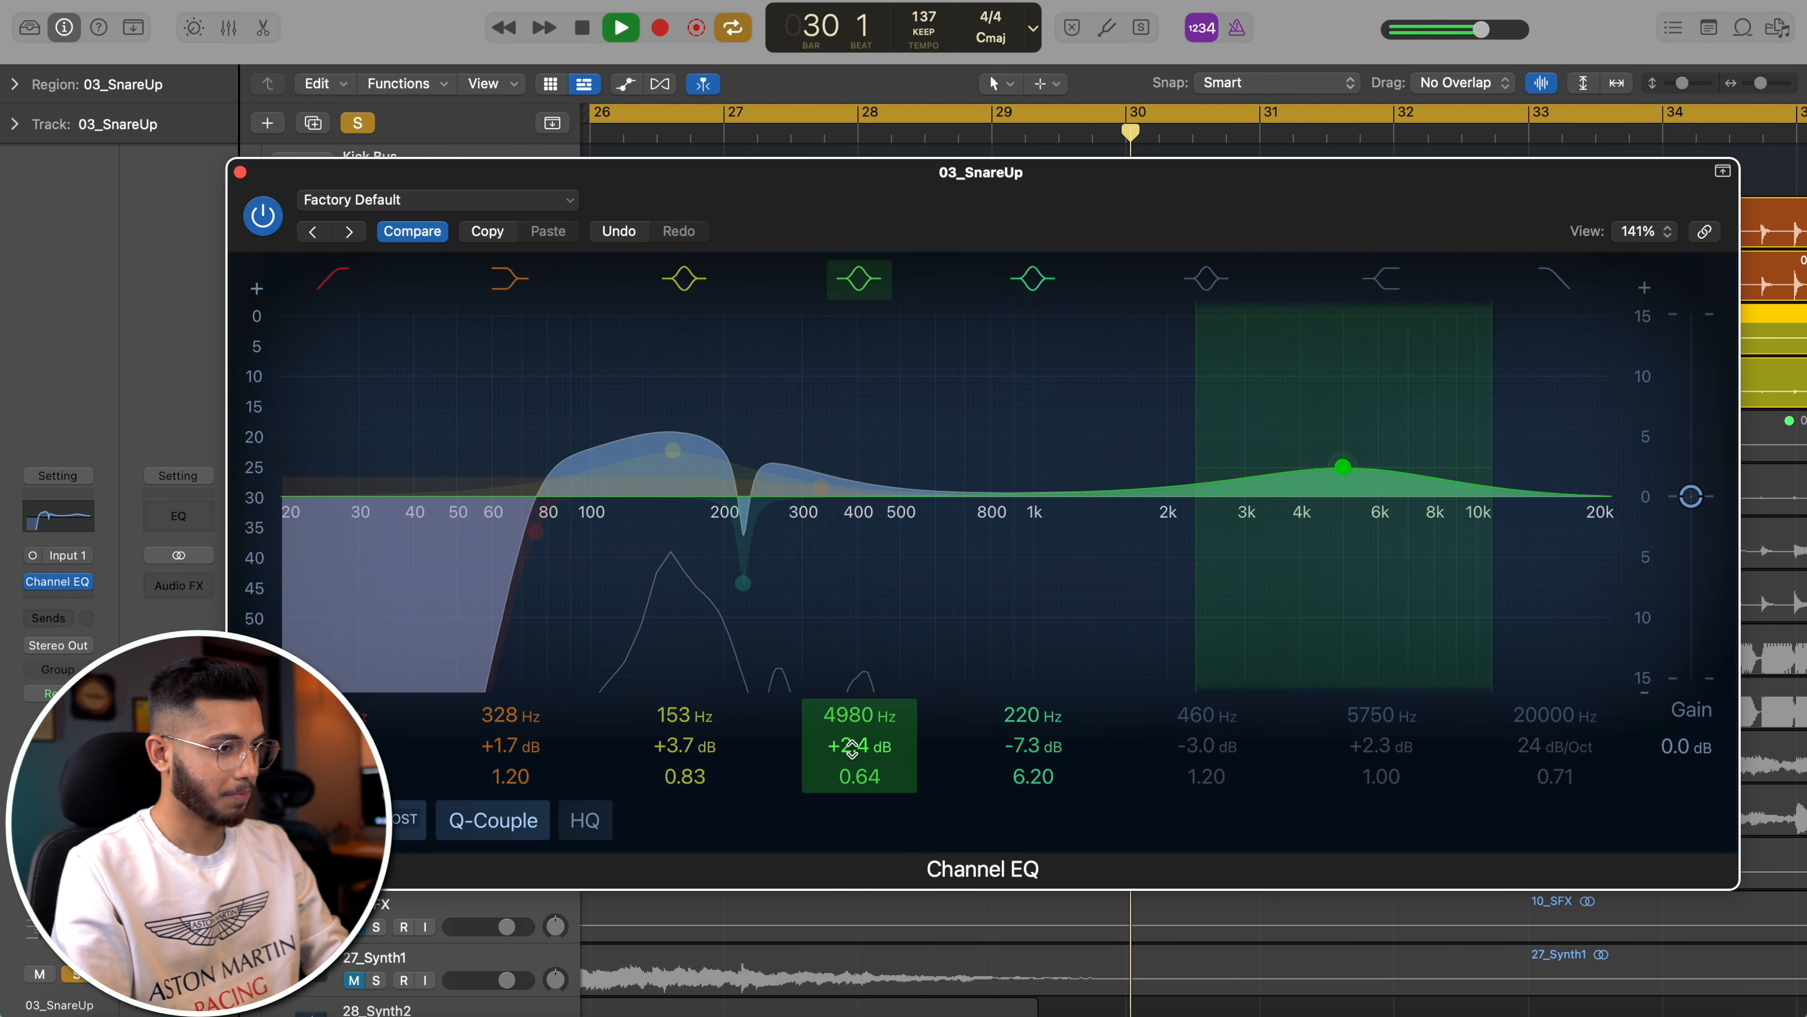
pyautogui.scroll(5, 1026, 739)
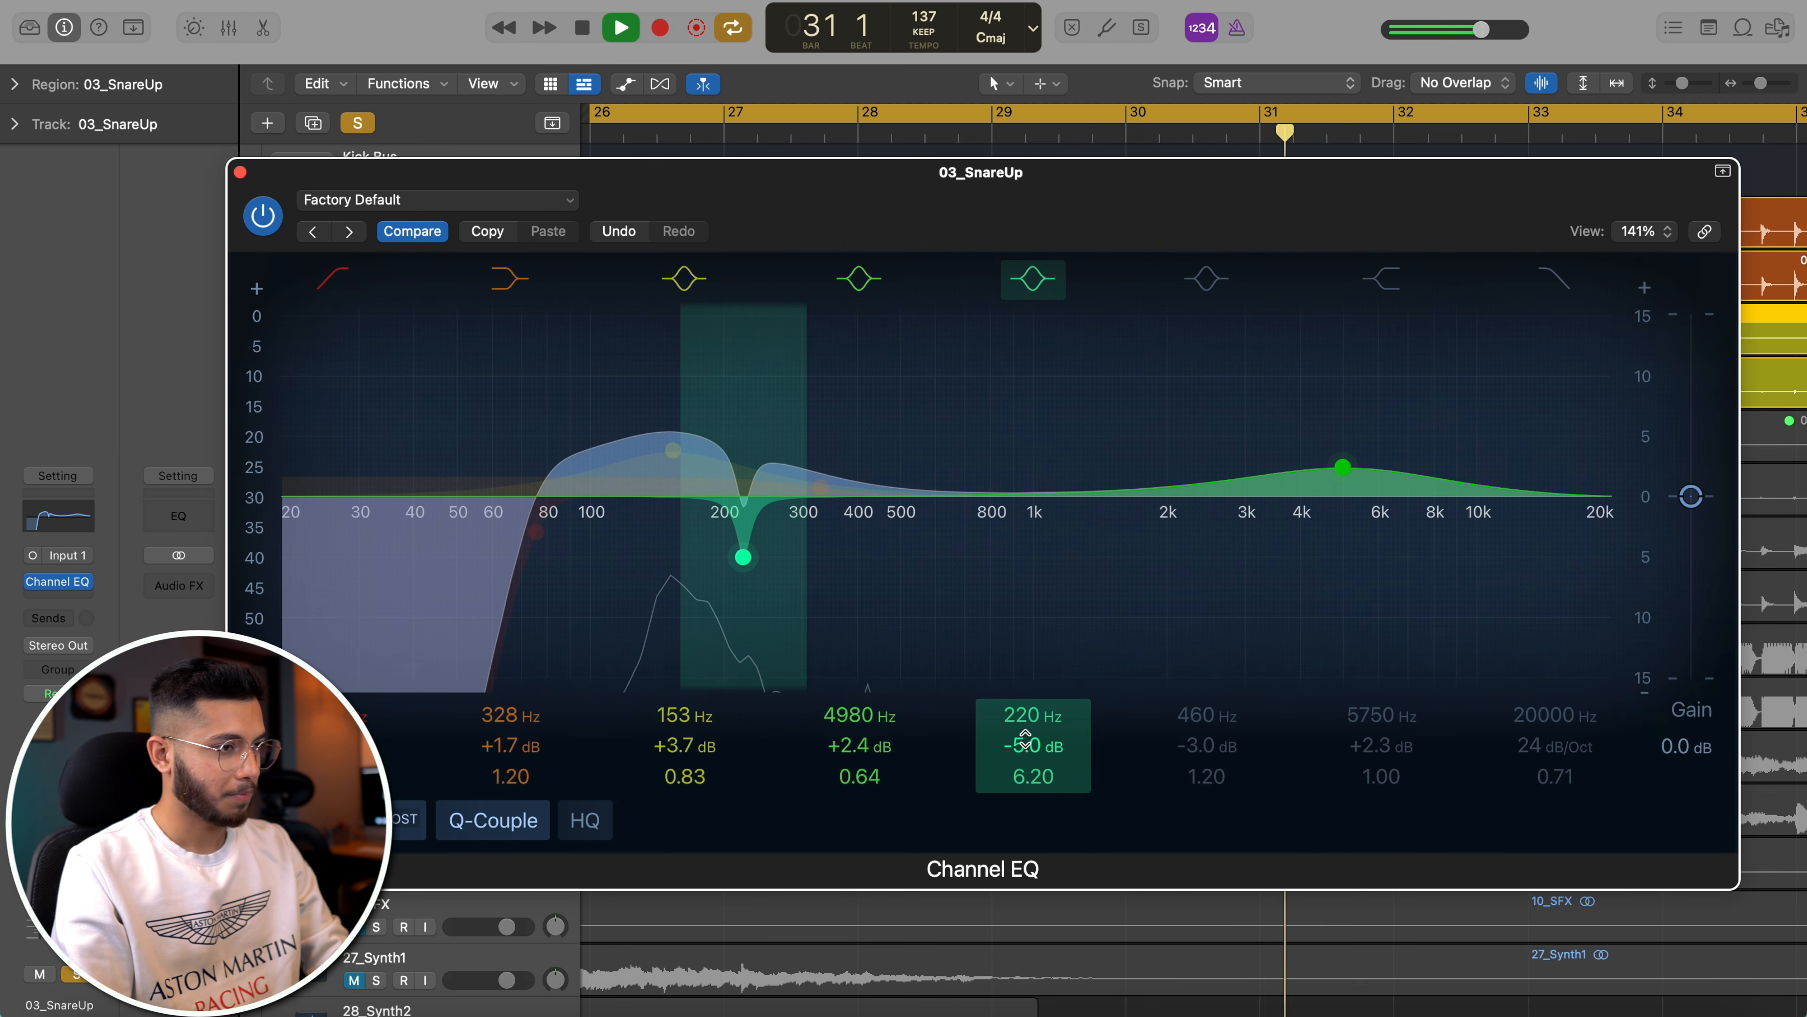
pyautogui.scroll(-9, 1027, 744)
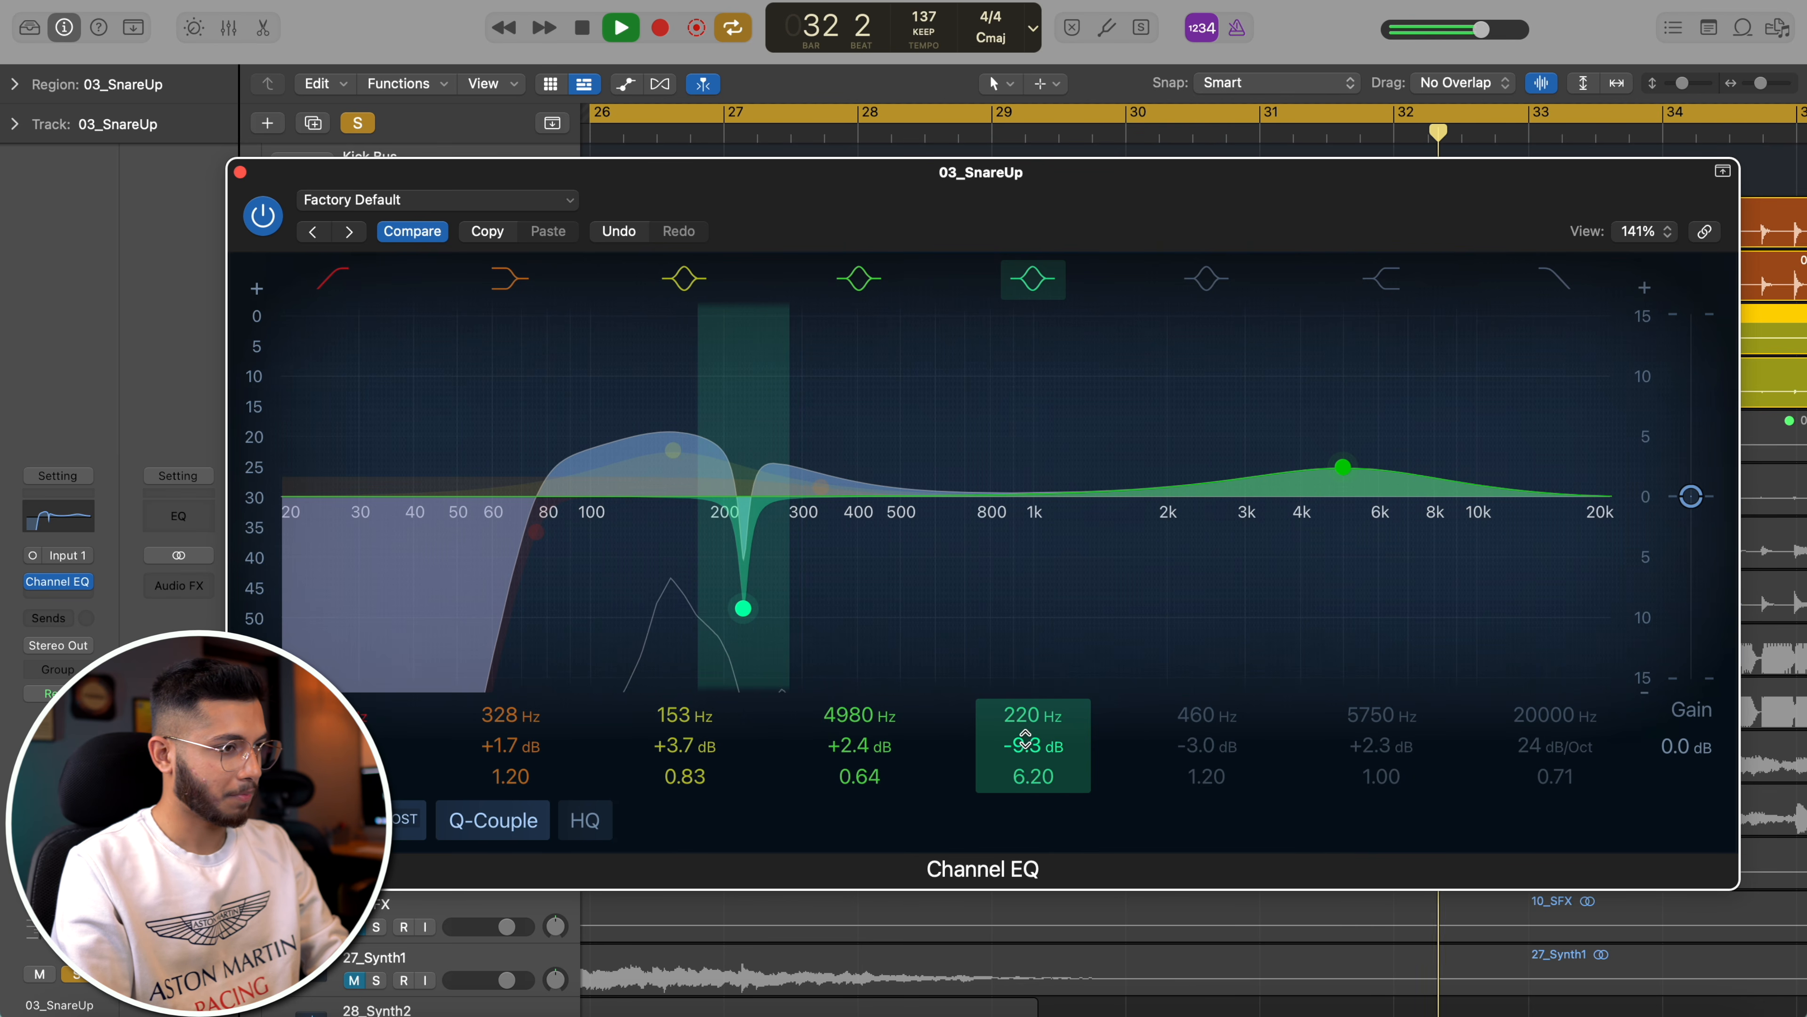
pyautogui.scroll(5, 1029, 766)
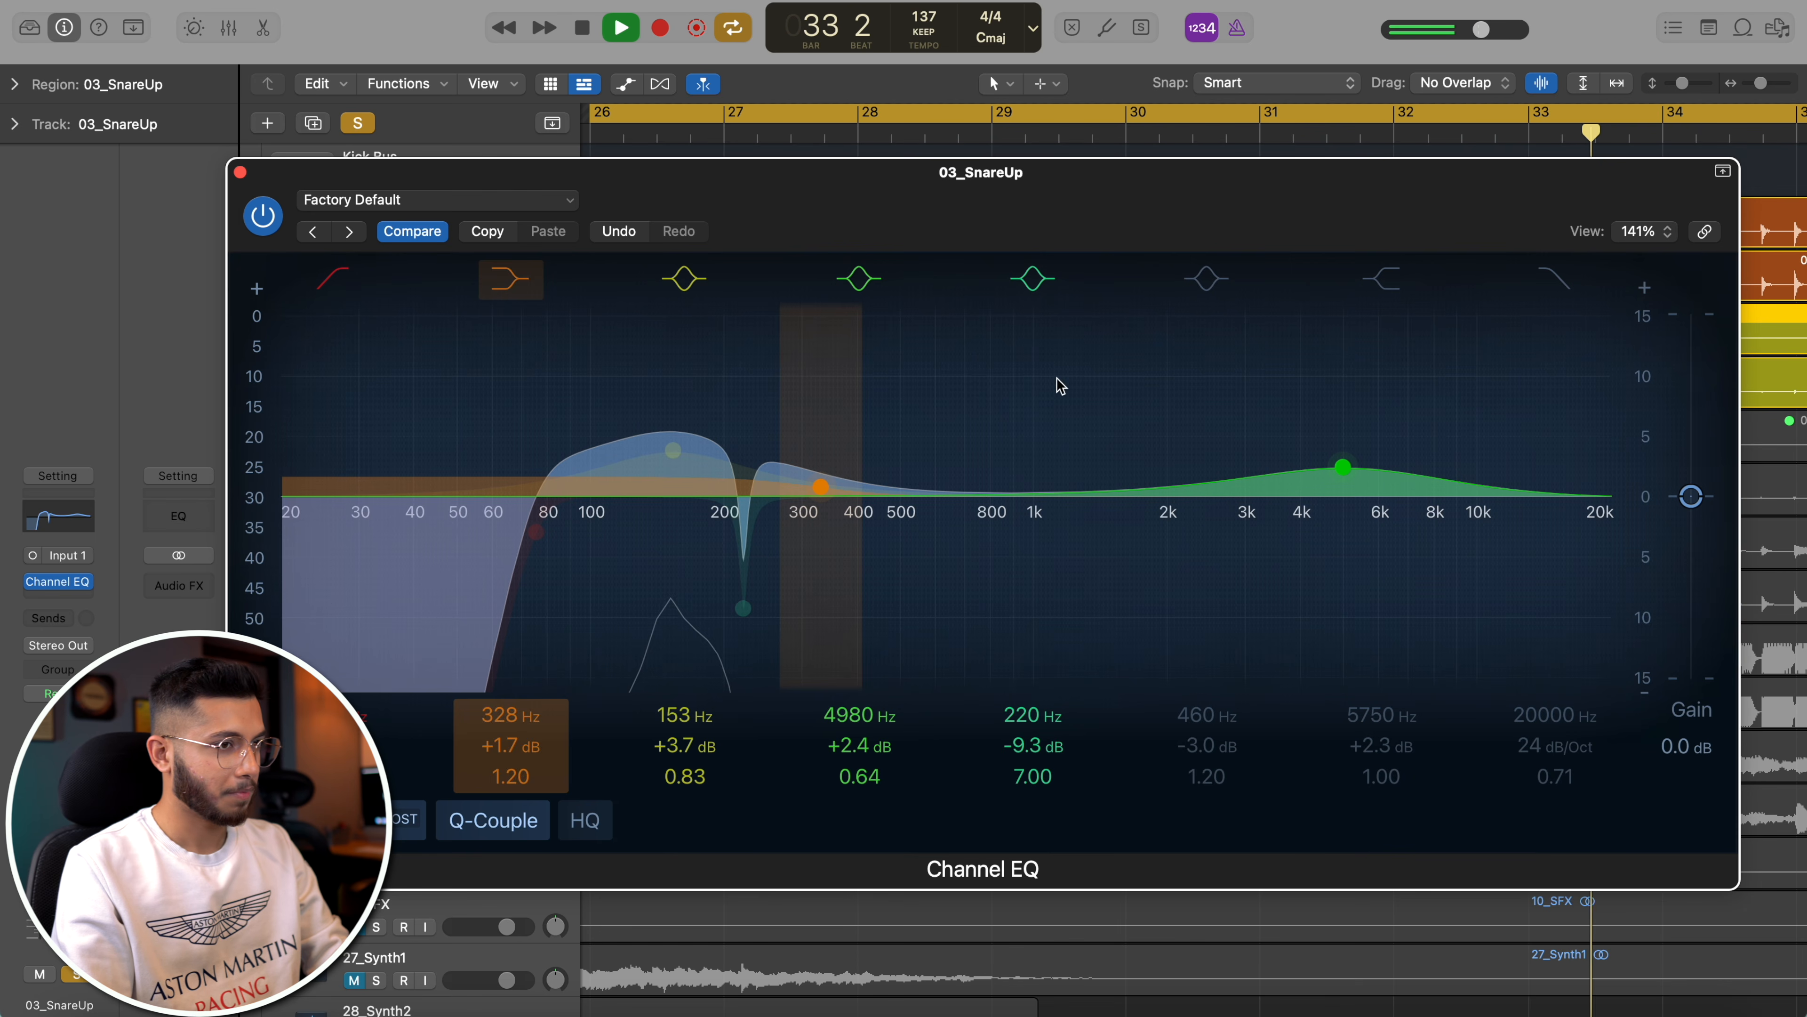
# - Compare 03_SnareUp with its 460 Hz cut on, leave that band disabled, and close the EQ
pyautogui.click(1206, 281)
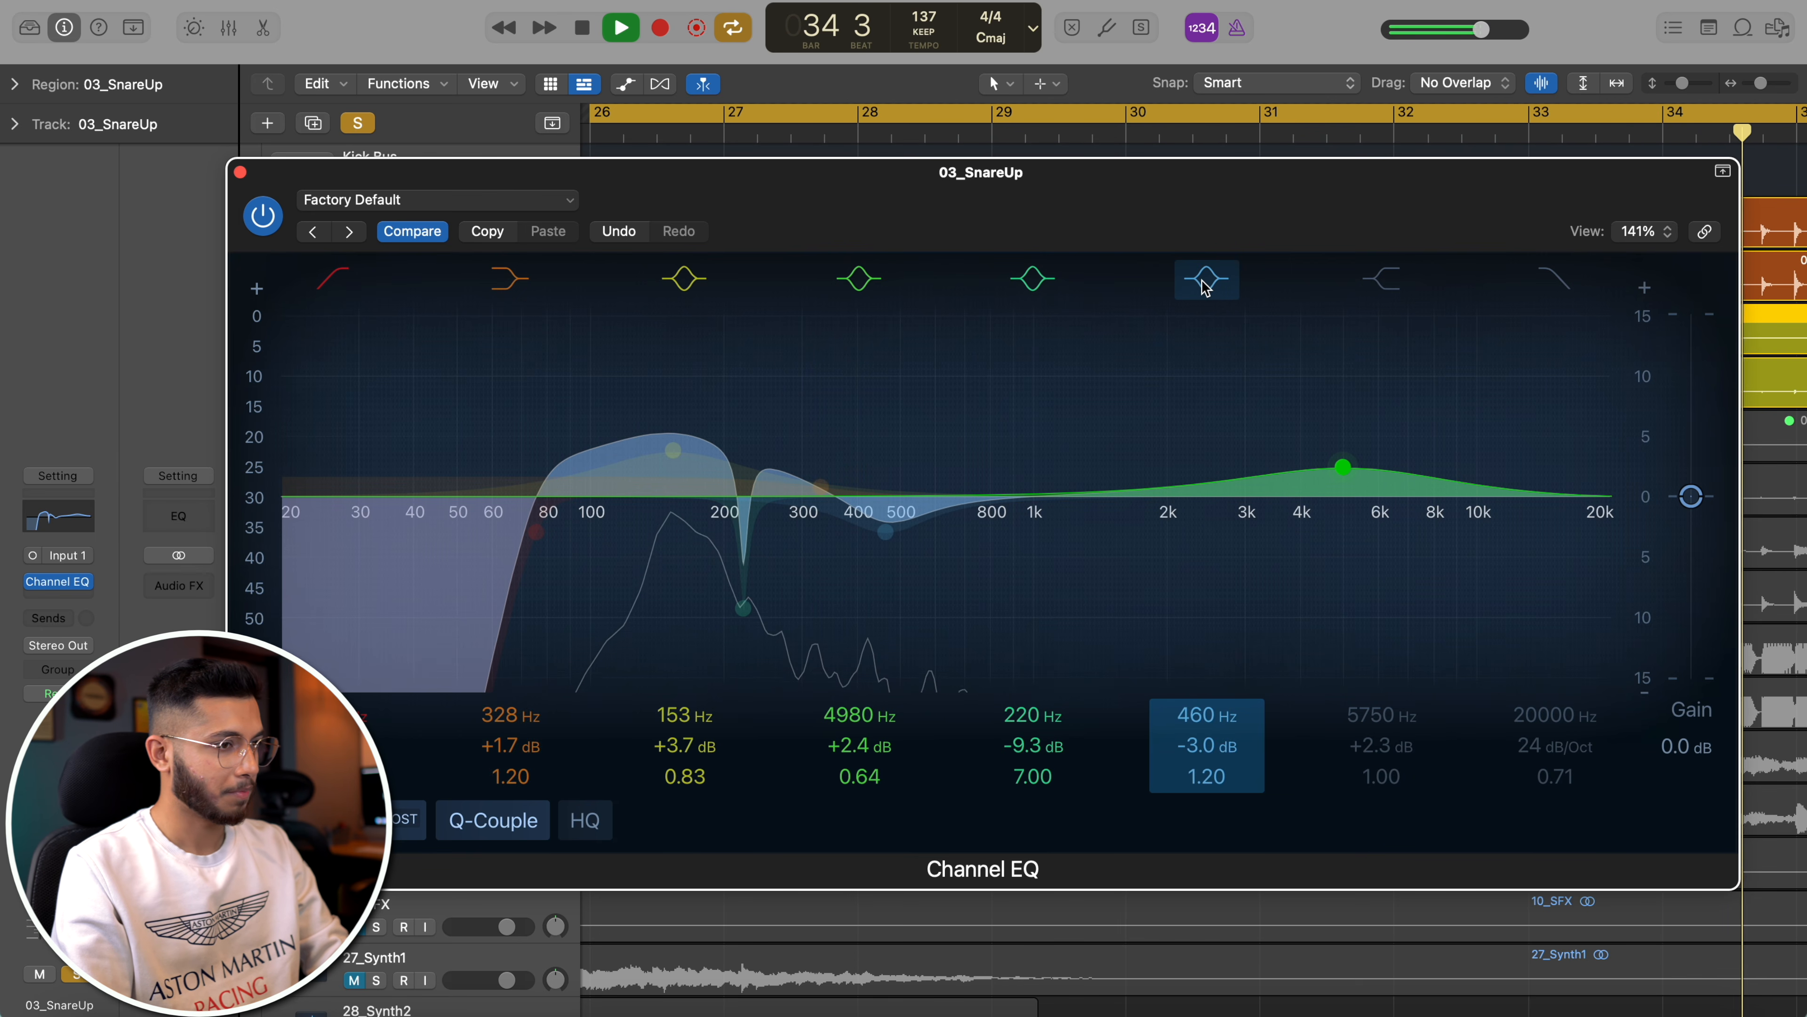
pyautogui.press('space')
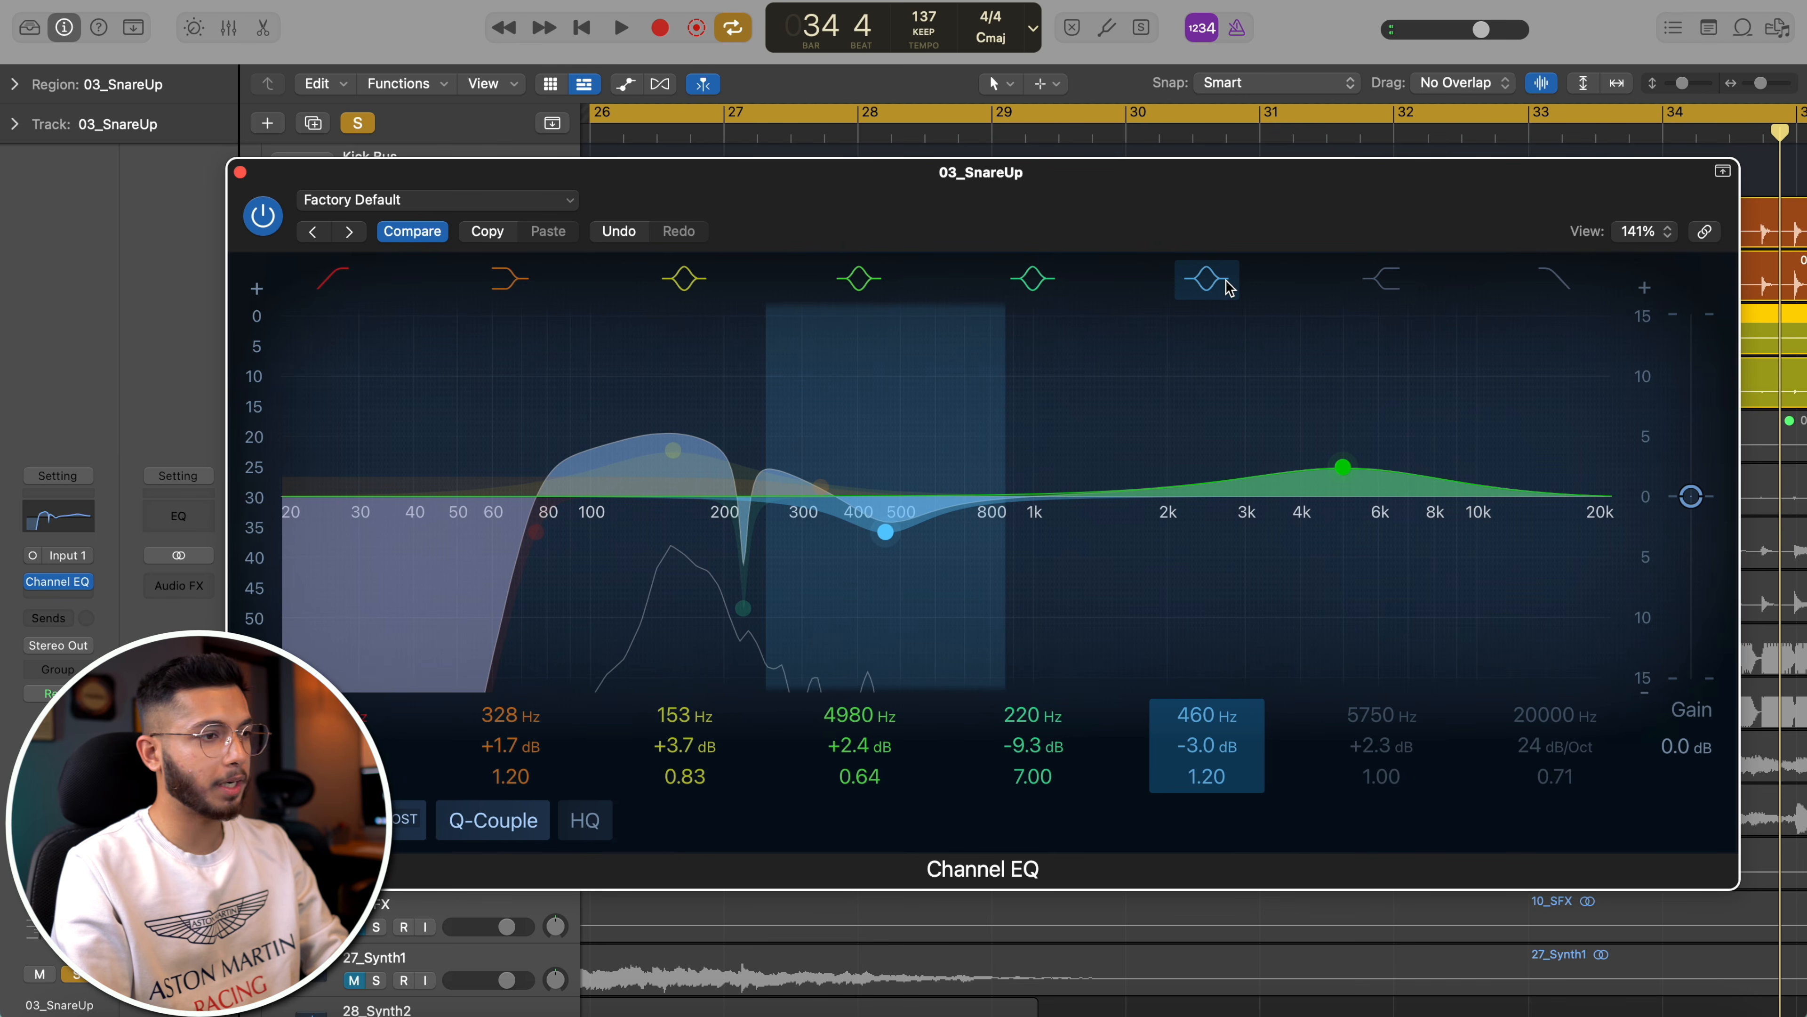
pyautogui.click(1207, 279)
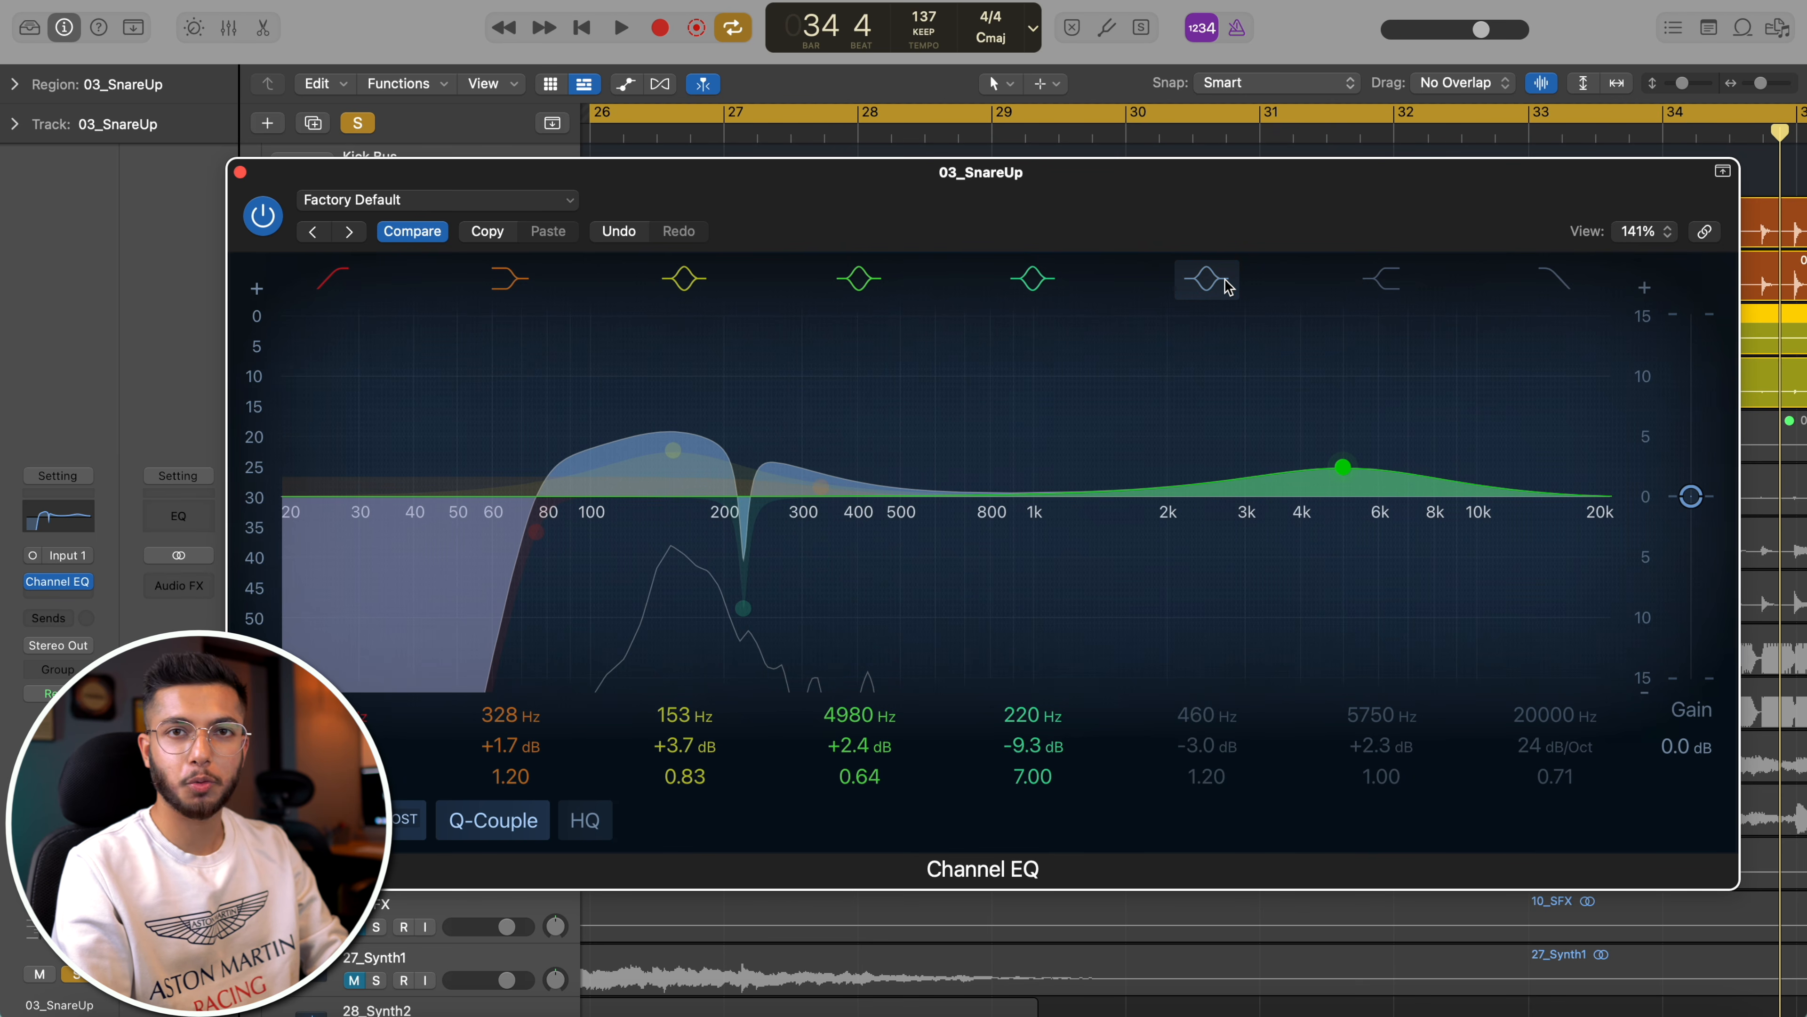
pyautogui.press('super+w')
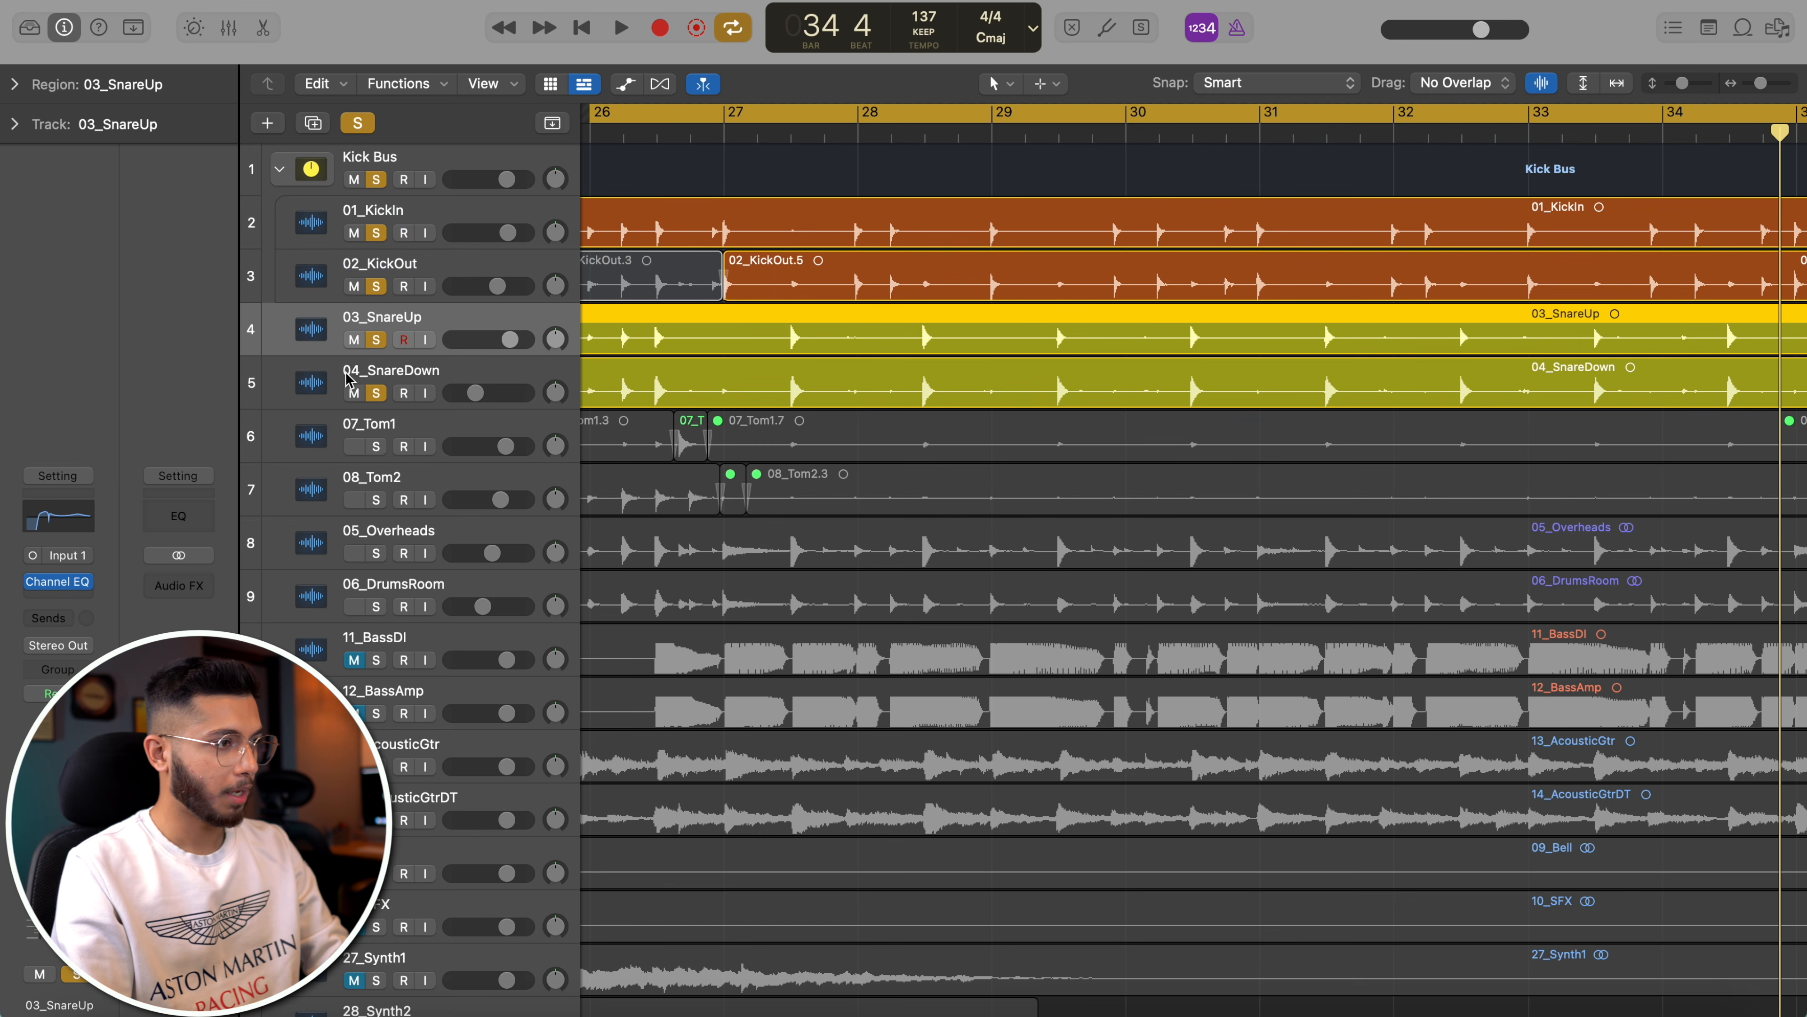
# - In the 04_SnareDown EQ, boost 179 Hz by 2.6 dB with a Q of 0.93 and compare the EQ bypassed during playback
pyautogui.click(359, 381)
pyautogui.press('space')
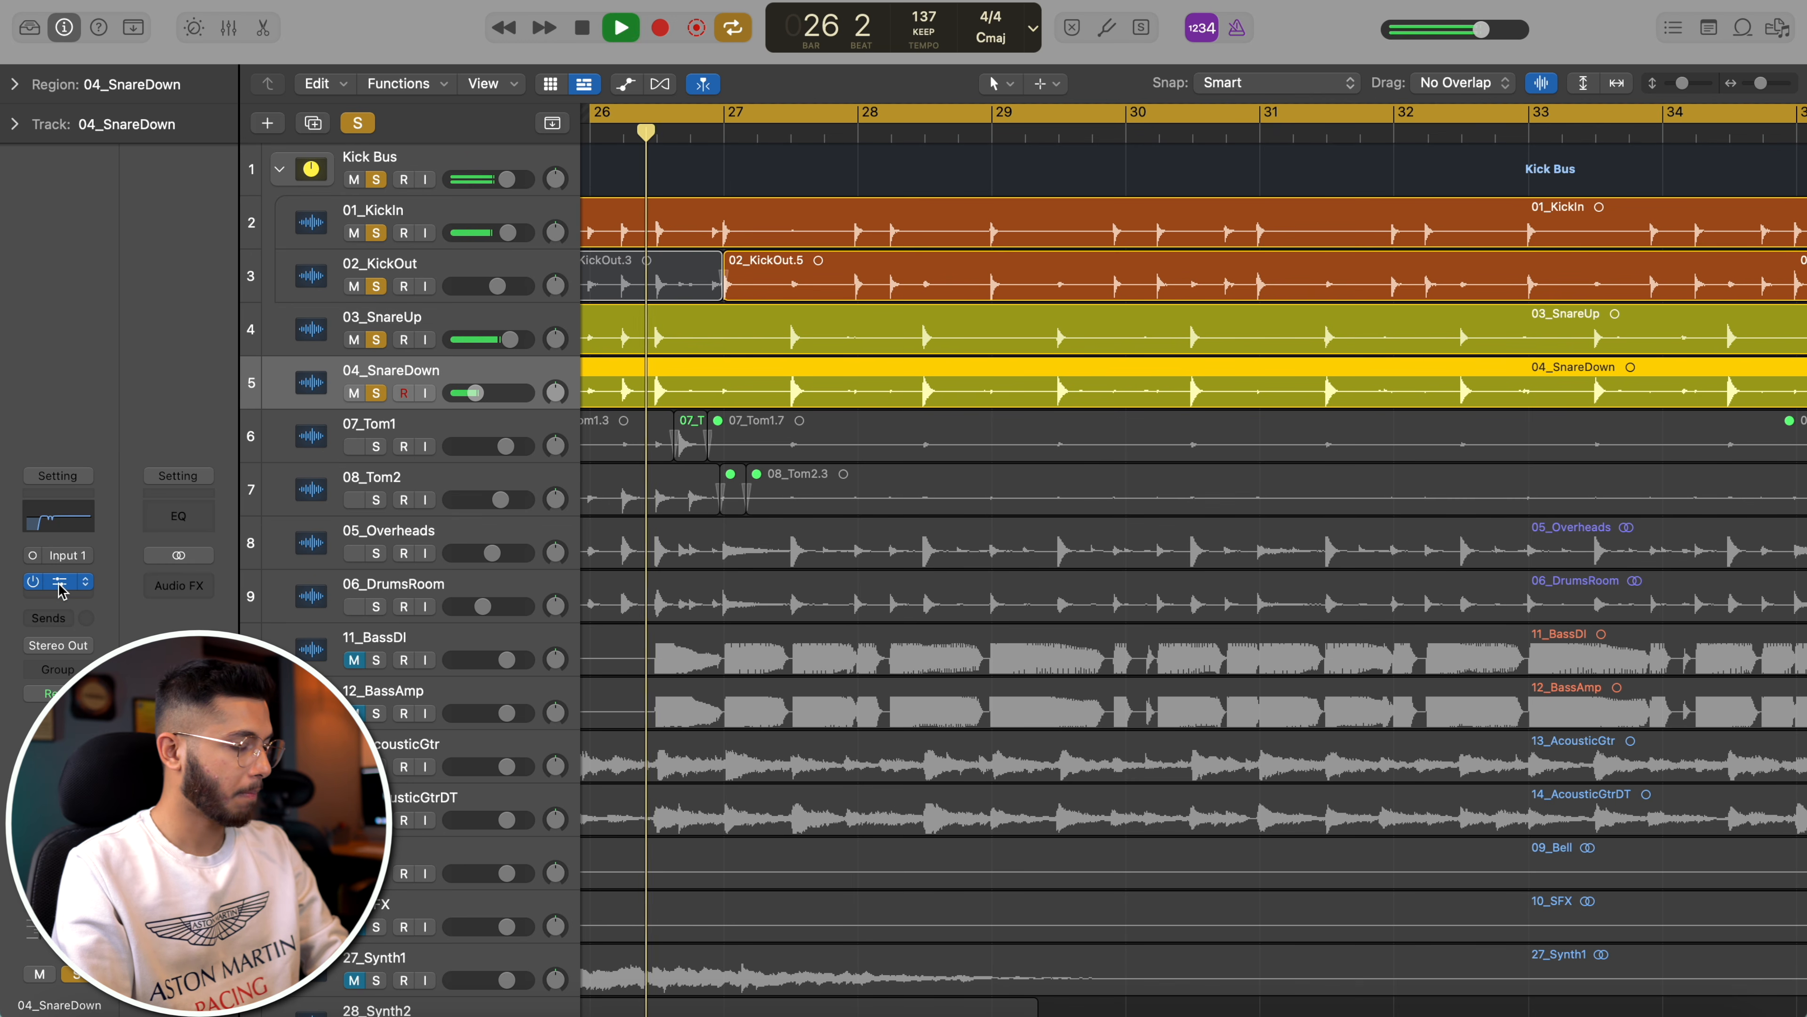
pyautogui.click(57, 580)
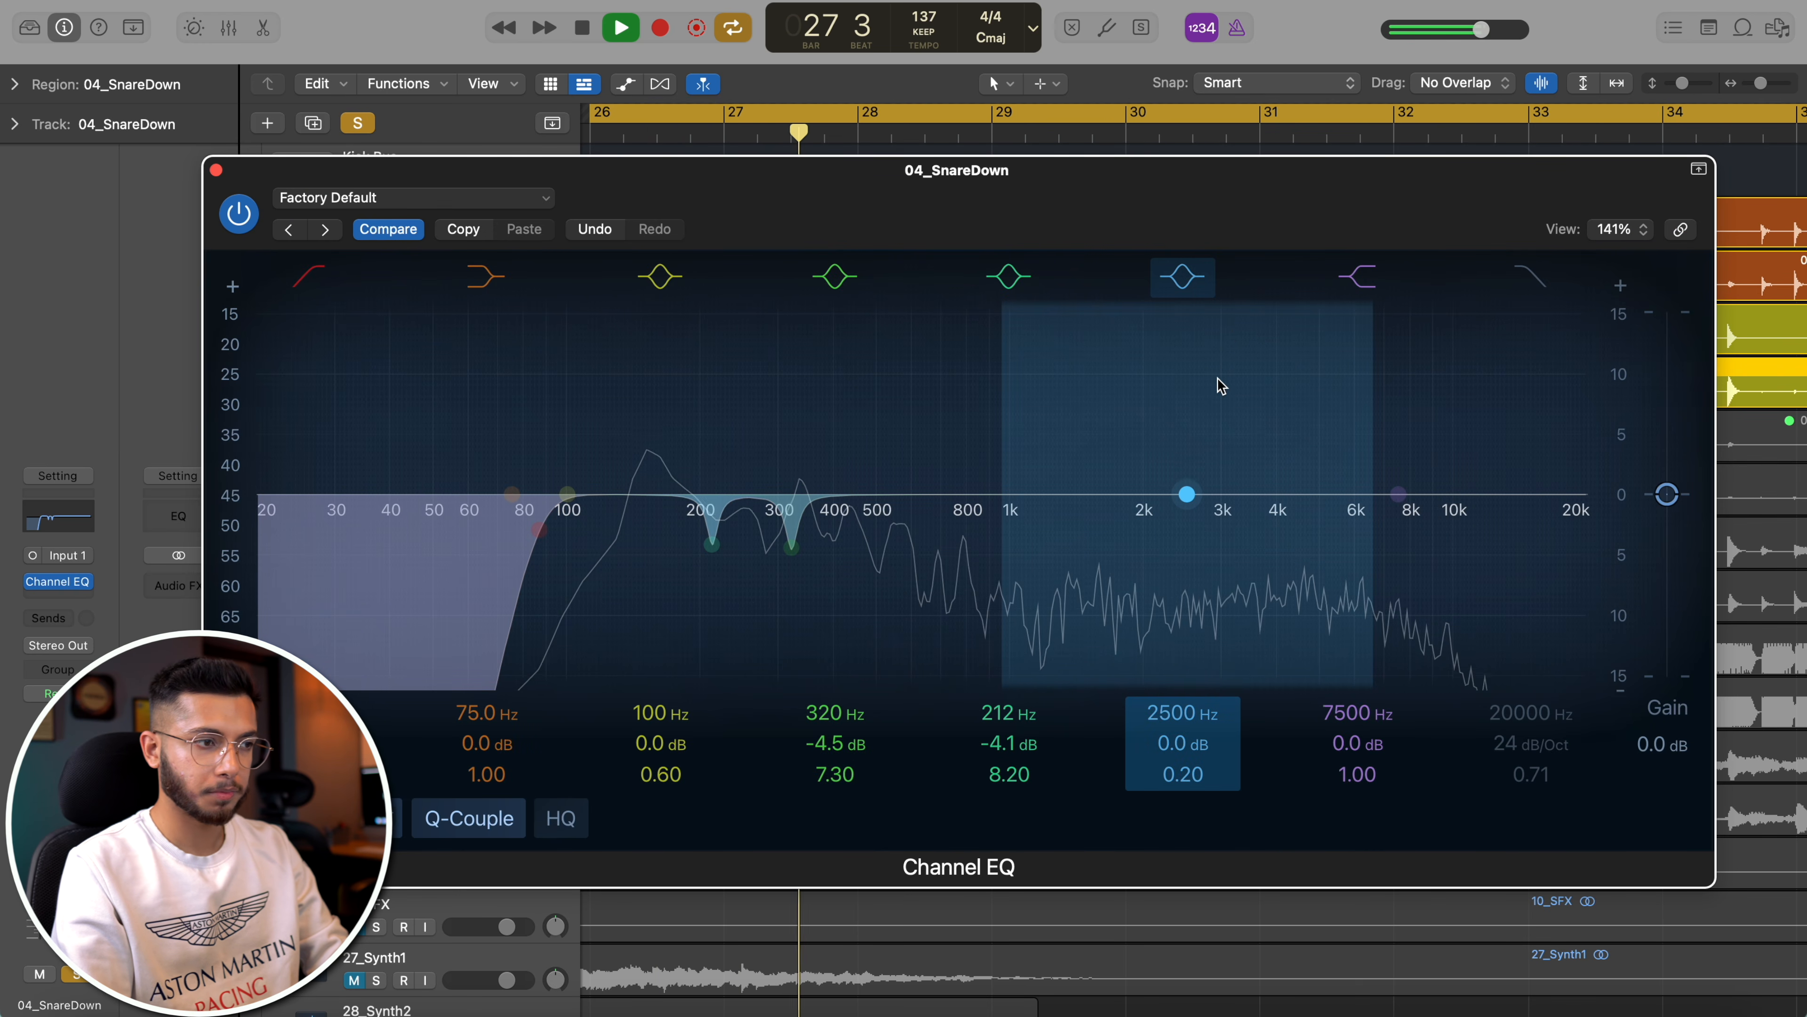
pyautogui.moveTo(1223, 384); pyautogui.dragTo(720, 412)
pyautogui.scroll(5, 722, 409)
pyautogui.scroll(-2, 722, 409)
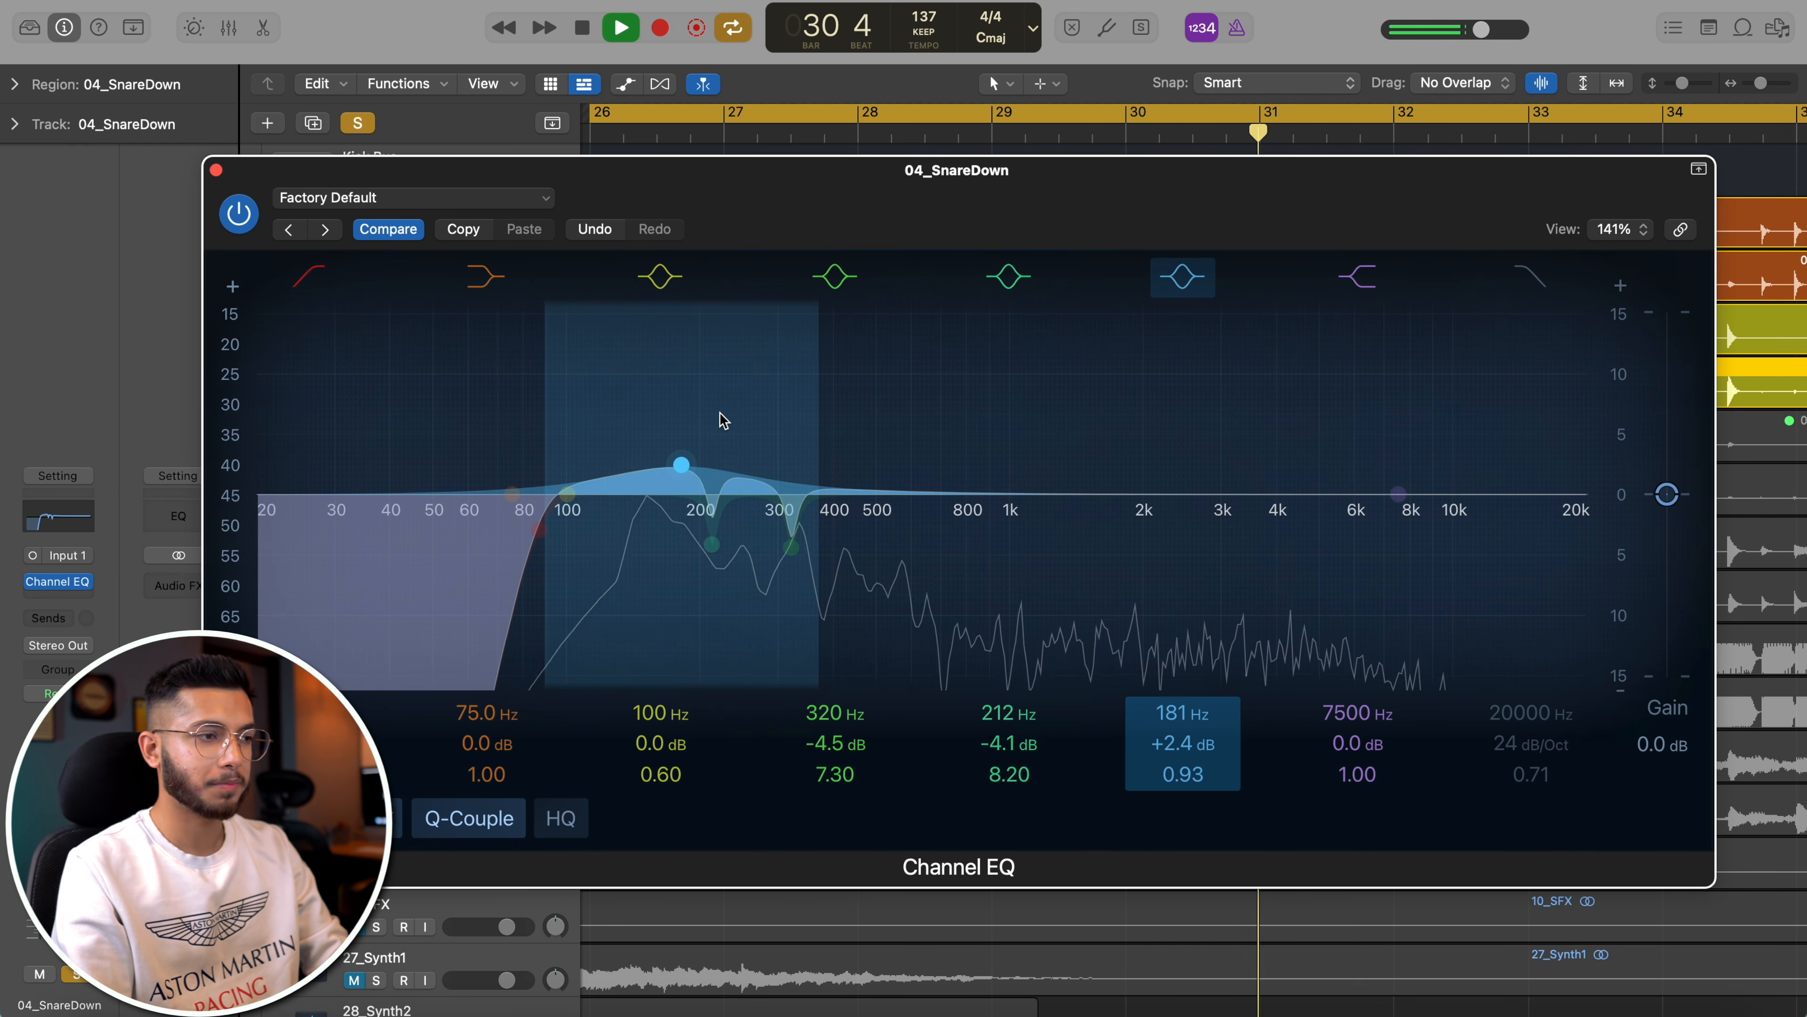
pyautogui.click(238, 213)
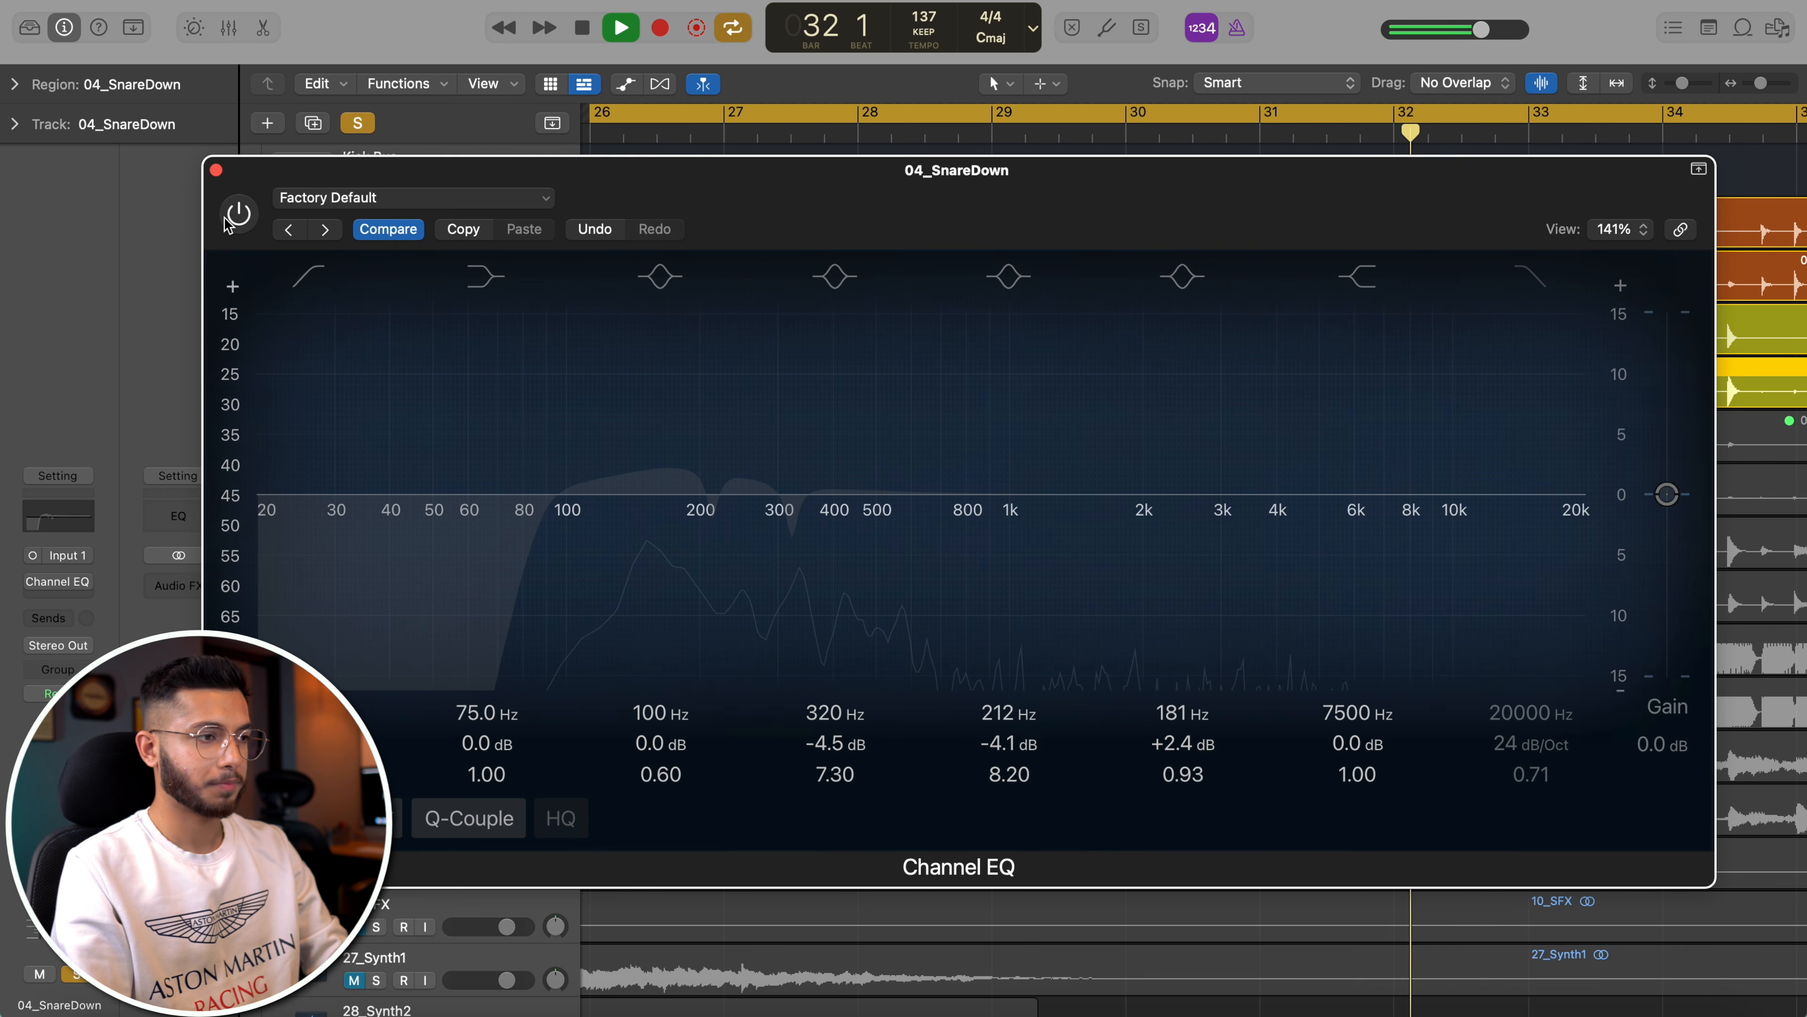
pyautogui.click(228, 223)
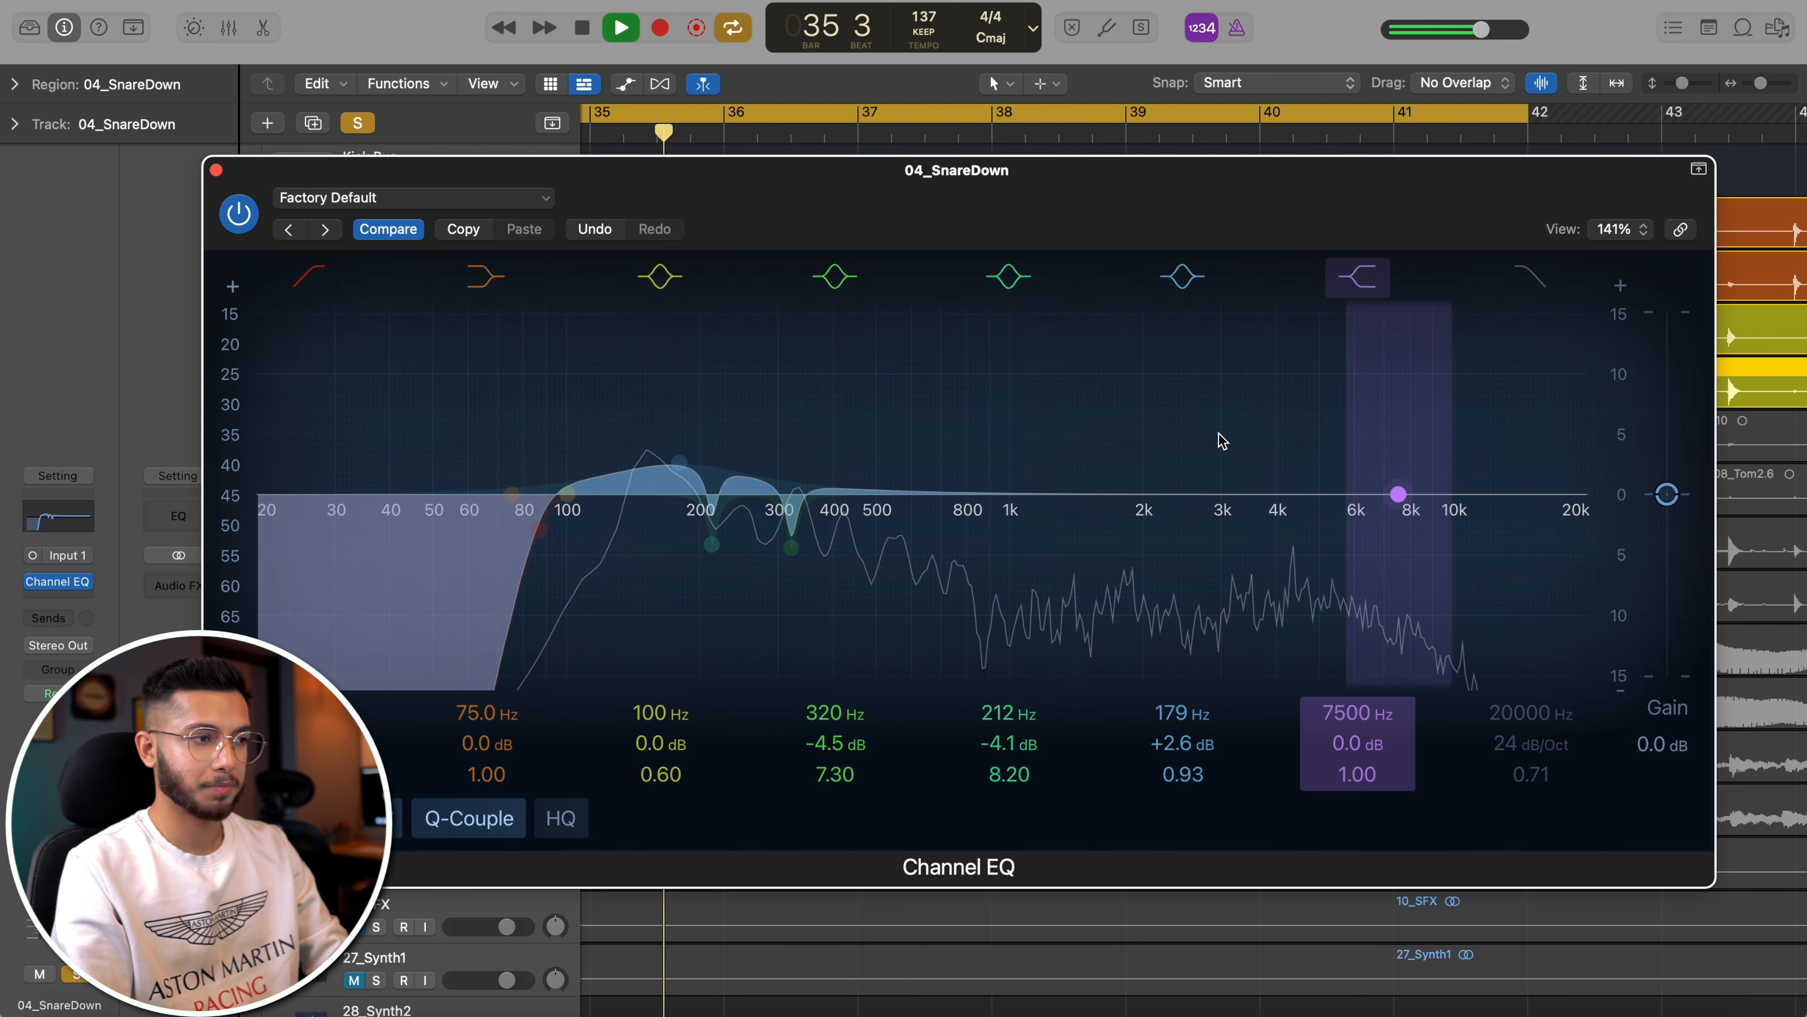
# - Add a 2.0 dB boost at 5000 Hz with a Q of 0.60 to the 04_SnareDown EQ and stop playback
pyautogui.moveTo(567, 495); pyautogui.dragTo(1343, 470)
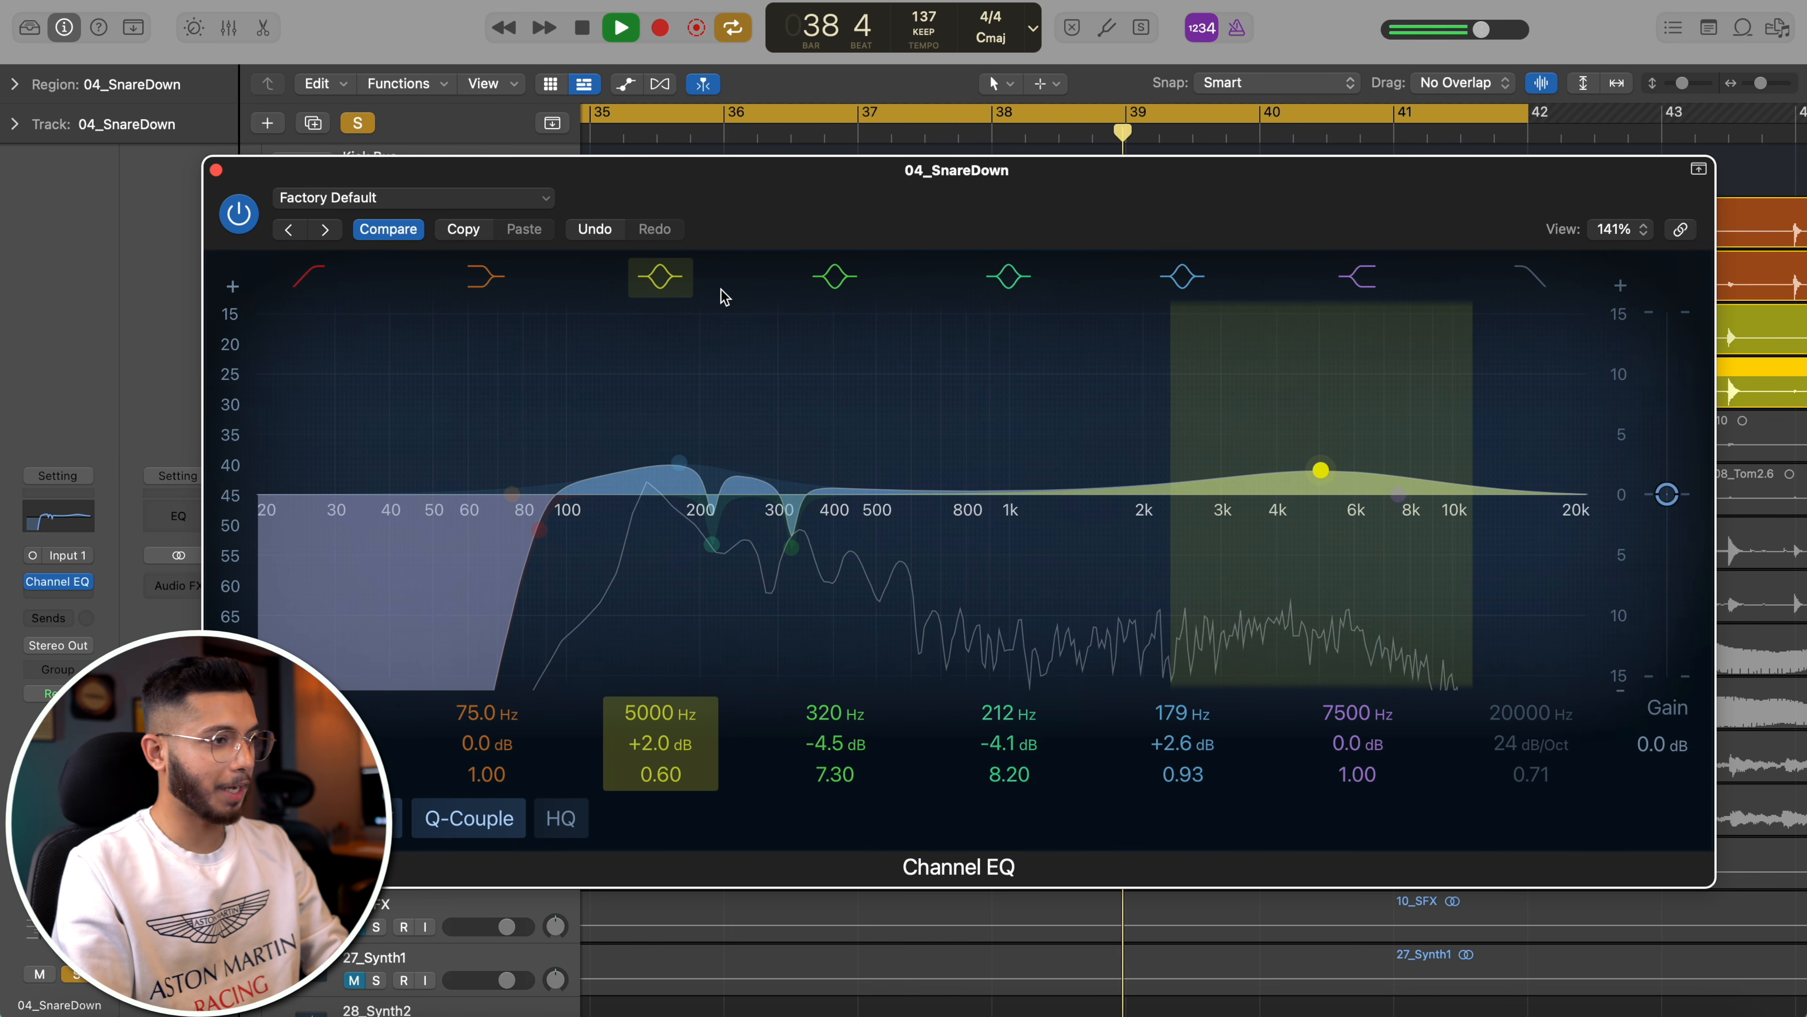
pyautogui.moveTo(565, 568); pyautogui.dragTo(542, 566)
pyautogui.press('space')
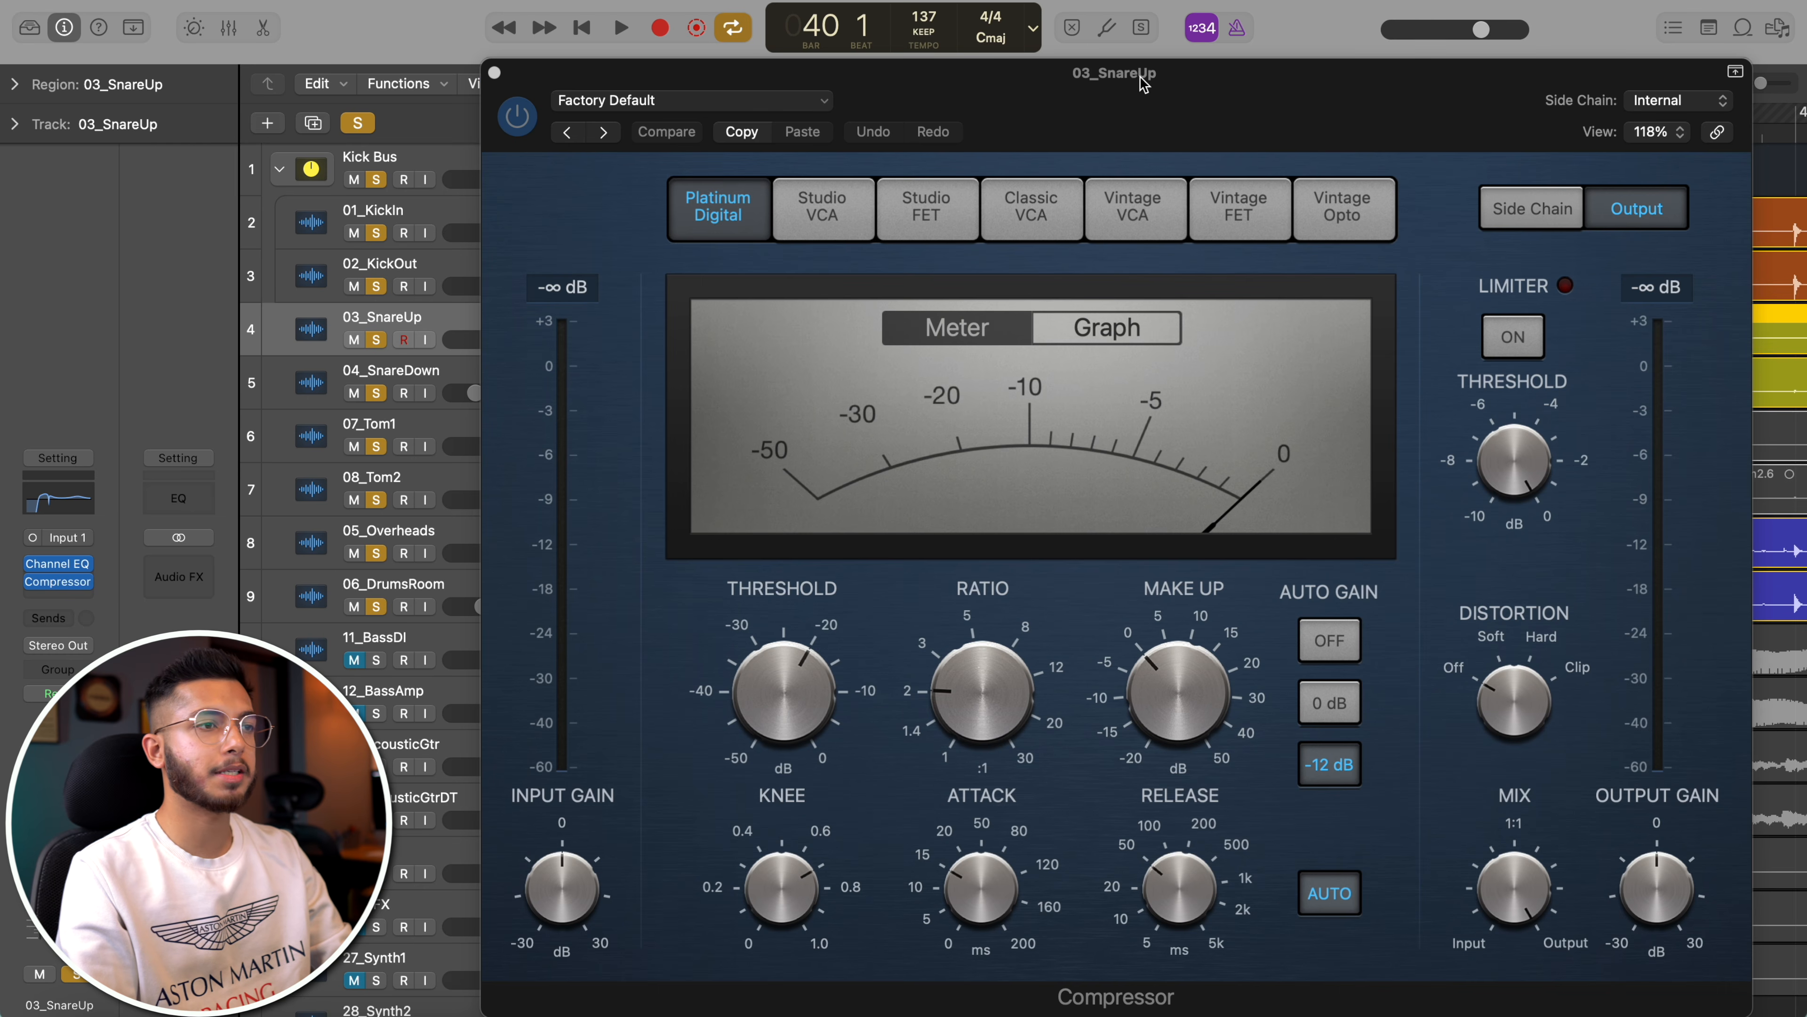
# - Audition the Studio FET and Vintage VCA models in the 03_SnareUp Compressor, then choose Classic VCA with Auto Gain off
pyautogui.moveTo(1142, 82); pyautogui.dragTo(1009, 39)
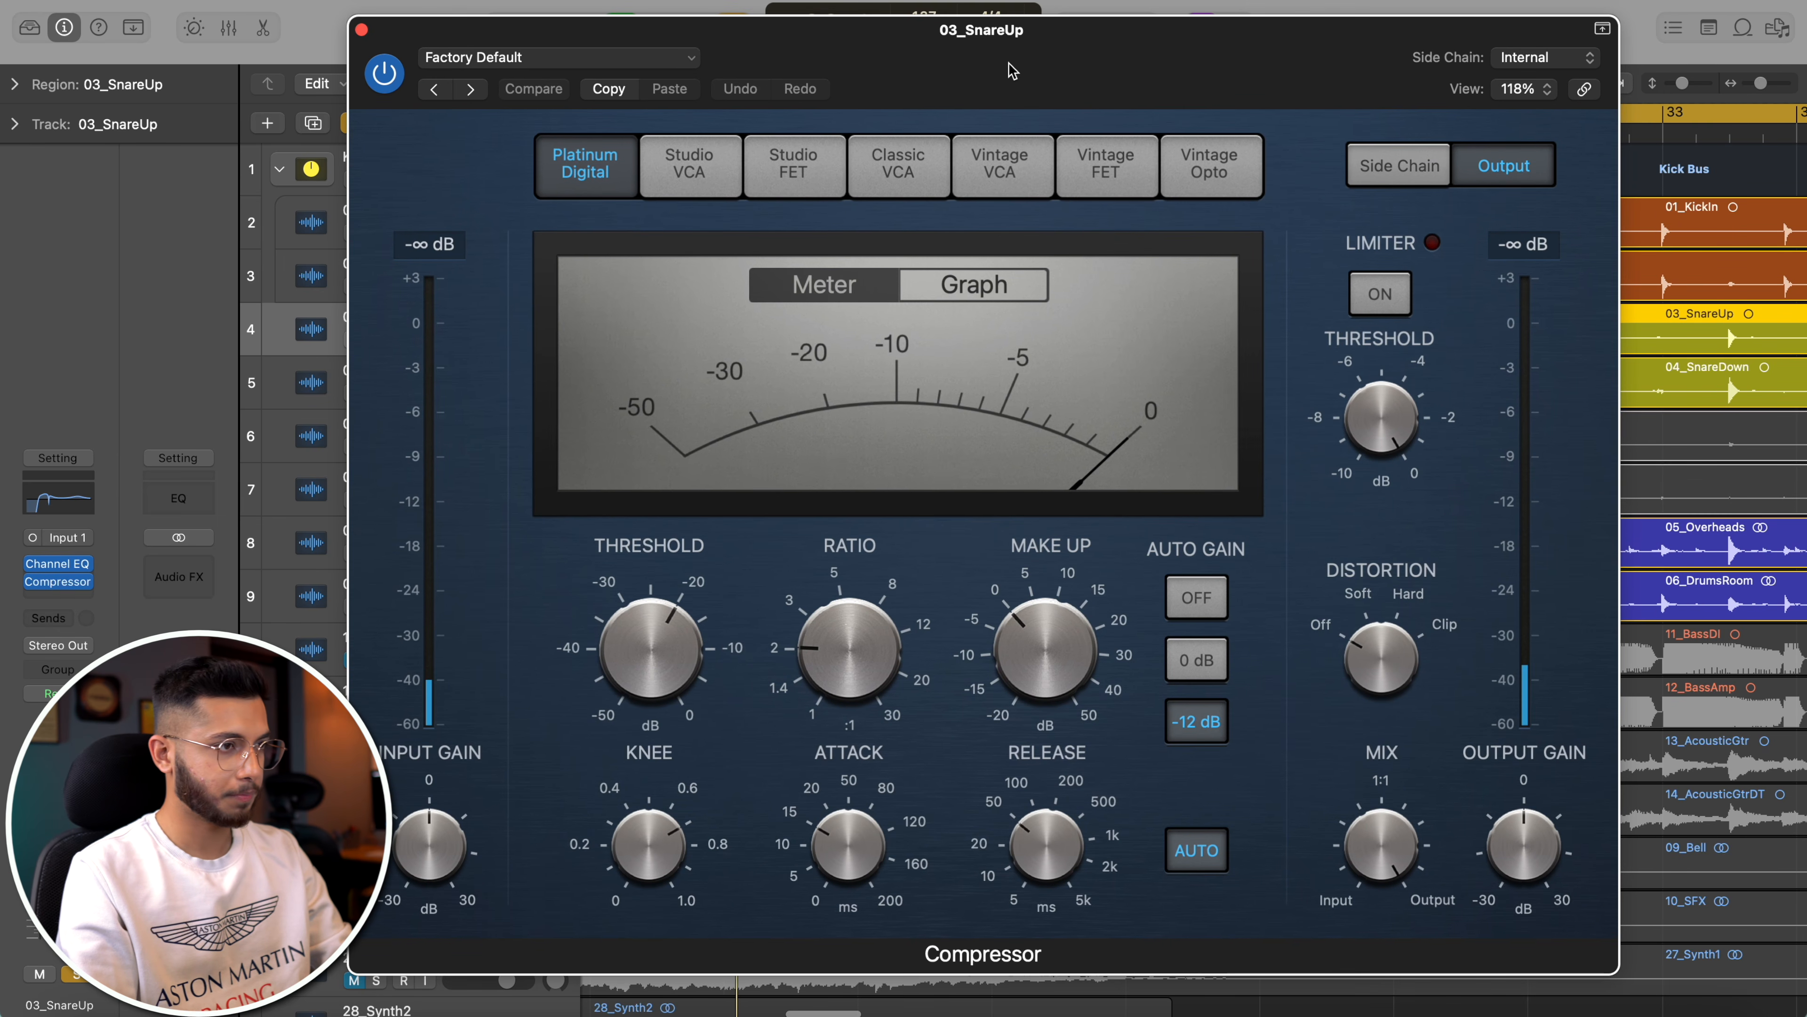
pyautogui.click(786, 186)
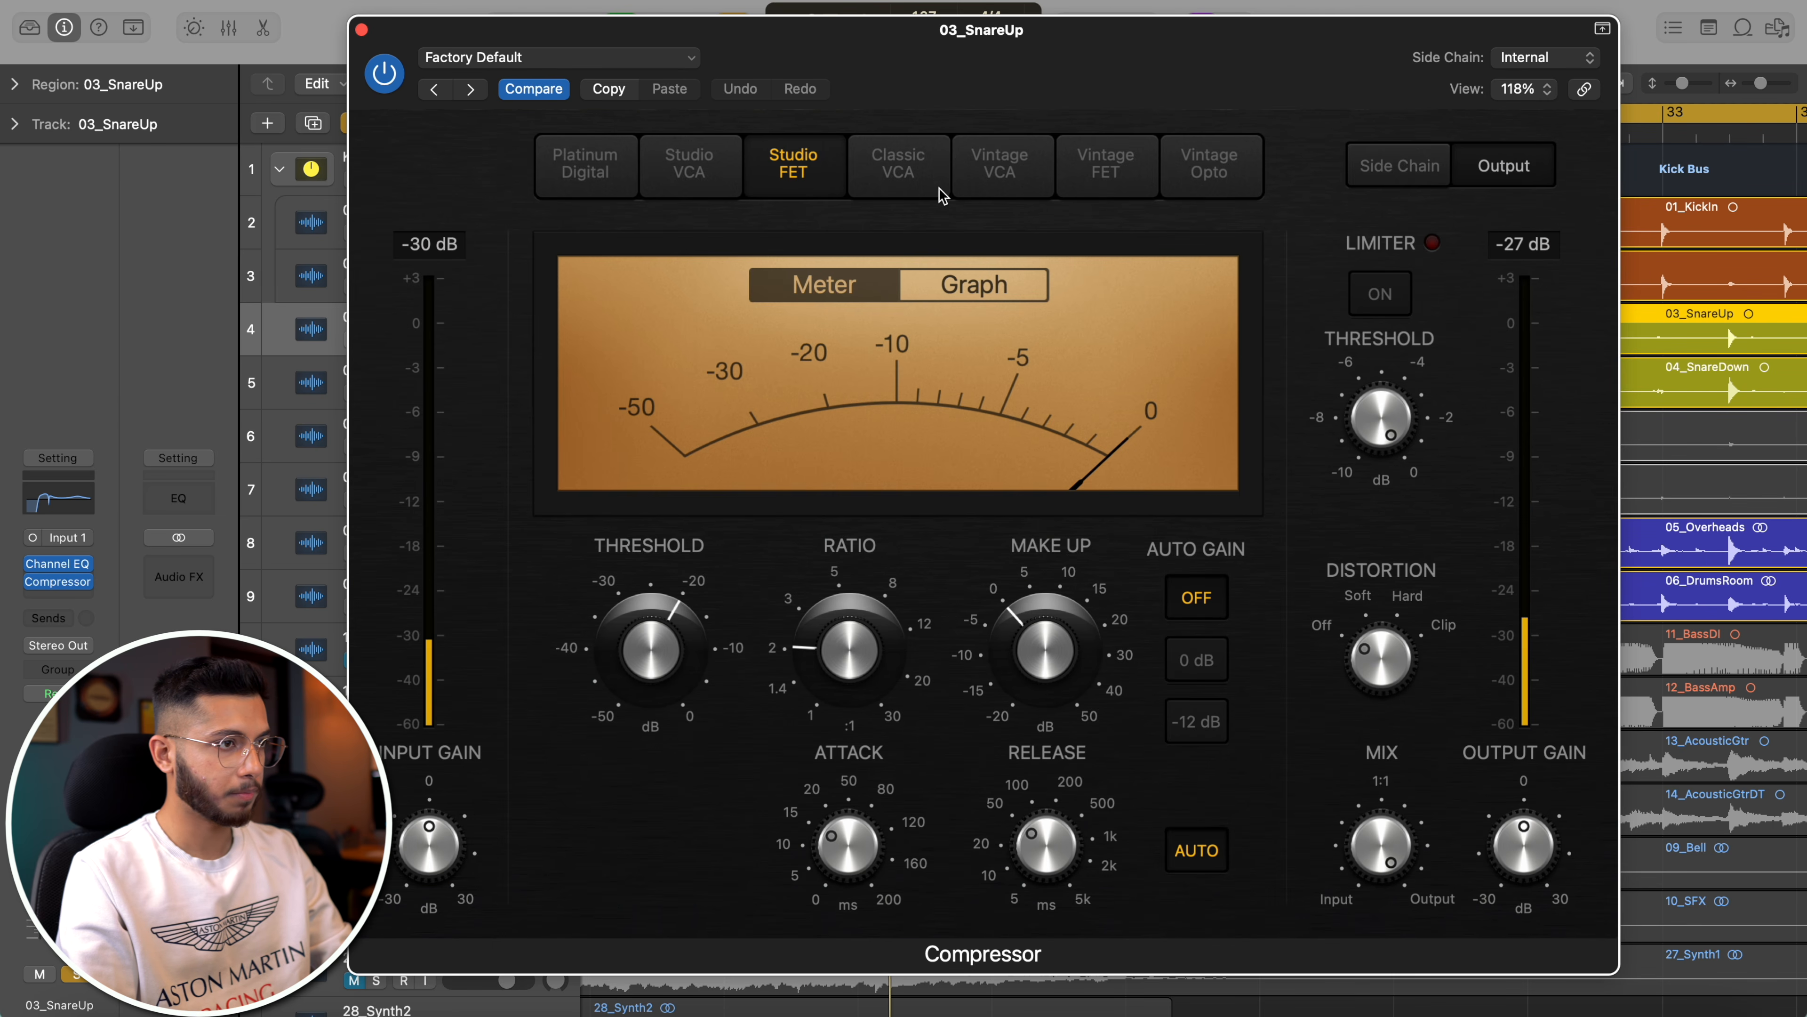
pyautogui.click(915, 182)
pyautogui.click(1004, 178)
pyautogui.click(897, 178)
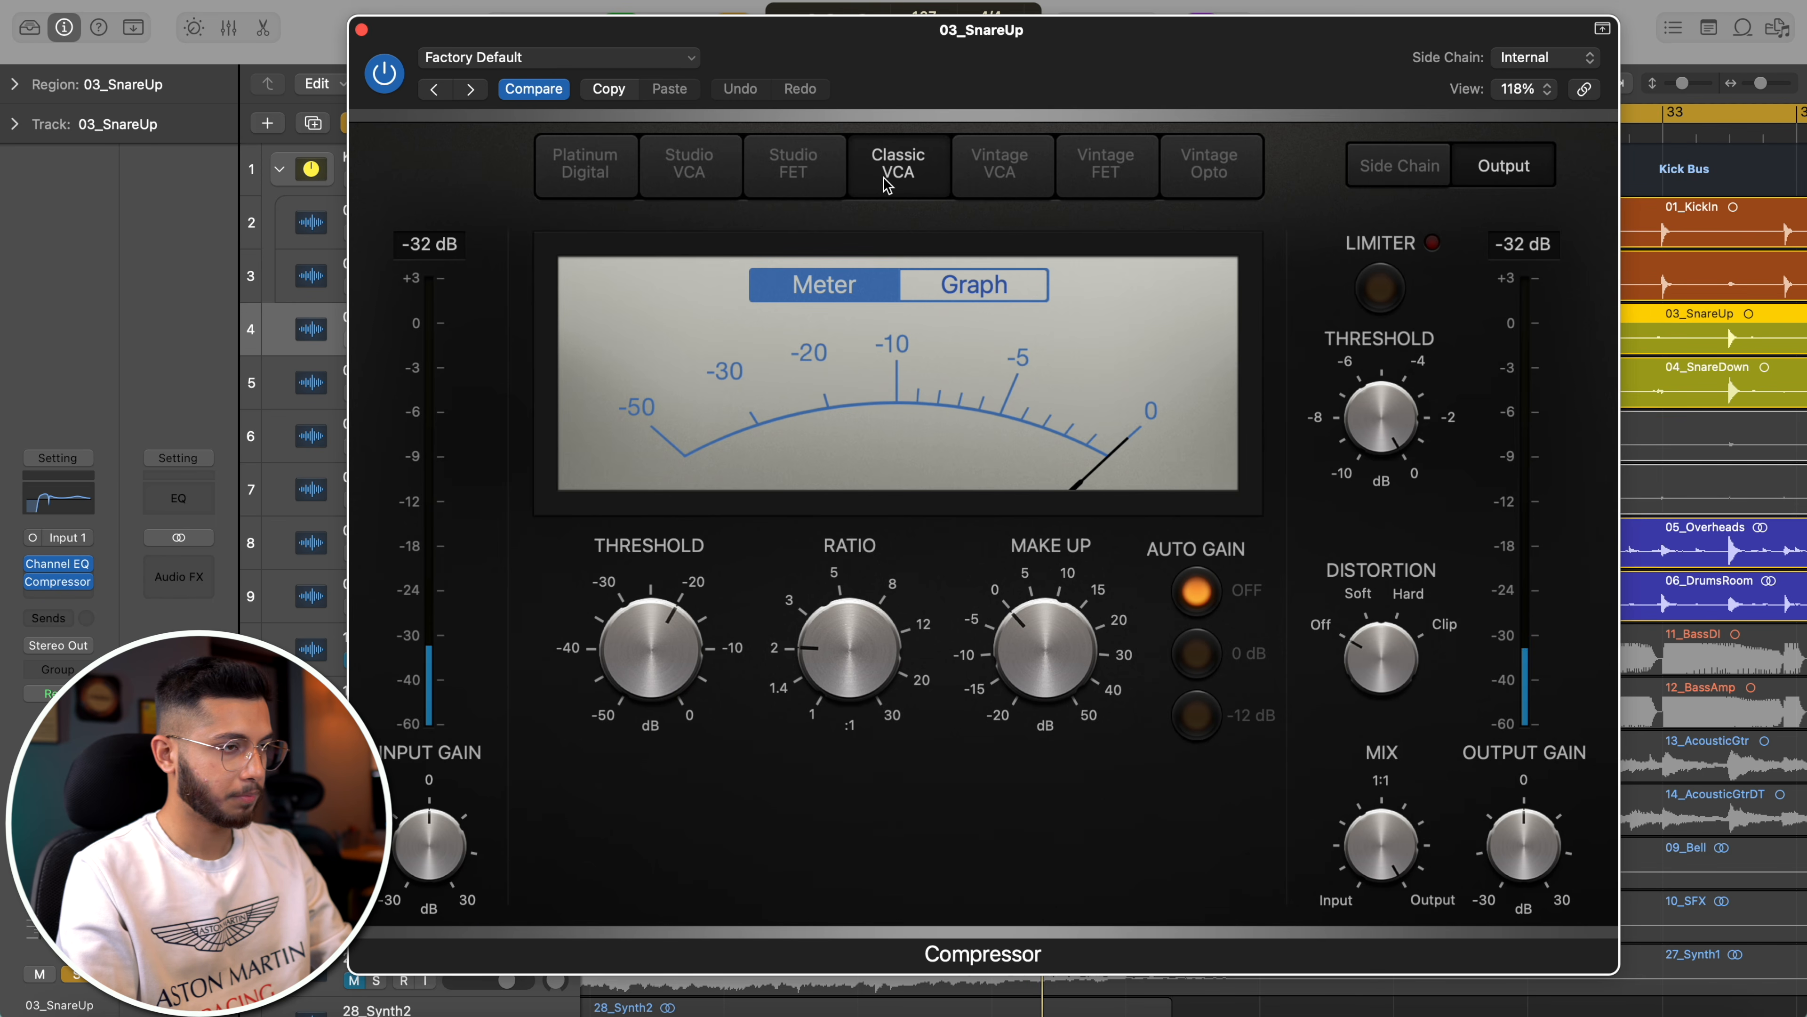
# - Set the 03_SnareUp Compressor's ratio slightly above 3:1, its threshold to about -24 dB, and its make-up gain to 4.0 dB
pyautogui.moveTo(853, 704); pyautogui.dragTo(840, 702)
pyautogui.moveTo(681, 668); pyautogui.dragTo(676, 653)
pyautogui.moveTo(1006, 646); pyautogui.dragTo(1006, 649)
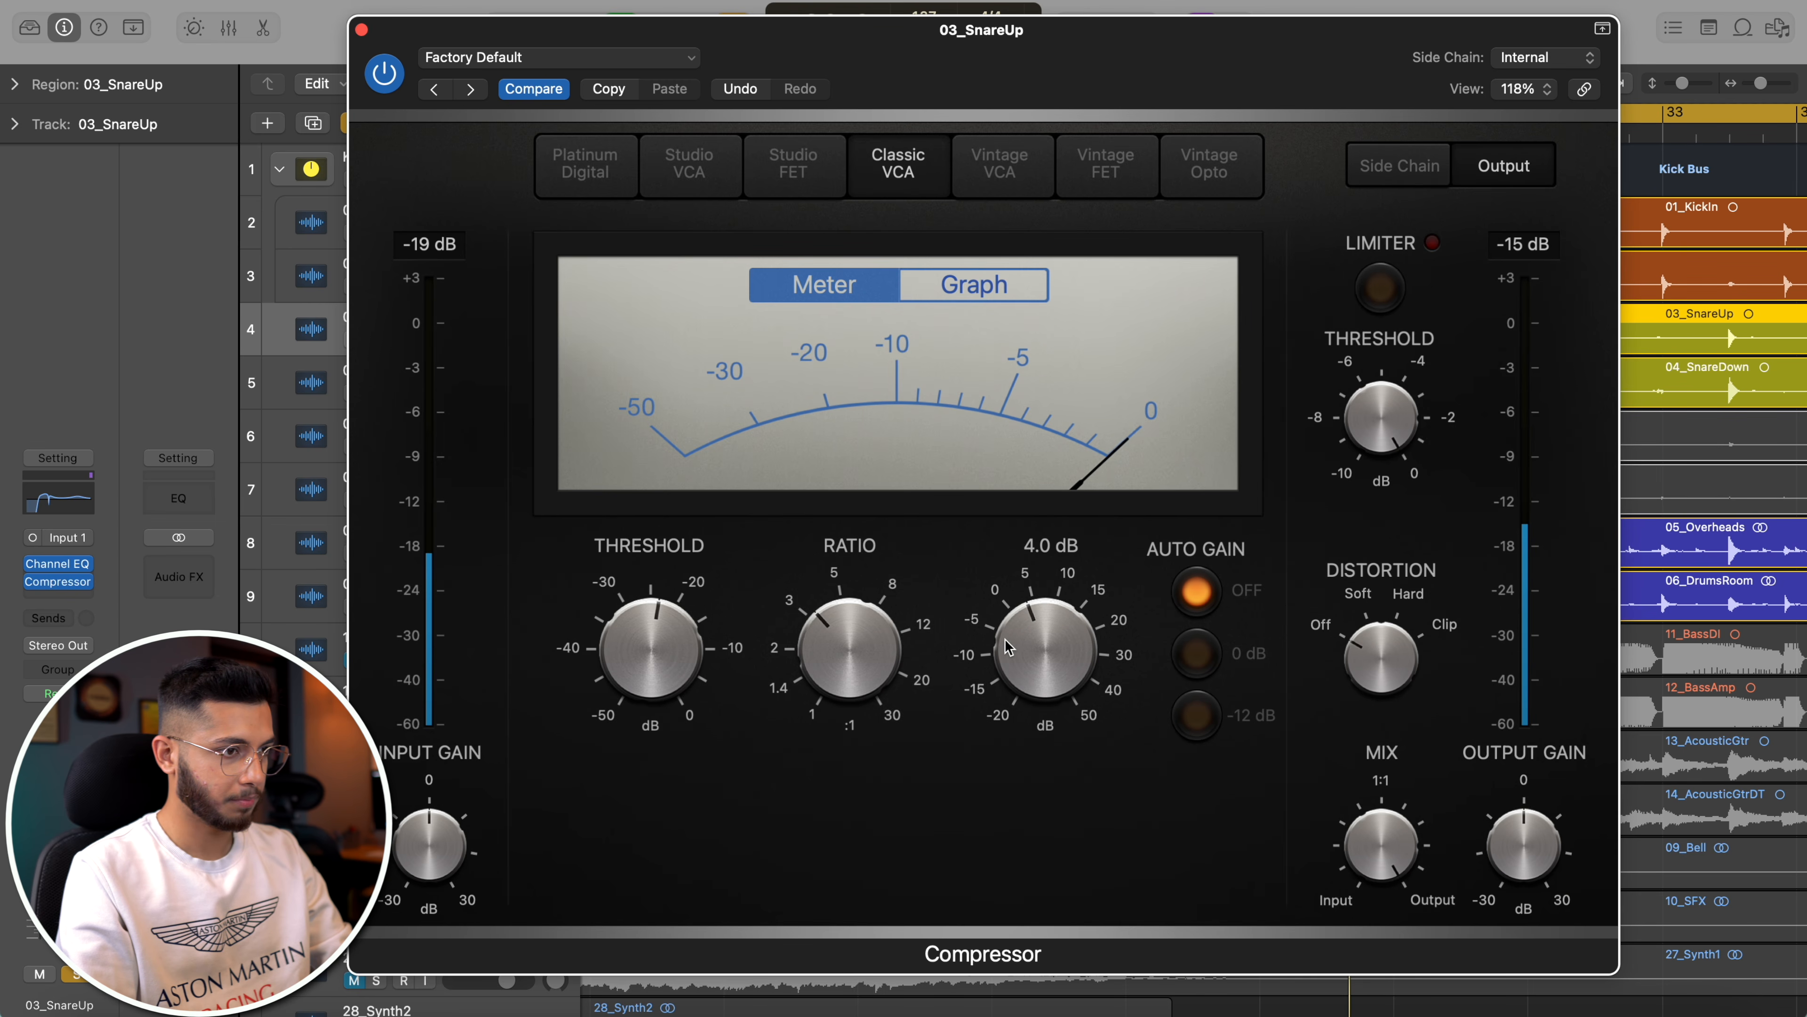
# - Compare 03_SnareUp with the Compressor bypassed and reduce the make-up gain to 2.5 dB
pyautogui.click(388, 84)
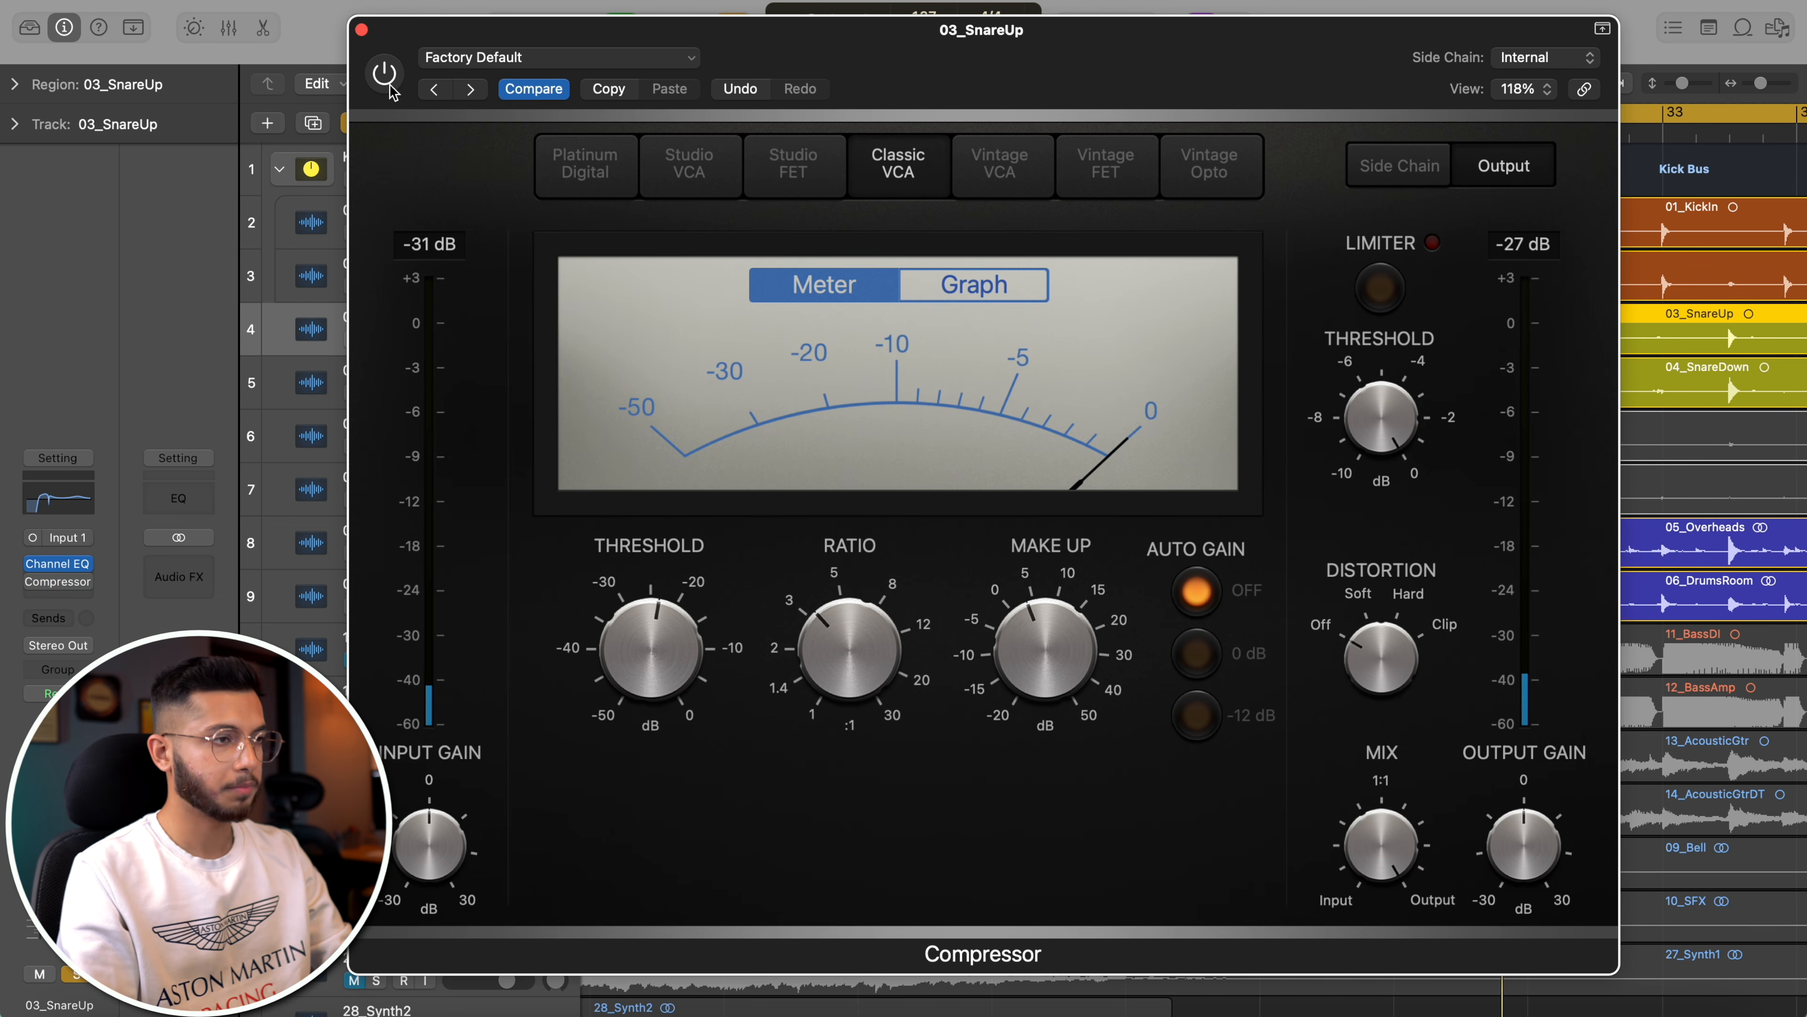
pyautogui.click(385, 78)
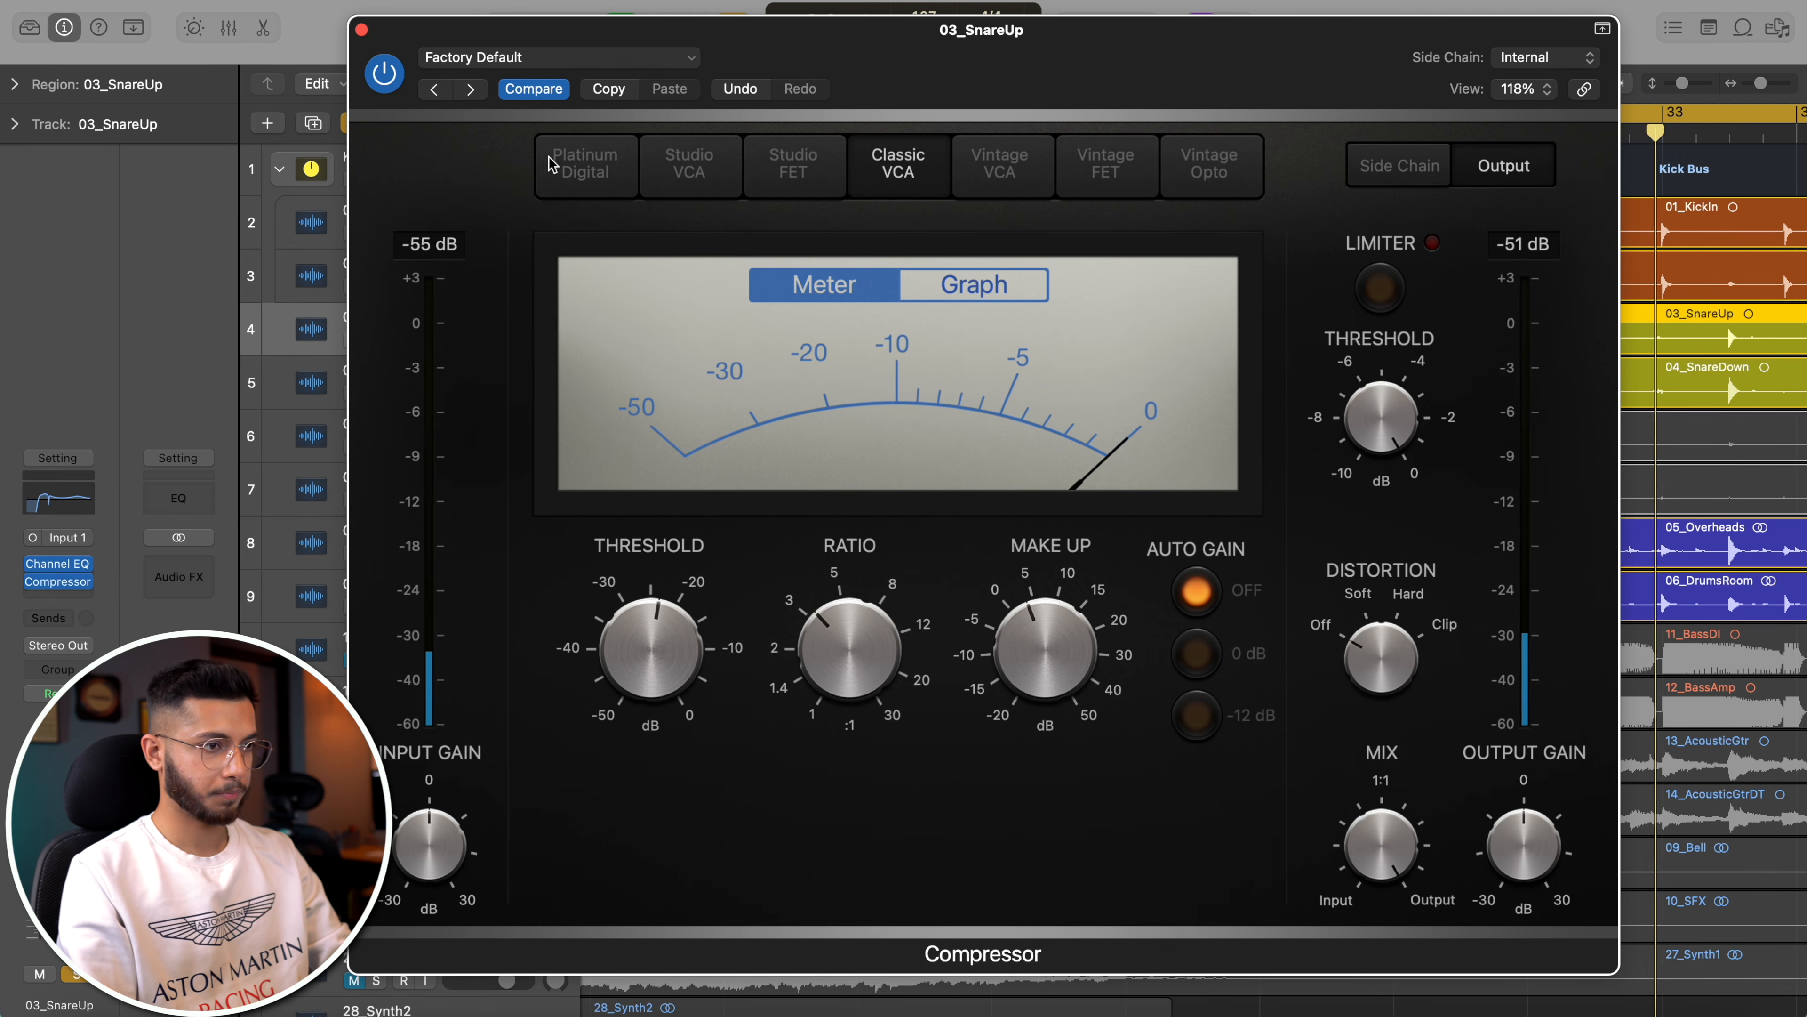
pyautogui.moveTo(1043, 636); pyautogui.dragTo(1041, 639)
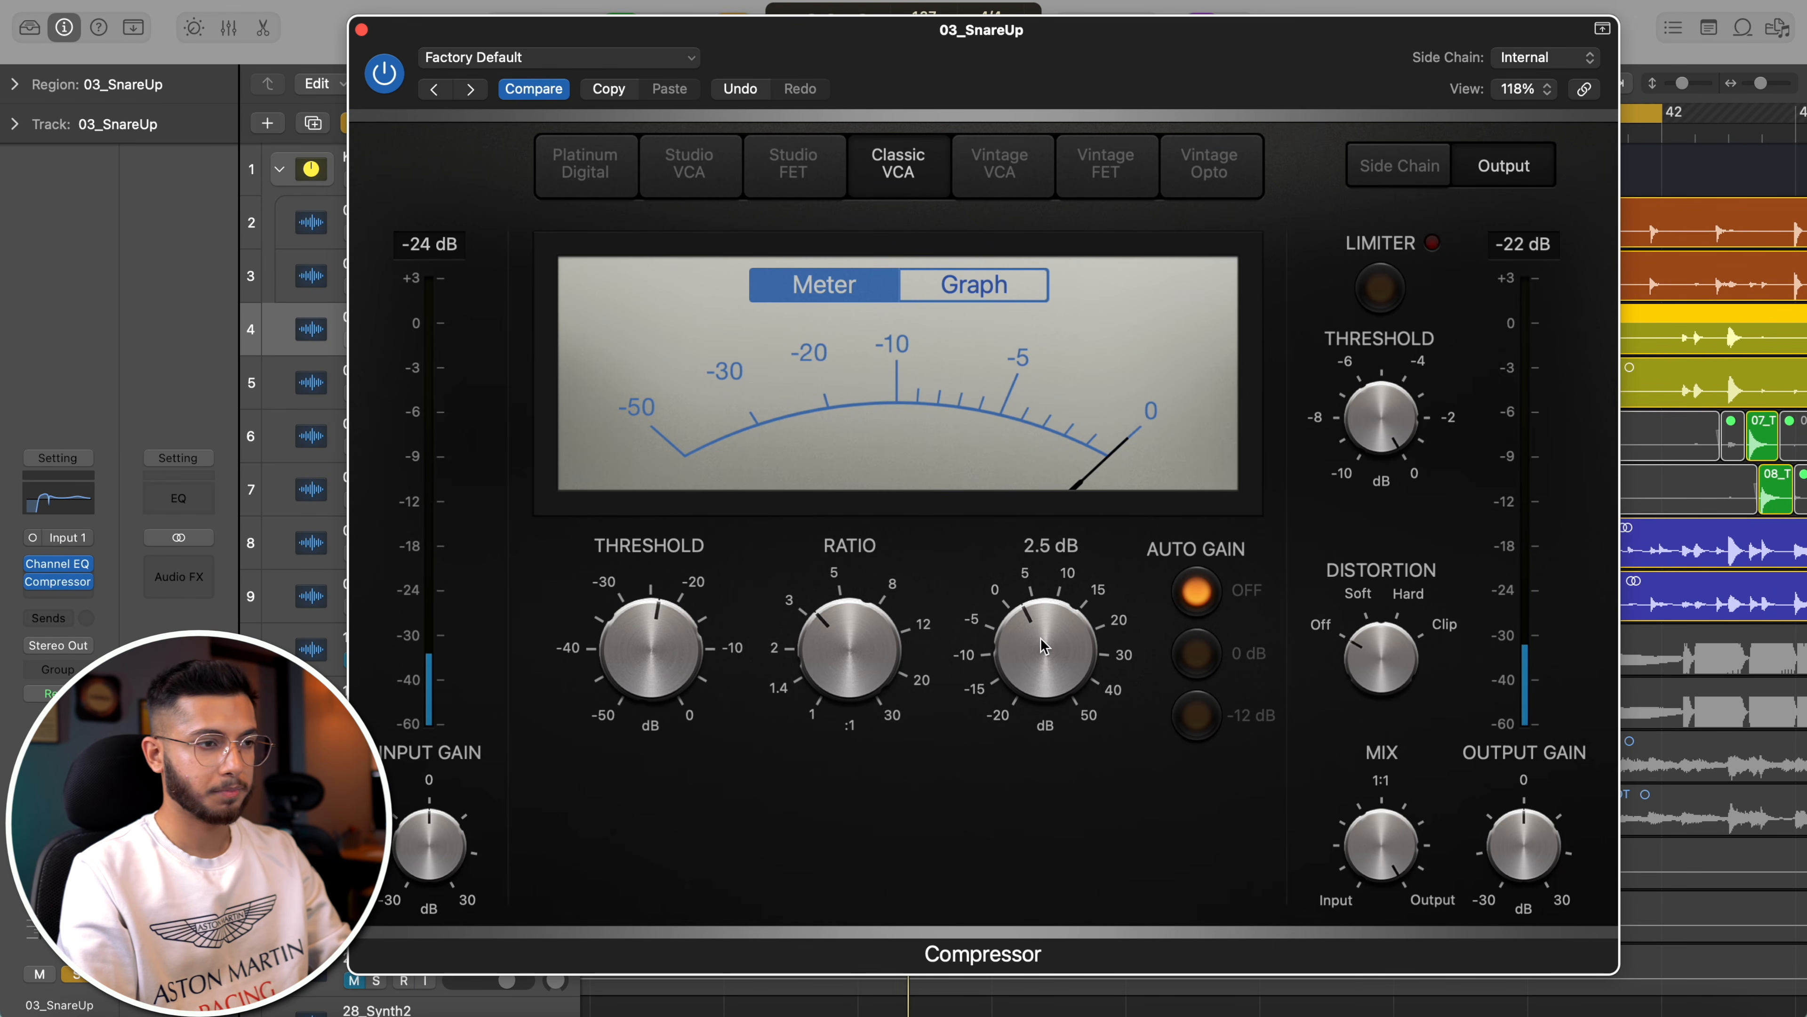
# - Try the Vintage VCA model, switch to Studio VCA, and set the ratio to about 2.5:1 and the threshold to about -25 dB
pyautogui.click(1000, 164)
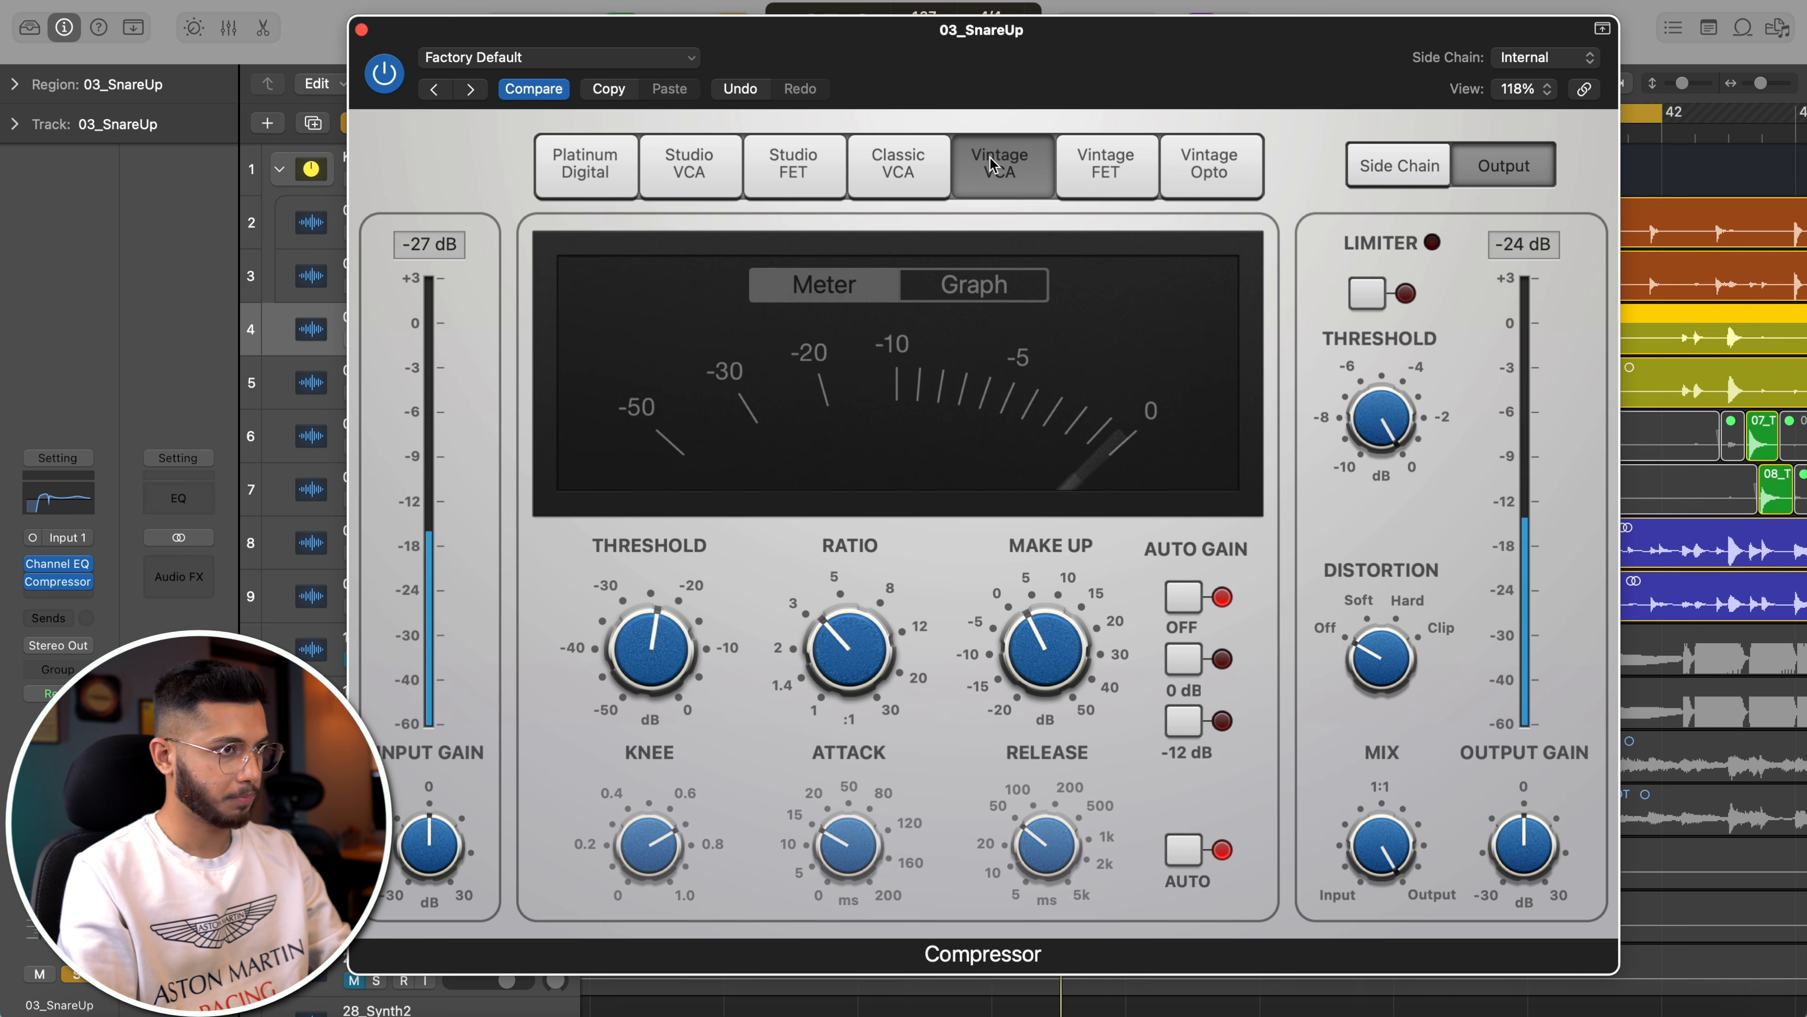
pyautogui.click(689, 164)
pyautogui.moveTo(857, 694)
pyautogui.mouseDown()
pyautogui.moveTo(859, 641)
pyautogui.moveTo(860, 679)
pyautogui.mouseUp()
pyautogui.moveTo(683, 649); pyautogui.dragTo(681, 647)
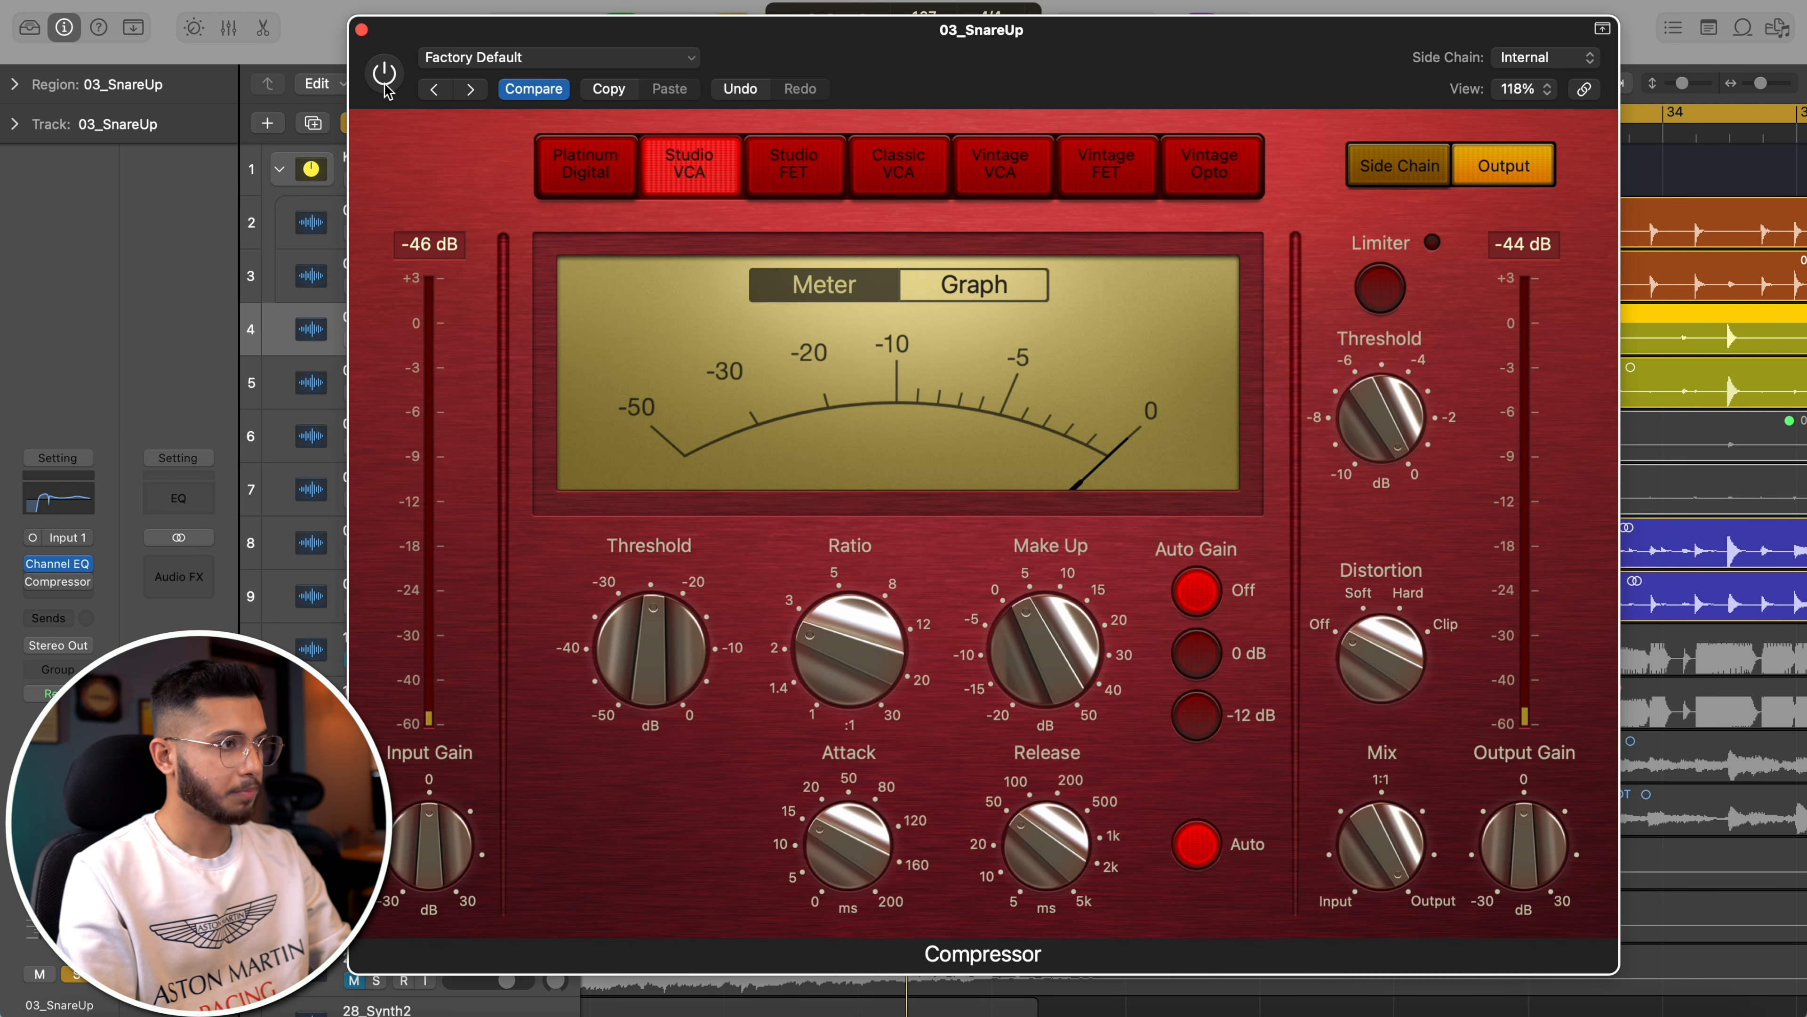
# - Set the 03_SnareUp Compressor's make-up gain to 3.0 dB and unsolo 07_Tom1, 08_Tom2, 05_Overheads and 06_DrumsRoom
pyautogui.moveTo(1066, 639); pyautogui.dragTo(1066, 638)
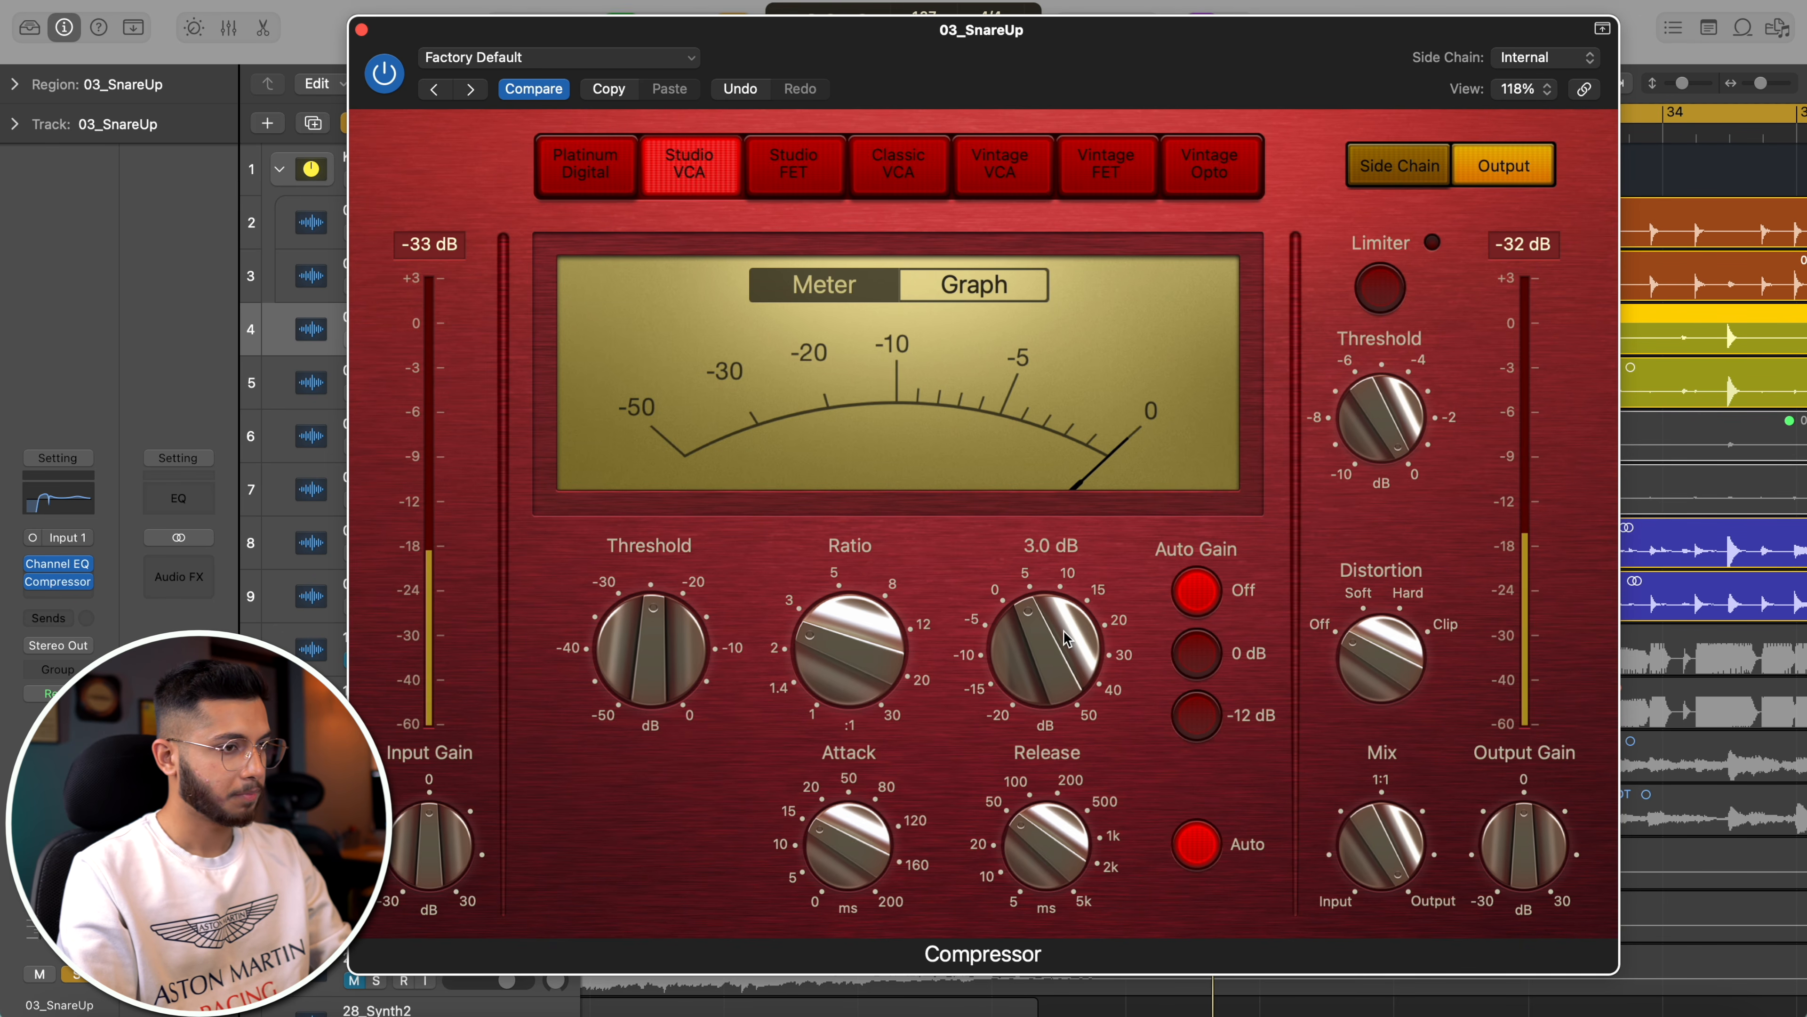
pyautogui.moveTo(698, 30); pyautogui.dragTo(989, 46)
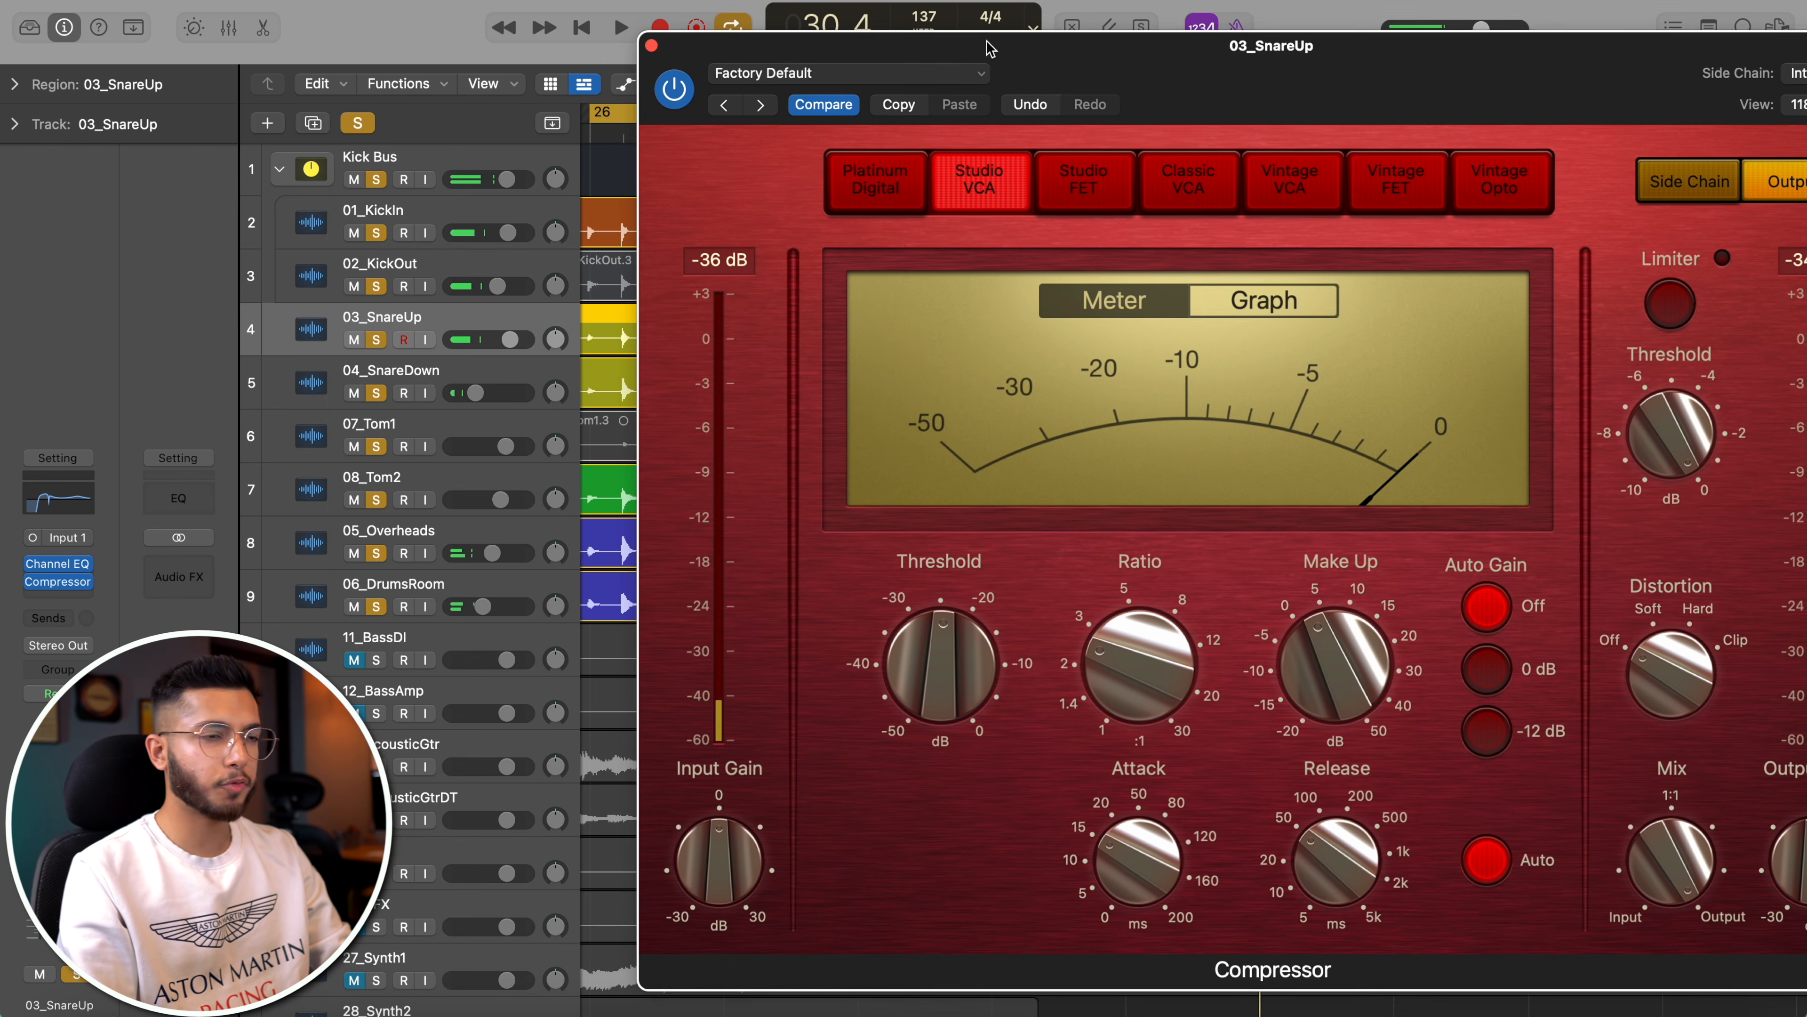
pyautogui.moveTo(377, 452); pyautogui.dragTo(377, 606)
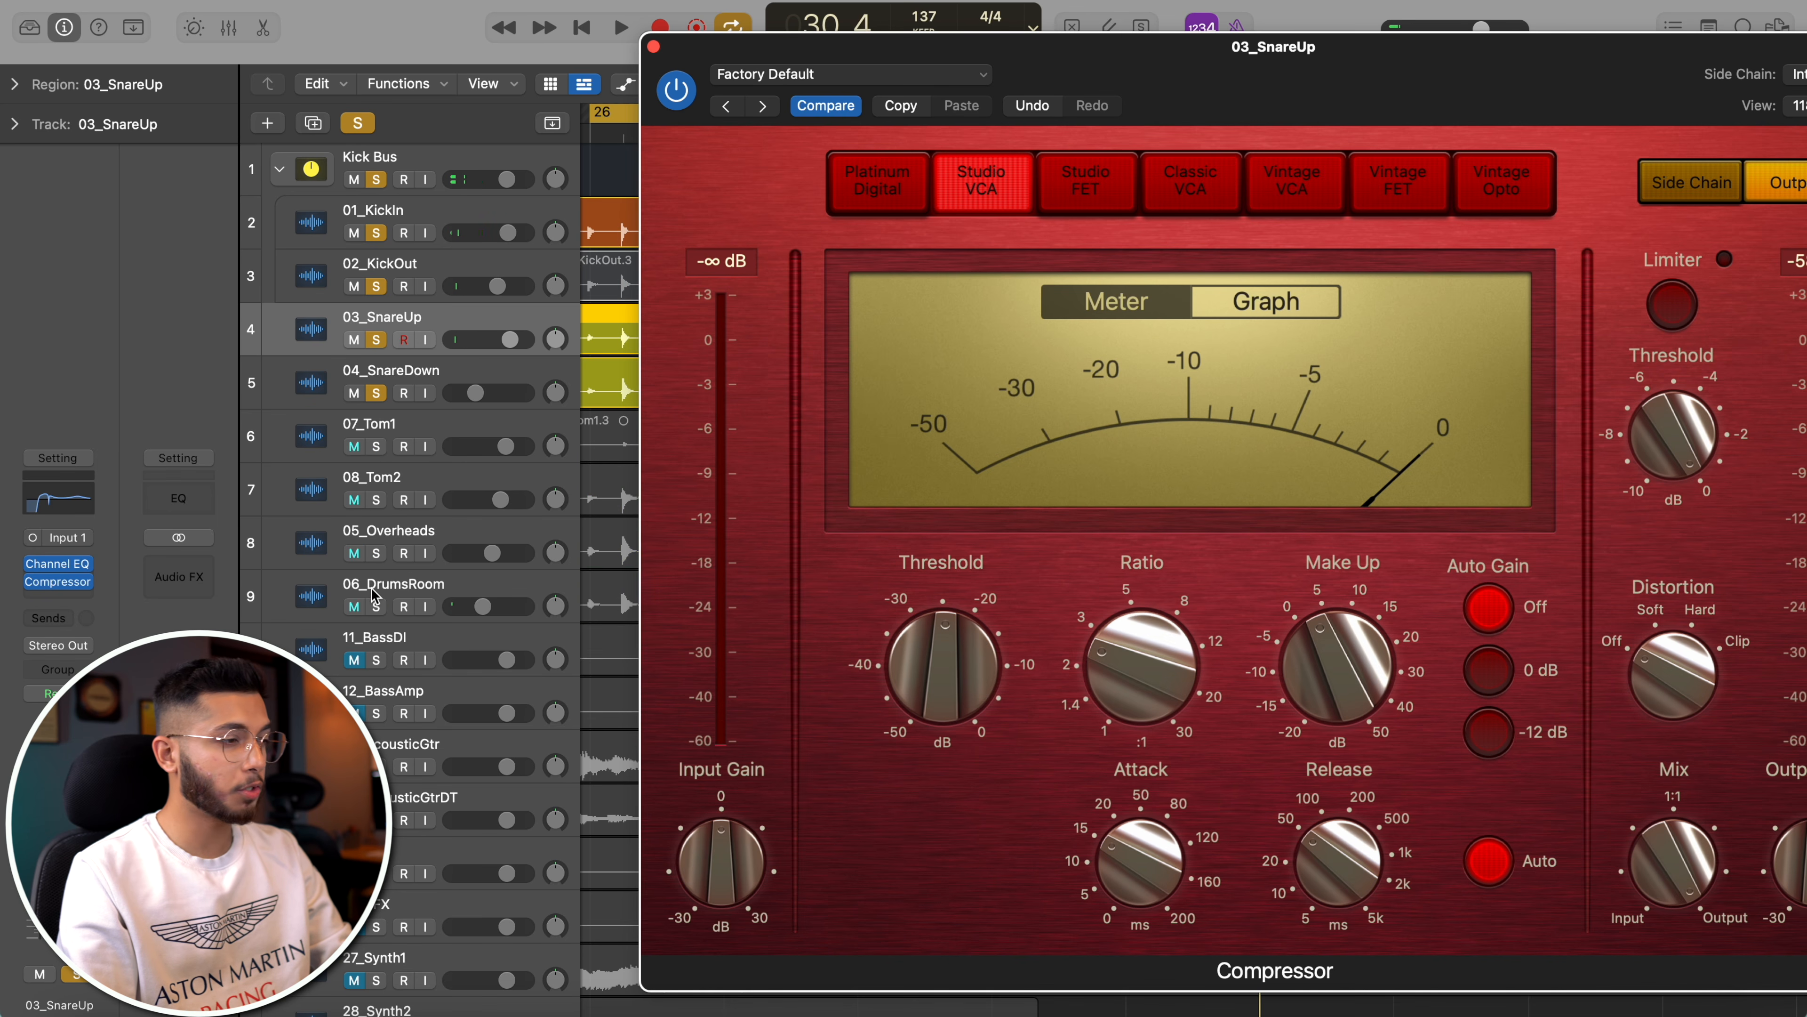
# - Compare 03_SnareUp with the Compressor bypassed, then raise the ratio to about 3:1 and the make-up gain to 4.0 dB
pyautogui.moveTo(1256, 93); pyautogui.dragTo(892, 54)
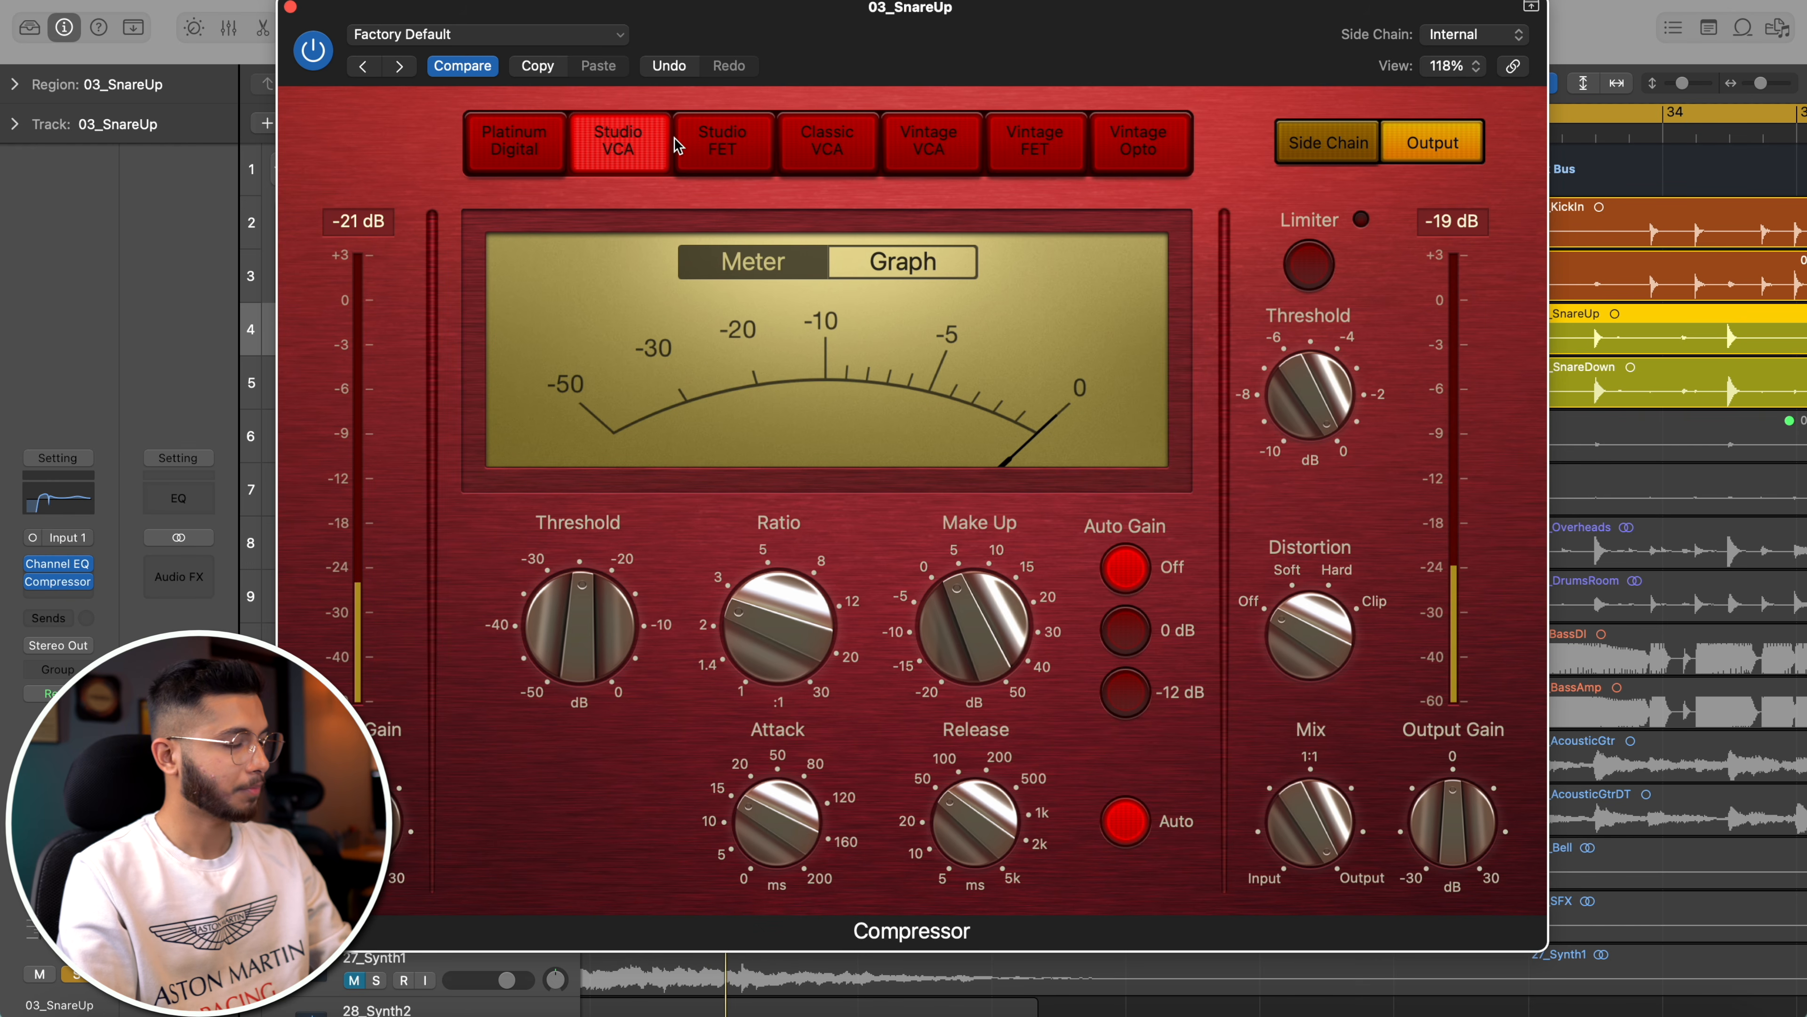
pyautogui.click(305, 52)
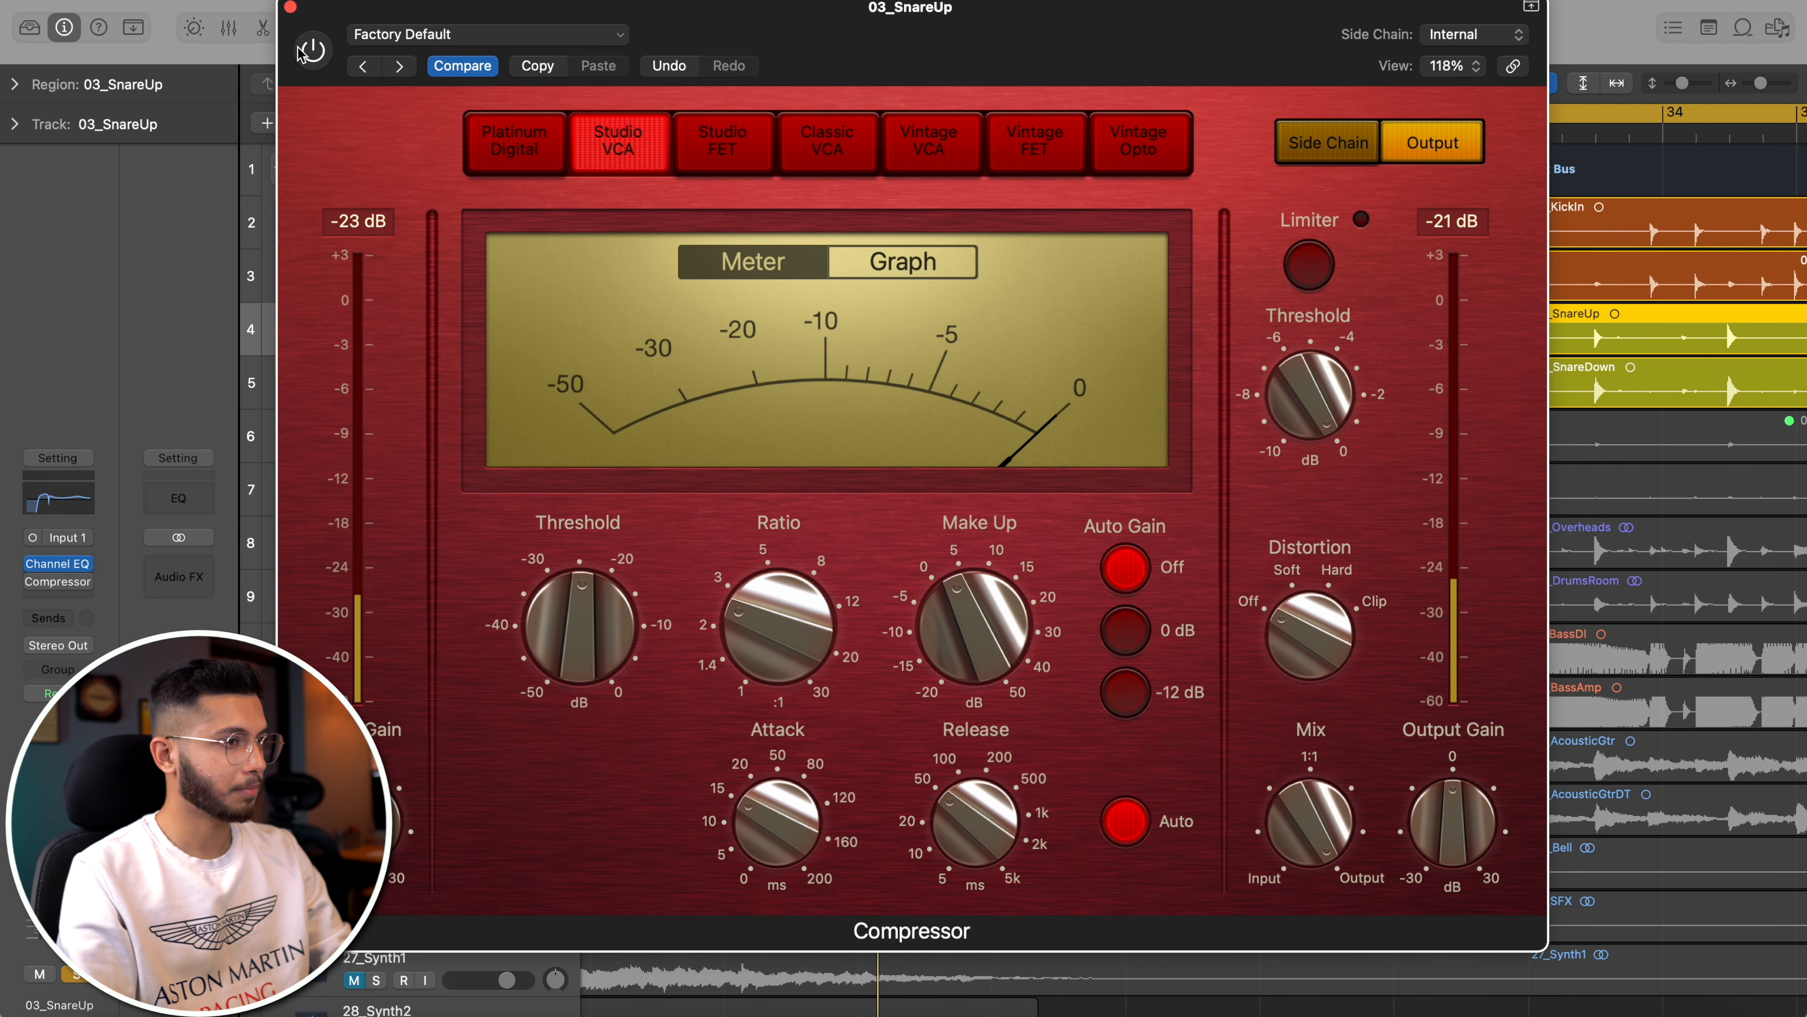
pyautogui.click(304, 52)
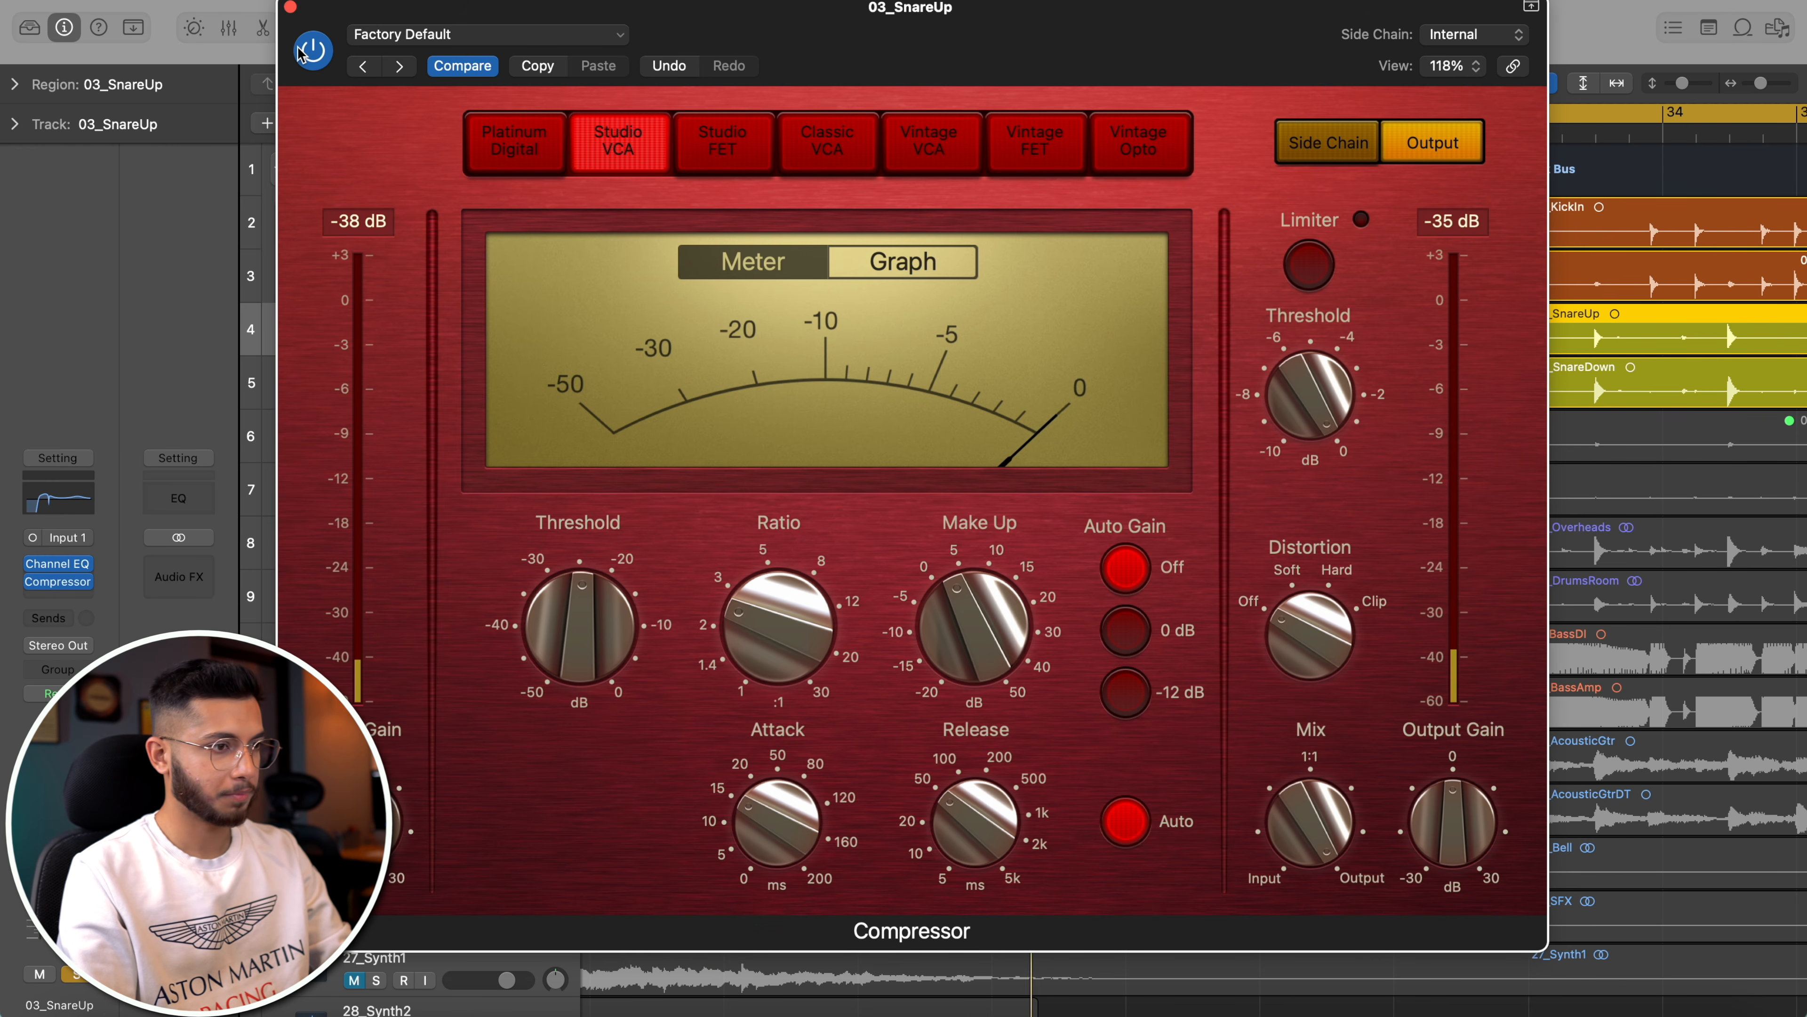
pyautogui.moveTo(792, 625)
pyautogui.scroll(2, 792, 625)
pyautogui.moveTo(973, 627)
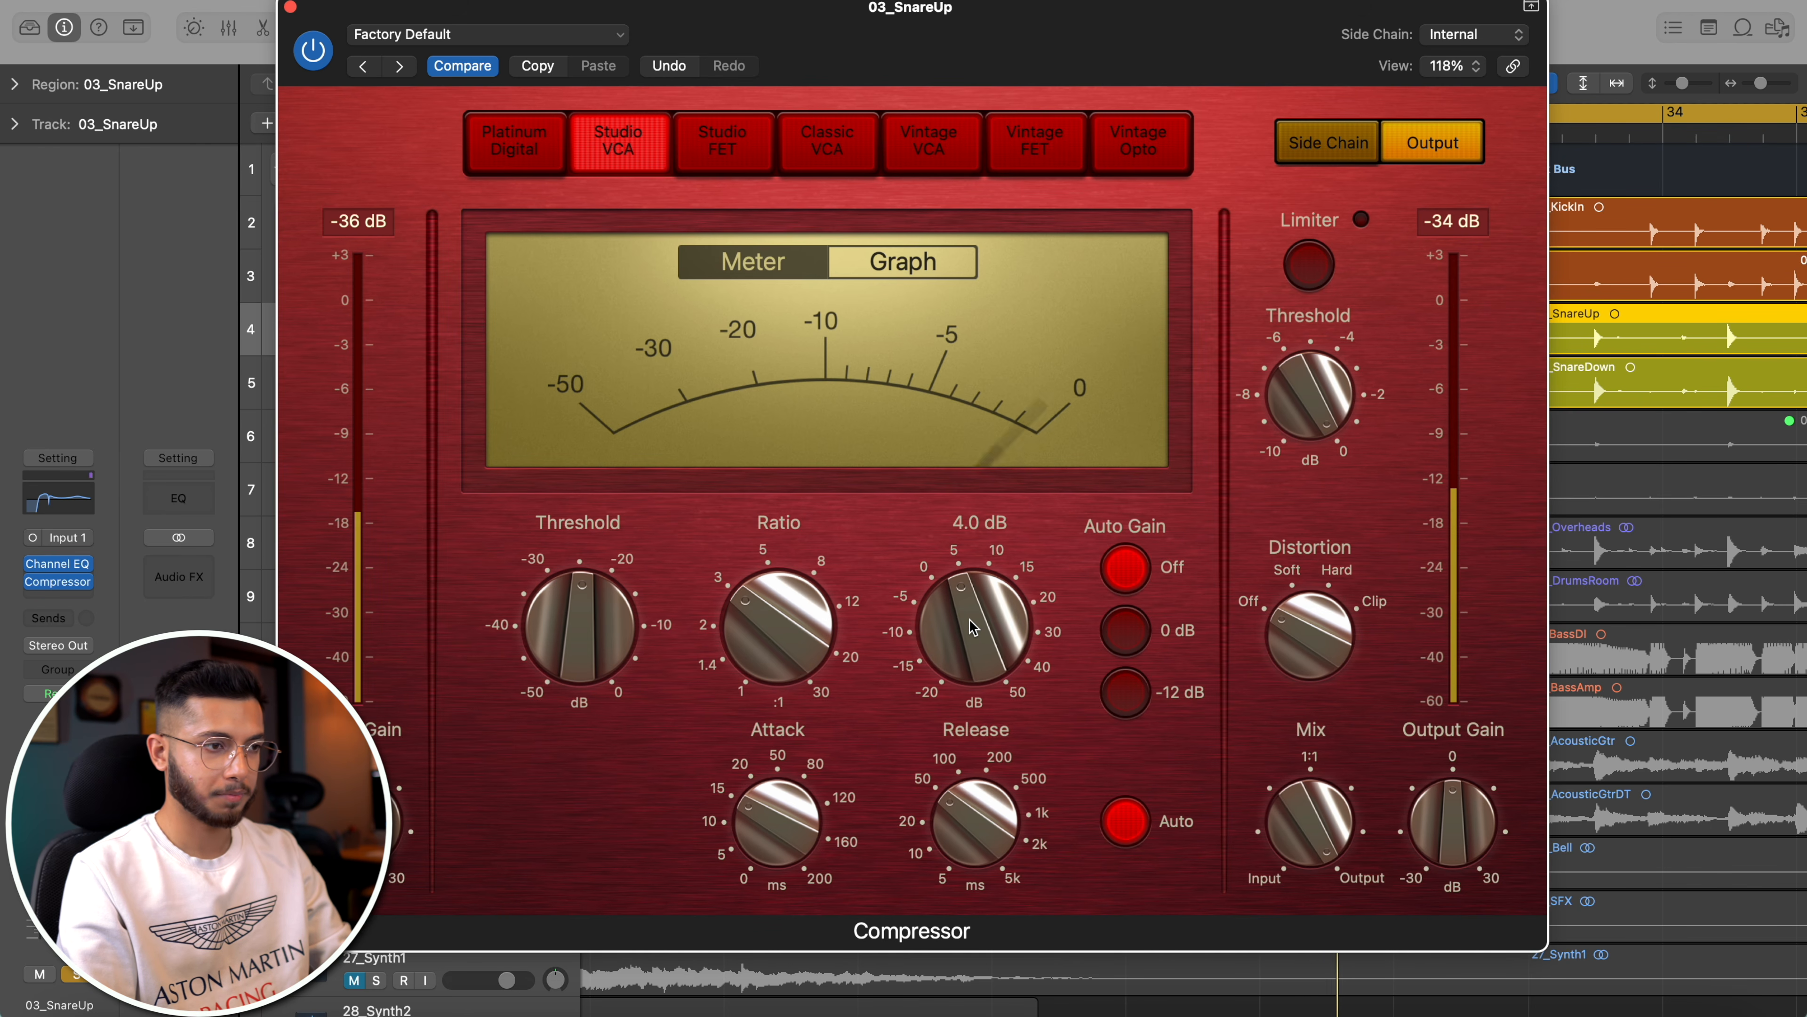
# - Turn off the Compressor's auto release and try an attack of 74 ms with a release of 18 ms on 03_SnareUp
pyautogui.click(1178, 823)
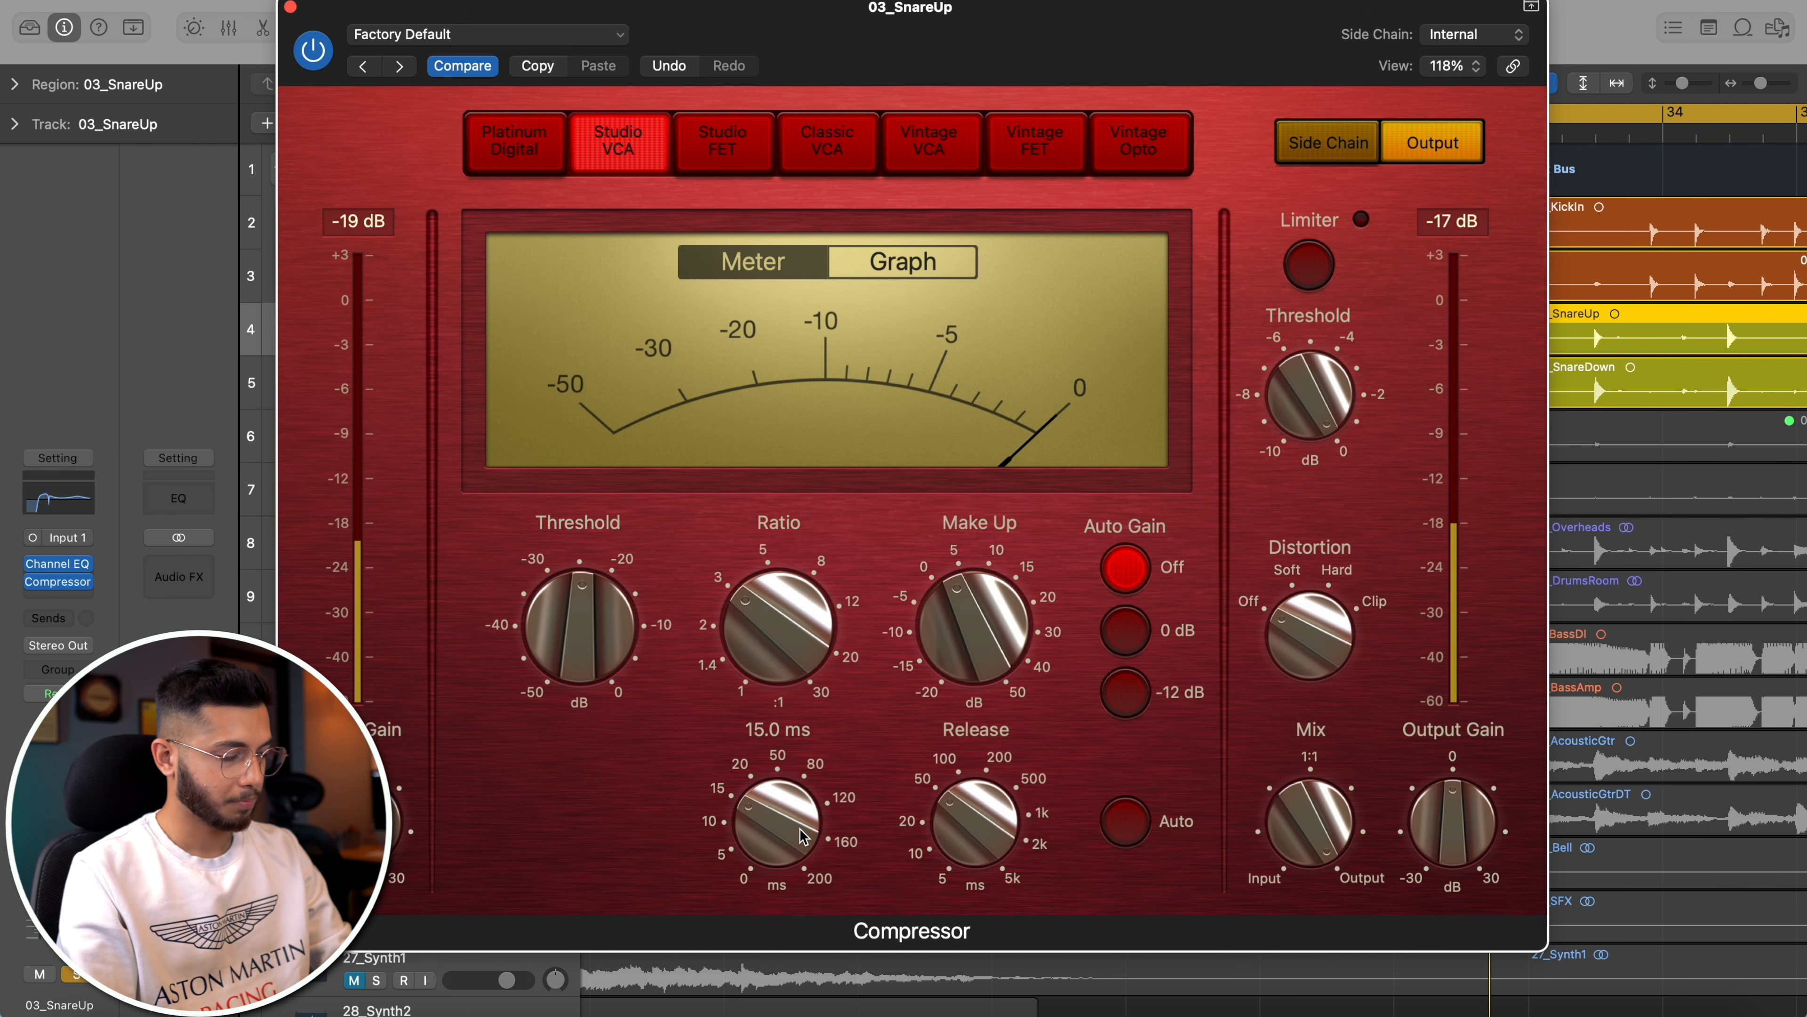
pyautogui.scroll(-3, 802, 834)
pyautogui.scroll(8, 802, 833)
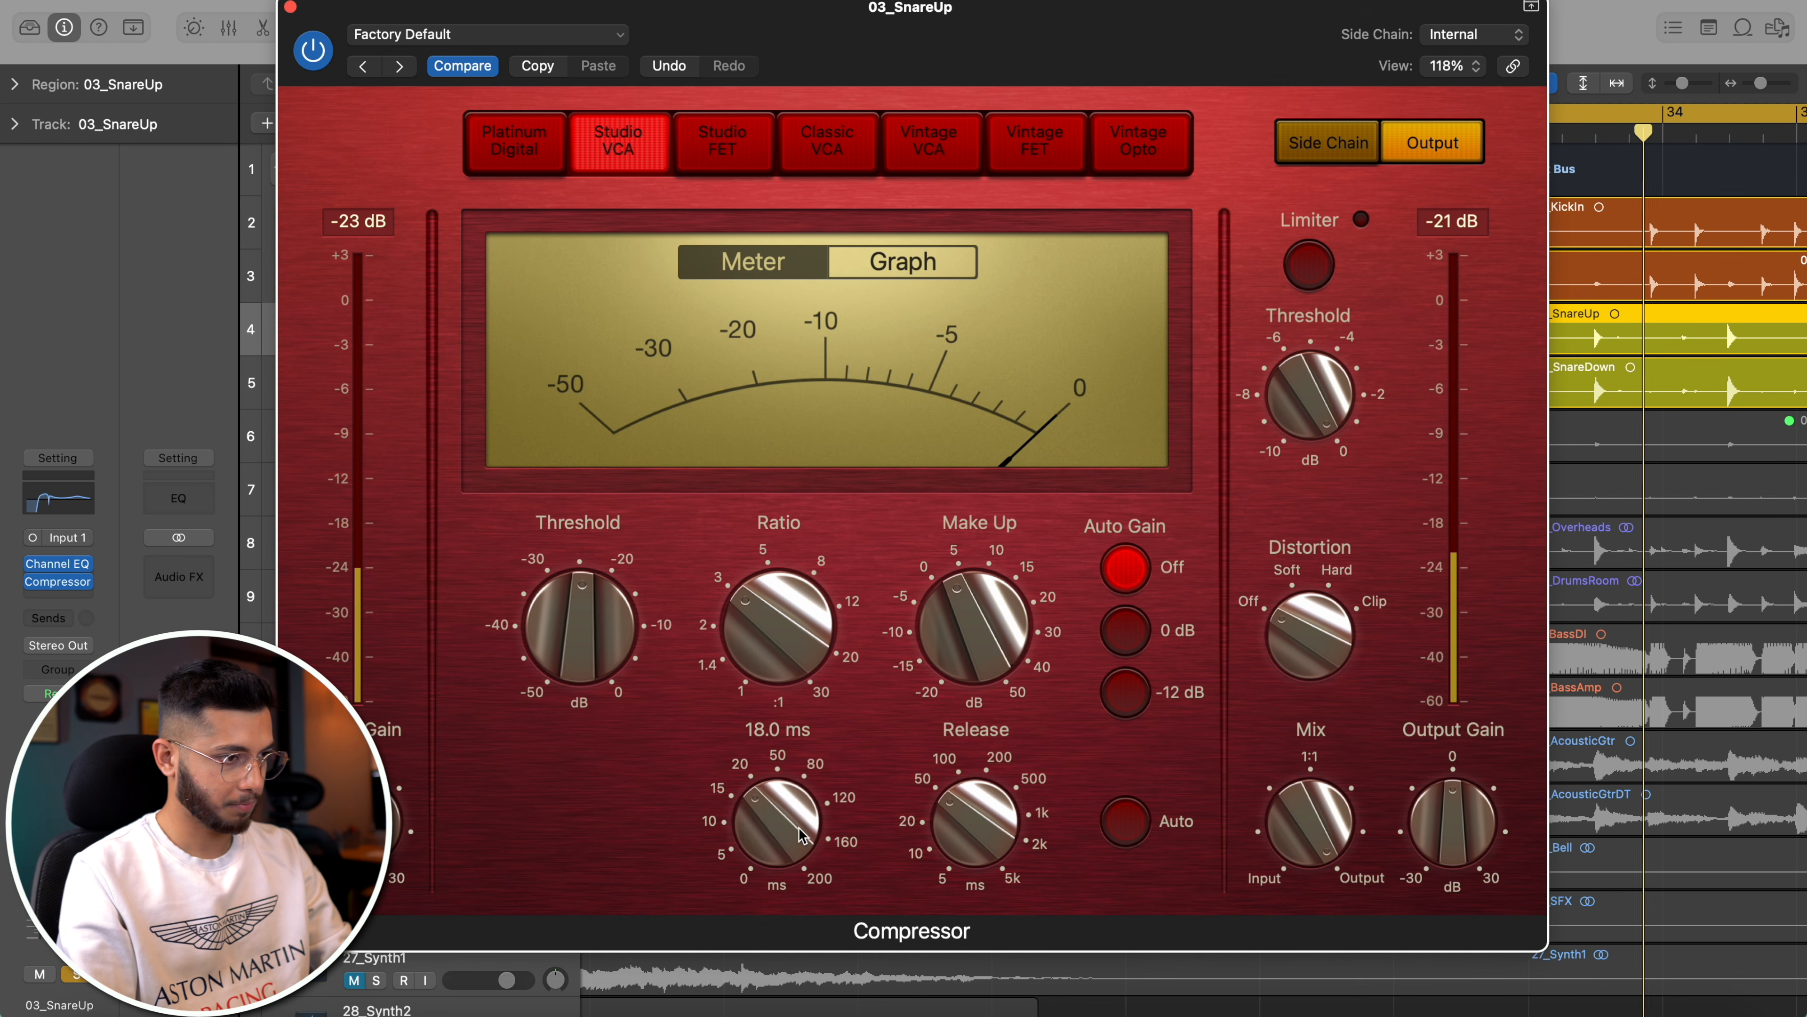
pyautogui.scroll(5, 802, 833)
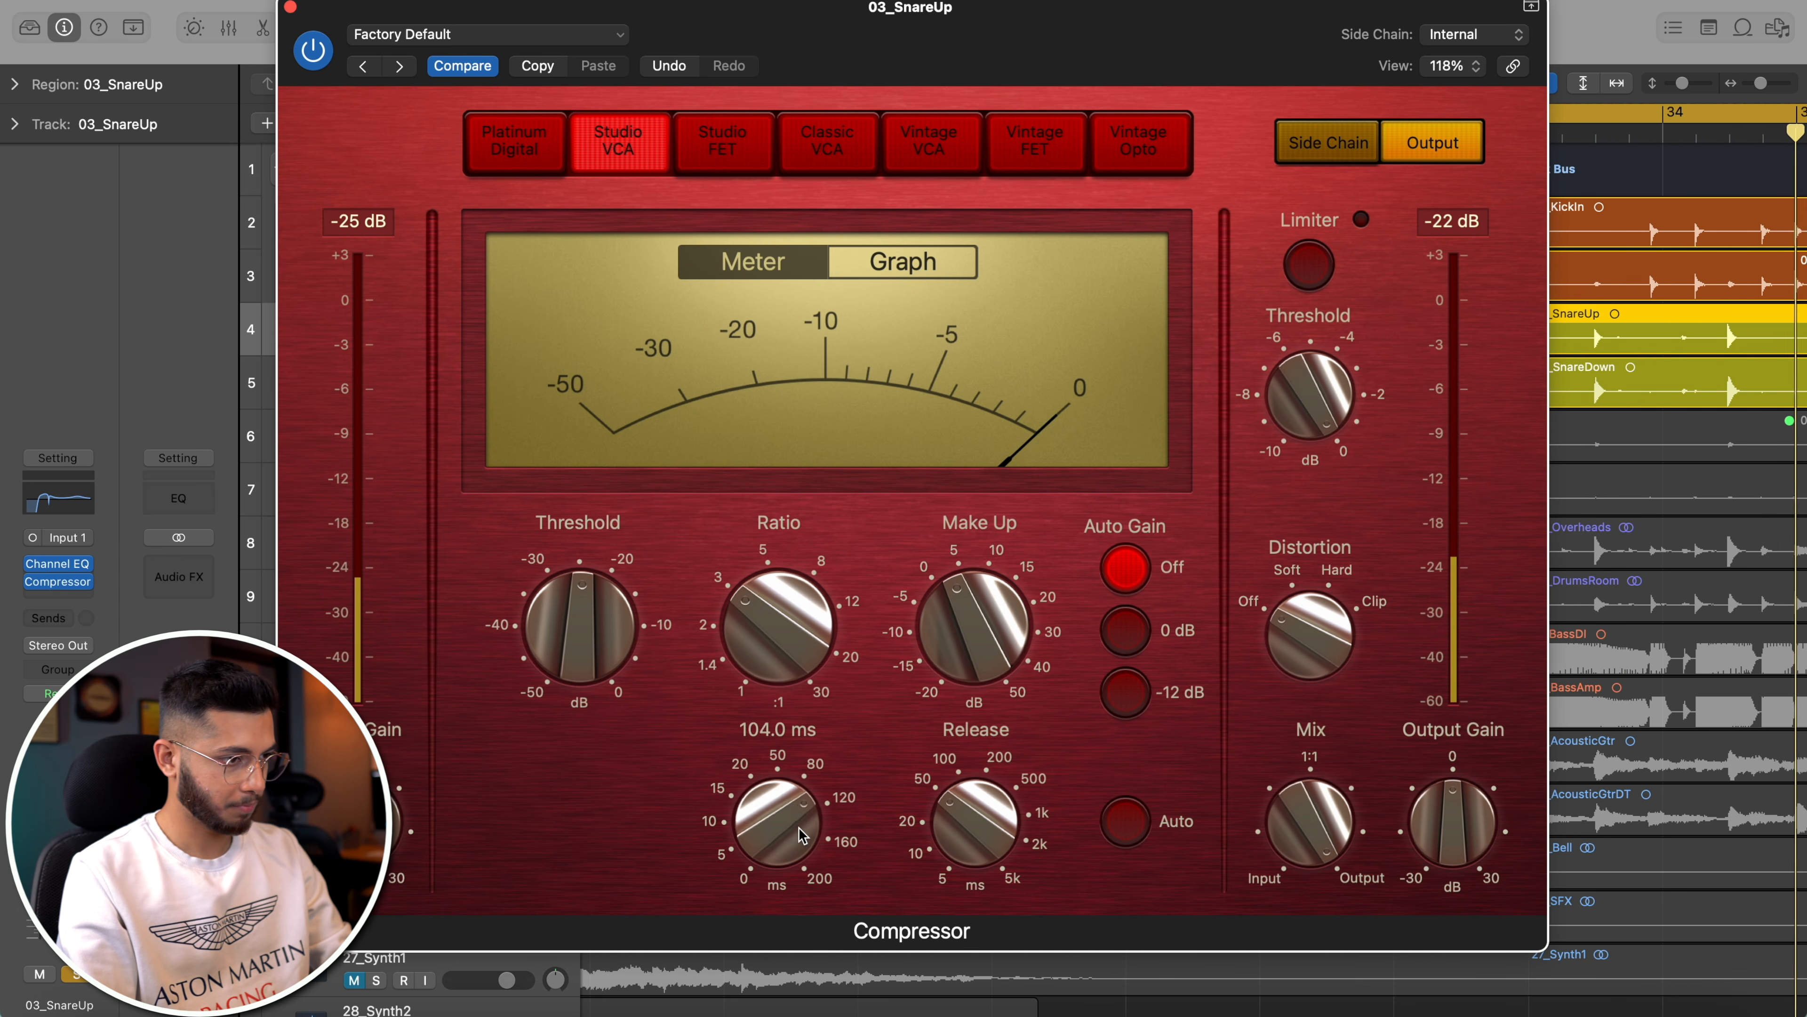
pyautogui.scroll(-5, 803, 833)
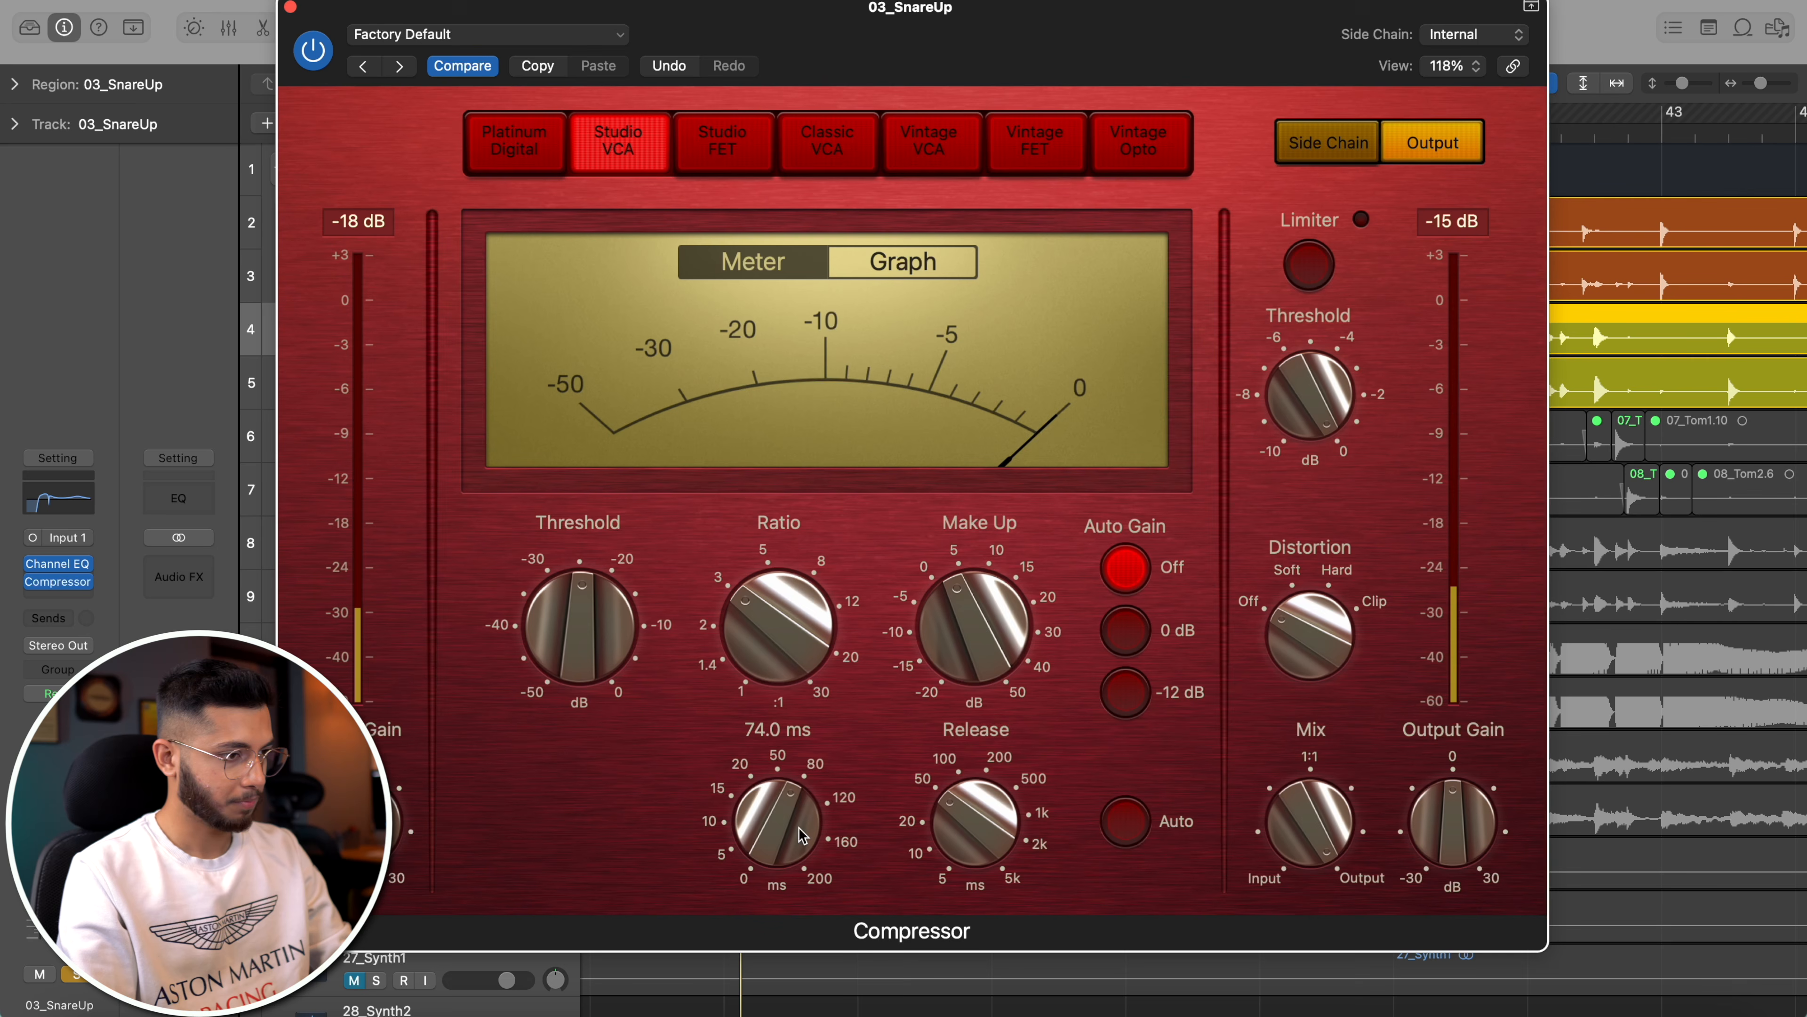
pyautogui.scroll(2, 974, 819)
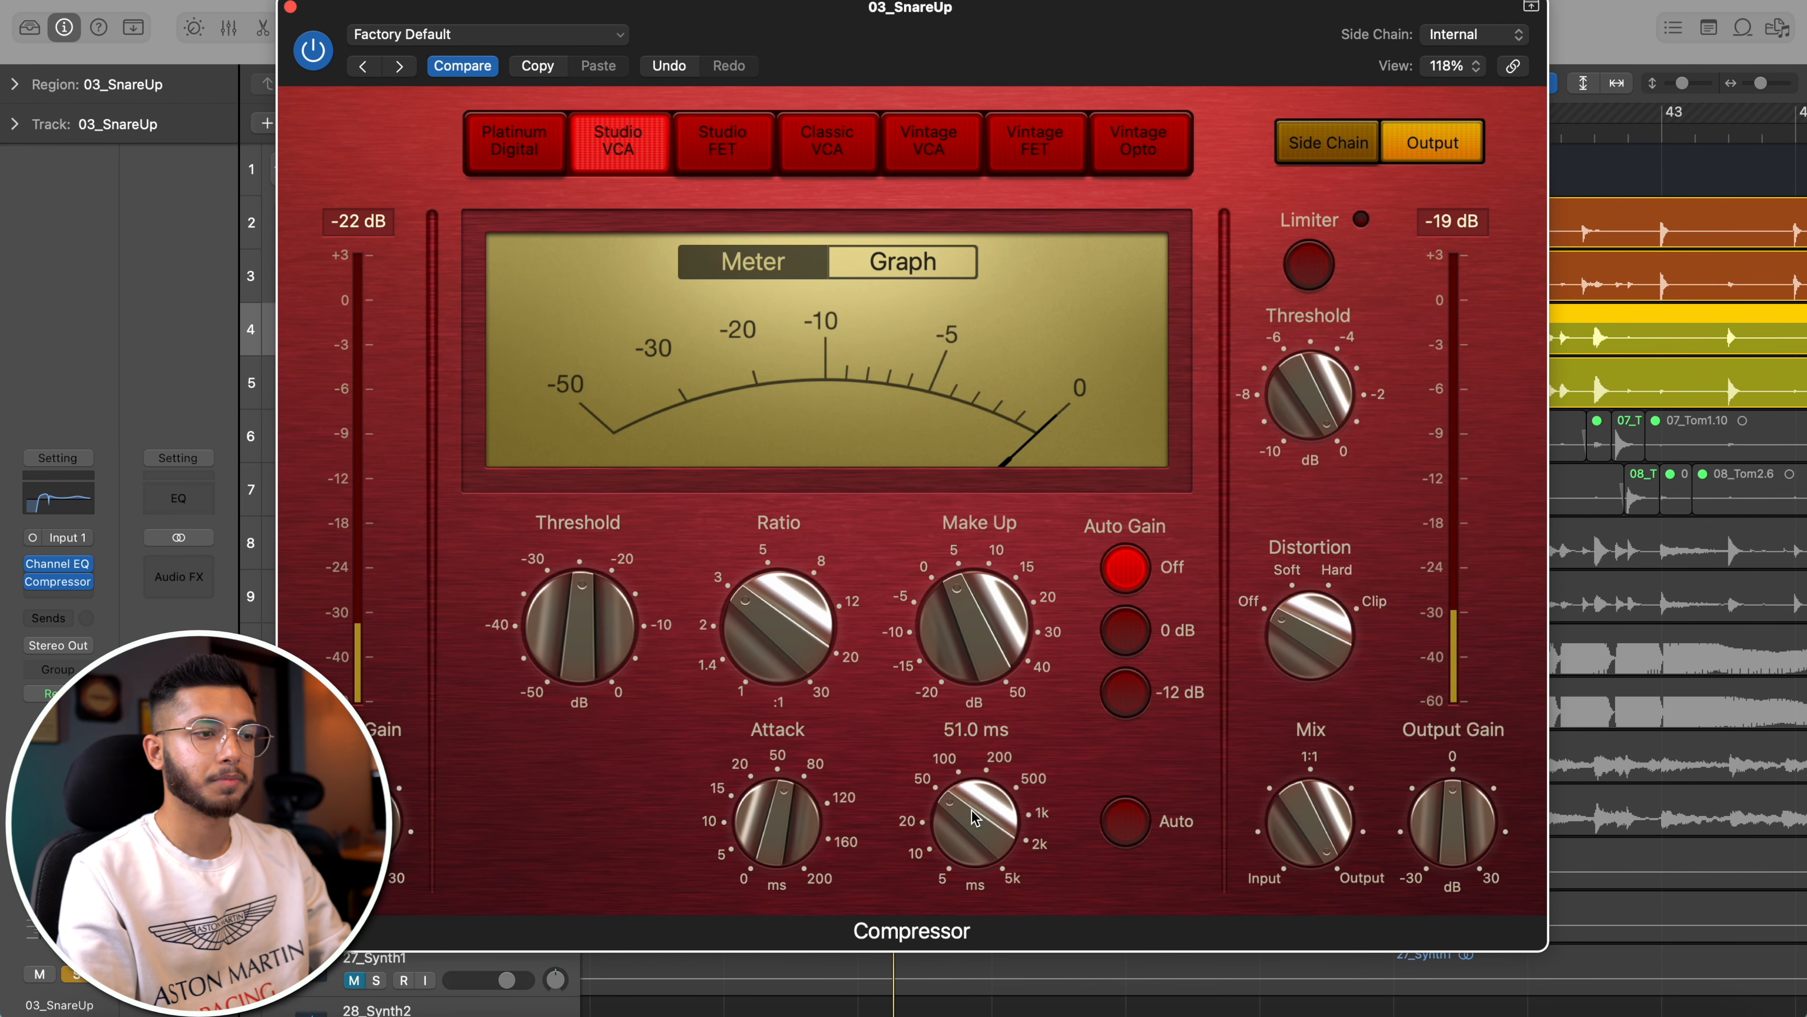
pyautogui.scroll(-5, 973, 818)
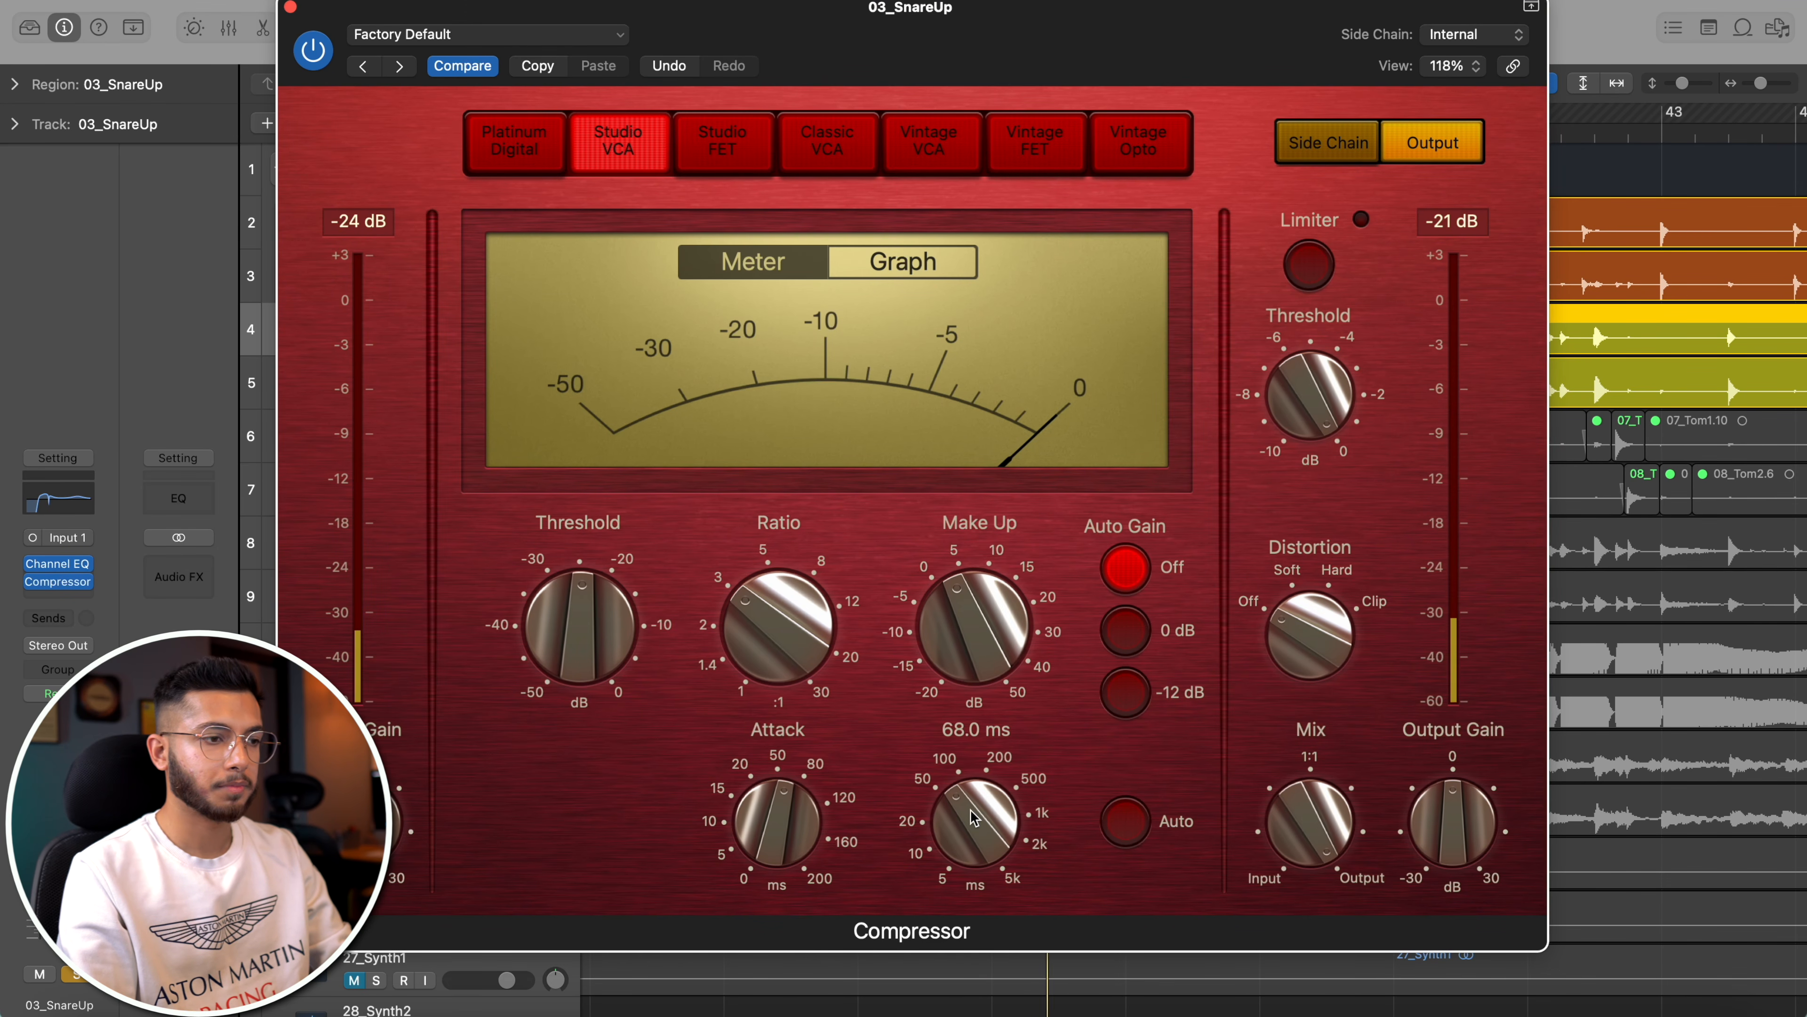
pyautogui.scroll(-1, 974, 818)
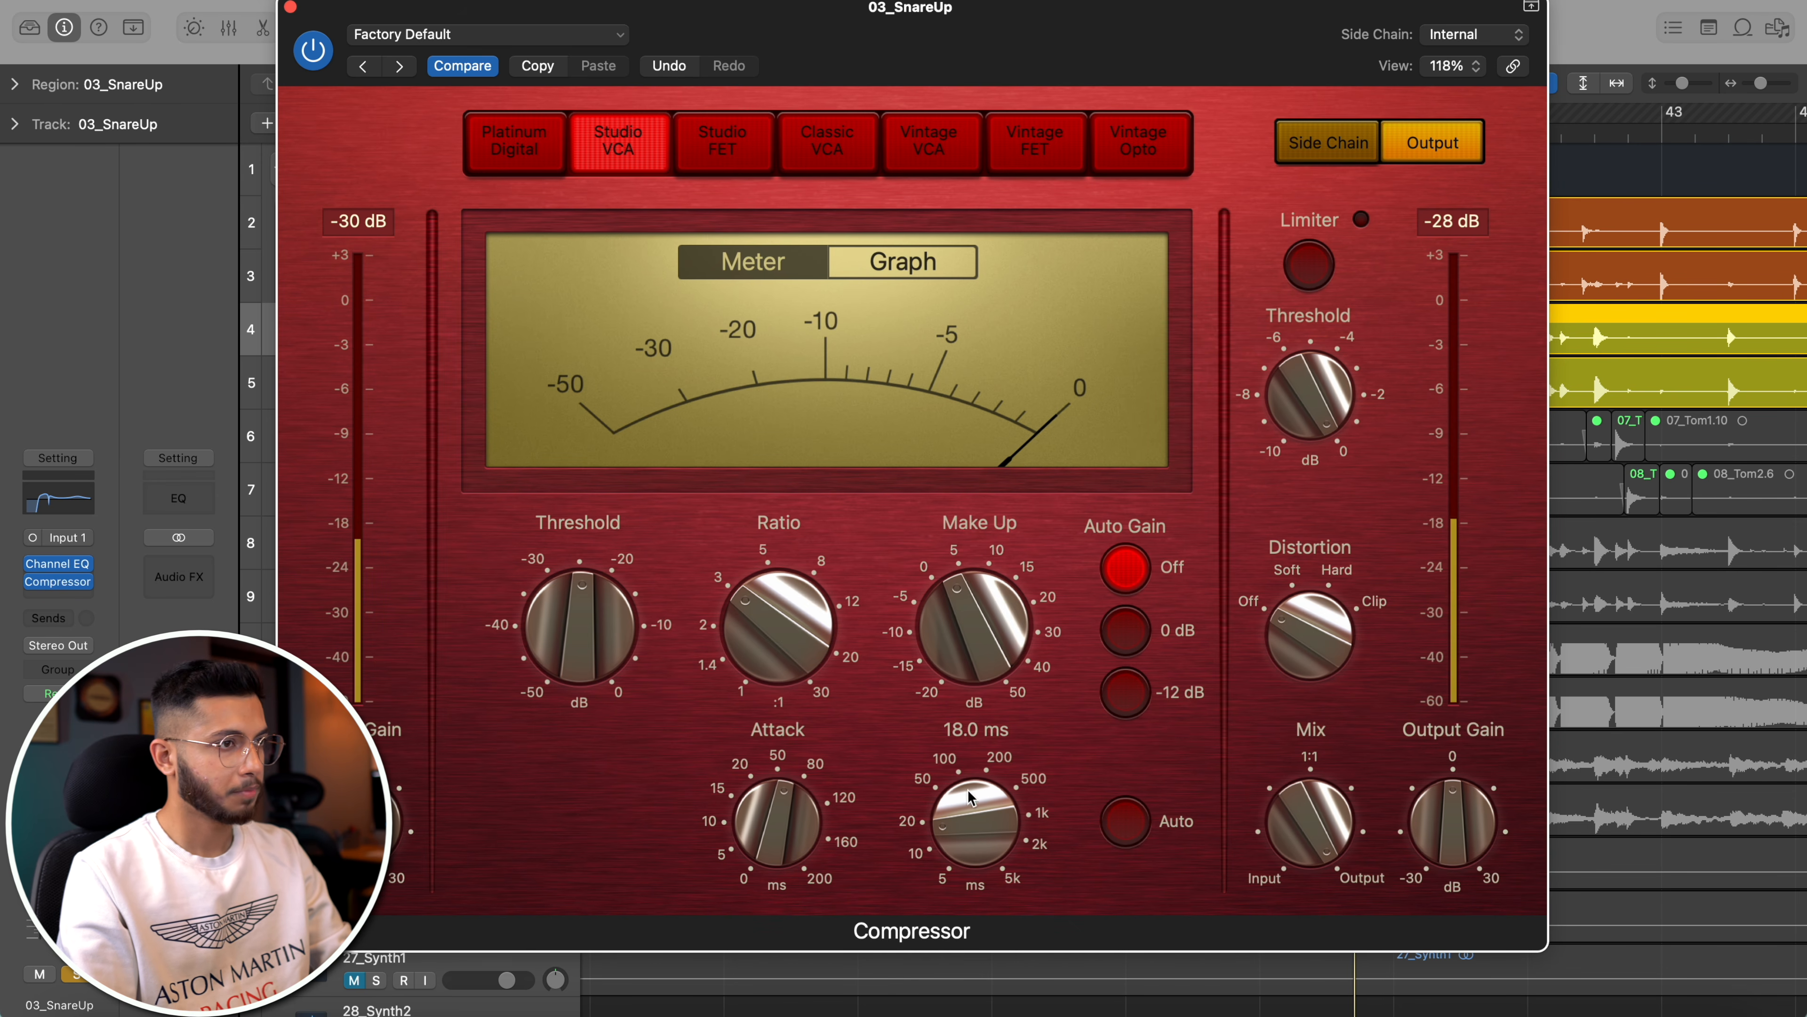
# - Switch the 03_SnareUp Compressor to Classic VCA with a ratio of about 4:1 and 2.5 dB make-up gain, and compare it with bypass
pyautogui.click(854, 149)
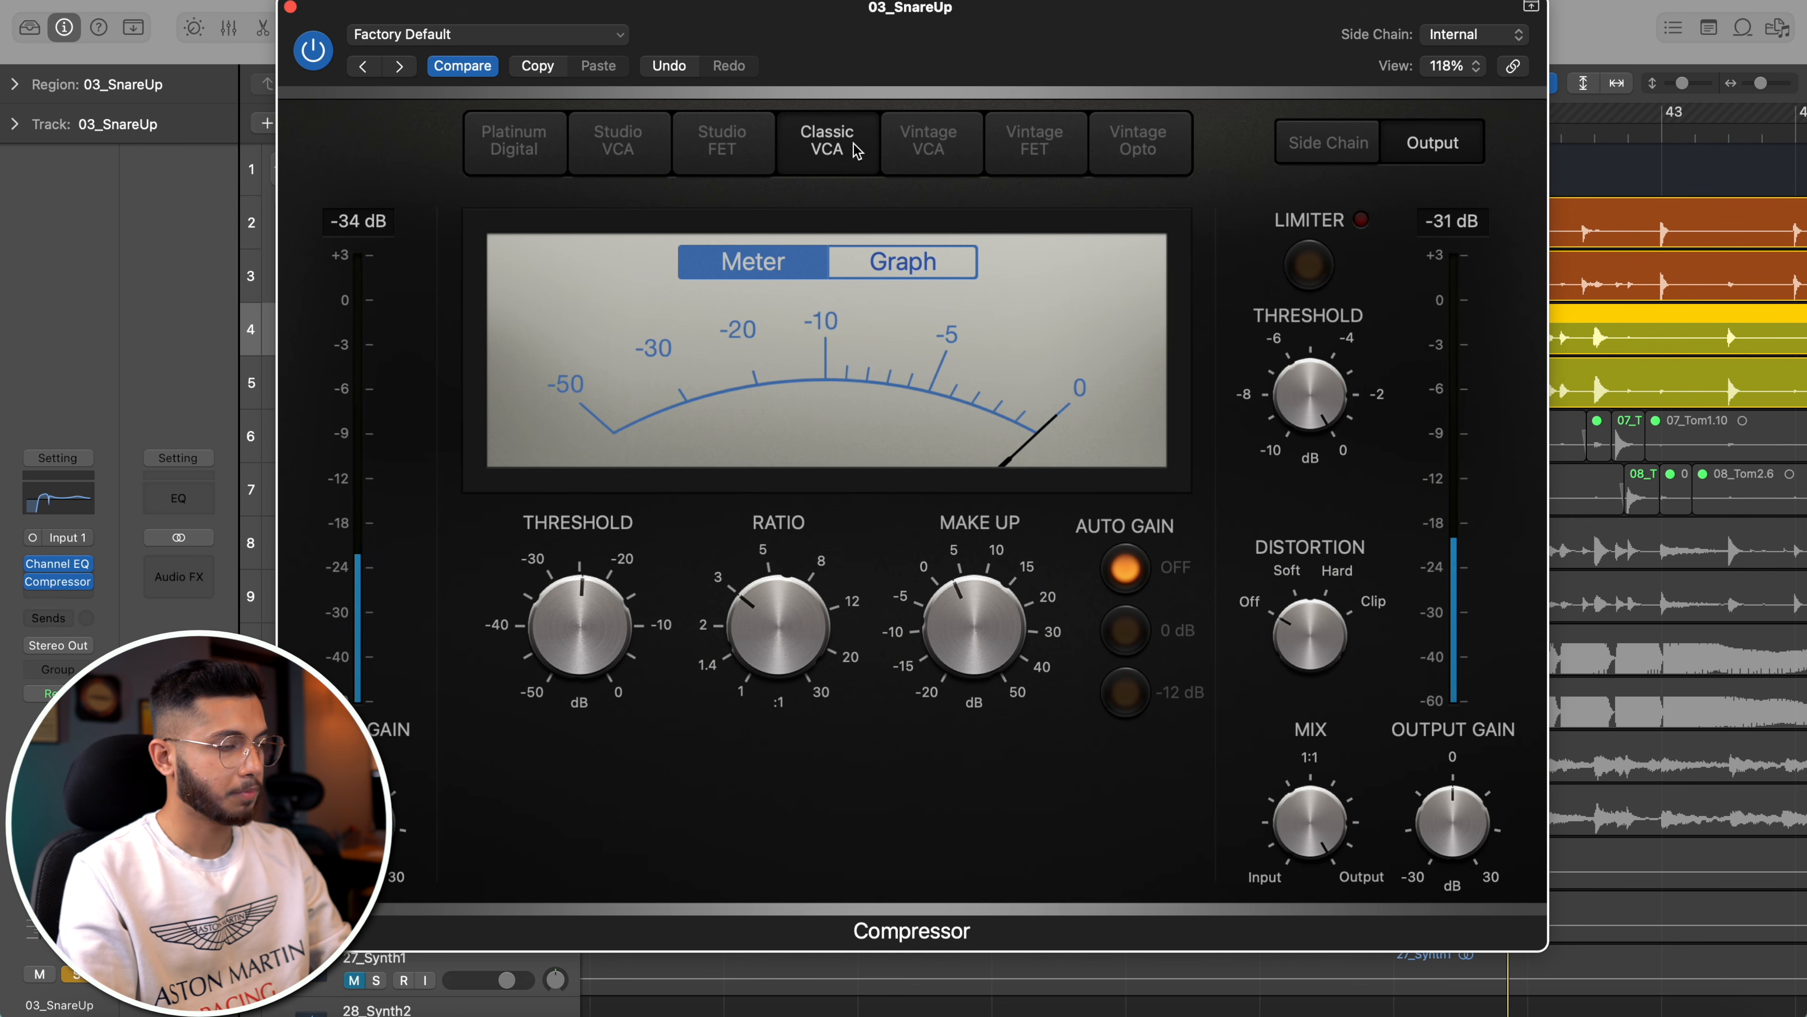
pyautogui.moveTo(794, 624); pyautogui.dragTo(793, 617)
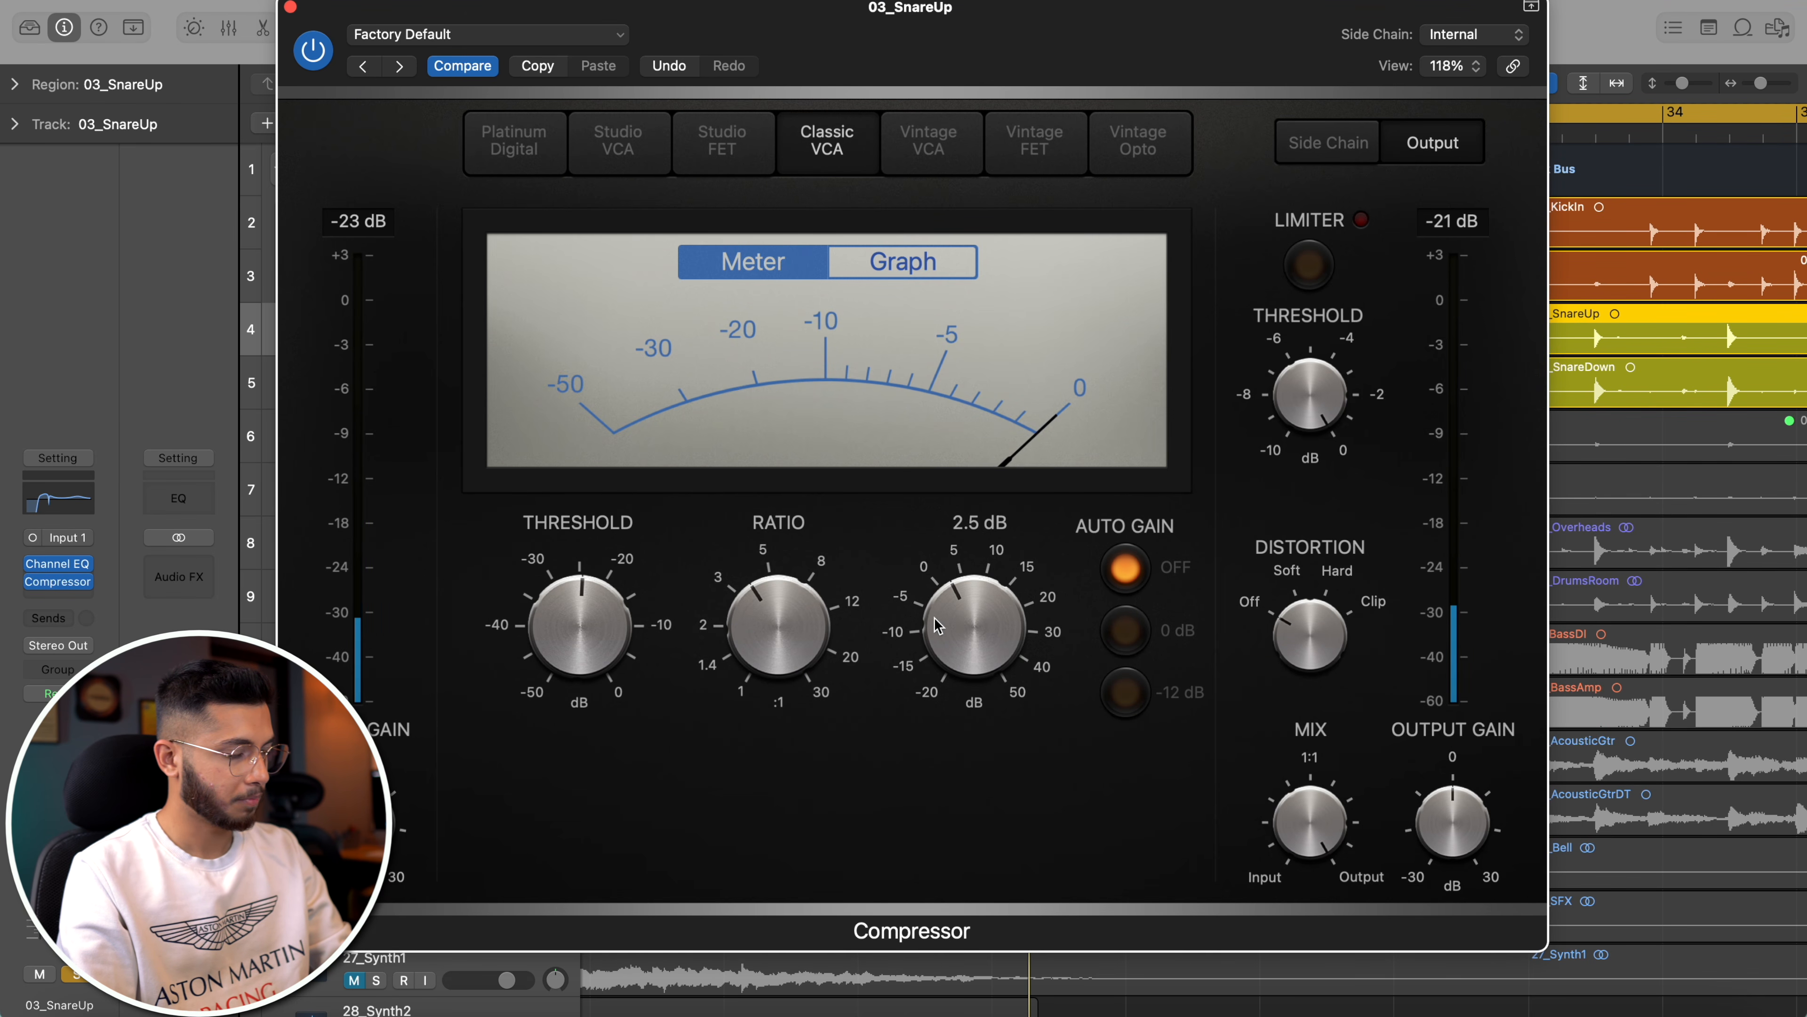
pyautogui.moveTo(609, 617)
pyautogui.click(313, 58)
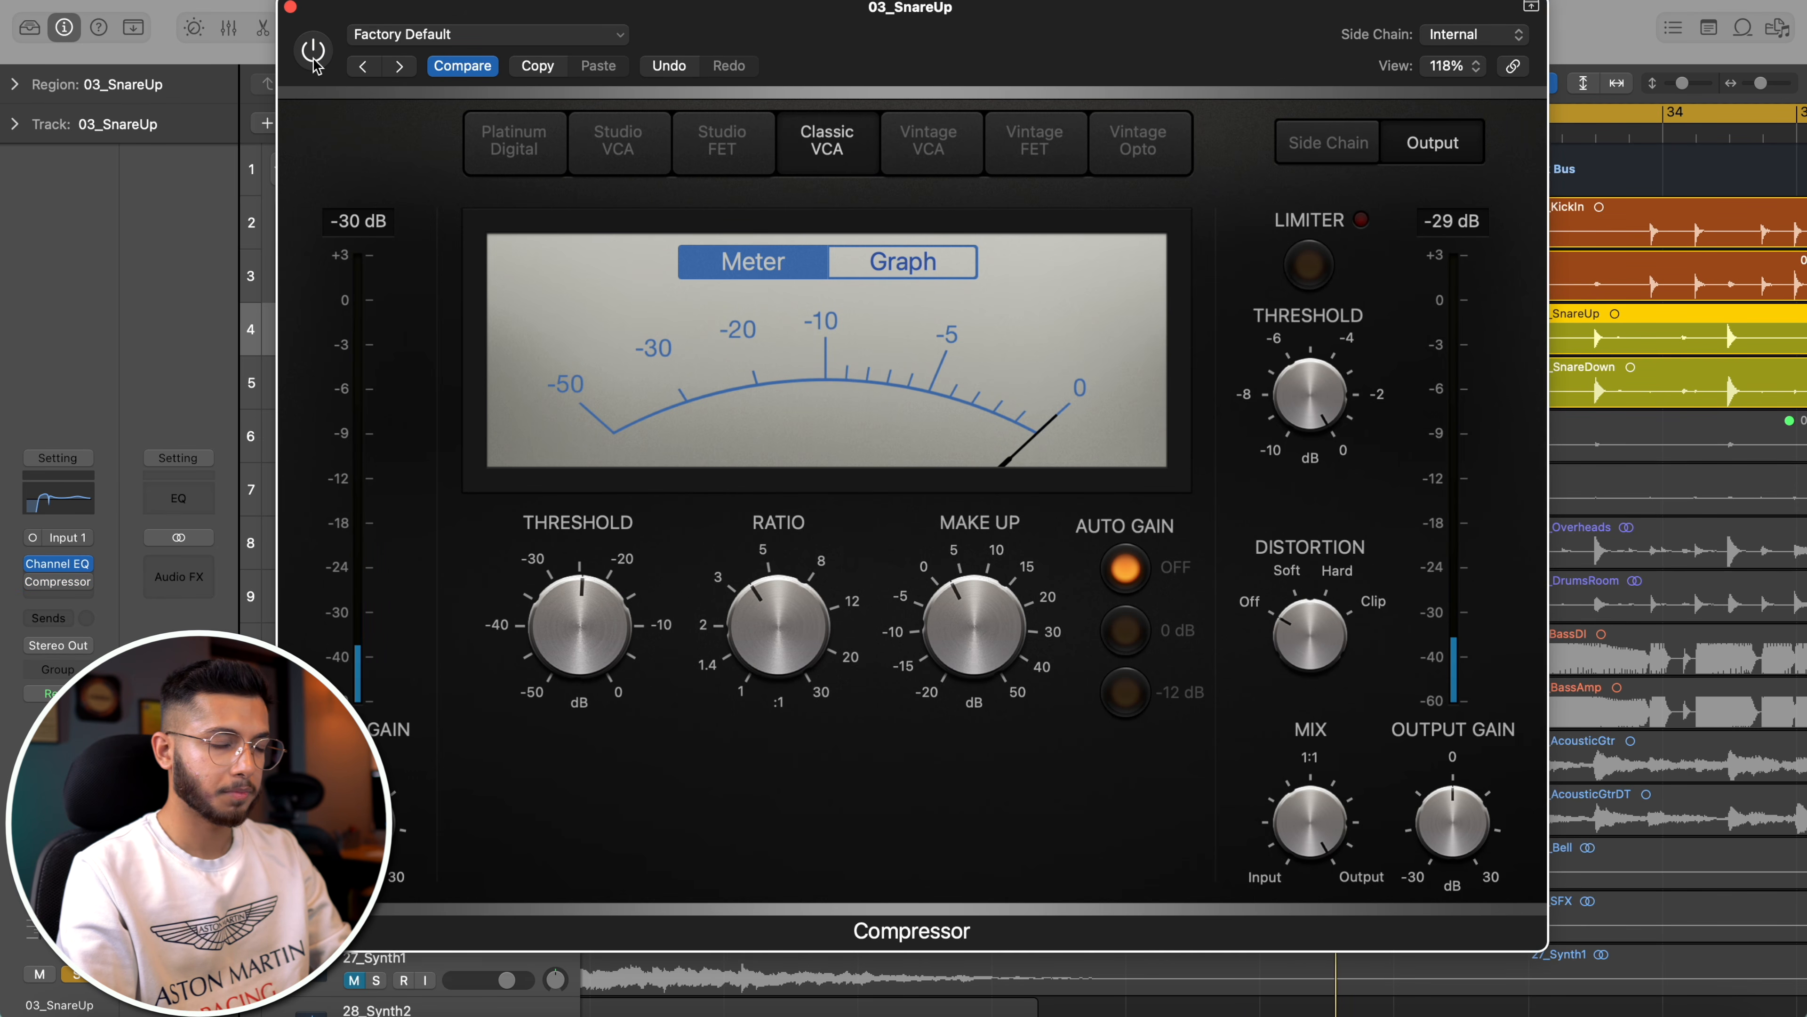
pyautogui.click(314, 57)
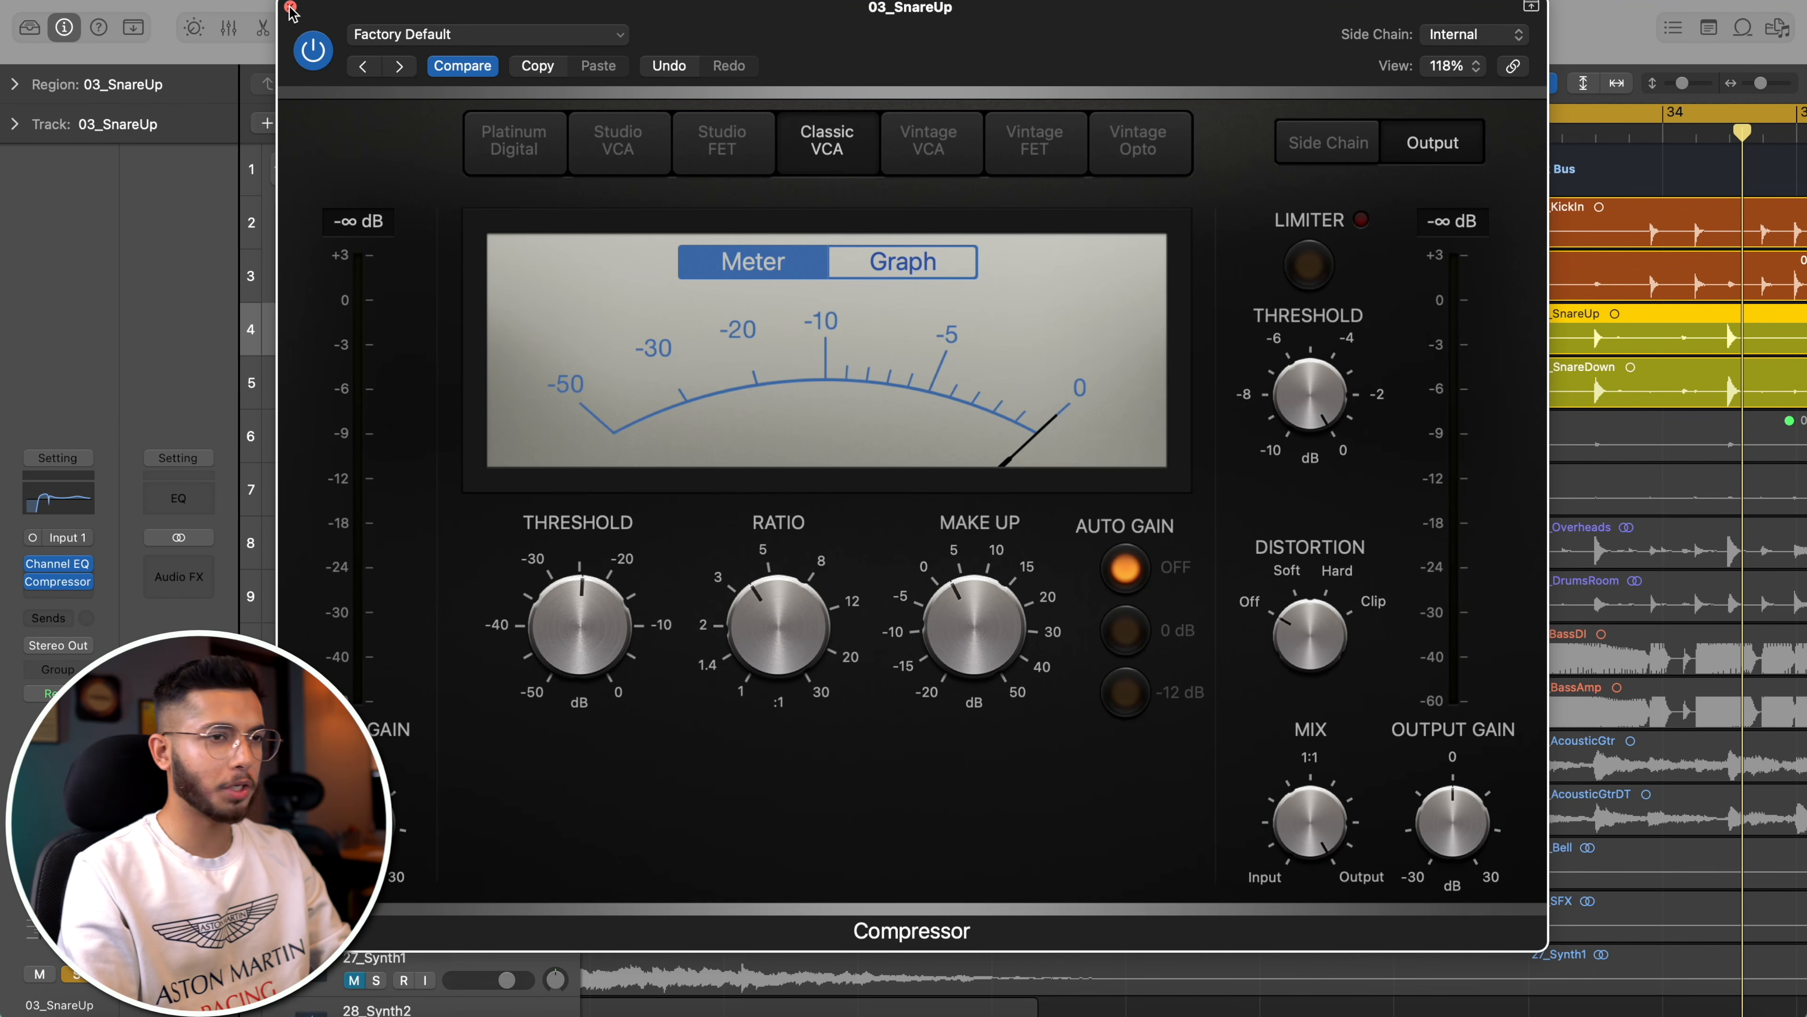
pyautogui.click(290, 7)
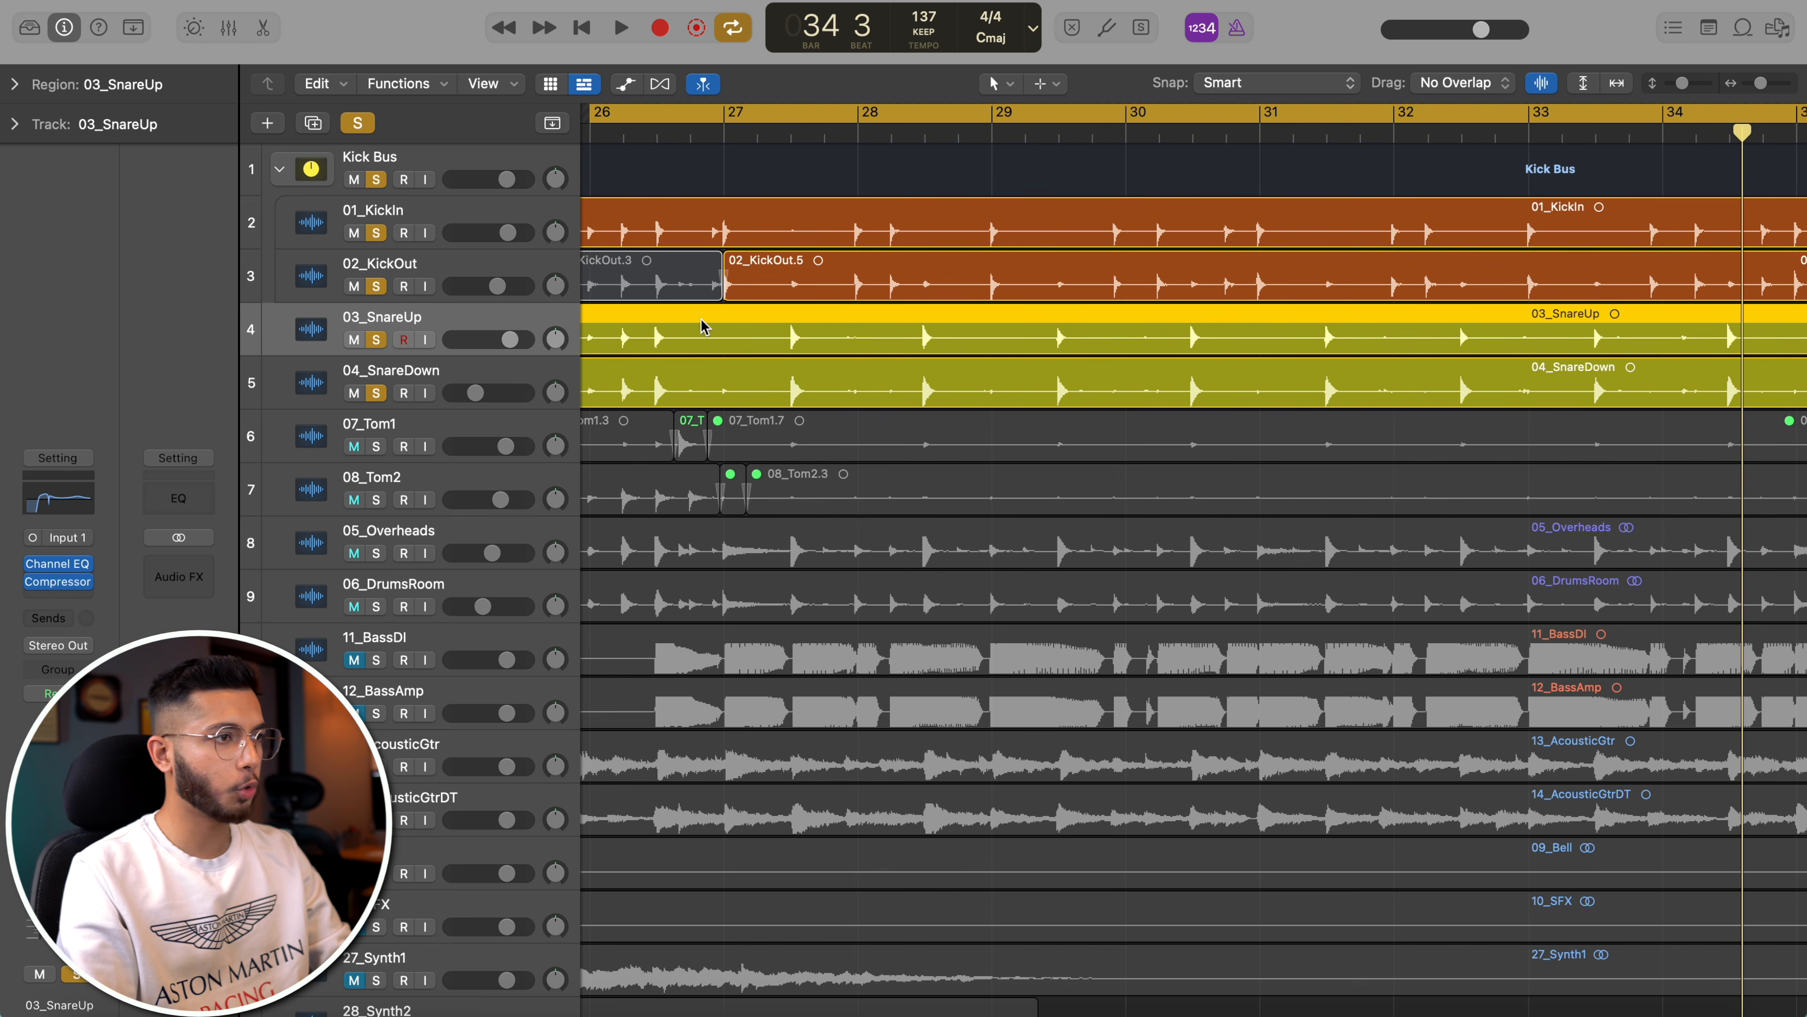
# - Clear all track solos and place the playhead at the tom fill around bar 26
pyautogui.click(705, 154)
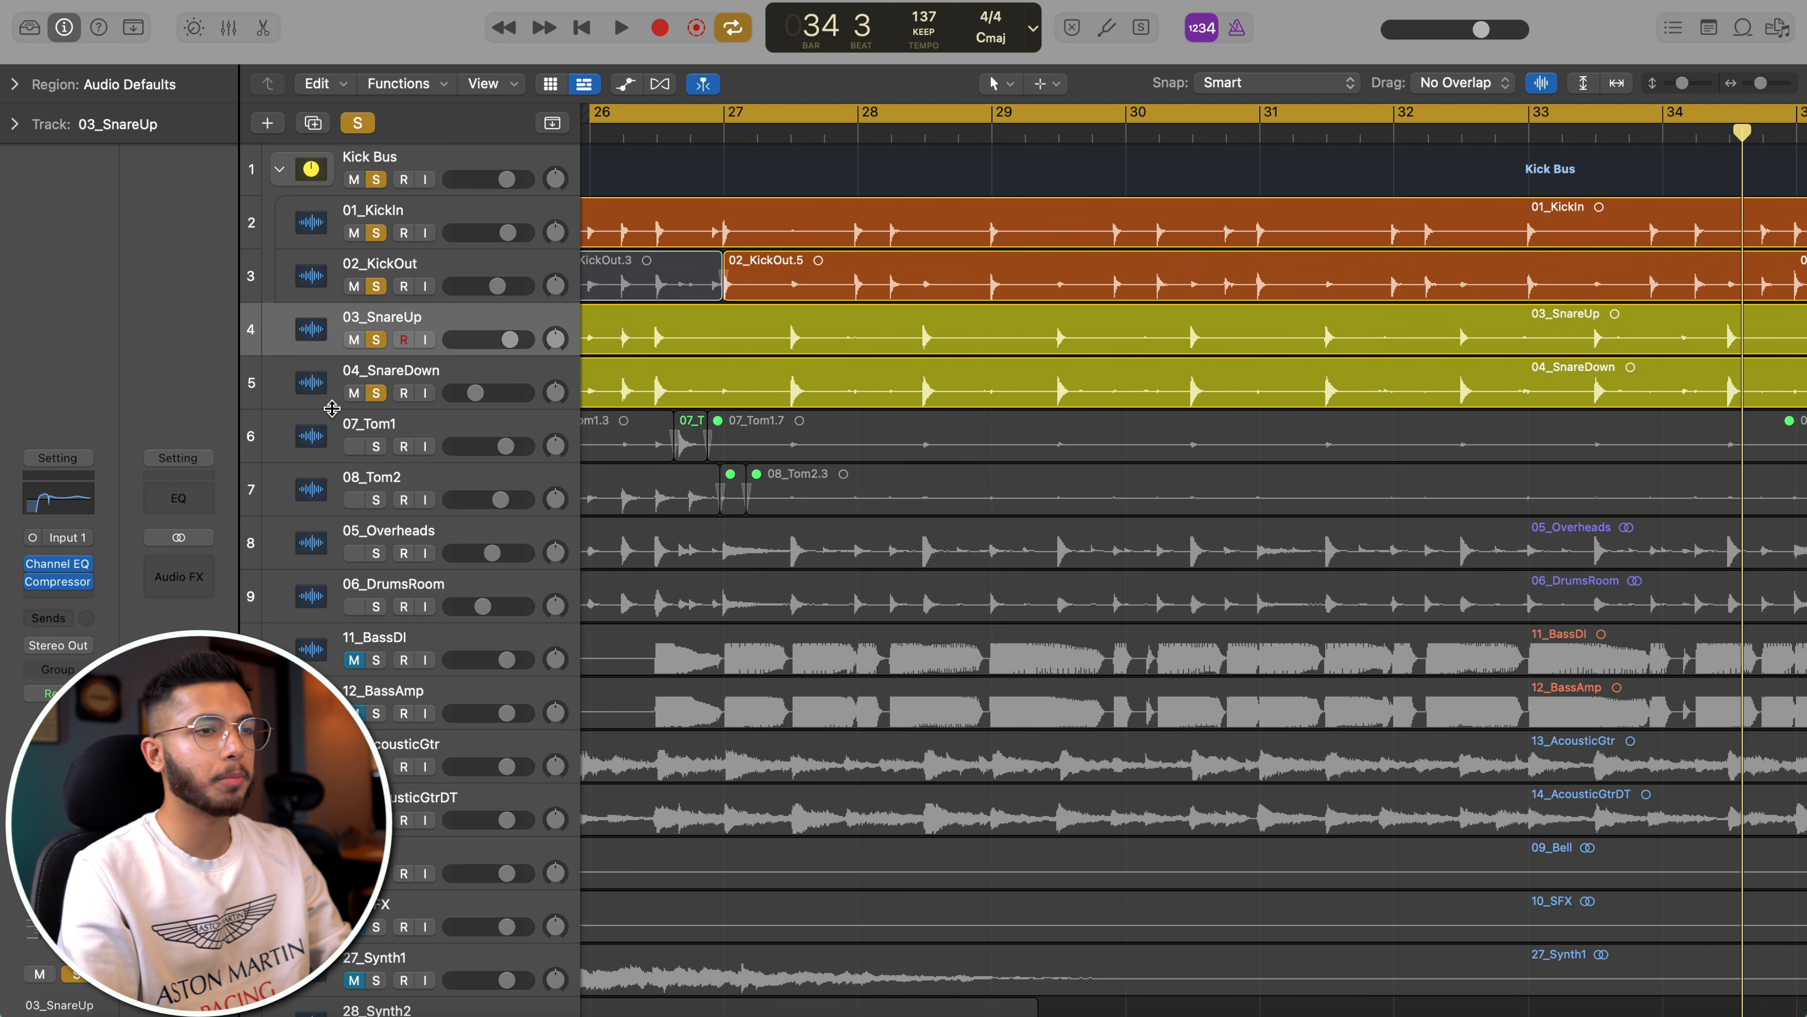
pyautogui.click(359, 124)
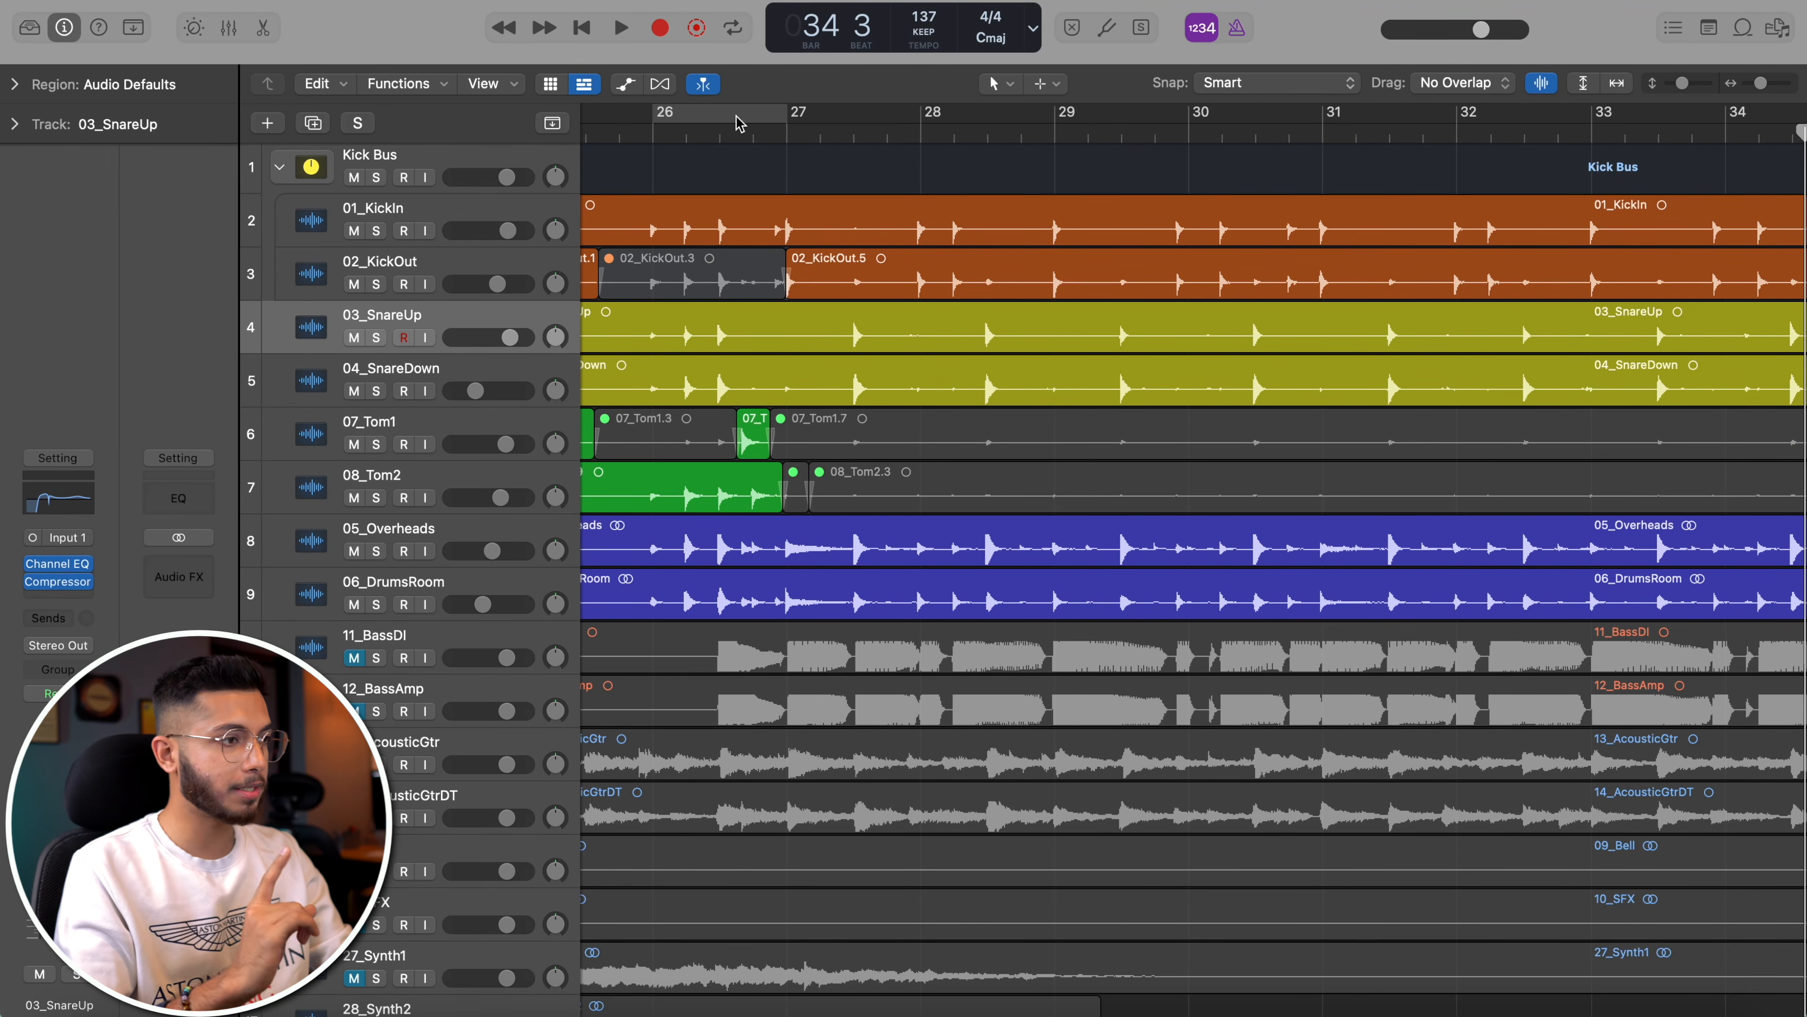
pyautogui.click(376, 552)
pyautogui.click(645, 135)
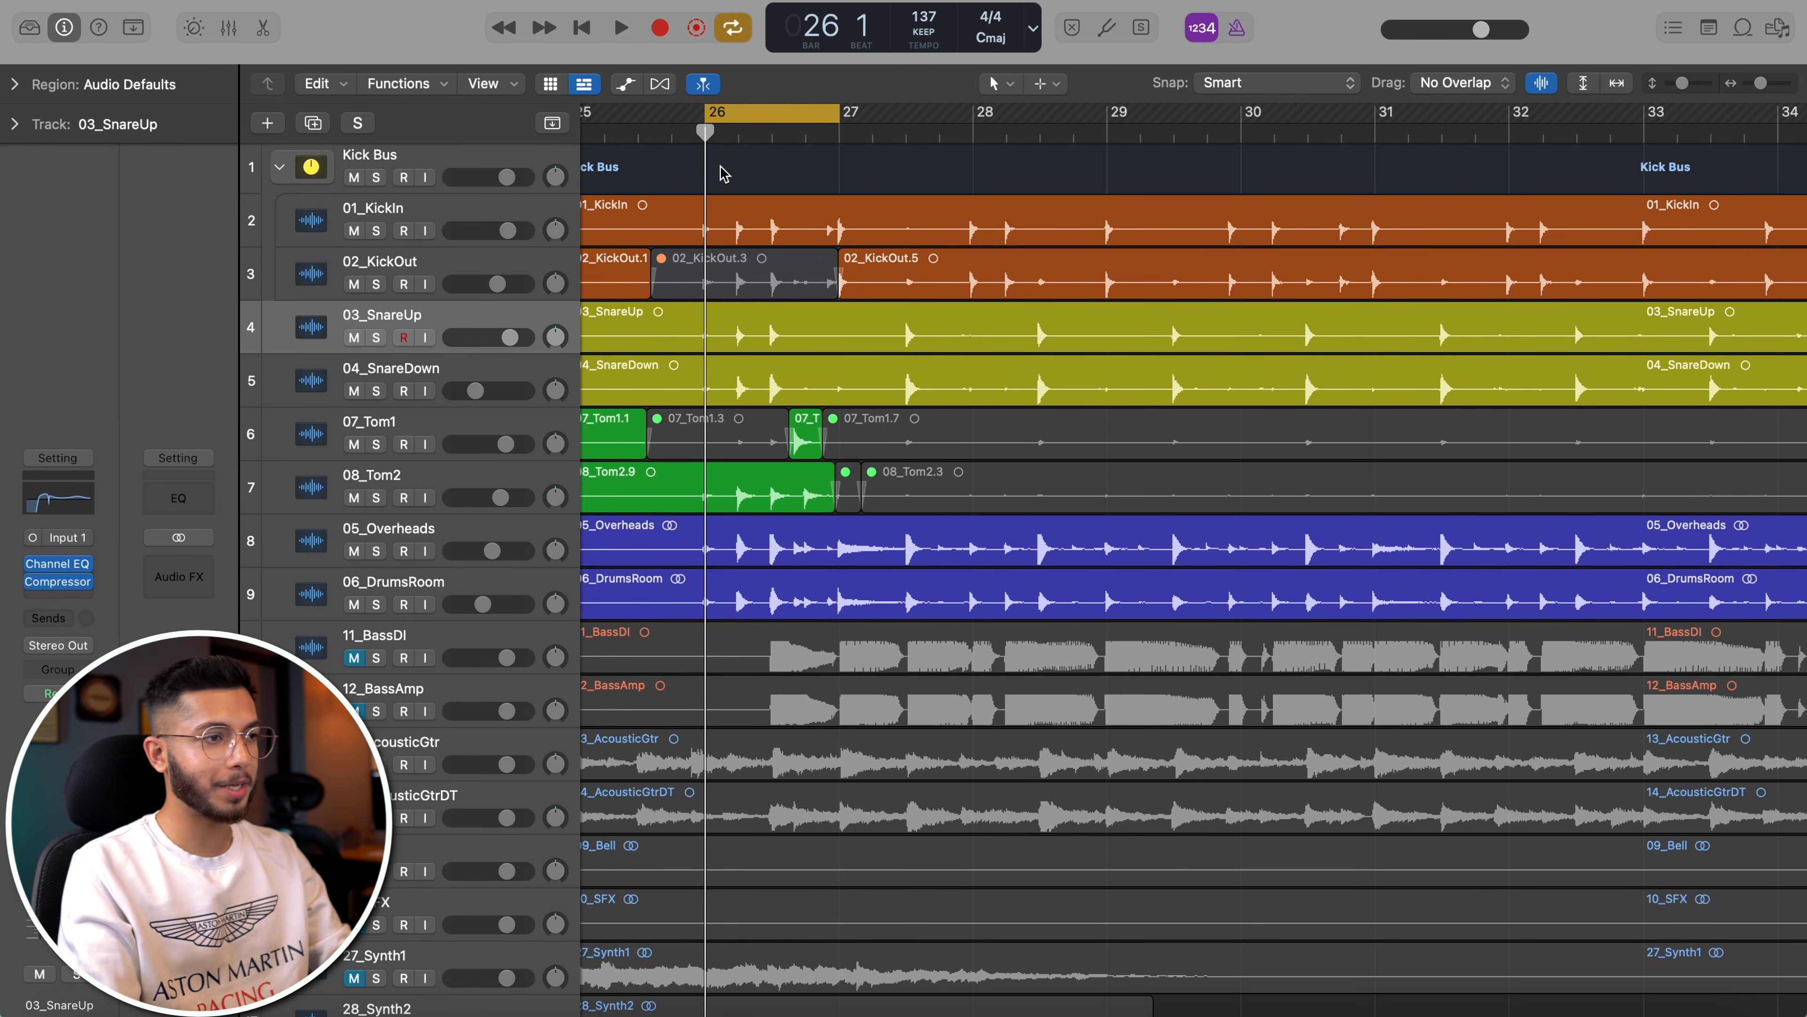
# - Pan 08_Tom2 partway left and 07_Tom1 slightly less to the right while playing back the tom fill
pyautogui.moveTo(555, 497); pyautogui.dragTo(555, 499)
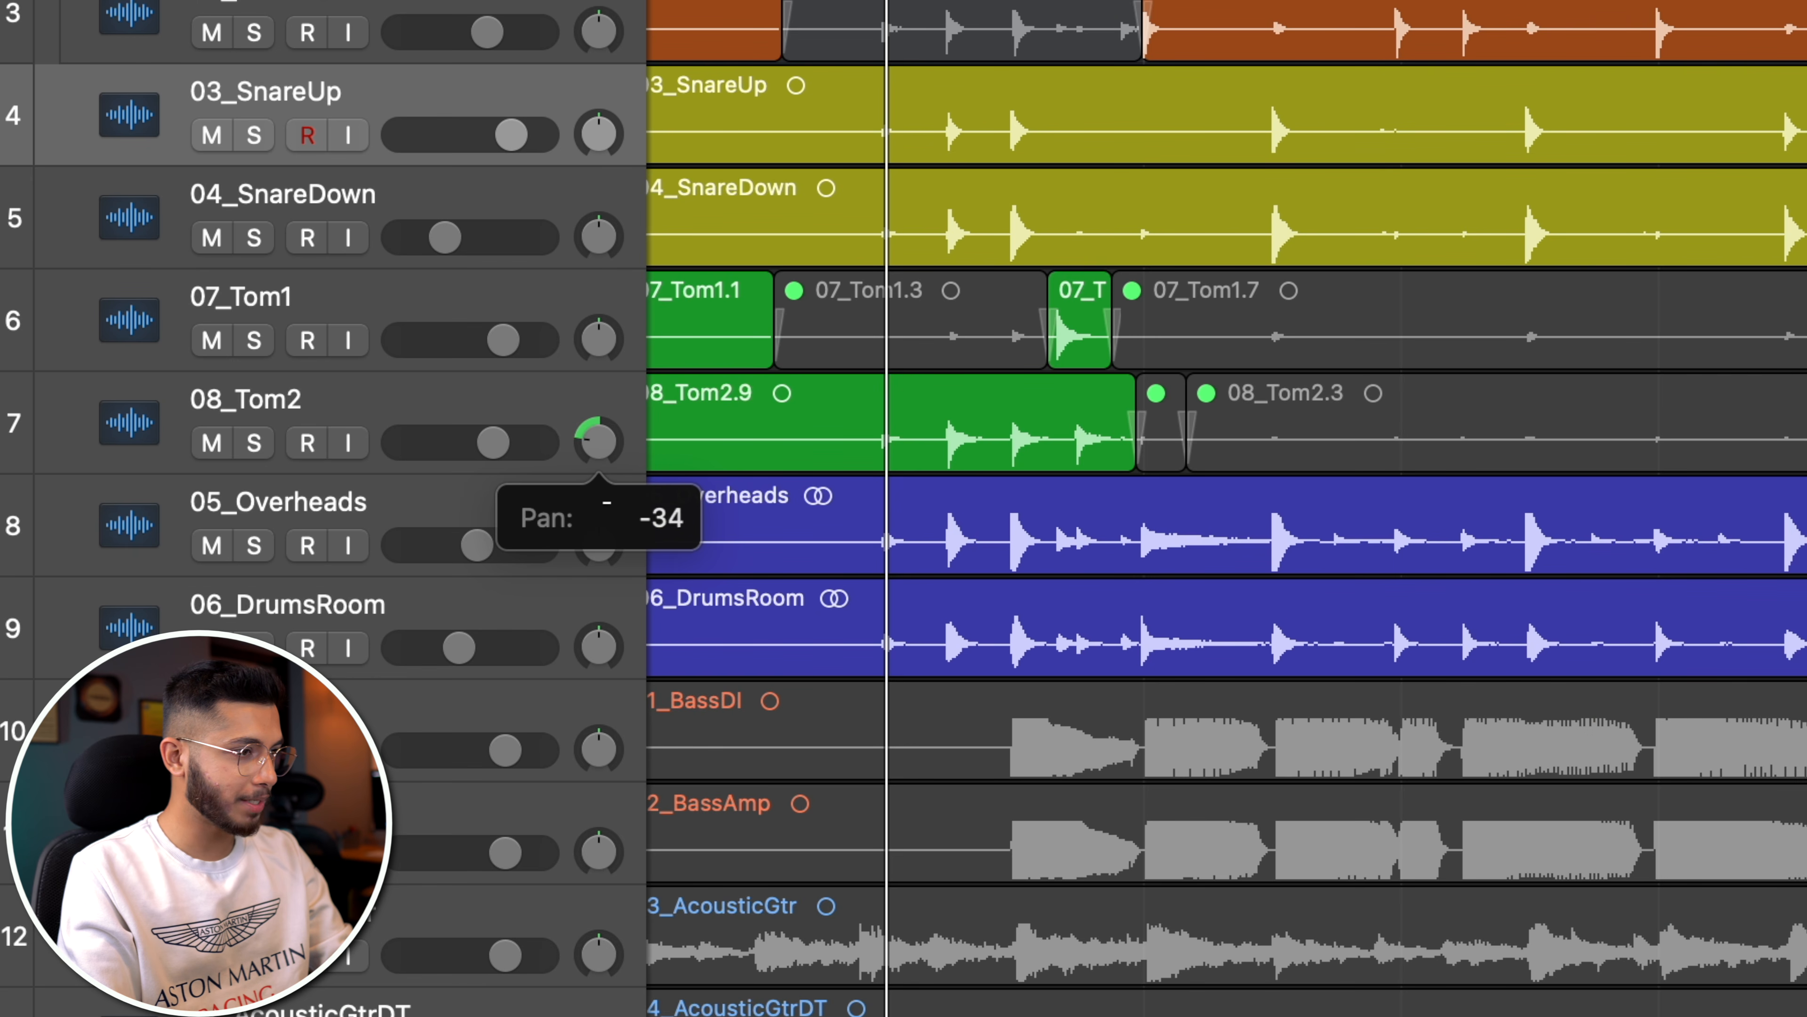
pyautogui.moveTo(598, 440)
pyautogui.mouseDown()
pyautogui.moveTo(607, 506)
pyautogui.moveTo(598, 476)
pyautogui.mouseUp()
pyautogui.moveTo(598, 339); pyautogui.dragTo(598, 322)
pyautogui.press('space')
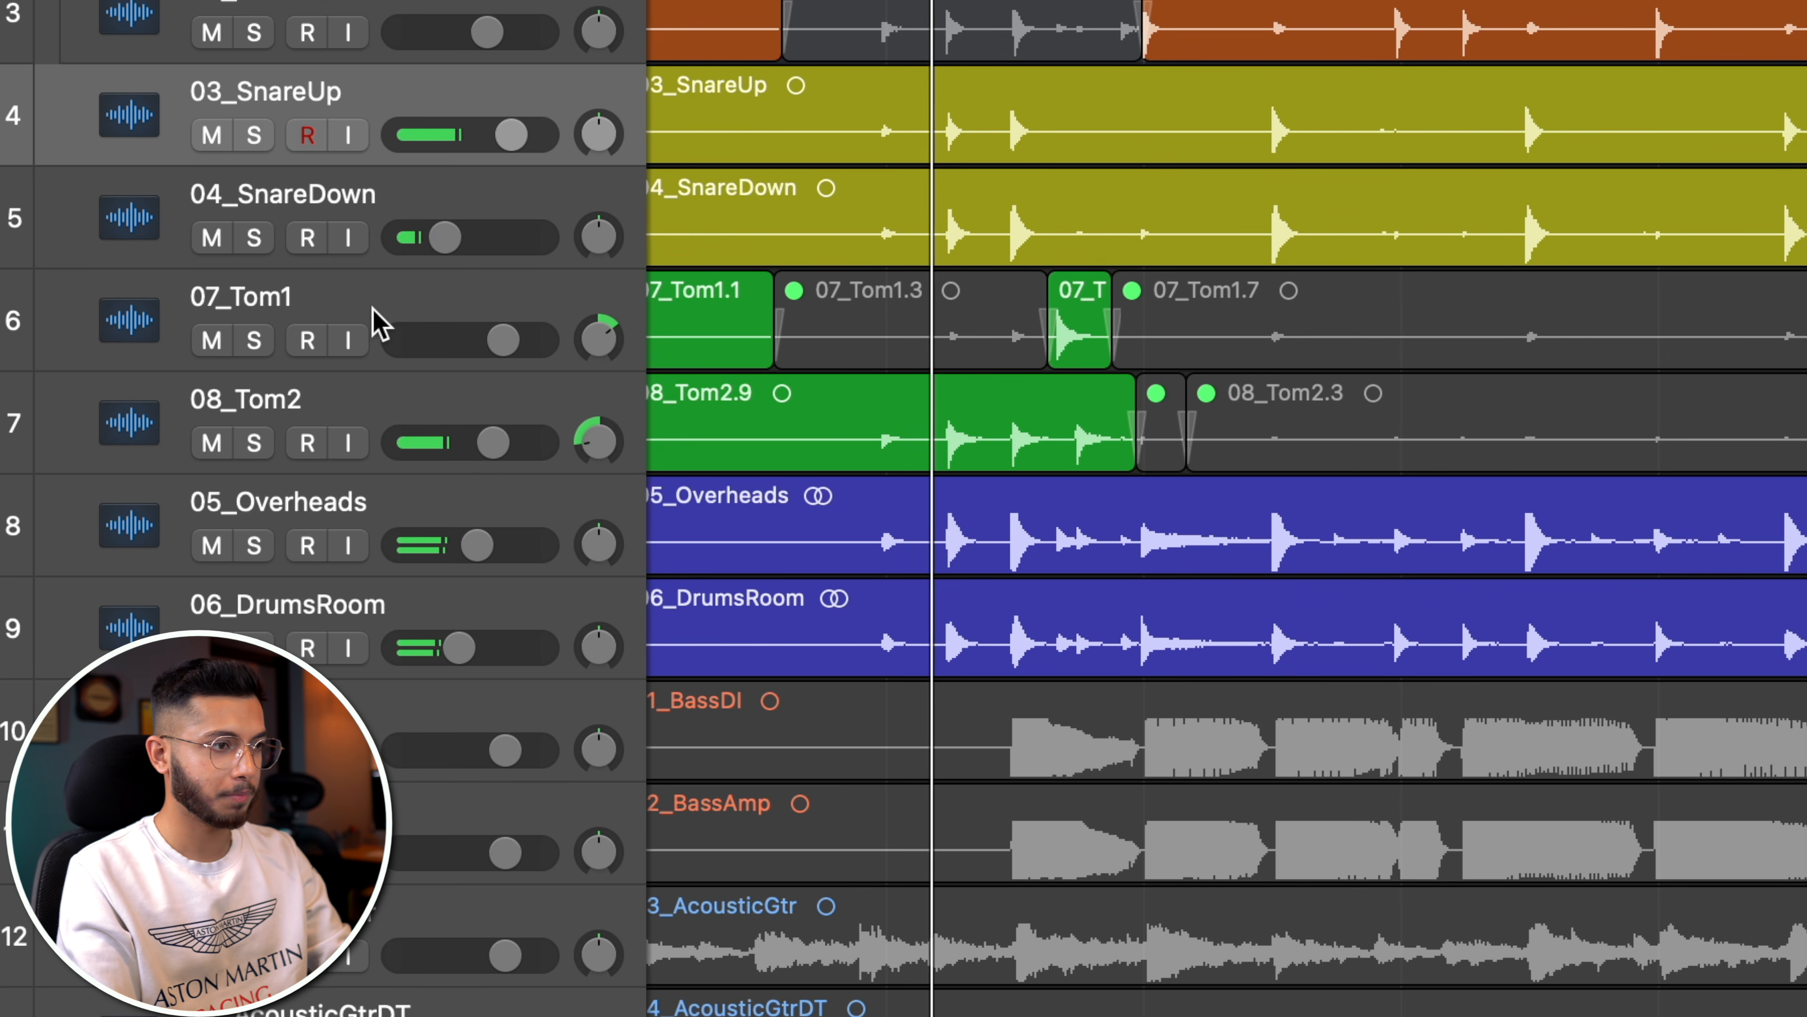
pyautogui.moveTo(603, 341); pyautogui.dragTo(603, 333)
pyautogui.moveTo(597, 442); pyautogui.dragTo(598, 462)
# - Balance the toms during the fill by setting 08_Tom2's volume to 0.0 dB and 07_Tom1's to -1.3 dB
pyautogui.moveTo(492, 442); pyautogui.dragTo(510, 443)
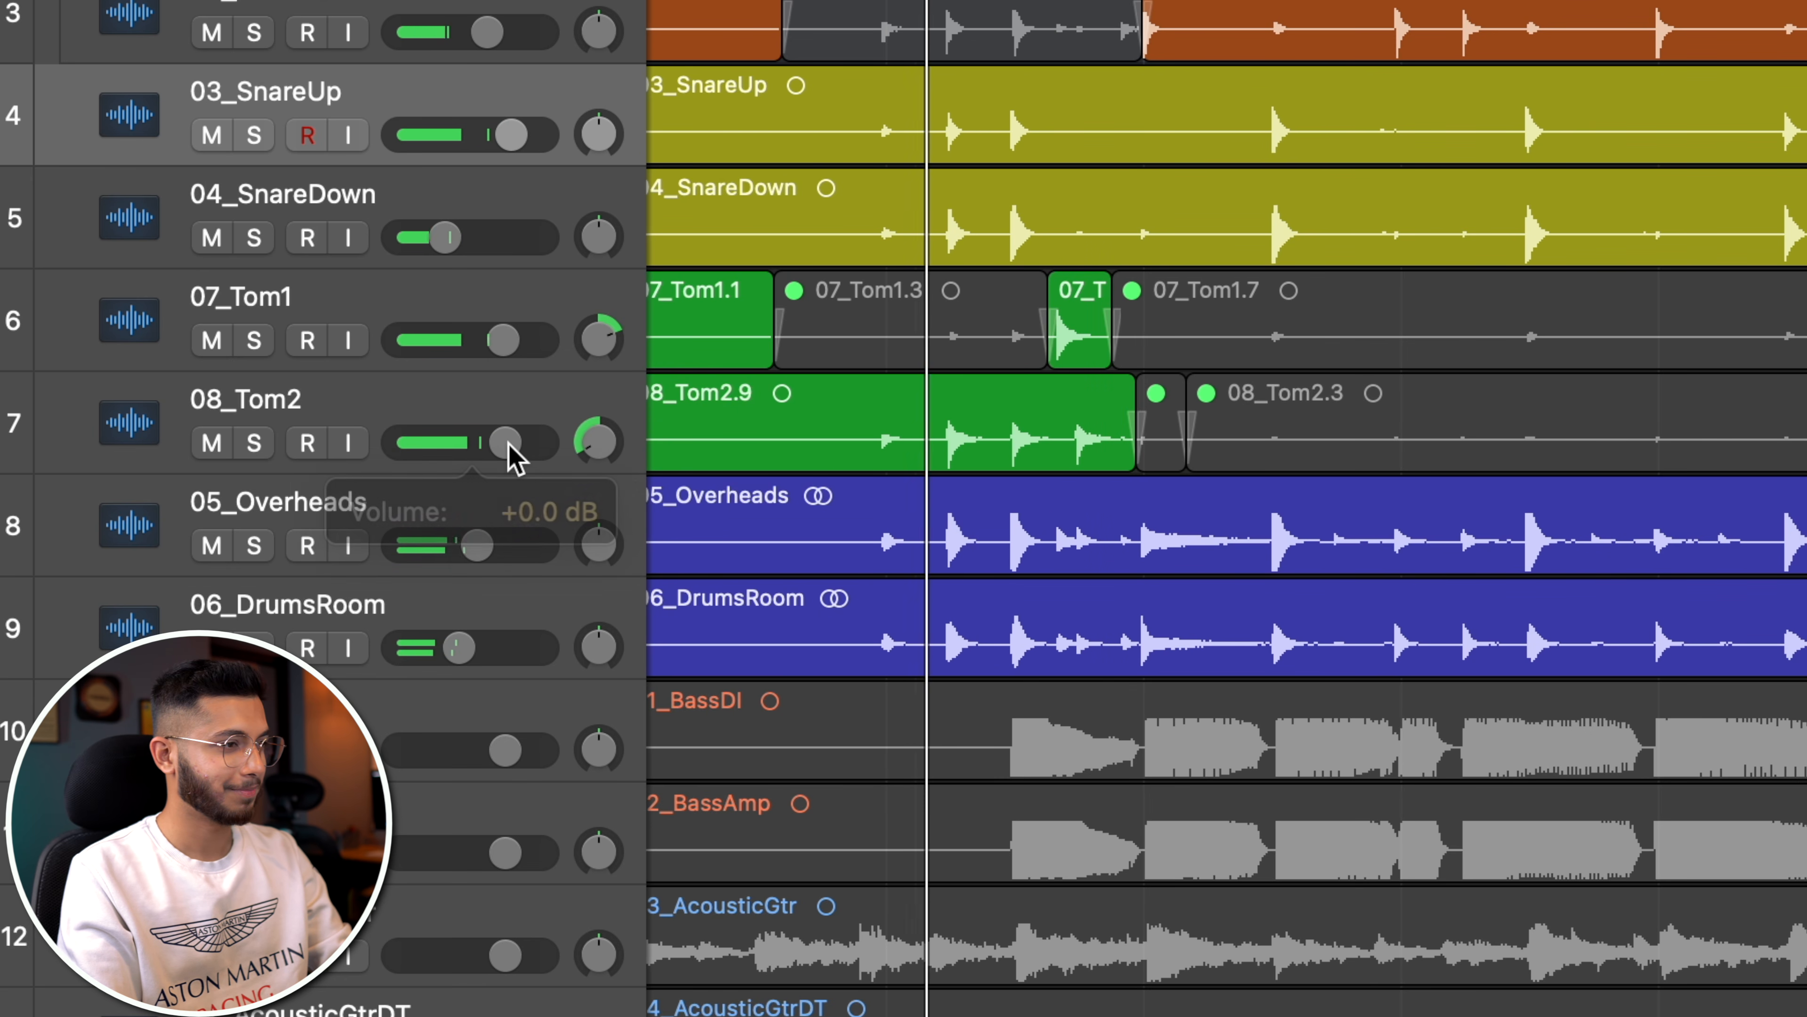
pyautogui.click(503, 332)
pyautogui.click(595, 135)
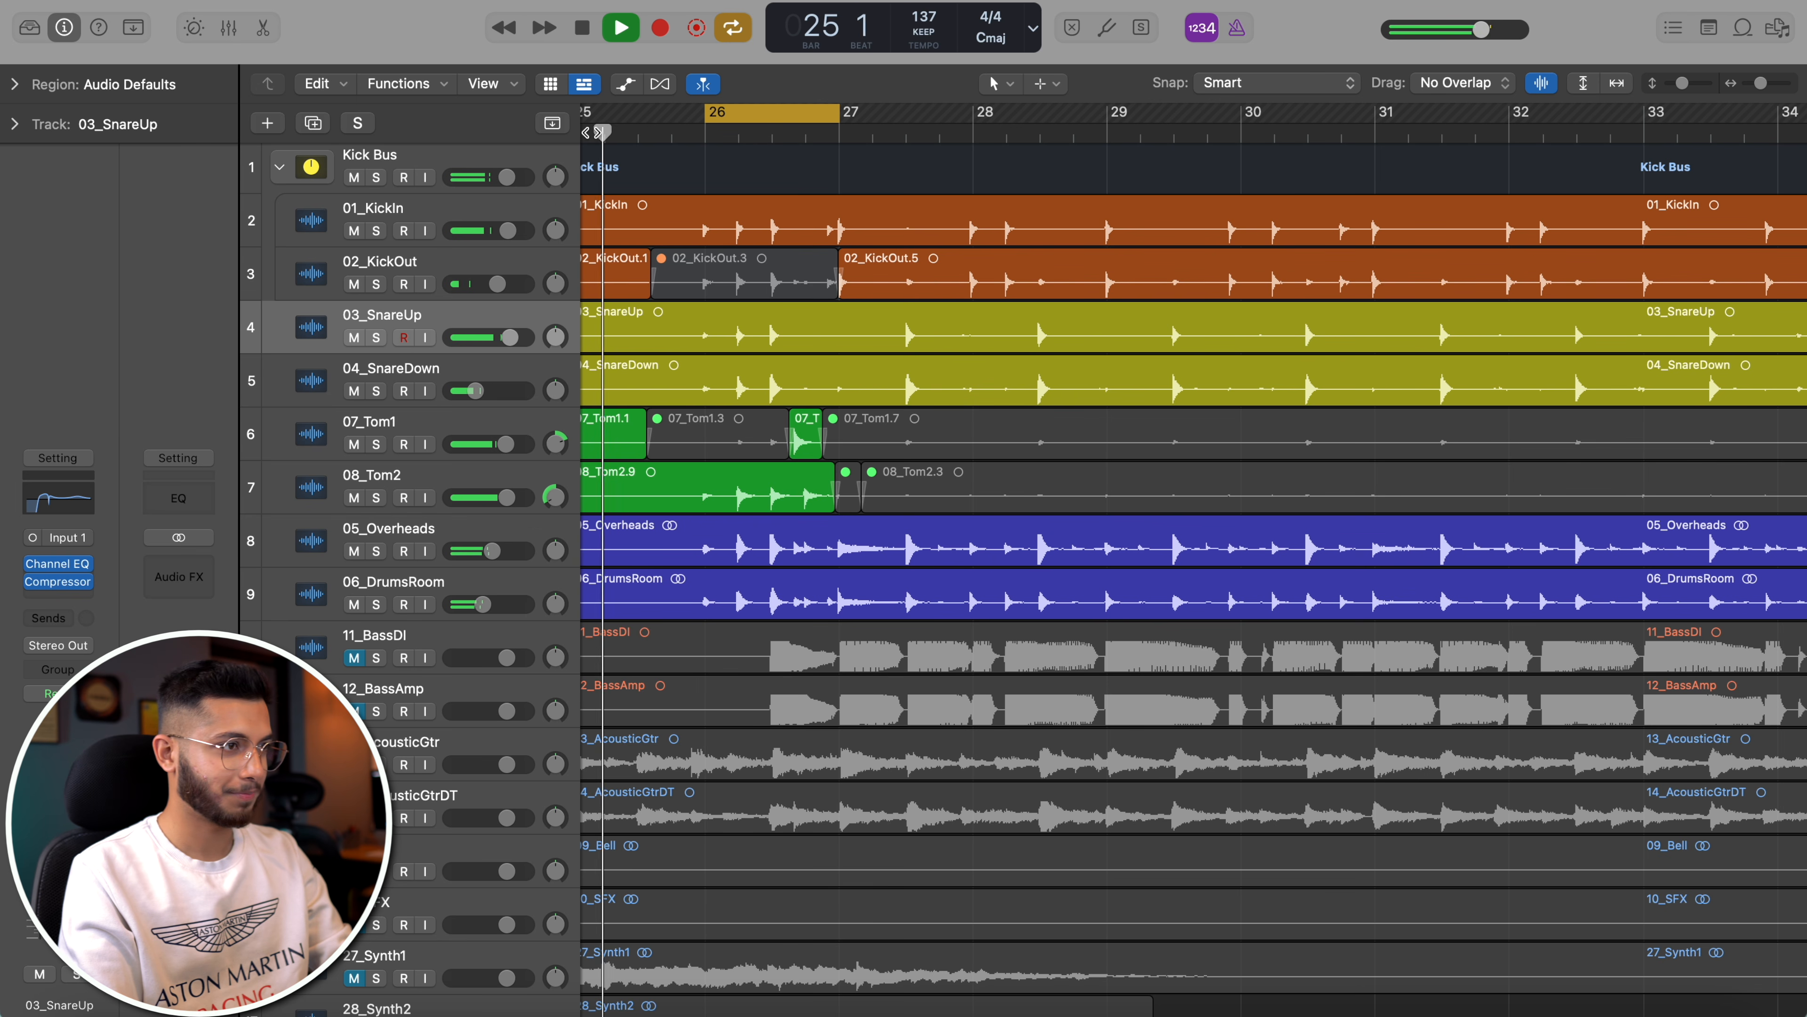
pyautogui.click(756, 113)
pyautogui.moveTo(505, 444); pyautogui.dragTo(502, 445)
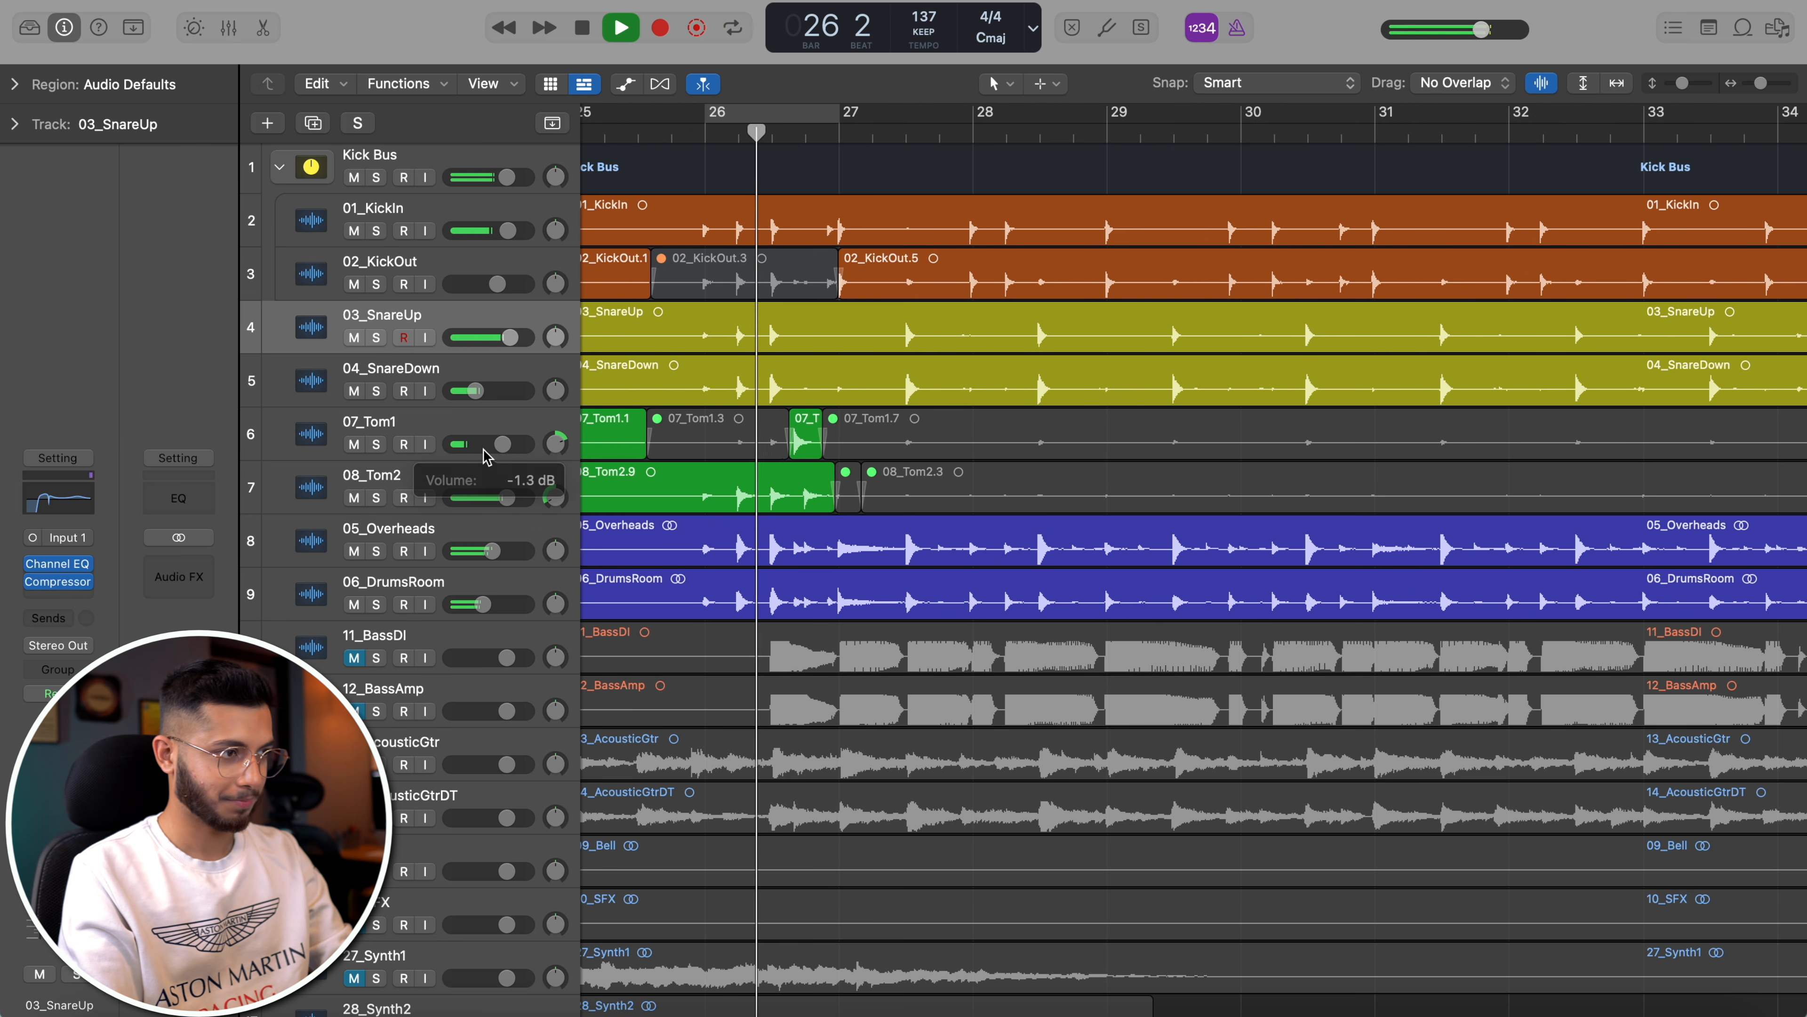
pyautogui.click(504, 498)
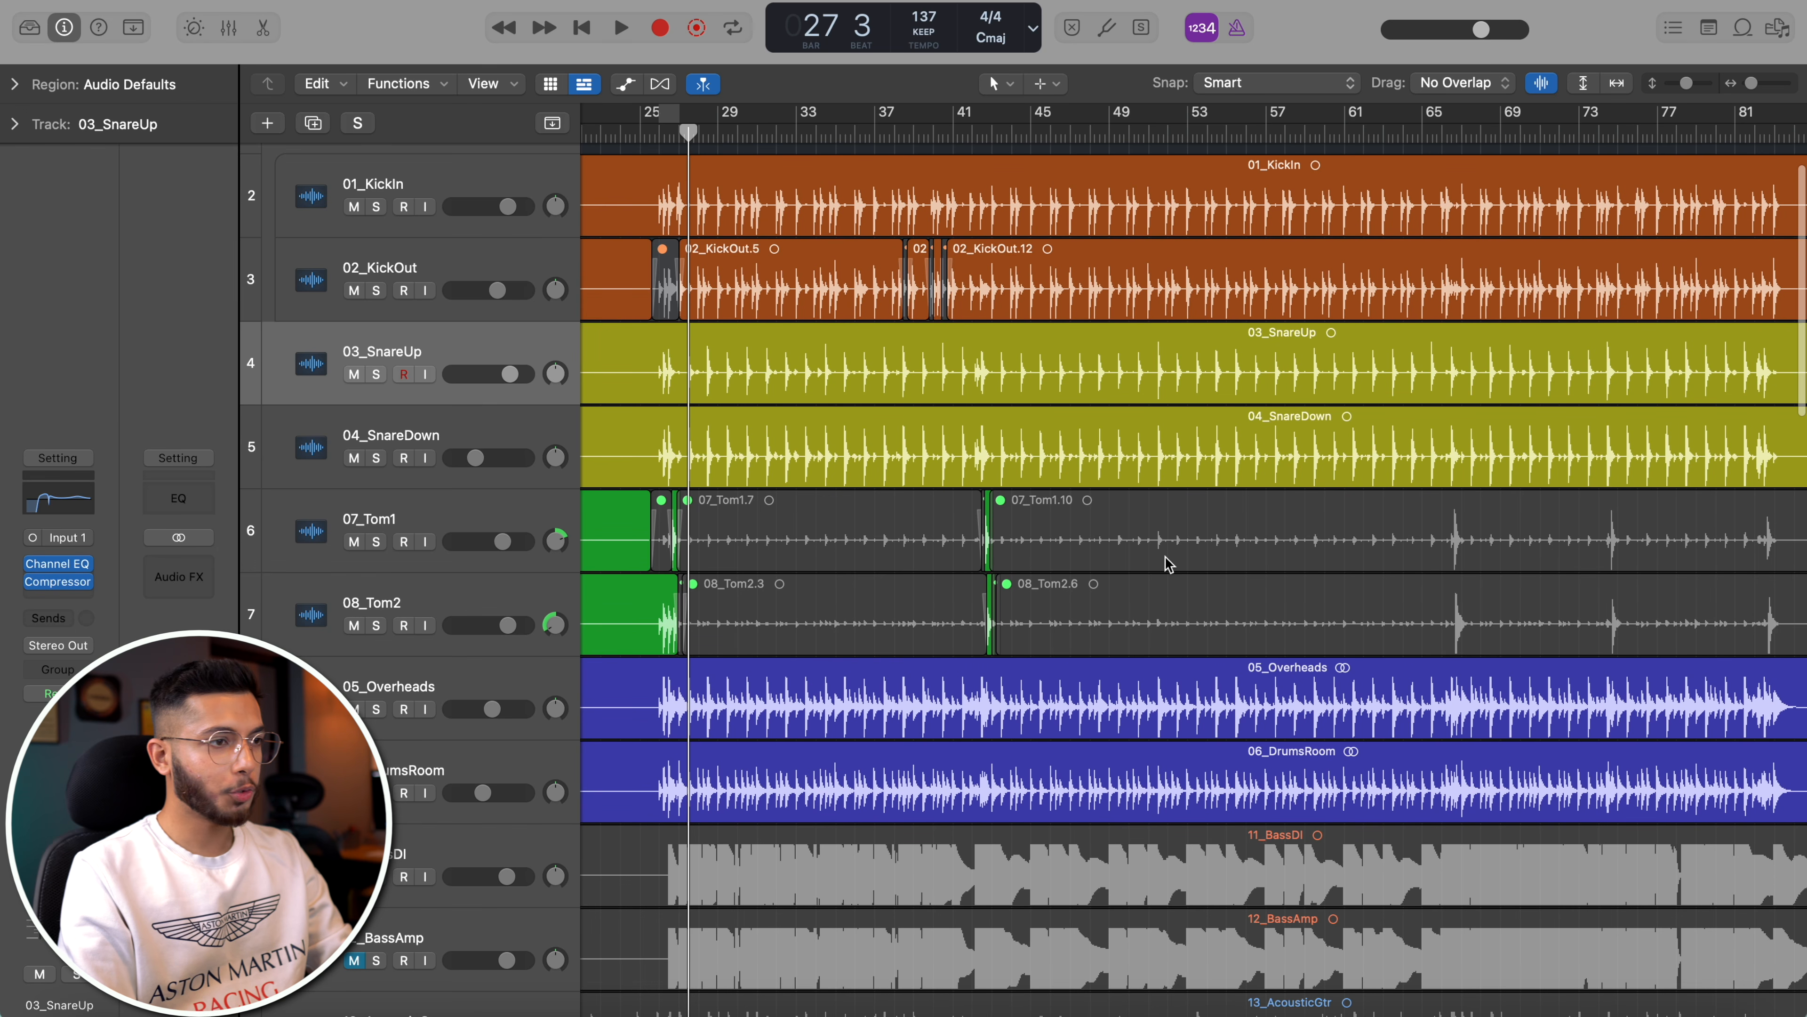
# - Set the cycle range from bar 27 to about bar 67
pyautogui.scroll(1, 1167, 562)
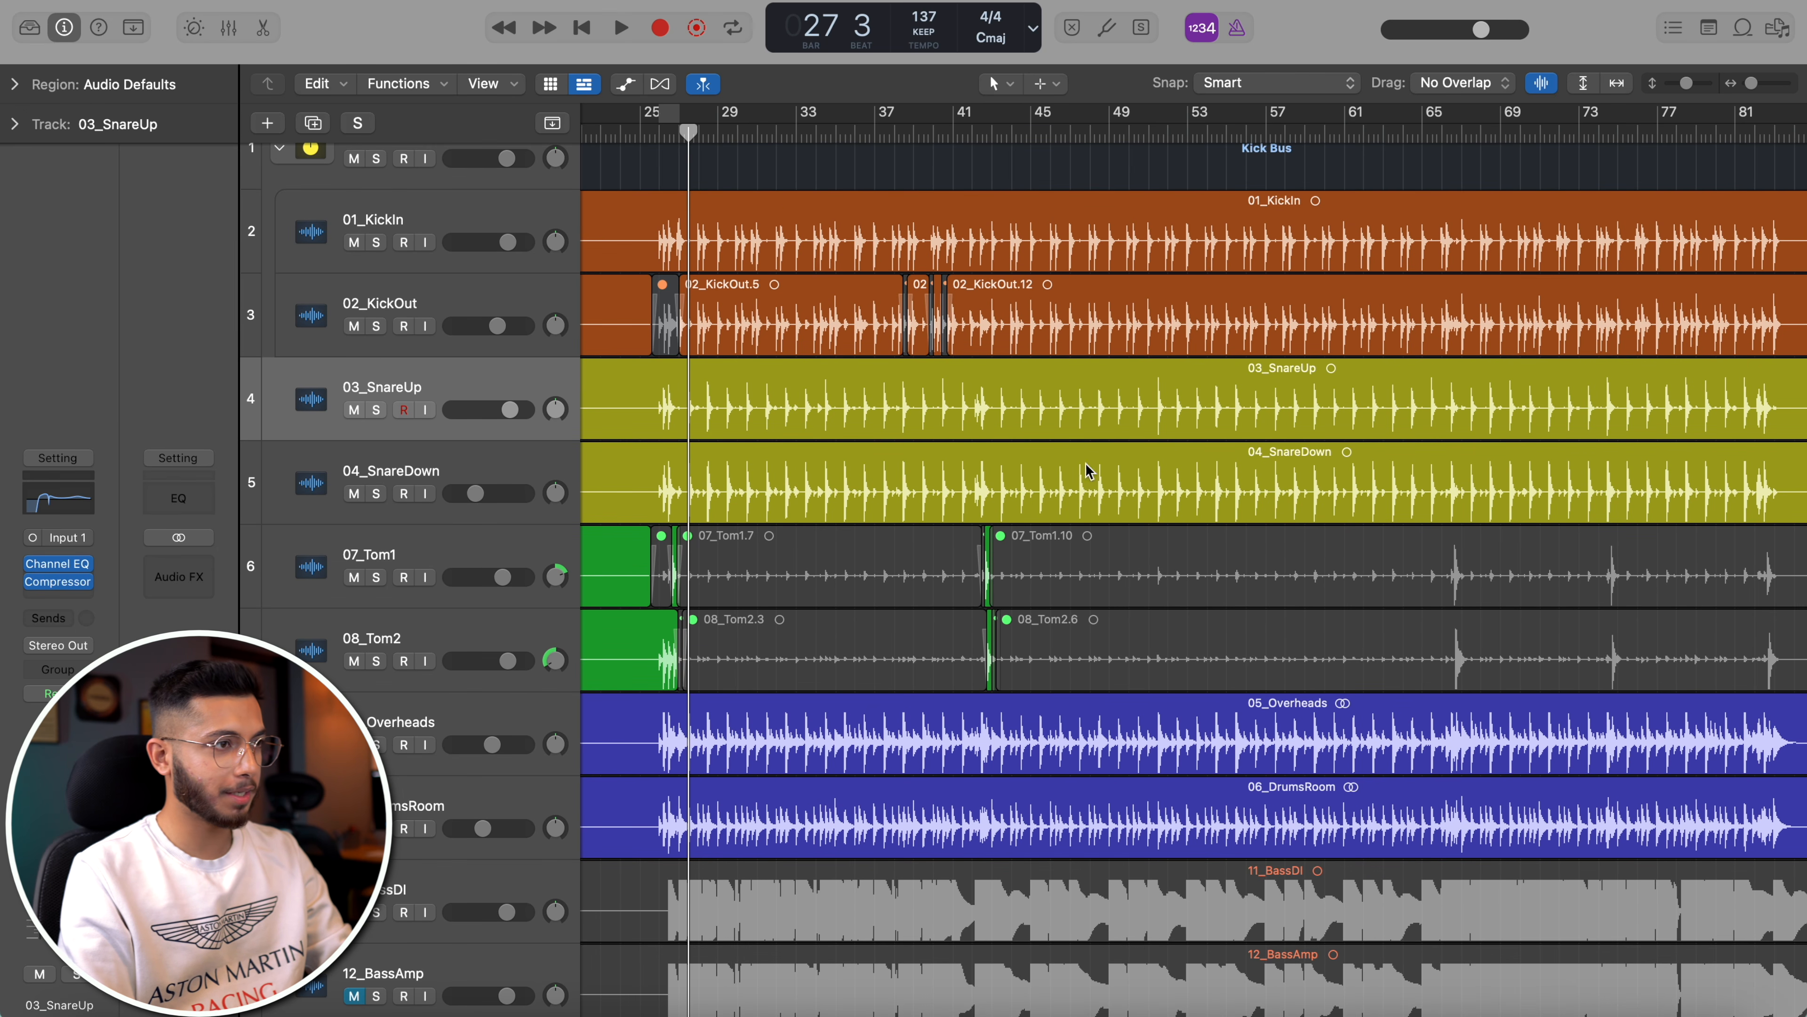
pyautogui.moveTo(683, 118); pyautogui.dragTo(1463, 115)
pyautogui.scroll(1, 396, 187)
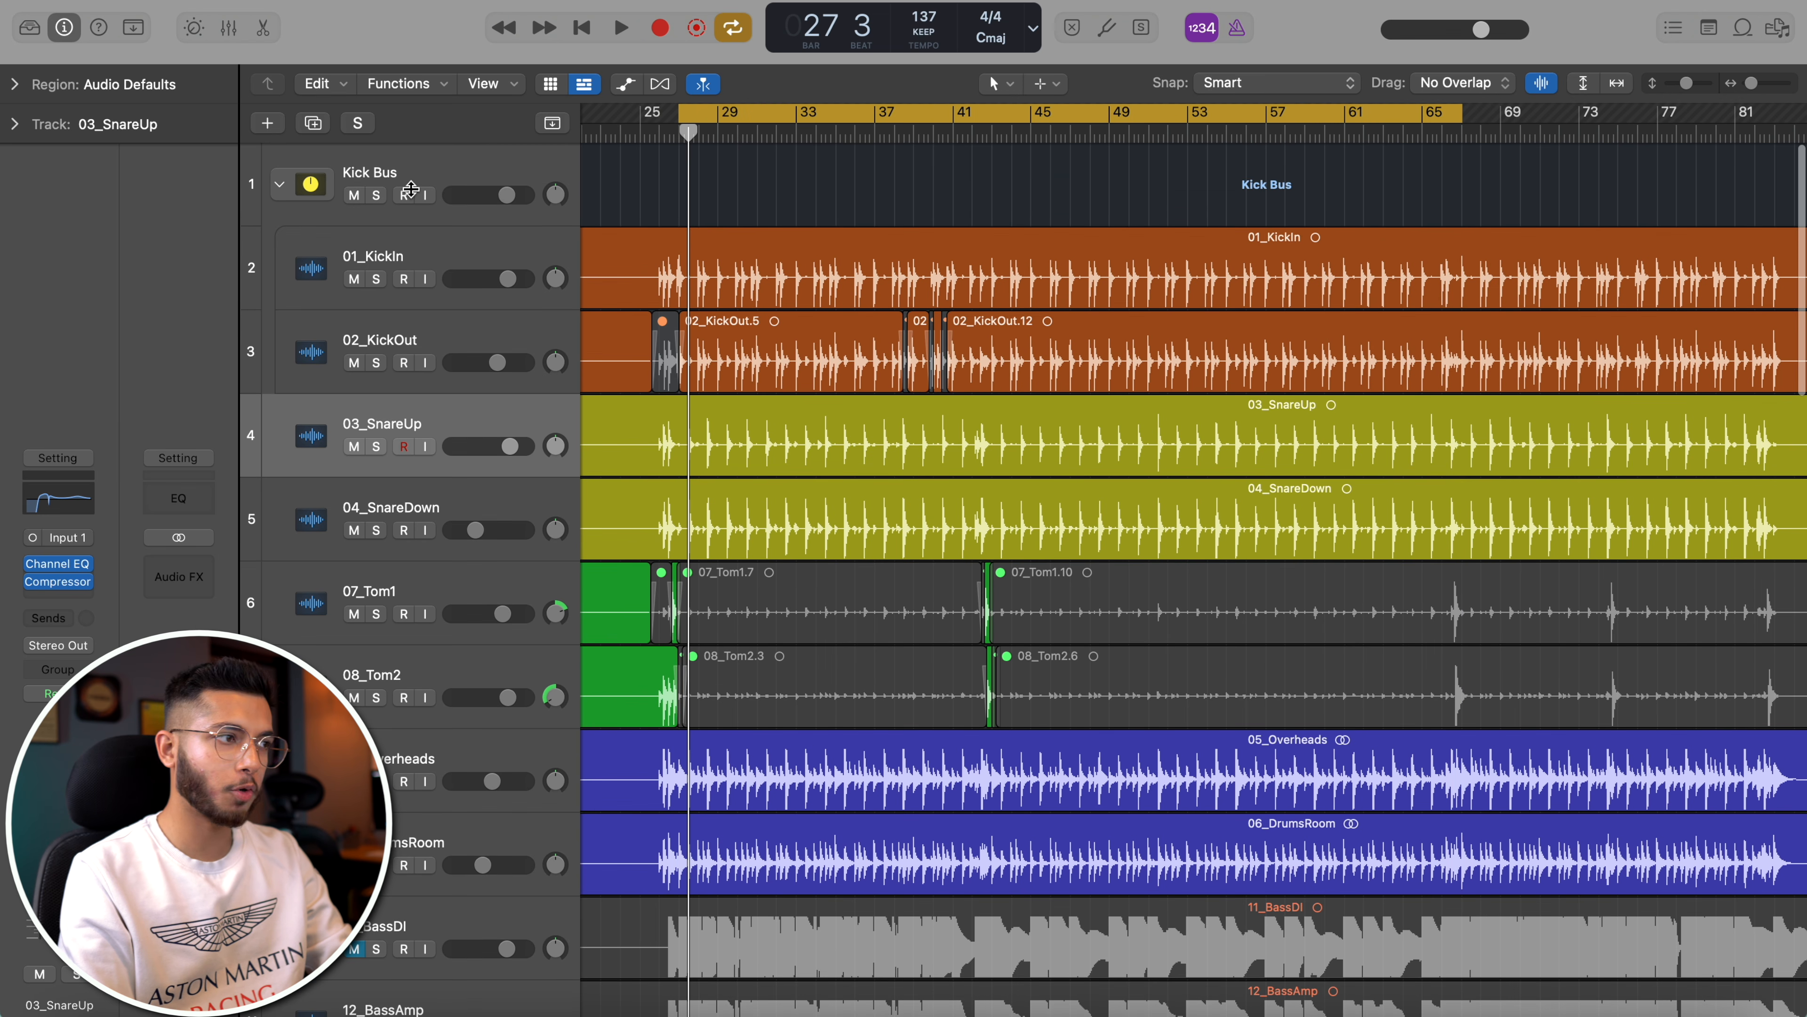
# - Solo only 05_Overheads, leaving Kick Bus and 04_SnareDown unsoloed, and select the overheads track
pyautogui.click(376, 196)
pyautogui.click(375, 531)
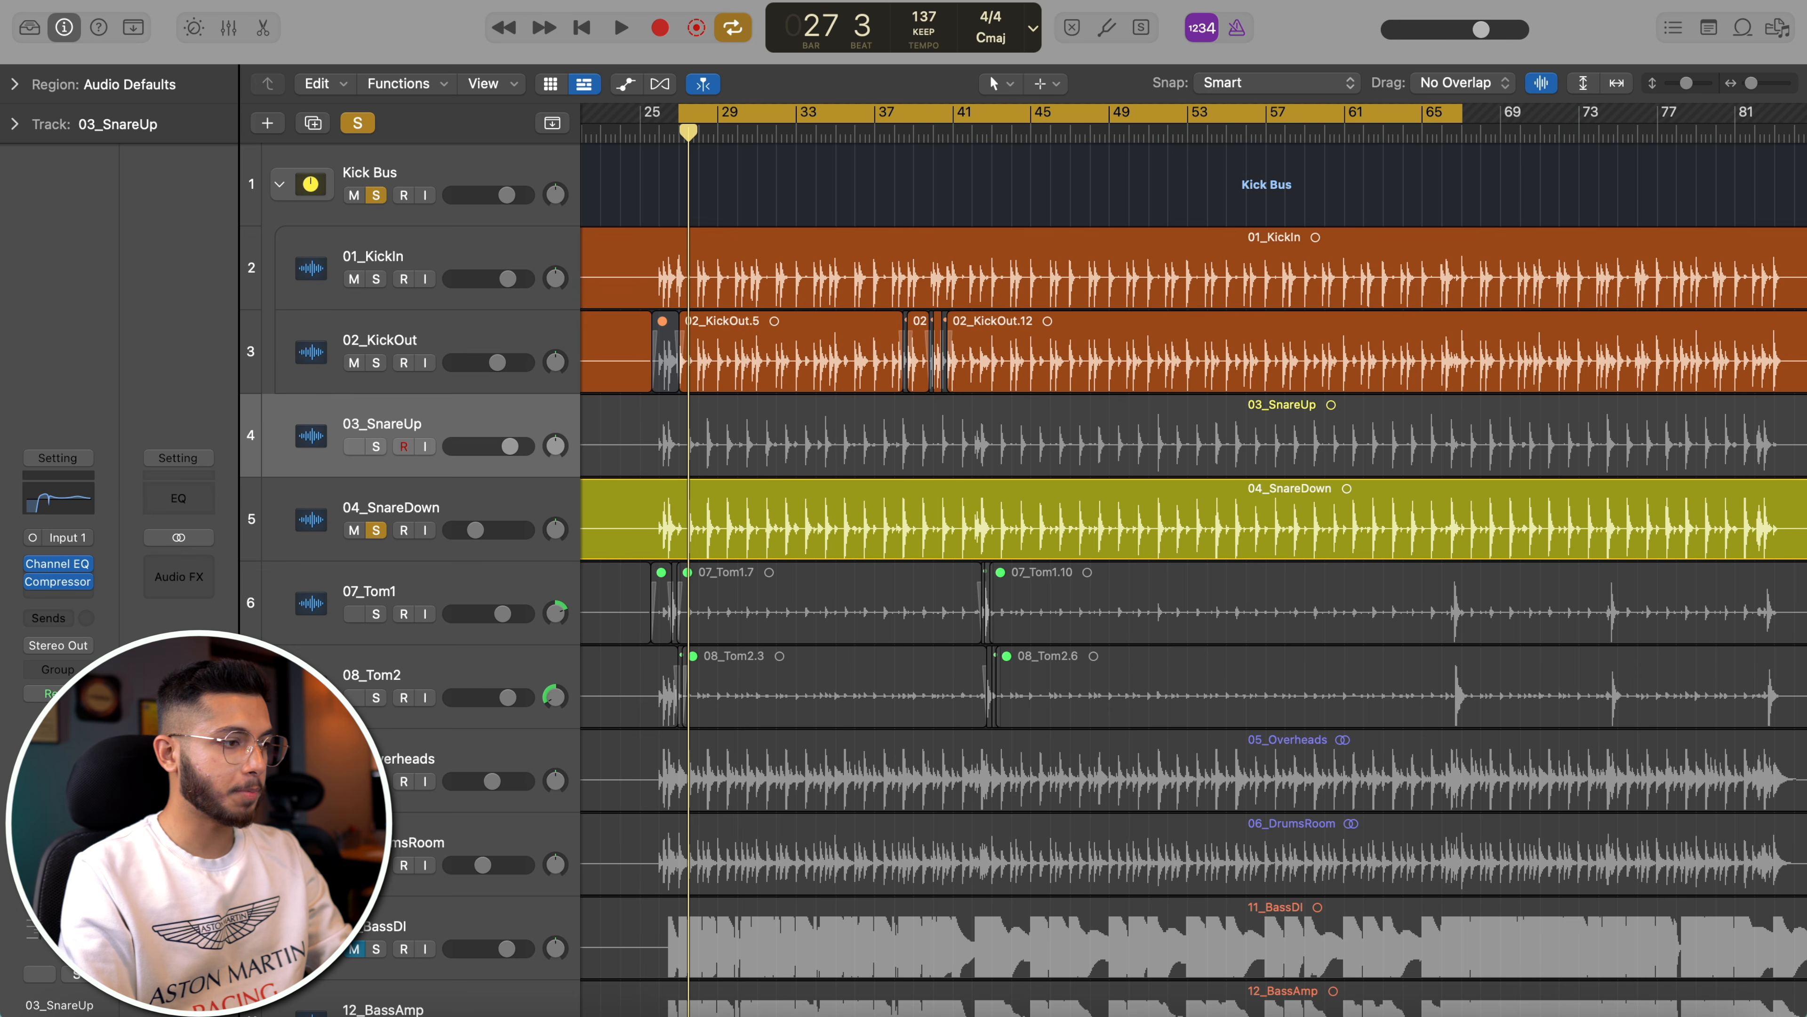
pyautogui.click(376, 782)
pyautogui.click(376, 531)
pyautogui.click(377, 196)
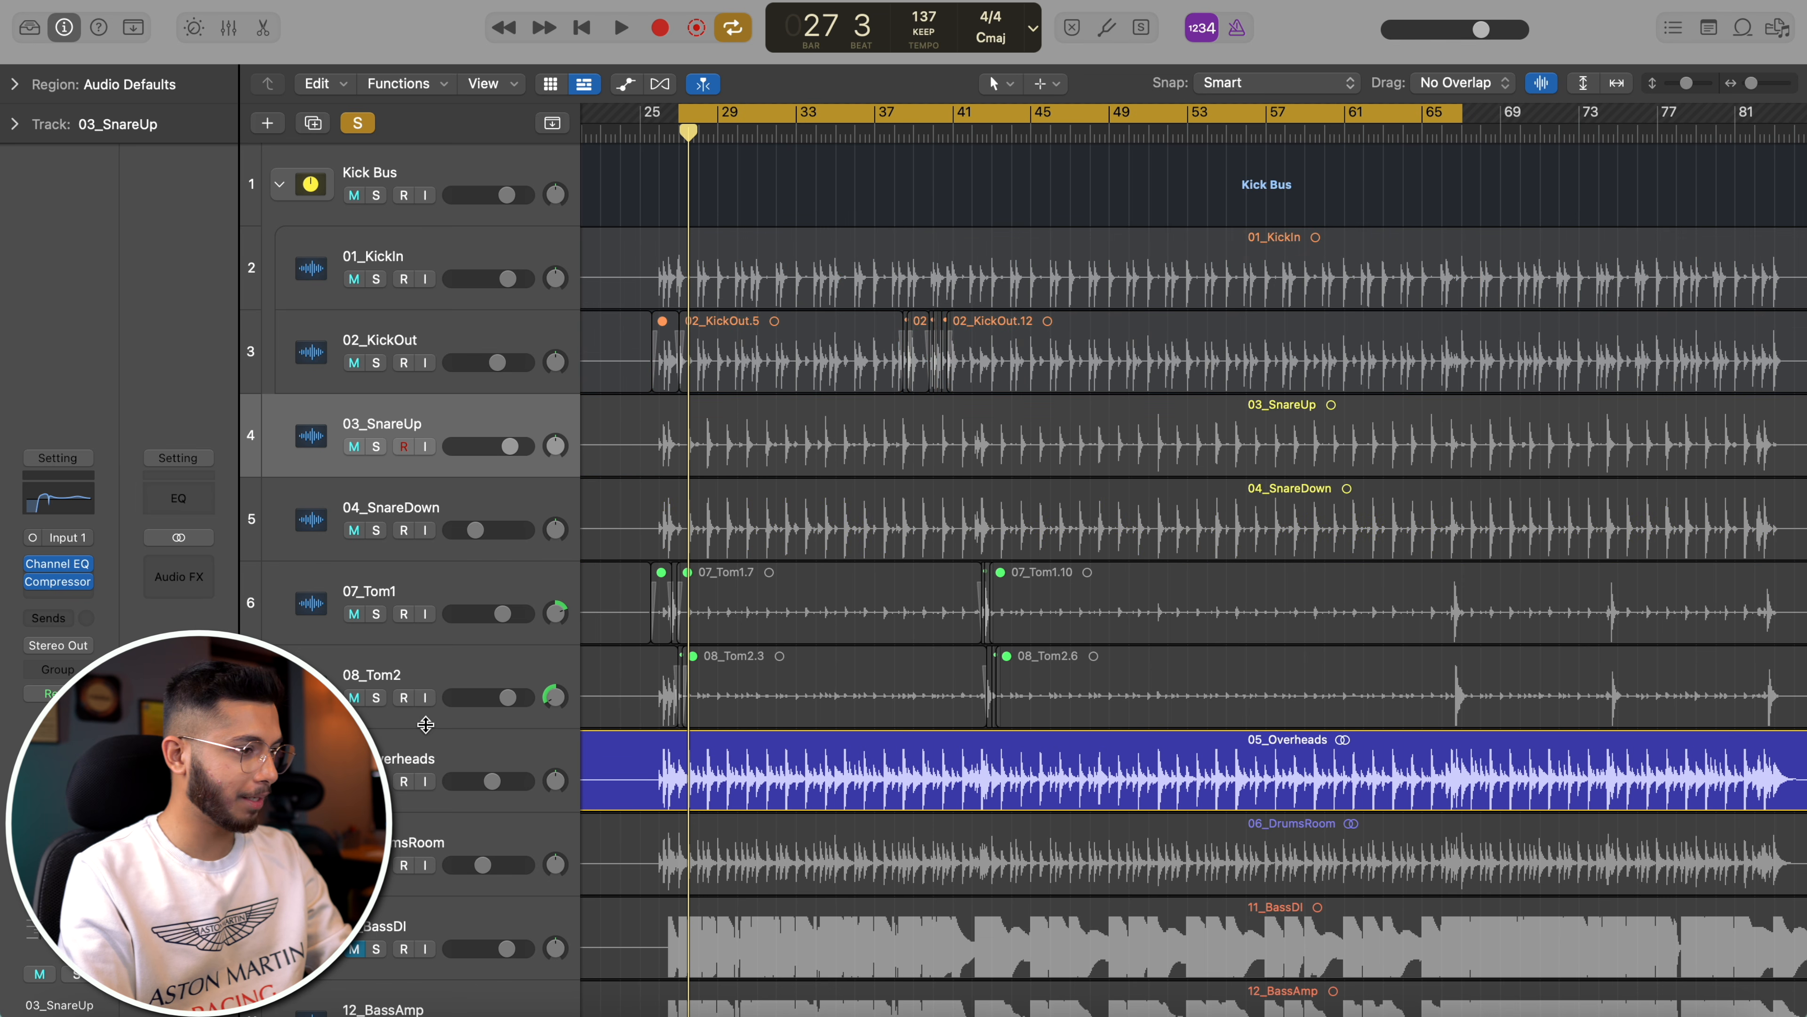
pyautogui.click(422, 749)
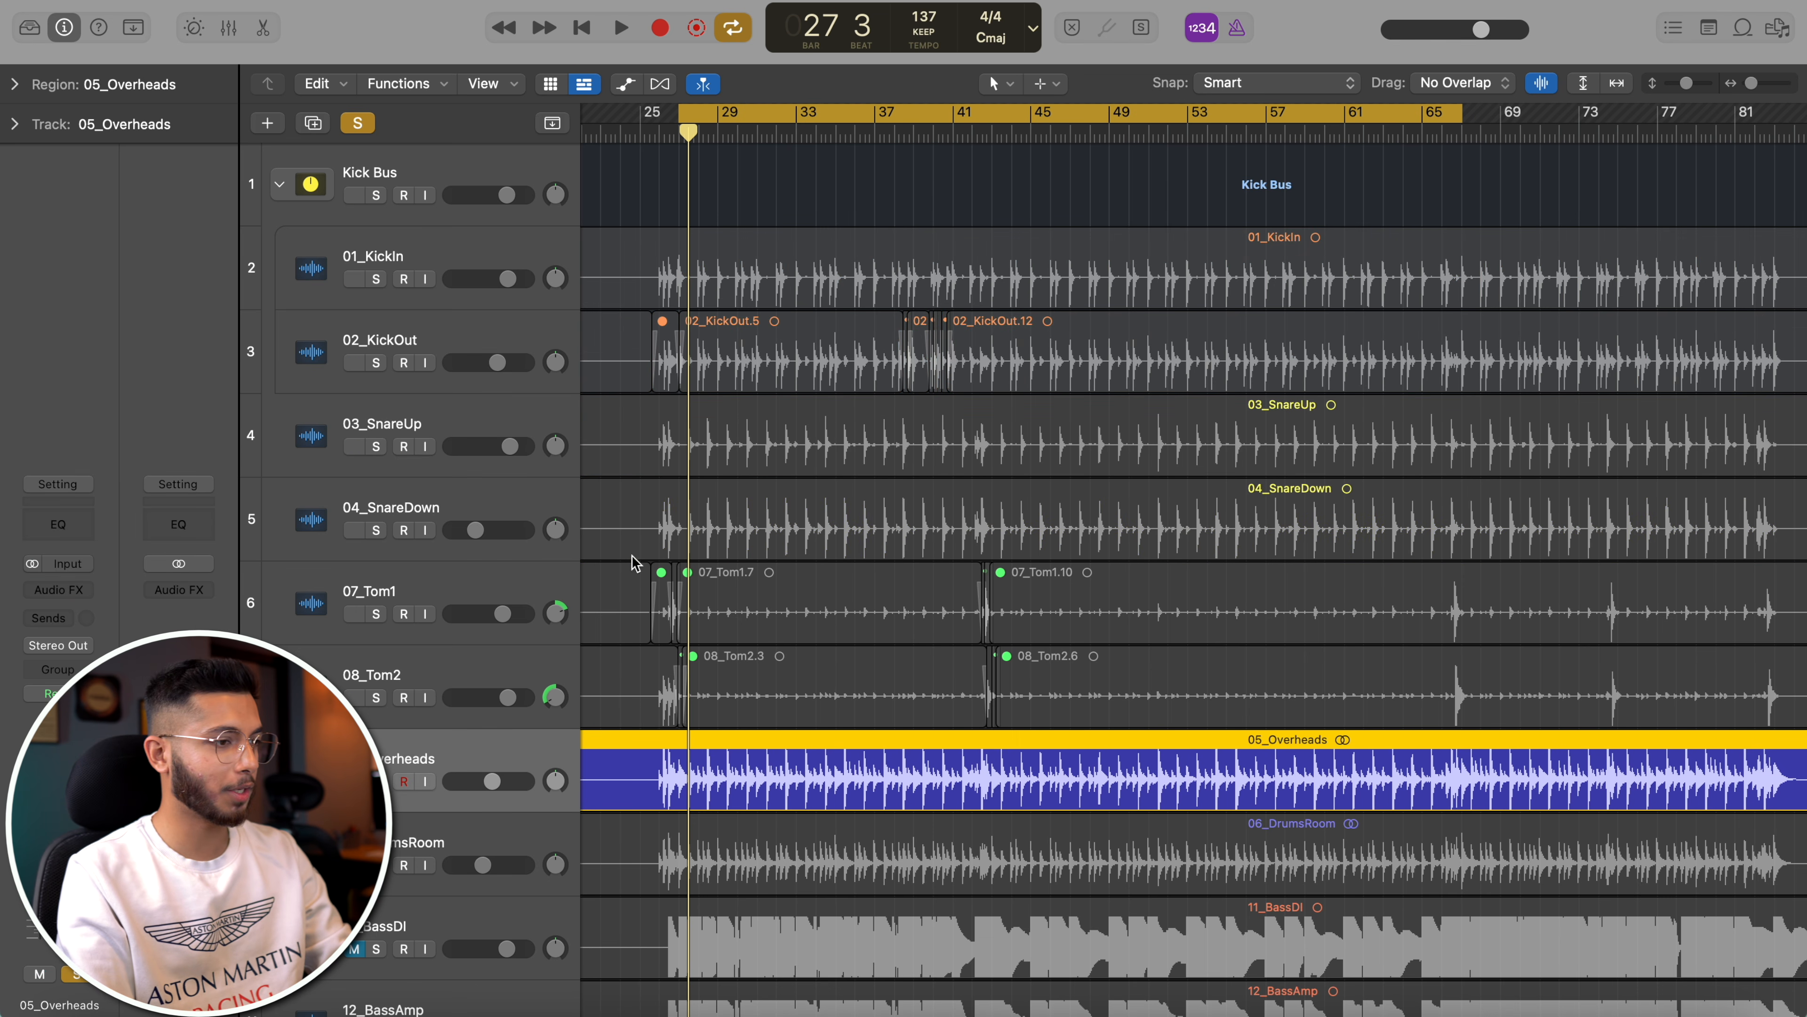
# - Add a Channel EQ to 05_Overheads during playback and enable its low-cut filter at about 150 Hz
pyautogui.press('space')
pyautogui.click(57, 524)
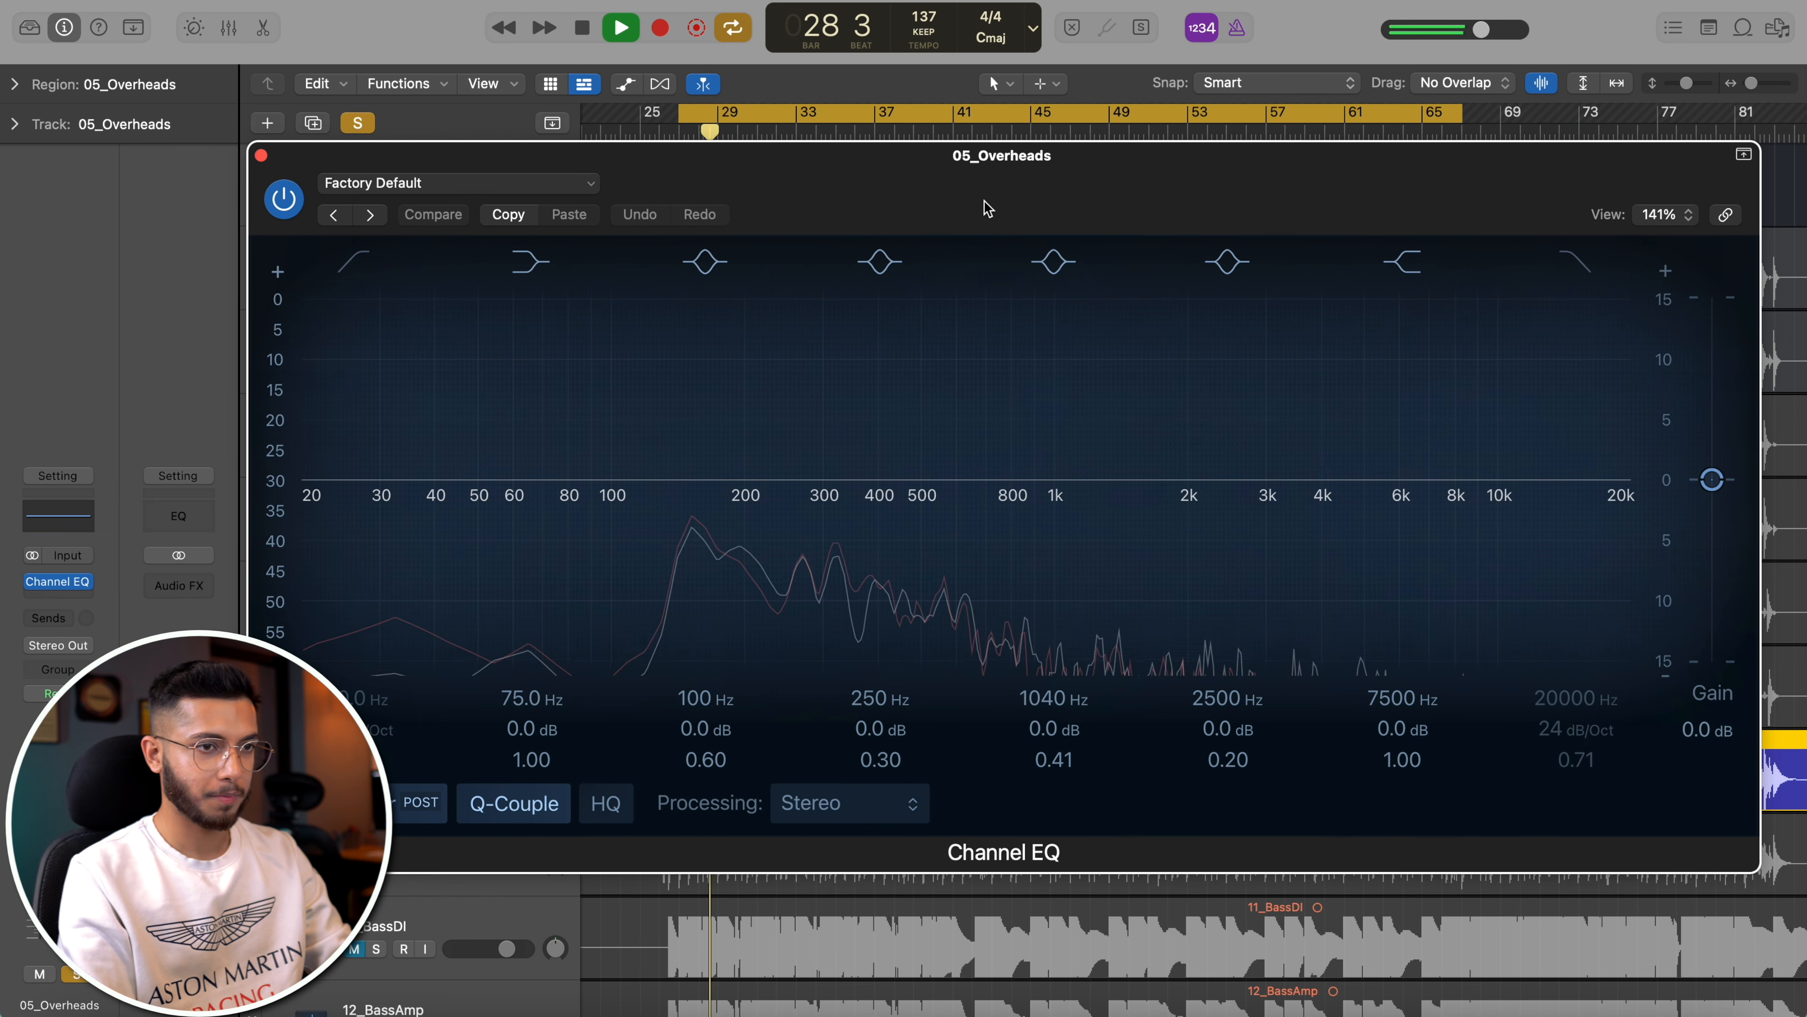
pyautogui.click(356, 261)
pyautogui.moveTo(399, 498); pyautogui.dragTo(750, 503)
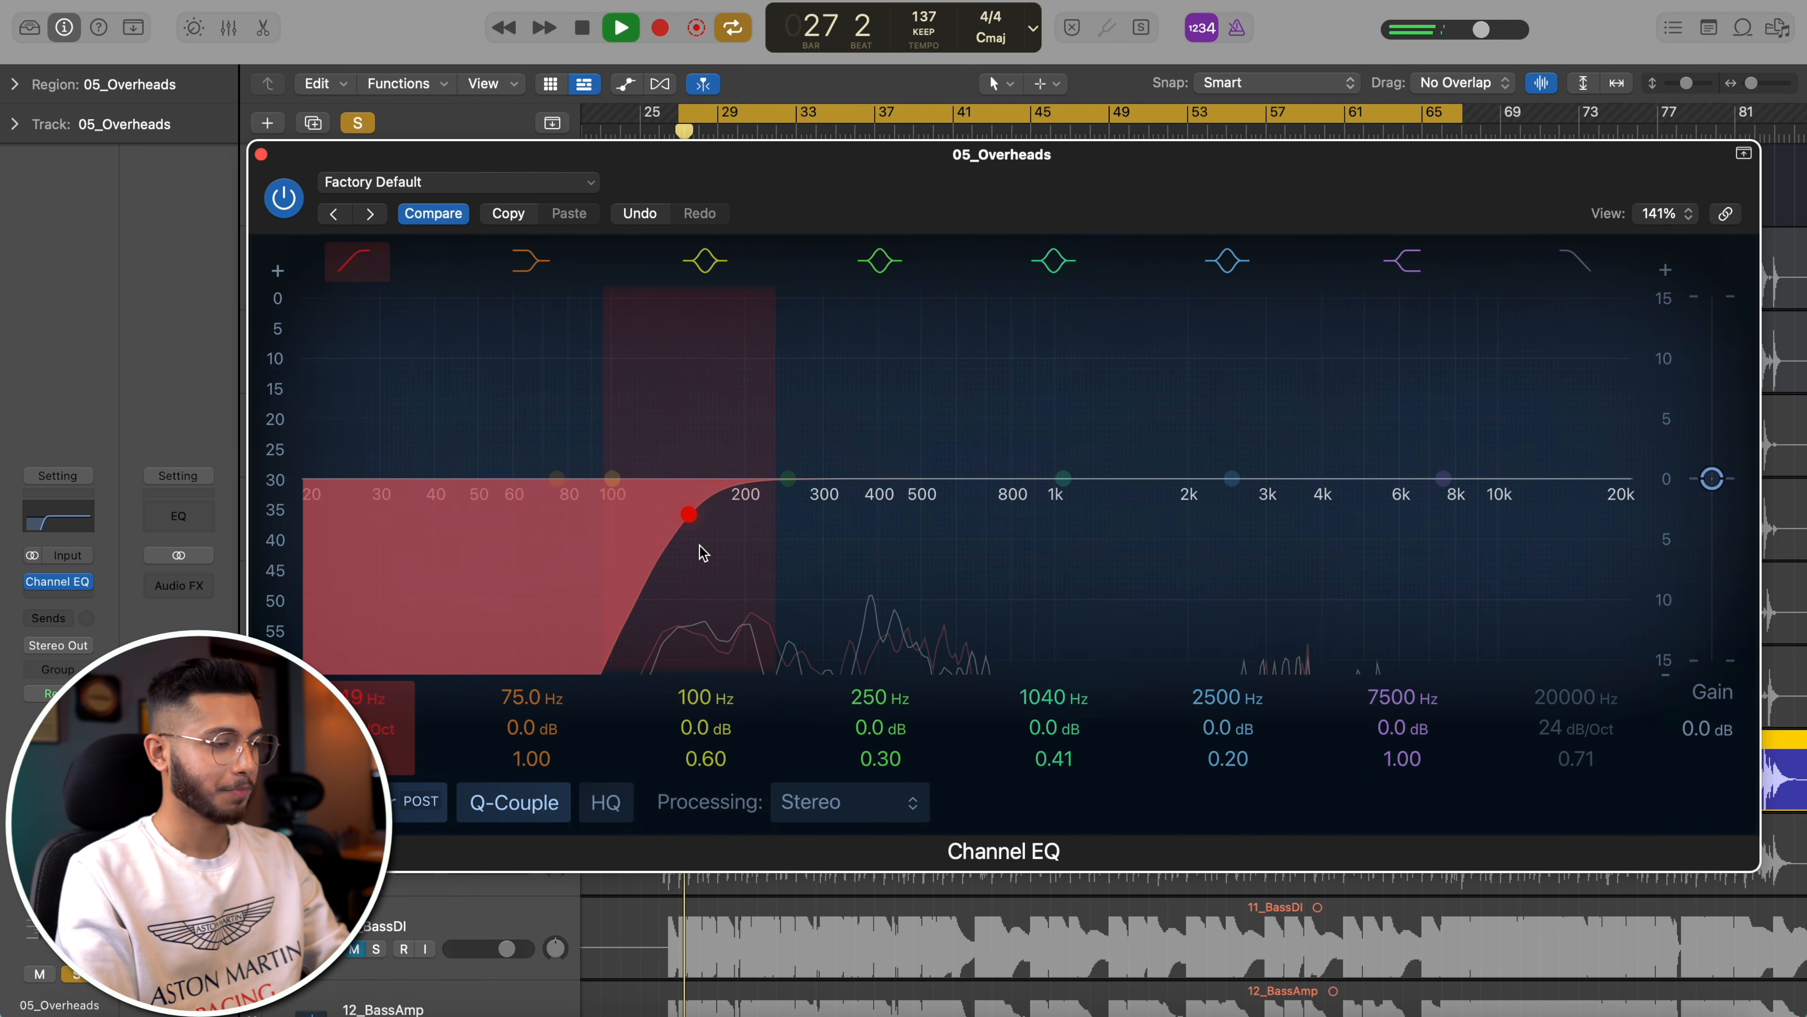
# - Boost a mid band heavily in the 05_Overheads EQ and sweep it during playback, settling at 665 Hz
pyautogui.moveTo(703, 552); pyautogui.dragTo(705, 549)
pyautogui.scroll(-3, 701, 549)
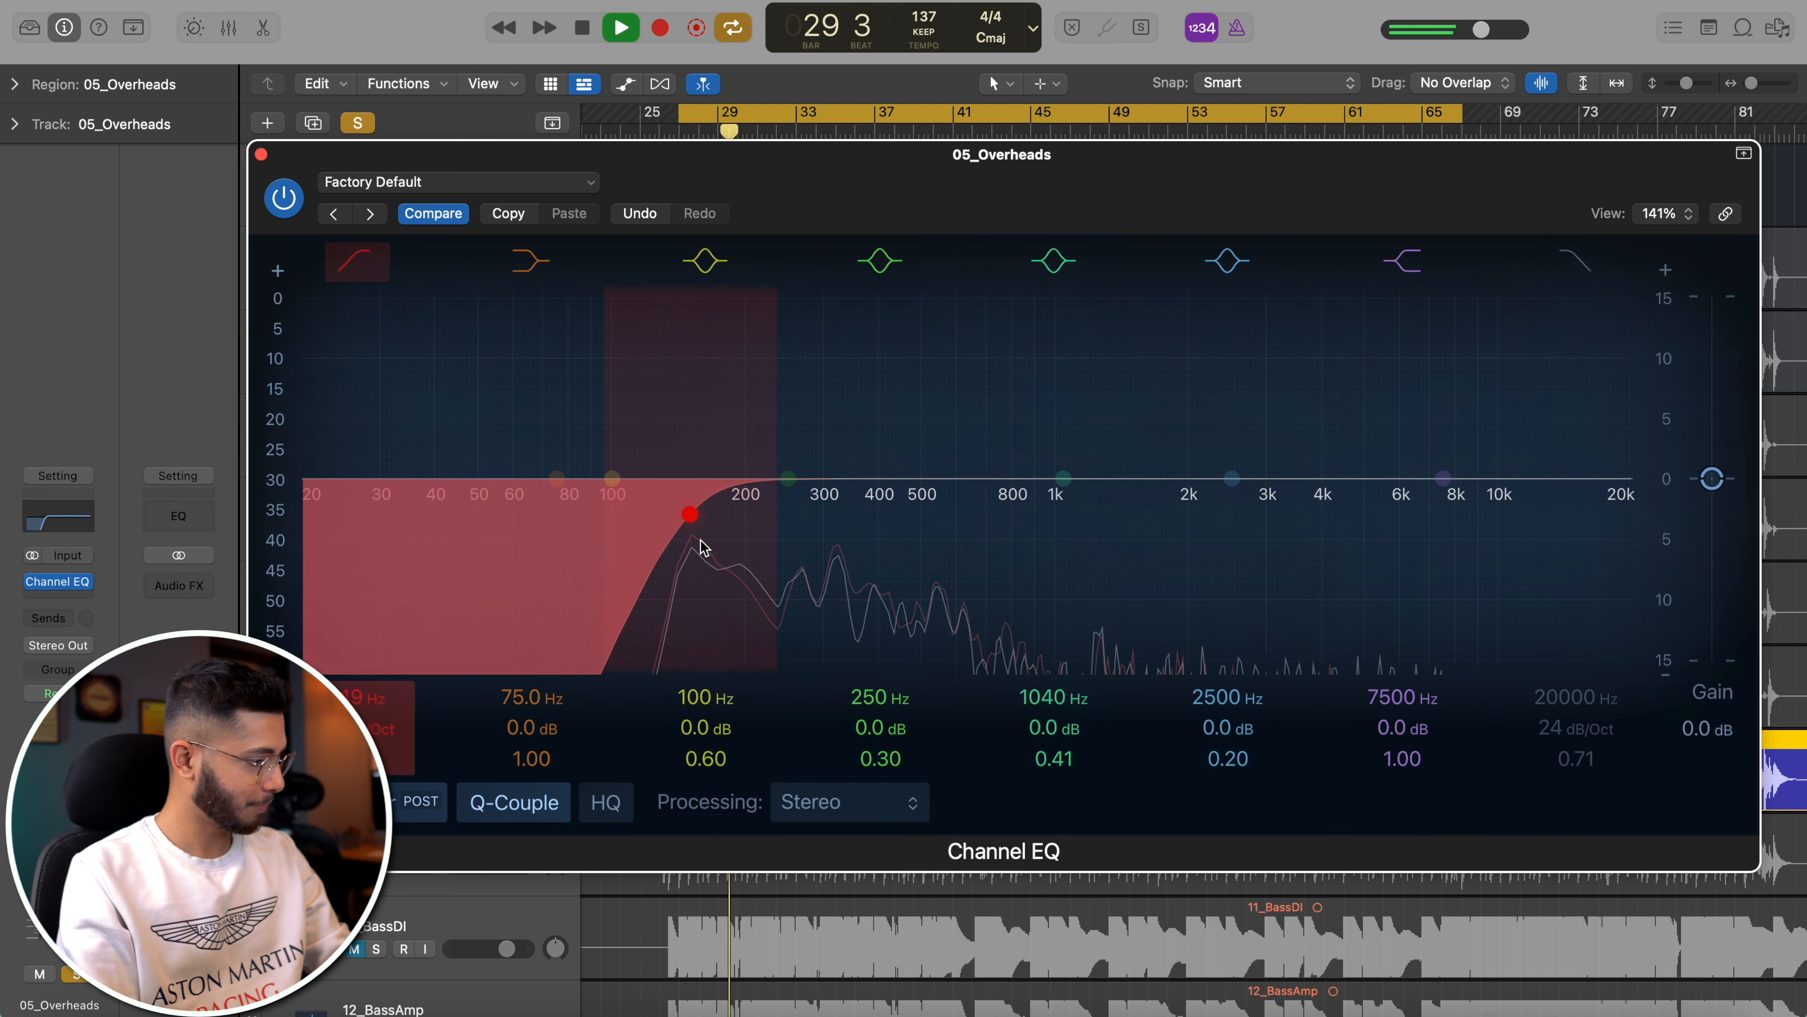
pyautogui.moveTo(1096, 497); pyautogui.dragTo(1093, 189)
pyautogui.scroll(10, 1077, 391)
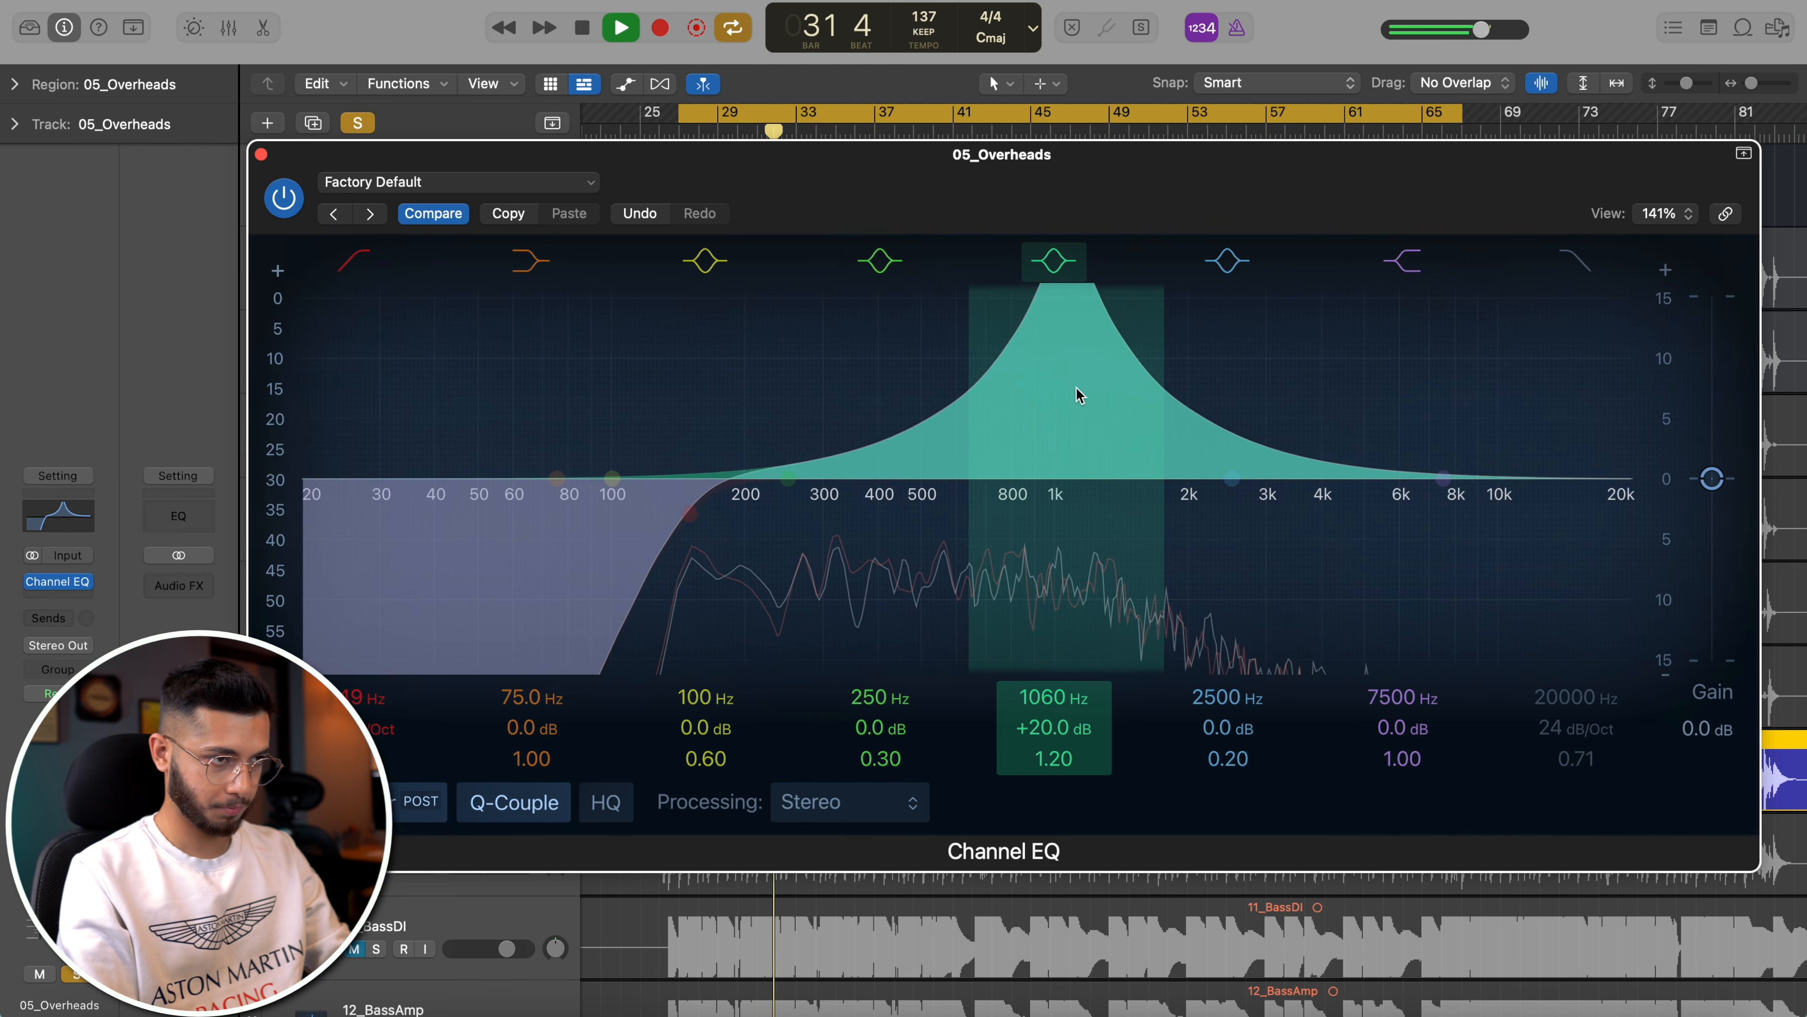
pyautogui.moveTo(1073, 375); pyautogui.dragTo(1051, 252)
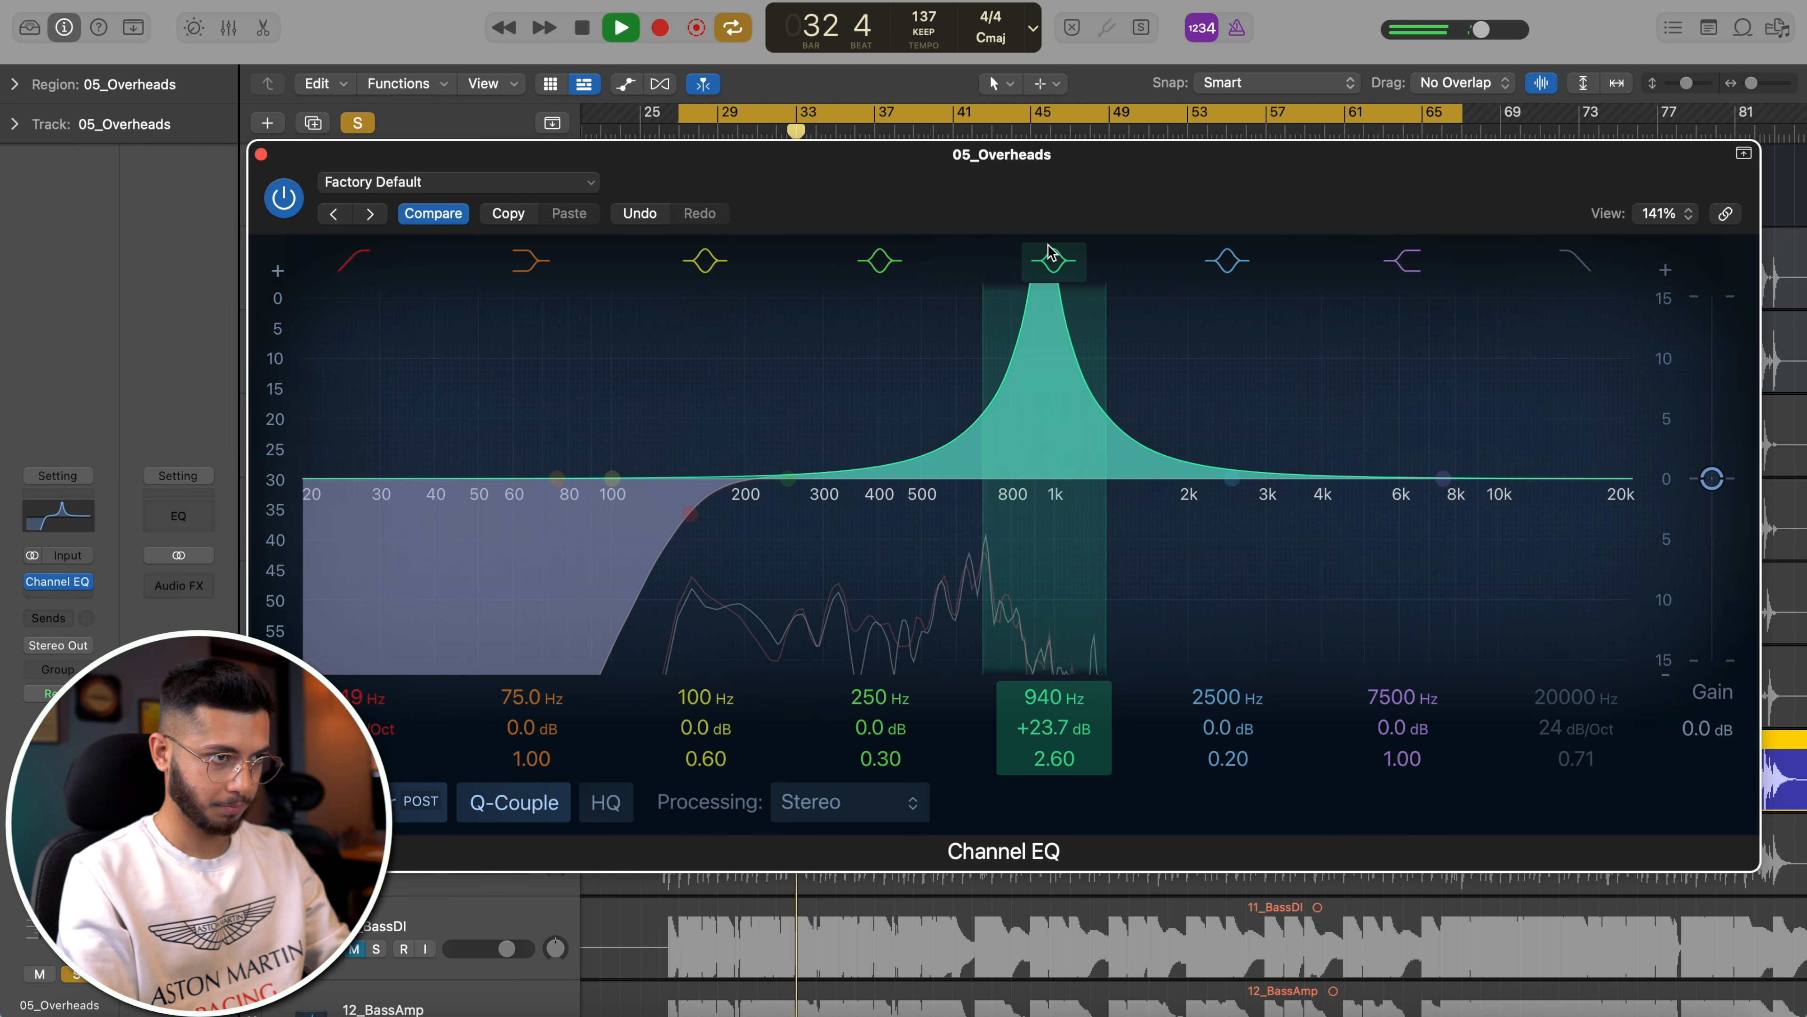
pyautogui.scroll(-5, 1029, 363)
pyautogui.moveTo(1029, 363); pyautogui.dragTo(964, 329)
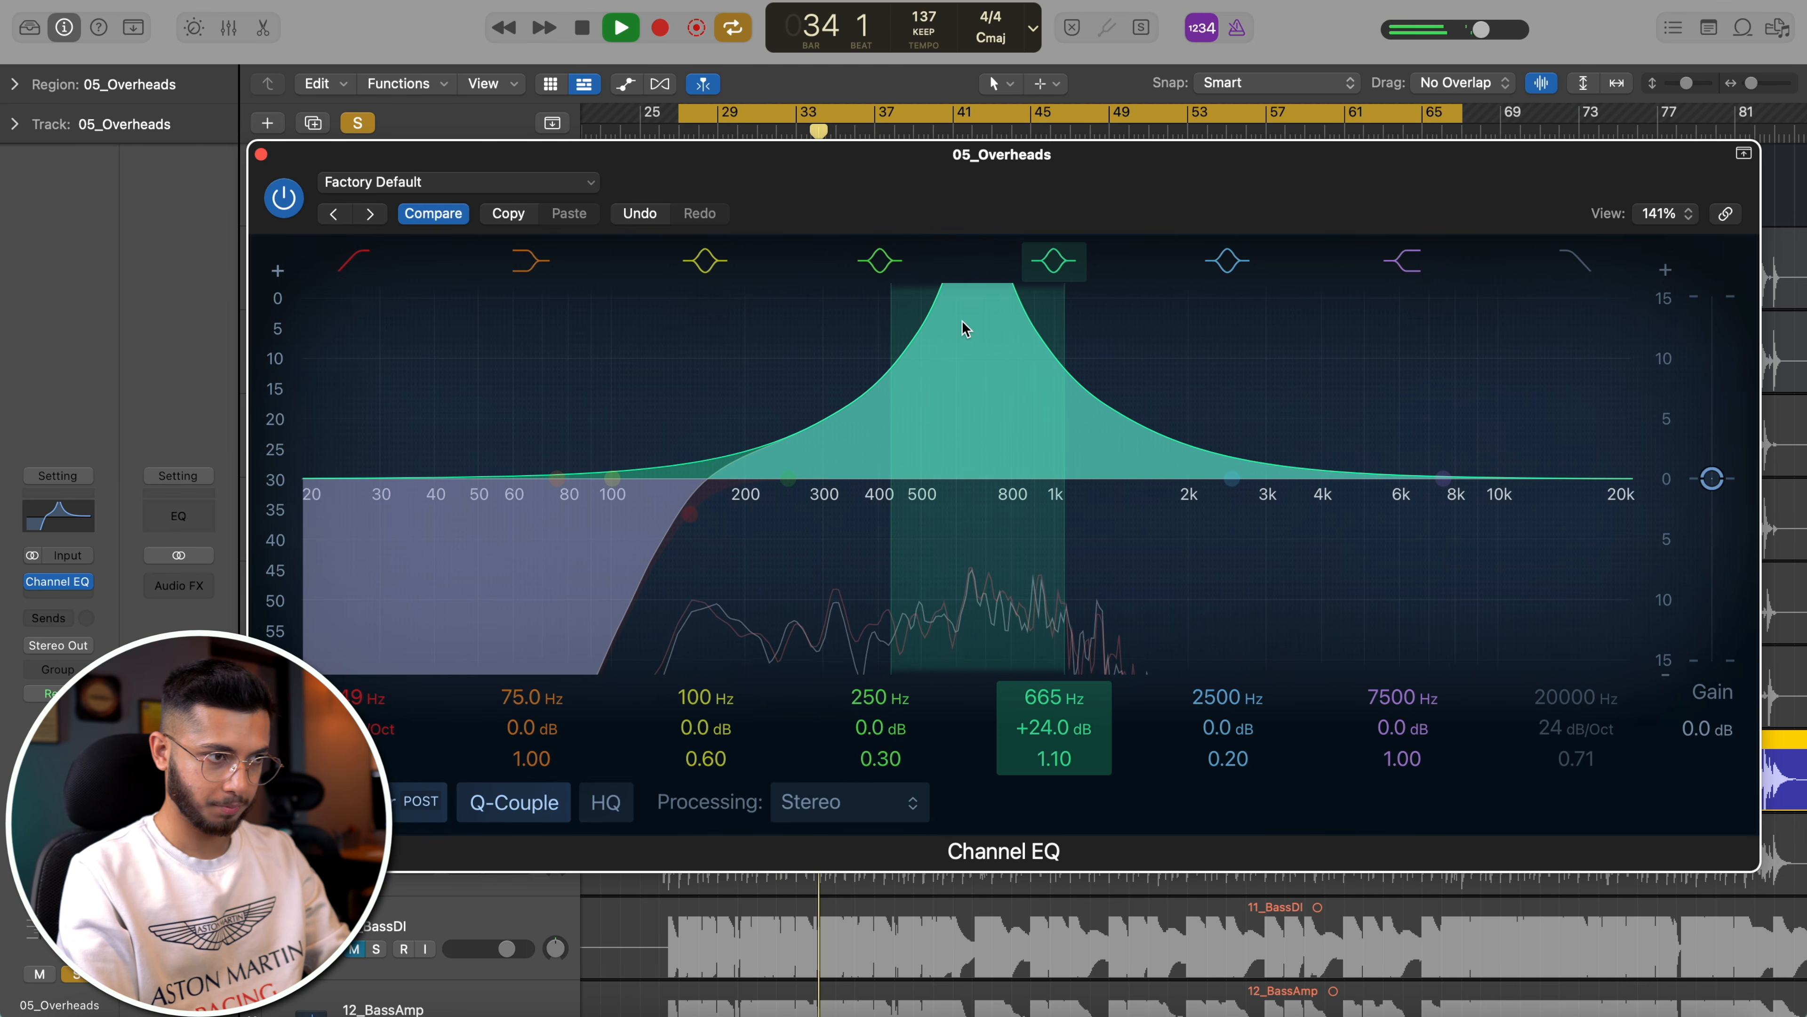
# - Cut the overheads by 2.7 dB at 665 Hz with a Q of 1.70 and add a +3.5 dB high shelf at 5700 Hz
pyautogui.moveTo(1046, 719); pyautogui.dragTo(1047, 810)
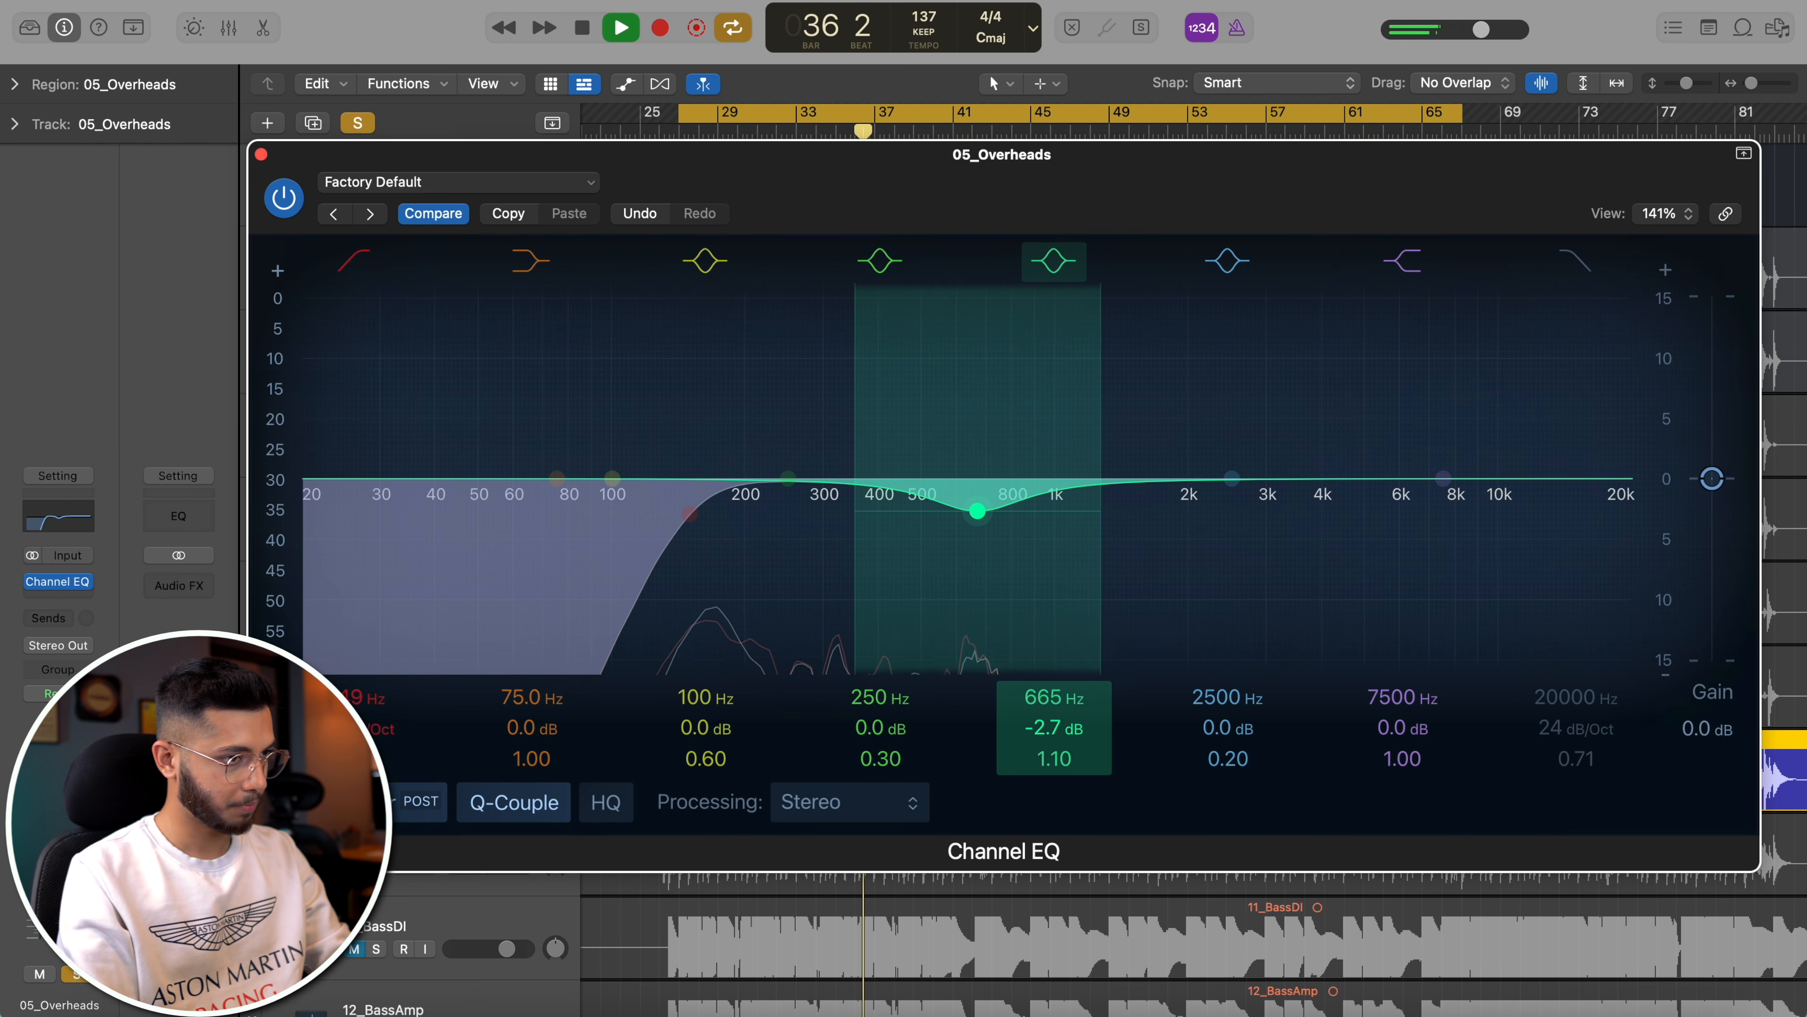
pyautogui.click(1055, 262)
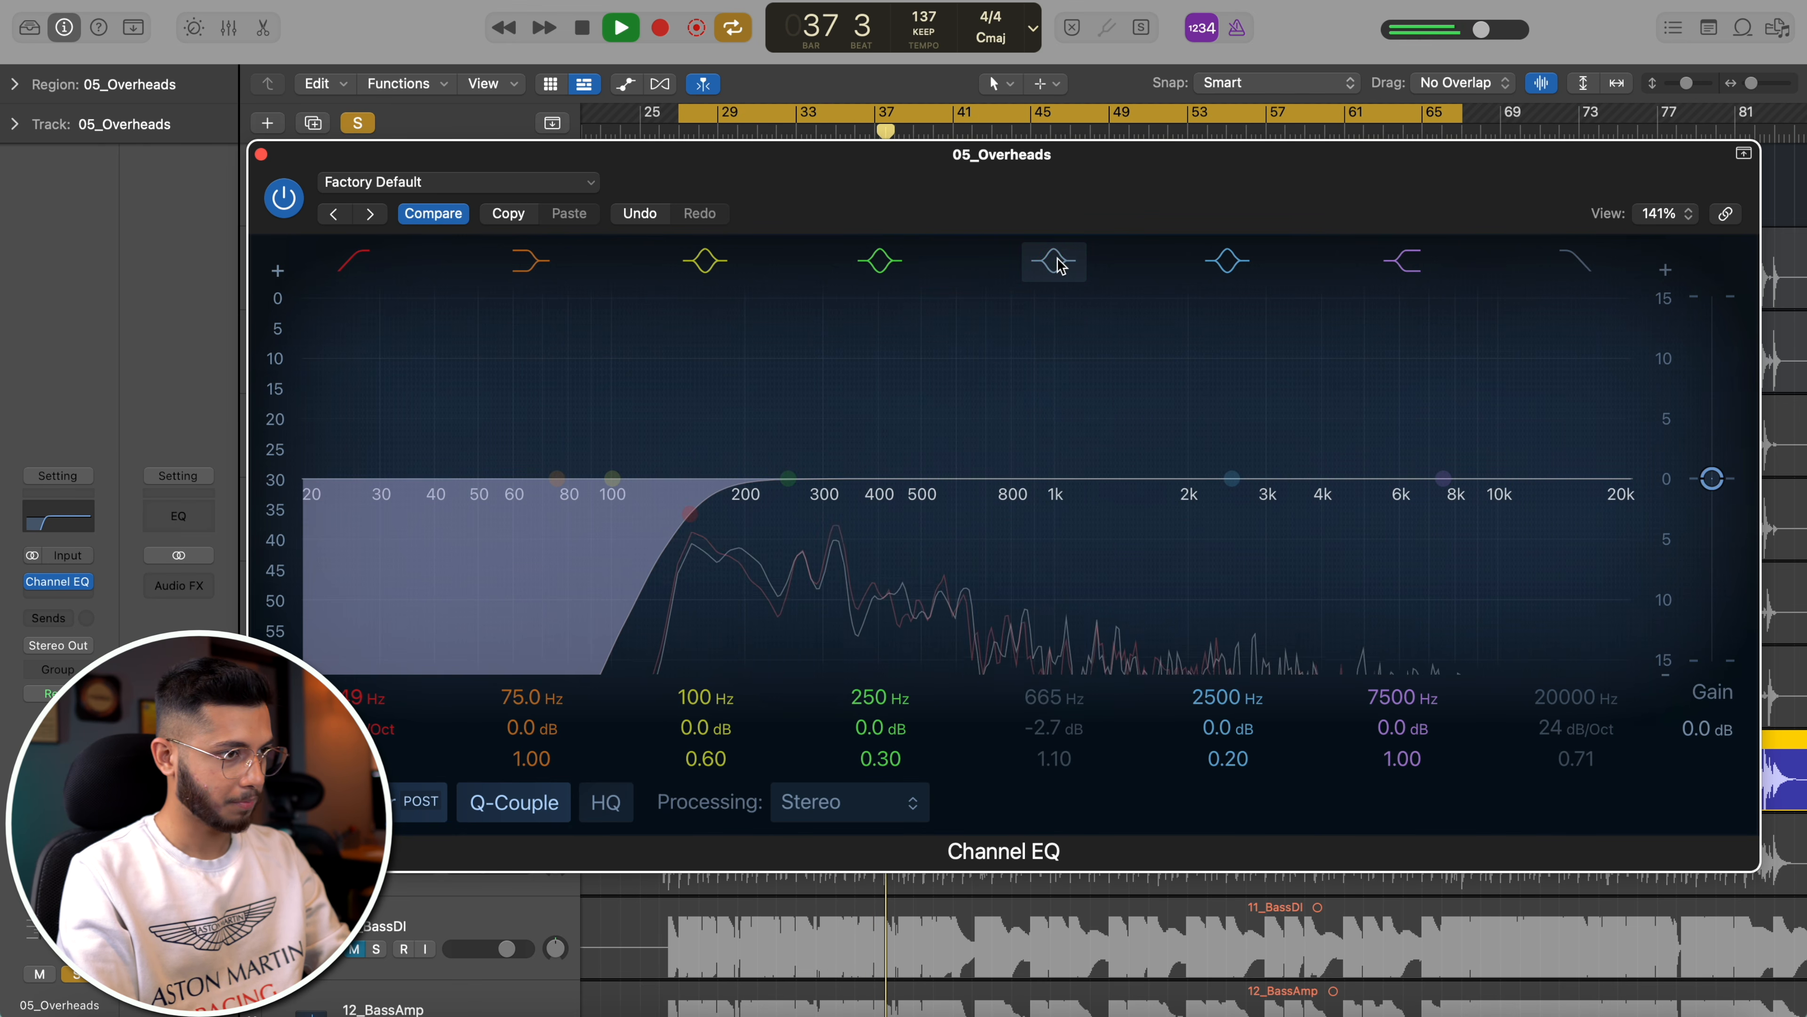
pyautogui.click(1057, 265)
pyautogui.scroll(4, 1003, 466)
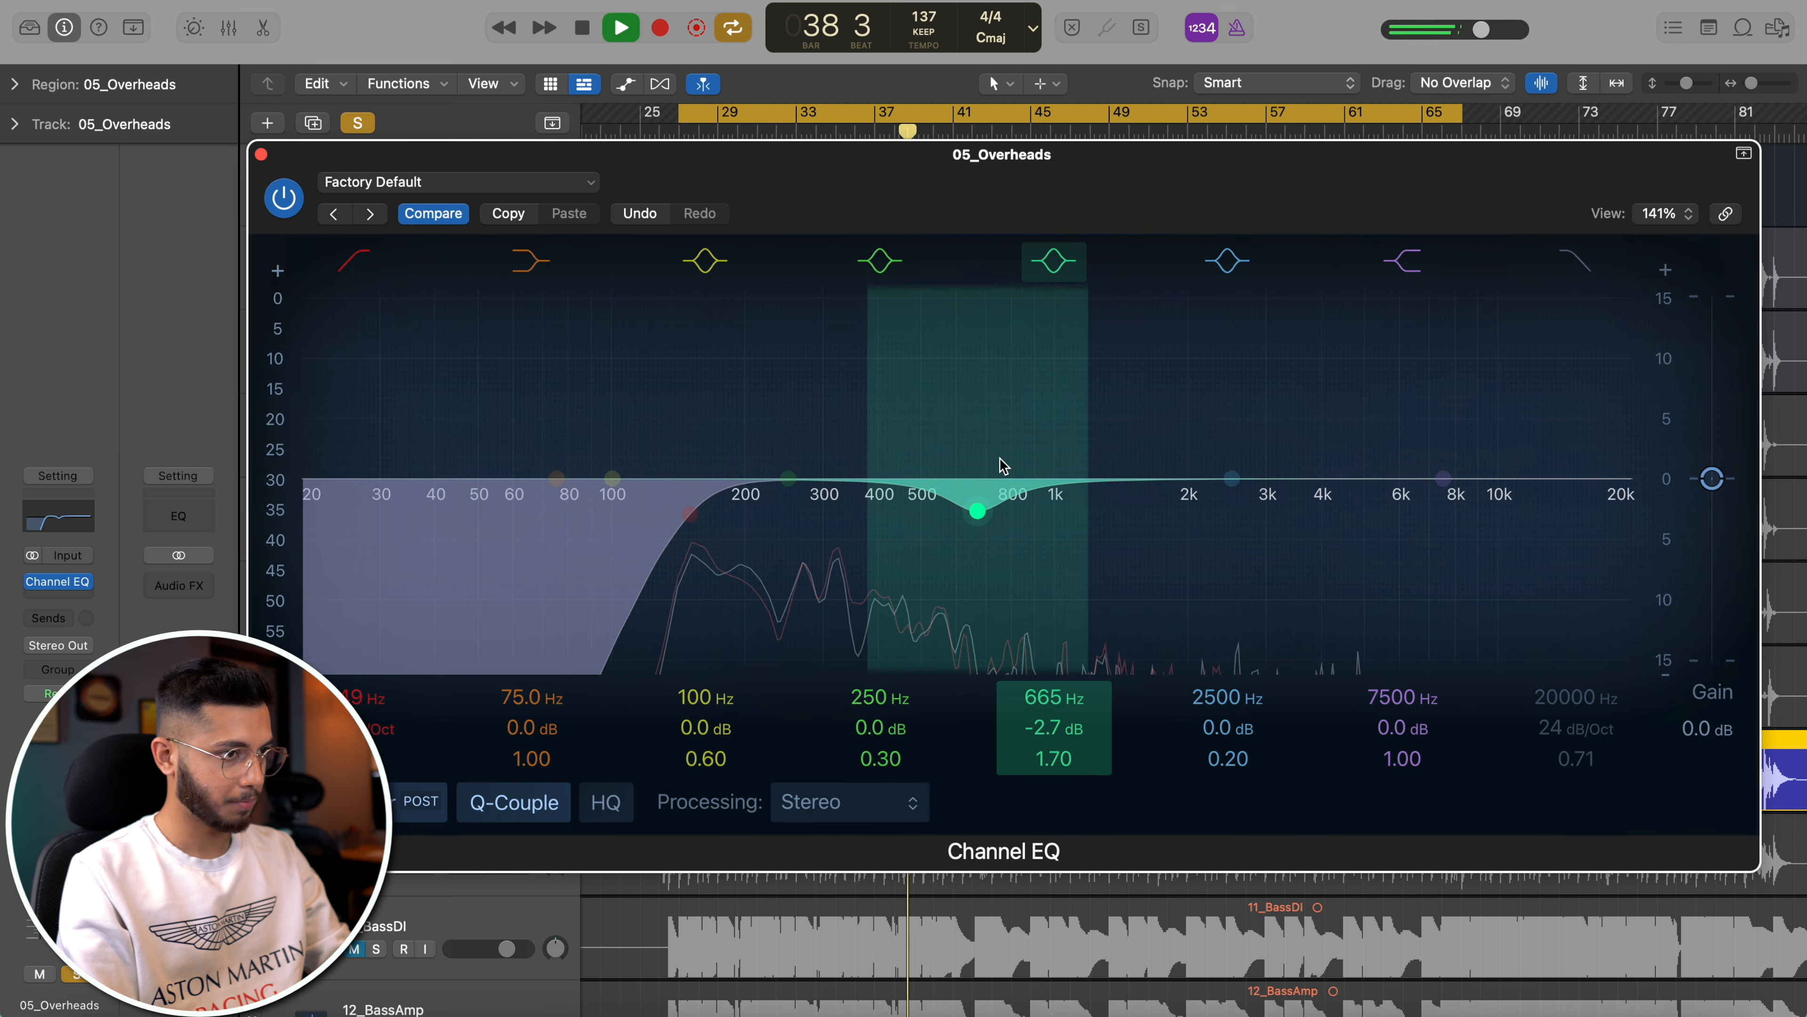
pyautogui.moveTo(1406, 456)
pyautogui.mouseDown()
pyautogui.moveTo(1404, 392)
pyautogui.moveTo(1369, 407)
pyautogui.moveTo(1399, 450)
pyautogui.mouseUp()
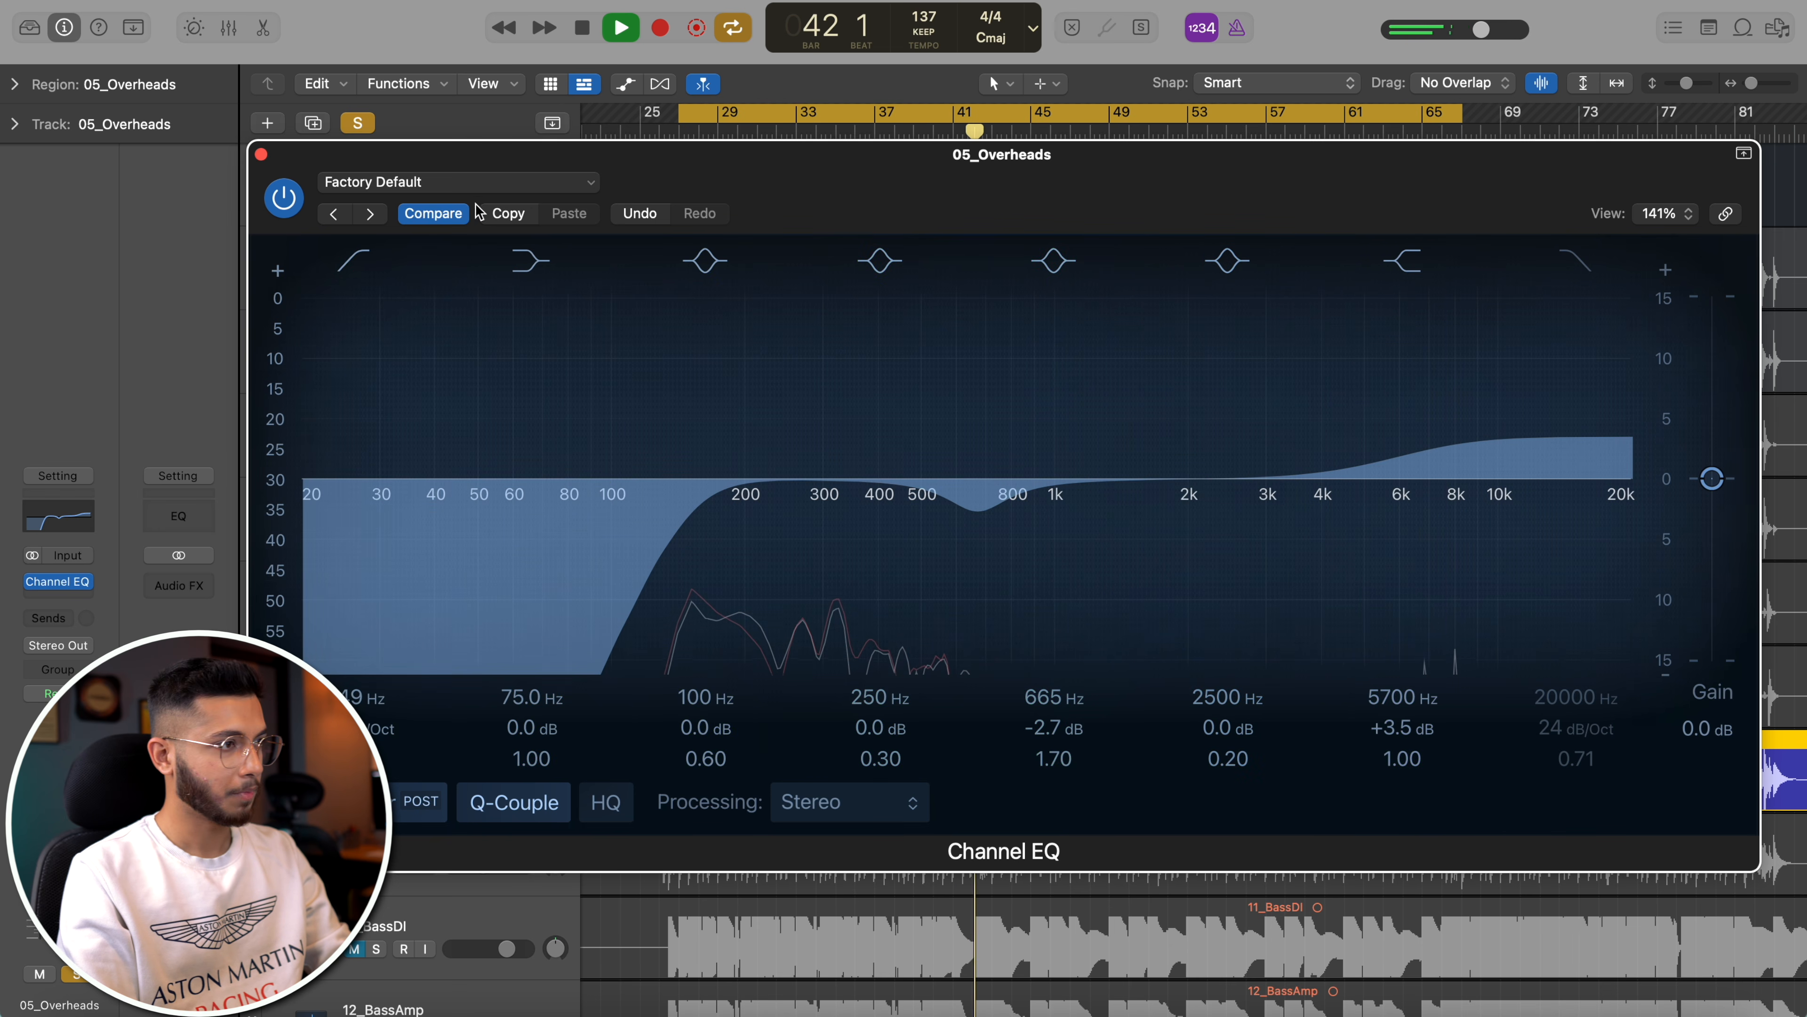
pyautogui.click(261, 155)
# - Solo the kick and snare tracks alongside 05_Overheads and compare the playback with and without the overheads
pyautogui.moveTo(375, 197); pyautogui.dragTo(377, 488)
pyautogui.press('space')
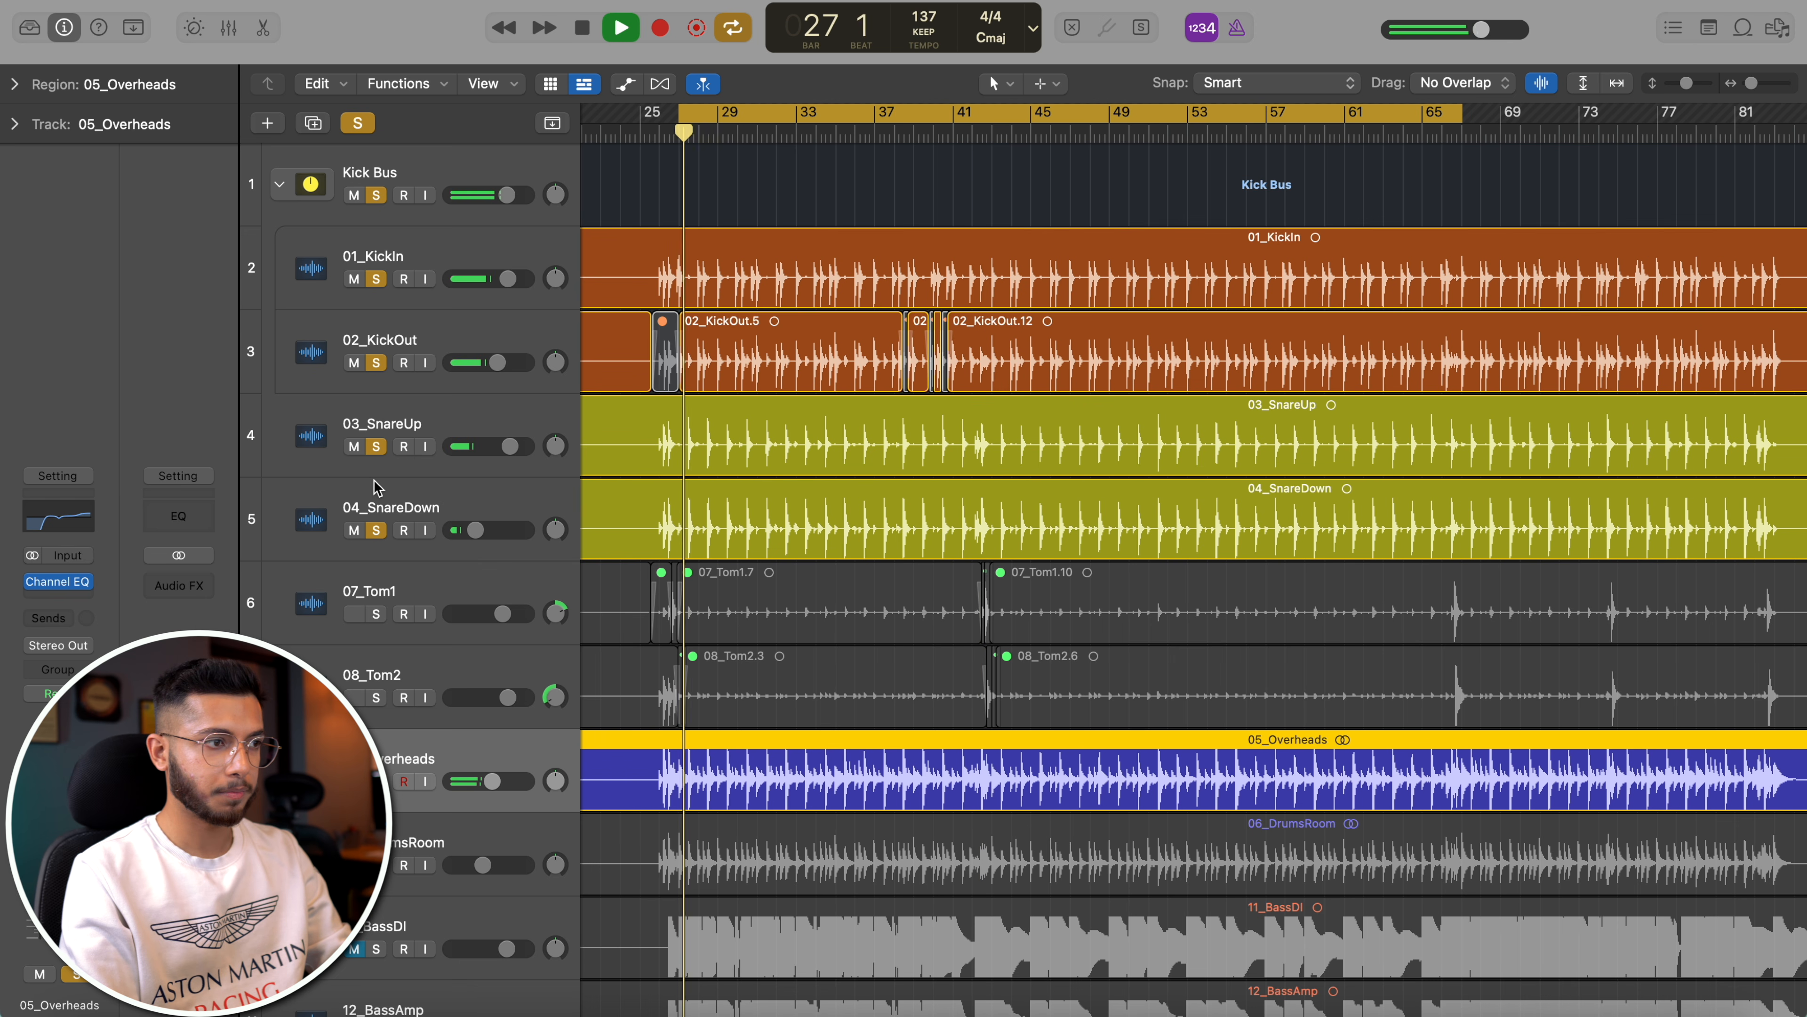
pyautogui.click(378, 780)
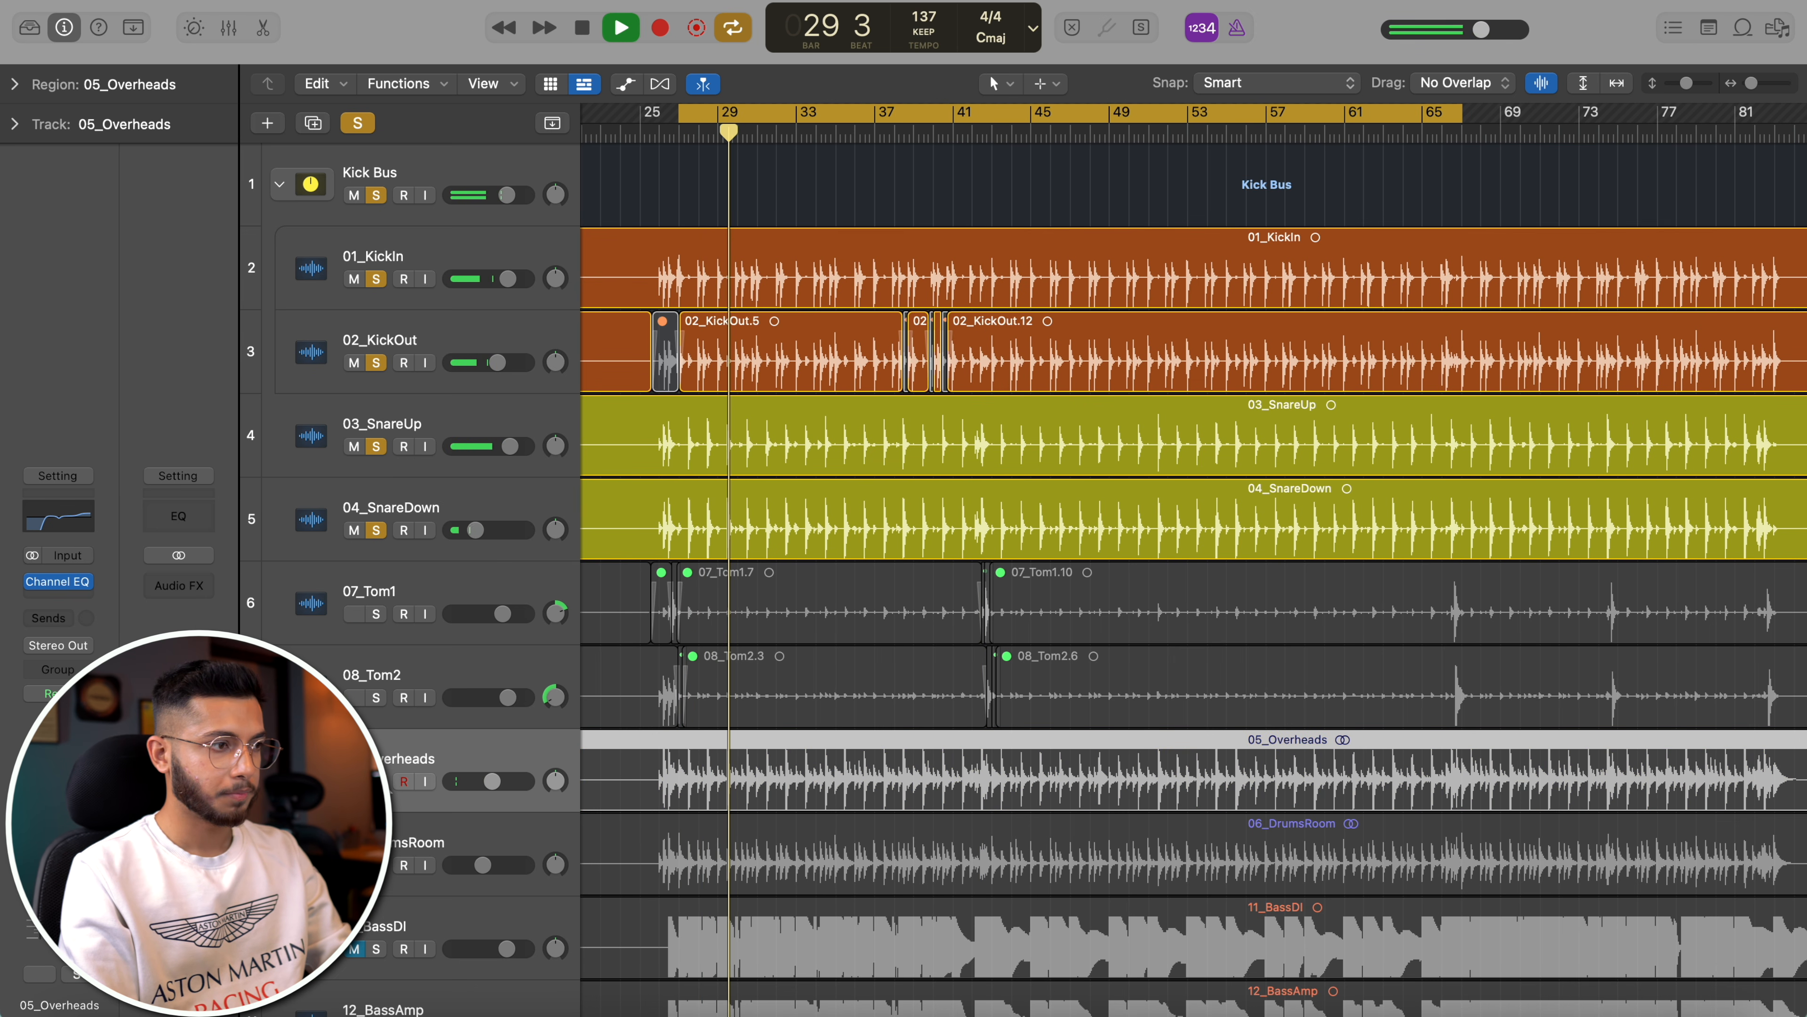
pyautogui.click(378, 781)
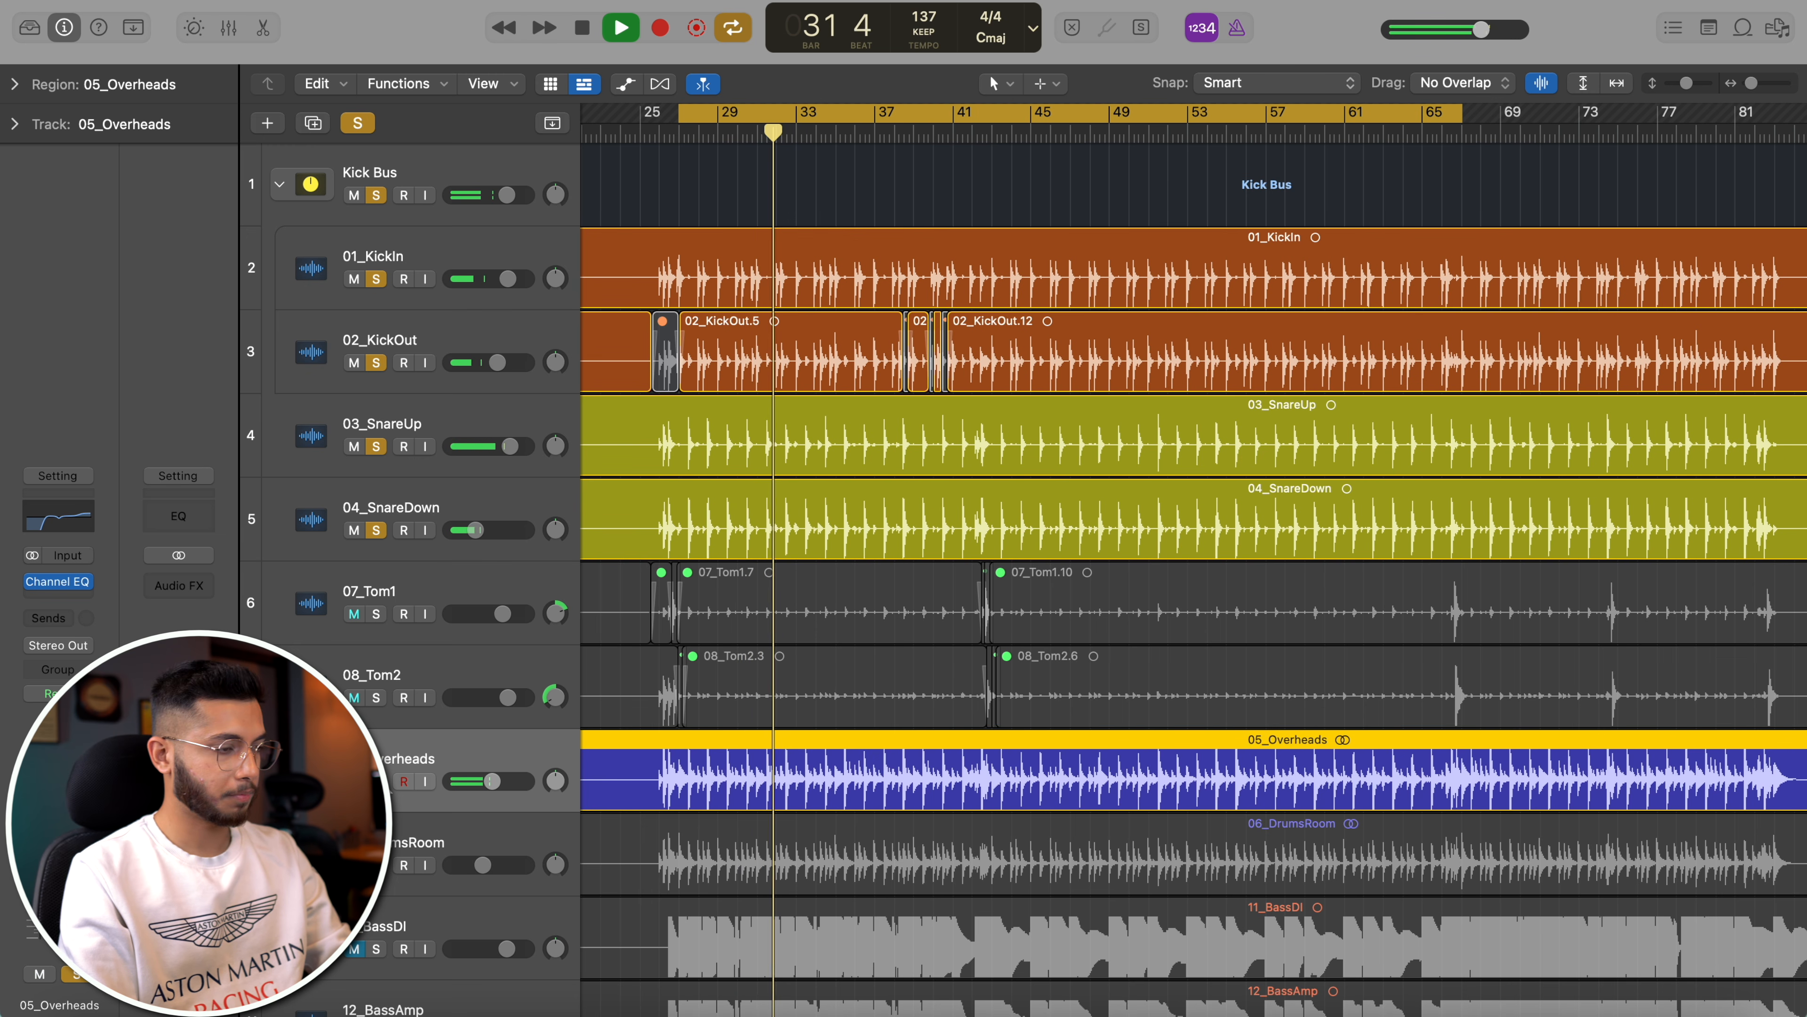
# - Lower 05_Overheads' volume slightly and set 03_SnareUp's volume to about +0.2 dB
pyautogui.moveTo(478, 781); pyautogui.dragTo(474, 780)
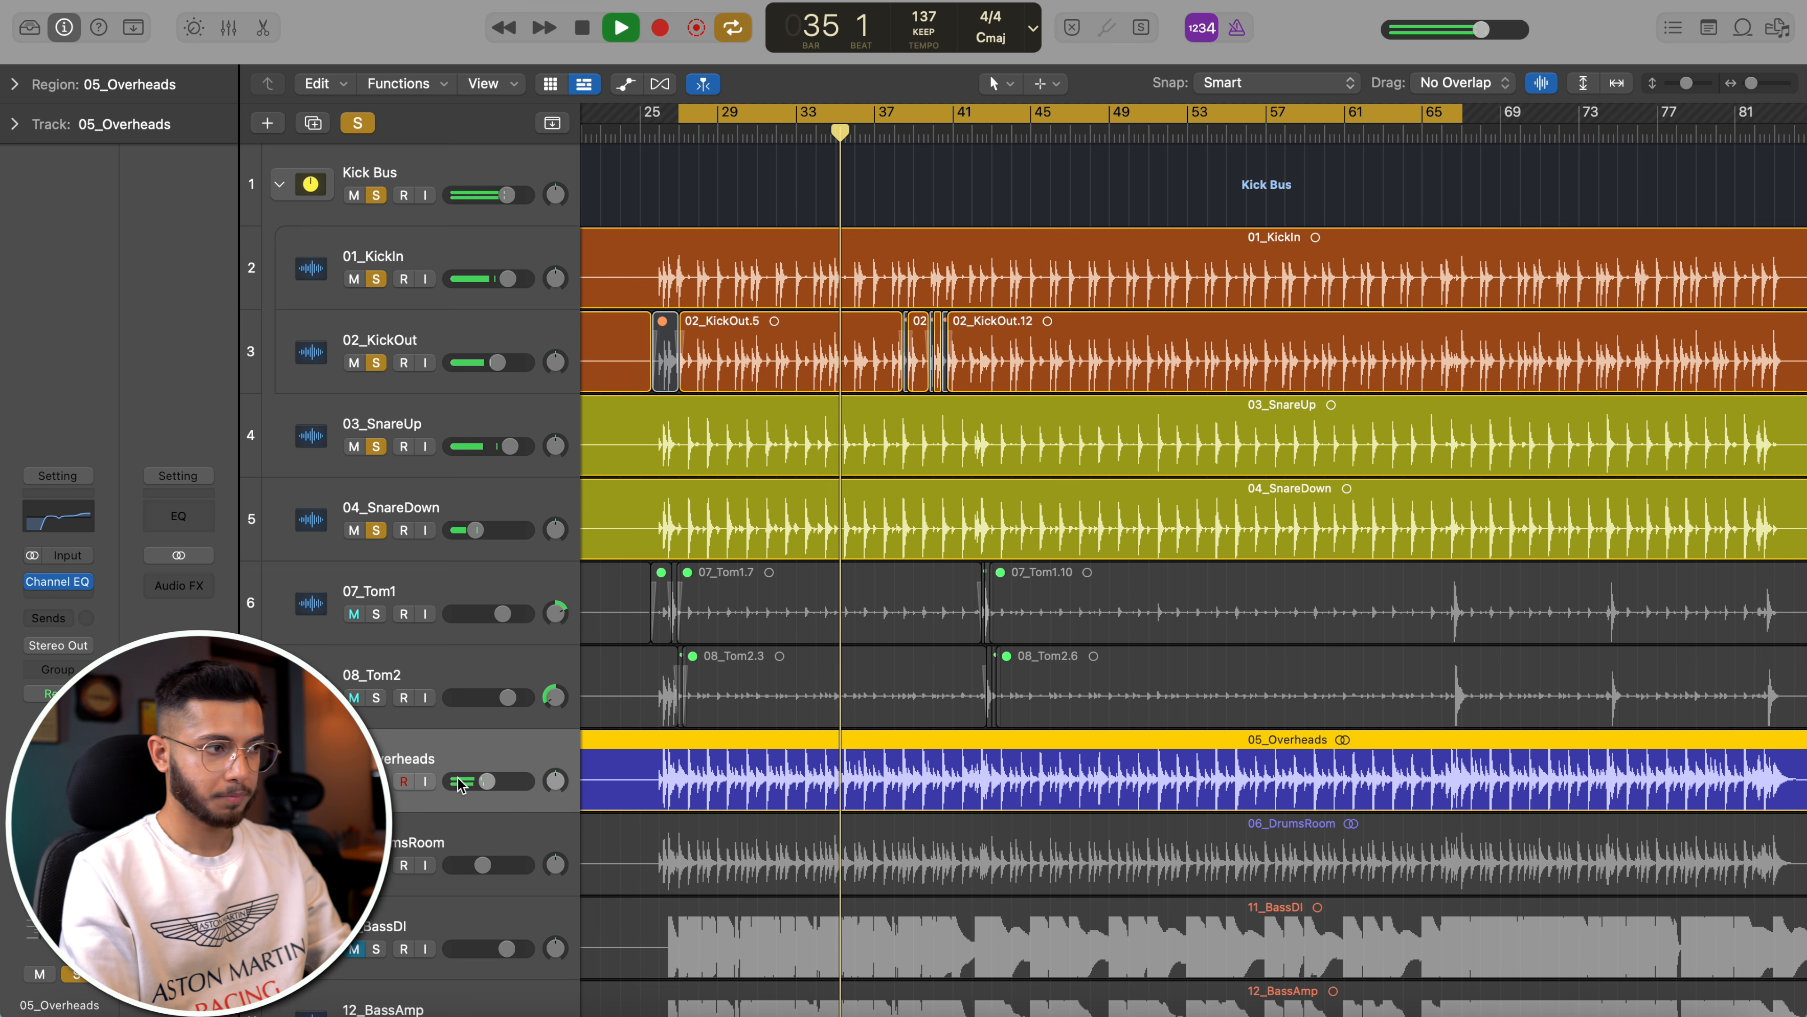
pyautogui.click(464, 426)
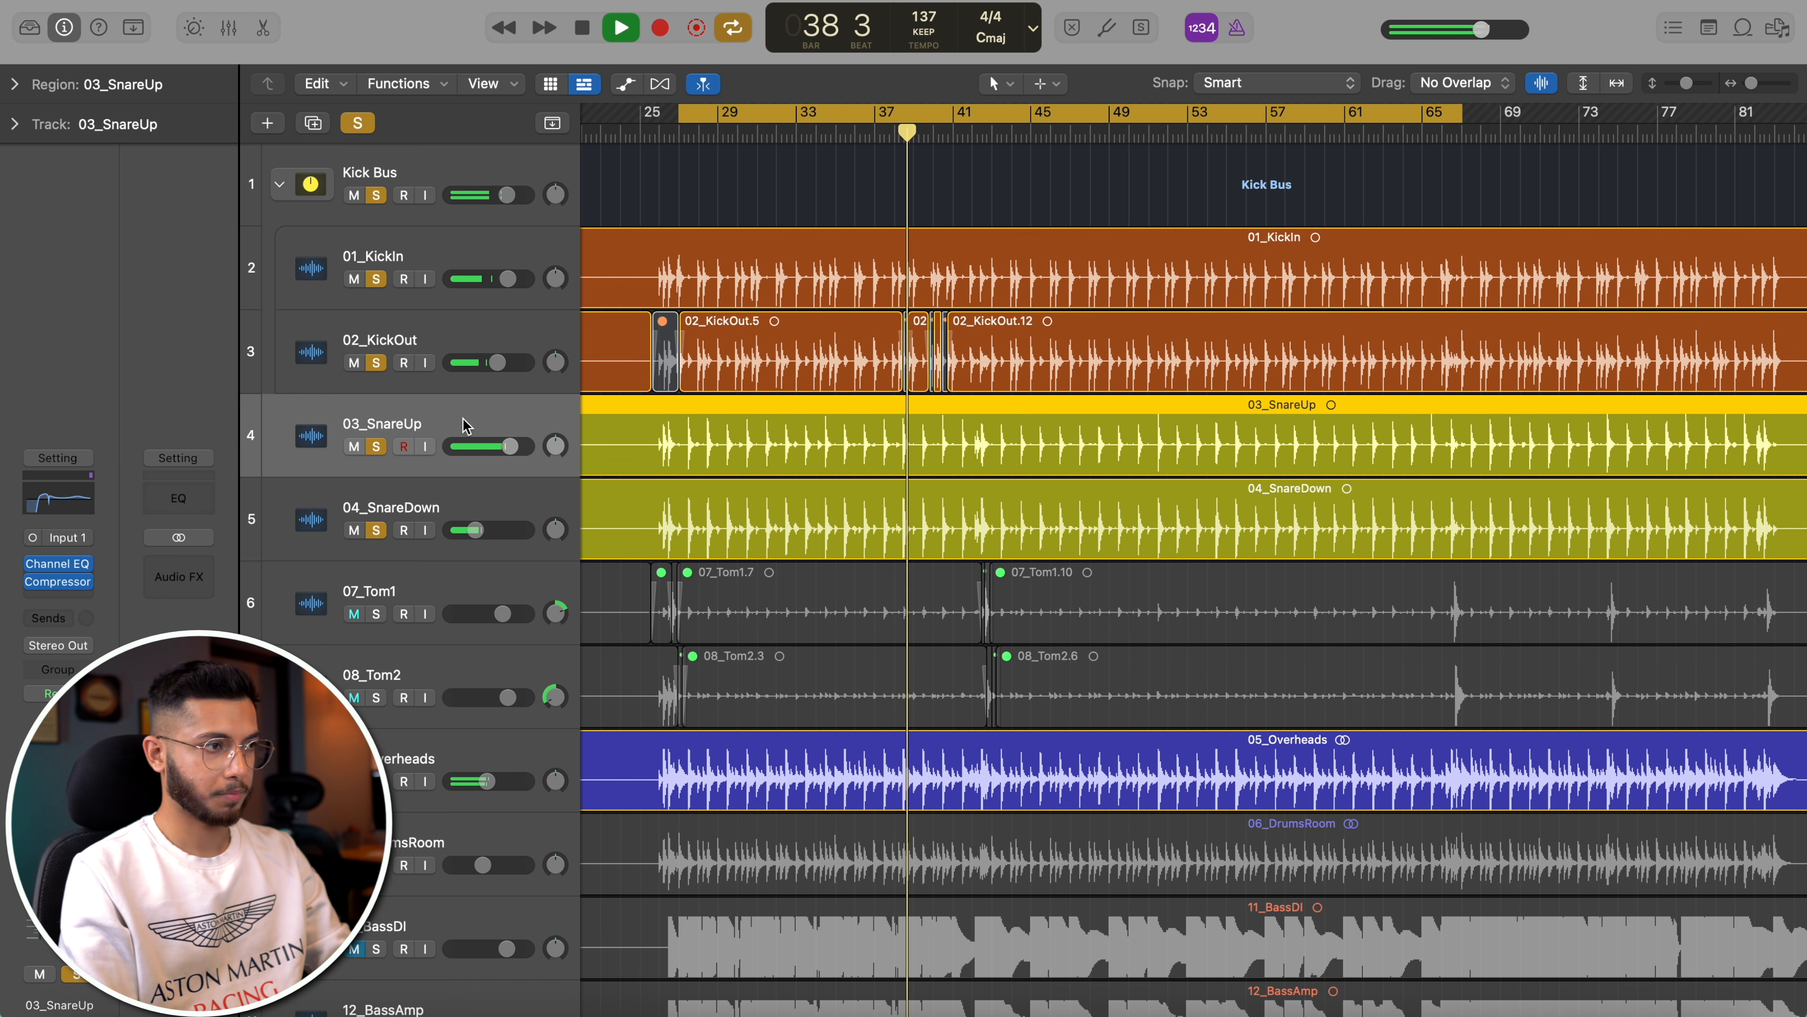
pyautogui.click(477, 456)
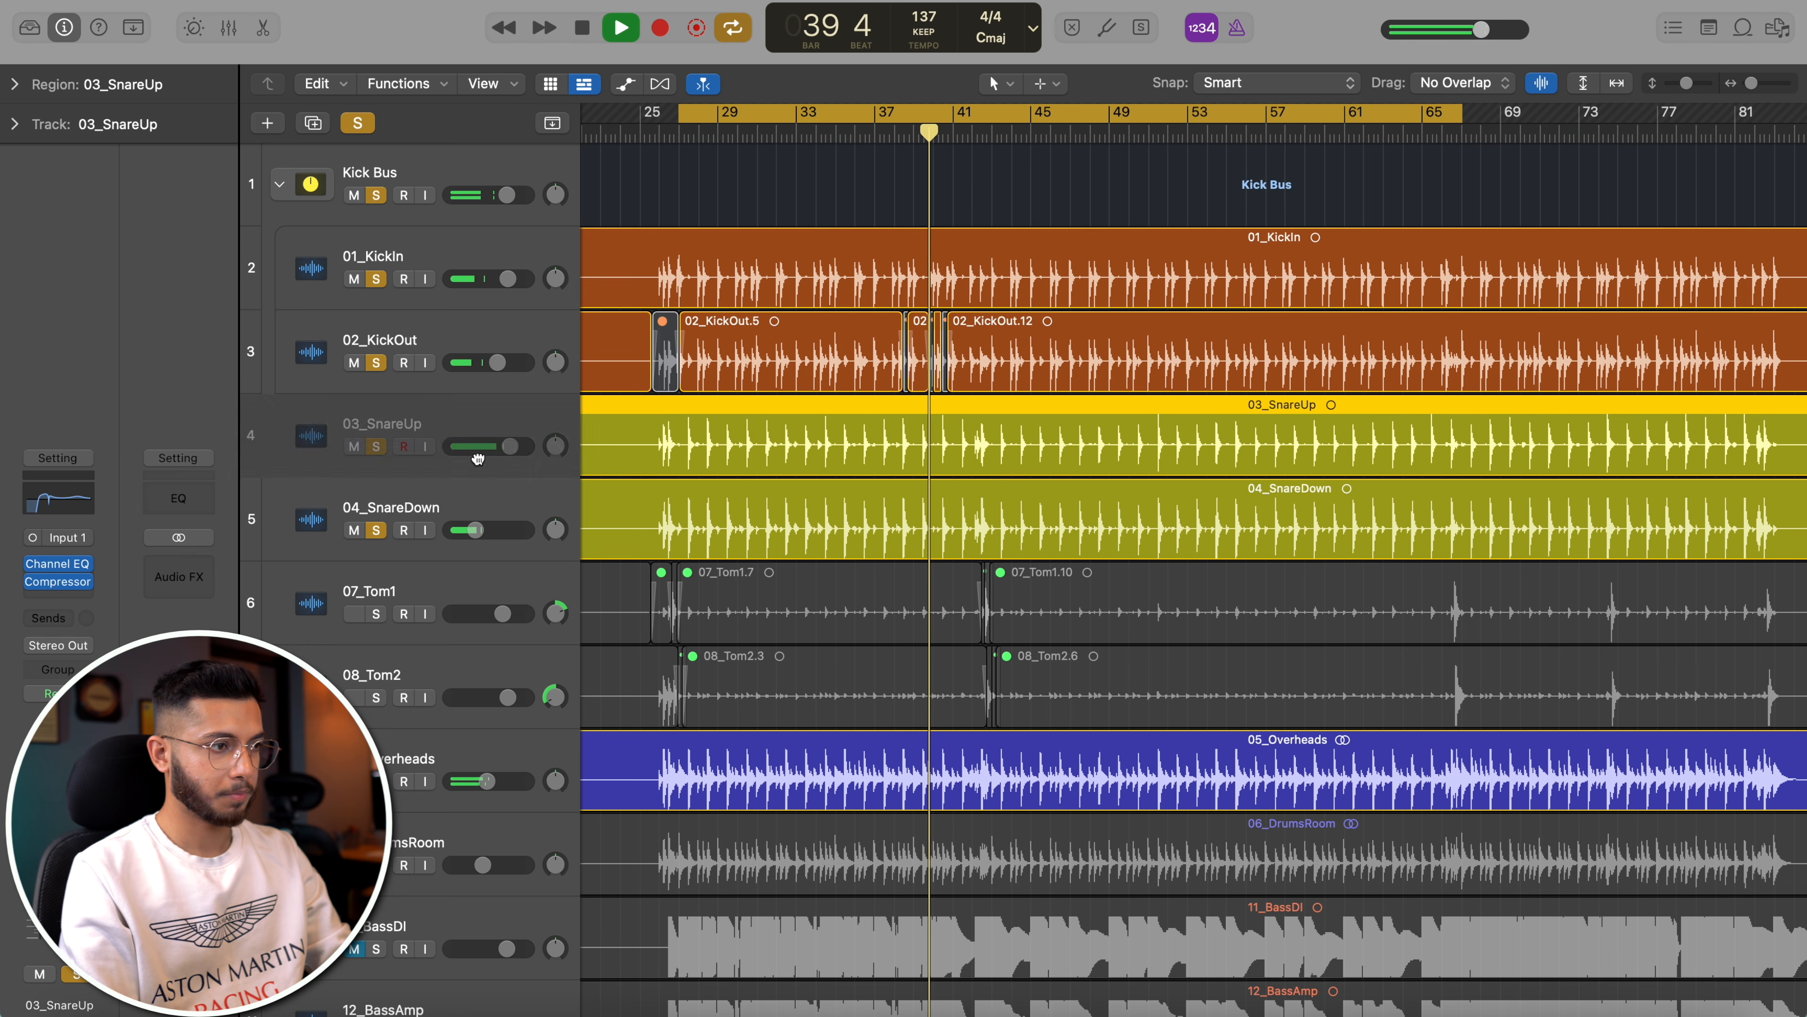
pyautogui.click(477, 447)
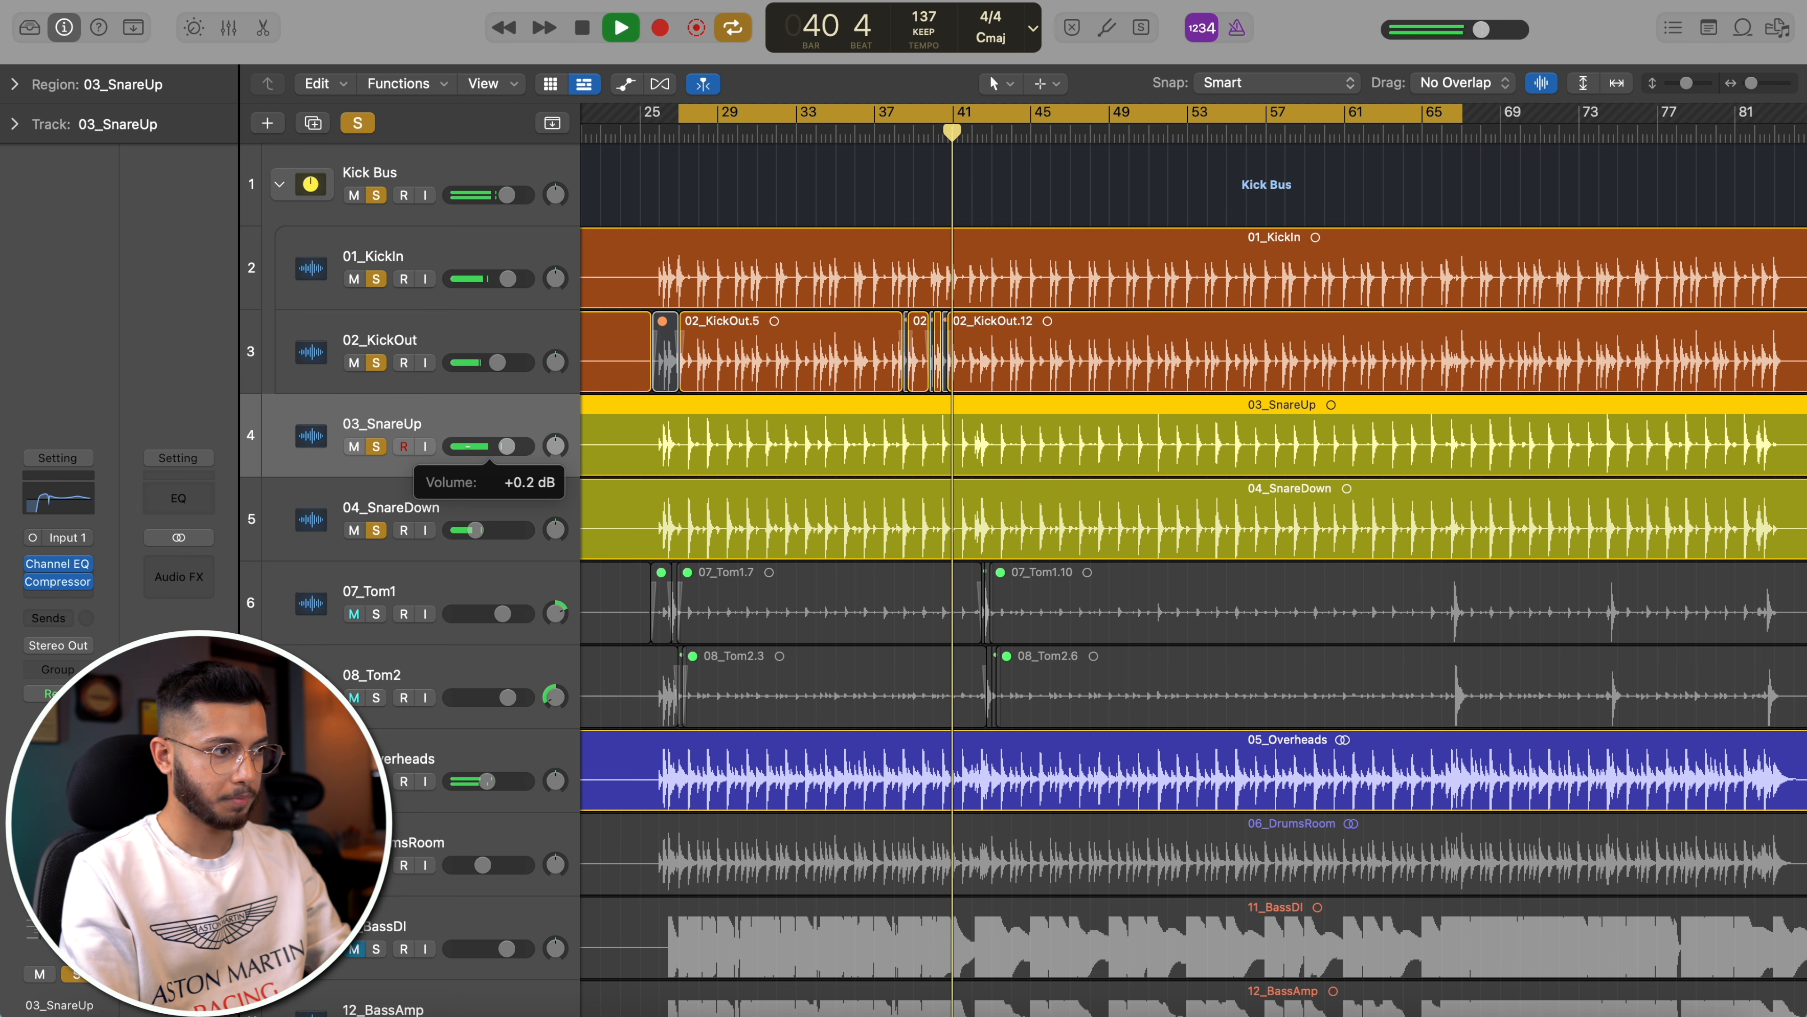
pyautogui.moveTo(469, 451); pyautogui.dragTo(469, 452)
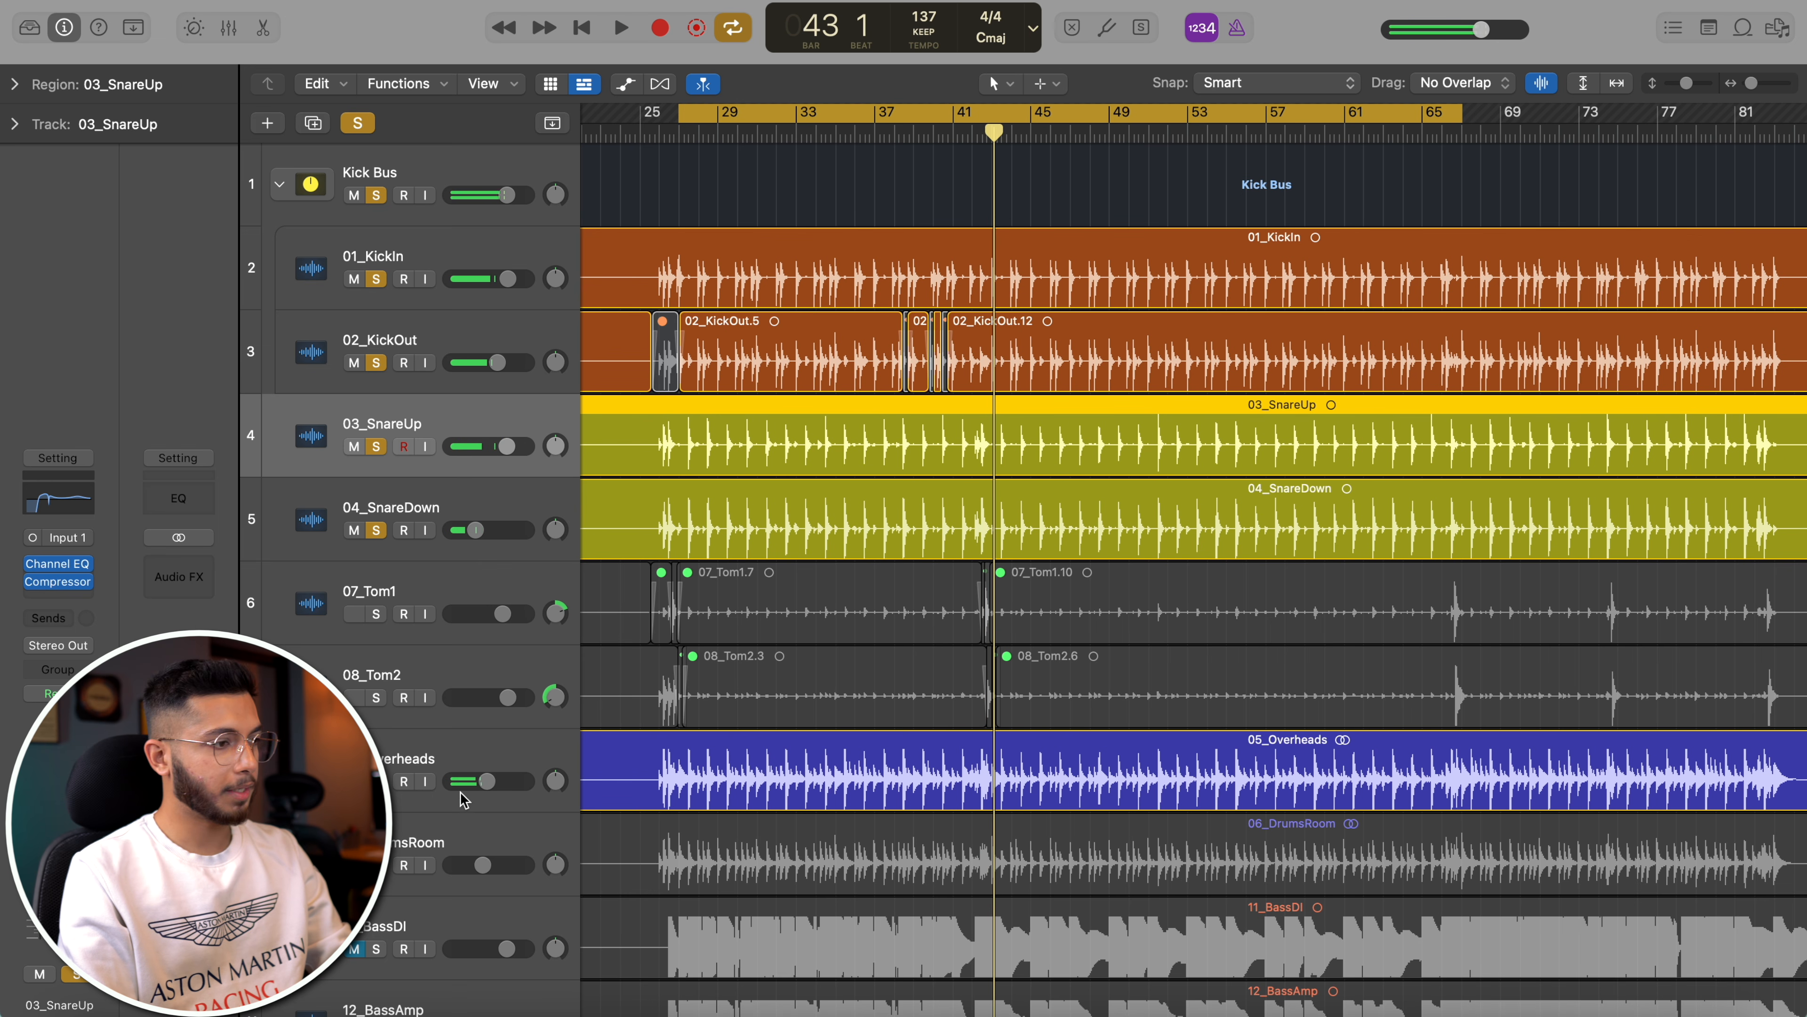
# - Solo only 06_DrumsRoom and add a Channel EQ to it during playback
pyautogui.click(354, 864)
pyautogui.moveTo(376, 780); pyautogui.dragTo(379, 191)
pyautogui.click(409, 839)
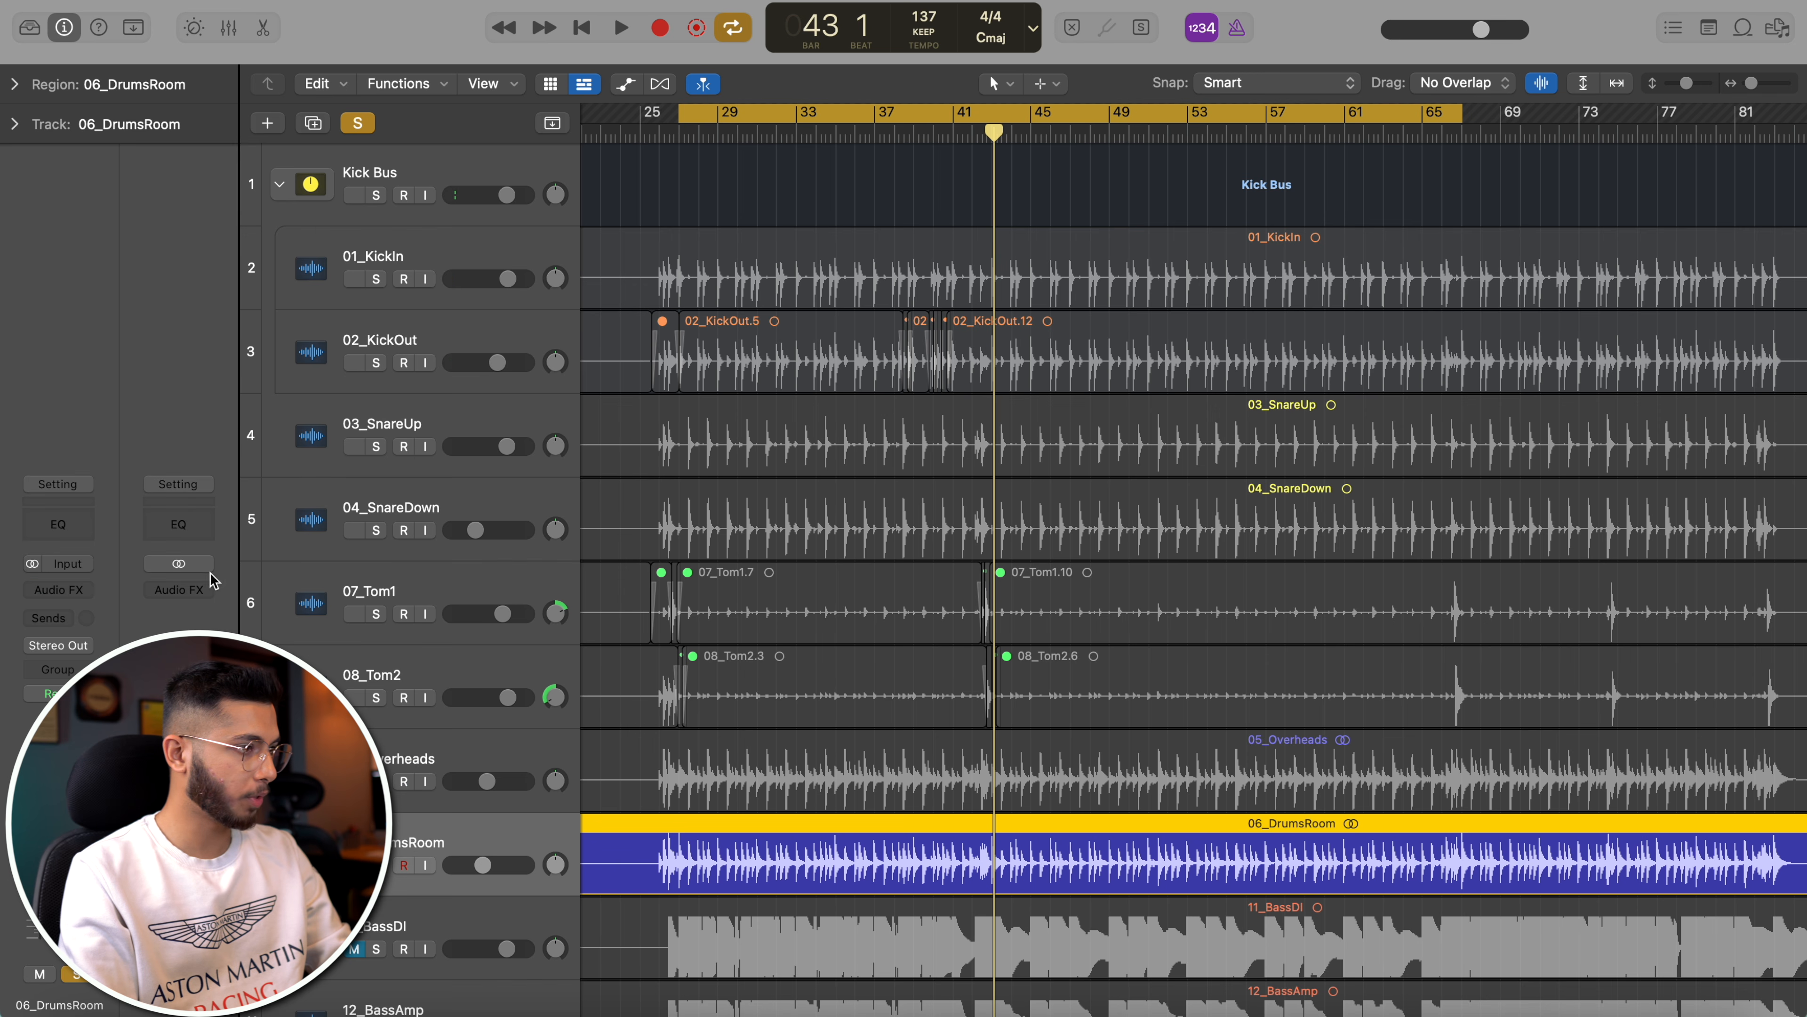
pyautogui.click(57, 581)
pyautogui.press('space')
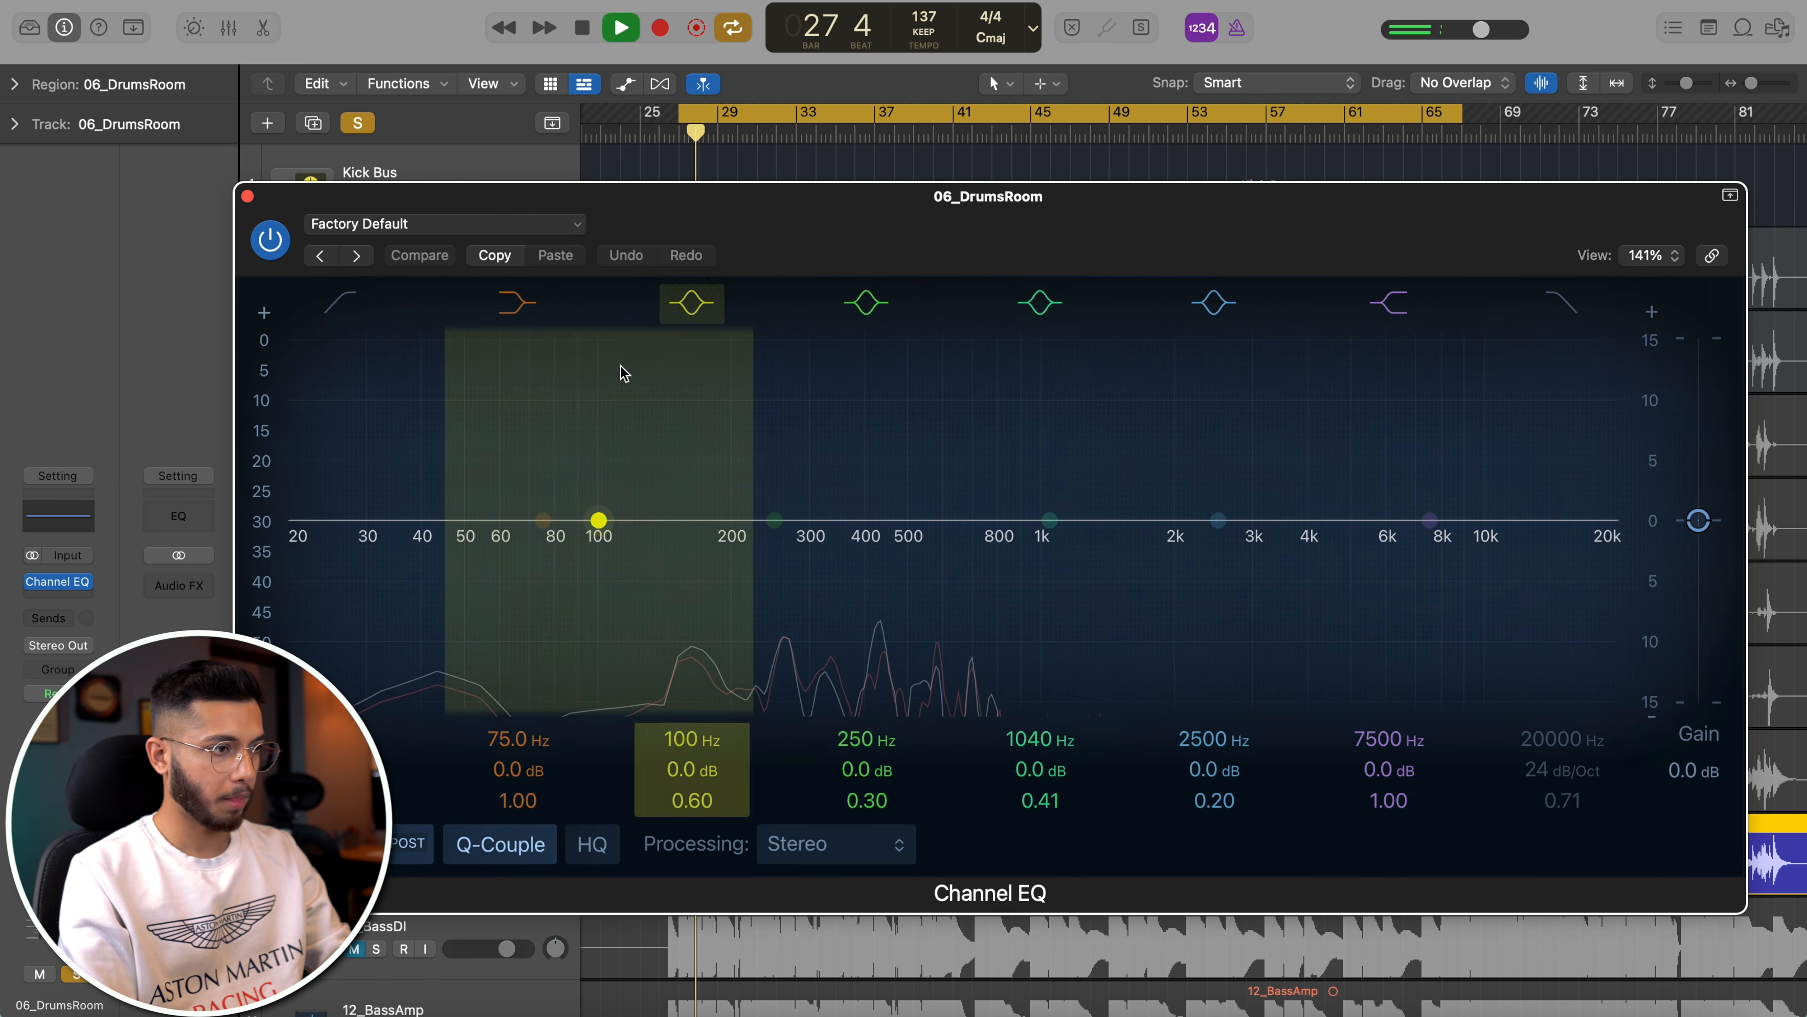
# - Enable the low-cut filter on the 06_DrumsRoom EQ, steepen its slope and set it to about 140 Hz
pyautogui.click(343, 303)
pyautogui.moveTo(377, 586); pyautogui.dragTo(655, 569)
pyautogui.press('space')
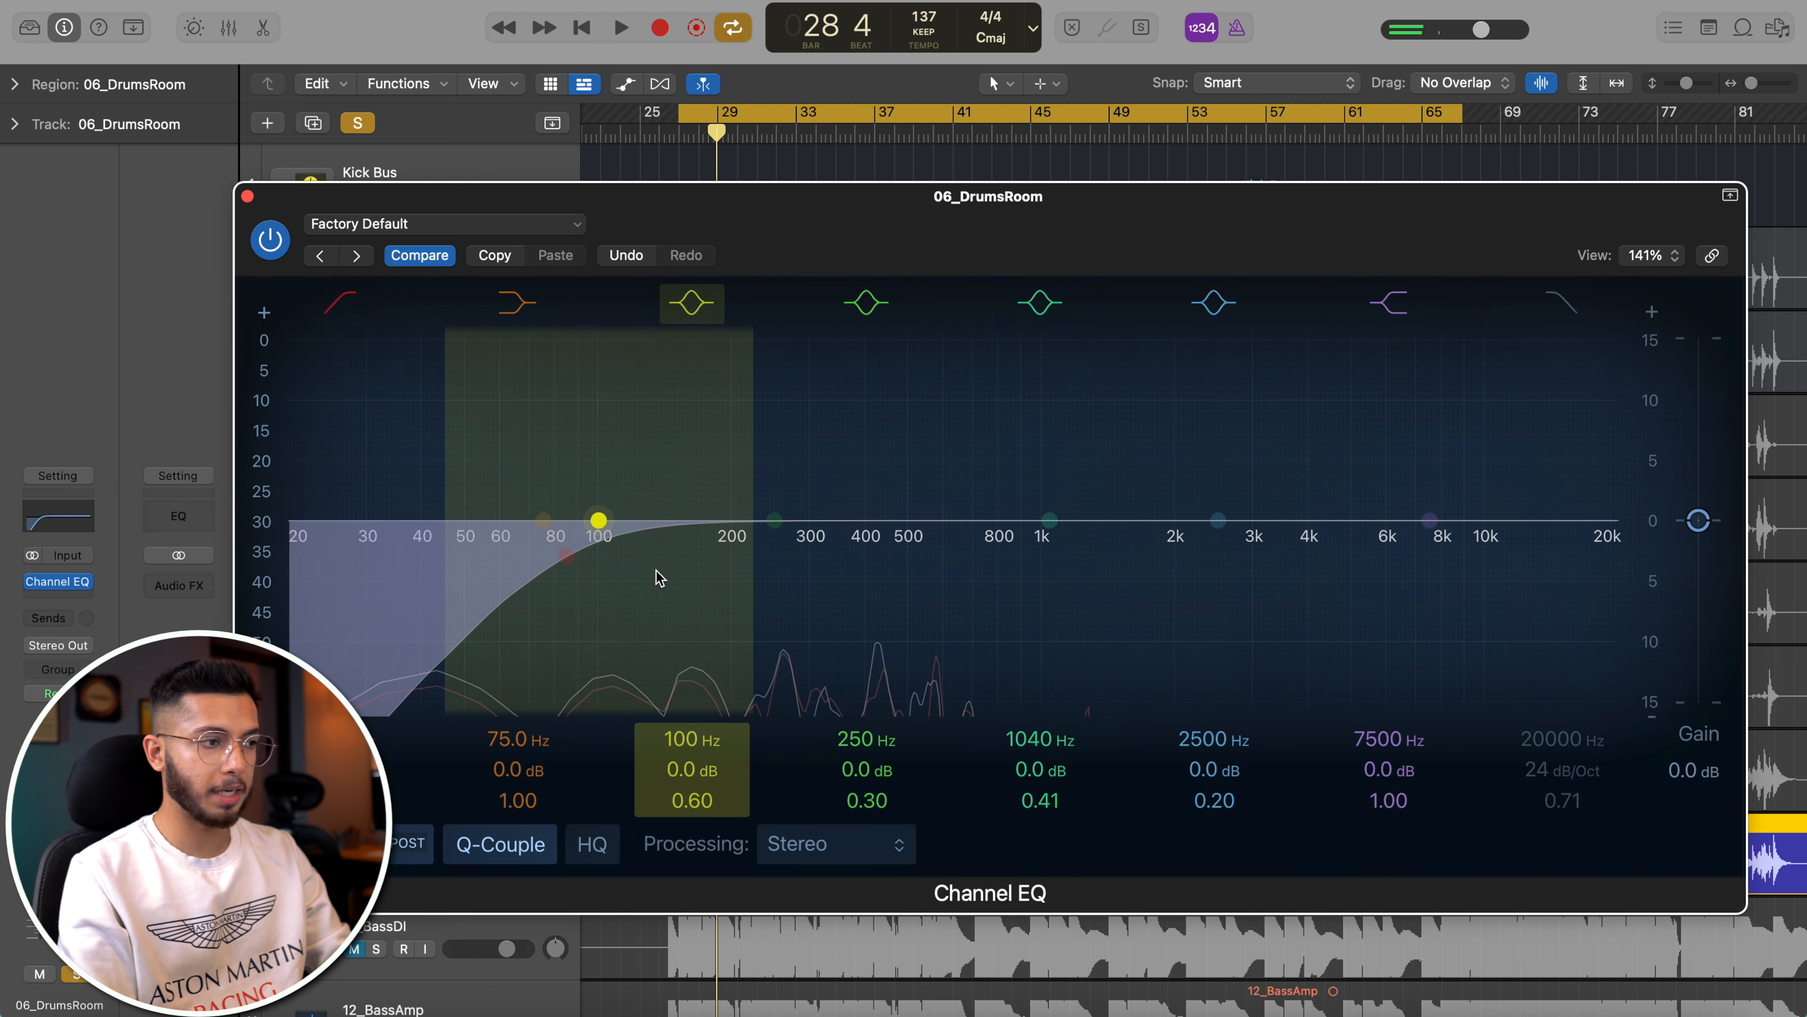
pyautogui.moveTo(345, 769); pyautogui.dragTo(345, 755)
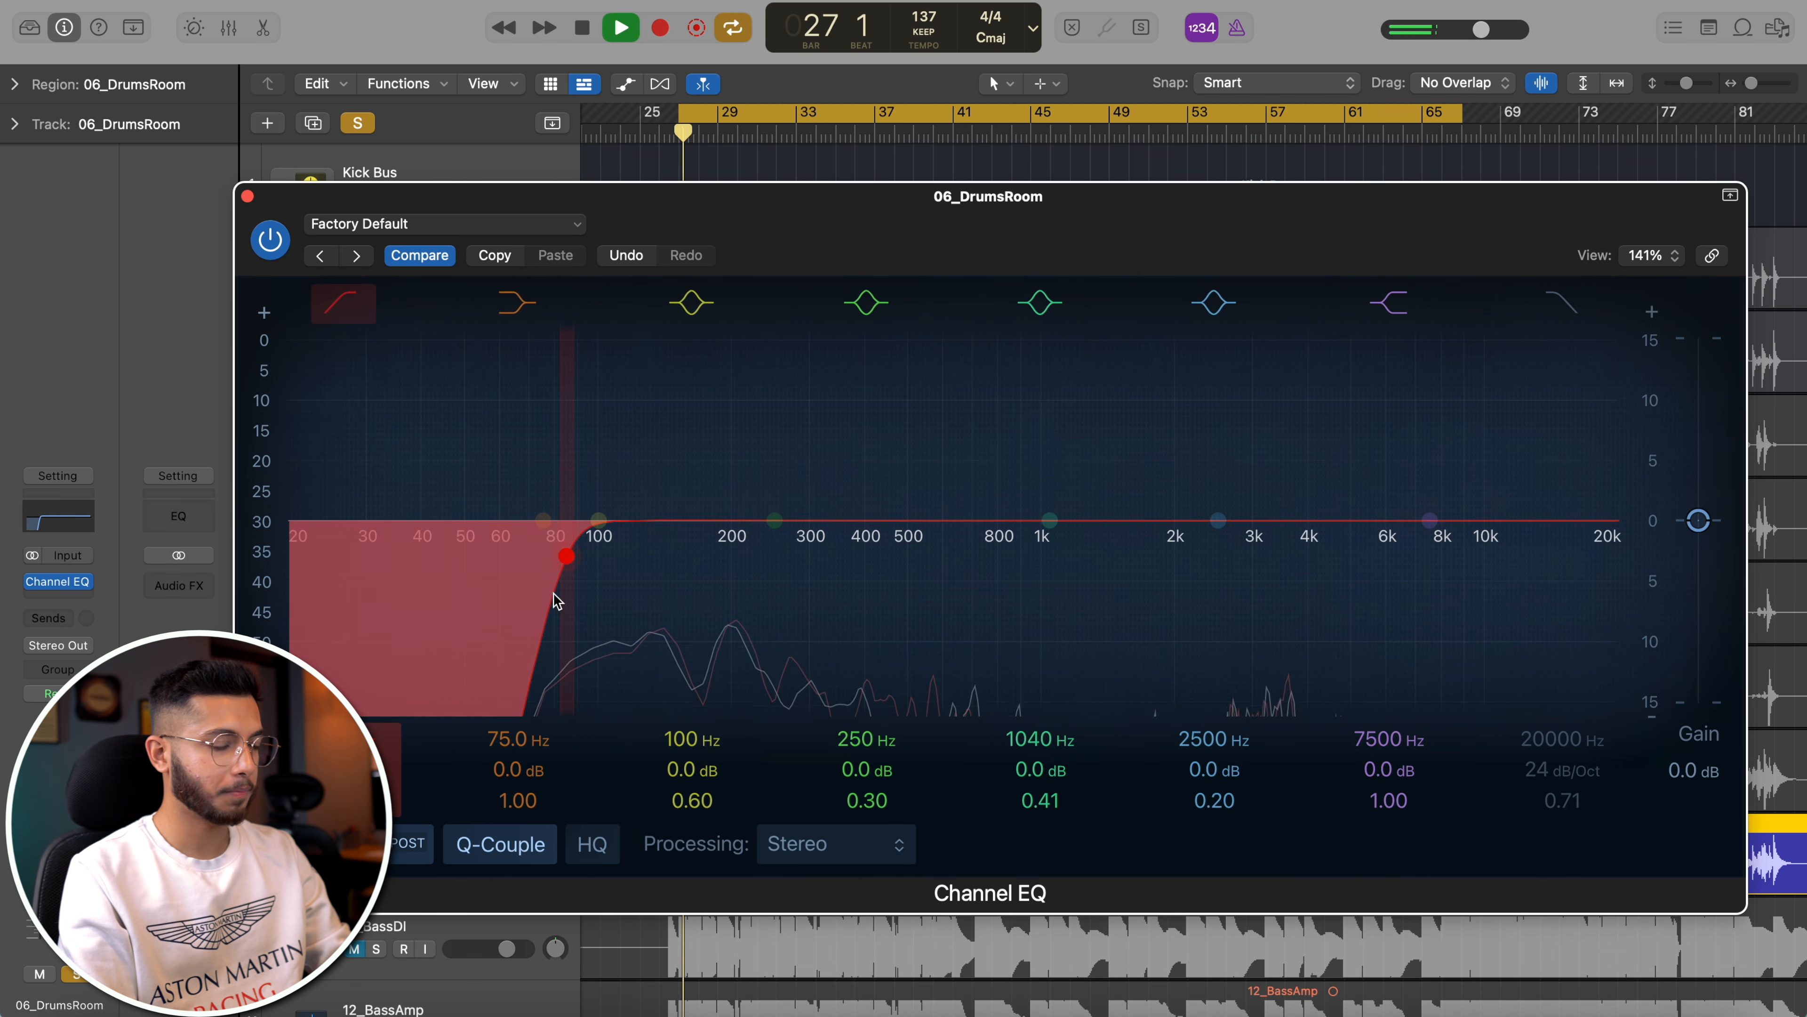
pyautogui.moveTo(556, 601); pyautogui.dragTo(644, 603)
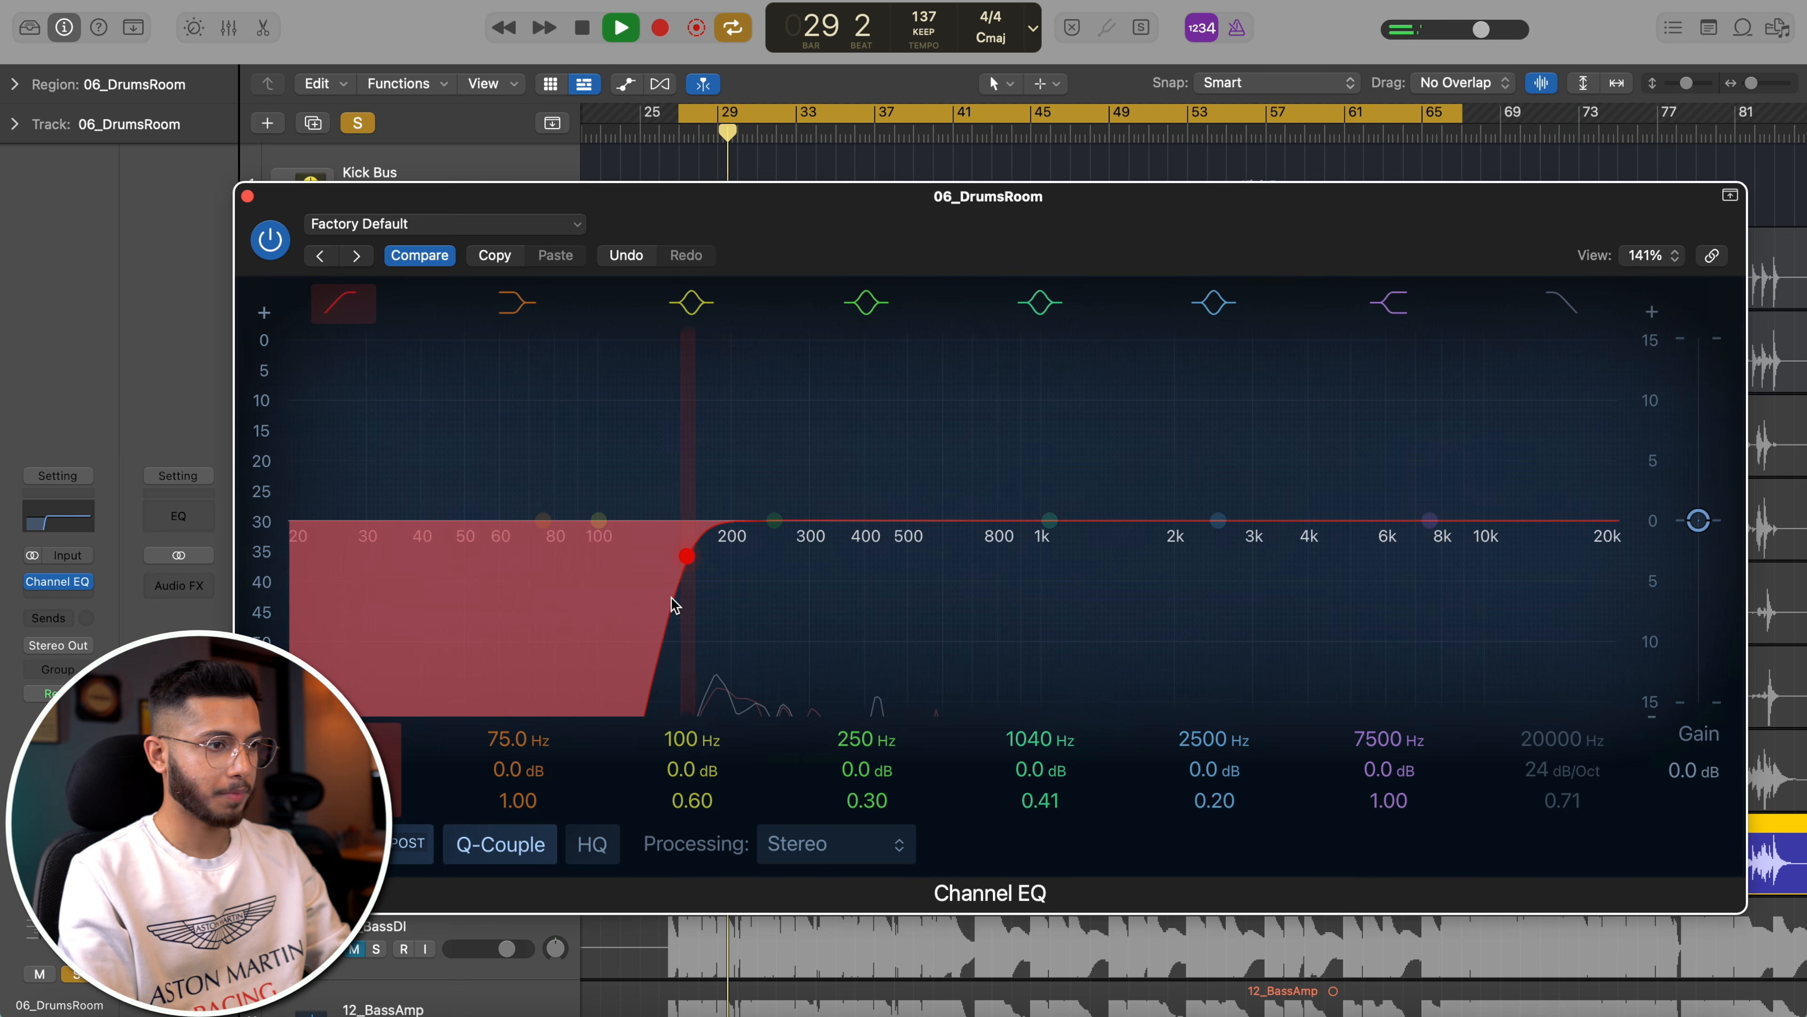
pyautogui.moveTo(674, 597); pyautogui.dragTo(646, 595)
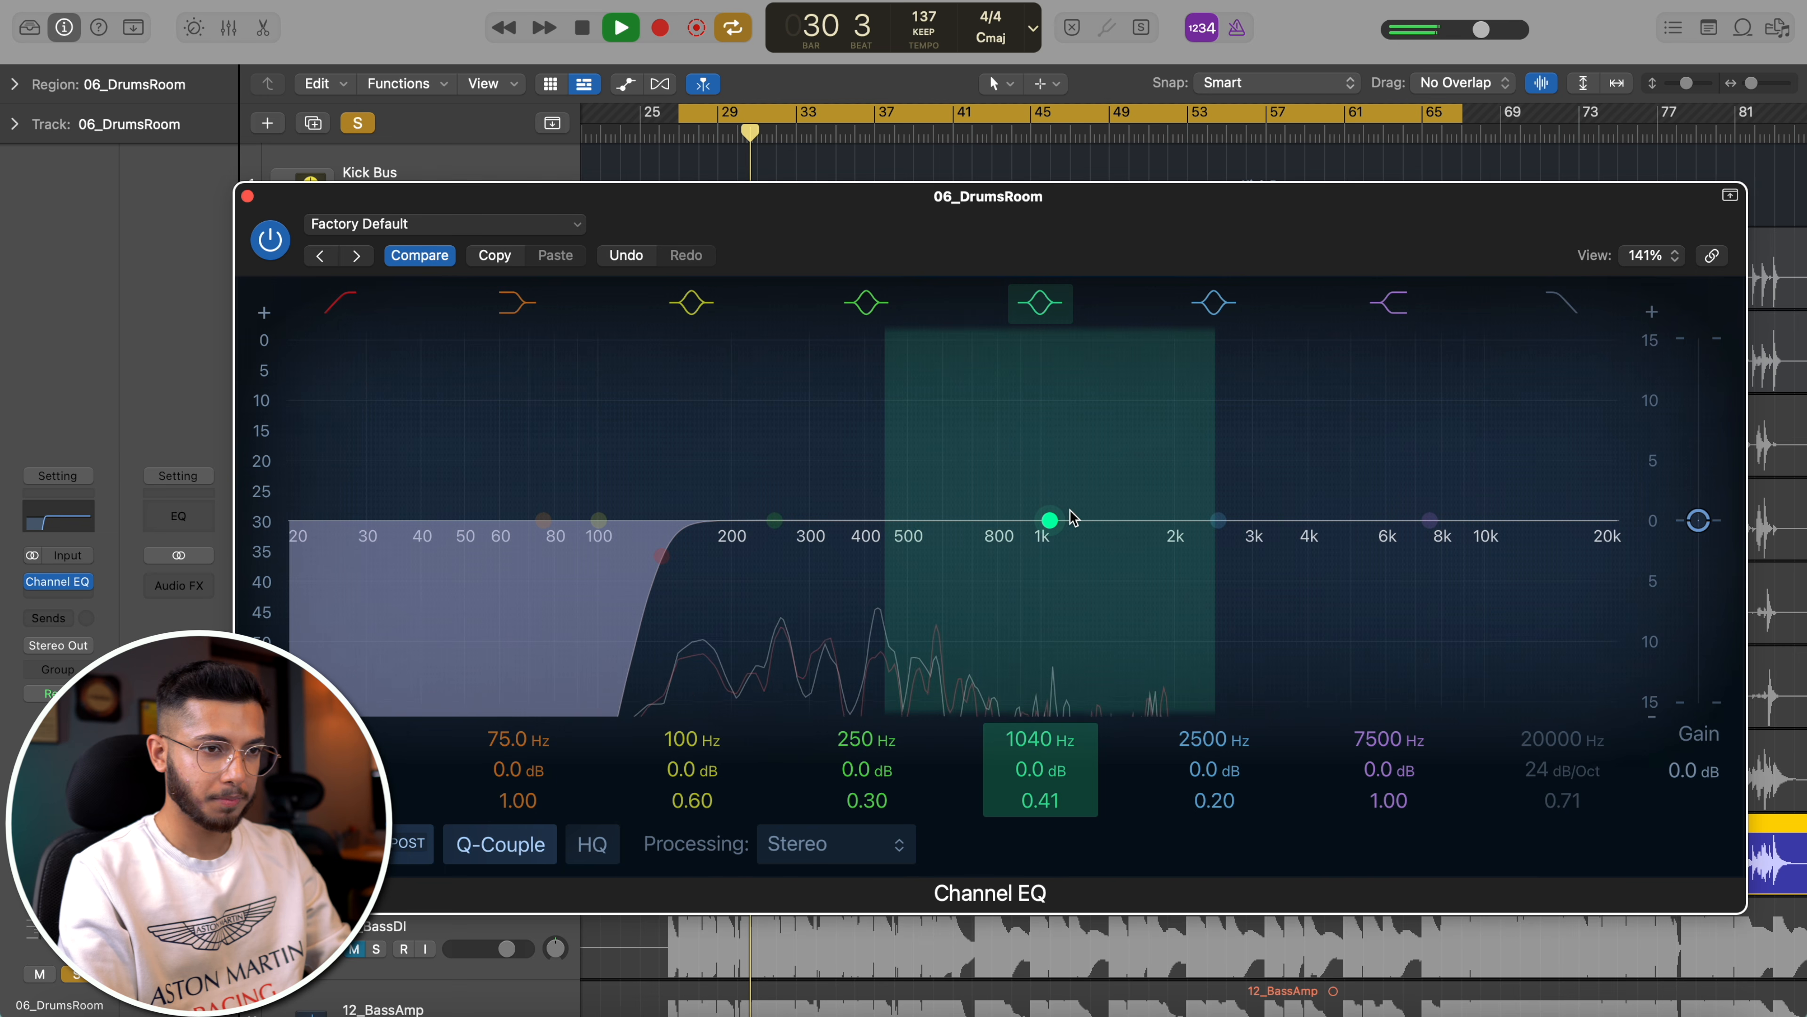
# - Cut 06_DrumsRoom by 4.9 dB at 520 Hz with a Q of 1.20, keeping the EQ's output gain at 0.0 dB
pyautogui.moveTo(1699, 520); pyautogui.dragTo(1698, 394)
pyautogui.moveTo(1698, 398); pyautogui.dragTo(1698, 403)
pyautogui.moveTo(1049, 519); pyautogui.dragTo(917, 631)
pyautogui.scroll(2, 926, 612)
pyautogui.moveTo(1713, 456); pyautogui.dragTo(1713, 516)
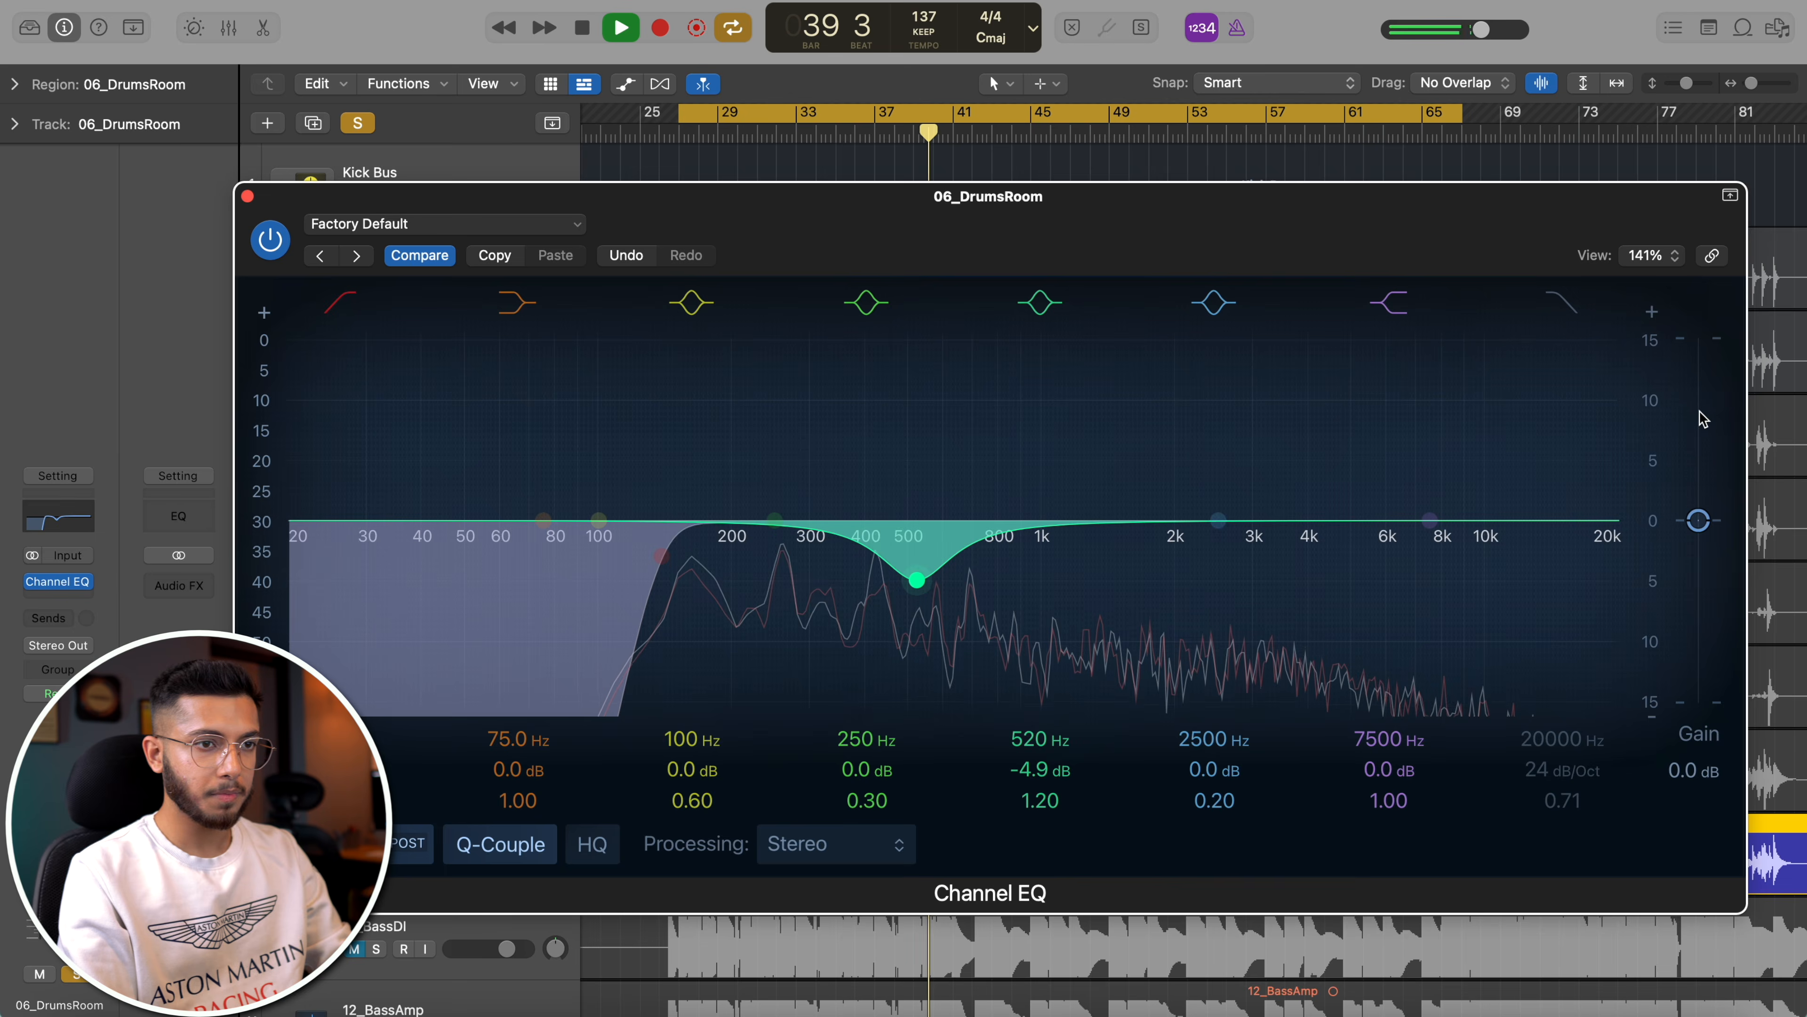
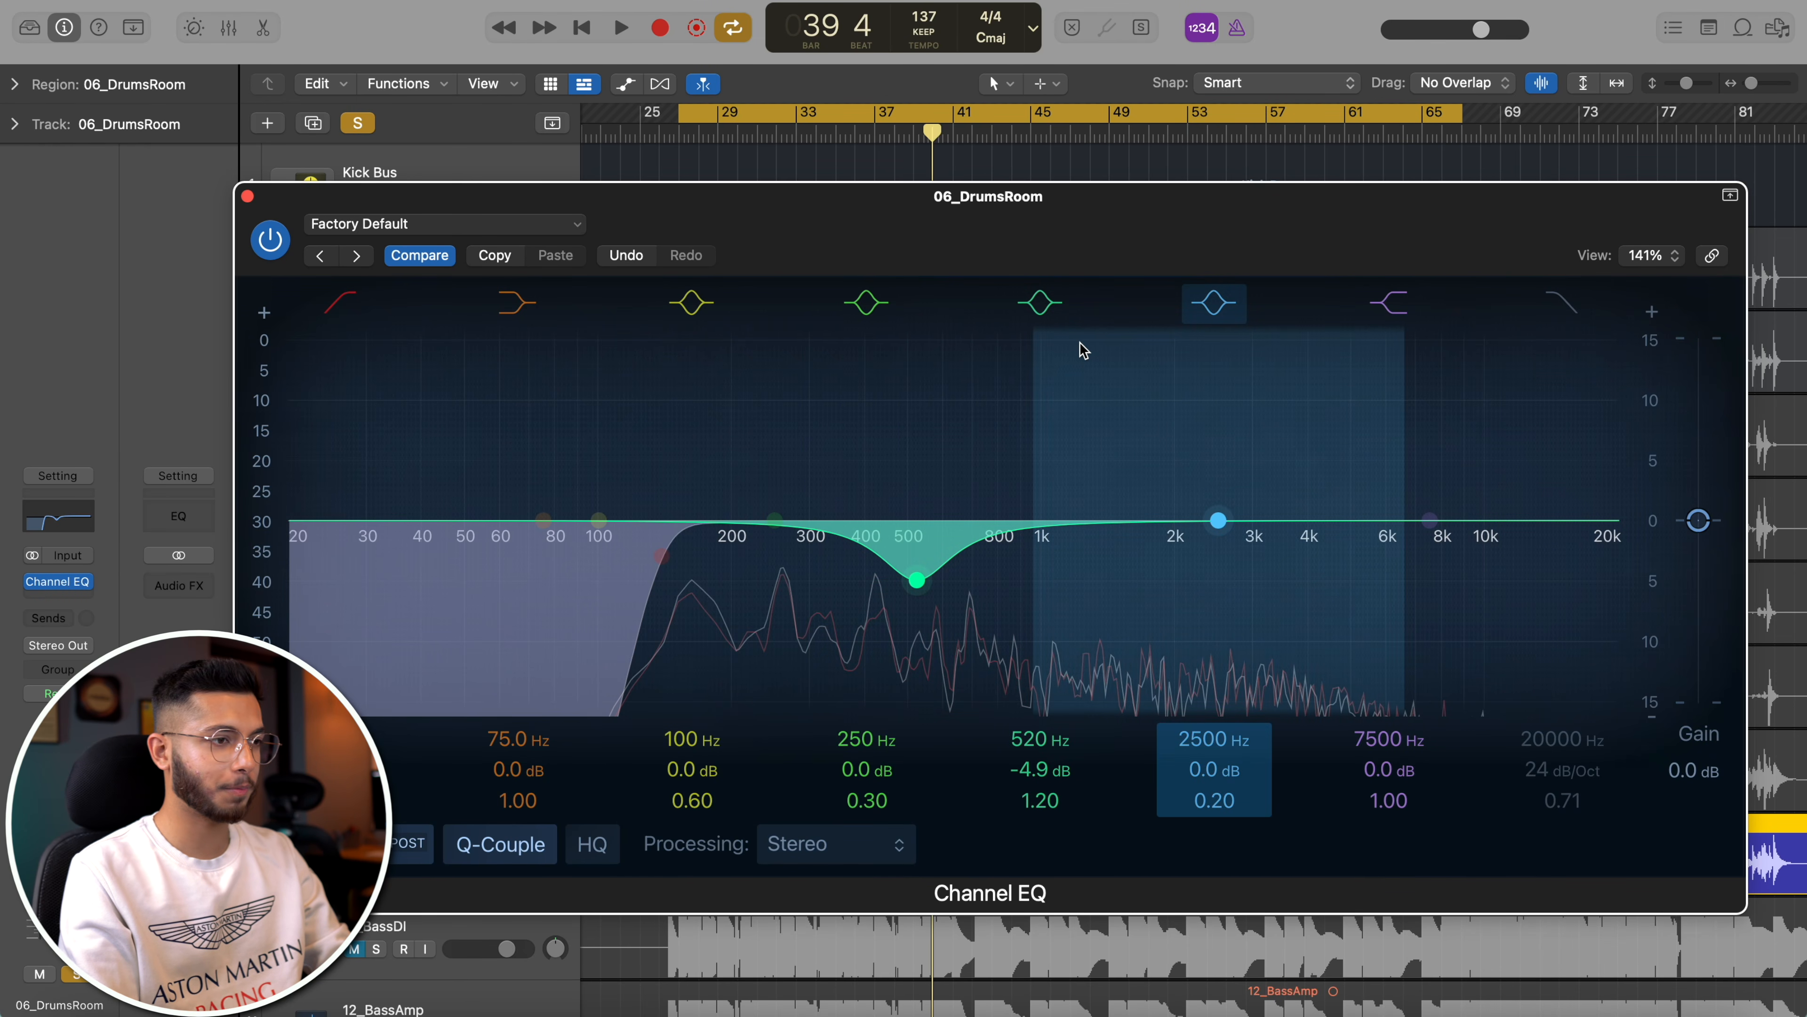
# - Add a +4.9 dB high shelf at 3040 Hz to the 06_DrumsRoom EQ
pyautogui.press('space')
pyautogui.moveTo(1458, 524); pyautogui.dragTo(1328, 470)
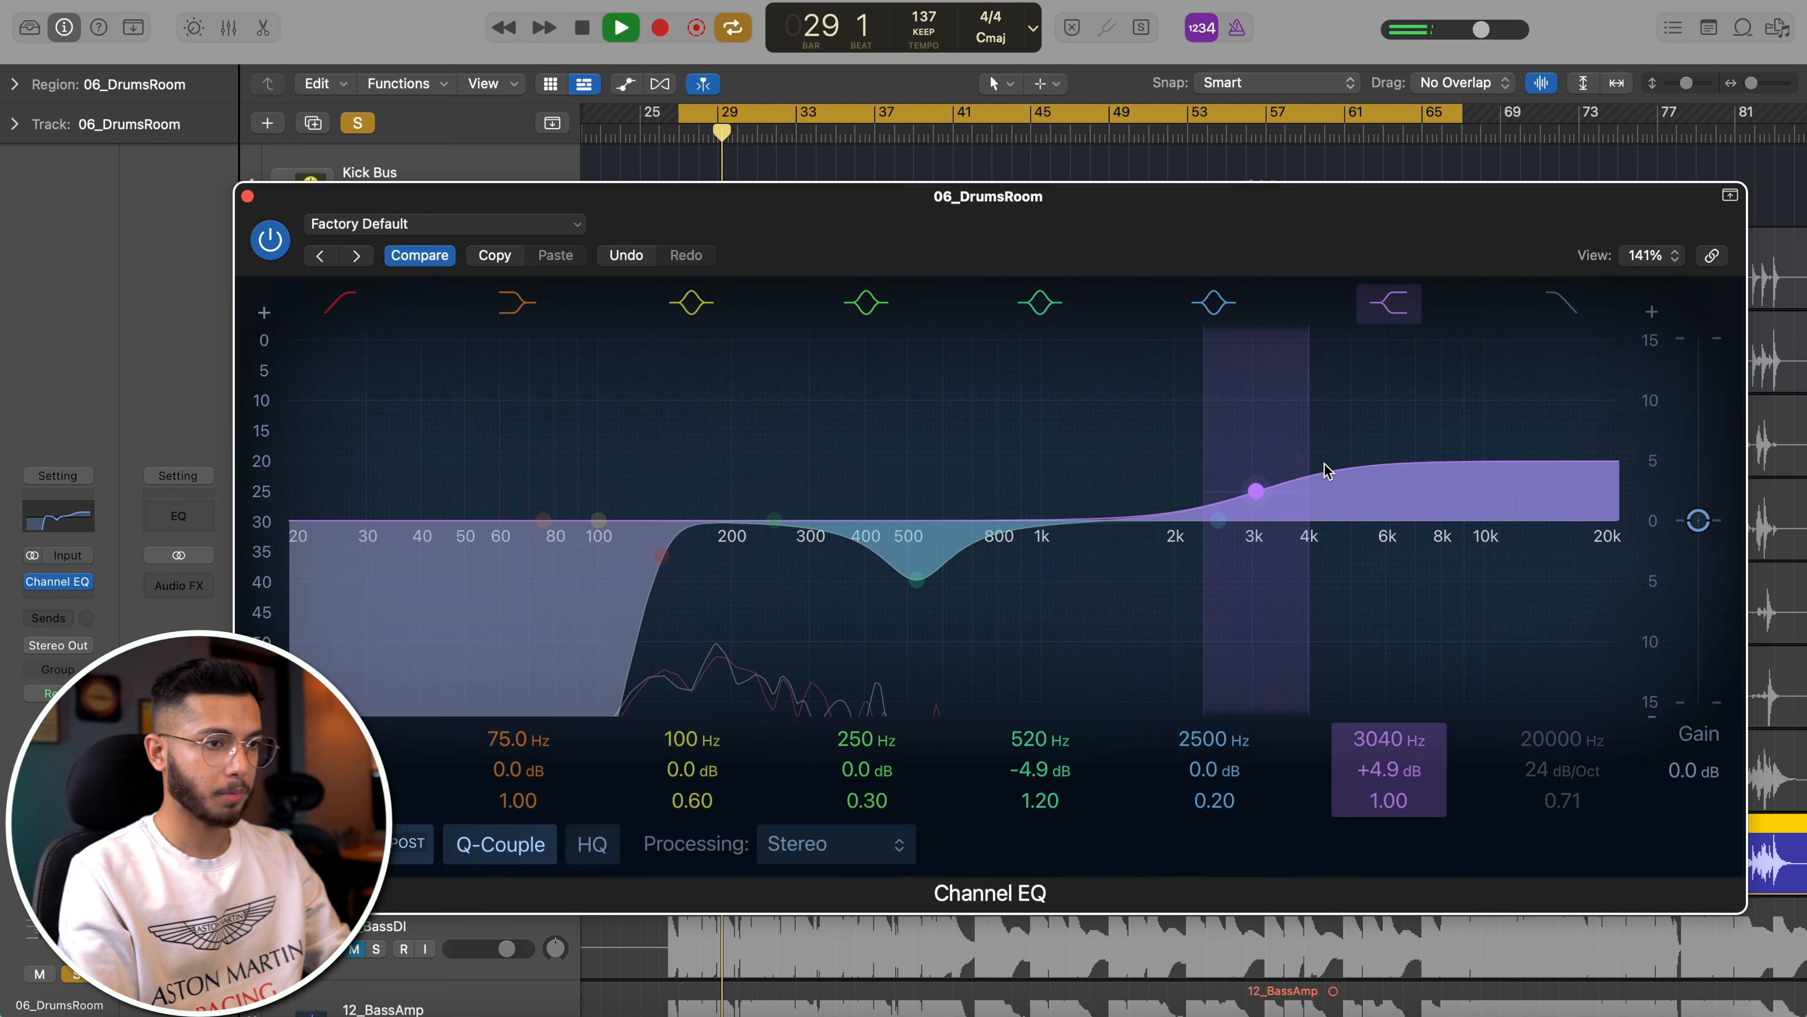
pyautogui.click(247, 196)
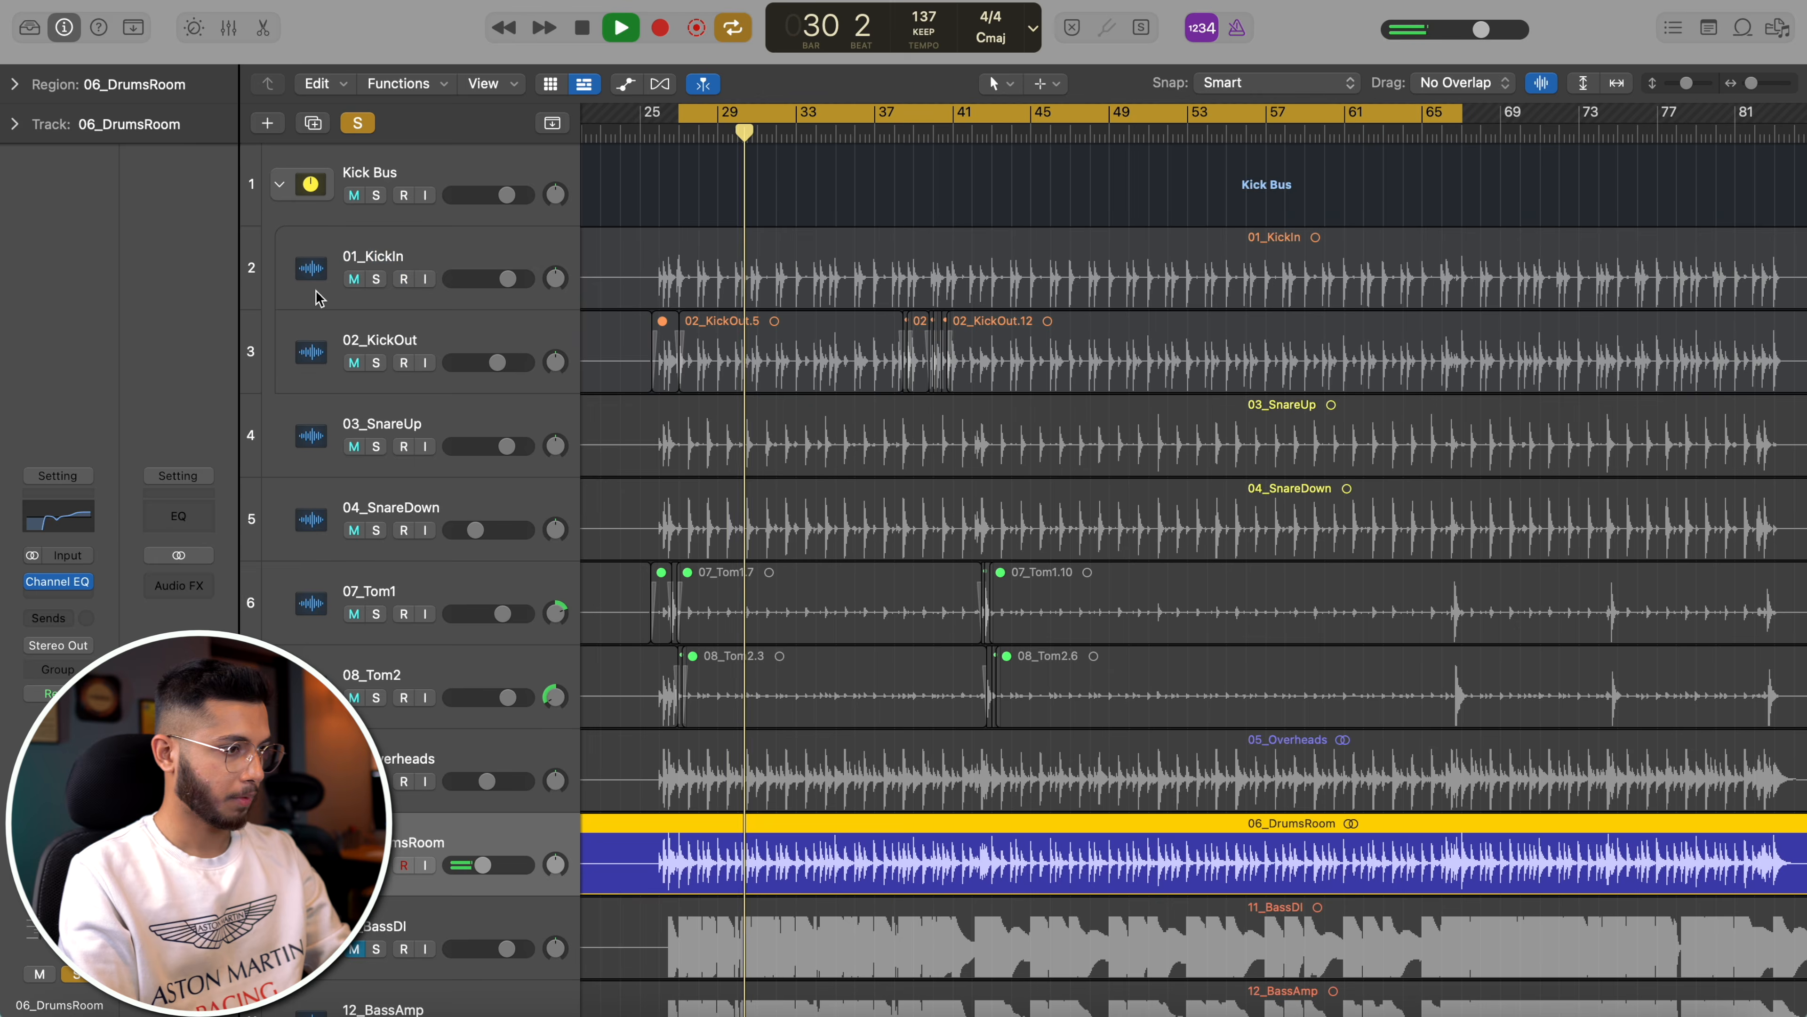
# - Solo 05_Overheads alongside 06_DrumsRoom and adjust the room EQ's high shelf to +2.6 dB at 3540 Hz
pyautogui.hotkey('shift', 'Up')
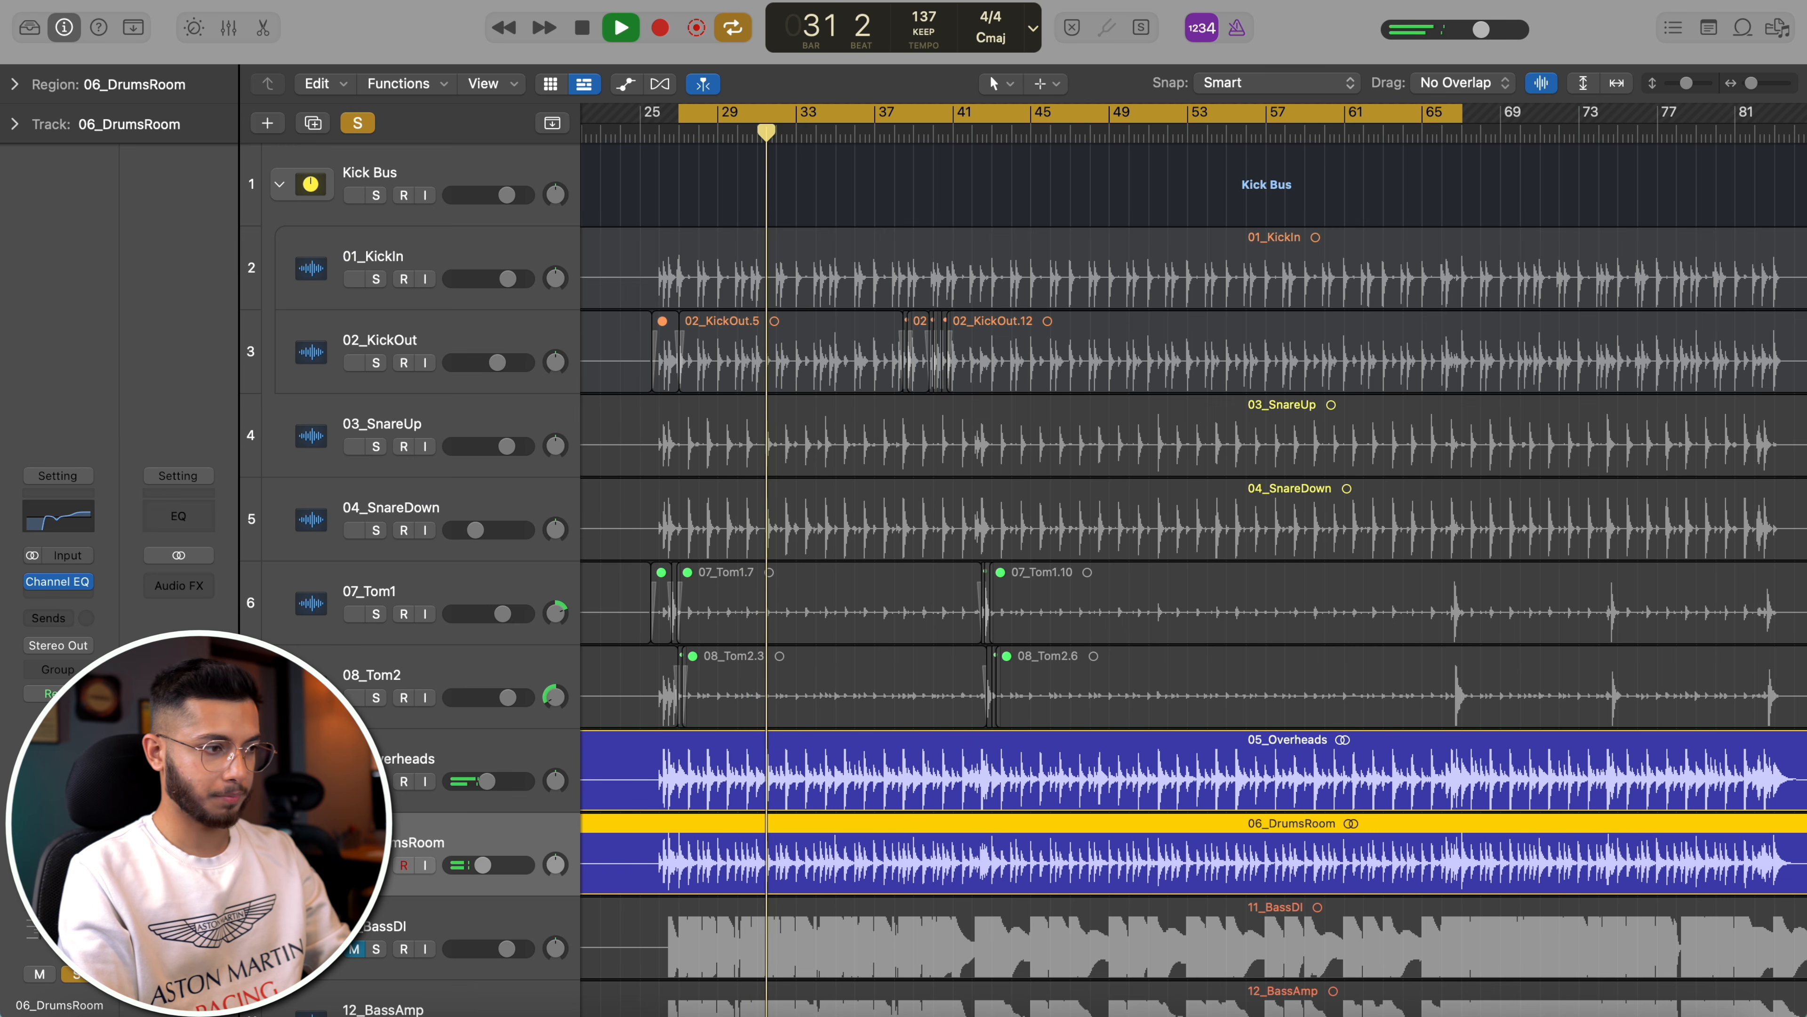
pyautogui.click(60, 580)
pyautogui.moveTo(1316, 463); pyautogui.dragTo(1519, 492)
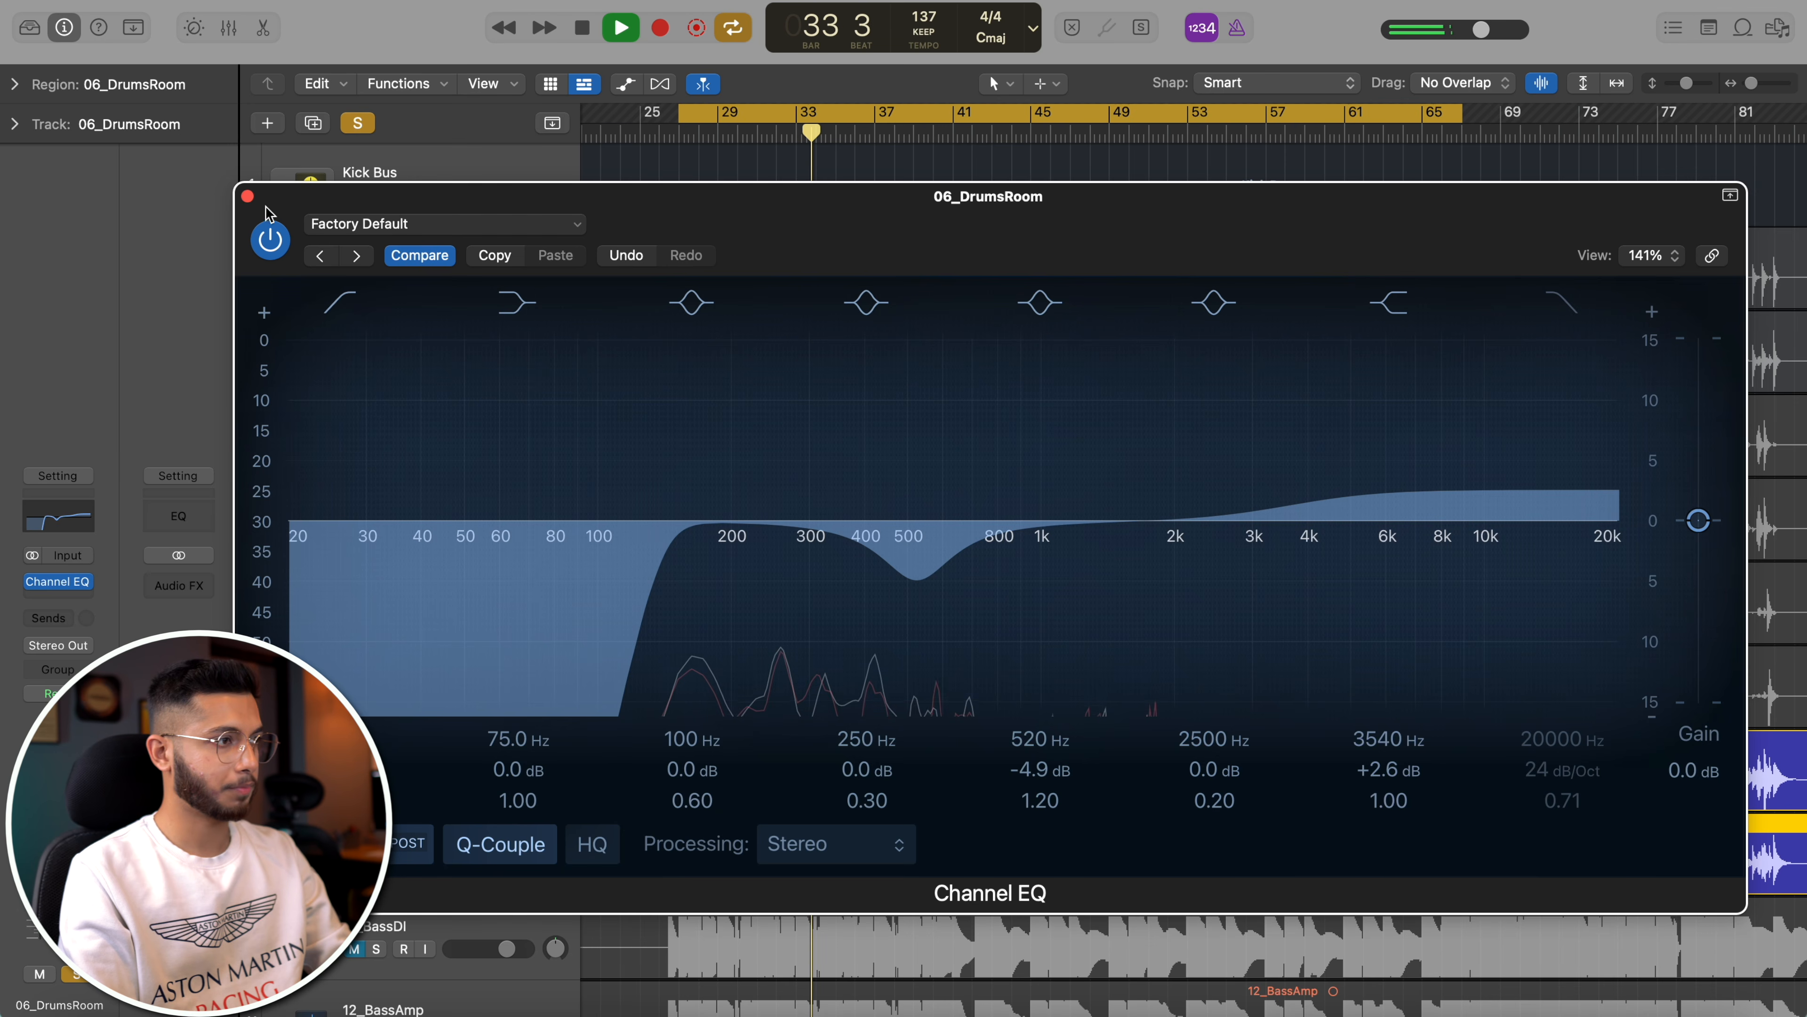
pyautogui.click(247, 196)
# - Solo all the drum tracks, compare the mix with and without 06_DrumsRoom, and lower its volume slightly
pyautogui.click(376, 697)
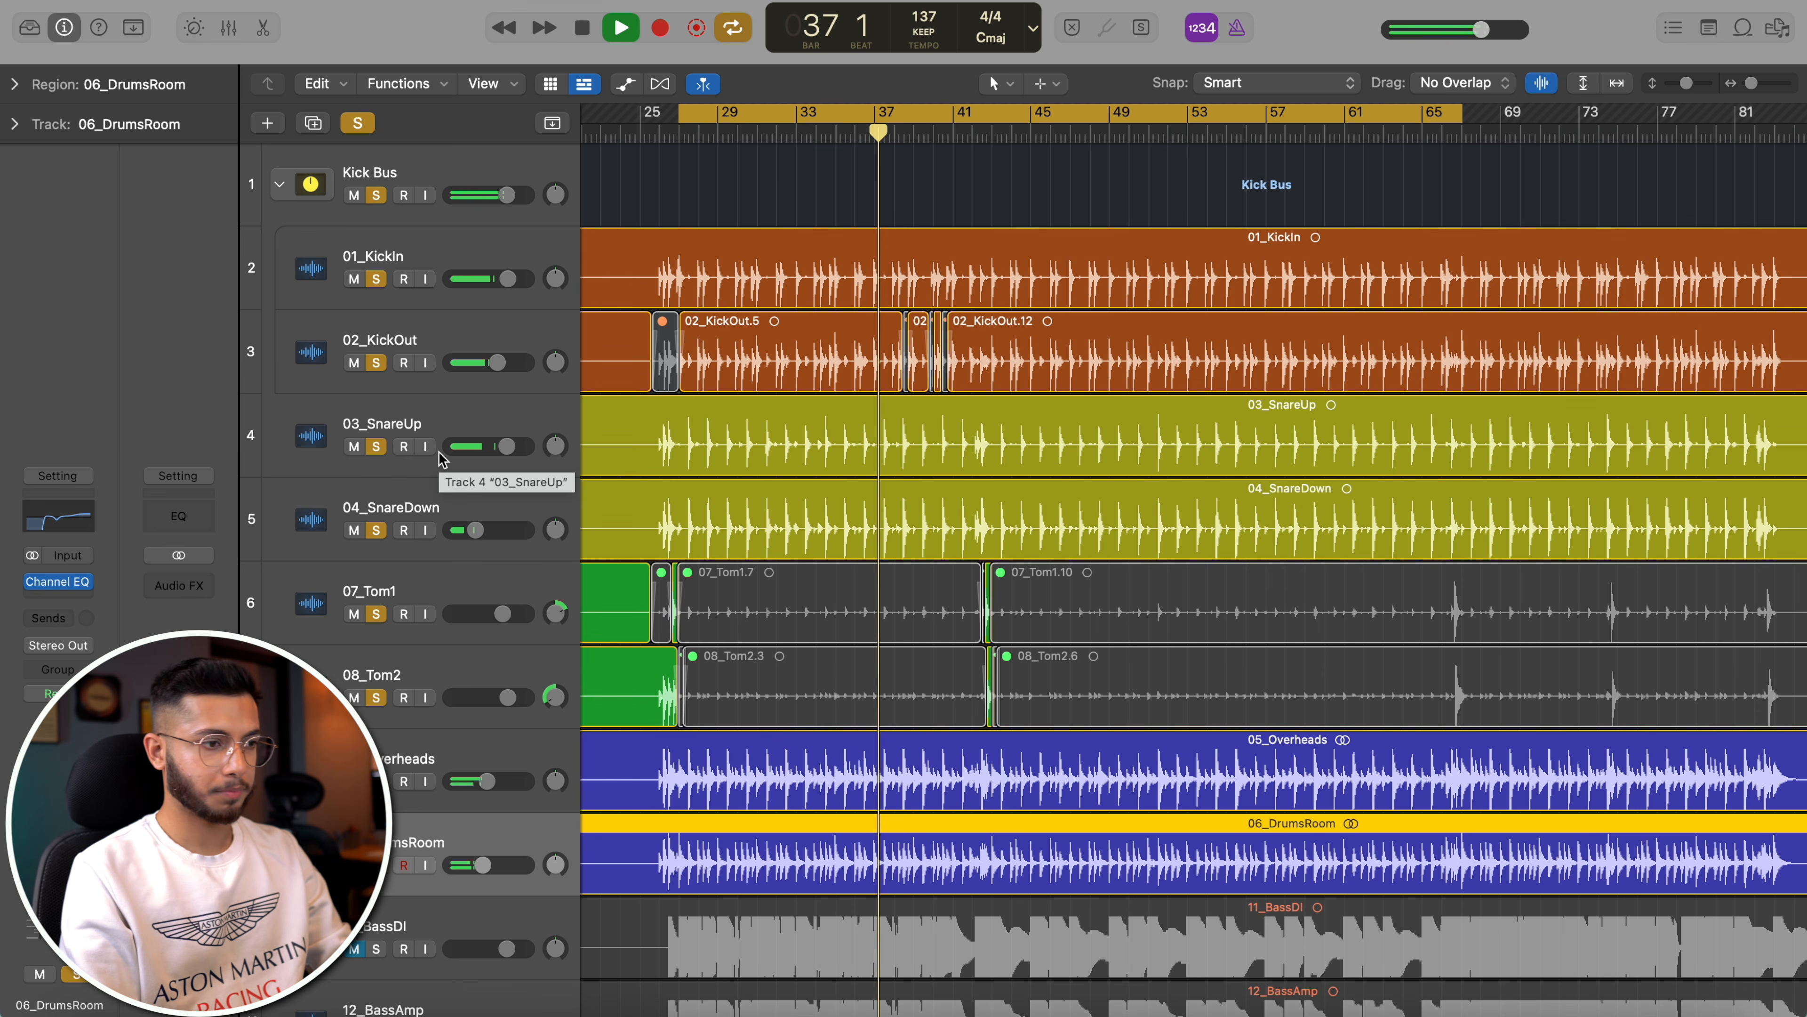
pyautogui.click(375, 865)
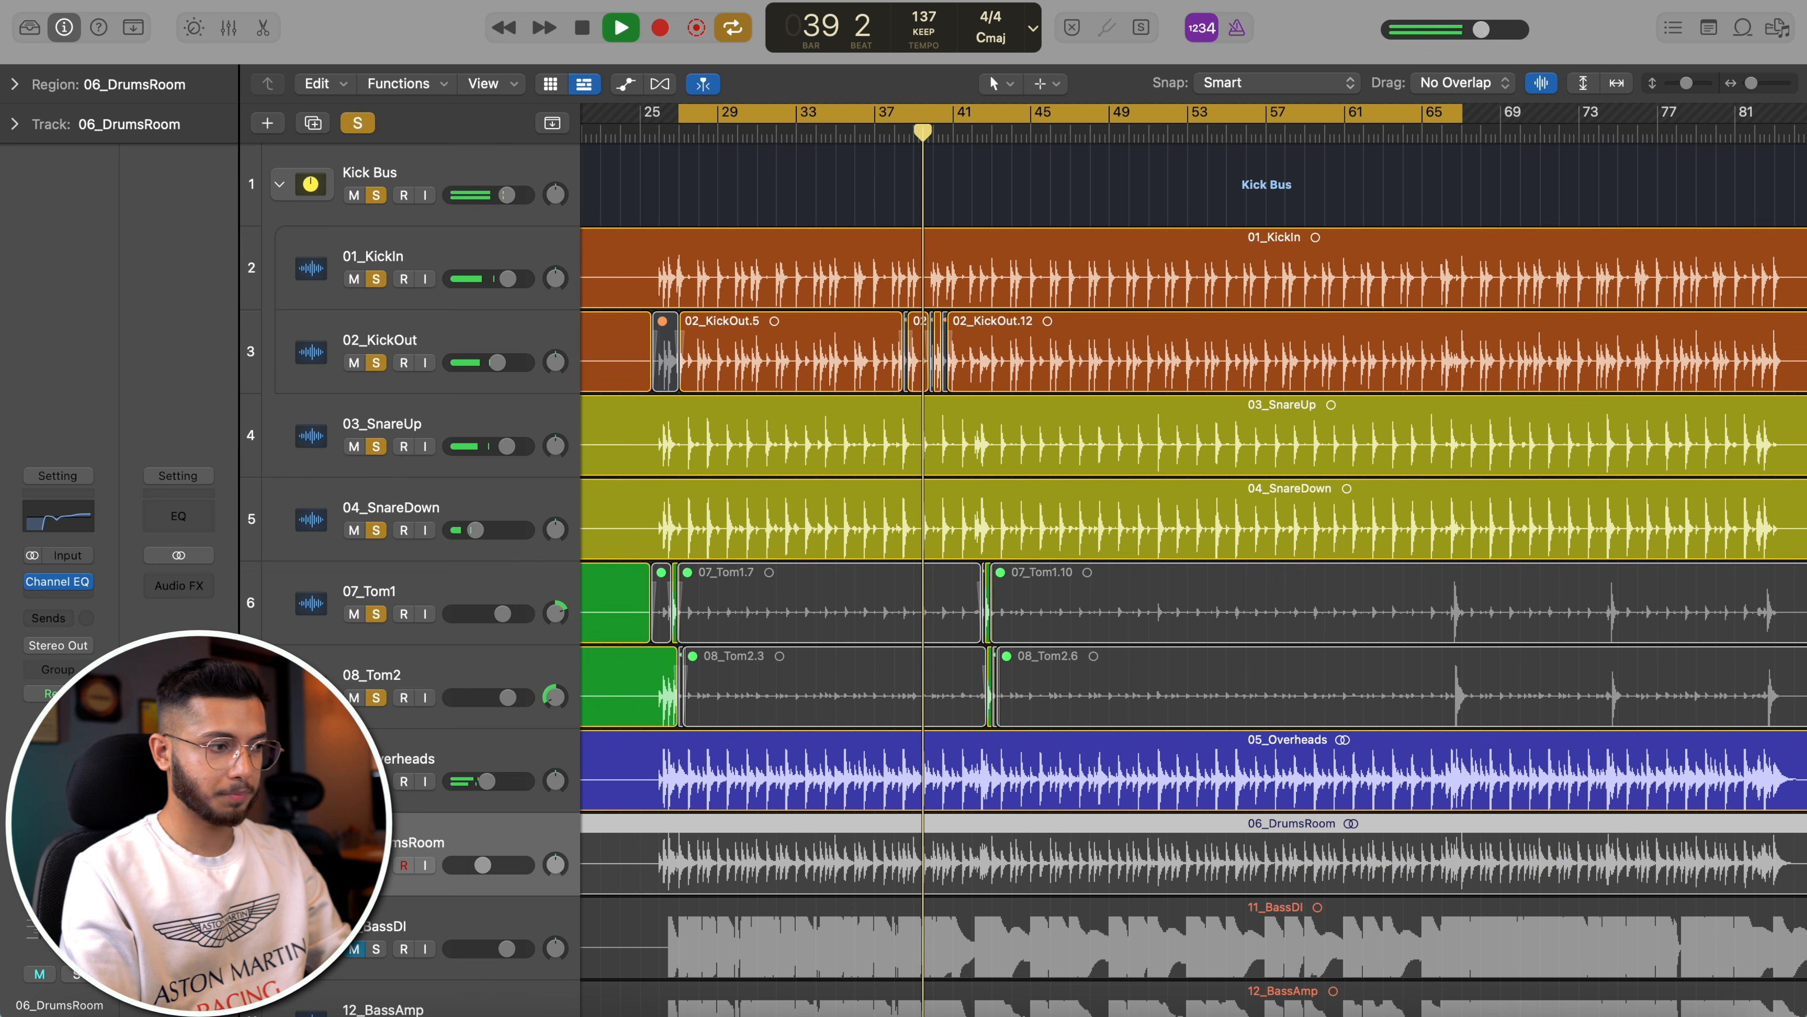
pyautogui.click(375, 865)
pyautogui.moveTo(483, 864); pyautogui.dragTo(477, 864)
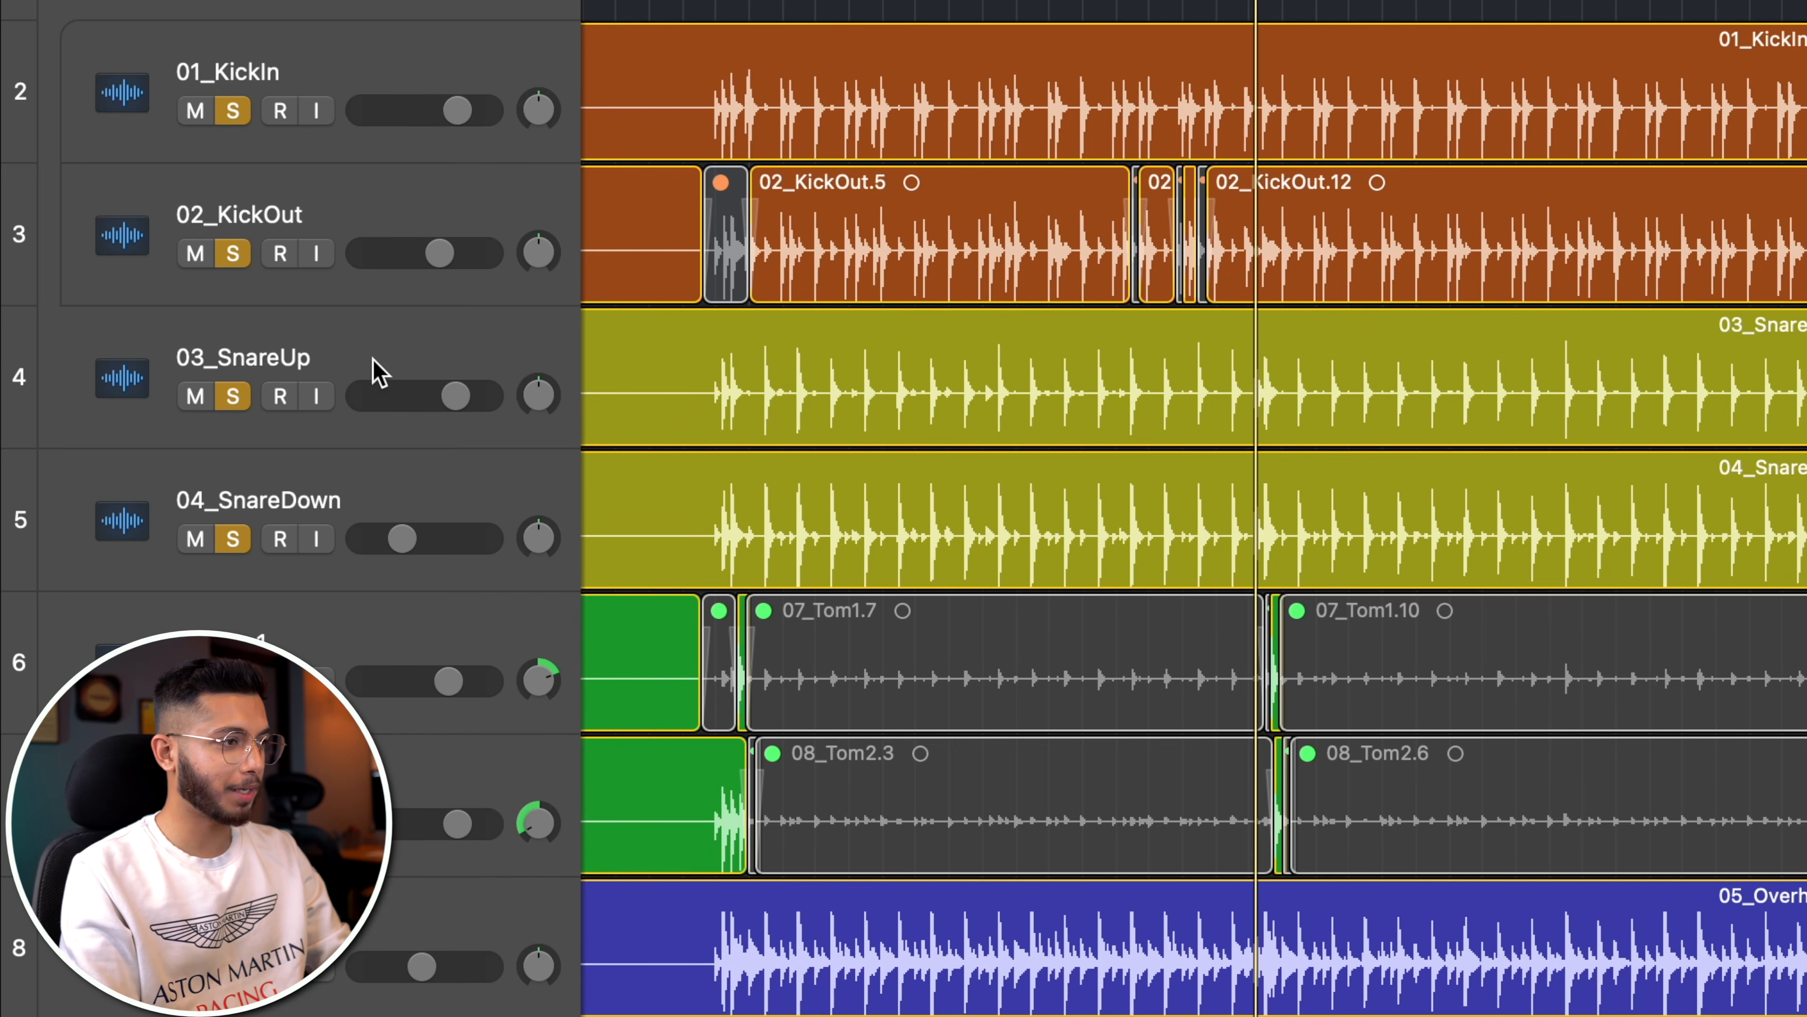
# - Group 03_SnareUp and 04_SnareDown into a summing track stack named Snare Bus
pyautogui.click(372, 398)
pyautogui.keyDown('shift'); pyautogui.click(373, 509); pyautogui.keyUp('shift')
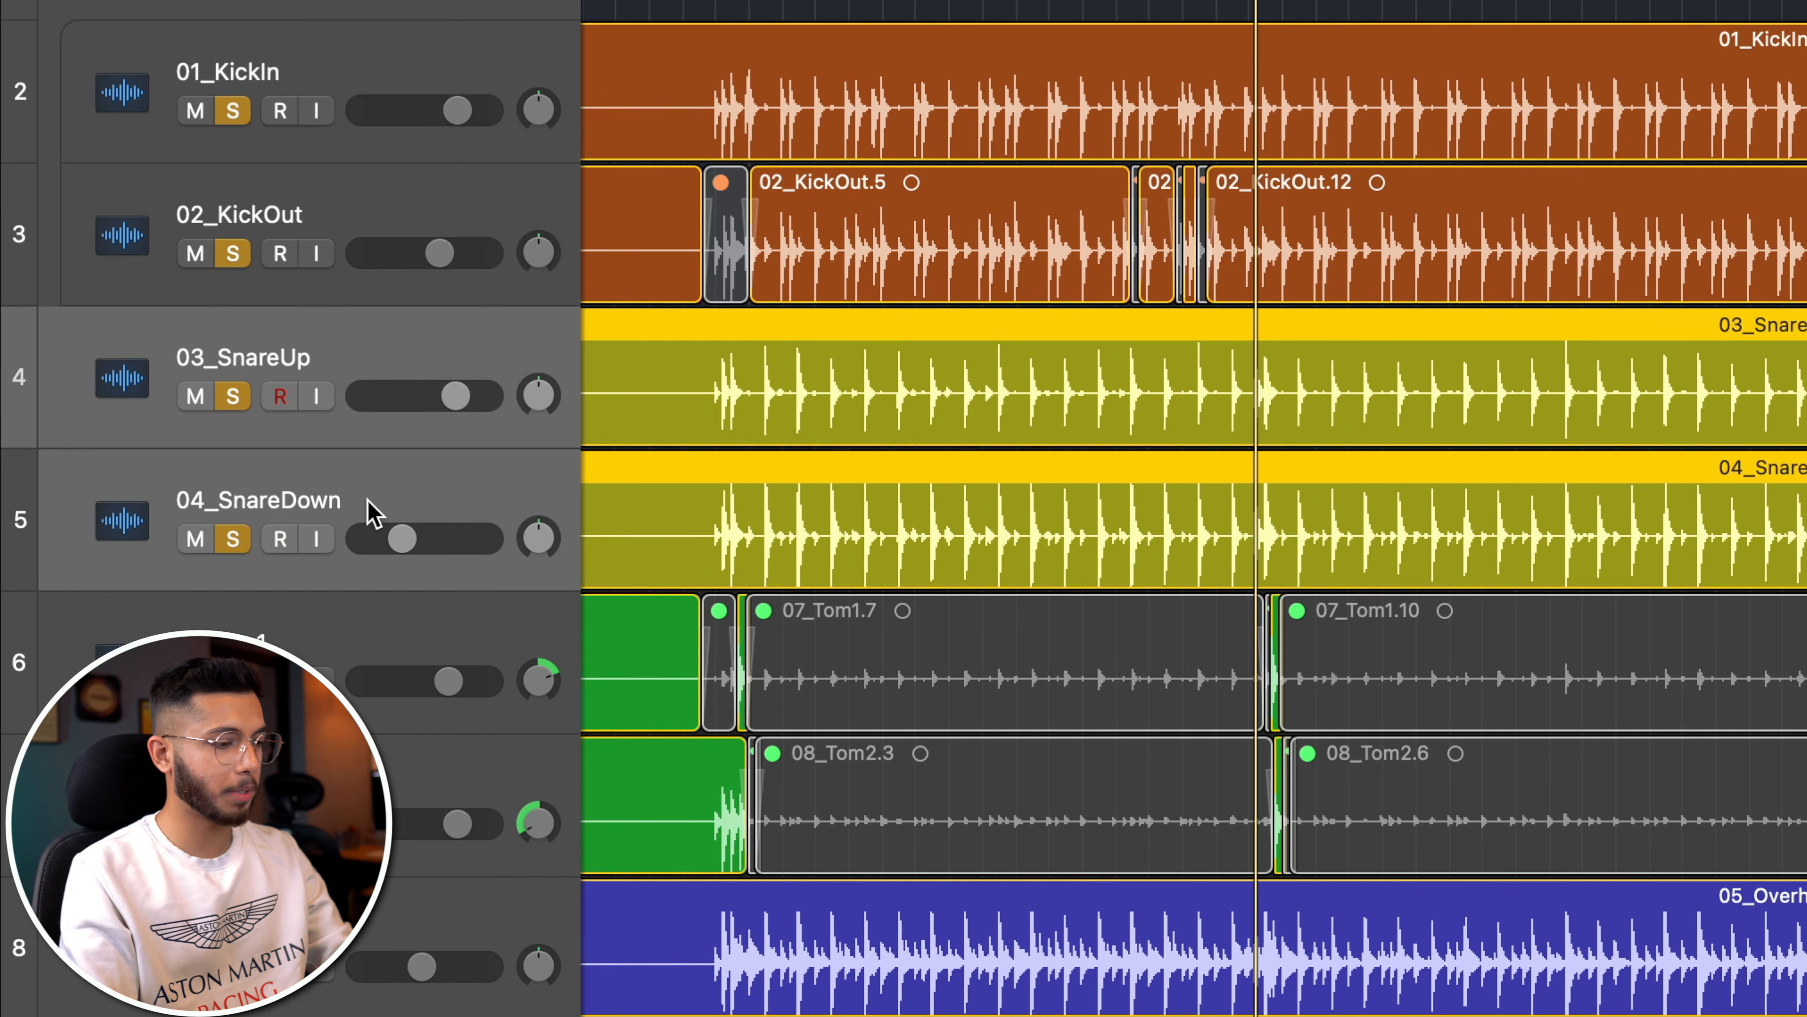
pyautogui.press('super+shift+d')
pyautogui.press('Return')
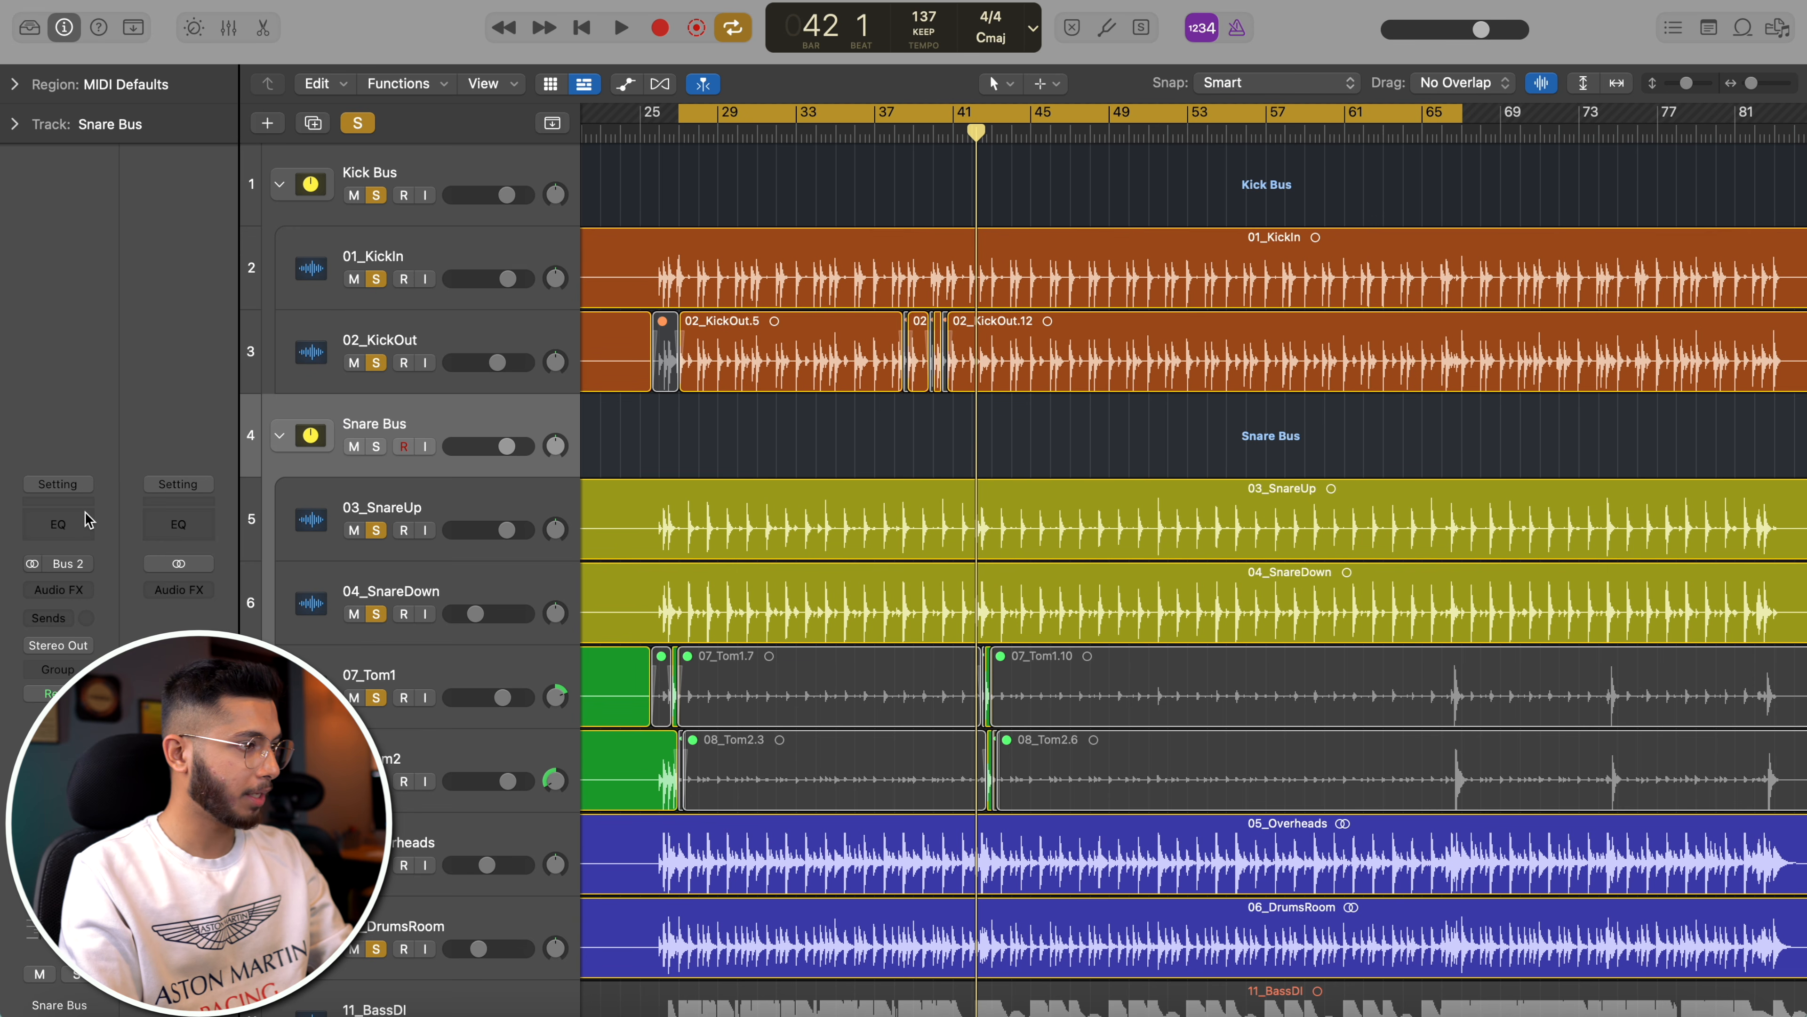
# - Add a Channel EQ to Snare Bus, enable HQ, and boost about 194 Hz by 2.6 dB with a Q of 0.71
pyautogui.click(77, 524)
pyautogui.moveTo(1040, 274); pyautogui.dragTo(1028, 215)
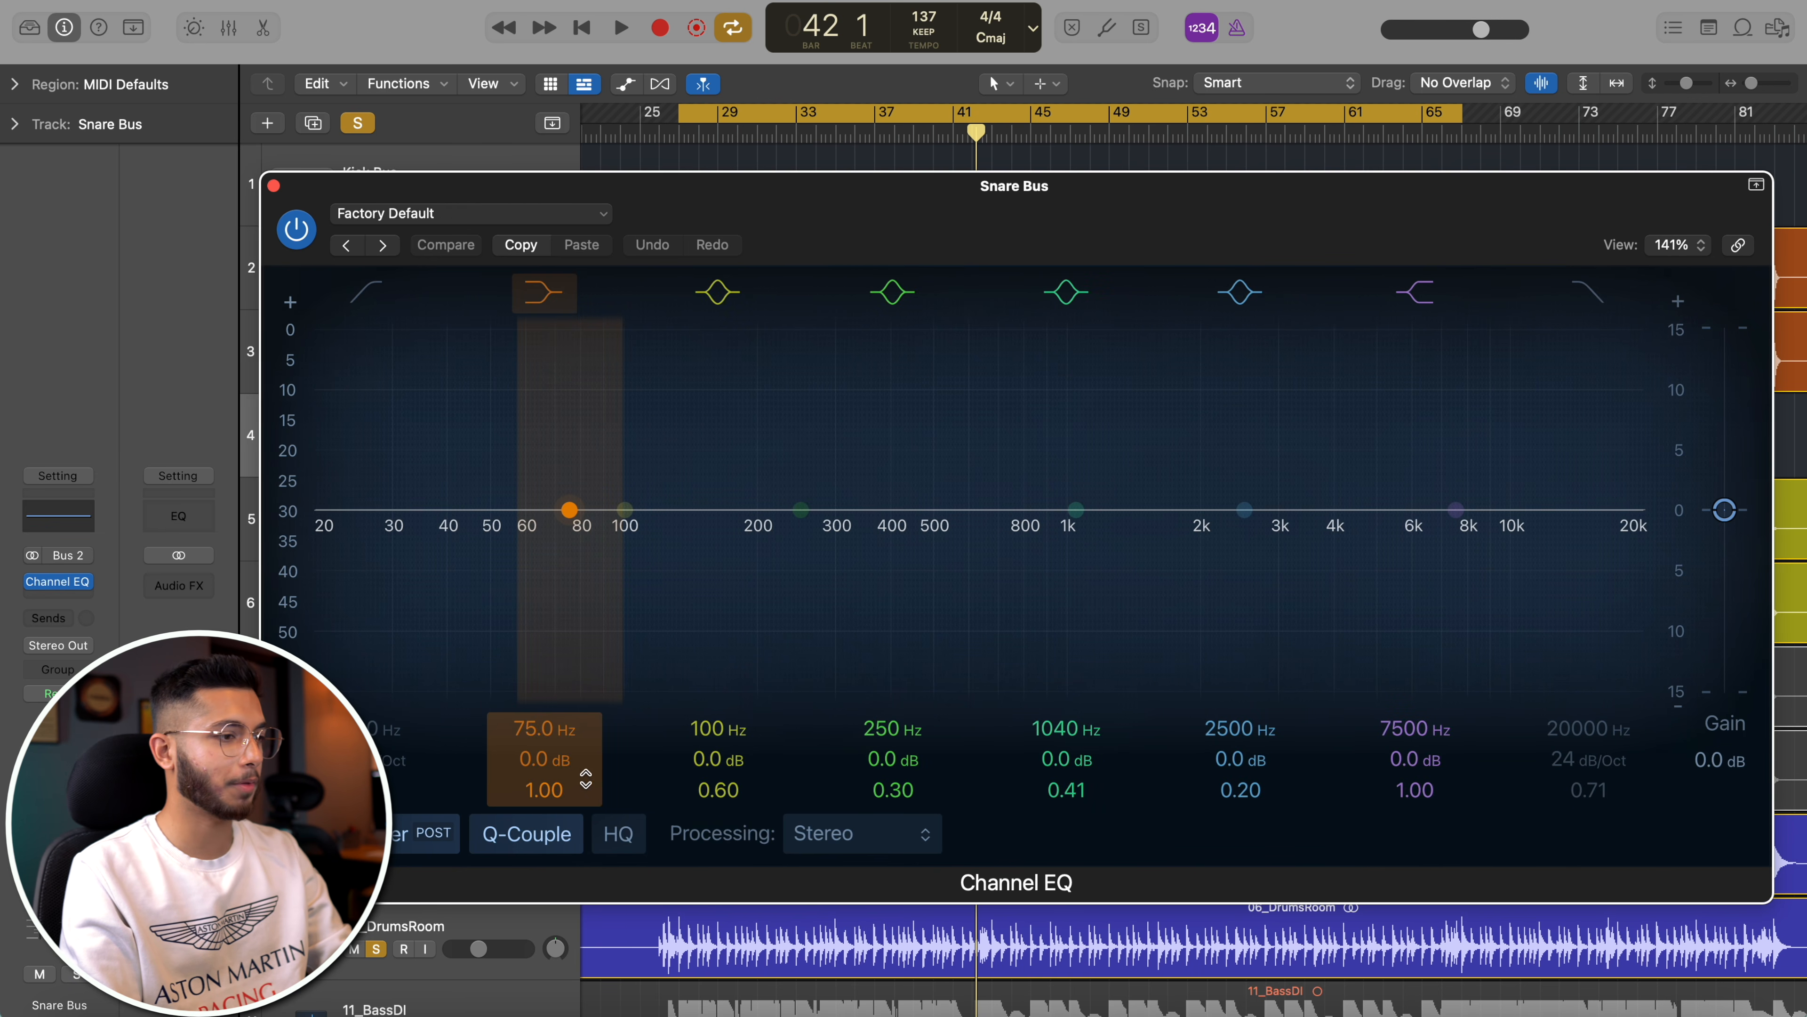
pyautogui.click(618, 834)
pyautogui.press('space')
pyautogui.moveTo(631, 576); pyautogui.dragTo(760, 522)
pyautogui.scroll(1, 759, 520)
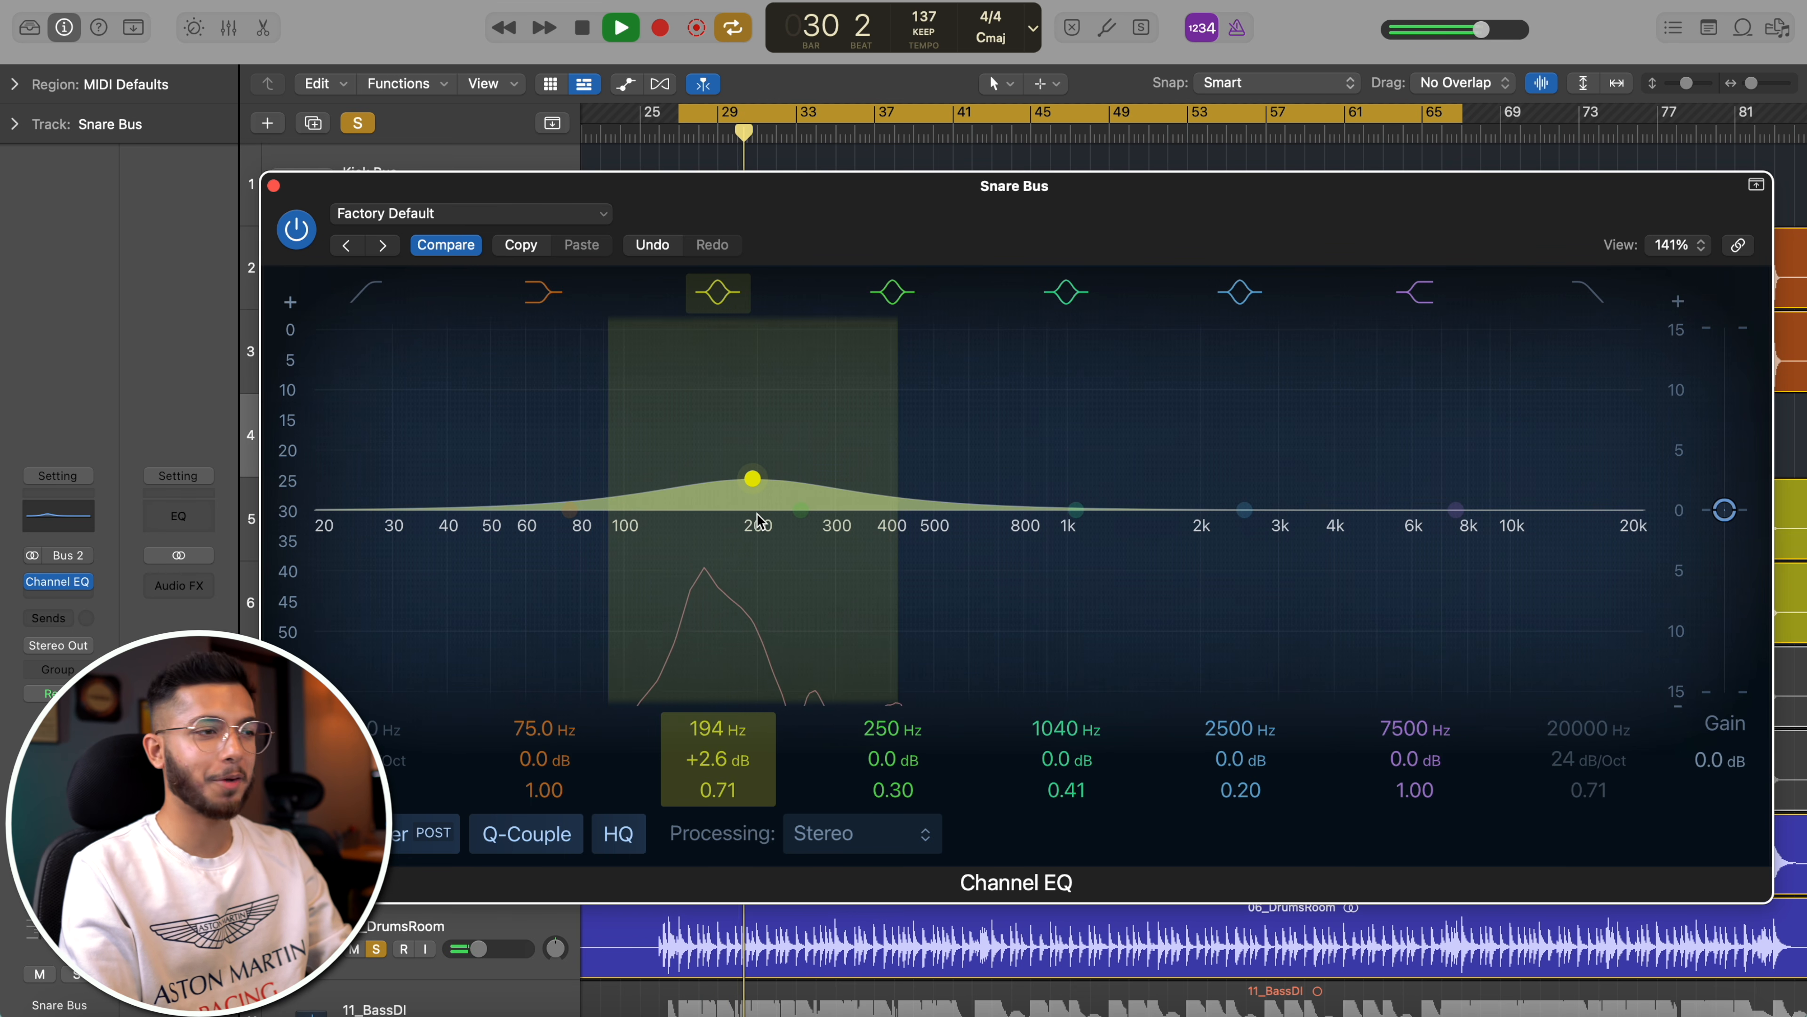
# - On the Snare Bus EQ, boost 4940 Hz by 1.9 dB and set the low boost to 174 Hz, +2.6 dB, Q 1.20
pyautogui.scroll(1, 759, 520)
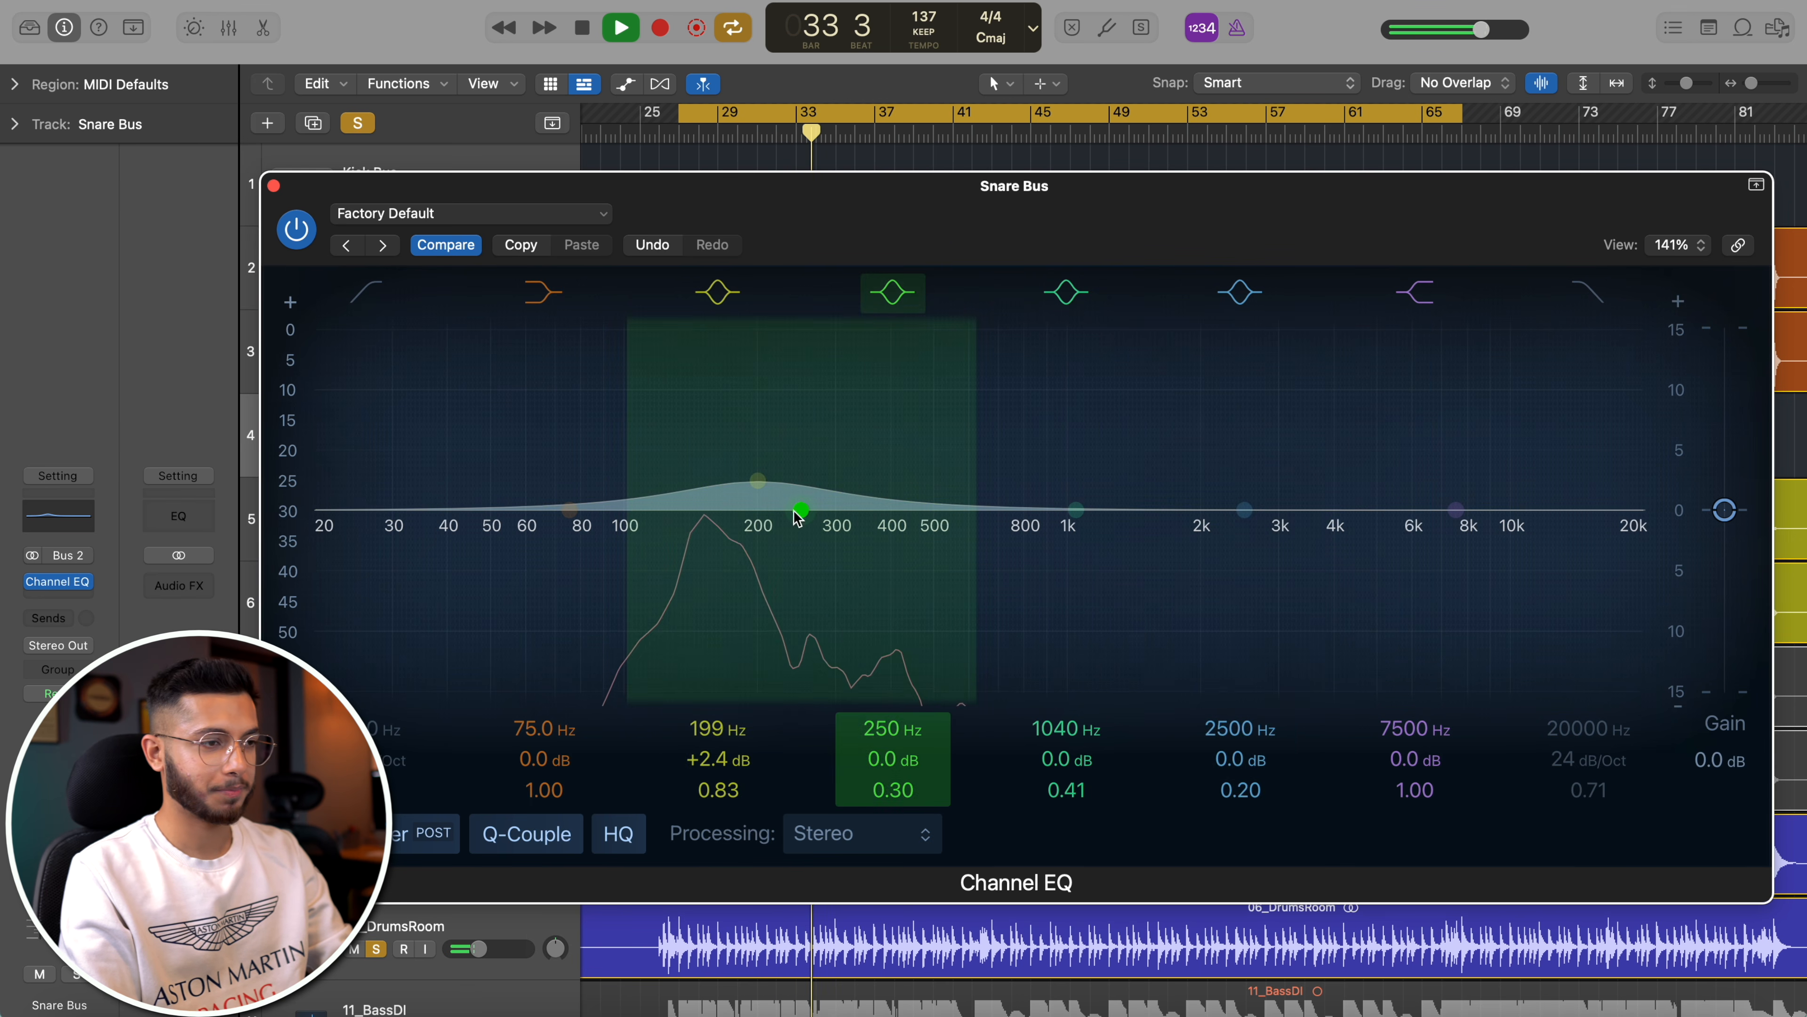
pyautogui.moveTo(1075, 510); pyautogui.dragTo(1371, 487)
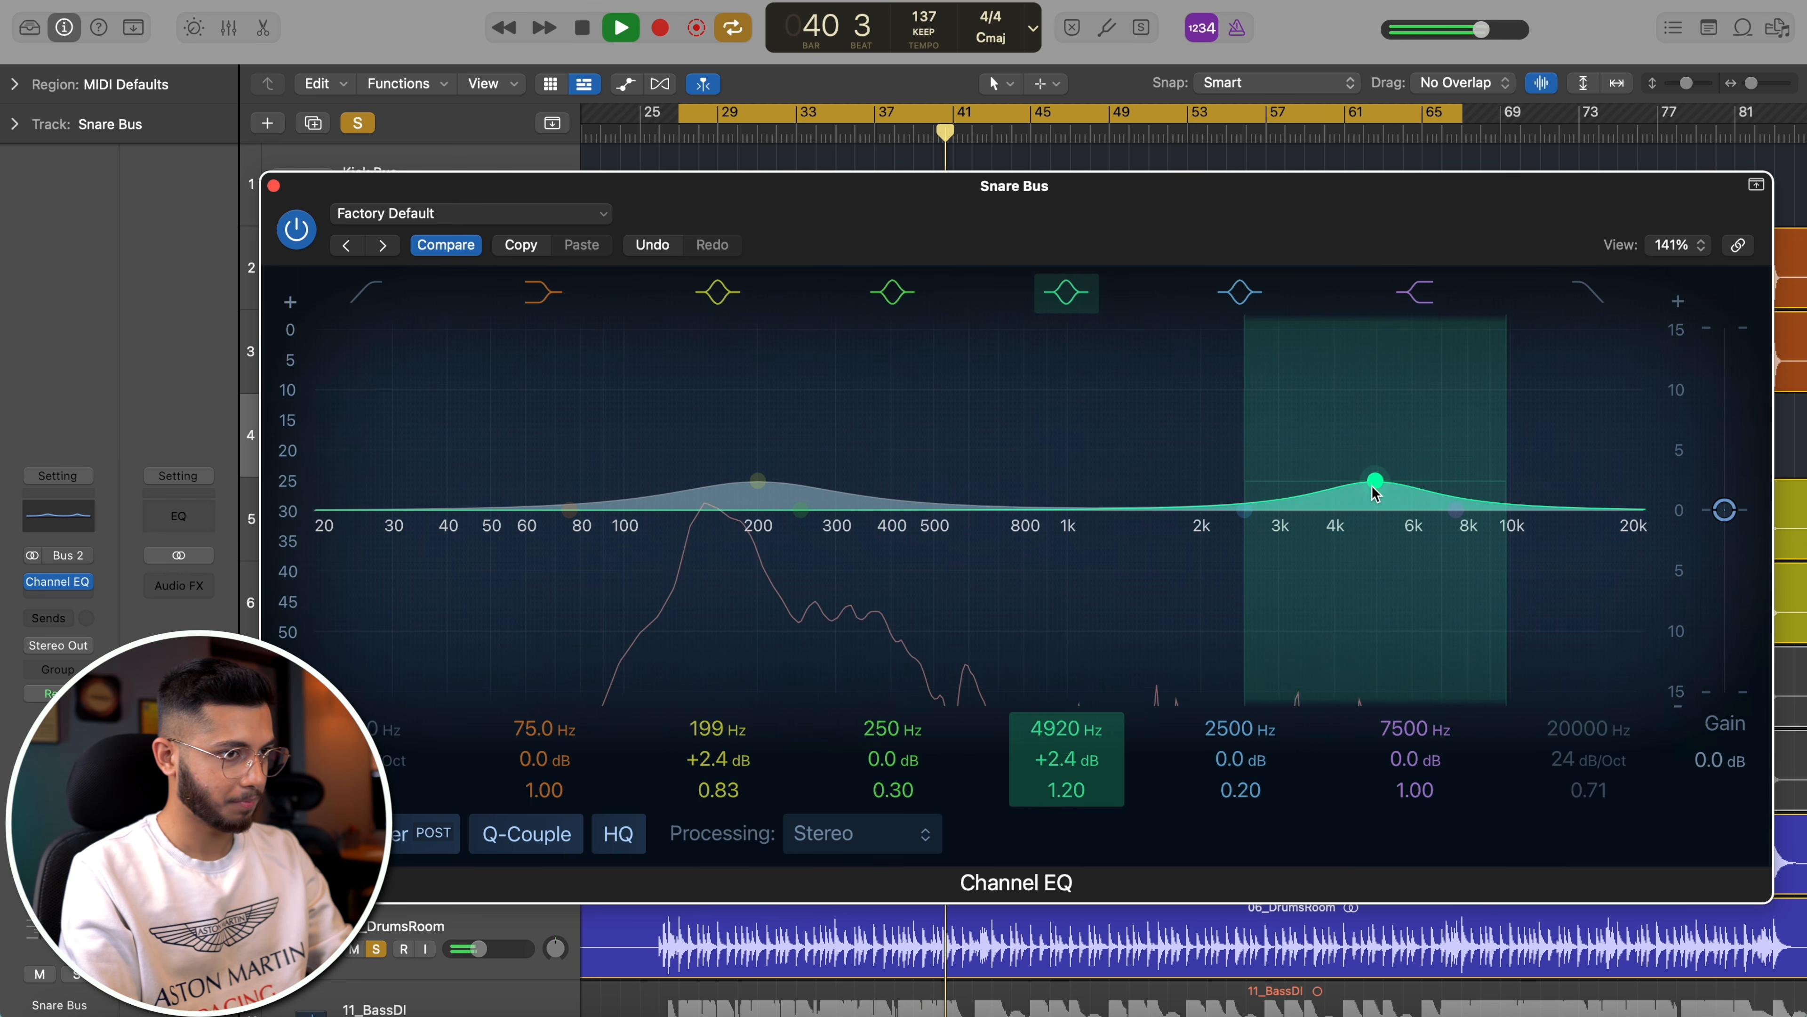
pyautogui.click(296, 230)
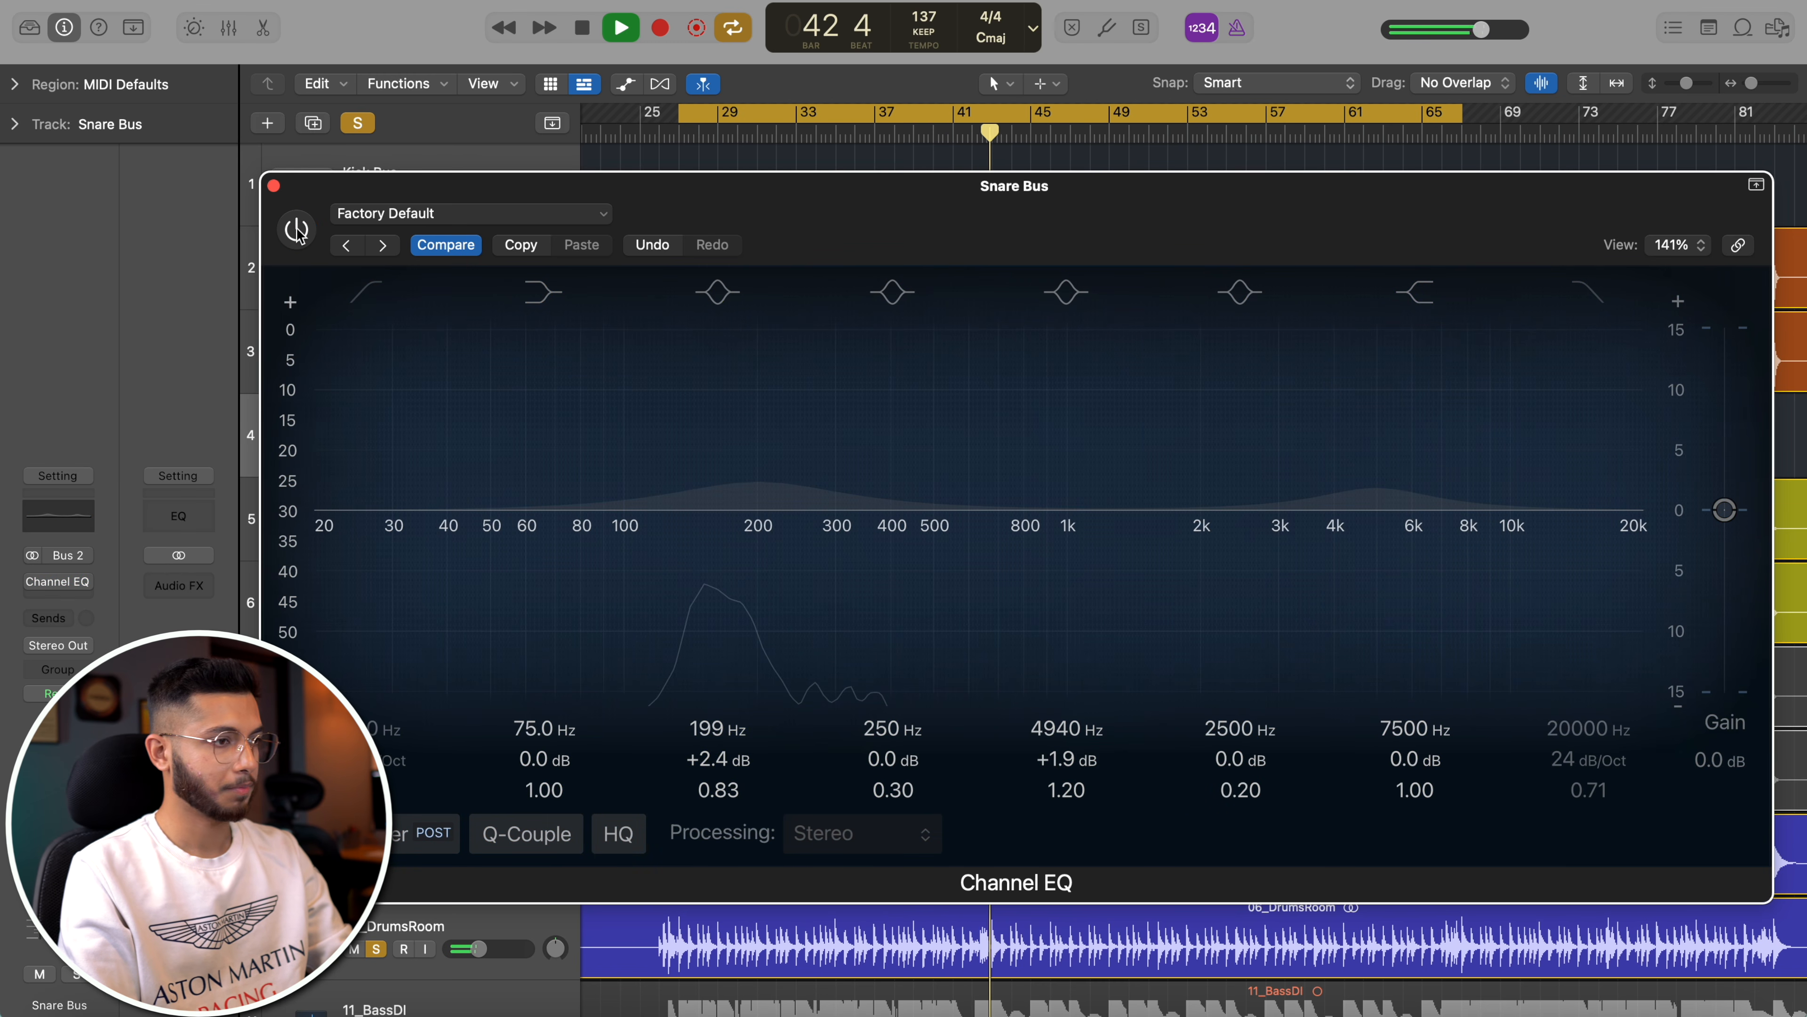
pyautogui.click(296, 230)
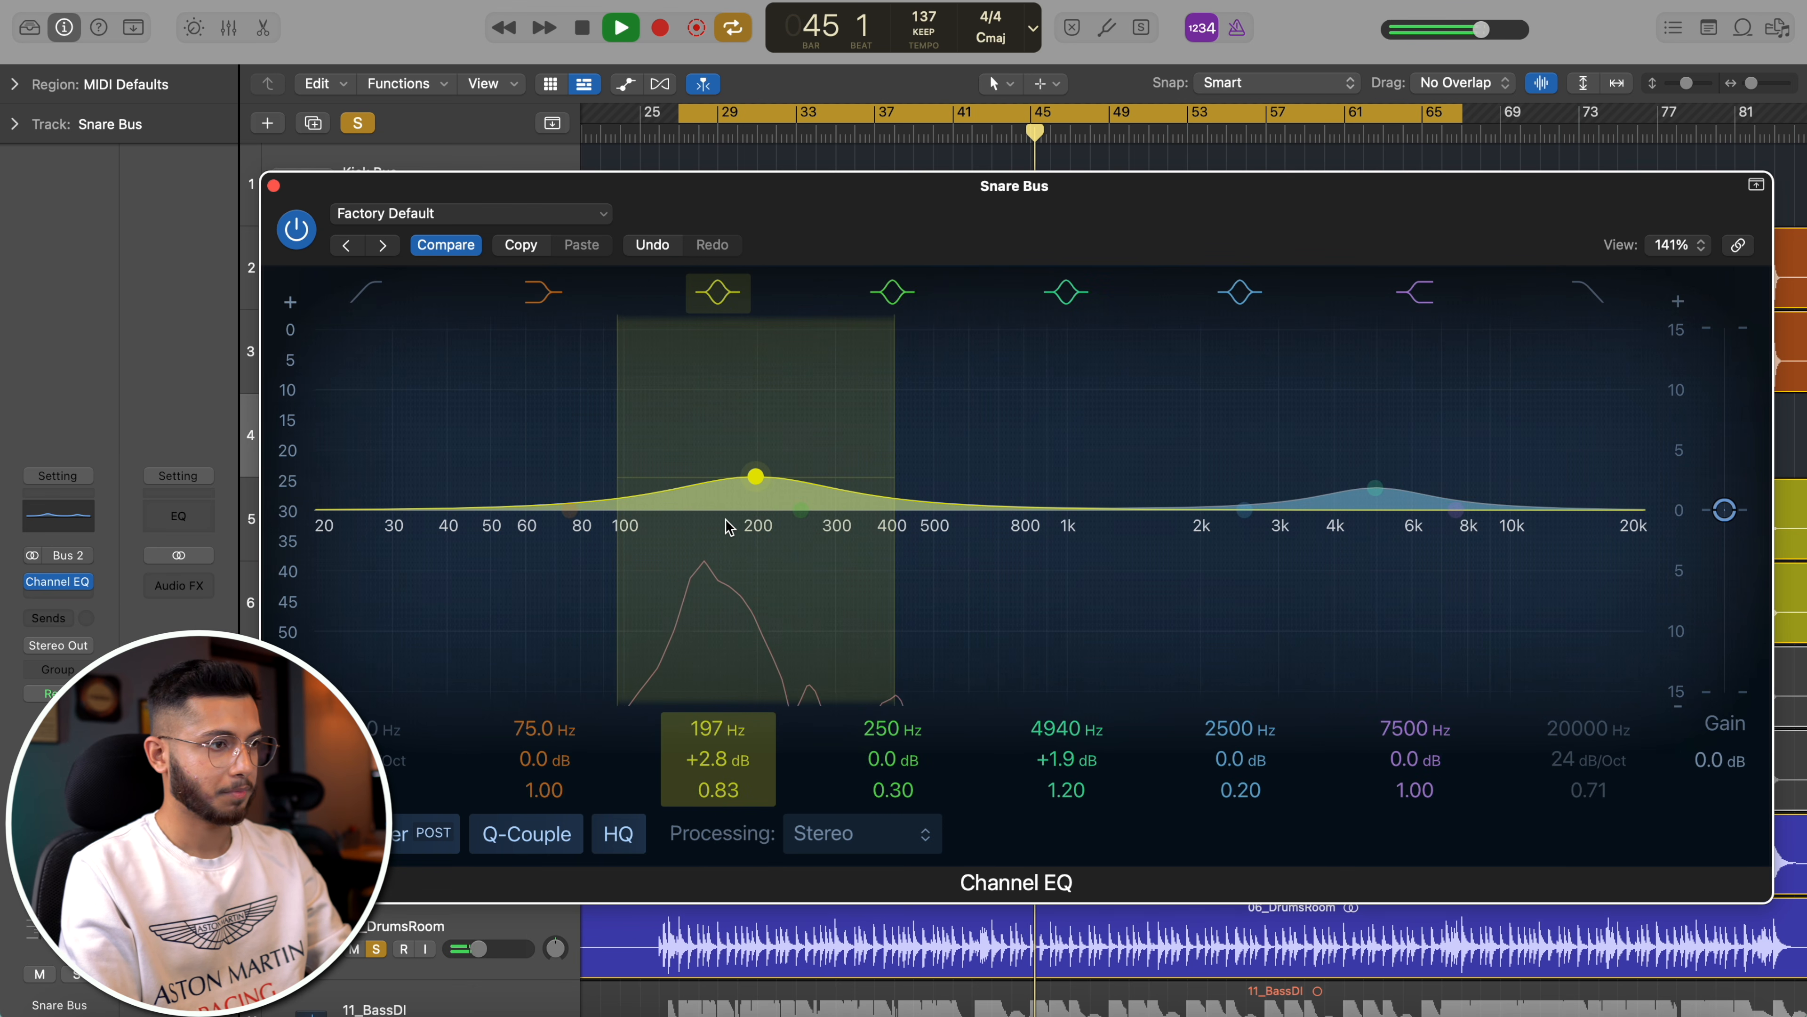
pyautogui.moveTo(726, 527)
pyautogui.mouseDown()
pyautogui.moveTo(658, 420)
pyautogui.moveTo(666, 442)
pyautogui.moveTo(774, 433)
pyautogui.moveTo(758, 420)
pyautogui.moveTo(697, 477)
pyautogui.moveTo(703, 531)
pyautogui.mouseUp()
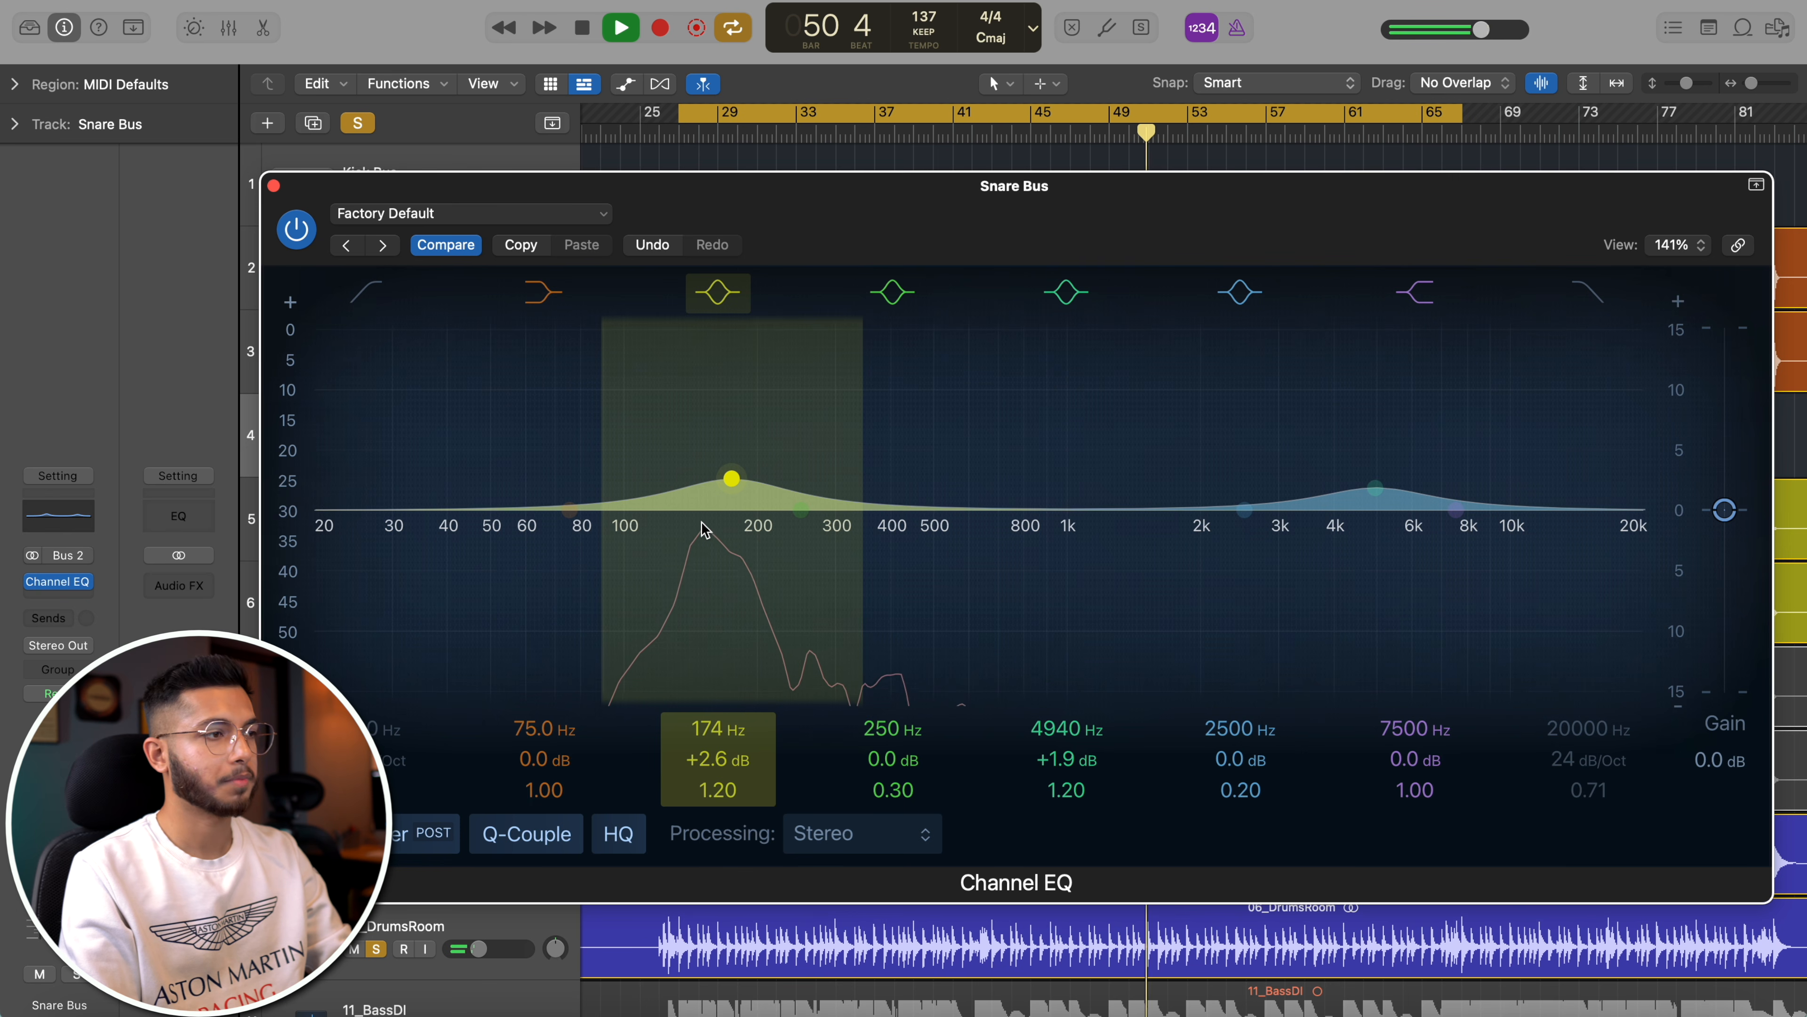
pyautogui.click(274, 186)
# - Rebalance the volumes of 03_SnareUp and 04_SnareDown during playback, bringing 04_SnareDown to about -12 dB
pyautogui.moveTo(478, 621); pyautogui.dragTo(488, 617)
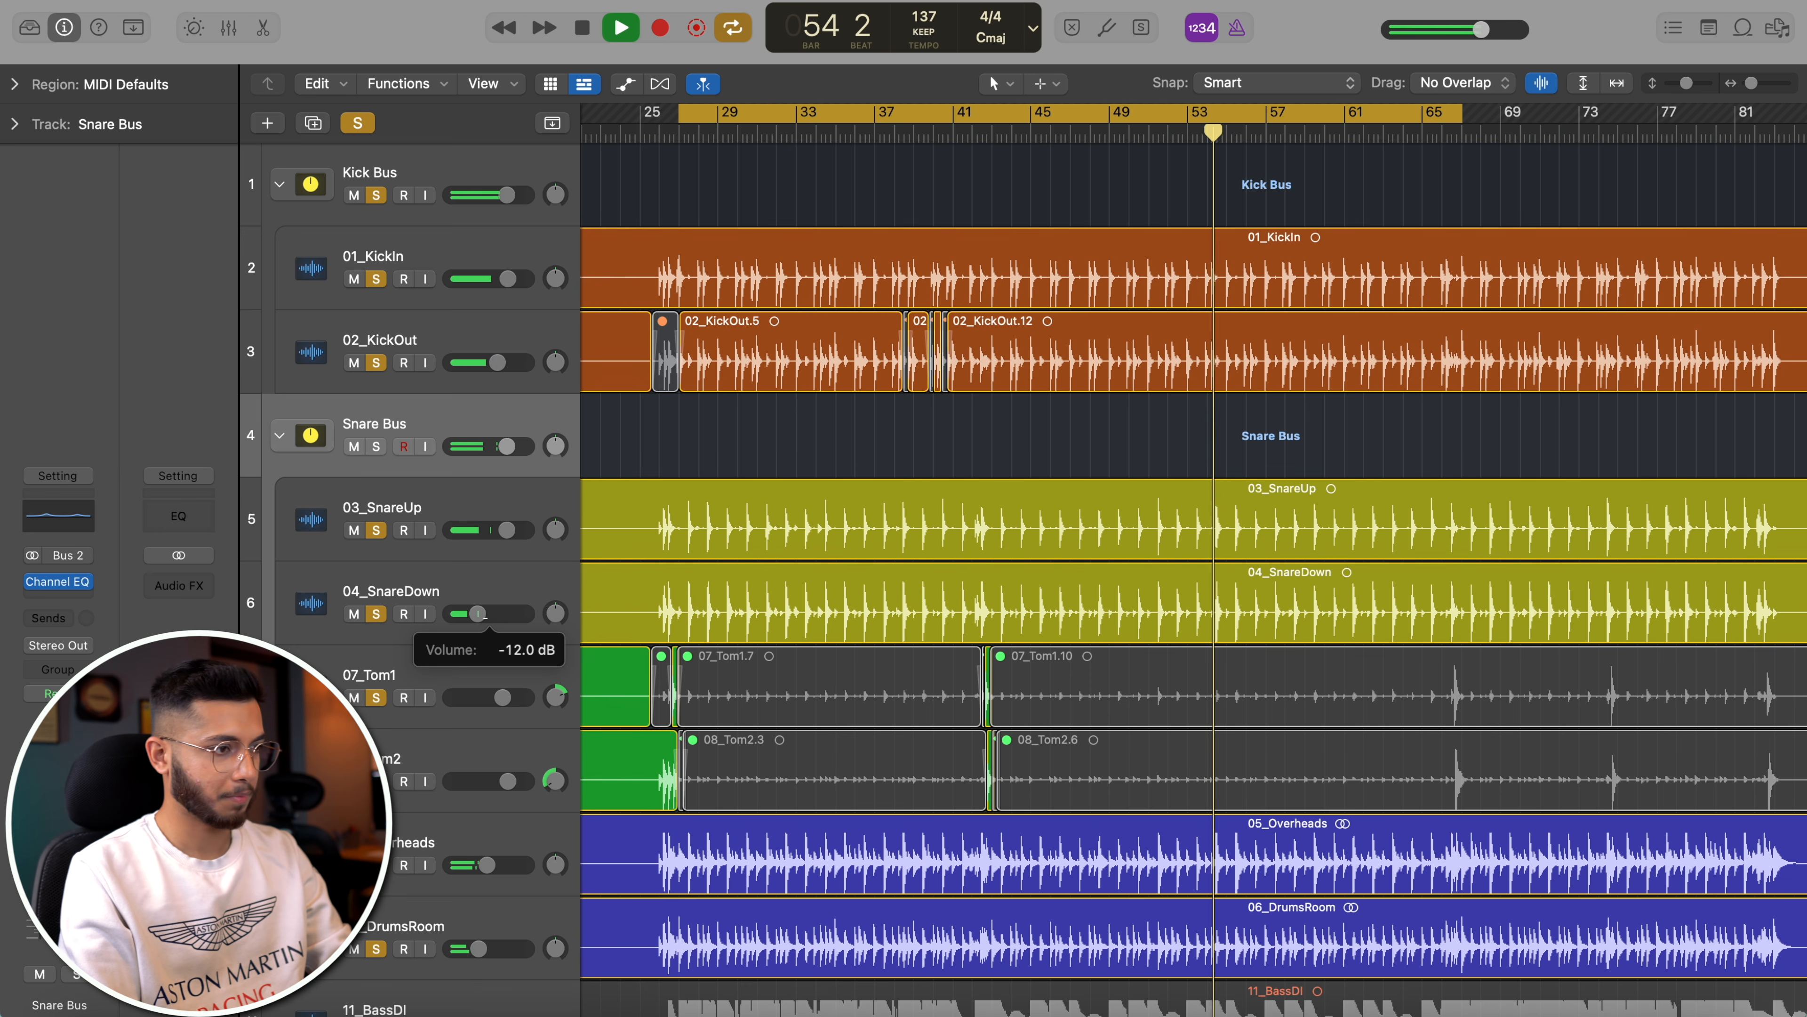
pyautogui.moveTo(510, 534); pyautogui.dragTo(513, 533)
pyautogui.moveTo(481, 615); pyautogui.dragTo(480, 615)
pyautogui.moveTo(510, 532); pyautogui.dragTo(509, 532)
pyautogui.click(507, 609)
pyautogui.click(506, 534)
pyautogui.moveTo(494, 612); pyautogui.dragTo(496, 612)
pyautogui.moveTo(515, 529); pyautogui.dragTo(510, 531)
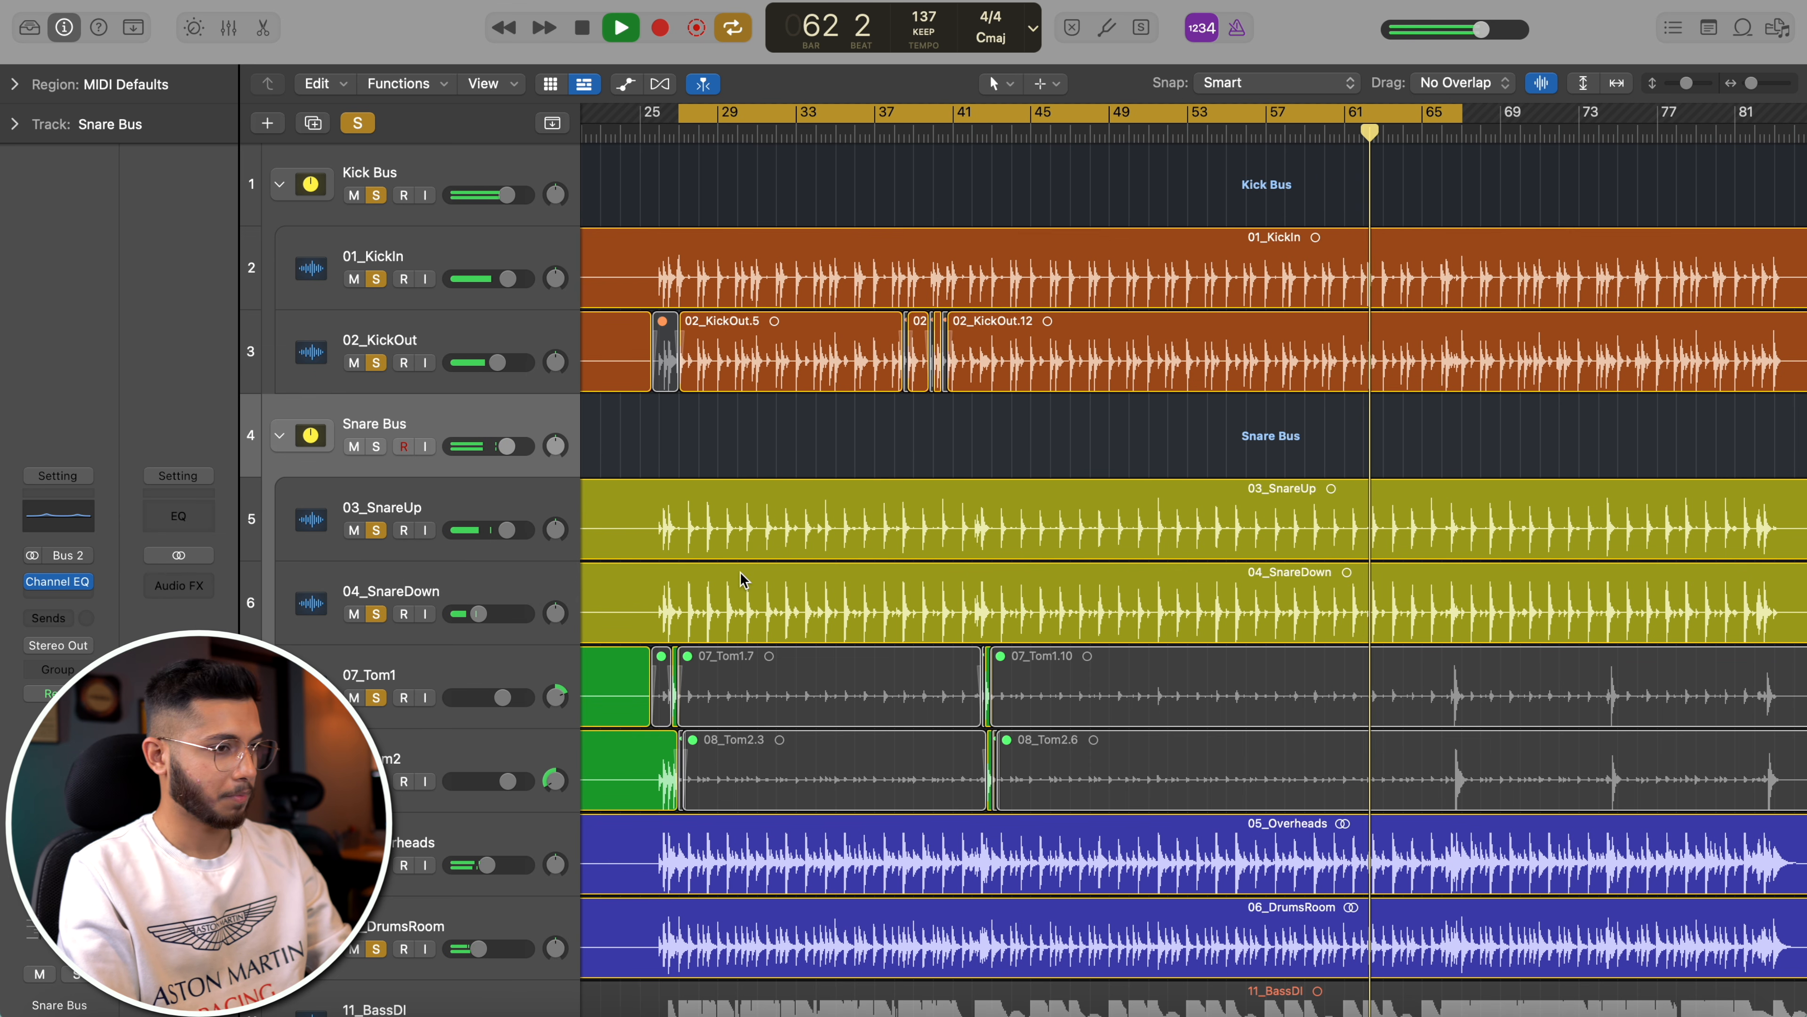
# - Stop playback and set a new cycle range over the tom fill around bars 42 and 43
pyautogui.click(977, 108)
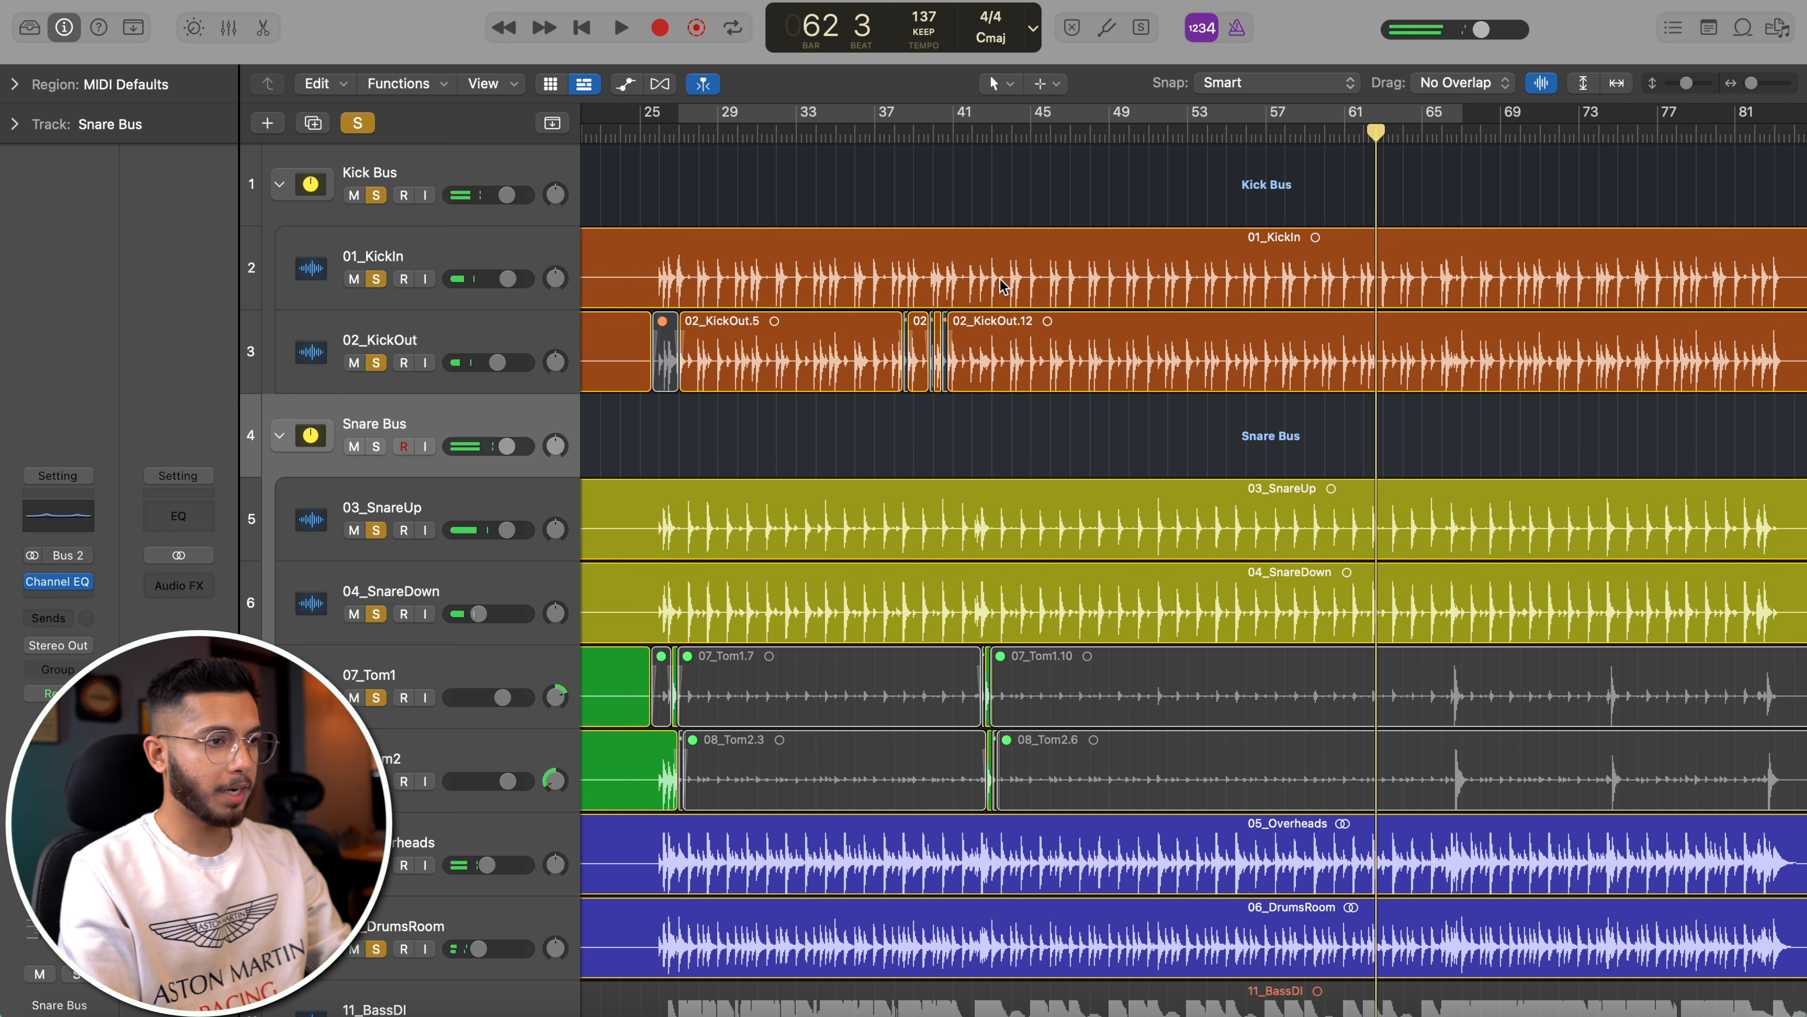
pyautogui.scroll(5, 989, 473)
pyautogui.scroll(5, 989, 470)
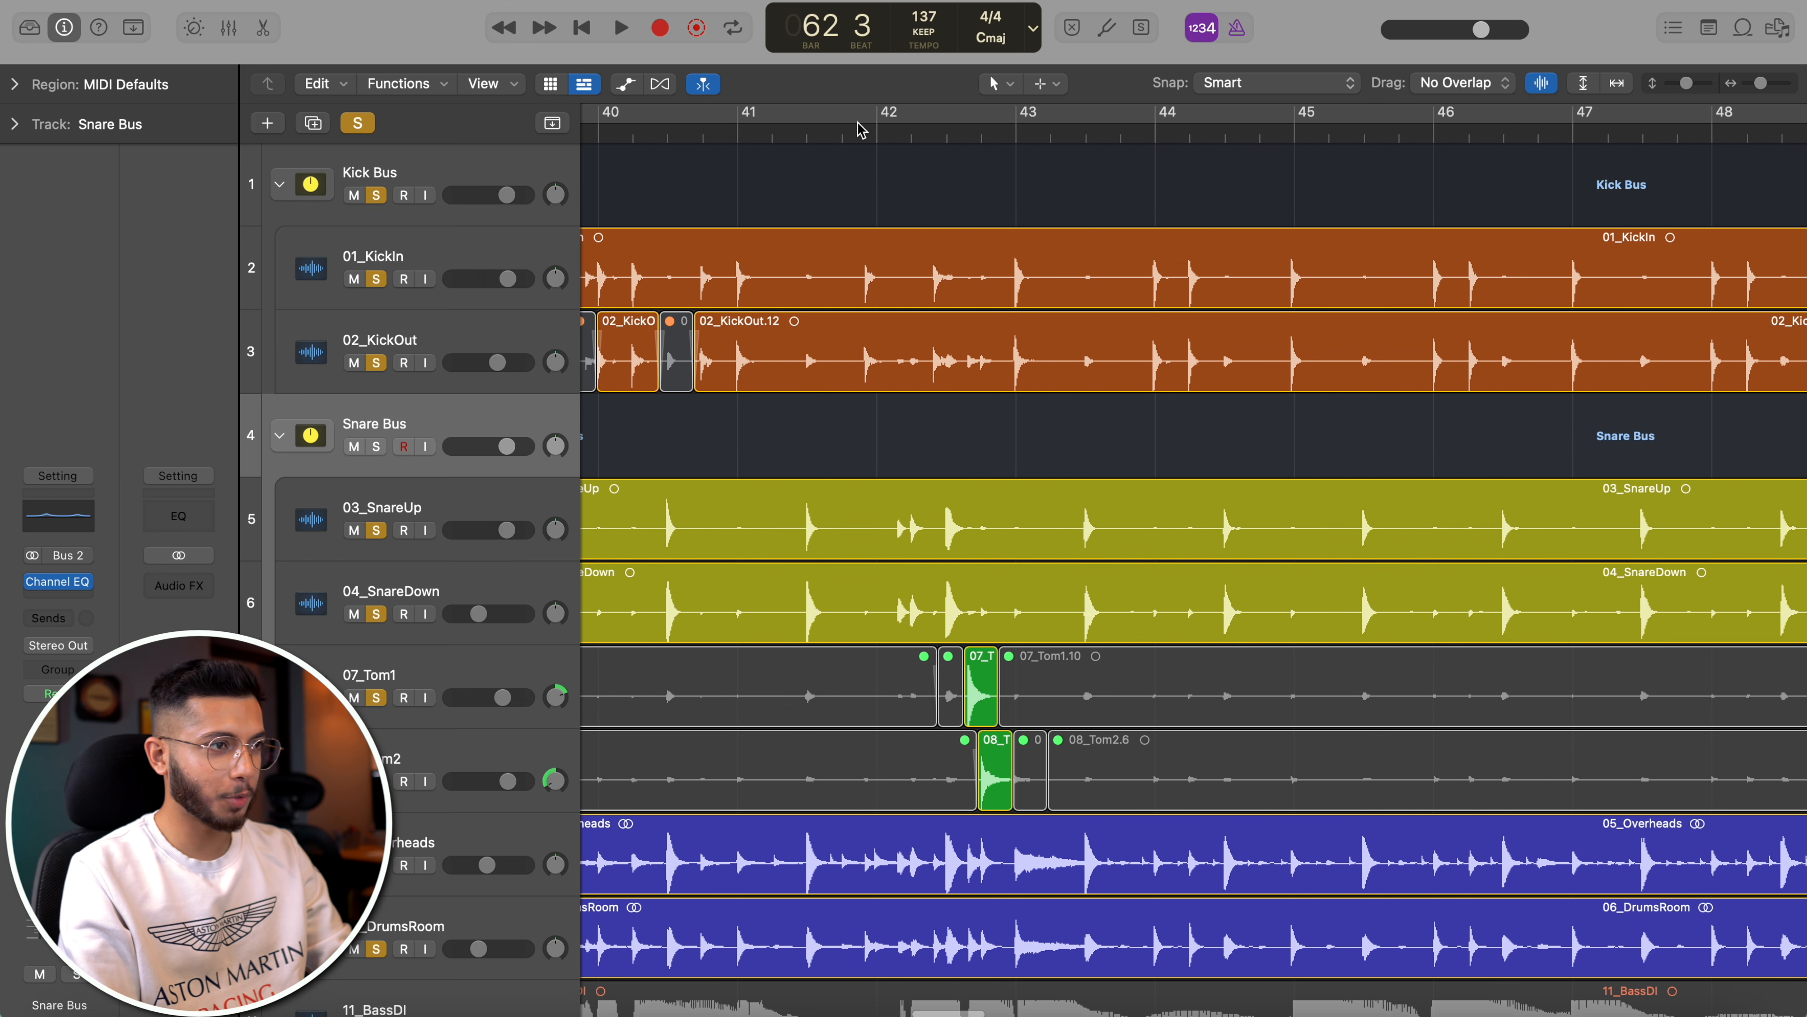
pyautogui.moveTo(882, 124); pyautogui.dragTo(1087, 125)
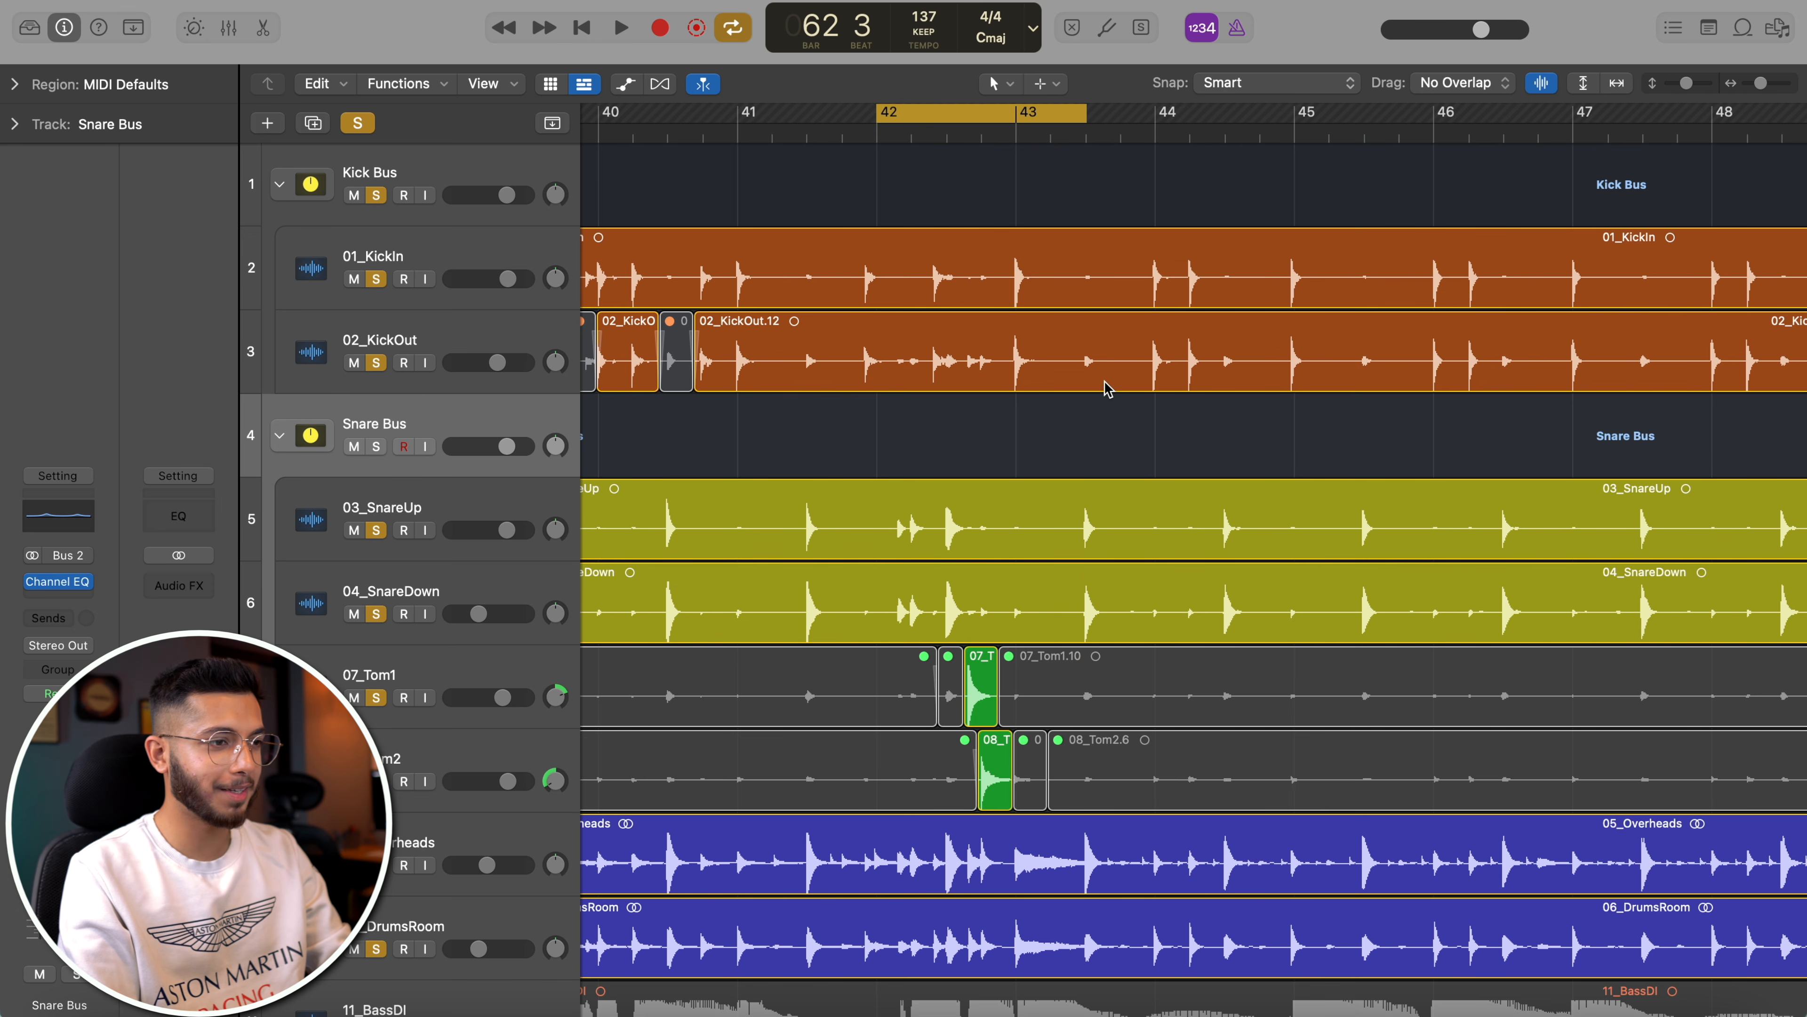
pyautogui.scroll(4, 1108, 390)
pyautogui.hscroll(5, 1109, 390)
pyautogui.moveTo(923, 116); pyautogui.dragTo(987, 116)
# - Solo only 07_Tom1 and tighten the cycle range around its hit just before bar 43
pyautogui.click(466, 672)
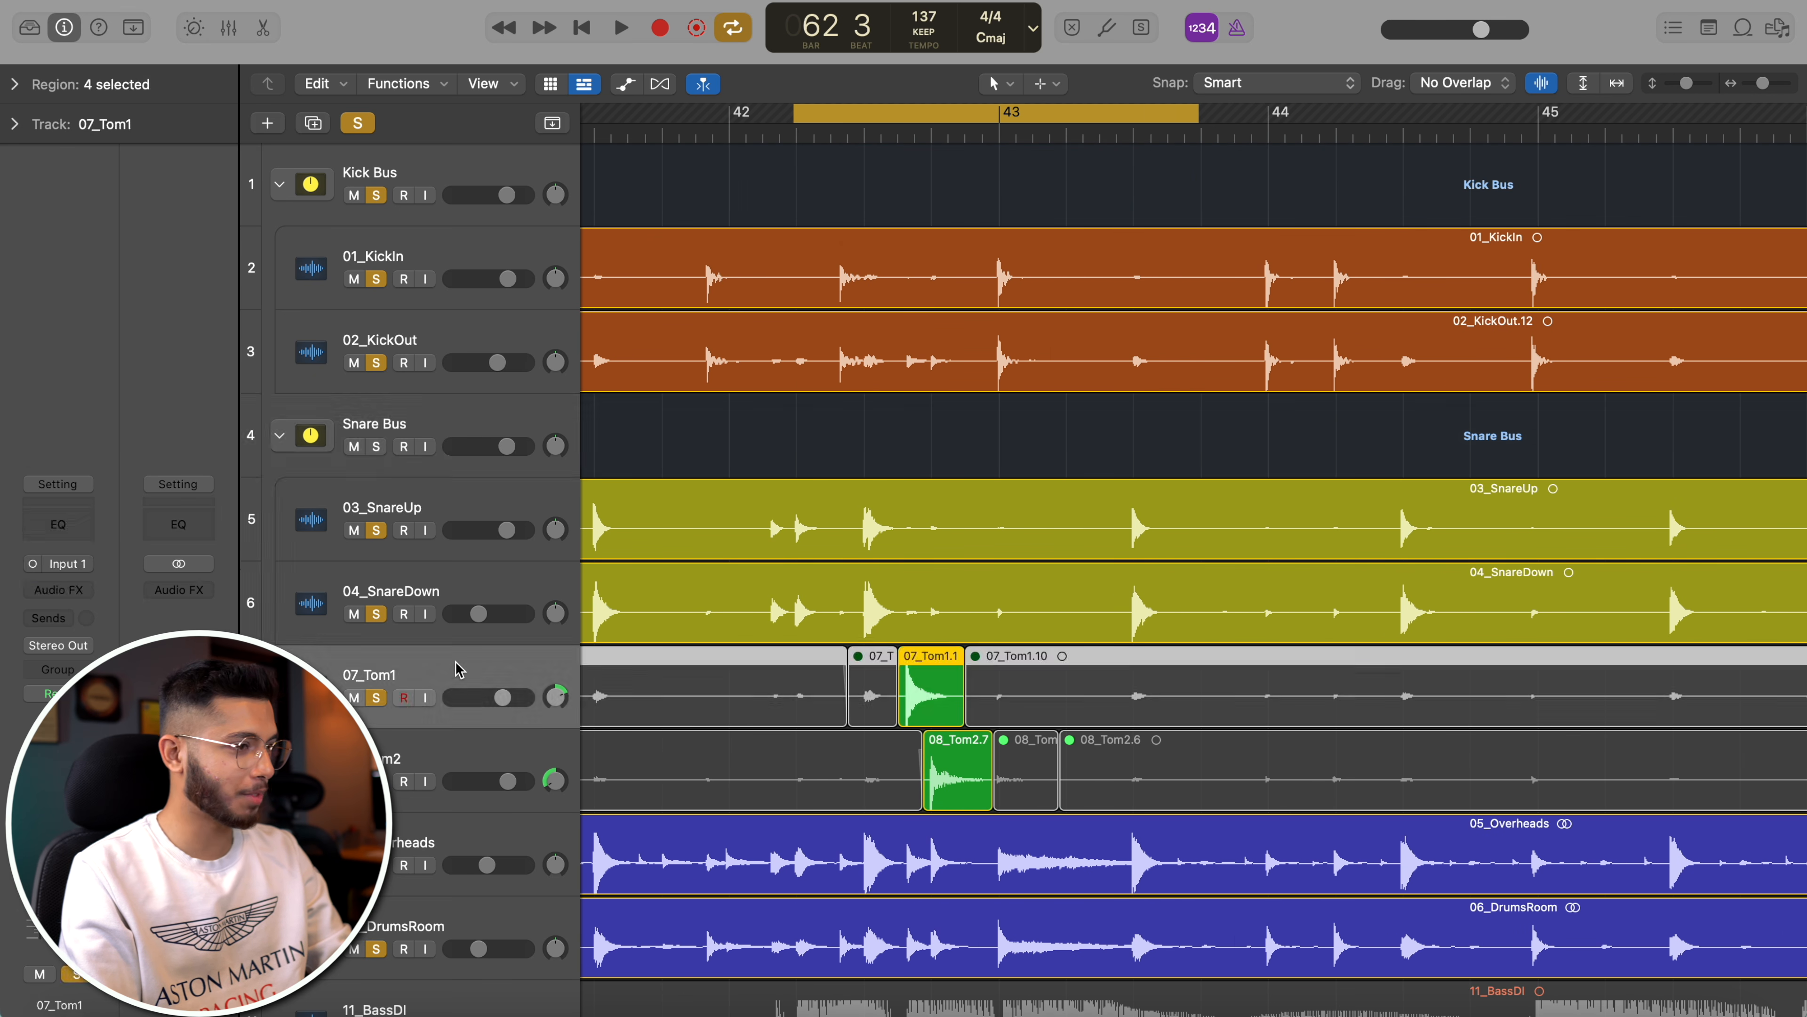
pyautogui.click(375, 697)
pyautogui.moveTo(795, 114); pyautogui.dragTo(869, 114)
pyautogui.moveTo(1200, 116); pyautogui.dragTo(1066, 117)
pyautogui.moveTo(923, 135); pyautogui.dragTo(912, 133)
# - Add a Channel EQ to 07_Tom1 and apply a steep low cut at about 63 Hz while the hit loops
pyautogui.press('space')
pyautogui.hotkey('ctrl', 'e')
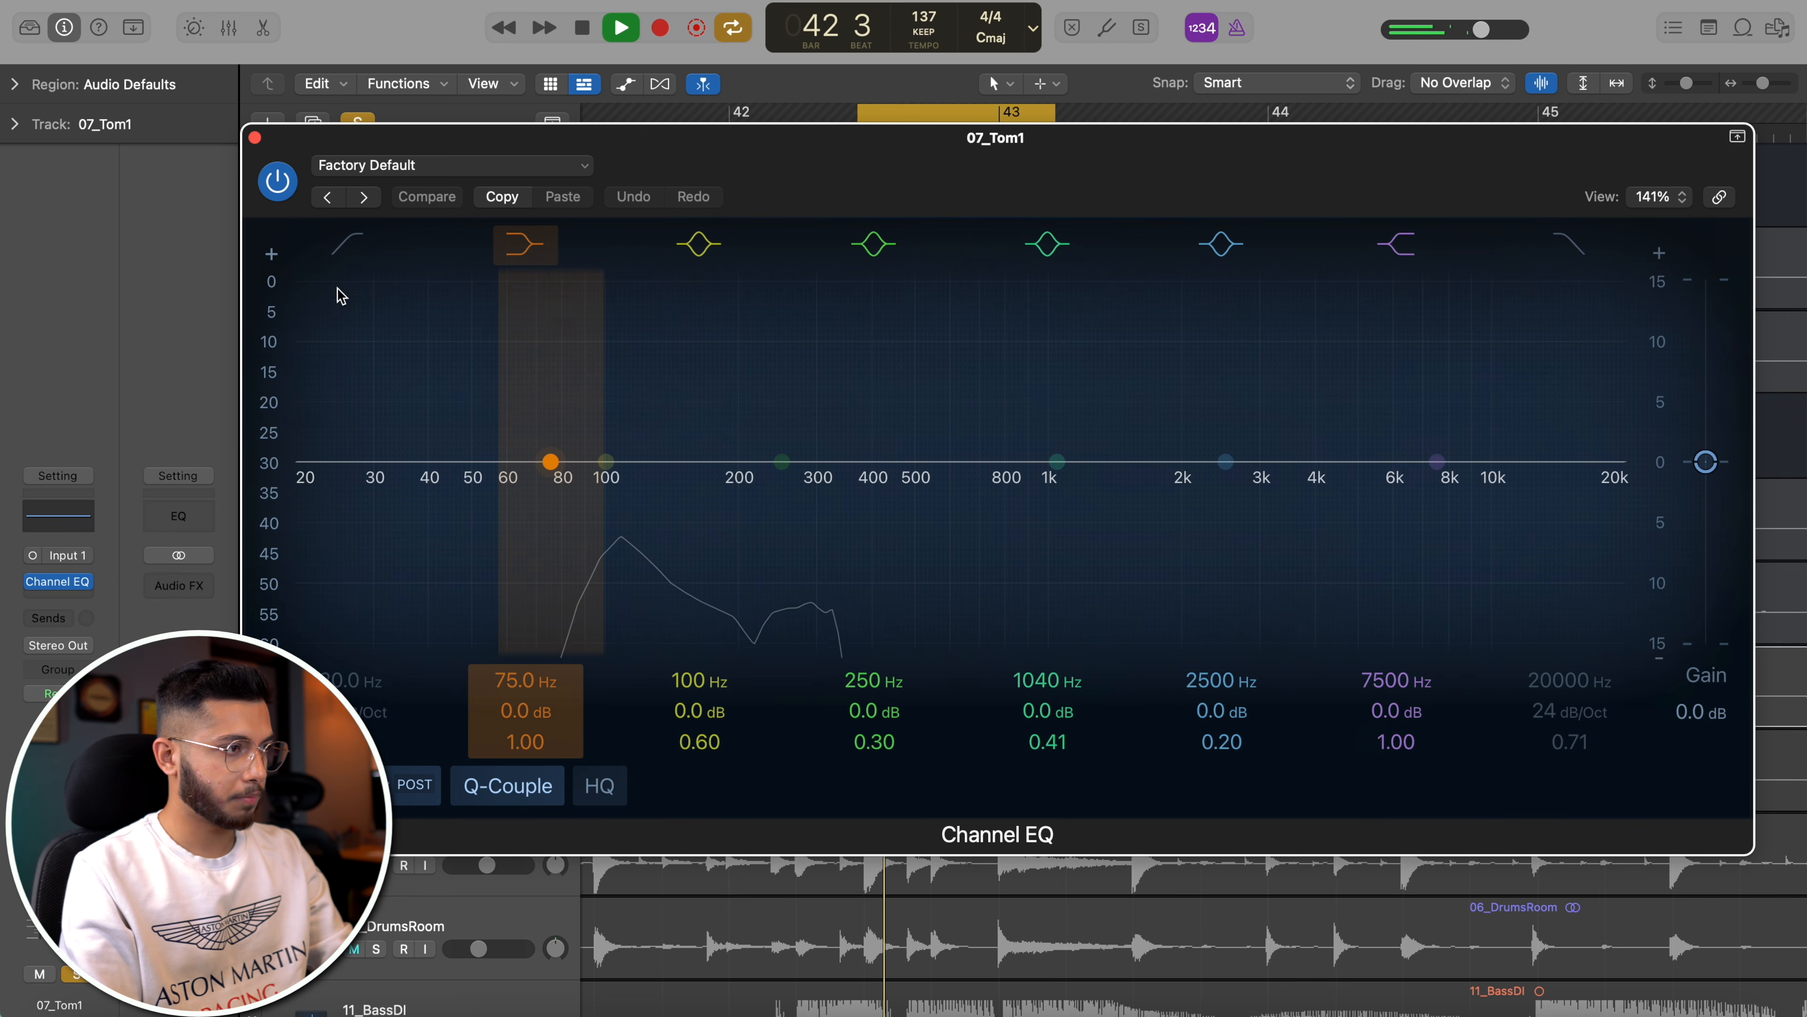
pyautogui.moveTo(335, 463); pyautogui.dragTo(520, 614)
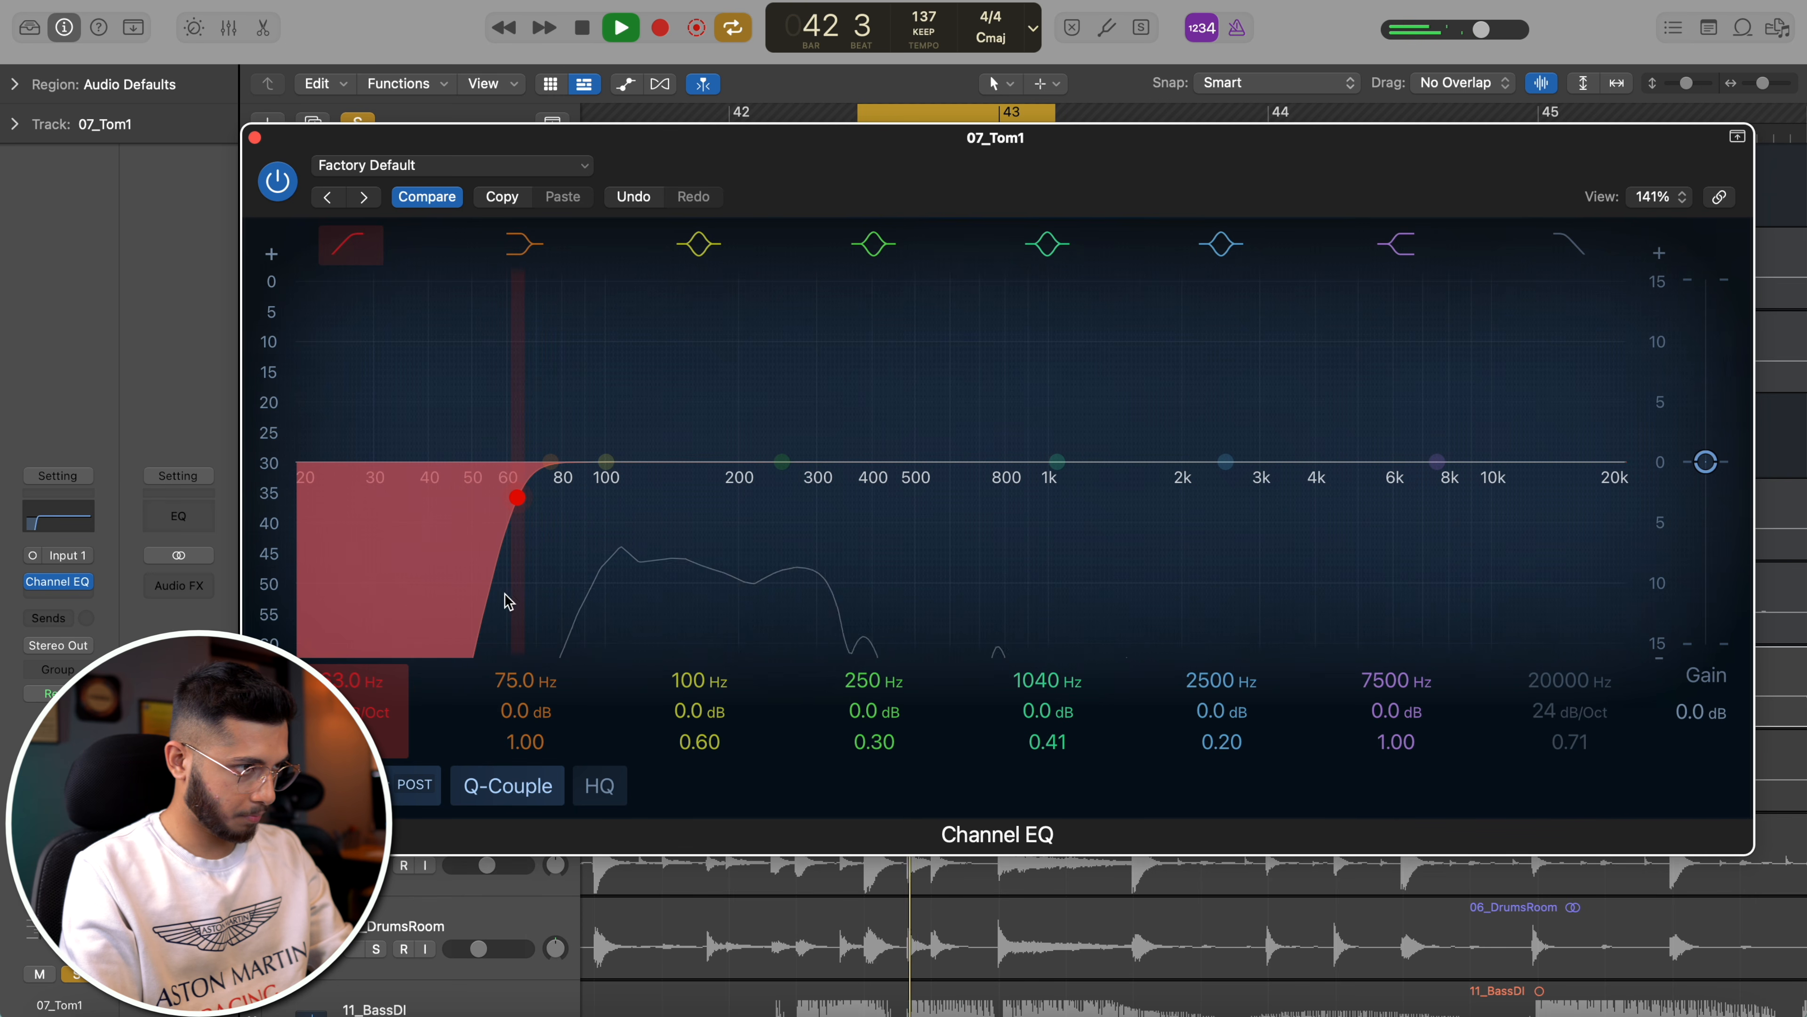
# - Cut 286 Hz by 4.3 dB (Q 3.20) and 450 Hz by 6 dB (Q 0.75) on 07_Tom1, comparing against the bypassed EQ
pyautogui.moveTo(822, 480); pyautogui.dragTo(849, 118)
pyautogui.scroll(5, 868, 351)
pyautogui.moveTo(864, 705); pyautogui.dragTo(863, 714)
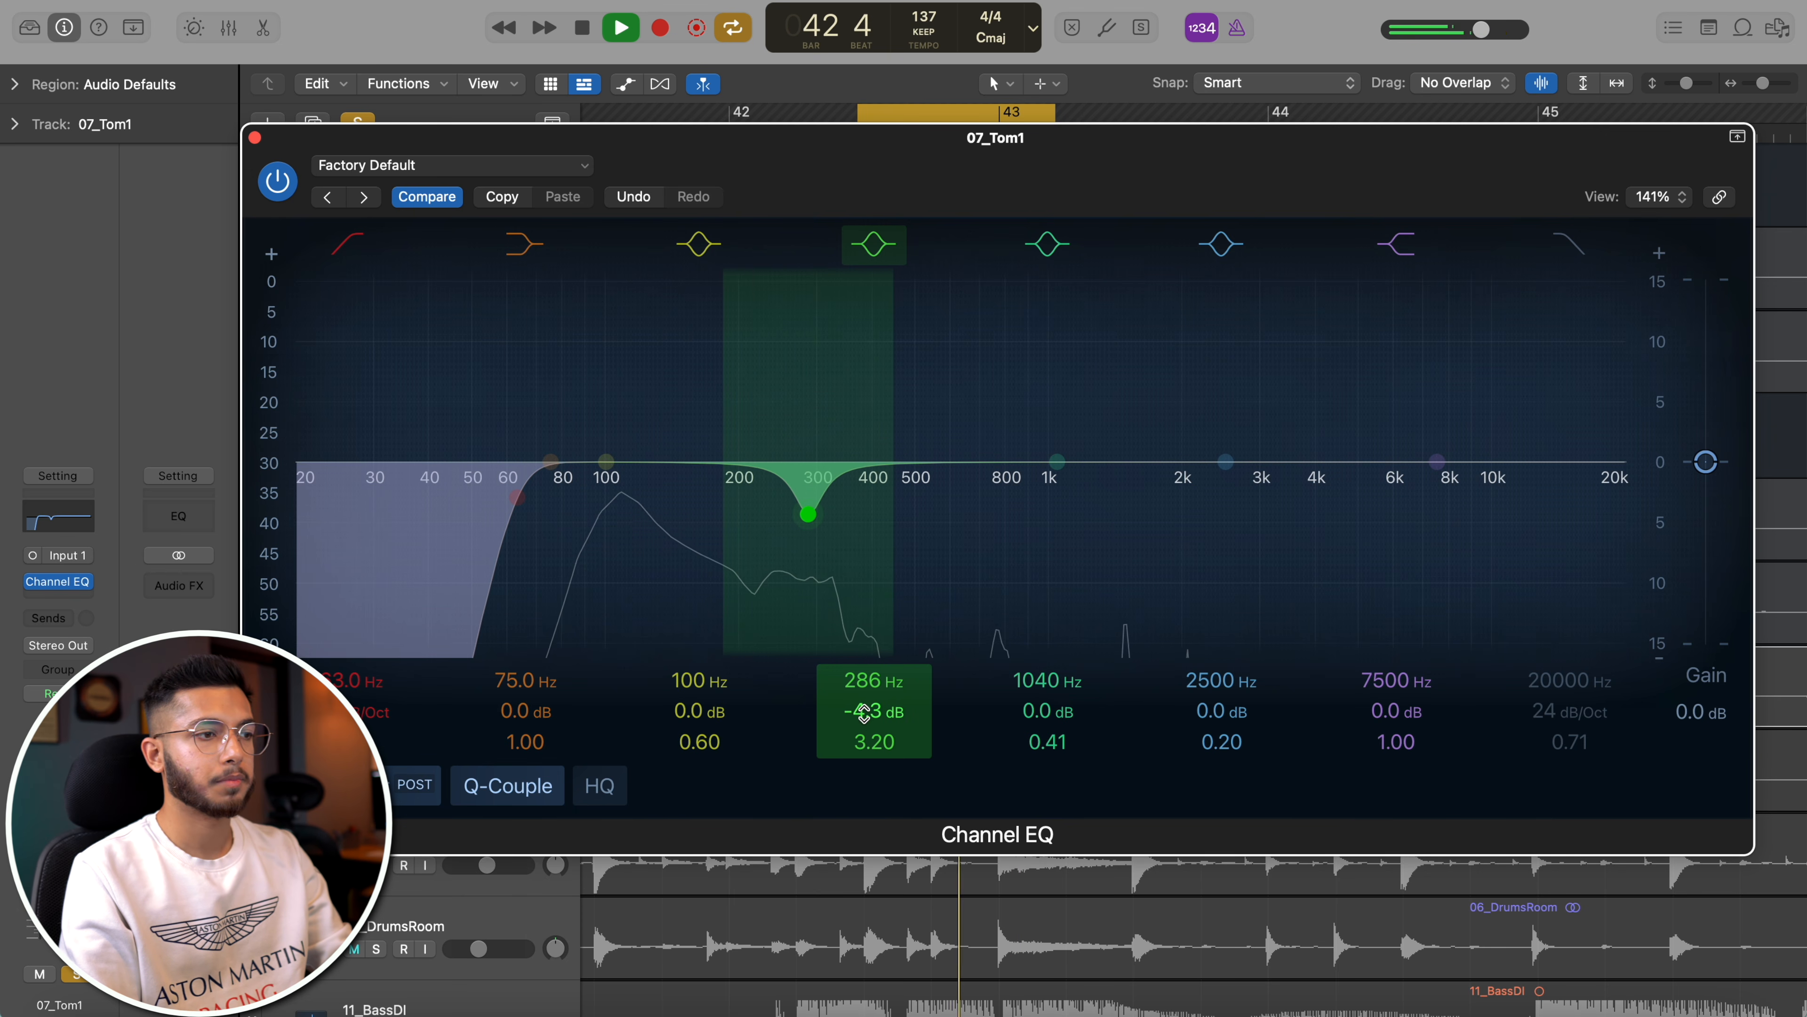
pyautogui.moveTo(1047, 493); pyautogui.dragTo(899, 528)
pyautogui.click(277, 181)
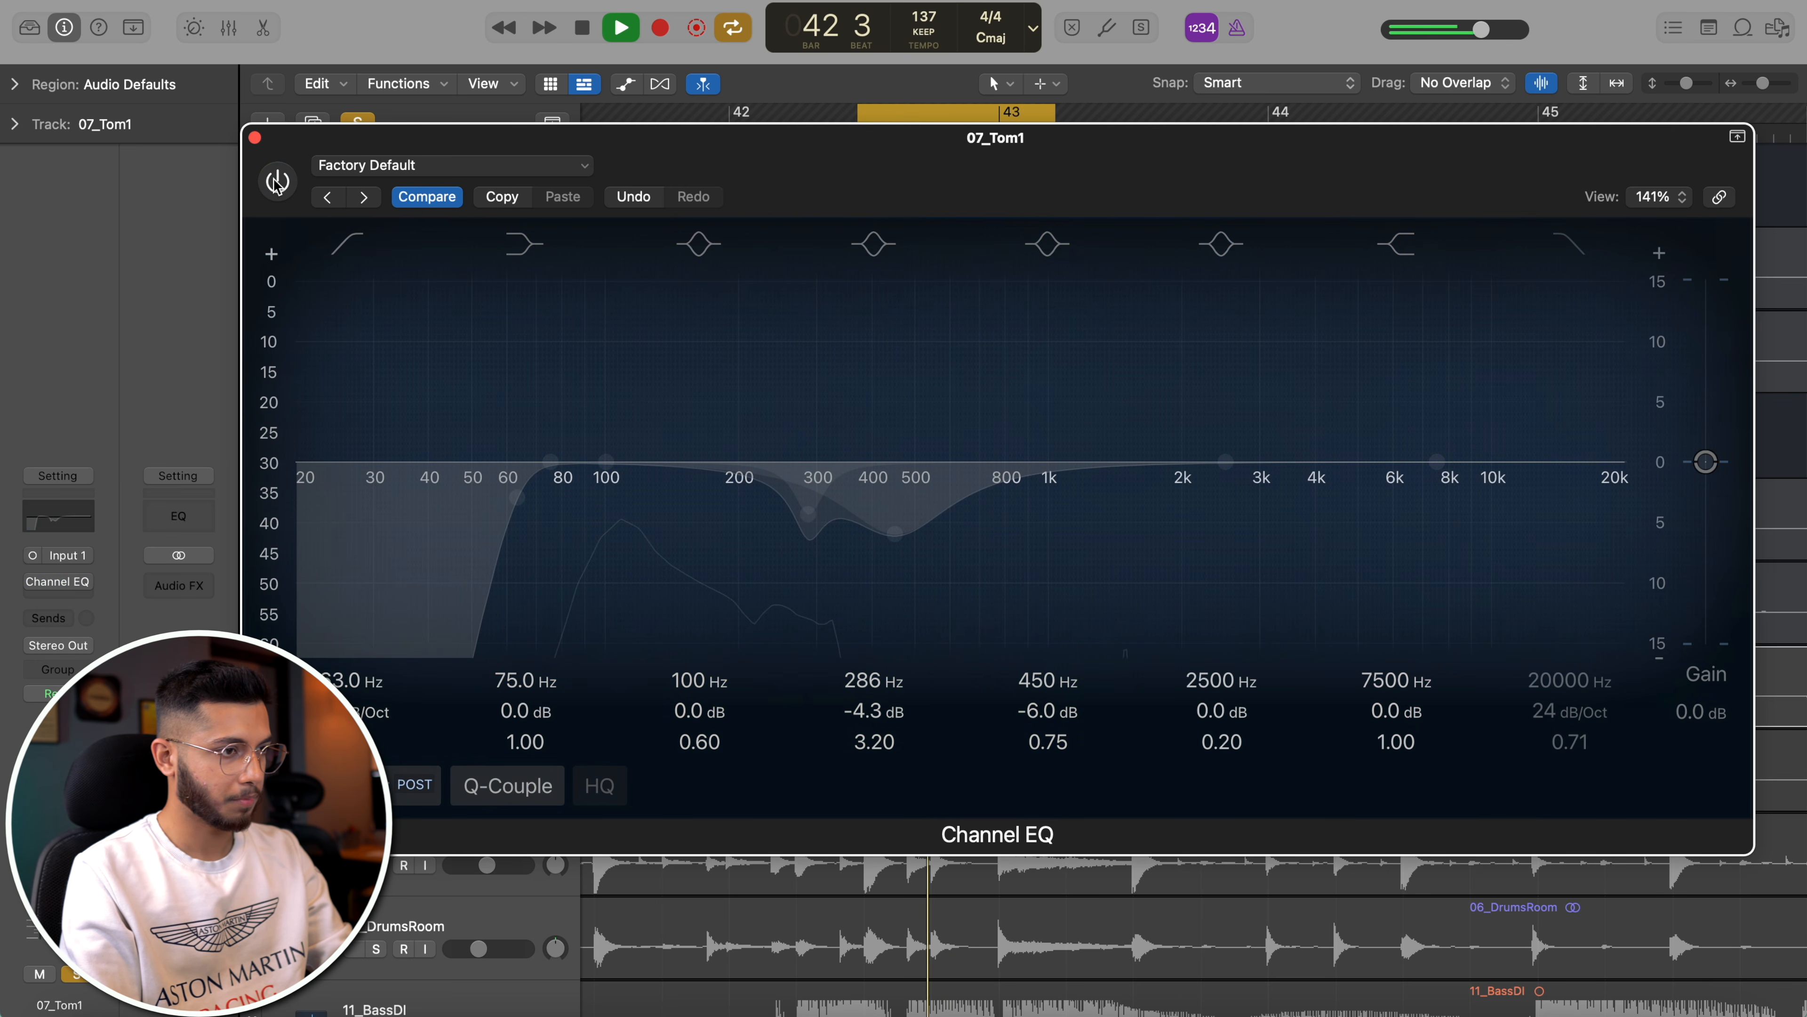
pyautogui.click(278, 181)
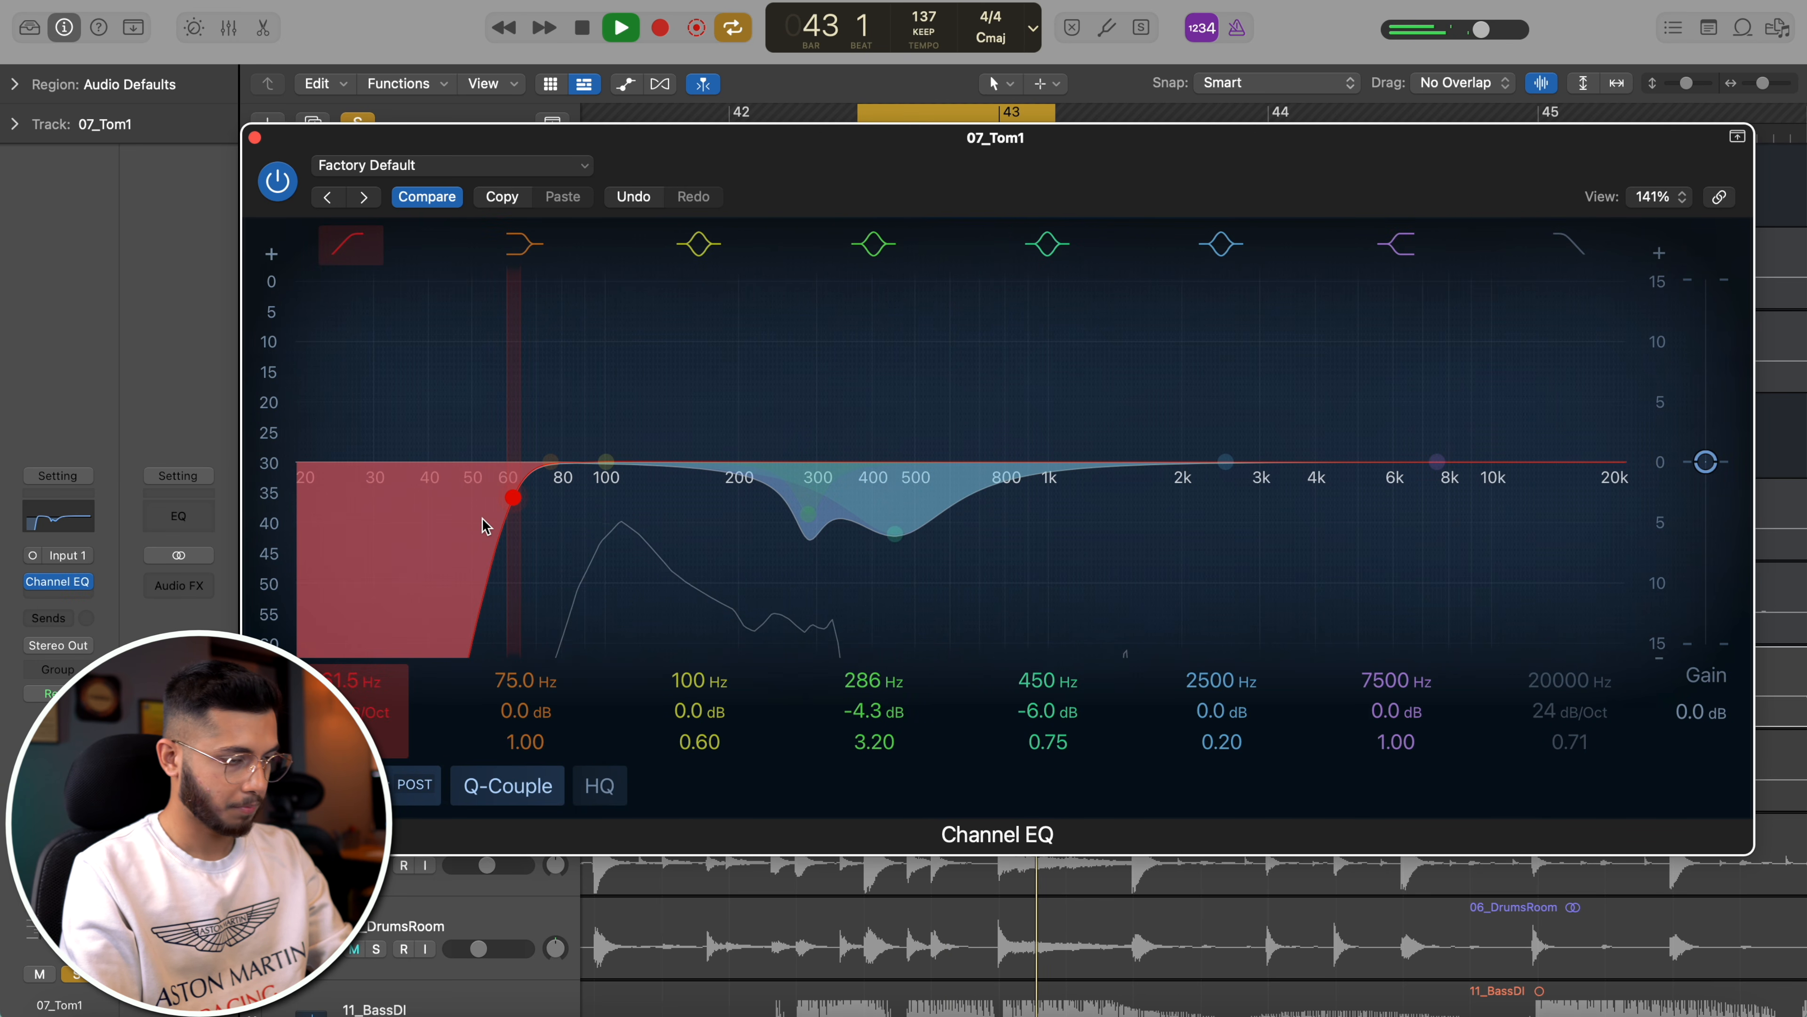
# - Set 07_Tom1's high shelf to -8.8 dB at 8650 Hz, boost 112 Hz by 2.8 dB, and compare with the EQ bypassed
pyautogui.moveTo(1441, 532); pyautogui.dragTo(1468, 611)
pyautogui.moveTo(1243, 517); pyautogui.dragTo(648, 475)
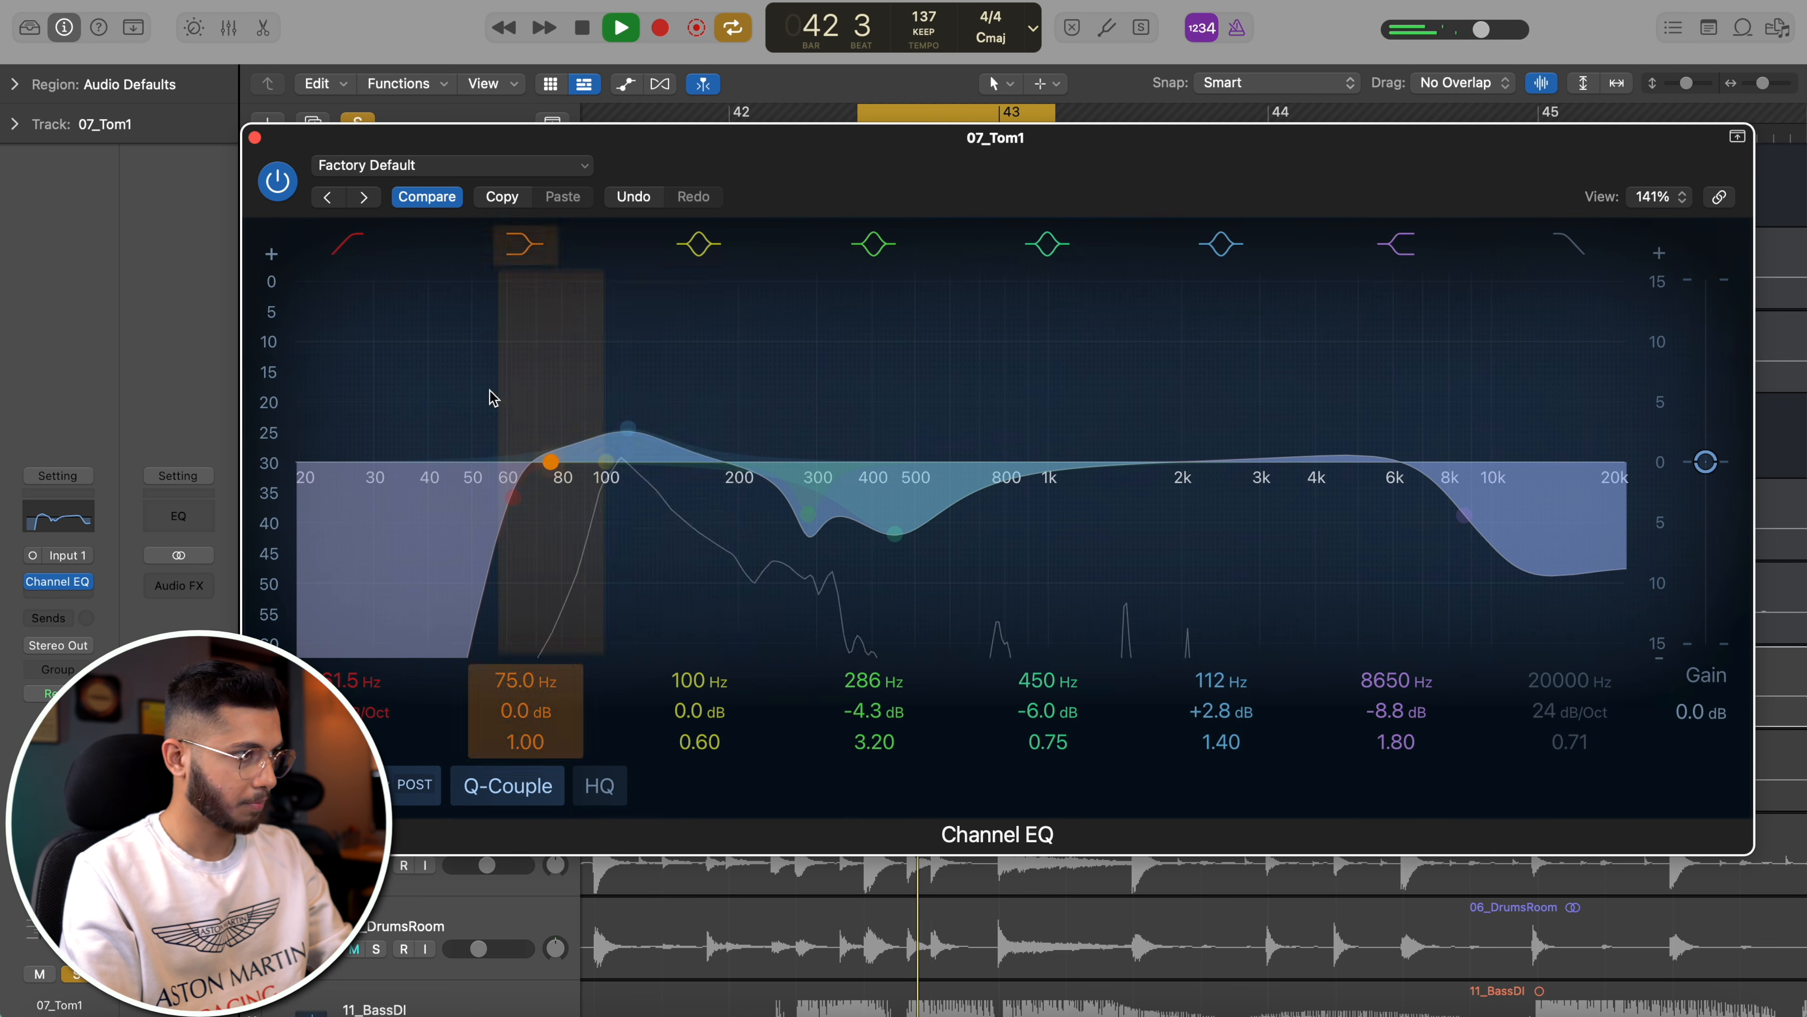
pyautogui.click(278, 186)
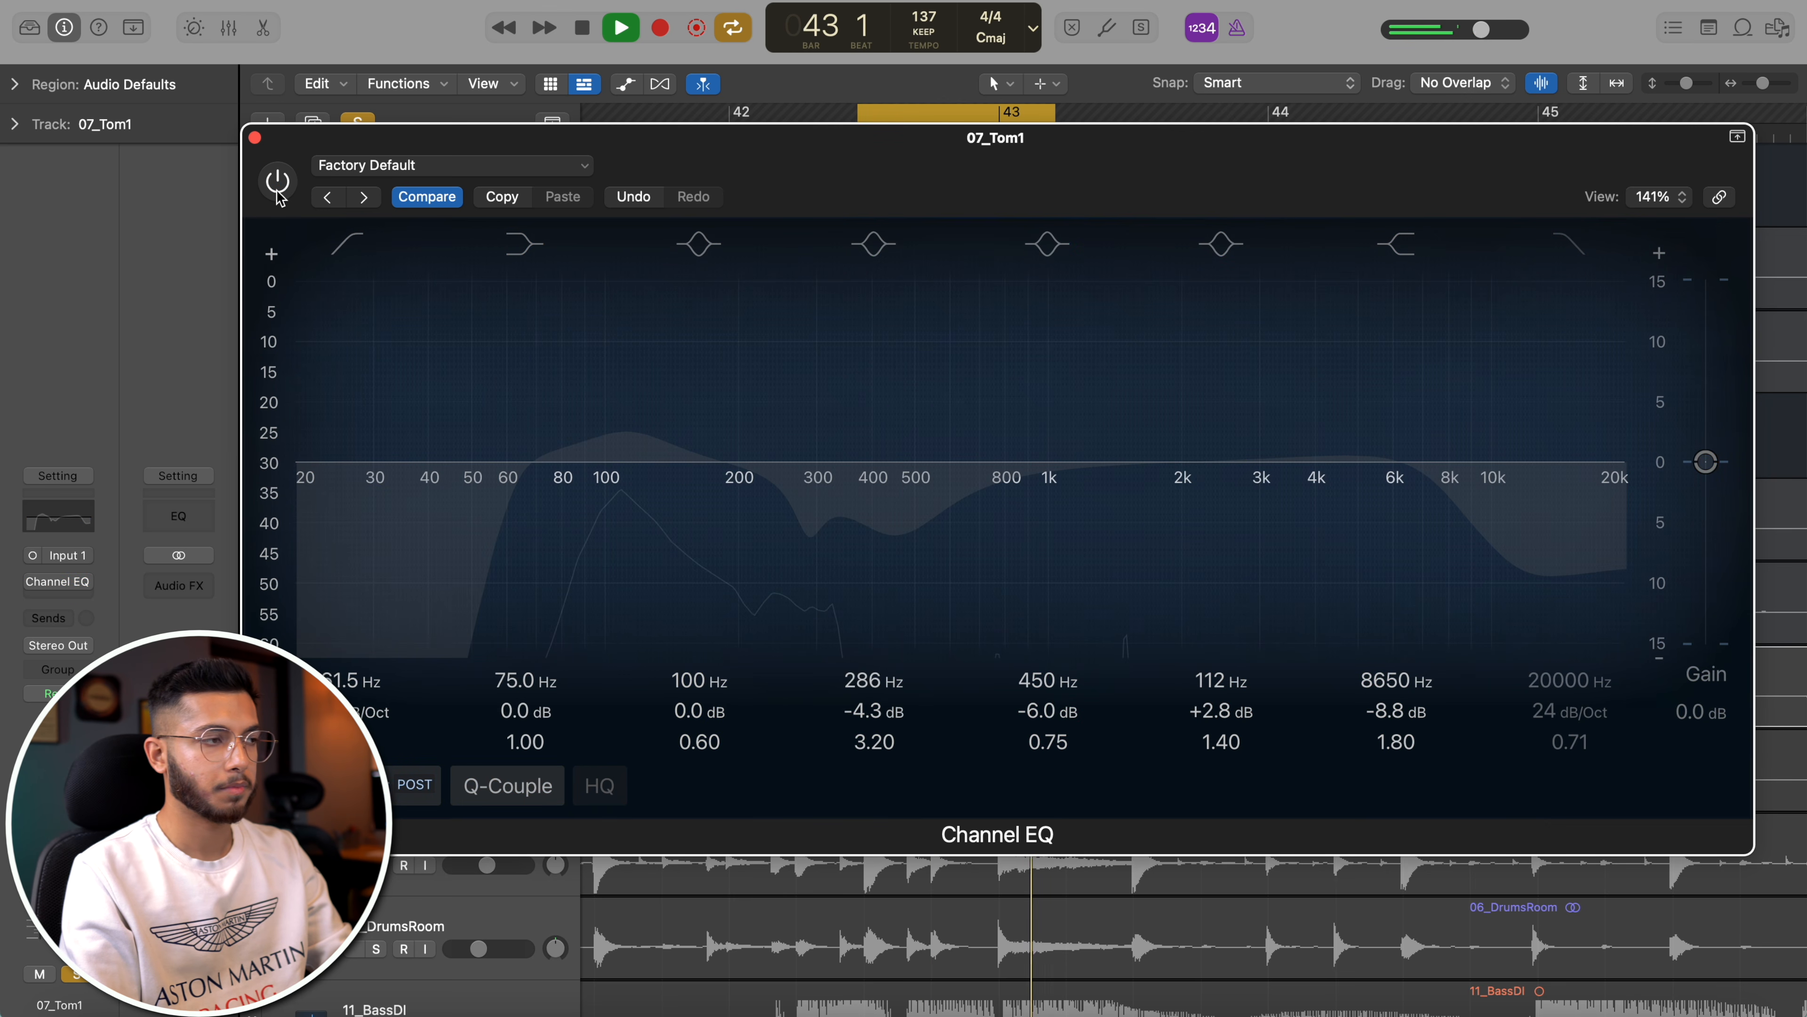
pyautogui.click(278, 184)
pyautogui.press('space')
pyautogui.click(255, 137)
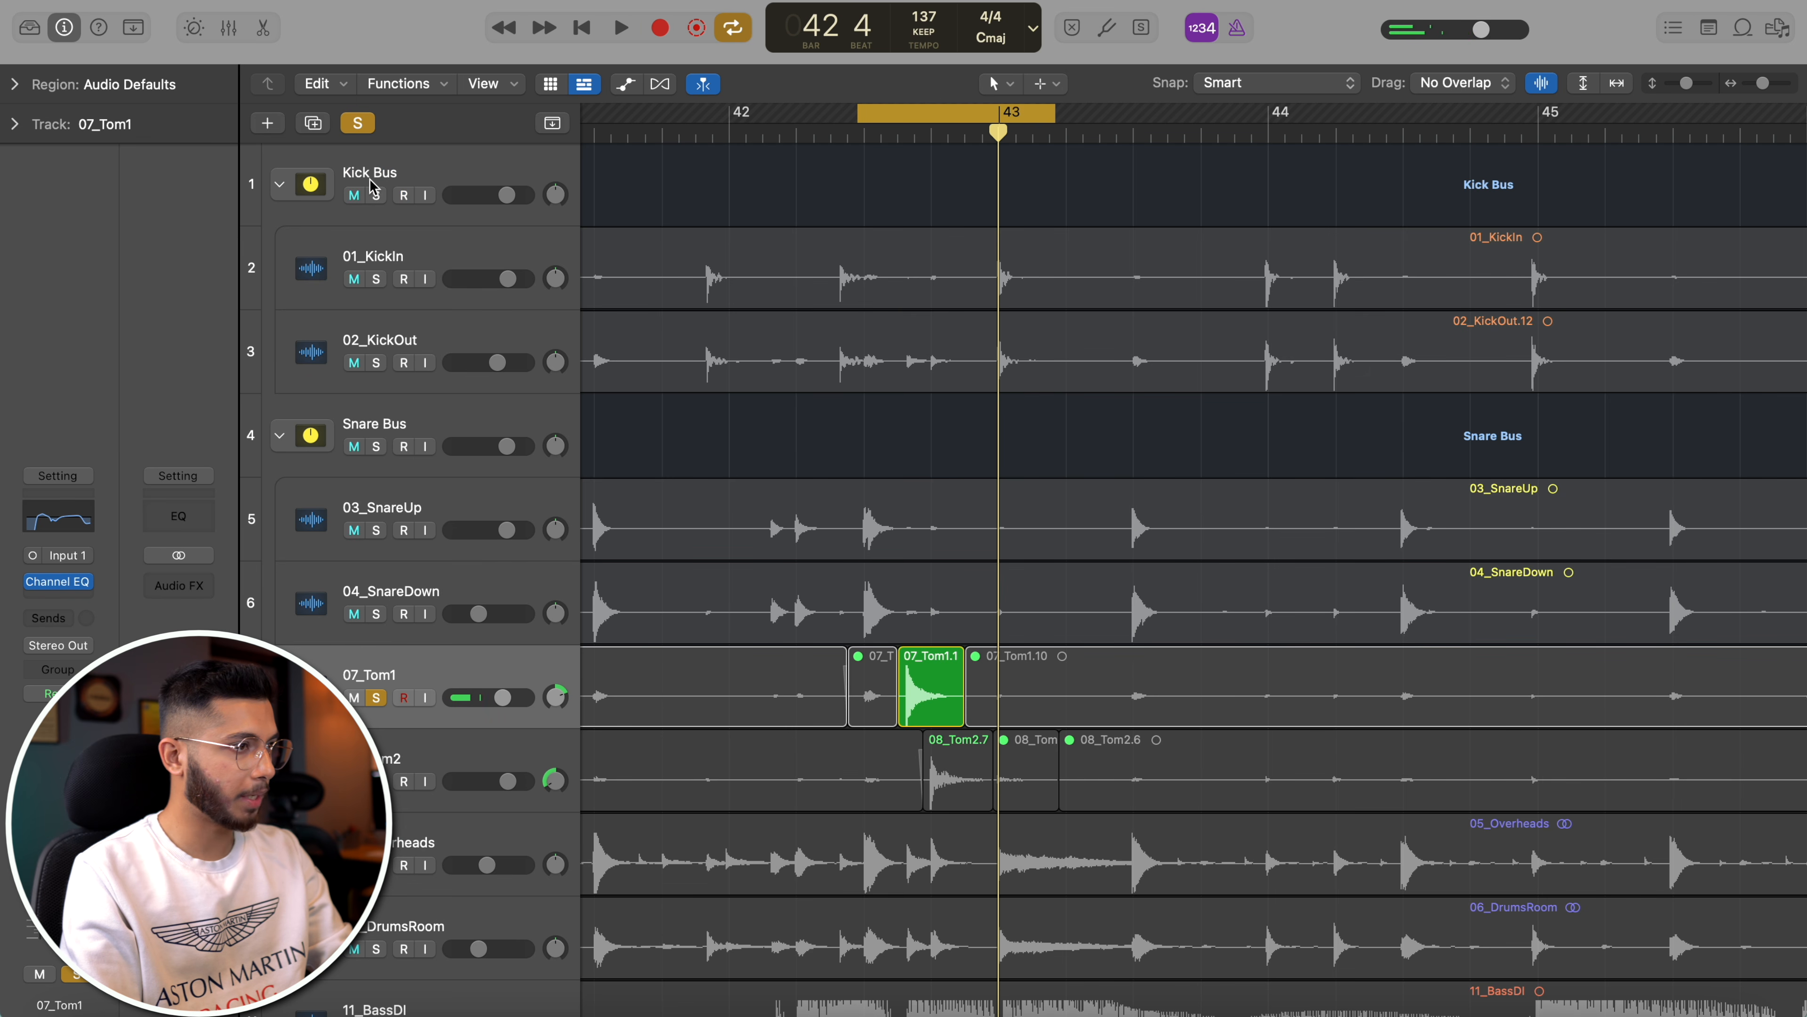
# - Solo the kick and snare tracks with 07_Tom1, extend the cycle range to start earlier, and audition the tom in context
pyautogui.moveTo(382, 189); pyautogui.dragTo(377, 610)
pyautogui.moveTo(860, 114); pyautogui.dragTo(582, 113)
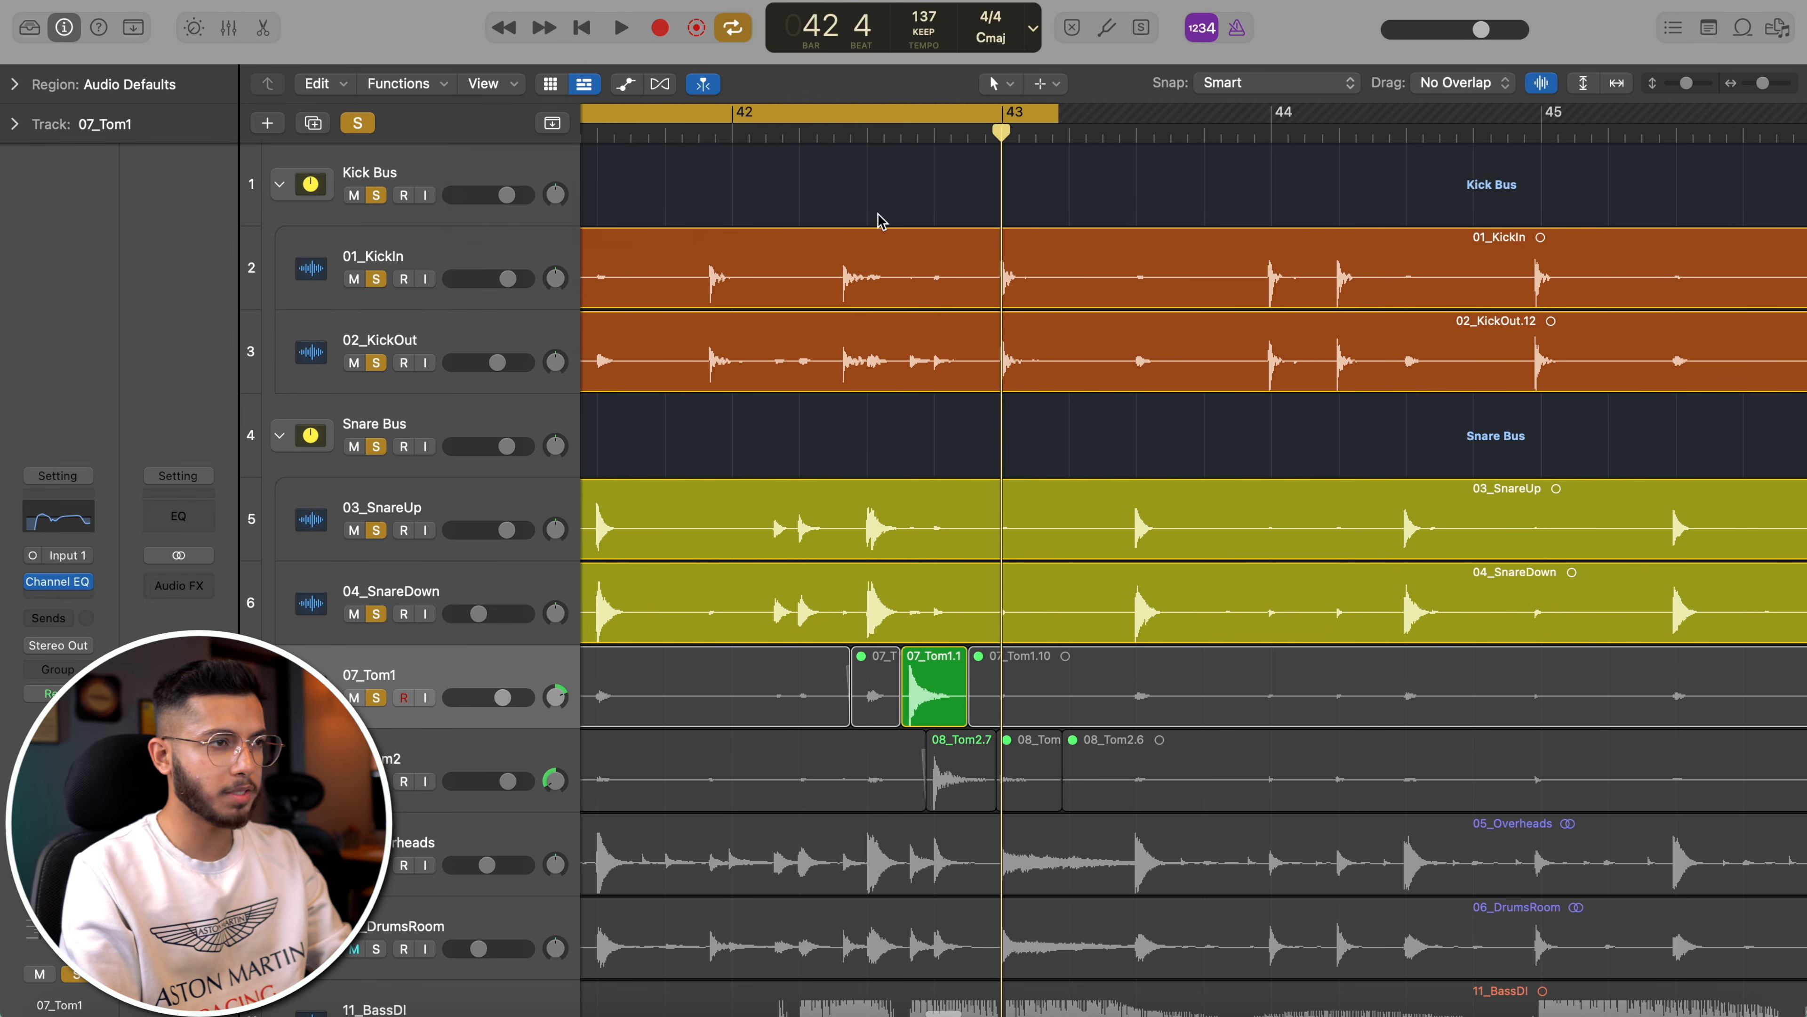
pyautogui.press('space')
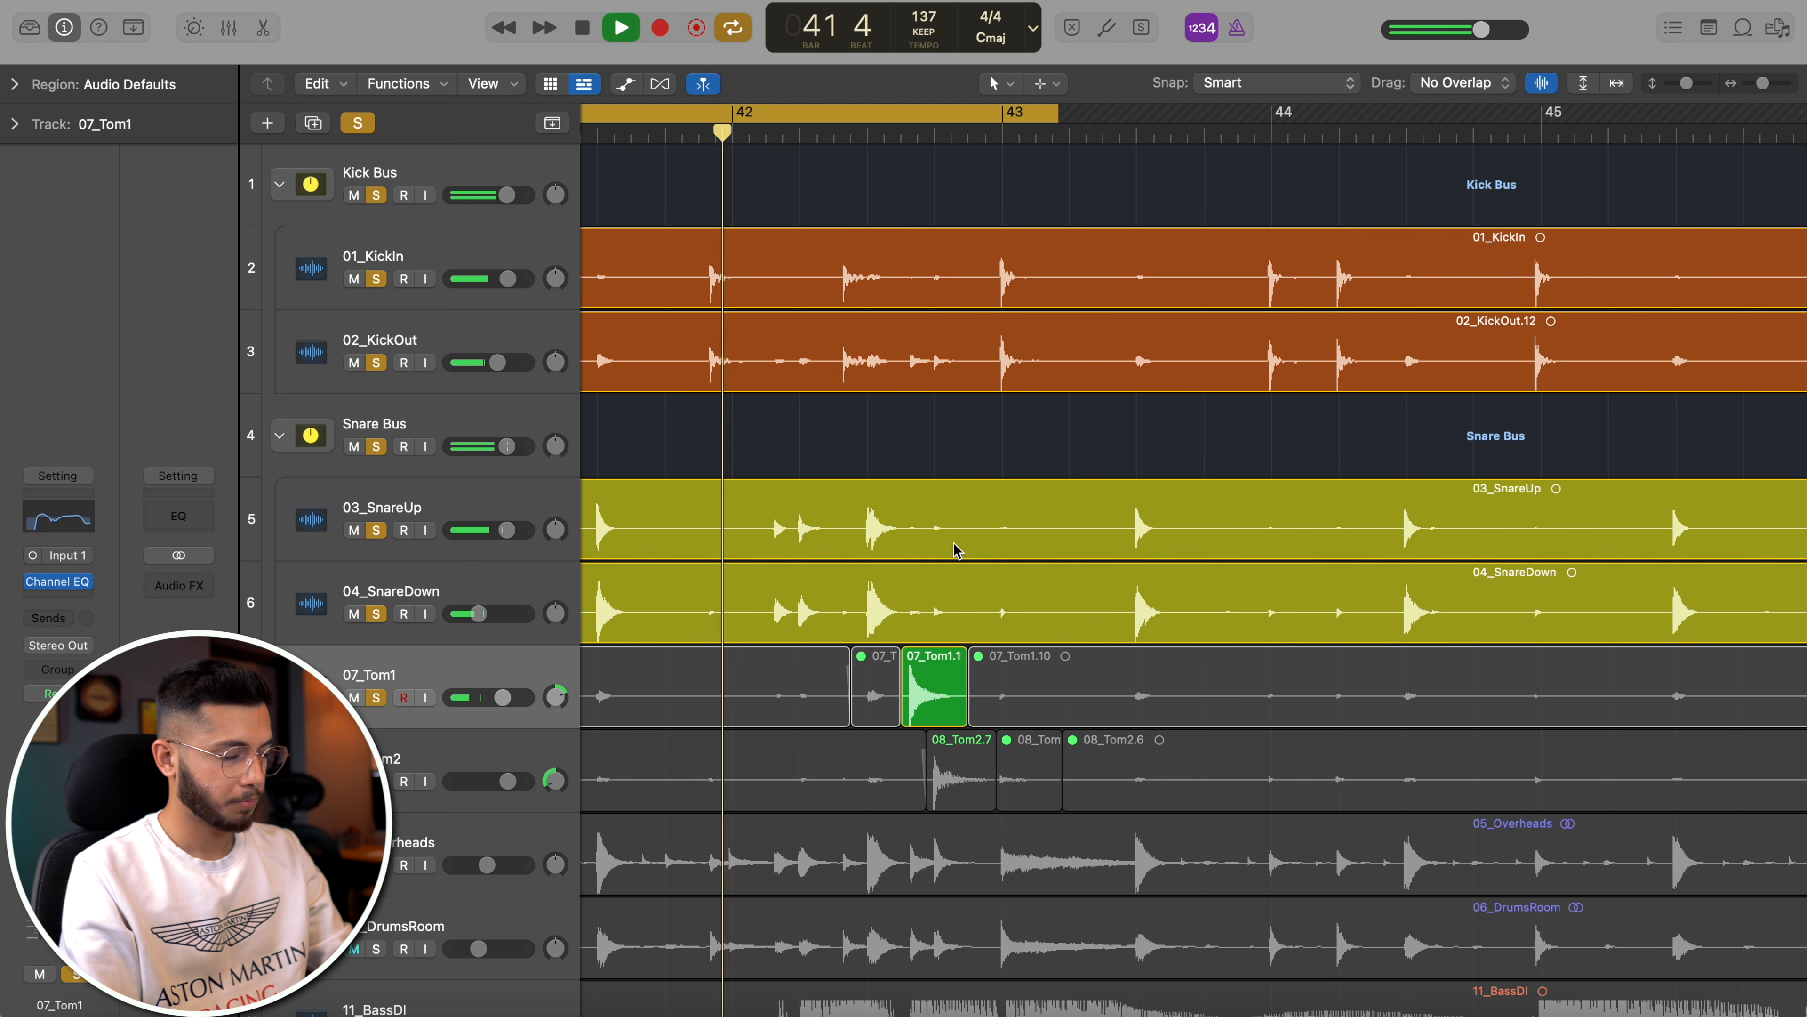
pyautogui.press('space')
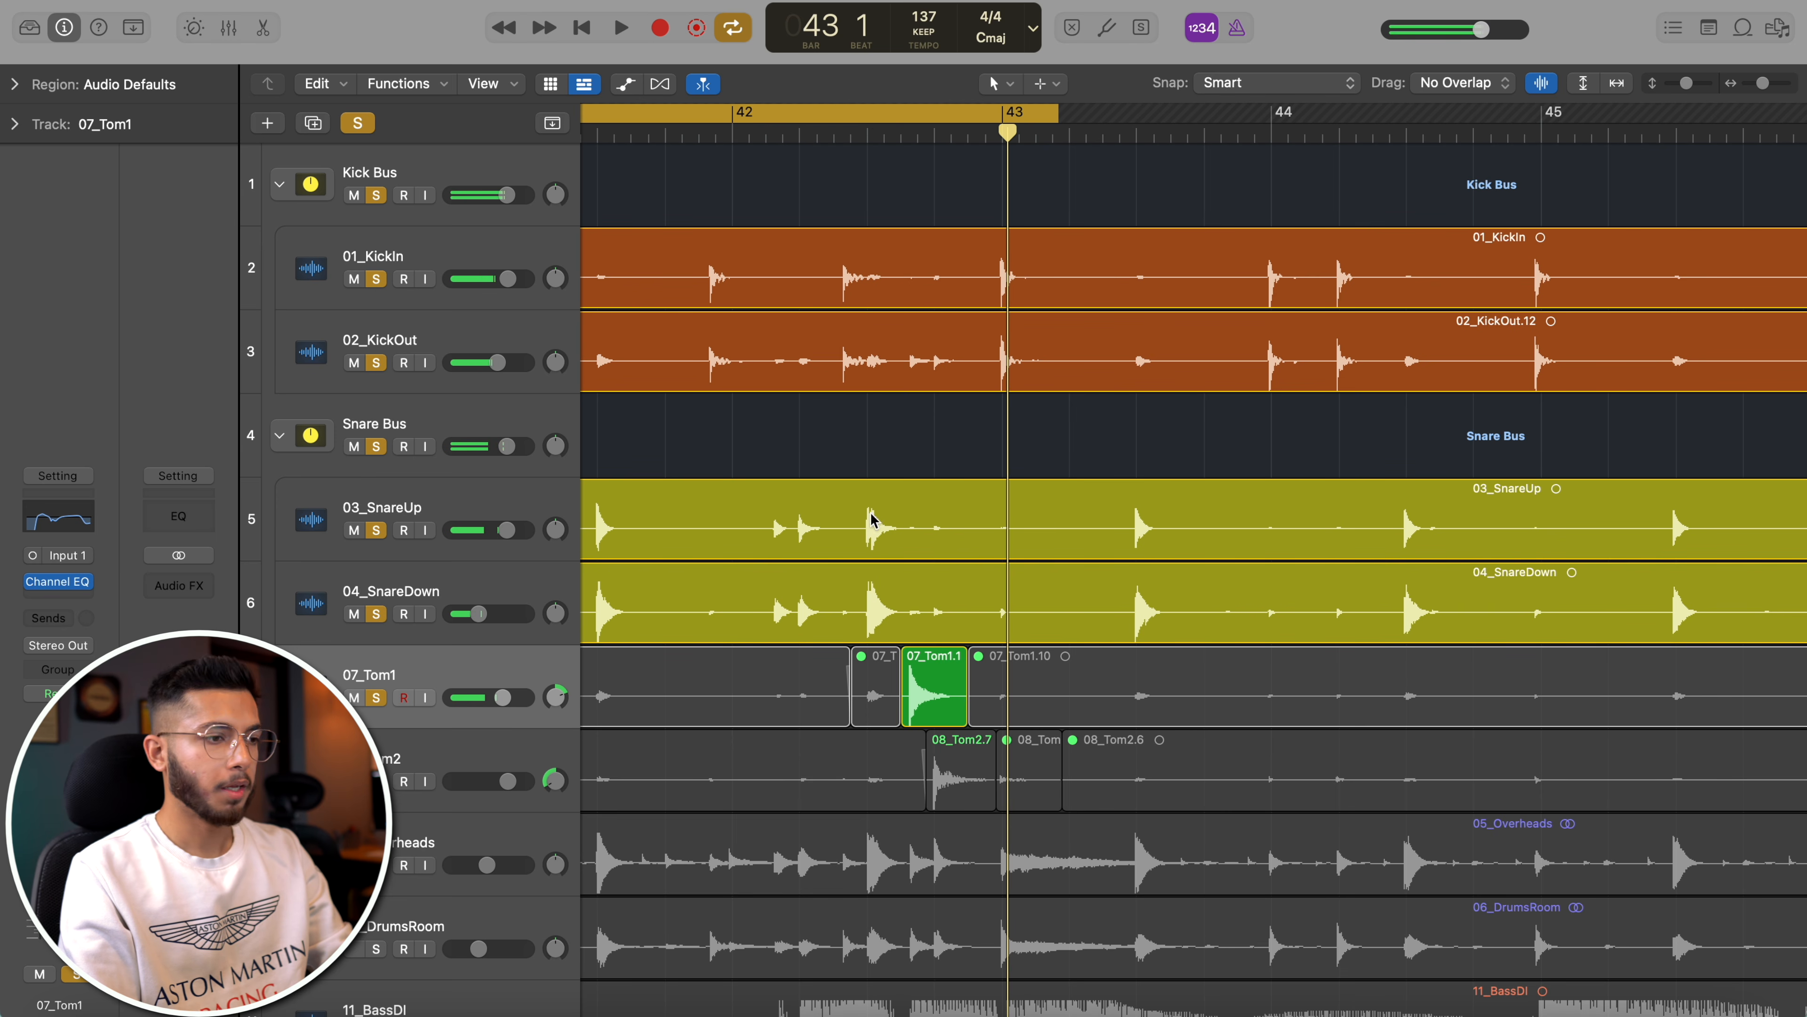
# - Set the cycle range from bar 42 to bar 44 and solo only 08_Tom2
pyautogui.moveTo(1052, 120); pyautogui.dragTo(1272, 118)
pyautogui.hscroll(-5, 889, 122)
pyautogui.moveTo(888, 122); pyautogui.dragTo(1056, 117)
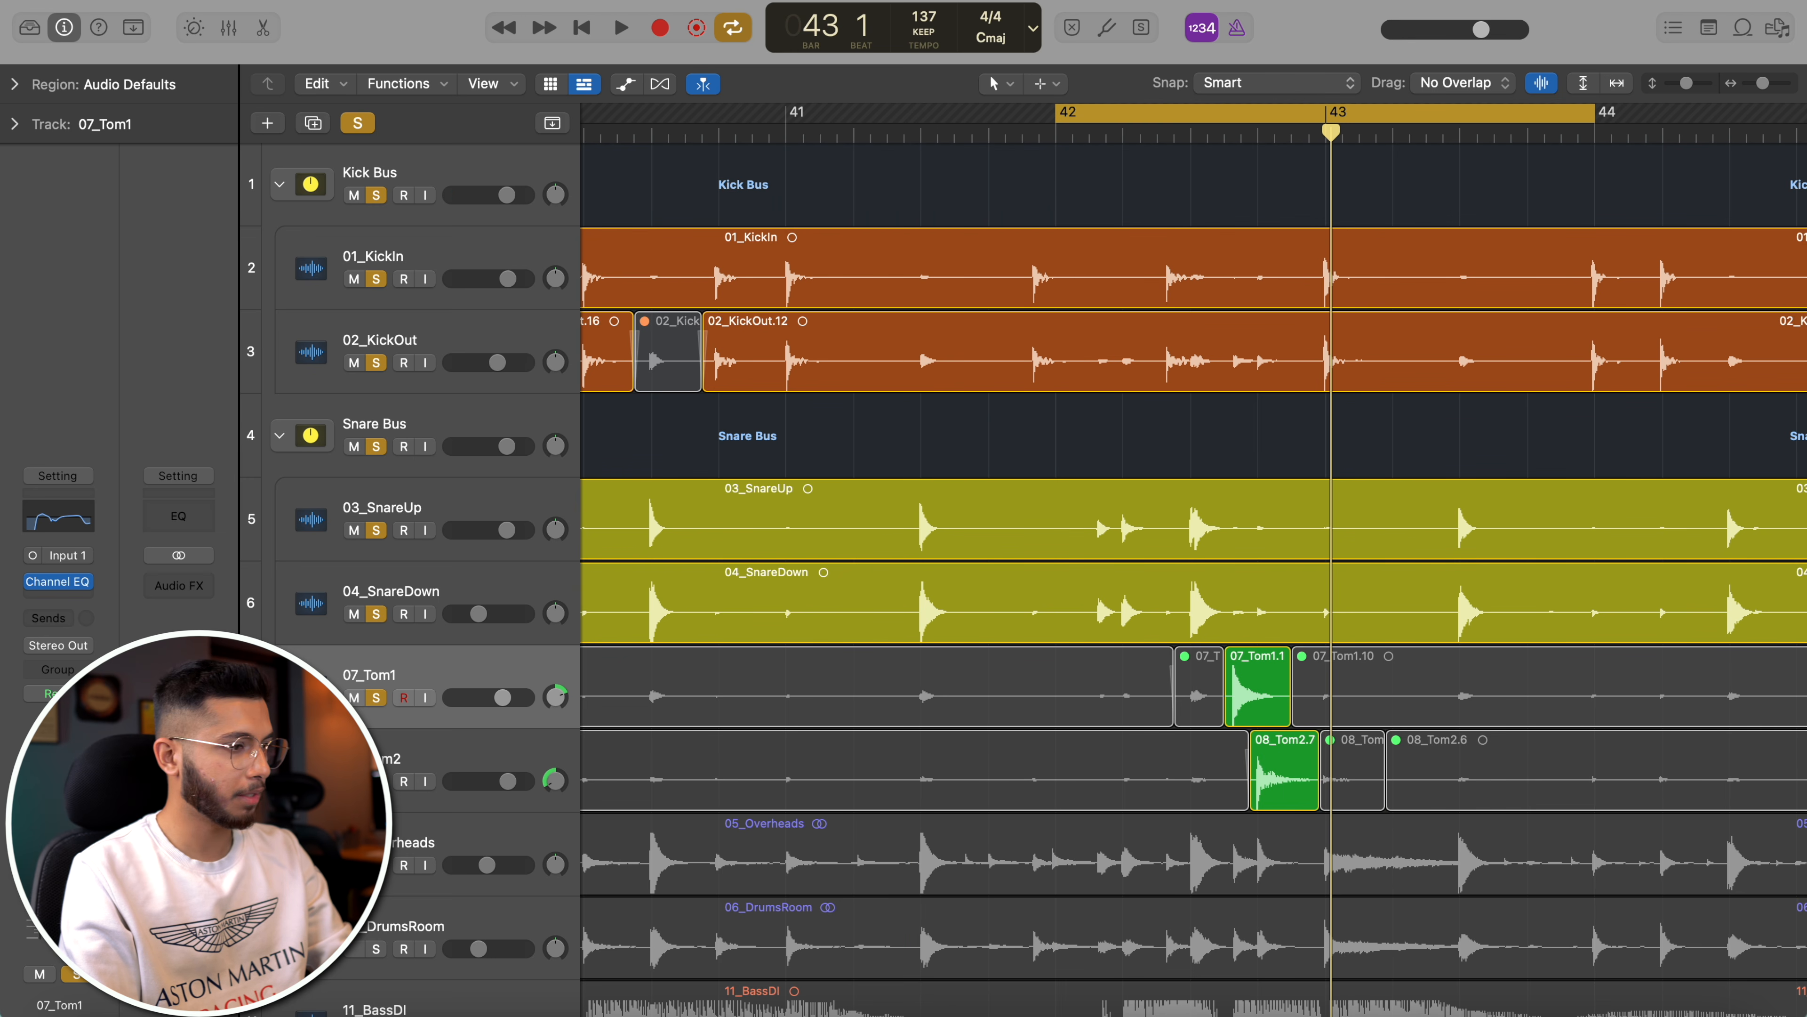
pyautogui.click(374, 697)
pyautogui.click(425, 766)
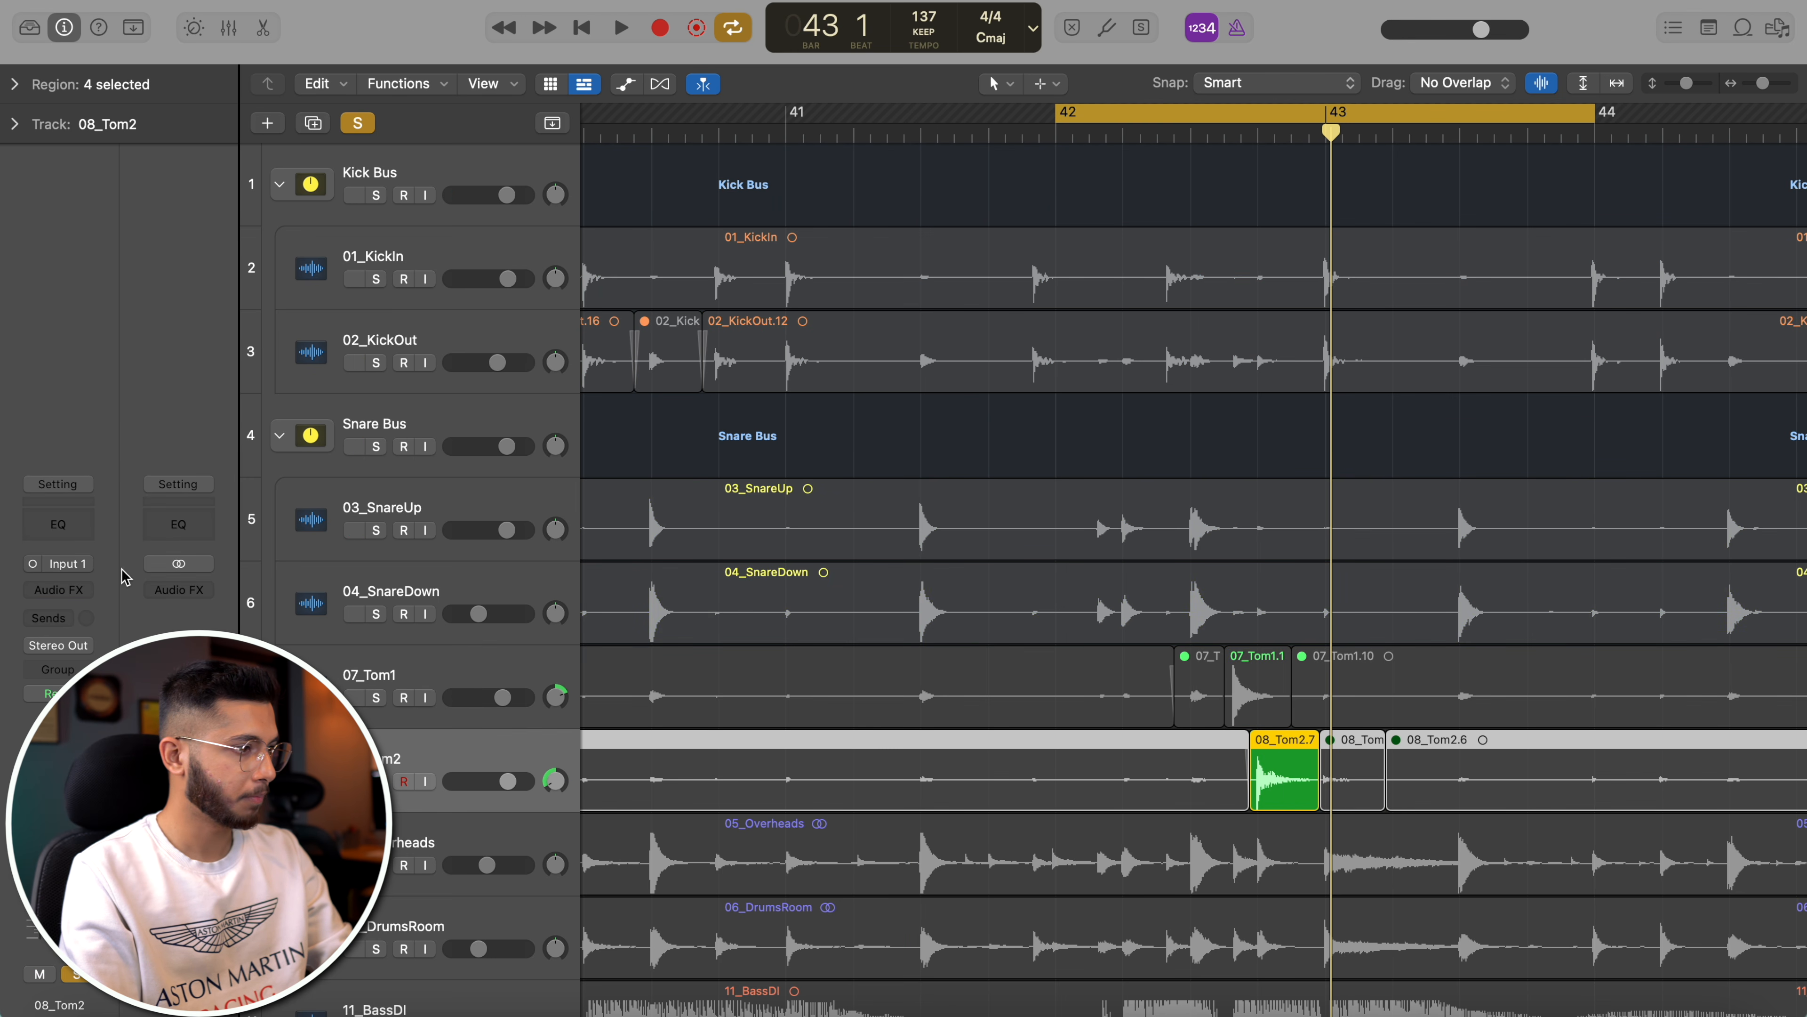
# - Add a Channel EQ to 08_Tom2, apply a steep low cut at about 50 Hz, and check it against the bypassed sound
pyautogui.click(63, 523)
pyautogui.press('space')
pyautogui.moveTo(998, 278); pyautogui.dragTo(891, 178)
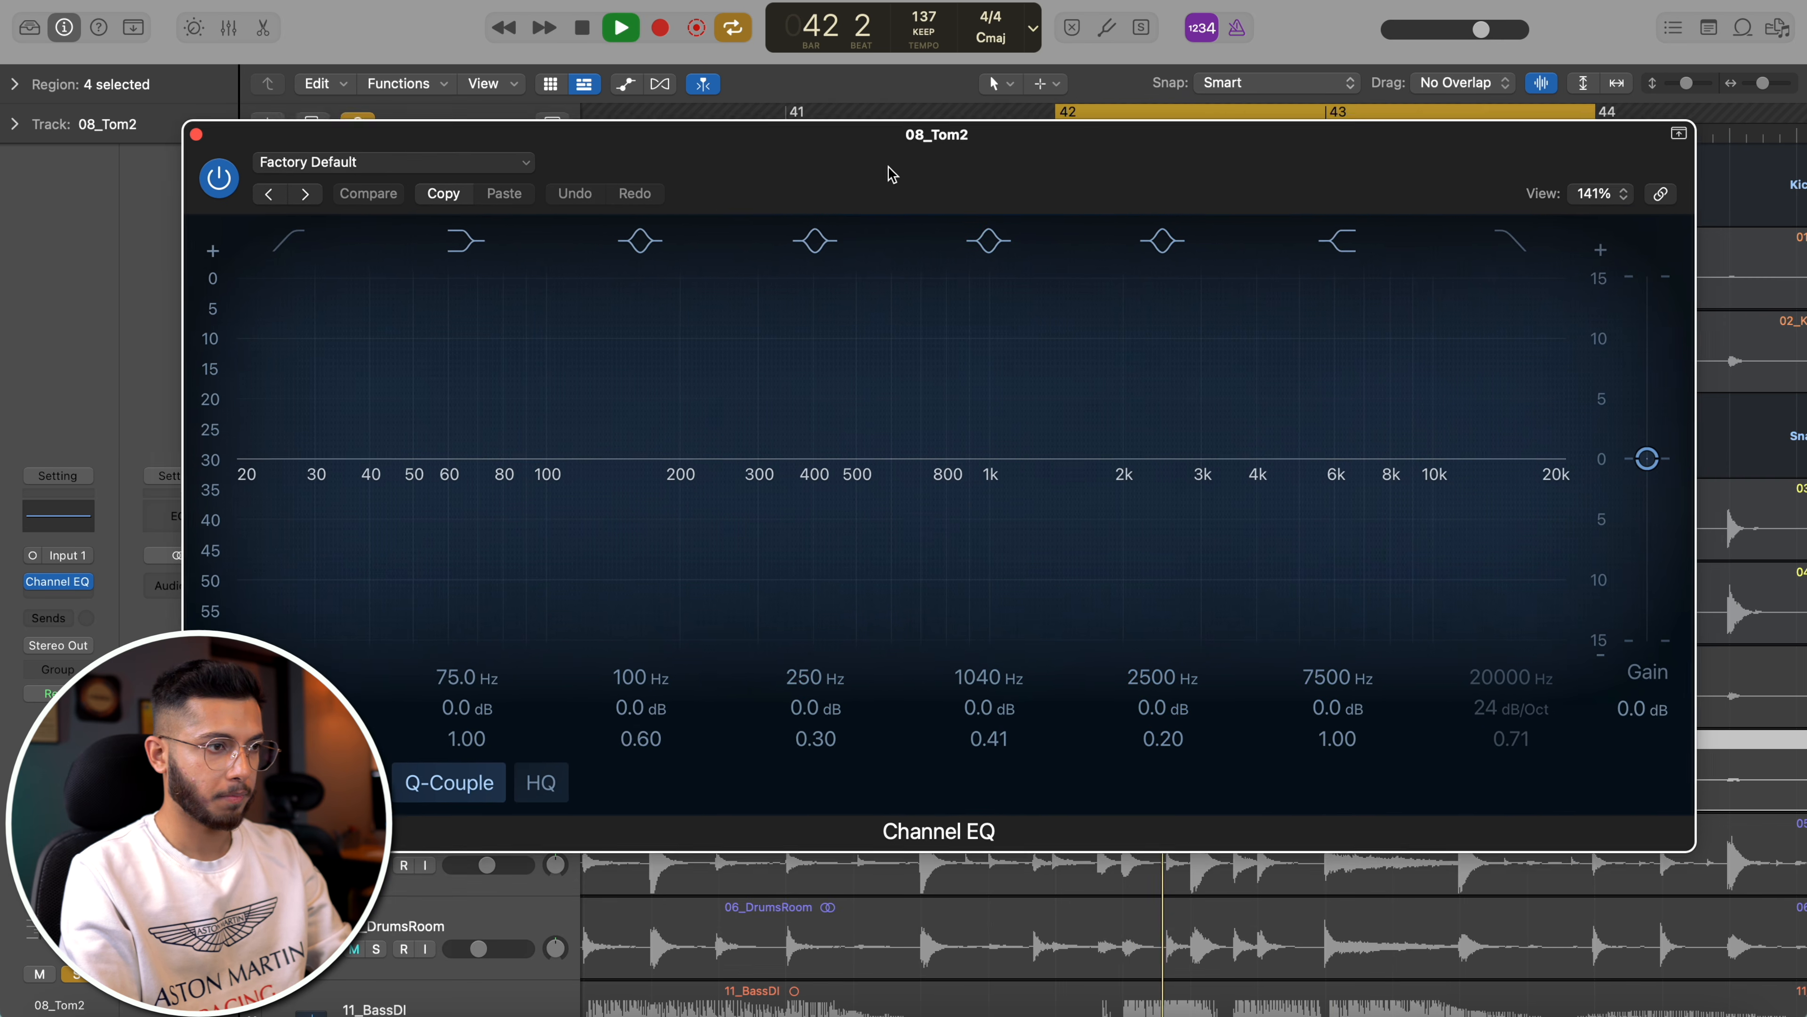
pyautogui.click(295, 250)
pyautogui.moveTo(295, 496); pyautogui.dragTo(428, 495)
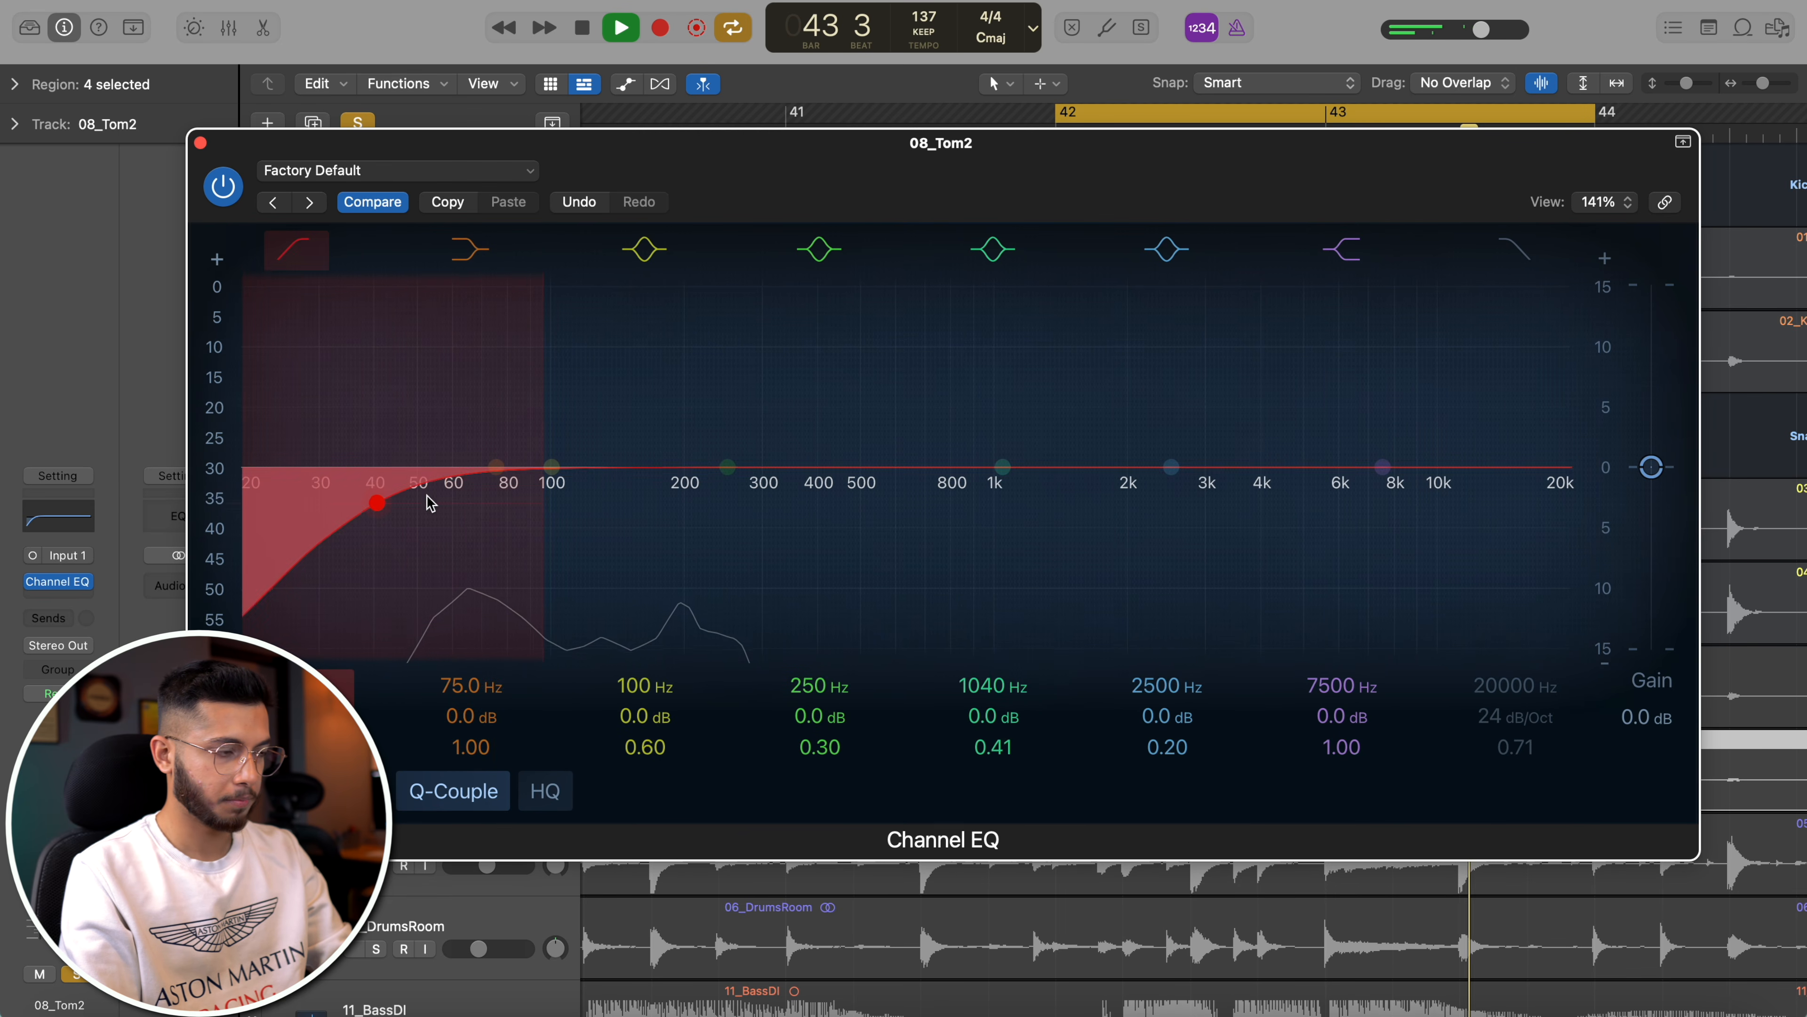
pyautogui.moveTo(297, 717); pyautogui.dragTo(298, 688)
pyautogui.moveTo(350, 601); pyautogui.dragTo(394, 551)
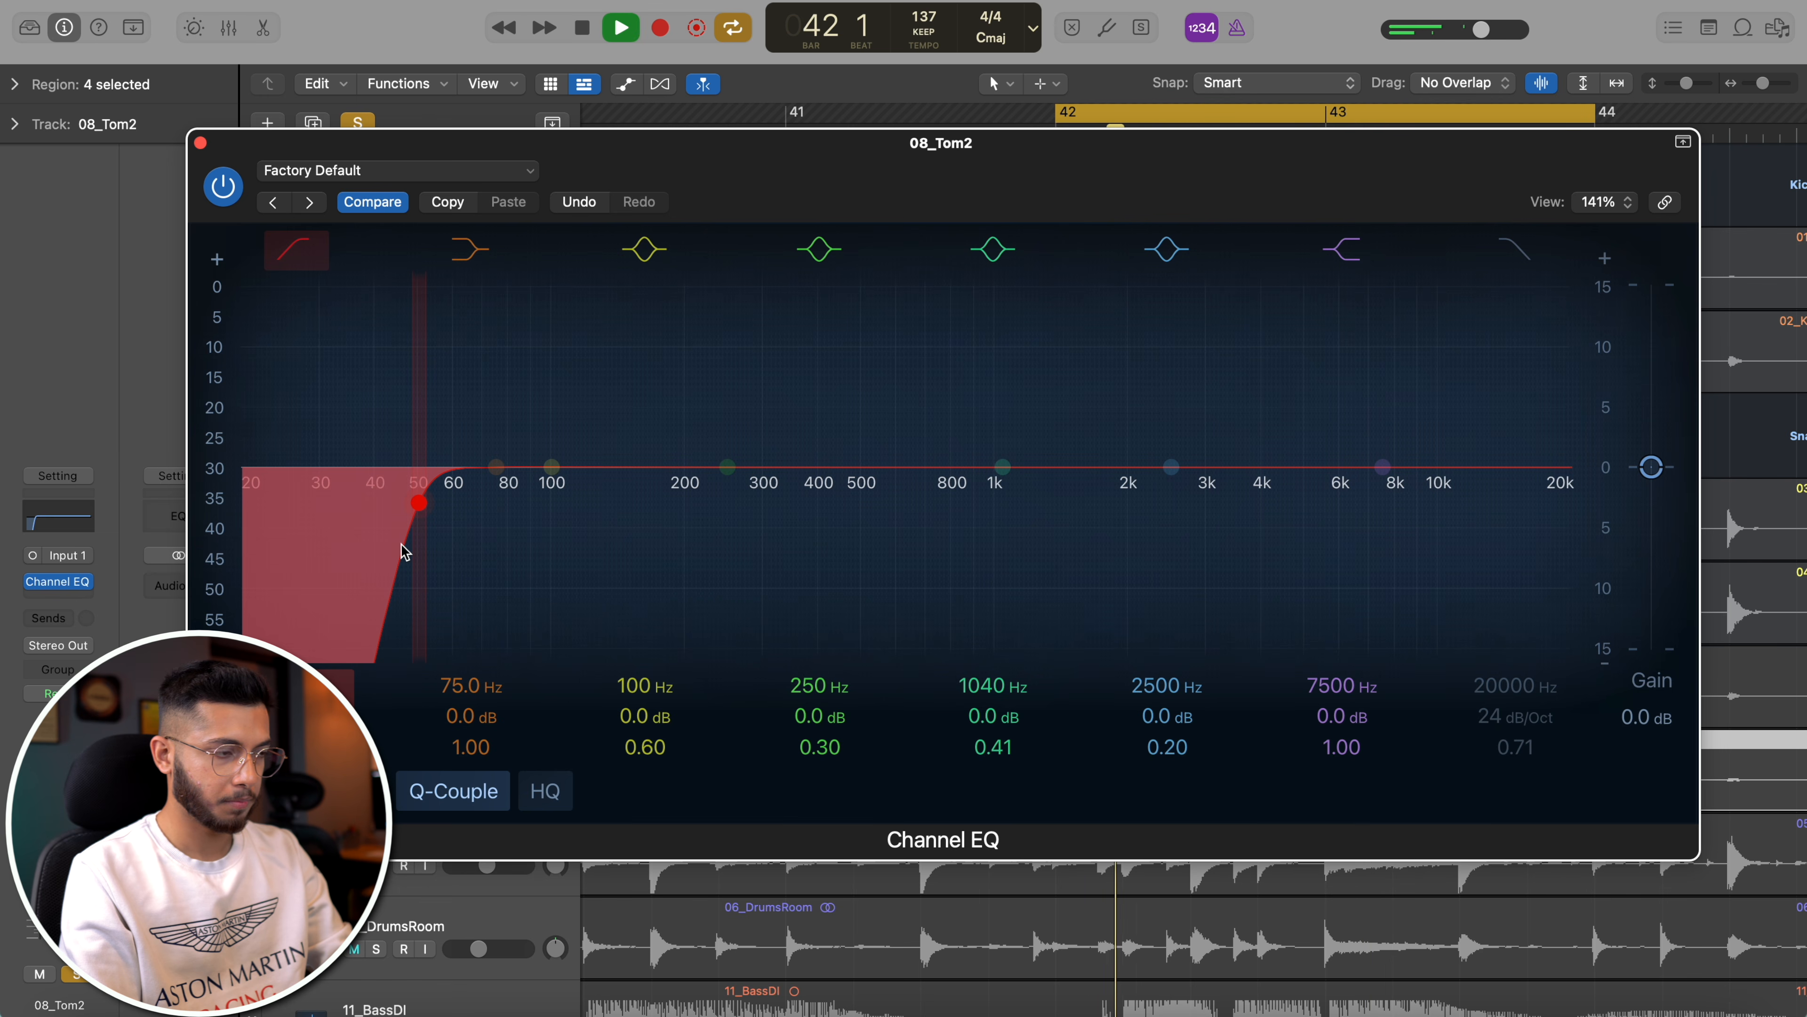
pyautogui.click(223, 184)
pyautogui.press('space')
pyautogui.click(201, 144)
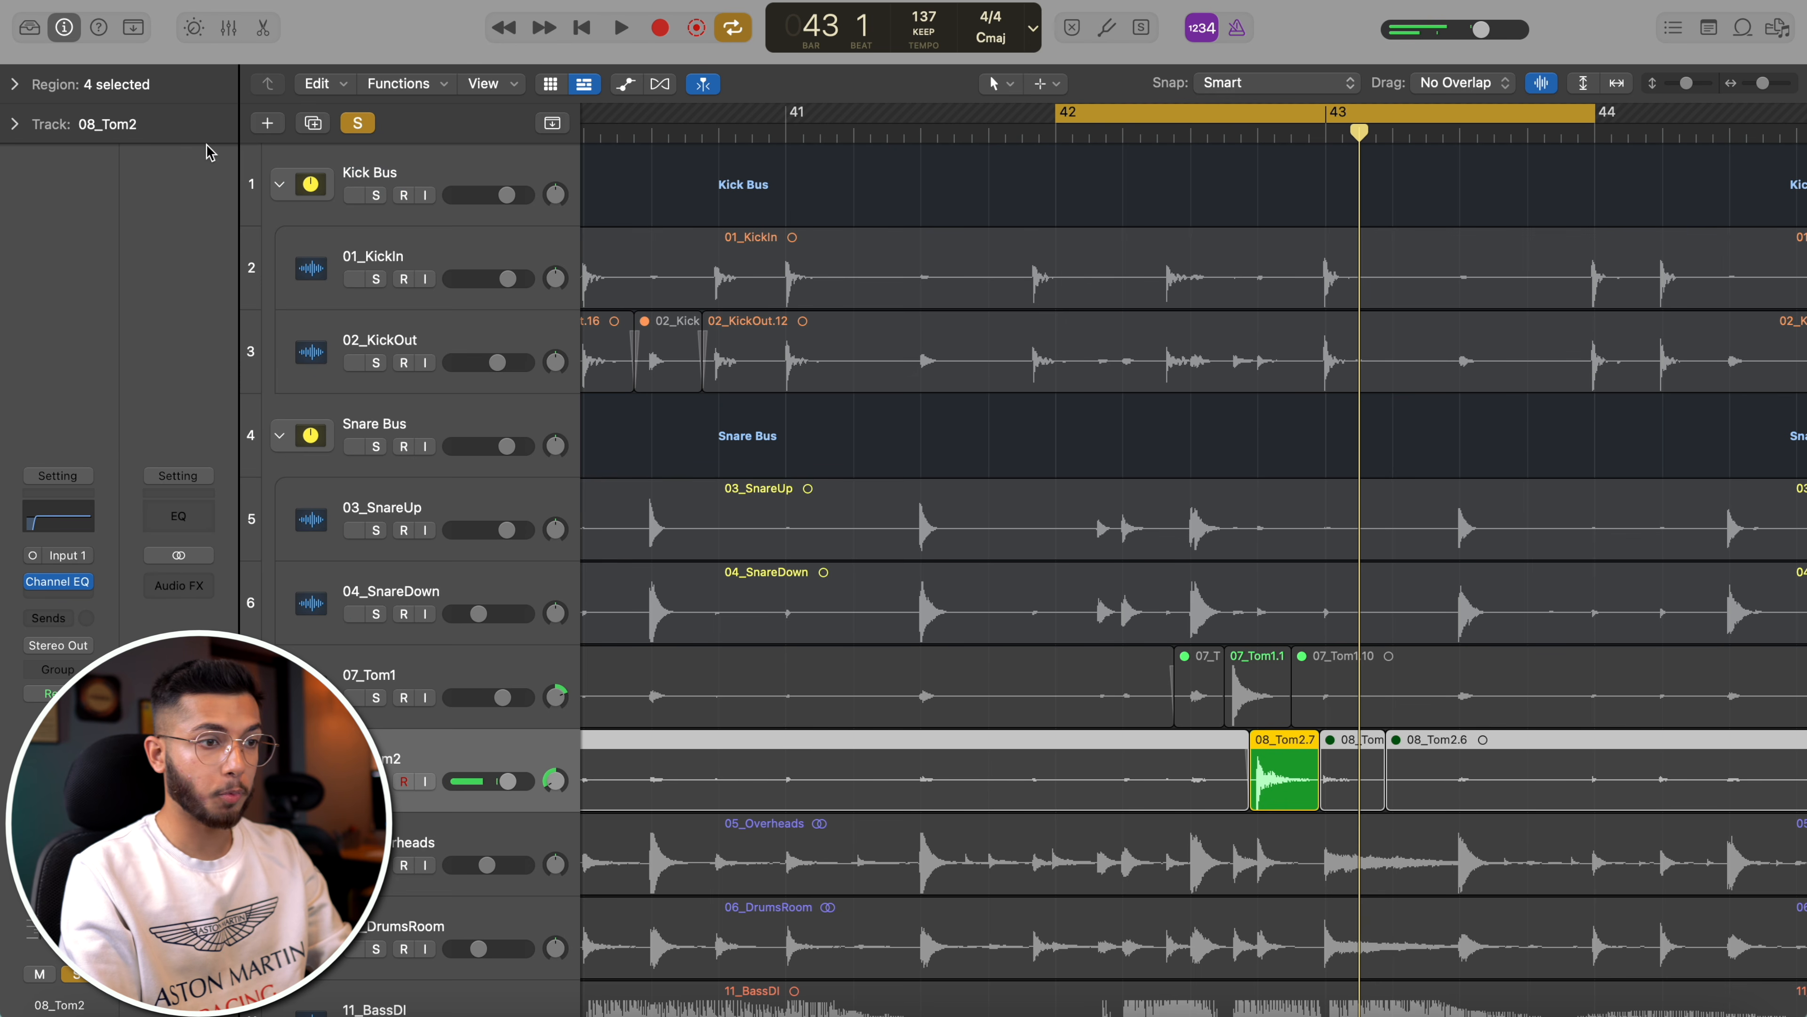
# - Set the fade-out and fade-in of the 08_Tom2 hit region before bar 43 to 1 and play it back
pyautogui.scroll(5, 1367, 478)
pyautogui.hscroll(15, 1367, 478)
pyautogui.click(923, 412)
pyautogui.click(842, 789)
pyautogui.click(30, 89)
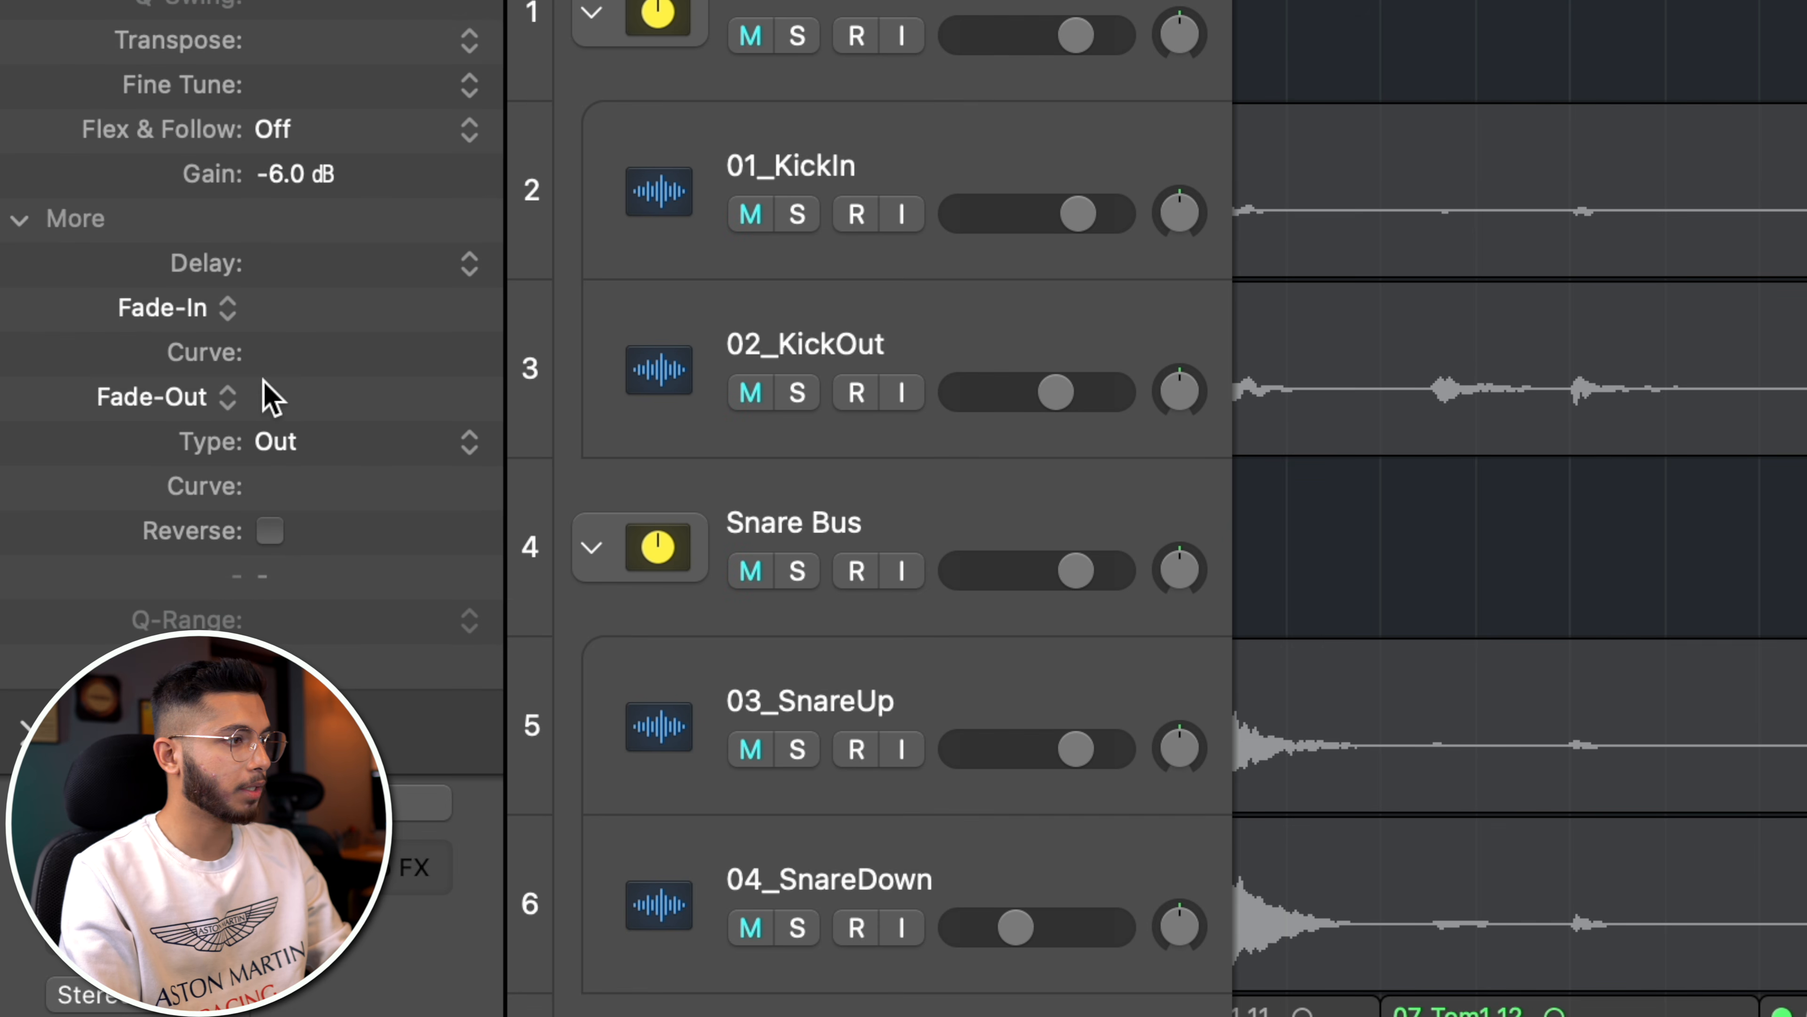
pyautogui.doubleClick(277, 395)
pyautogui.write('1')
pyautogui.press('Return')
pyautogui.doubleClick(289, 318)
pyautogui.write('1')
pyautogui.press('Return')
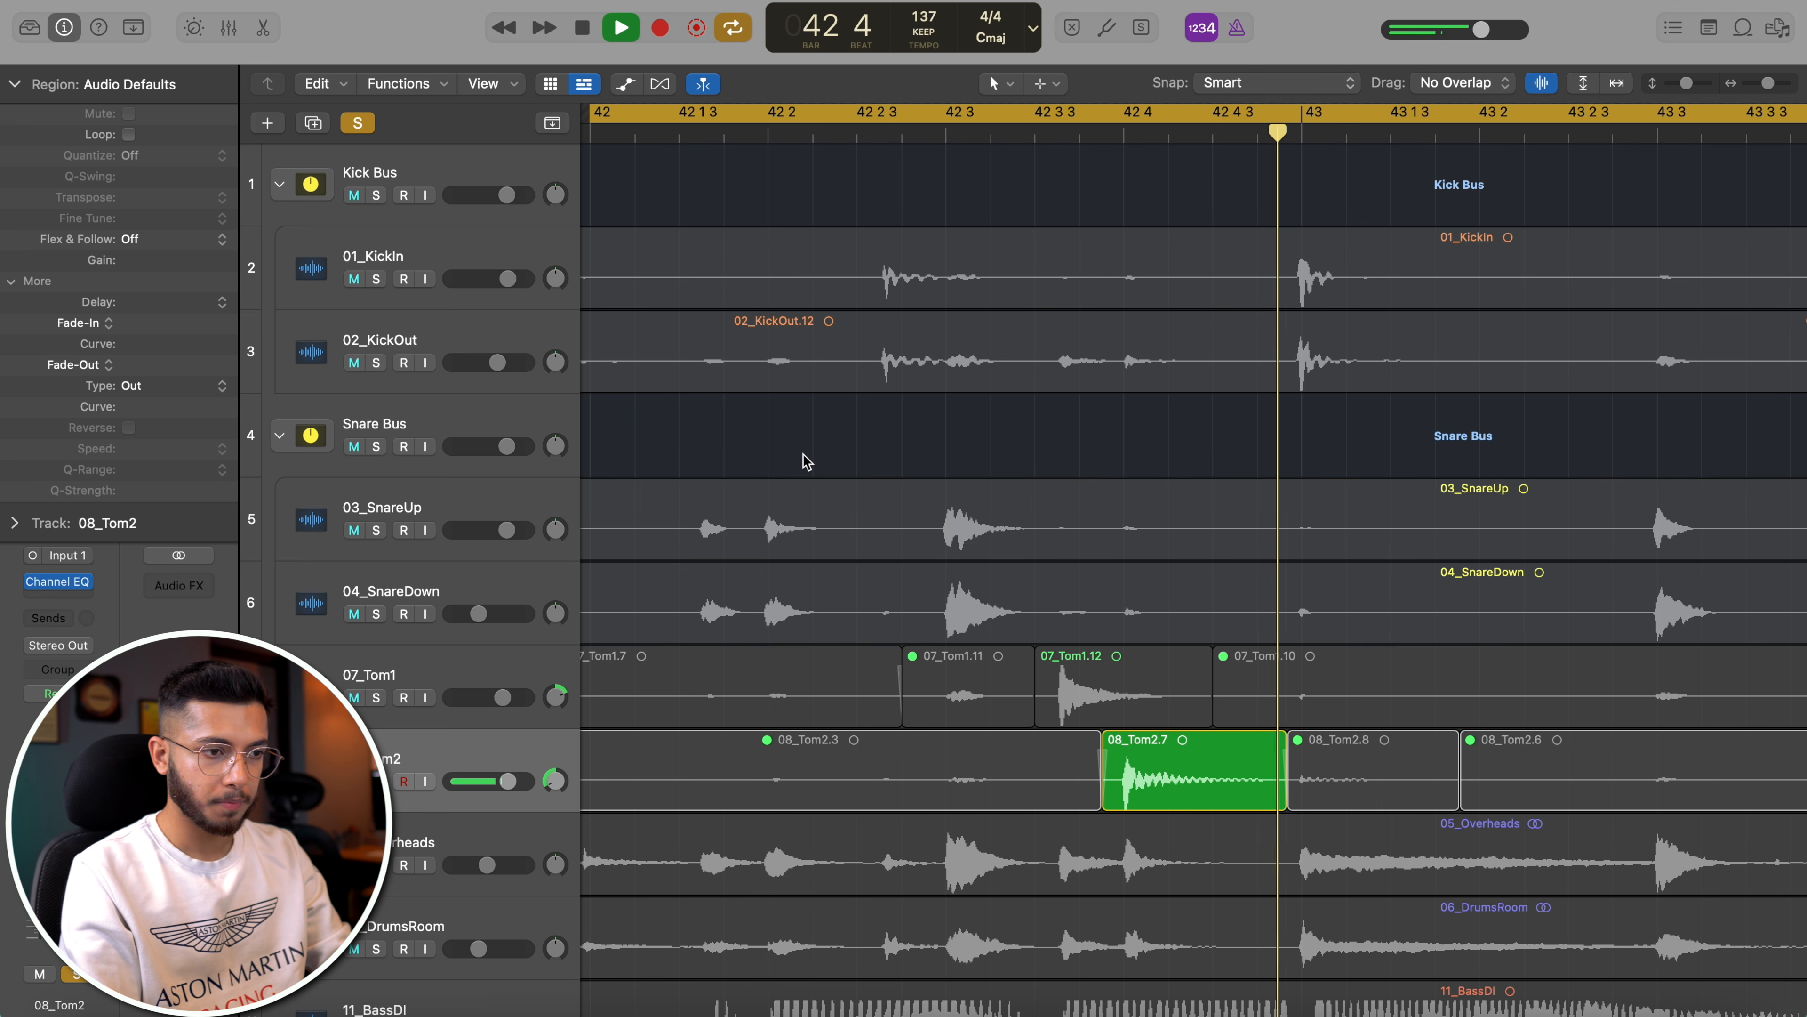
pyautogui.press('space')
pyautogui.press('Right')
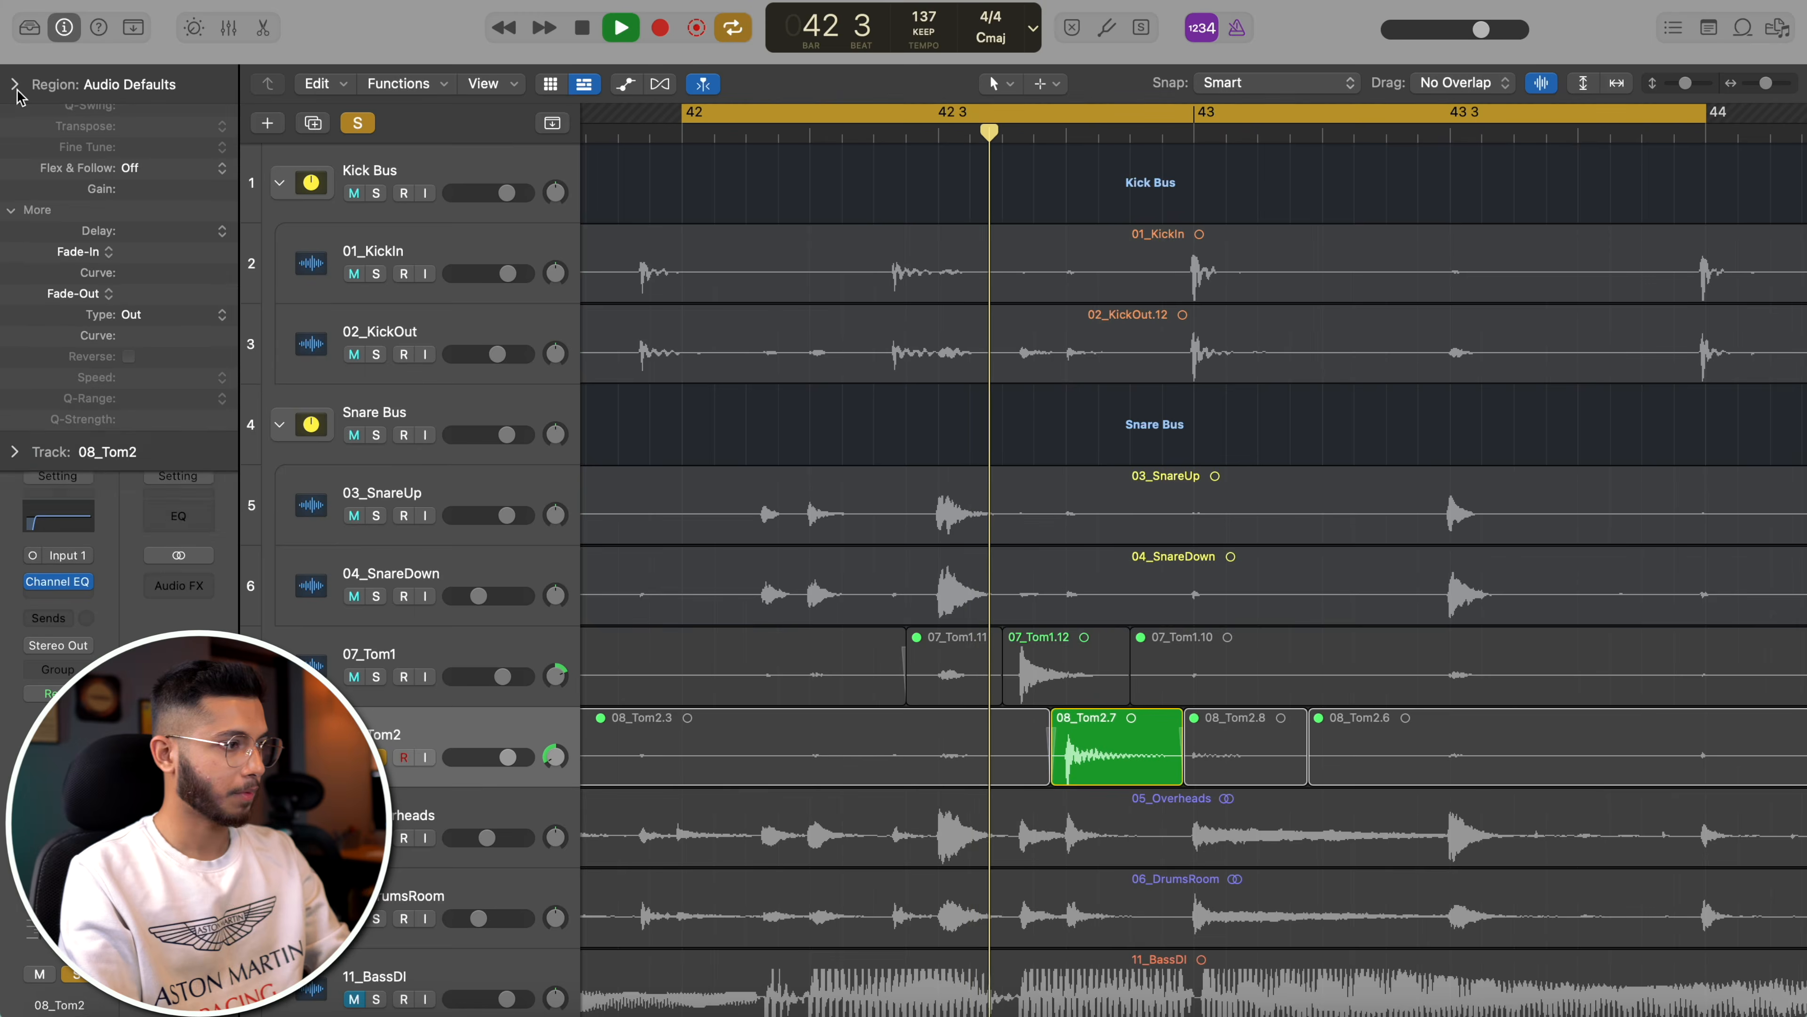
# - Collapse the region settings, reopen the 08_Tom2 Channel EQ, and boost 112 Hz by 5.5 dB
pyautogui.click(14, 86)
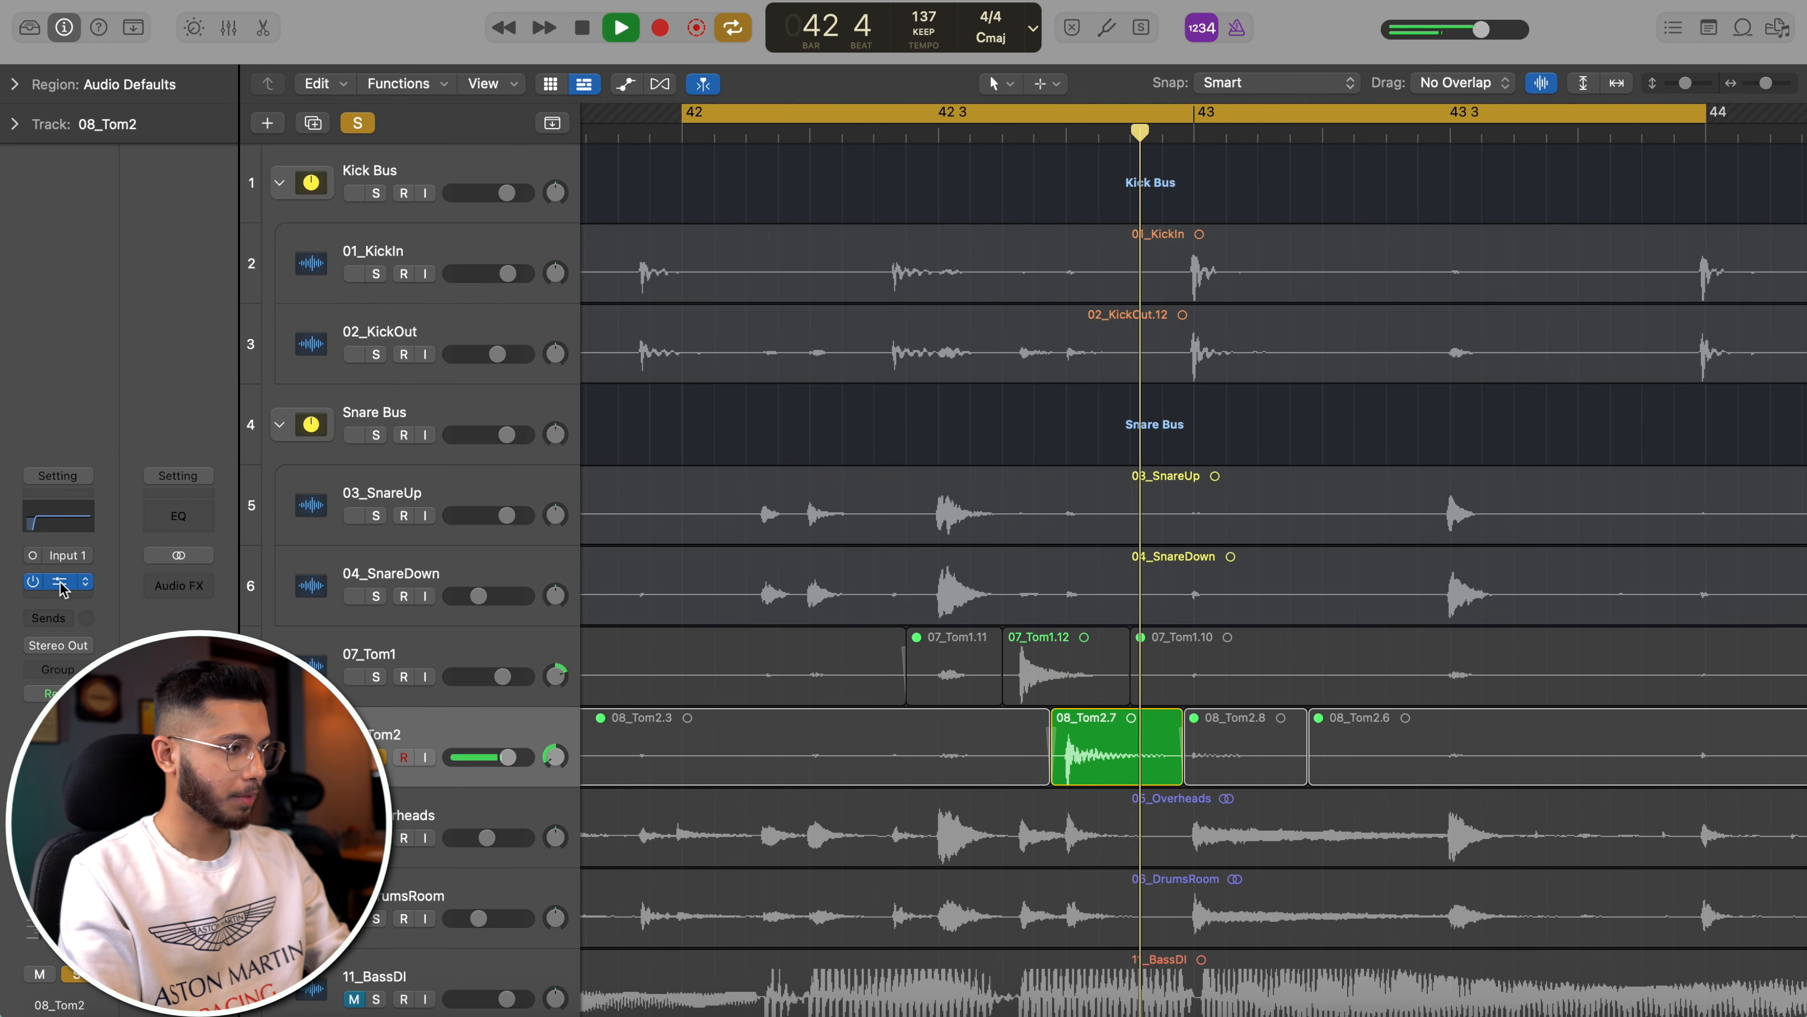
pyautogui.click(58, 515)
pyautogui.moveTo(760, 411); pyautogui.dragTo(605, 330)
pyautogui.press('space')
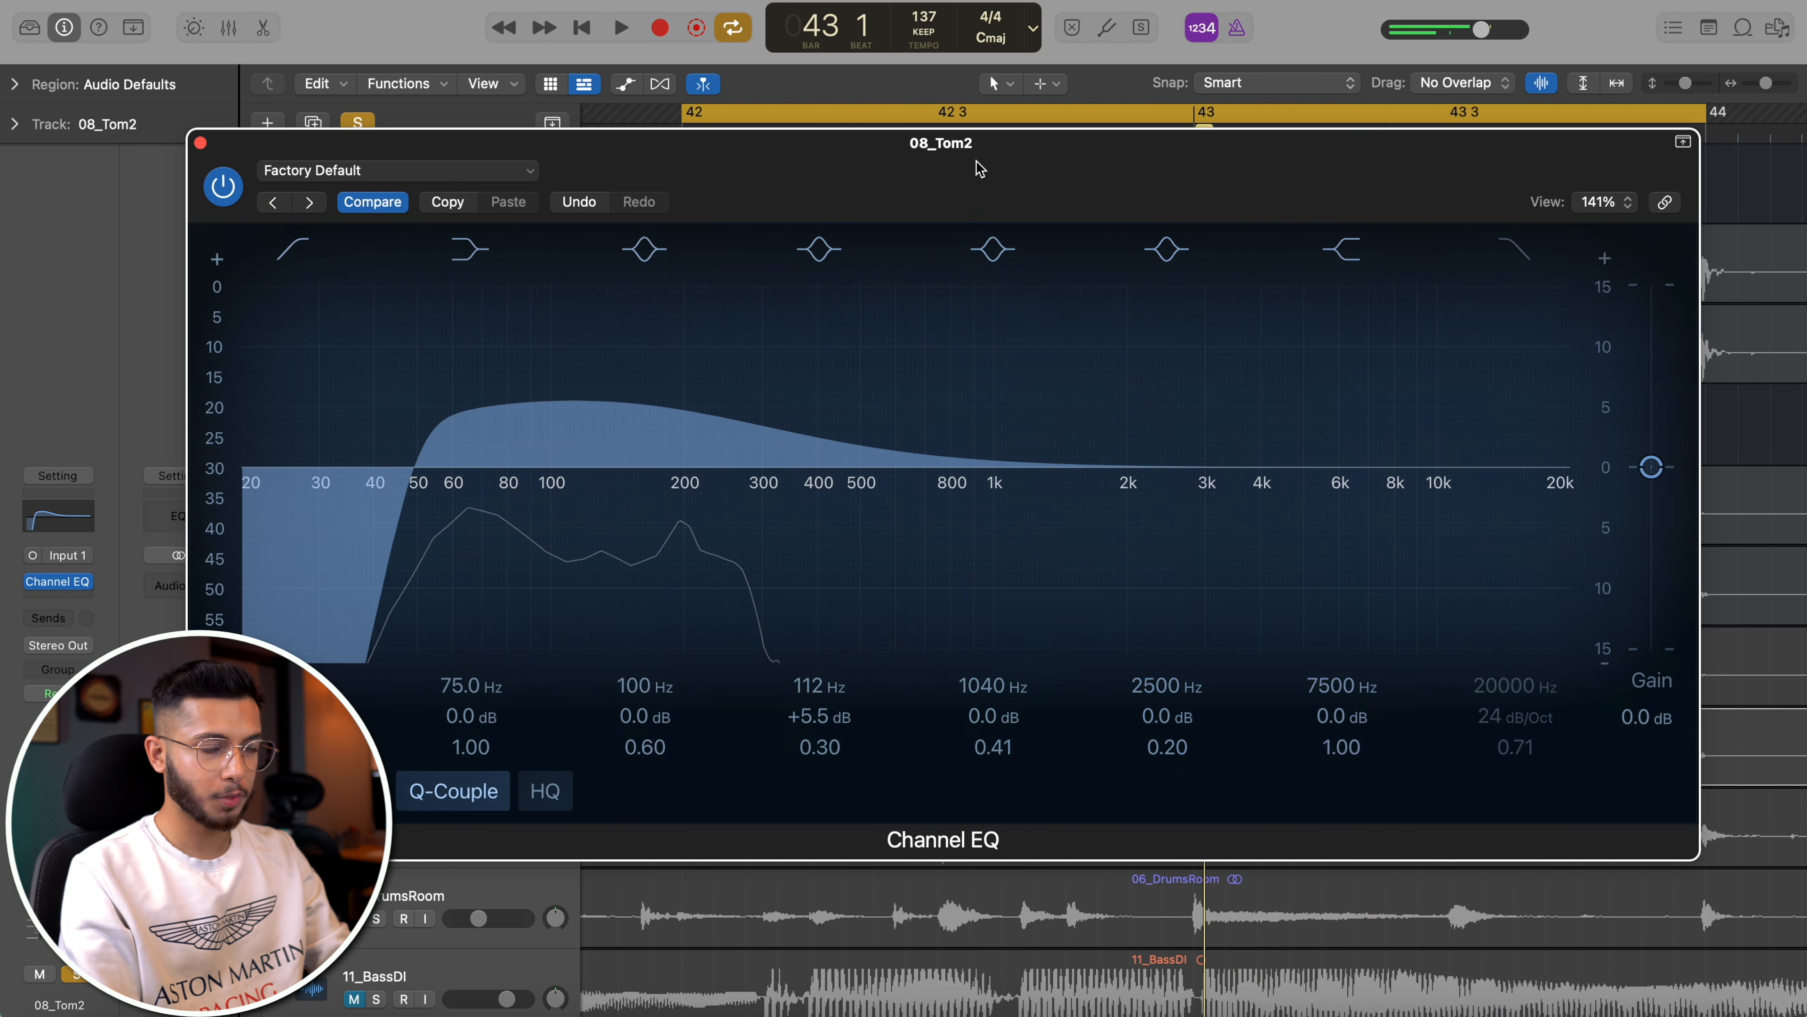
# - Narrow the cycle range to roughly half a bar on each side of bar 43 and resume playback with the EQ open
pyautogui.moveTo(980, 160); pyautogui.dragTo(1040, 779)
pyautogui.moveTo(911, 114); pyautogui.dragTo(1427, 113)
pyautogui.moveTo(1352, 760); pyautogui.dragTo(1352, 200)
pyautogui.press('space')
# - Lower 08_Tom2's low cut to about 42 Hz and boost 67 Hz by 4.8 dB (Q 1.70) and 202 Hz by 3.2 dB (Q 1.40)
pyautogui.moveTo(672, 370); pyautogui.dragTo(596, 331)
pyautogui.moveTo(408, 631); pyautogui.dragTo(354, 632)
pyautogui.moveTo(549, 416); pyautogui.dragTo(744, 496)
pyautogui.moveTo(595, 496); pyautogui.dragTo(520, 450)
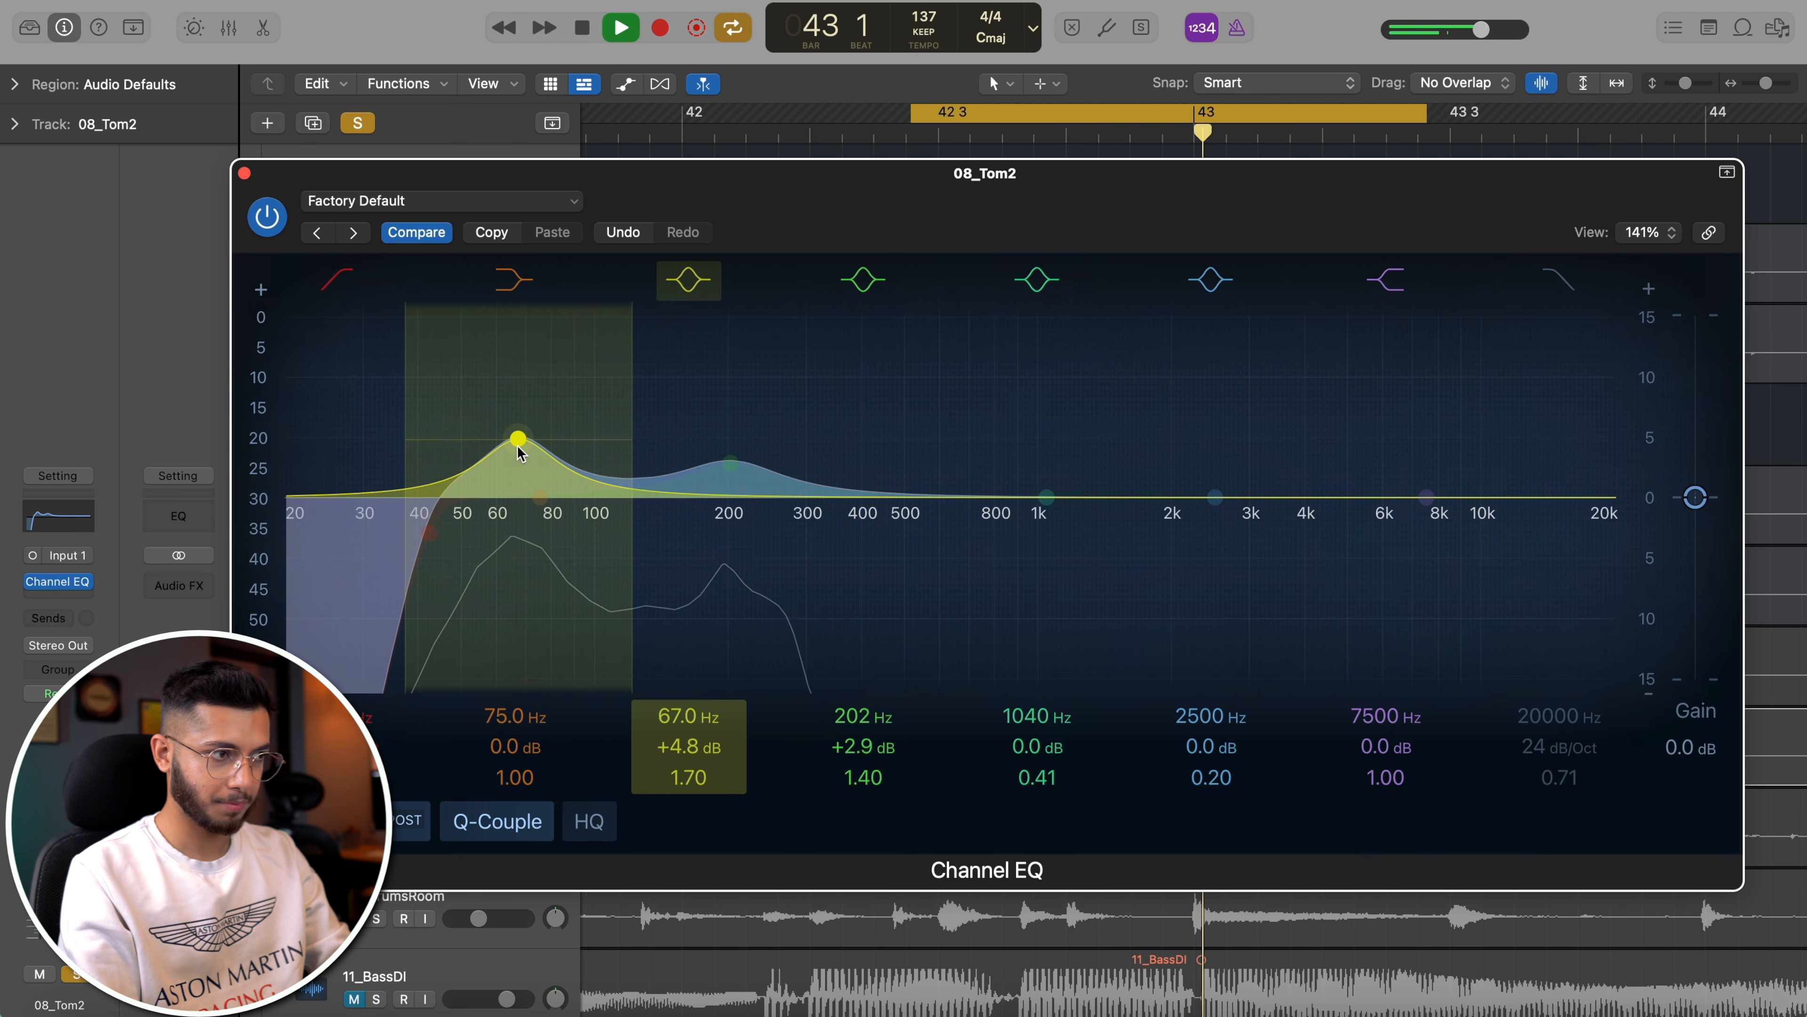
pyautogui.moveTo(750, 471); pyautogui.dragTo(762, 464)
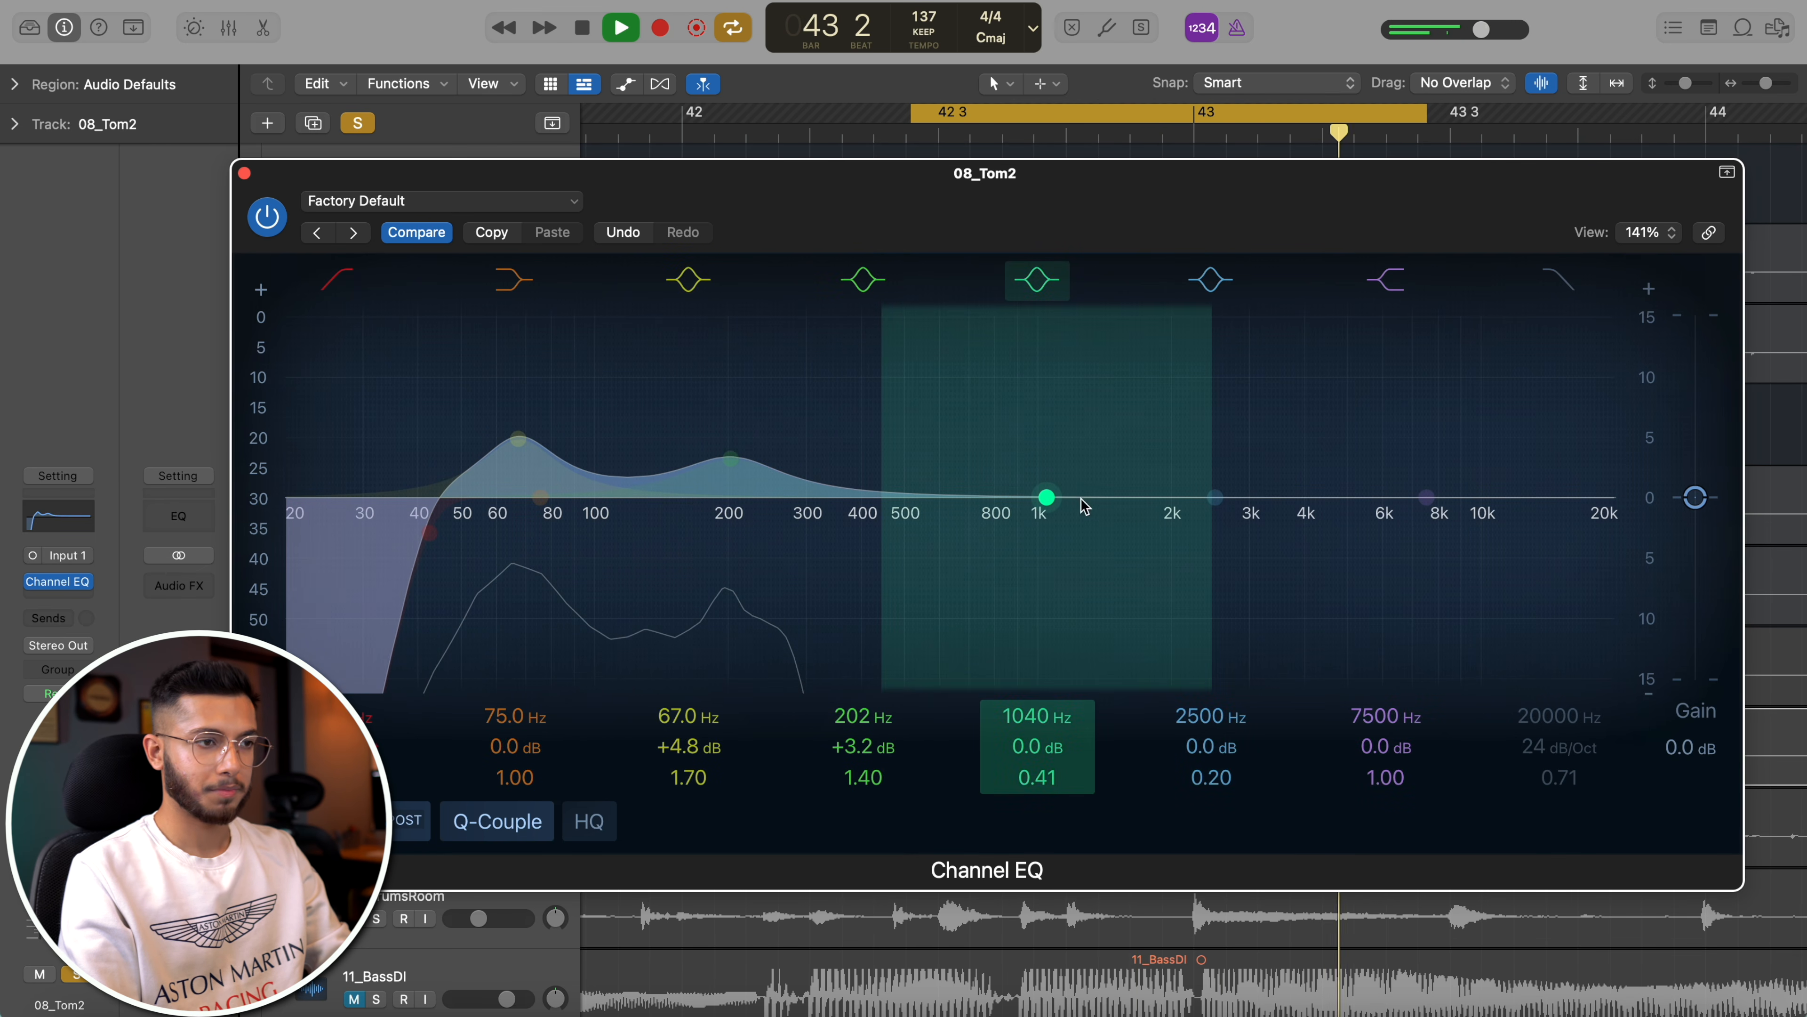
# - Boost 4100 Hz by 3.0 dB (Q 0.75) in the 08_Tom2 EQ, compare it with the EQ bypassed, and close it
pyautogui.moveTo(1227, 527); pyautogui.dragTo(1322, 484)
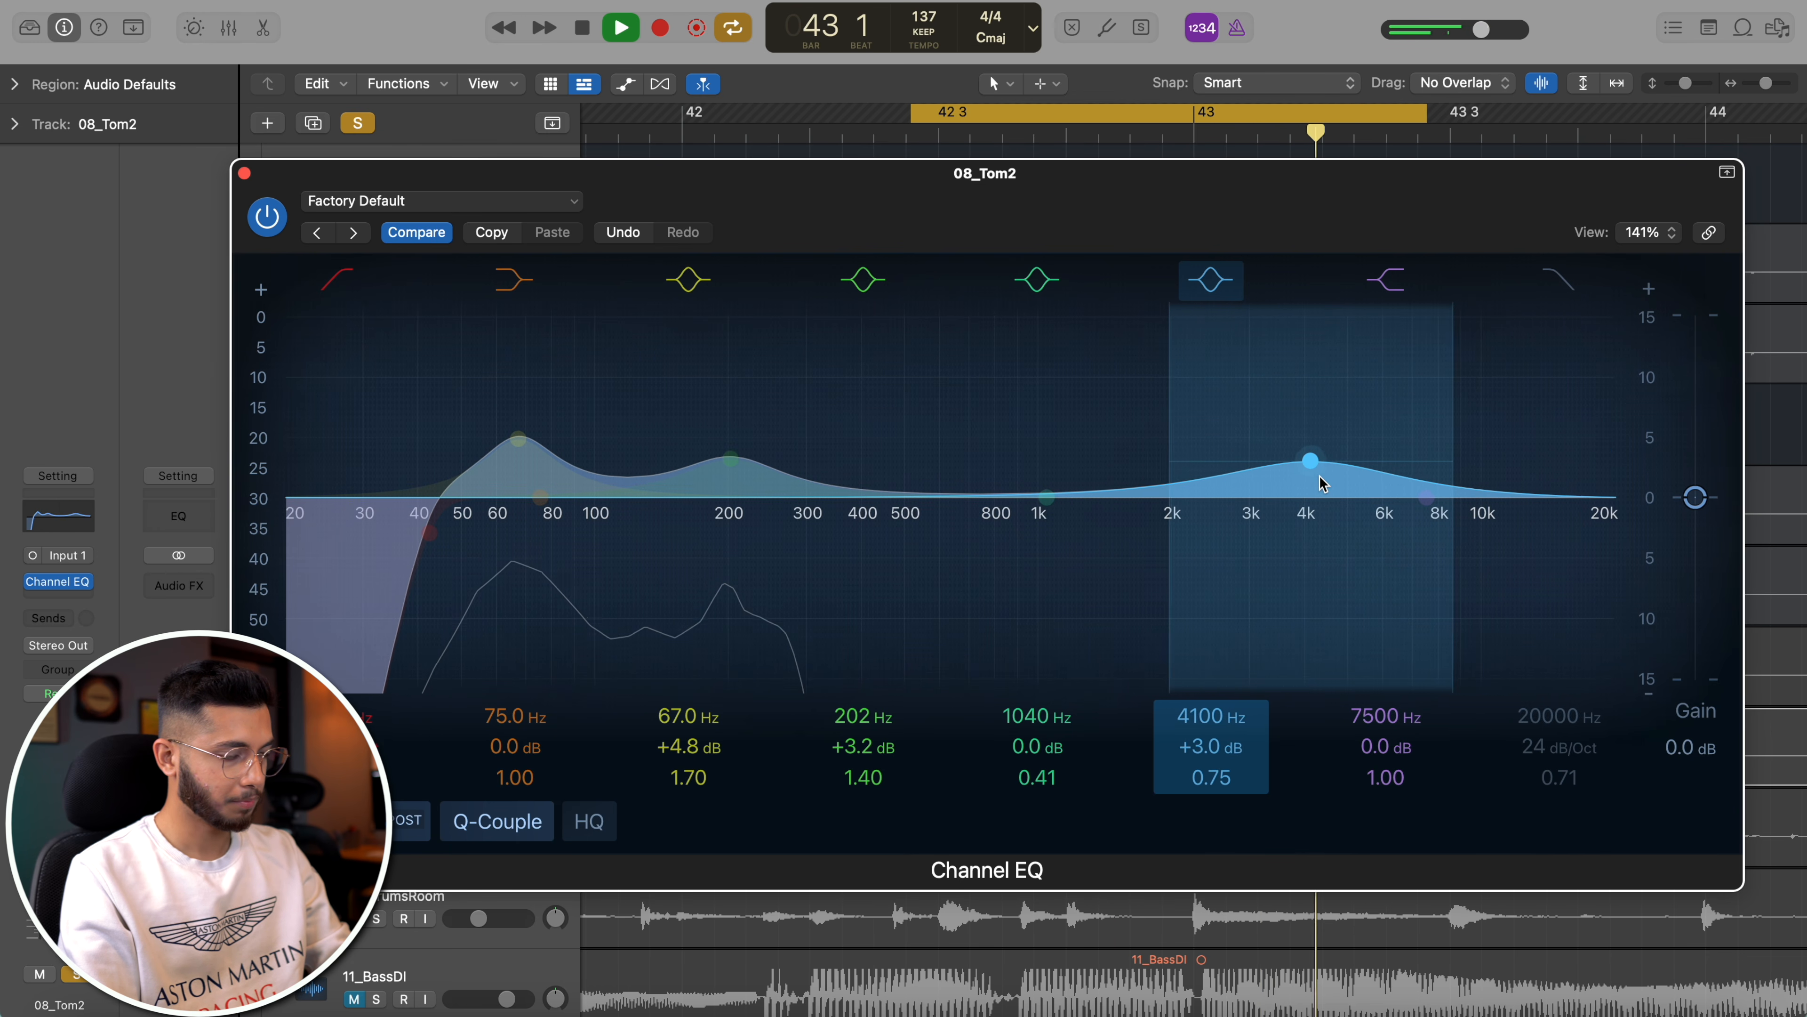
pyautogui.click(268, 217)
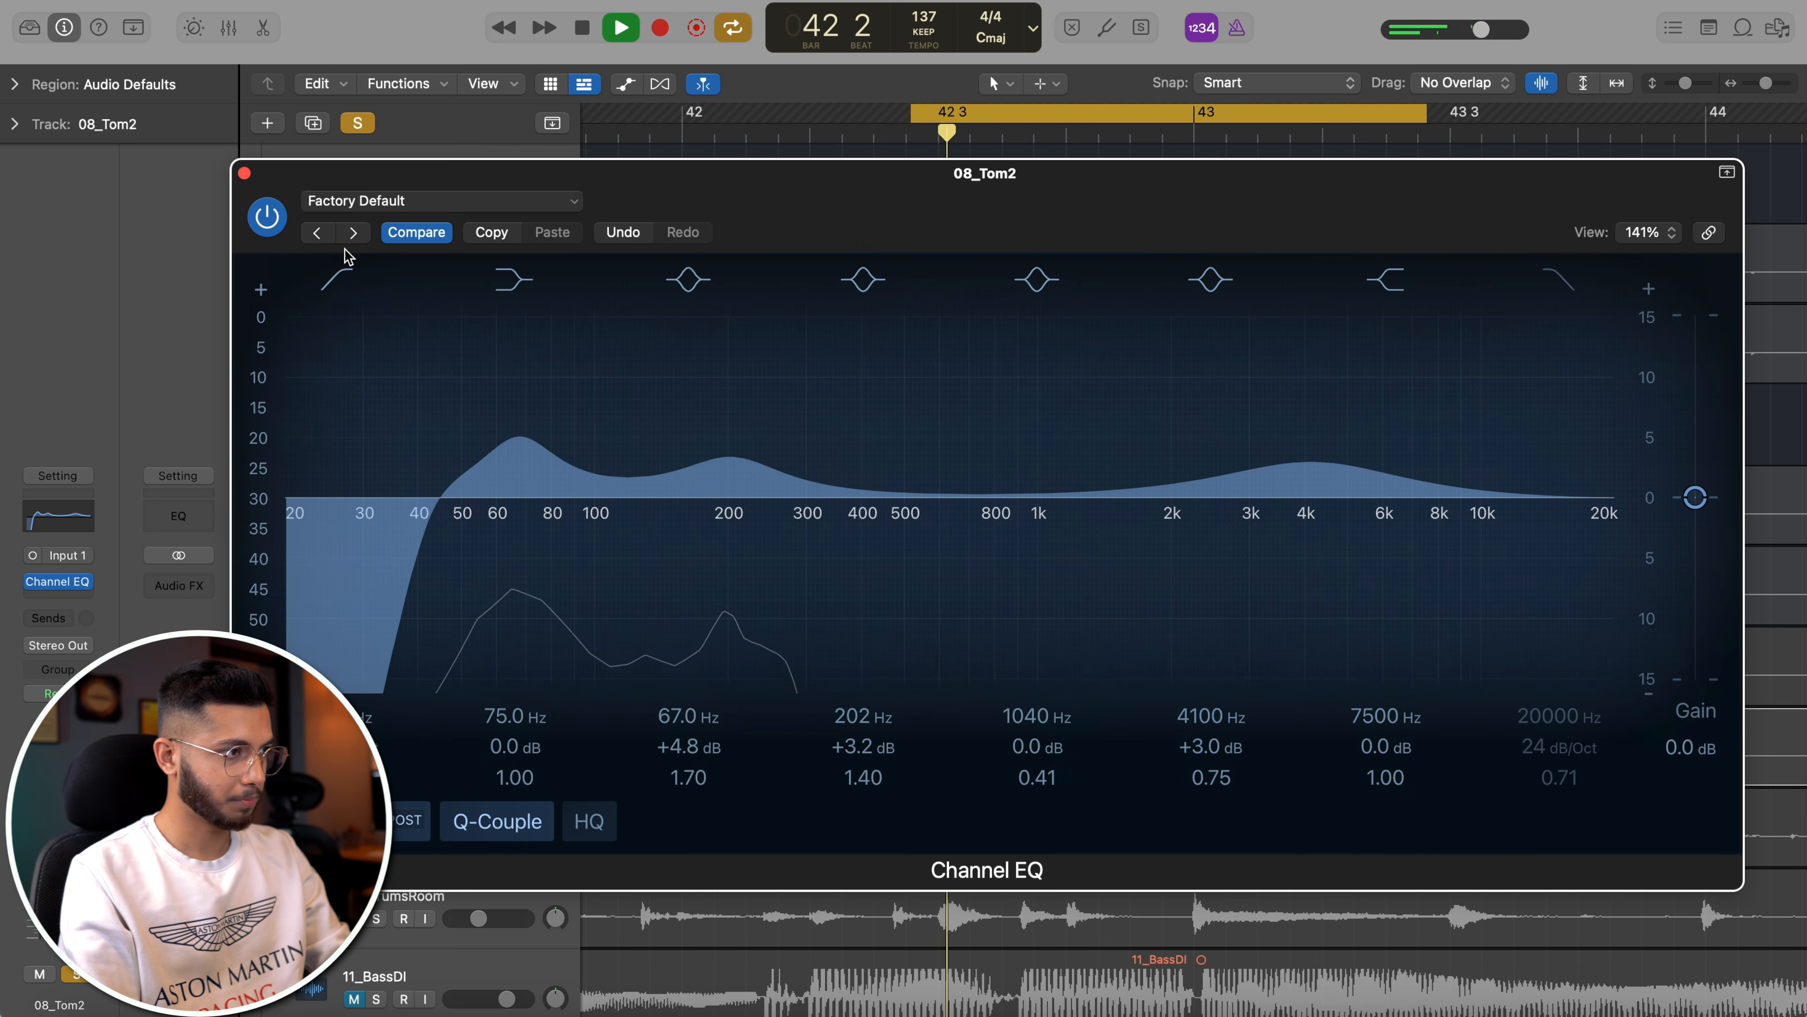
pyautogui.click(268, 217)
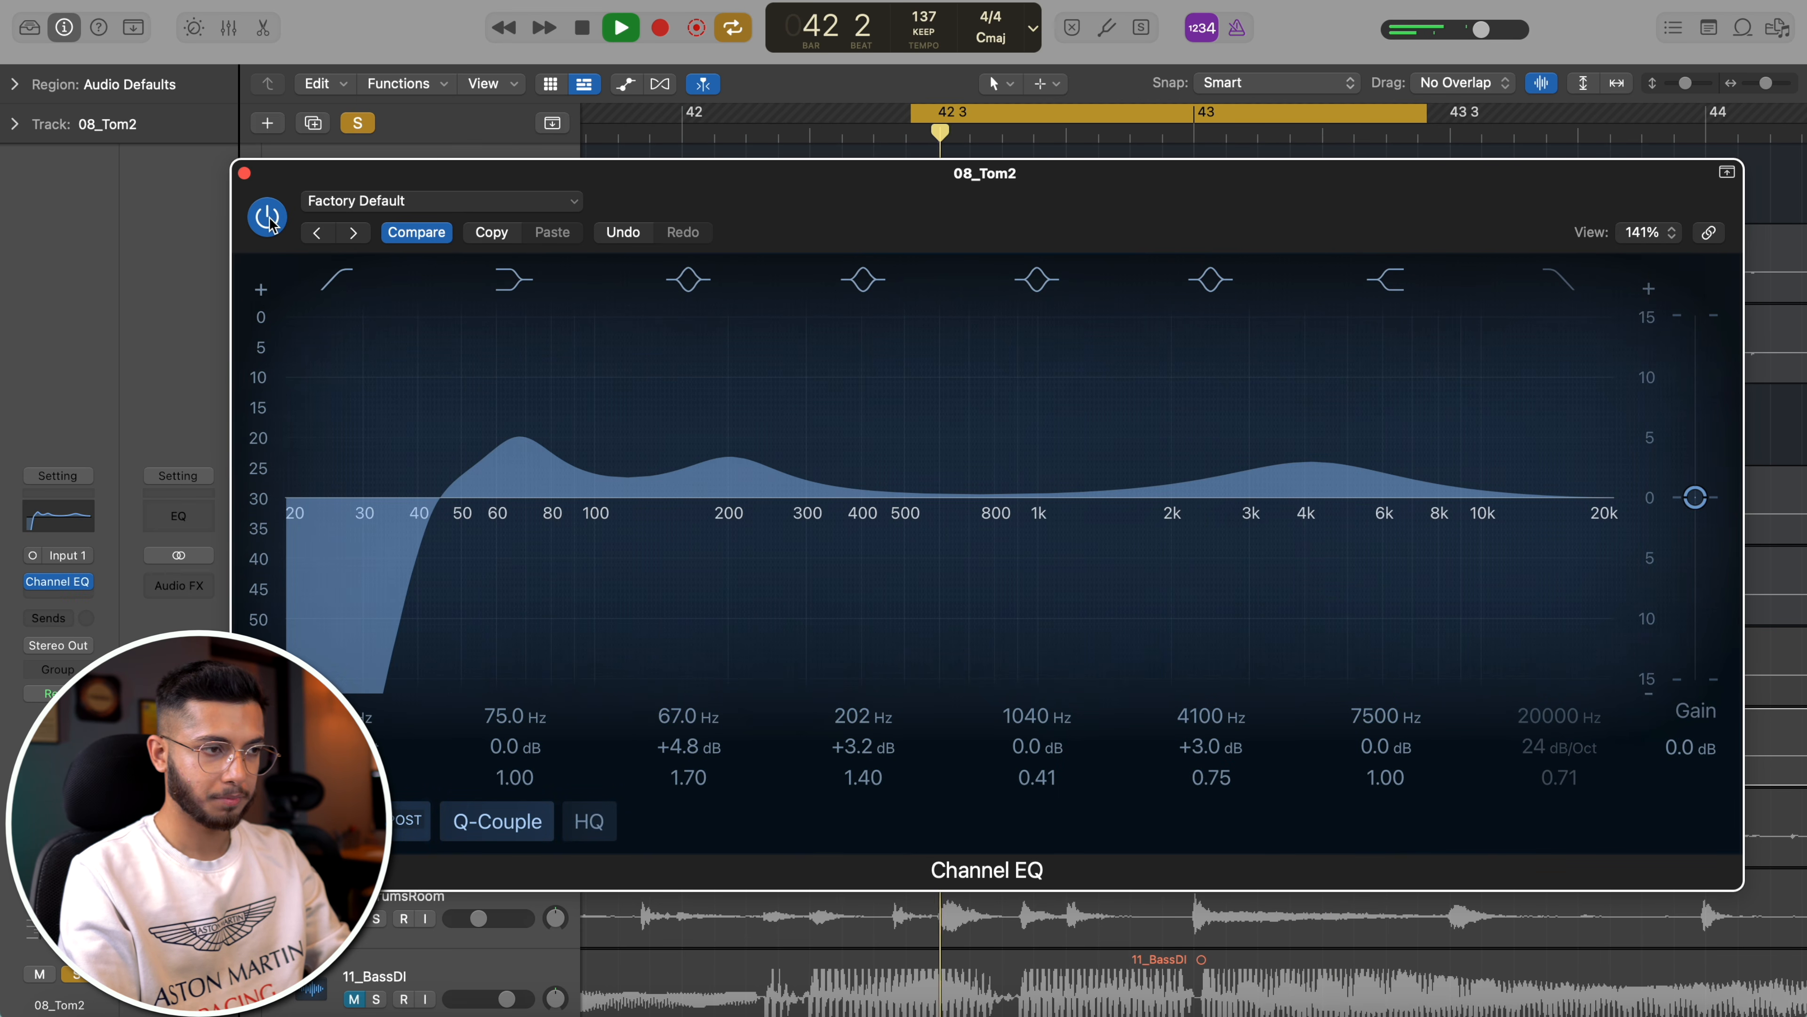
pyautogui.click(244, 173)
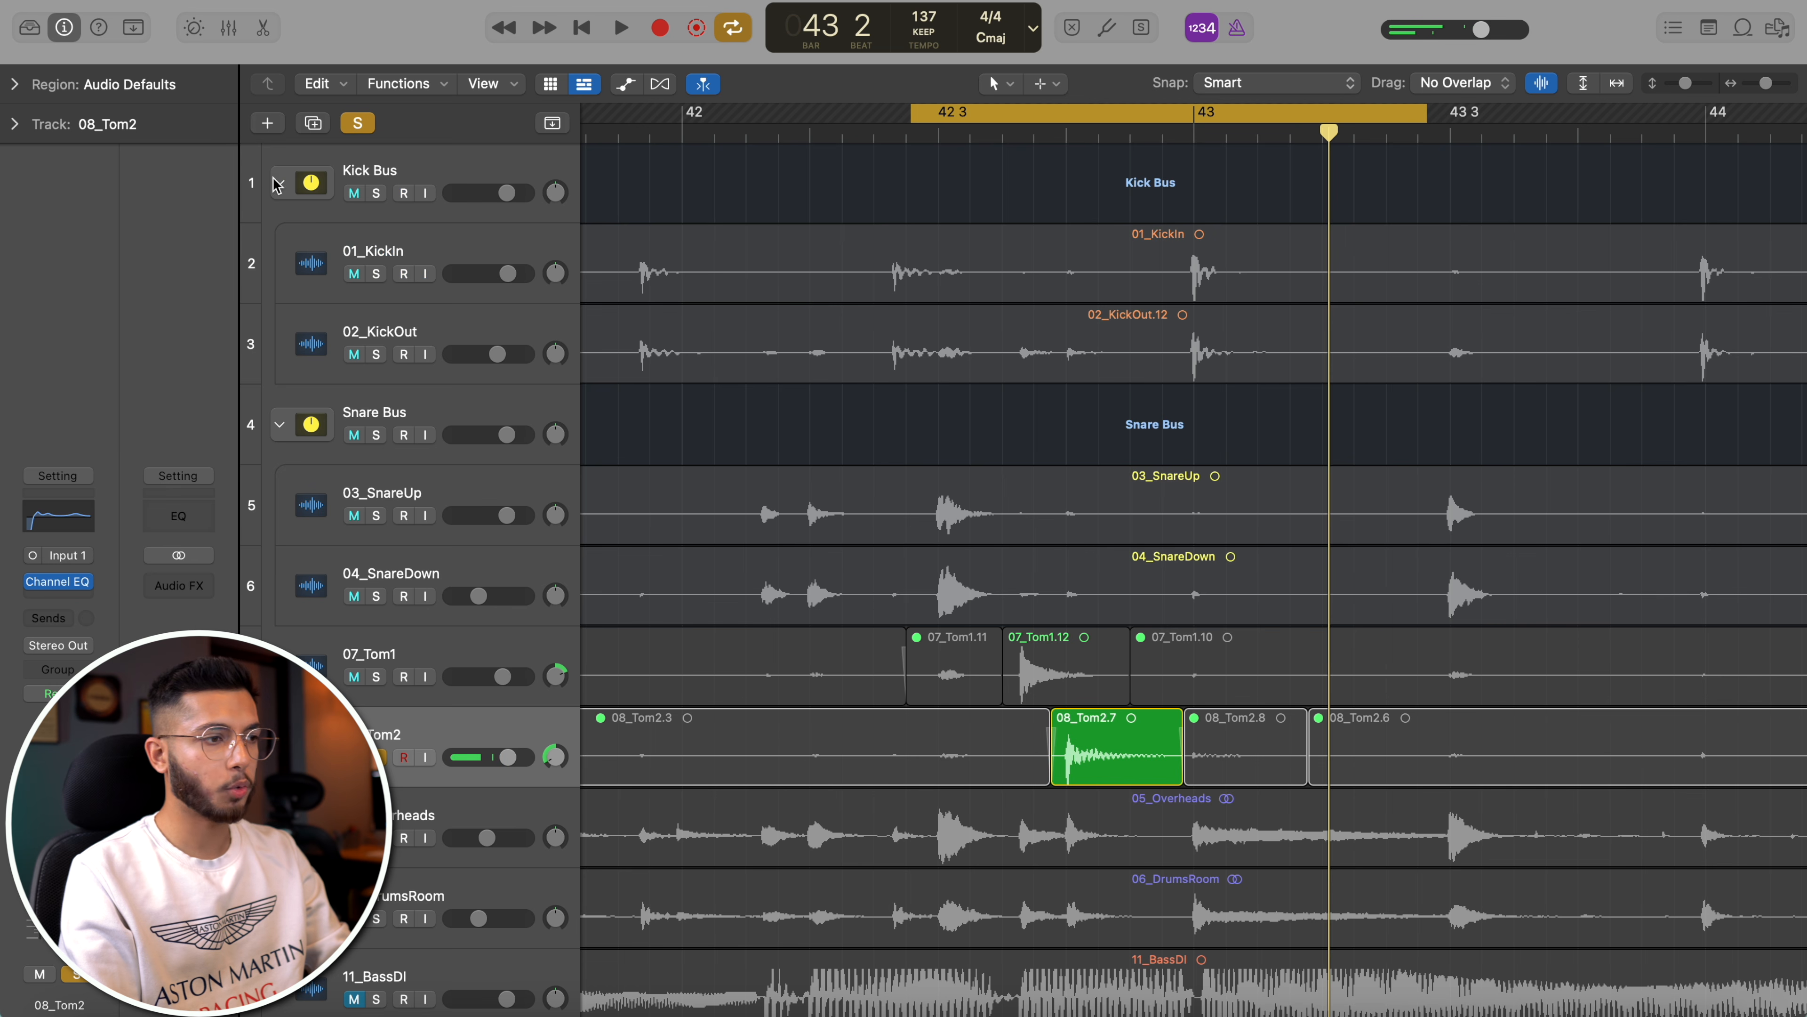
# - Solo 07_Tom1 alongside 08_Tom2 and balance them during playback, lowering 07_Tom1 slightly and raising 08_Tom2 to +2.9 dB
pyautogui.click(378, 677)
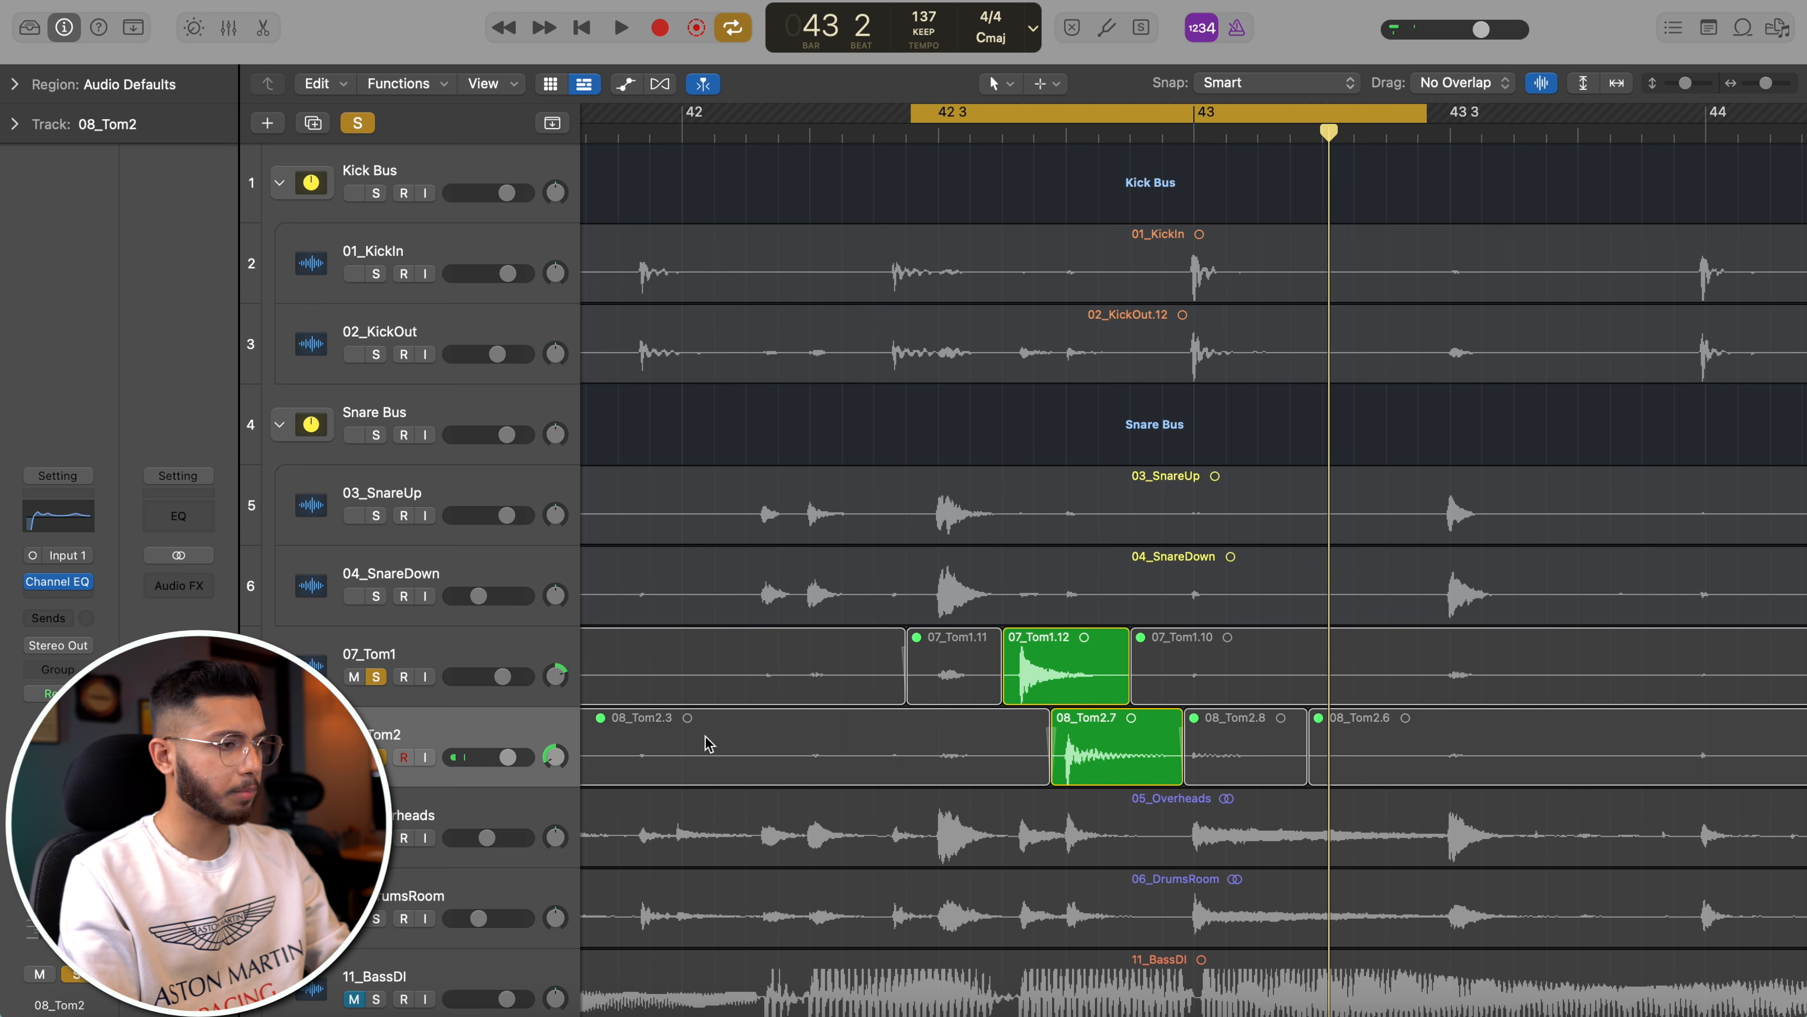
pyautogui.moveTo(507, 757); pyautogui.dragTo(522, 758)
pyautogui.press('space')
pyautogui.moveTo(496, 677); pyautogui.dragTo(494, 677)
pyautogui.moveTo(517, 758); pyautogui.dragTo(518, 759)
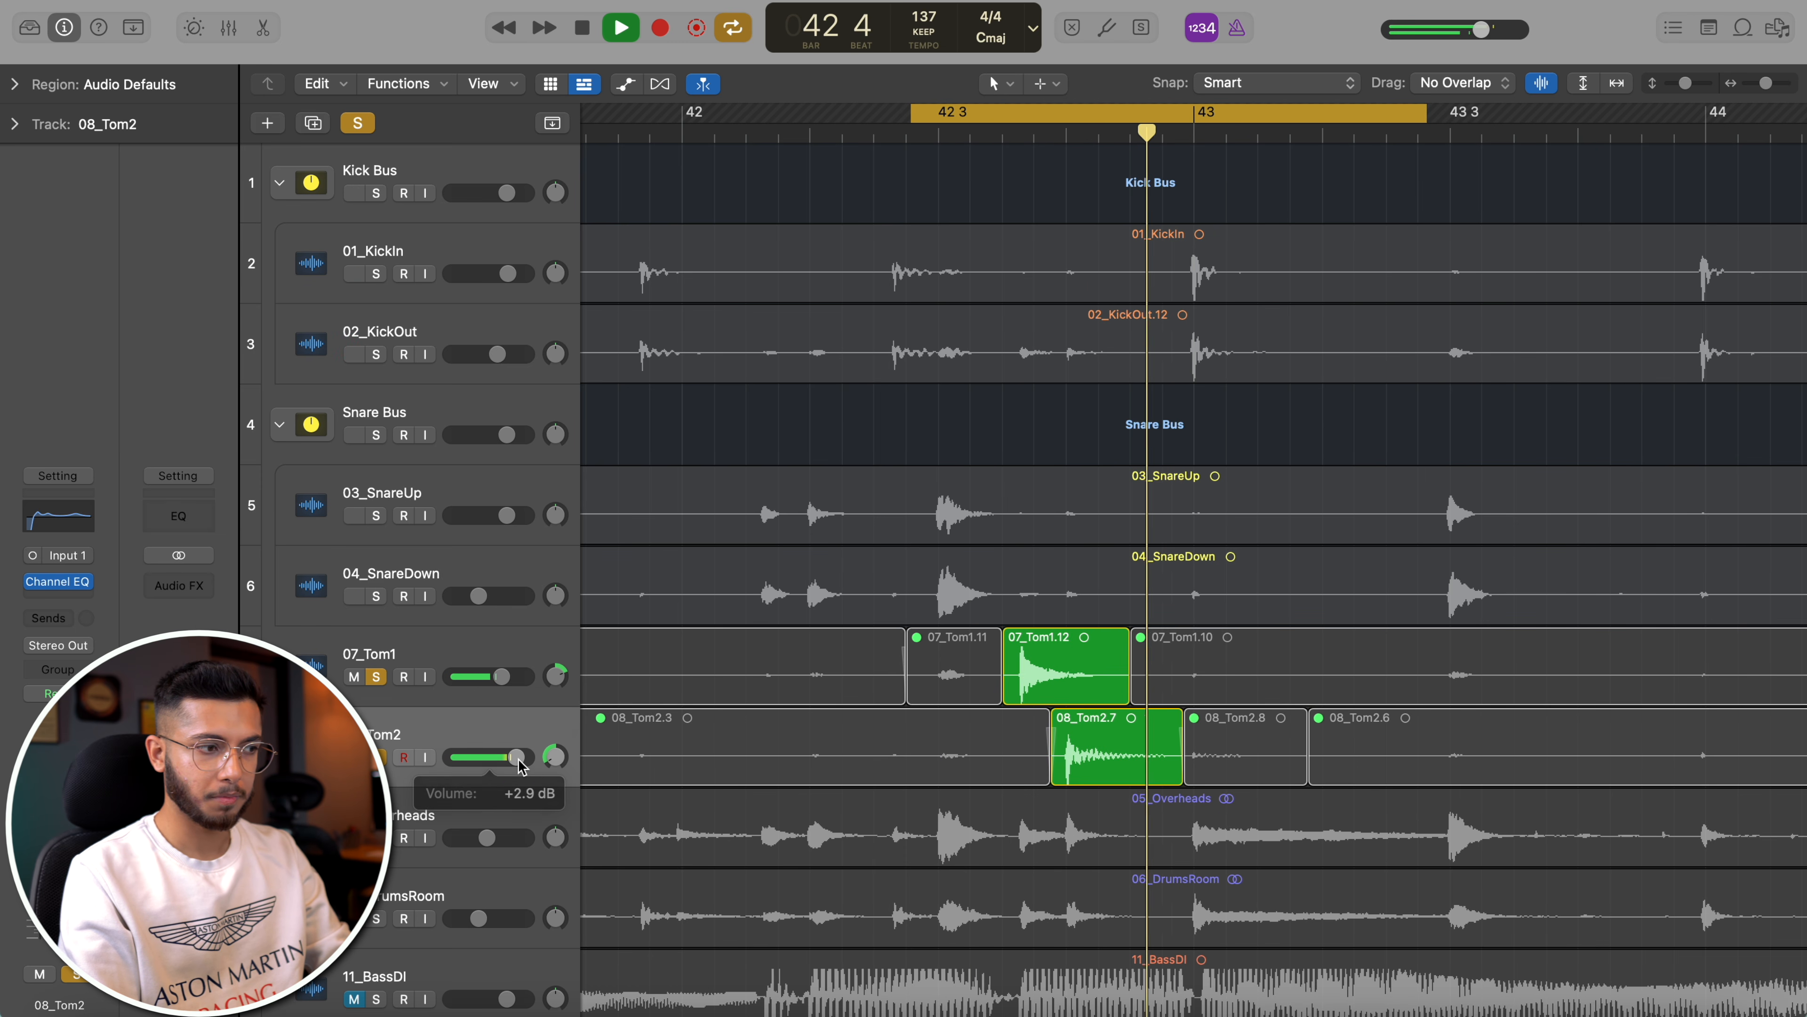
pyautogui.press('space')
pyautogui.click(518, 759)
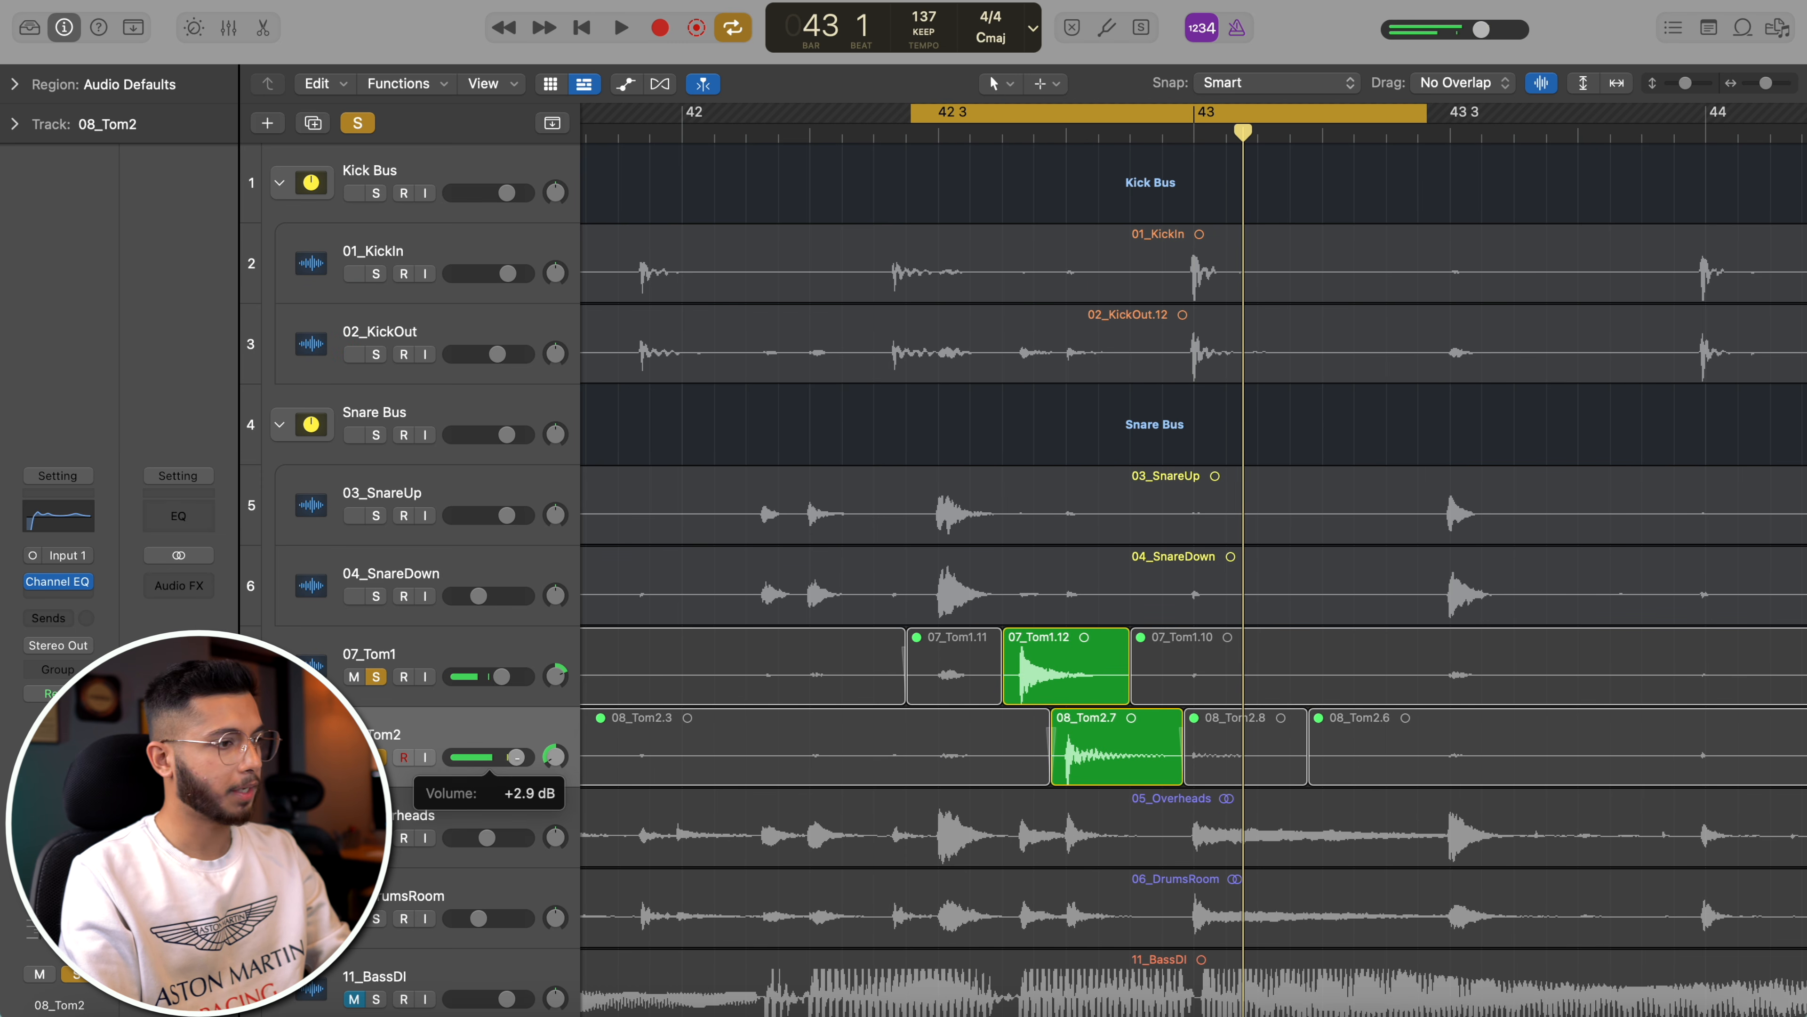
# - Clear all solos, extend the cycle start back to before bar 41, play the full kit, and turn the cycle off
pyautogui.click(368, 124)
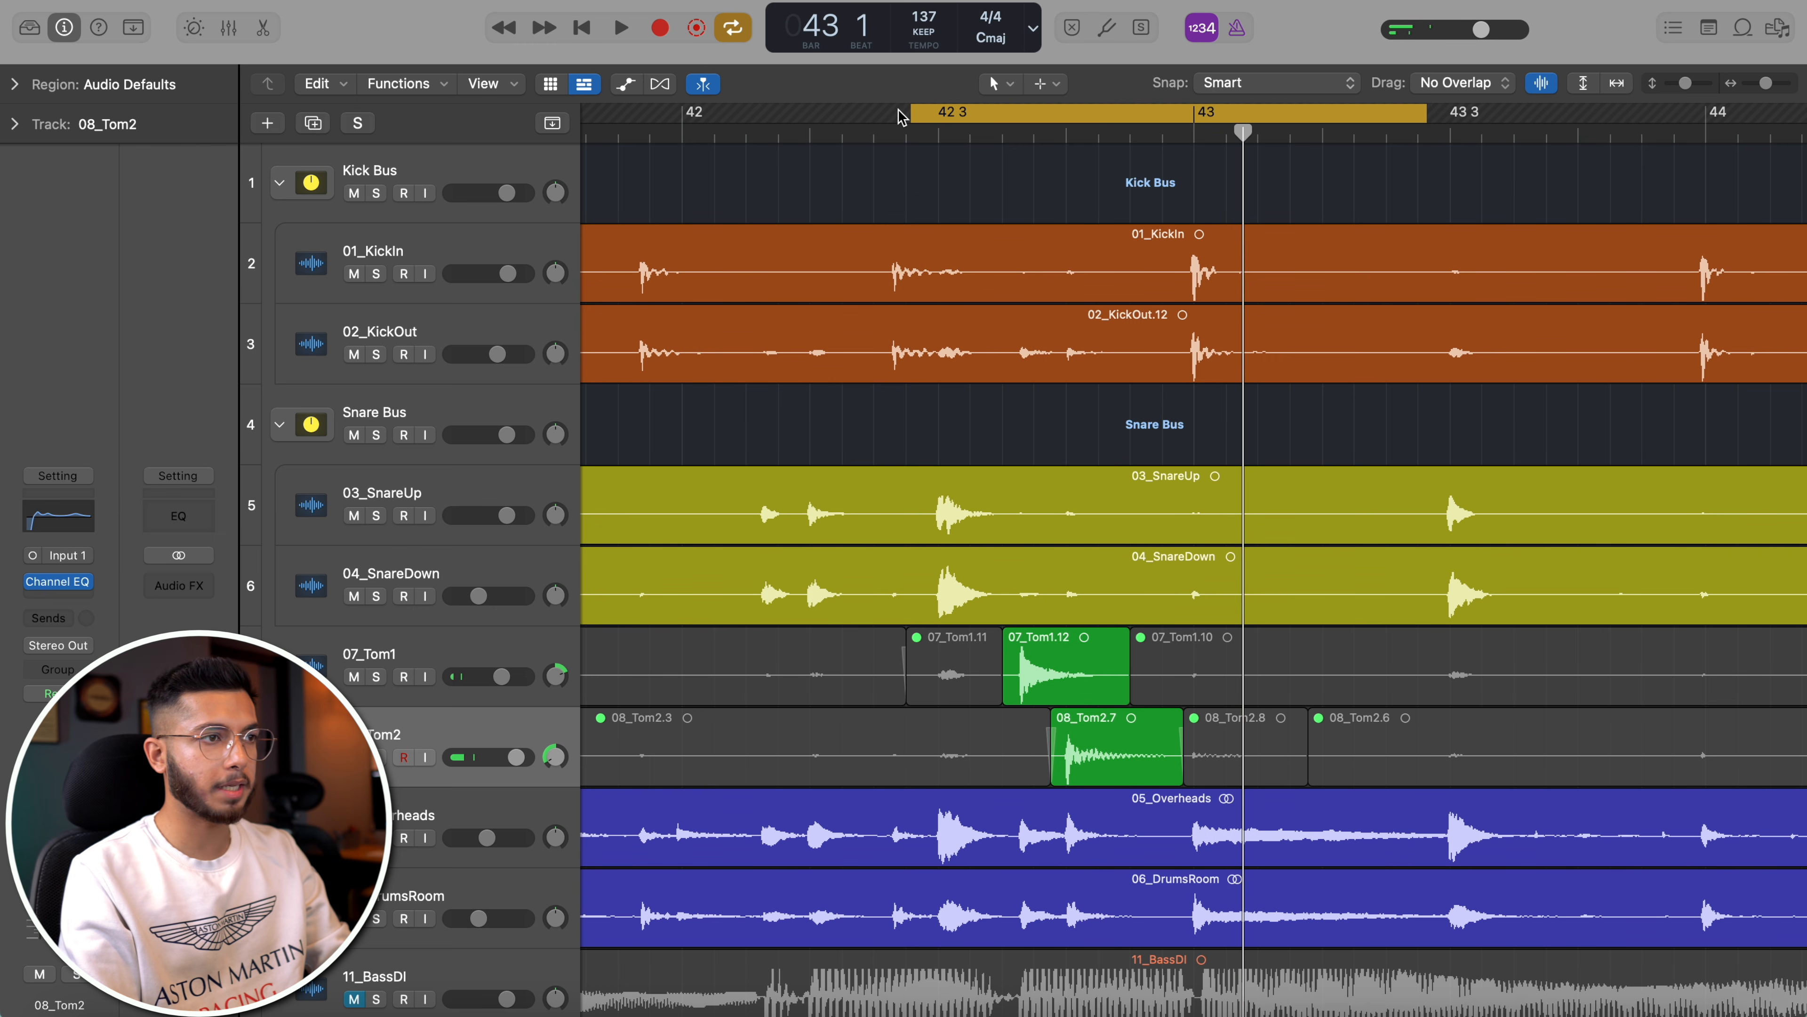
pyautogui.moveTo(911, 111); pyautogui.dragTo(585, 111)
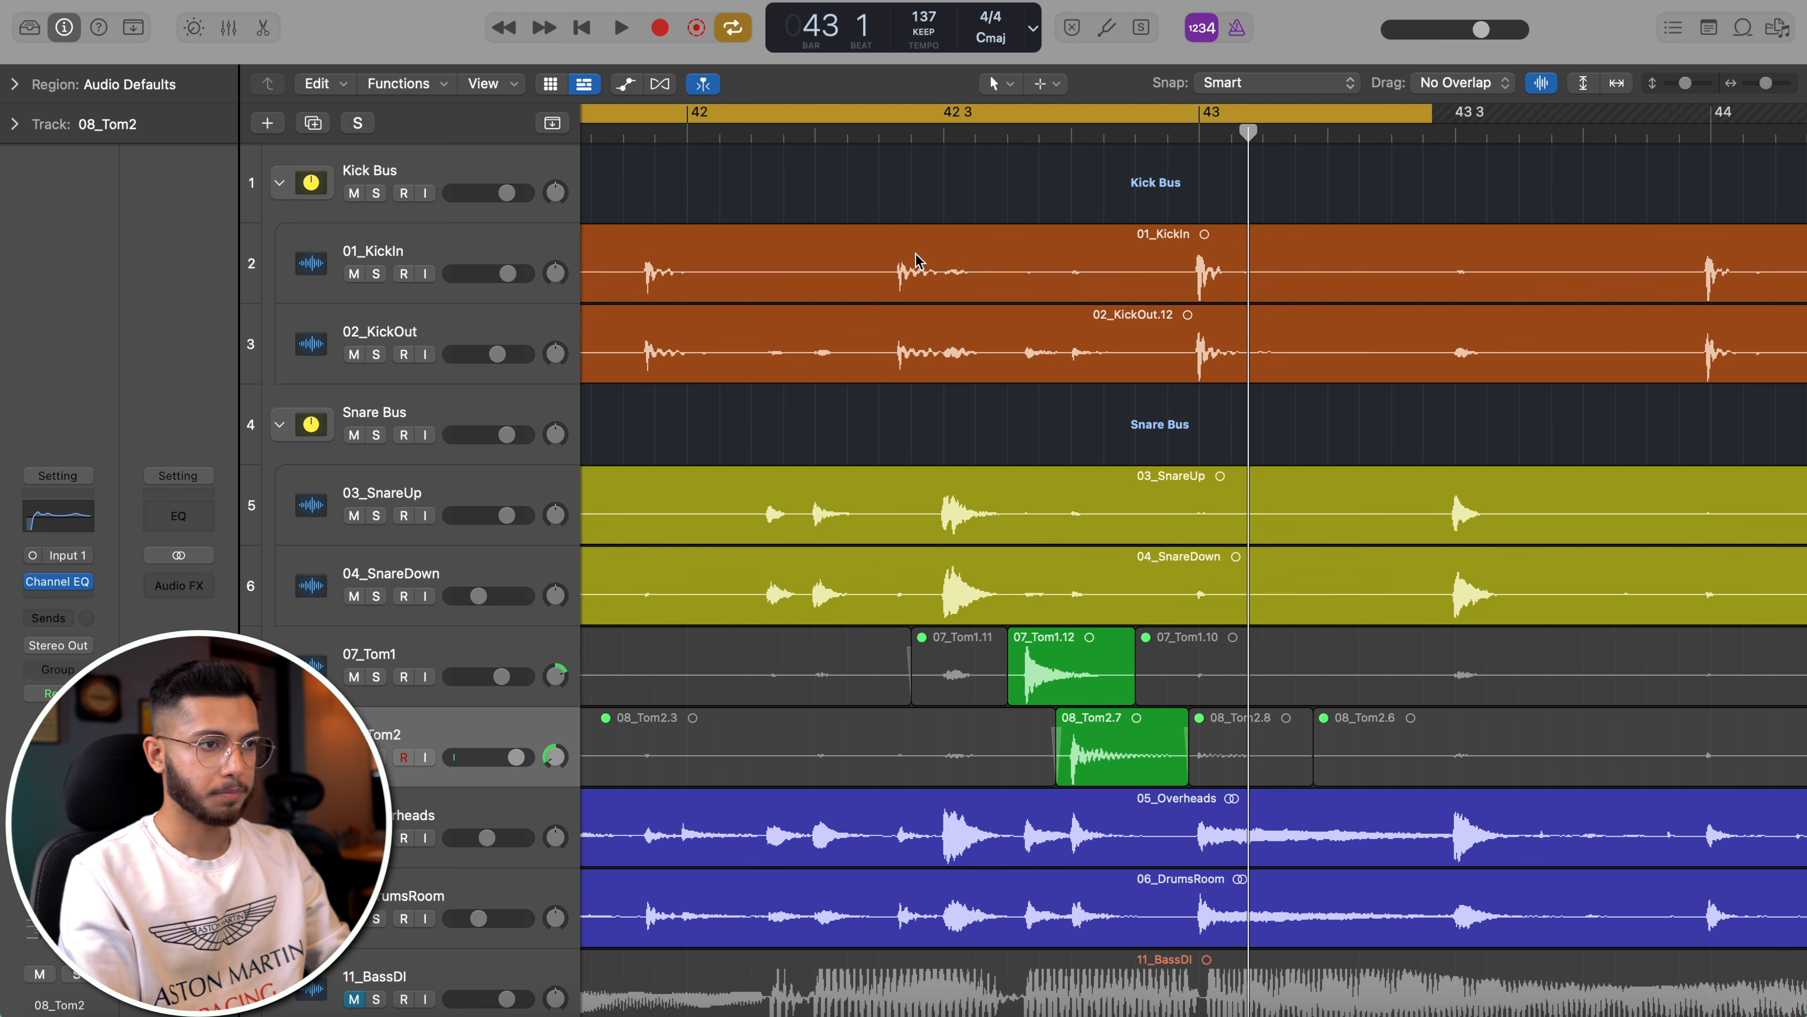
pyautogui.press('space')
pyautogui.scroll(-3, 982, 284)
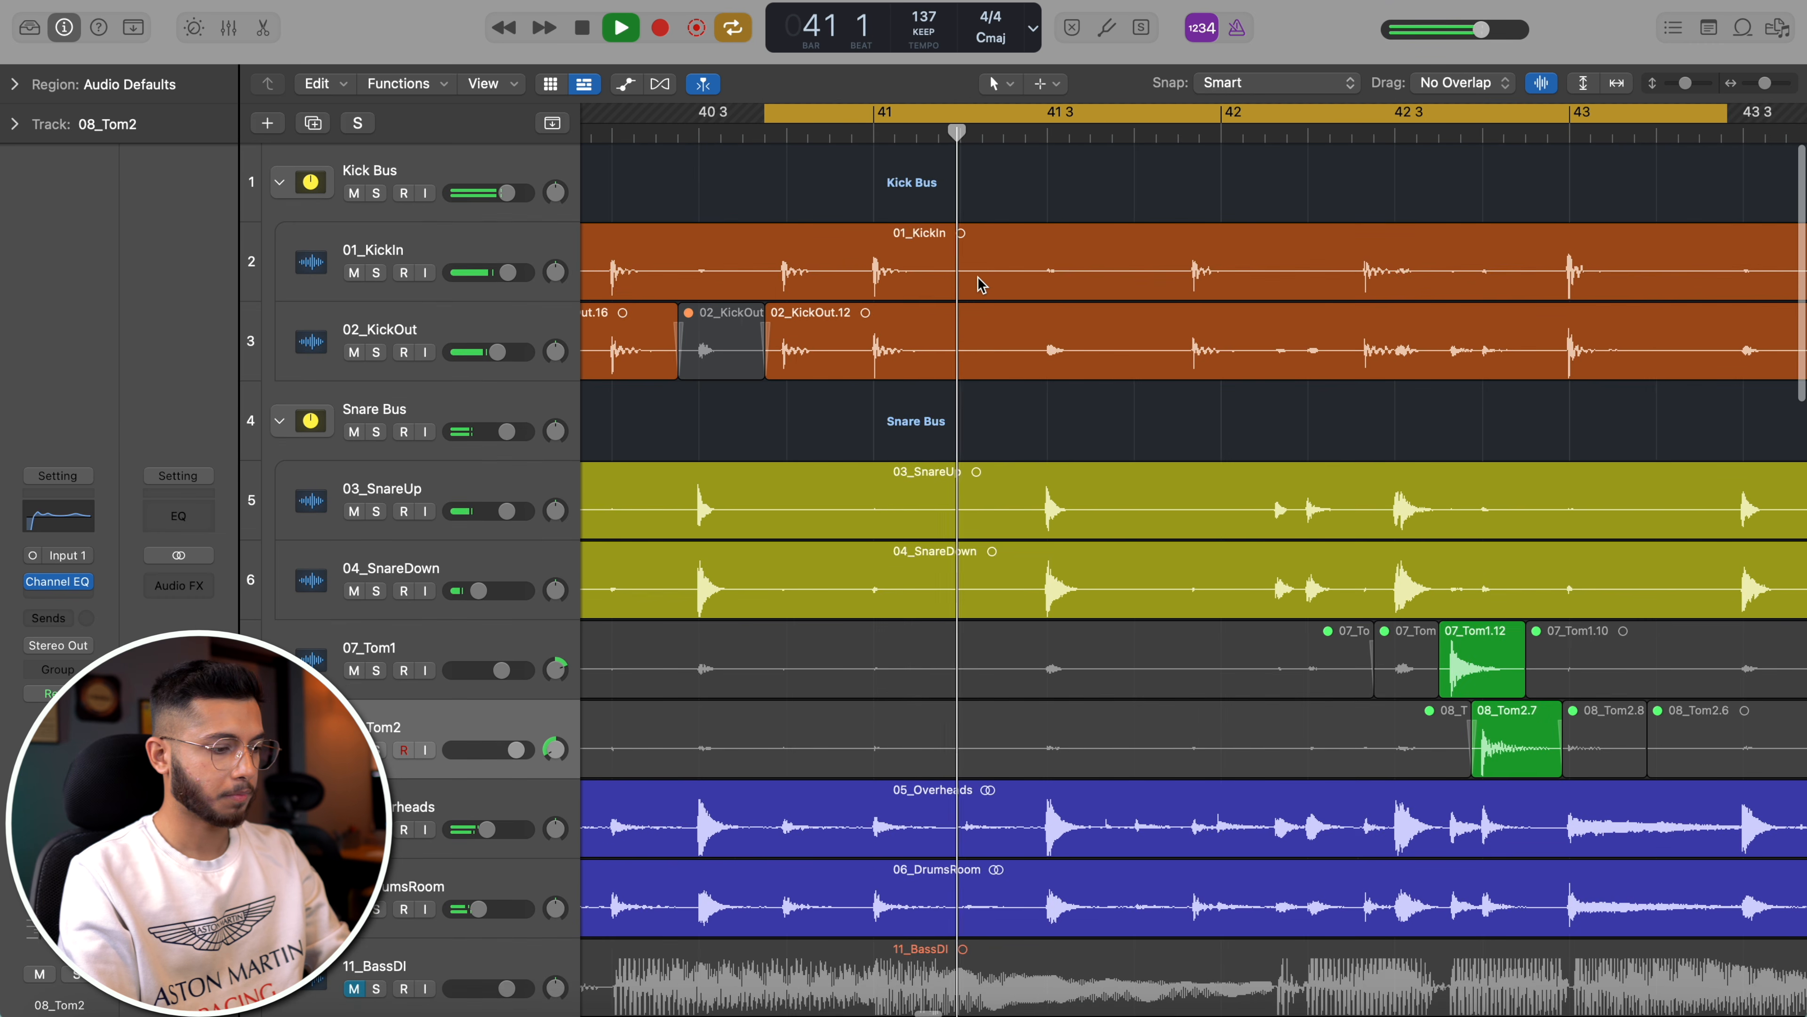
pyautogui.press('c')
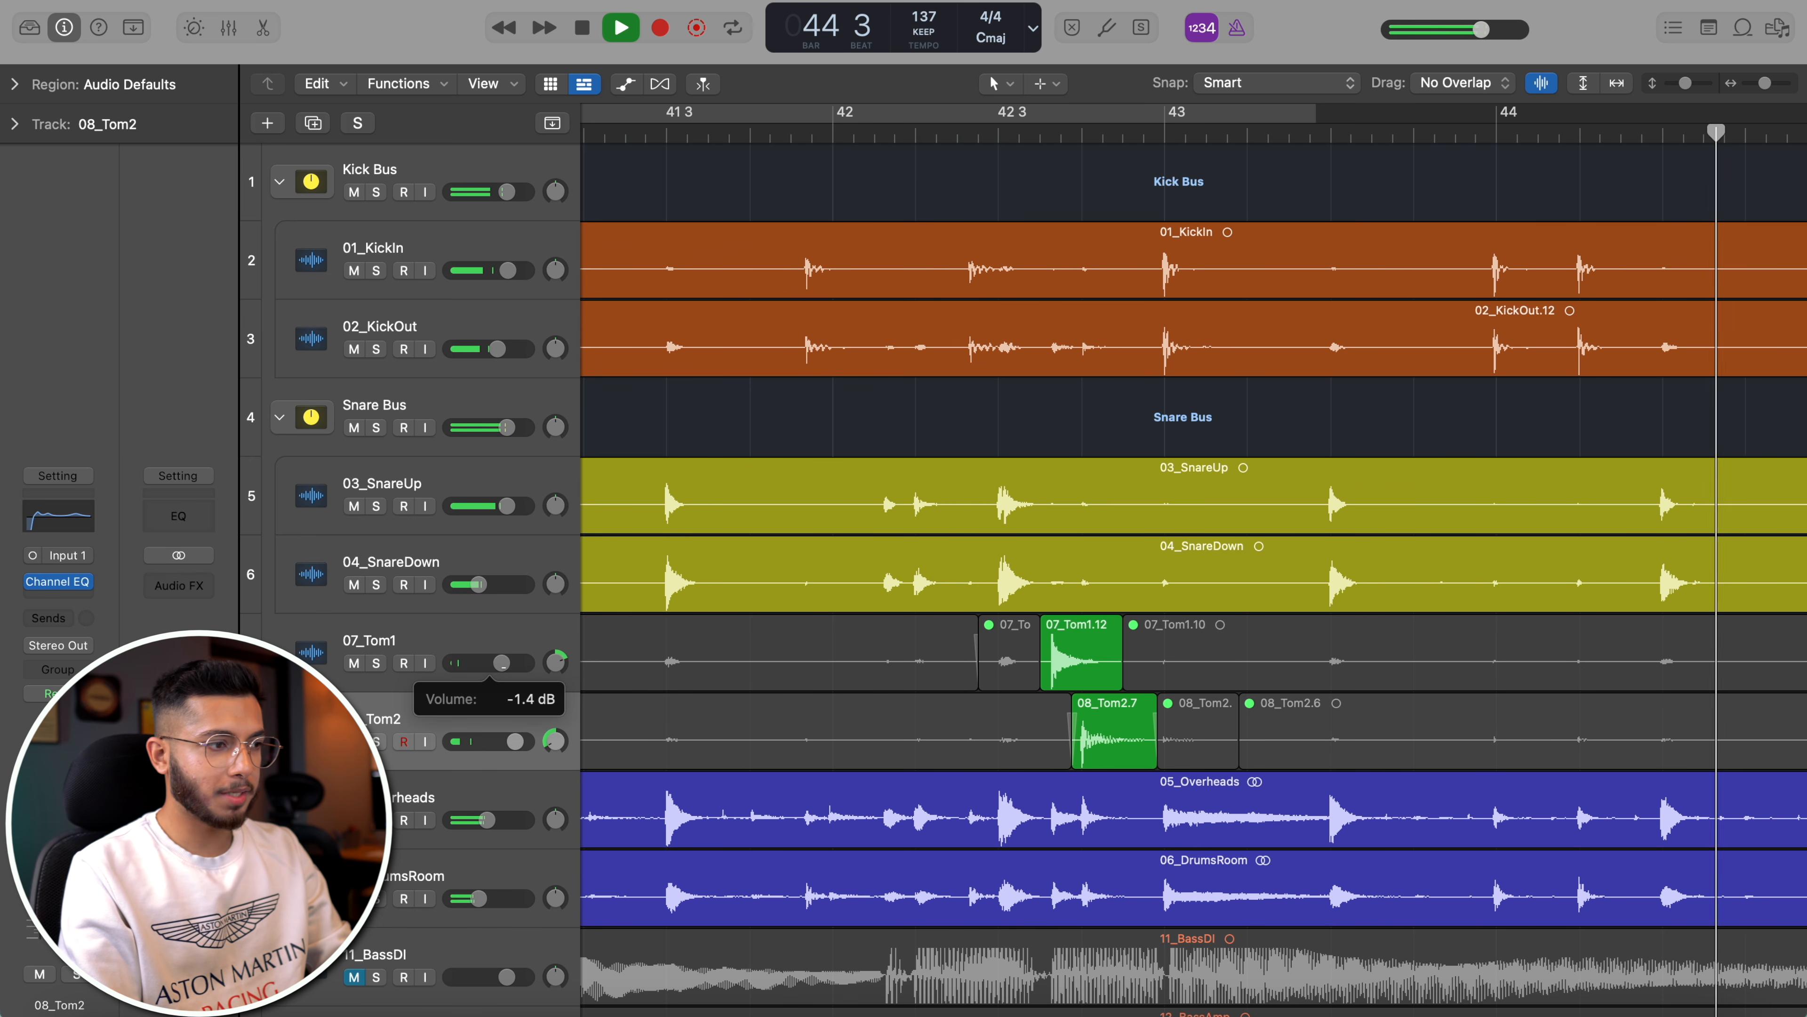
# - Play the full drum mix from around bar 37 and check how the toms sit in the fill before bar 43
pyautogui.hscroll(-15, 996, 626)
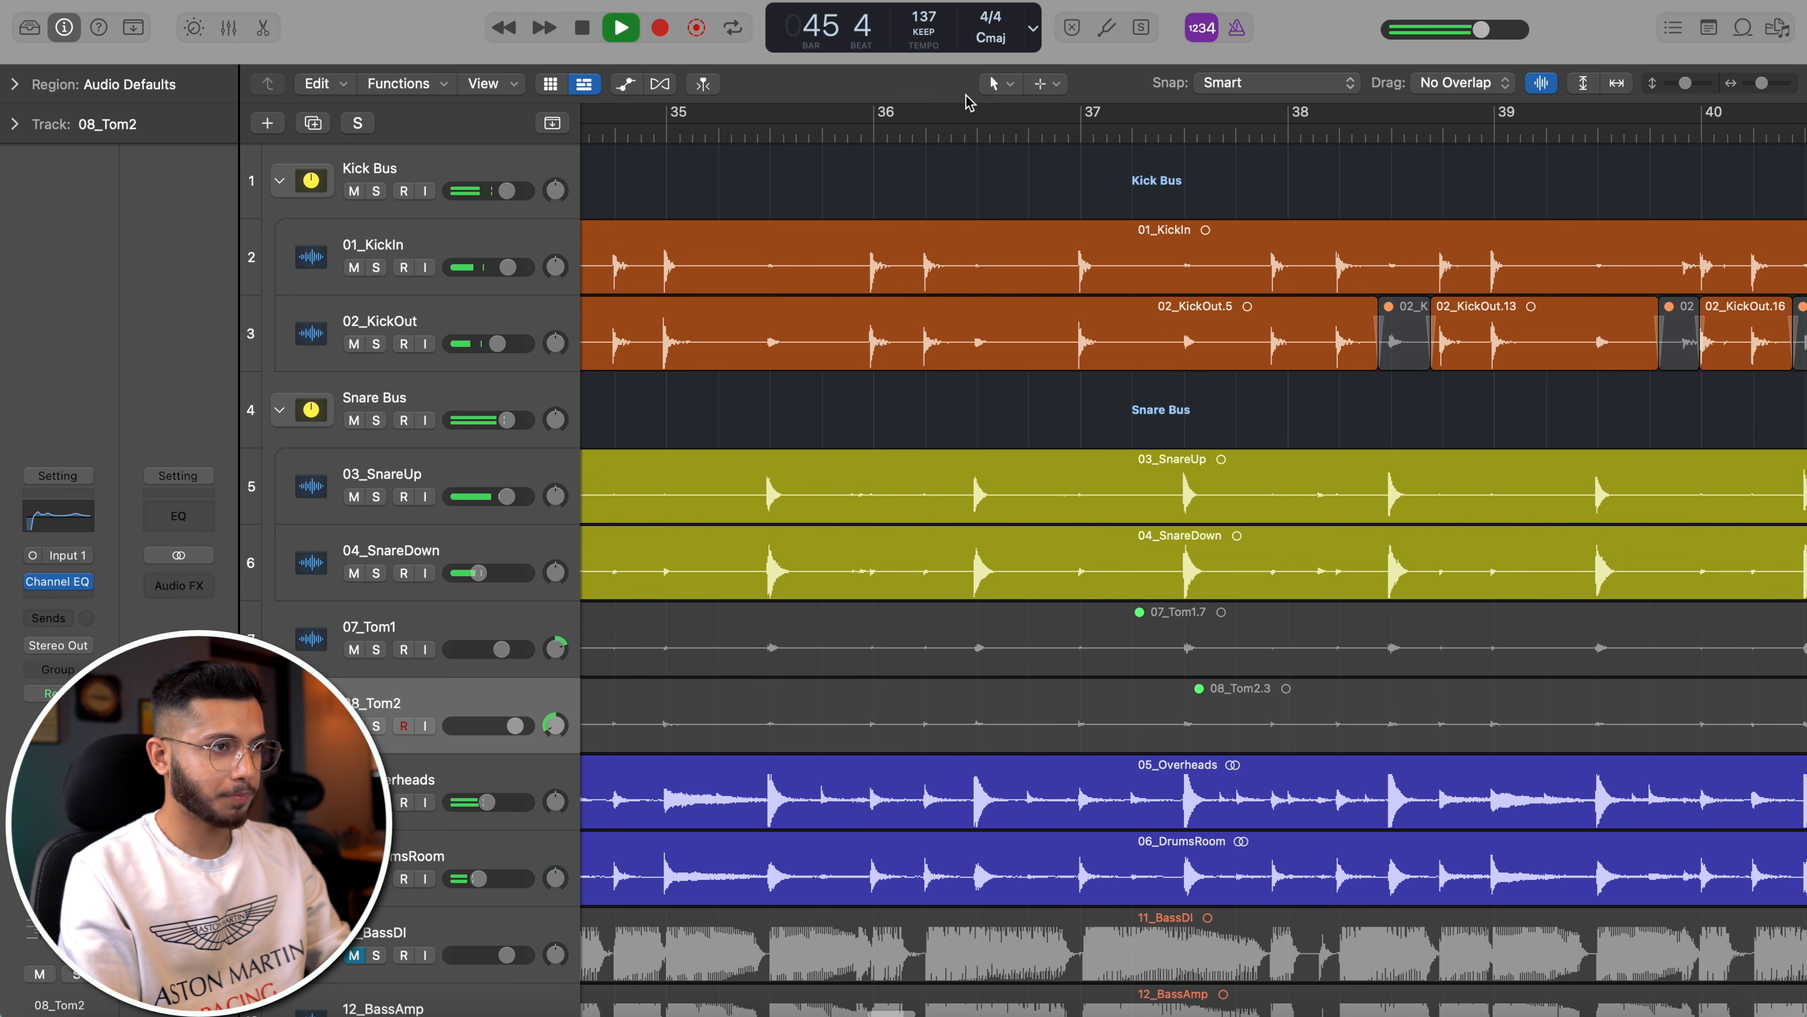
pyautogui.scroll(-3, 984, 331)
pyautogui.hscroll(8, 981, 331)
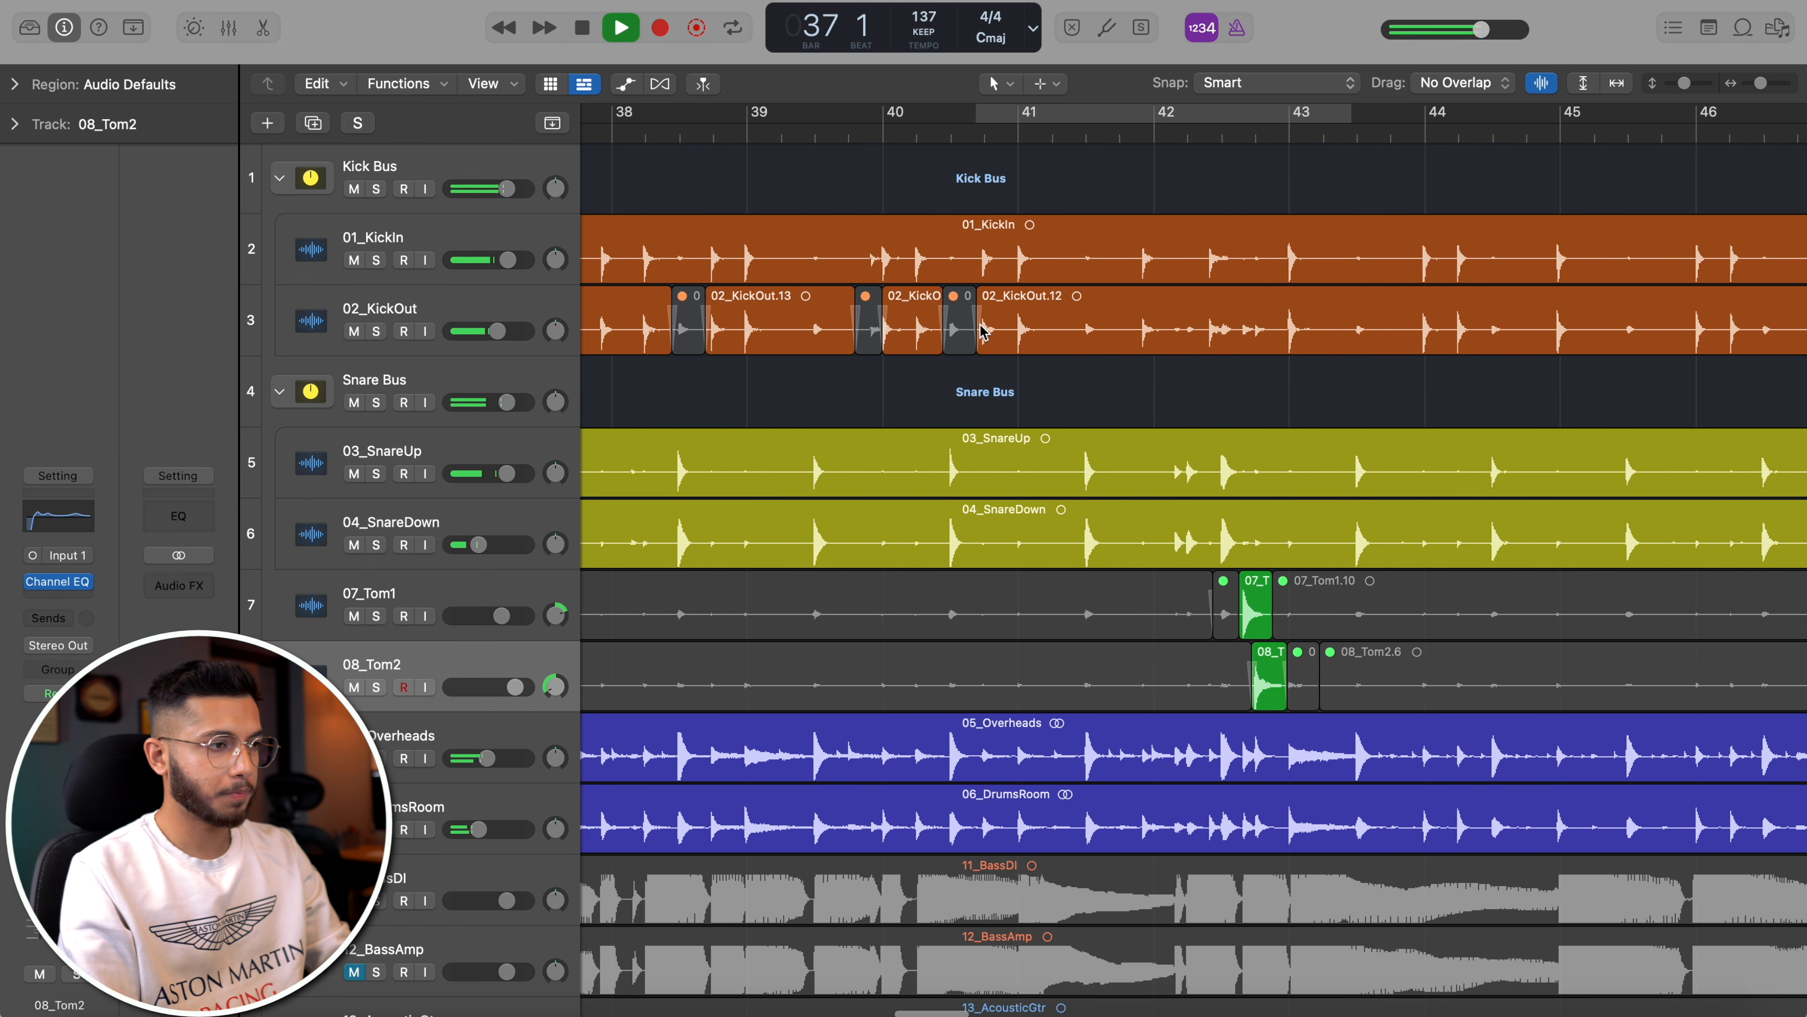
pyautogui.hscroll(-4, 981, 330)
pyautogui.hscroll(-2, 982, 331)
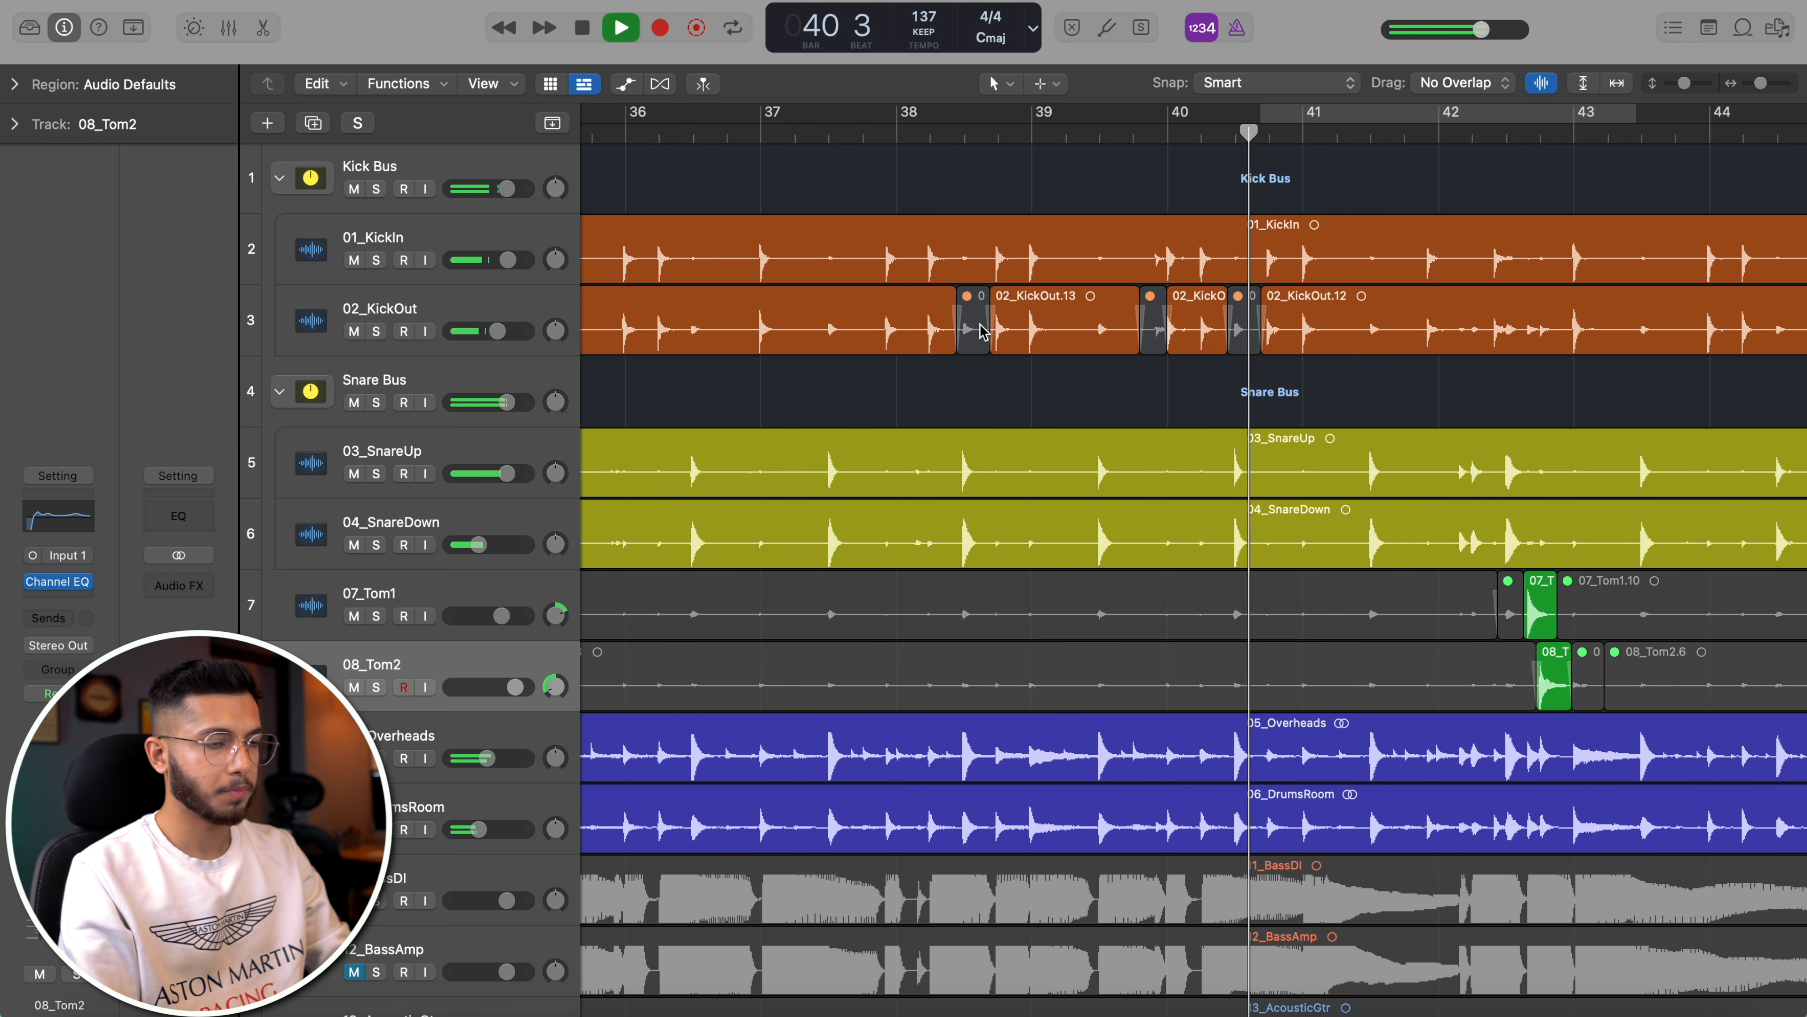
pyautogui.scroll(-3, 982, 332)
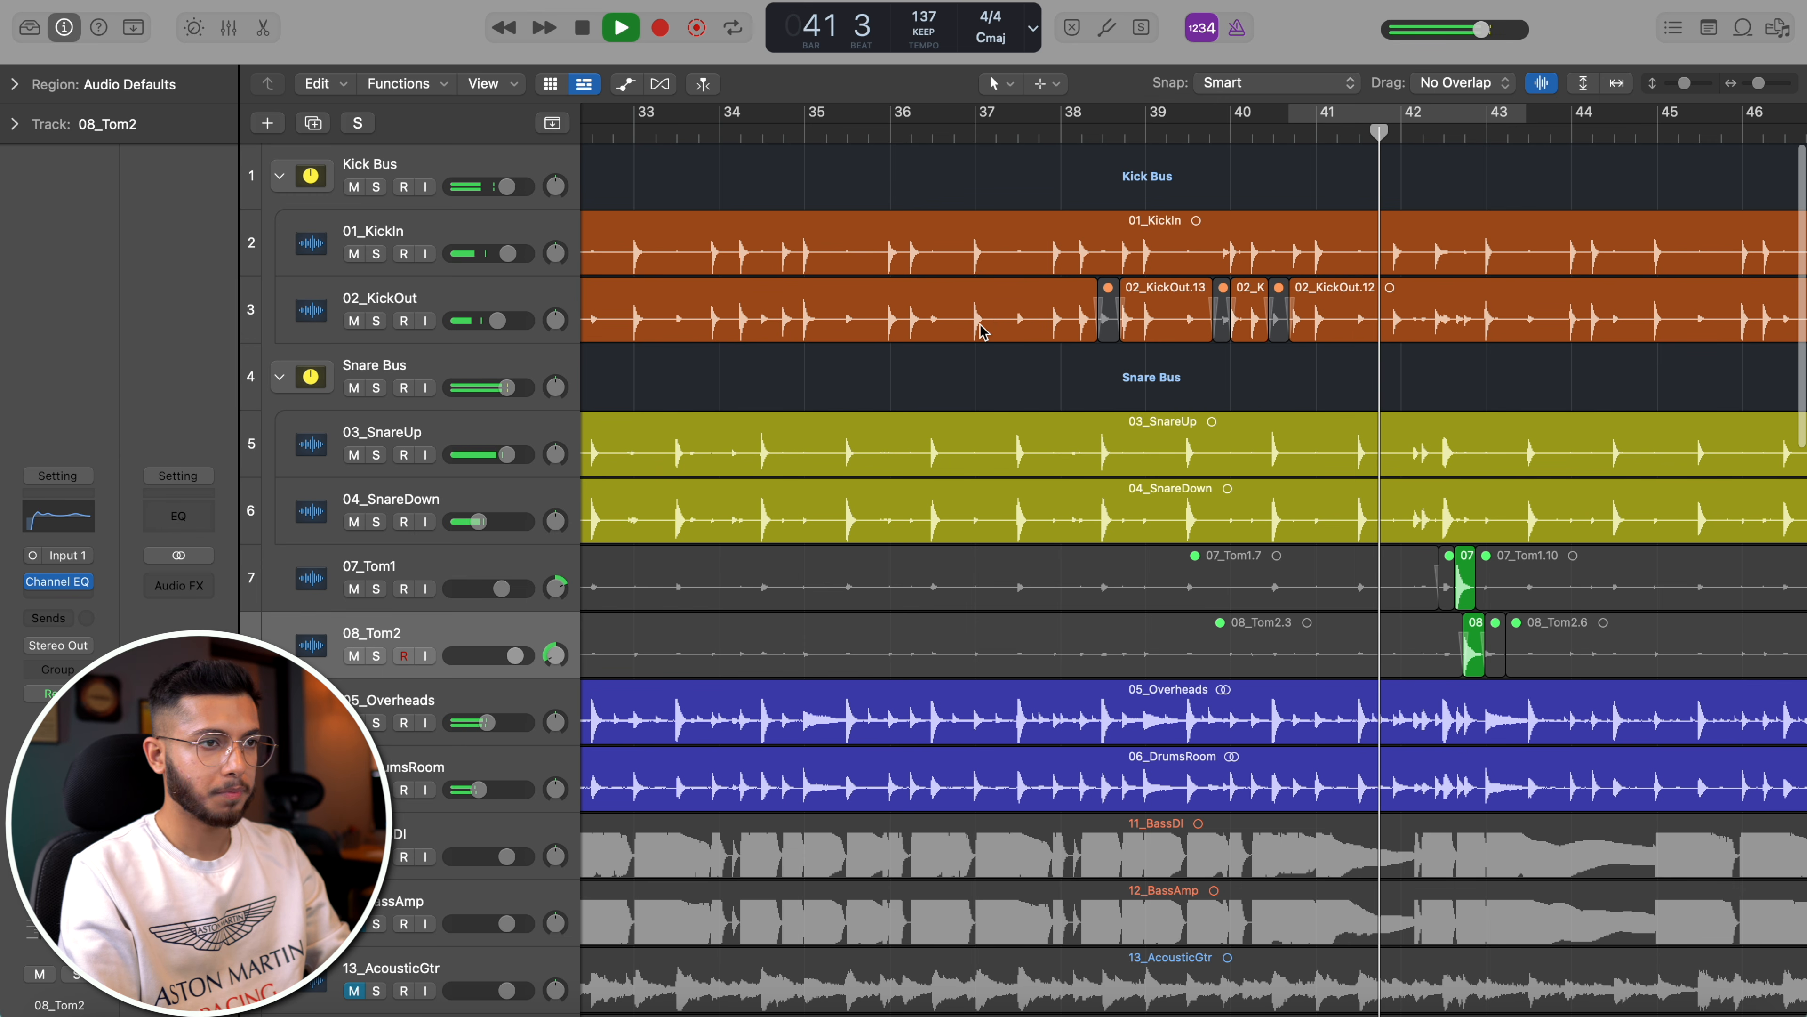
pyautogui.hscroll(-5, 982, 331)
pyautogui.hscroll(10, 823, 173)
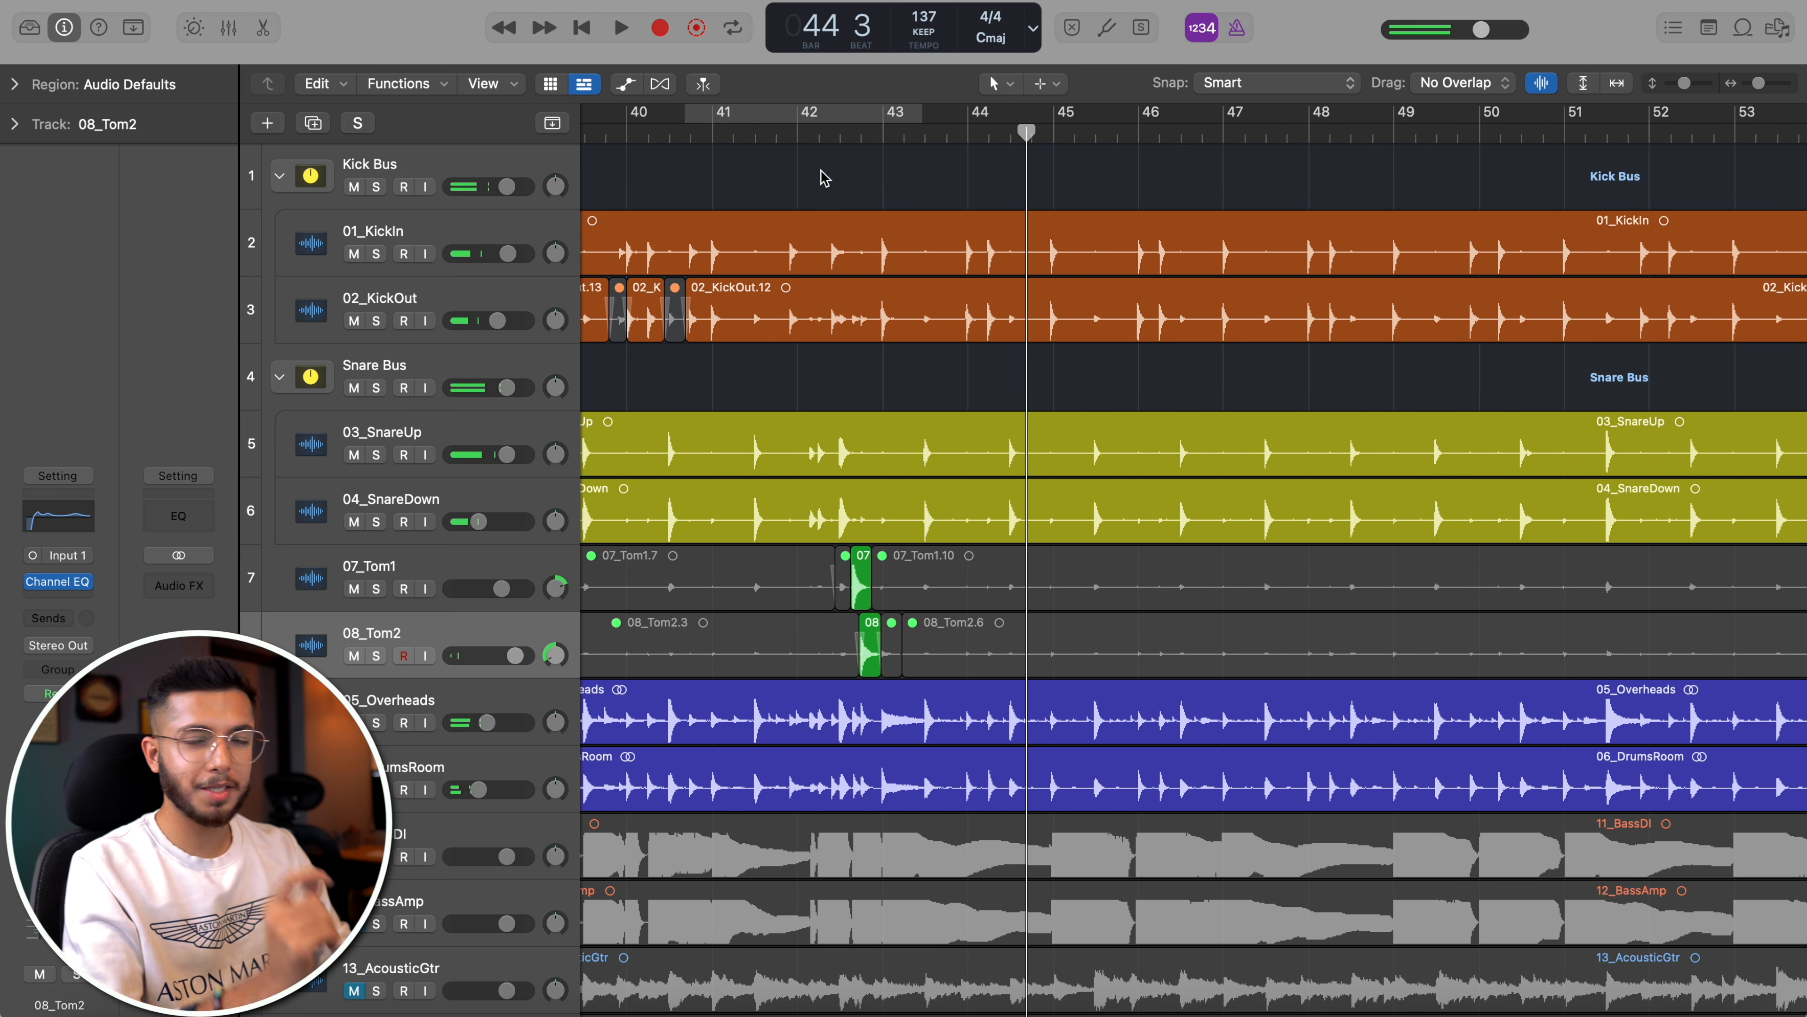
pyautogui.hscroll(10, 823, 178)
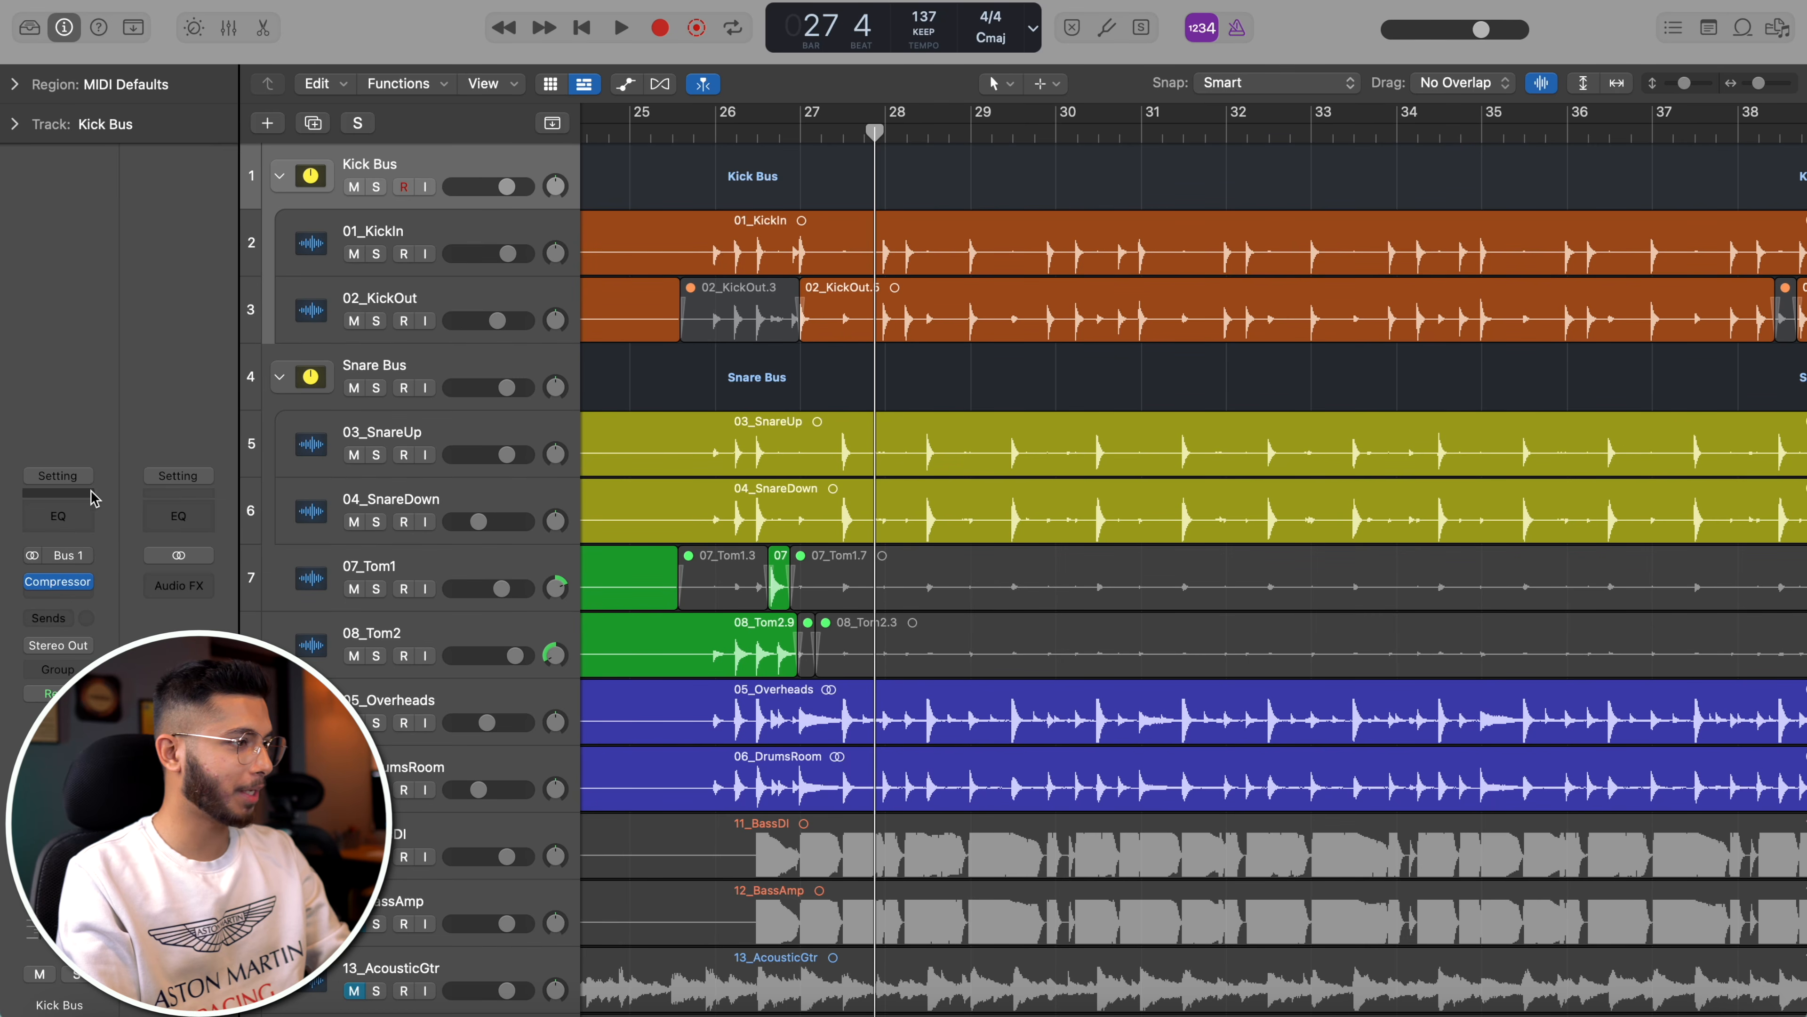
# - Add a Channel EQ to the Kick Bus and boost 2340 Hz by 5.2 dB with Q 1.20 during playback
pyautogui.click(93, 498)
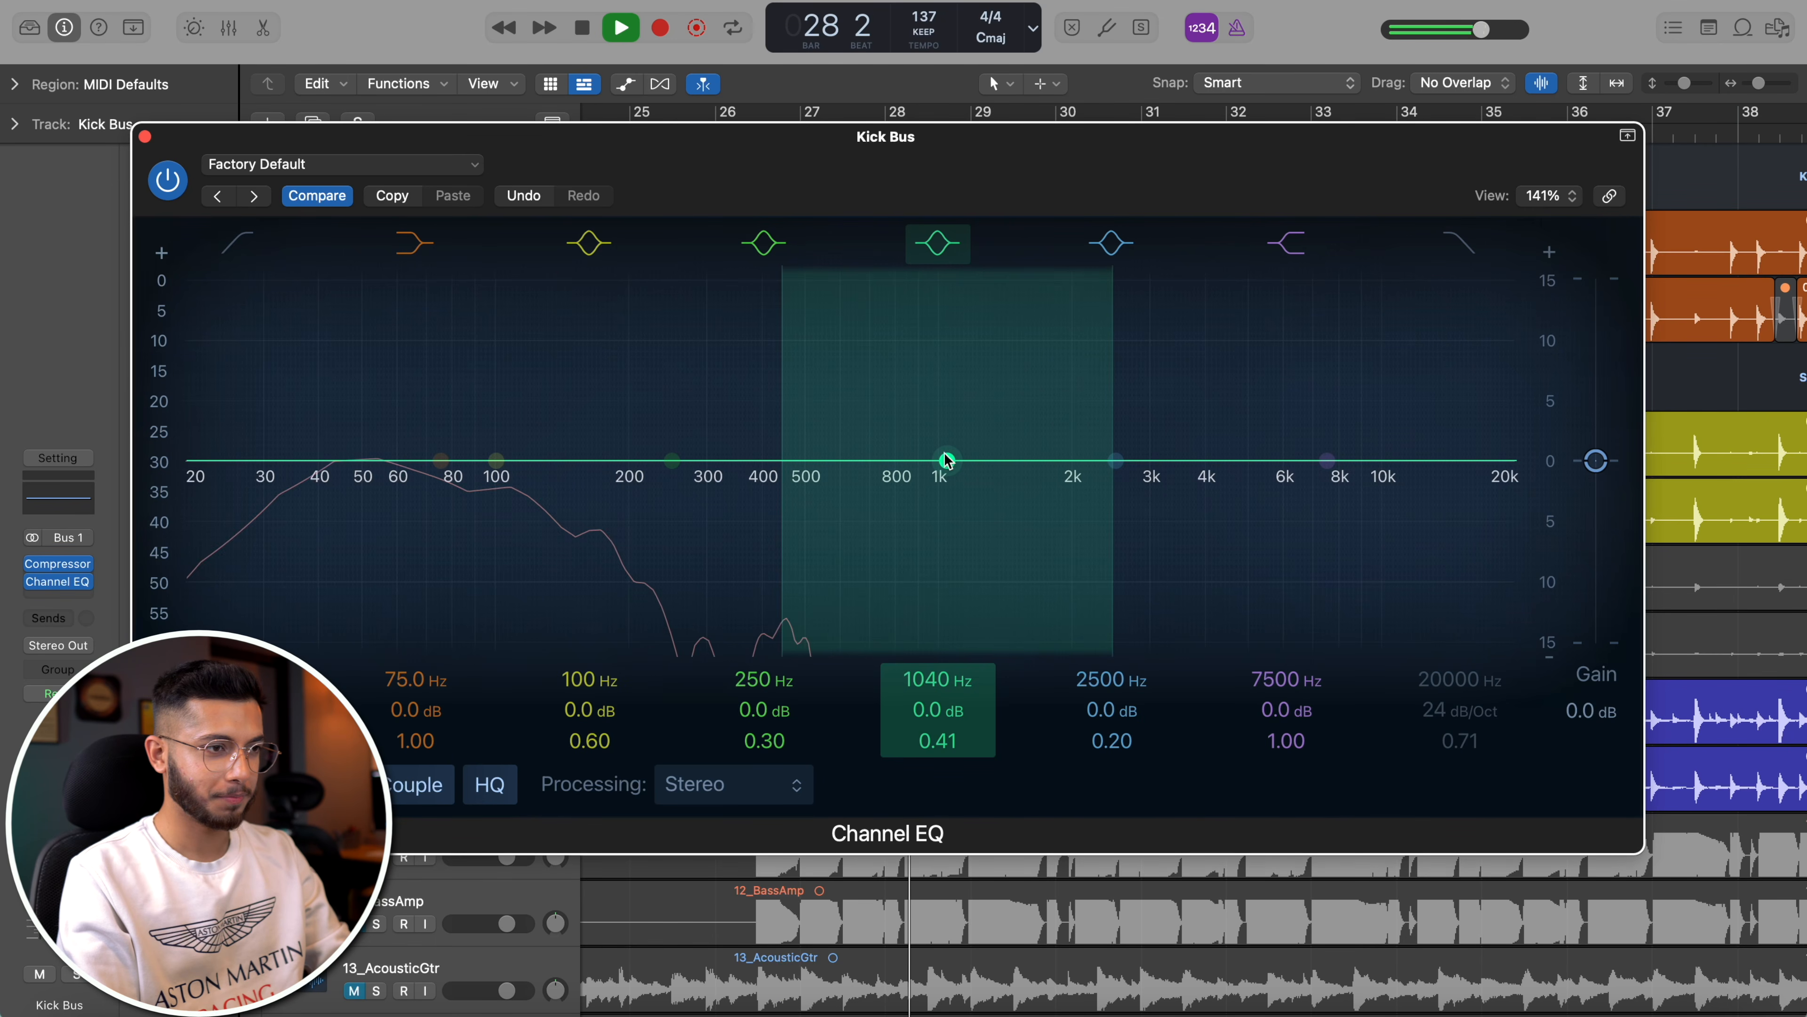
pyautogui.moveTo(947, 461); pyautogui.dragTo(1099, 398)
pyautogui.scroll(2, 1105, 404)
# - Compare the kick with and without the upper-mid boost, and set the band to 2360 Hz at +3.8 dB
pyautogui.click(954, 256)
pyautogui.click(954, 256)
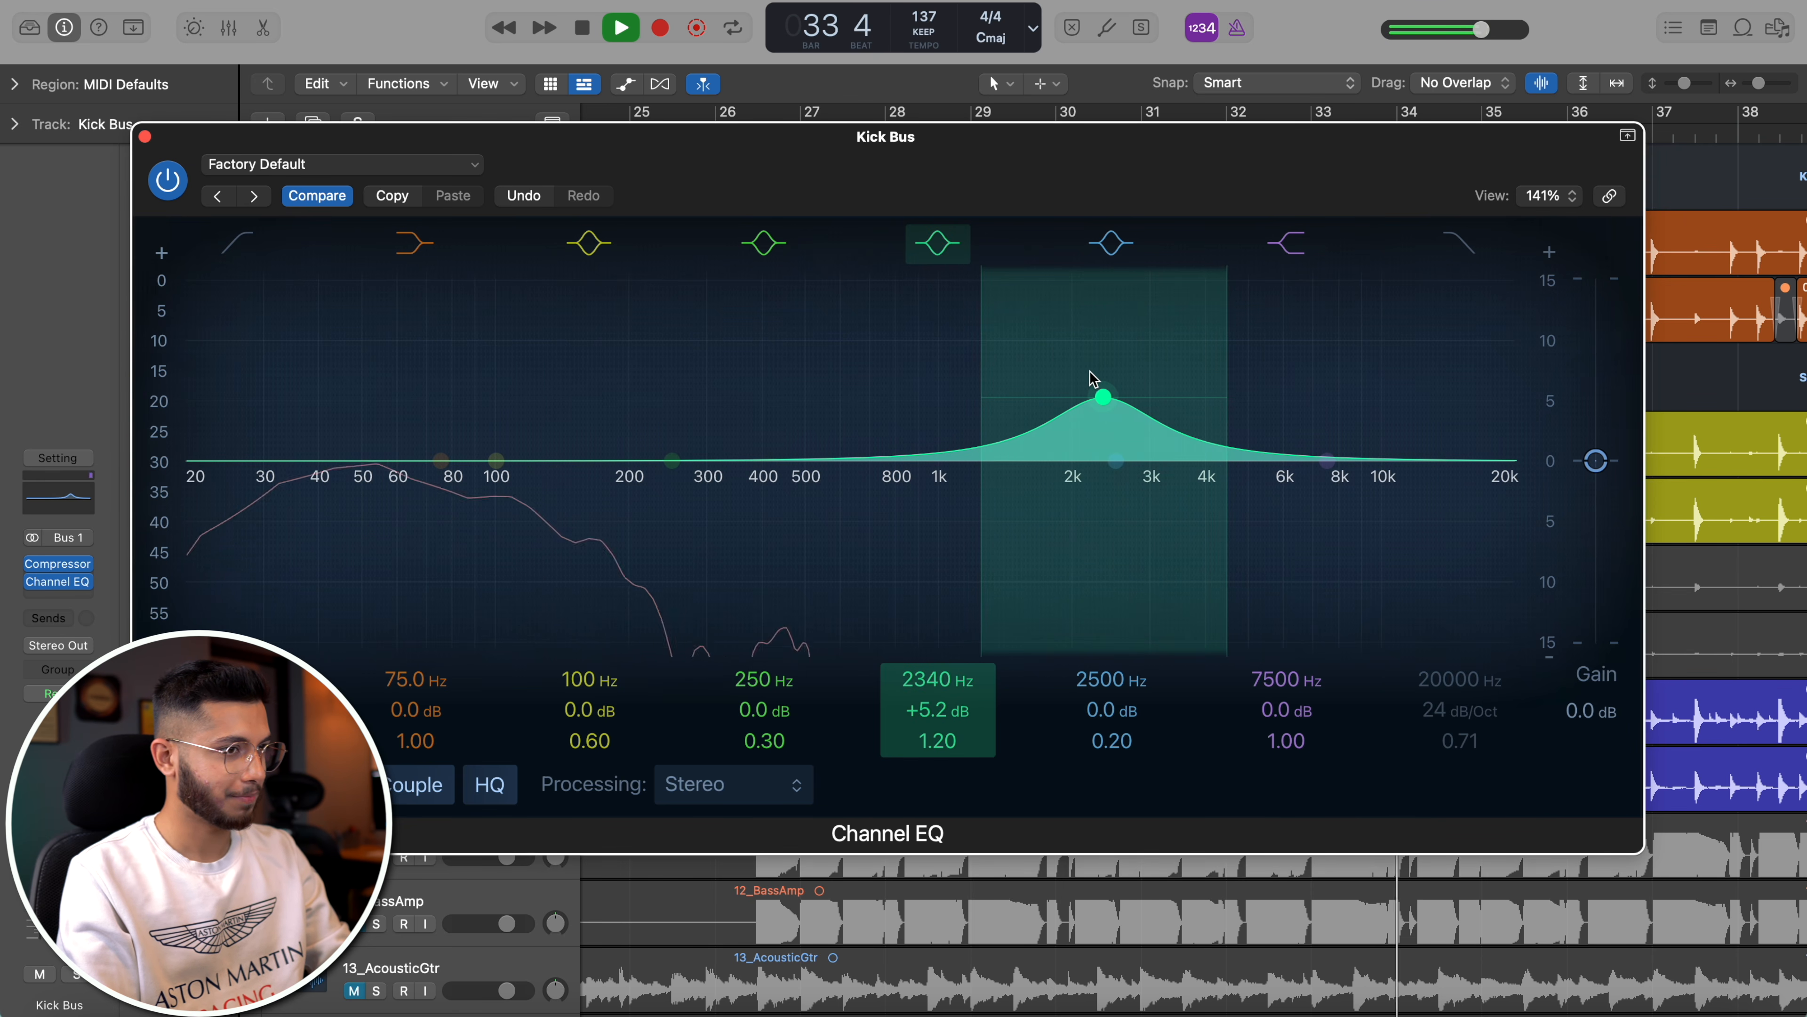
pyautogui.click(938, 241)
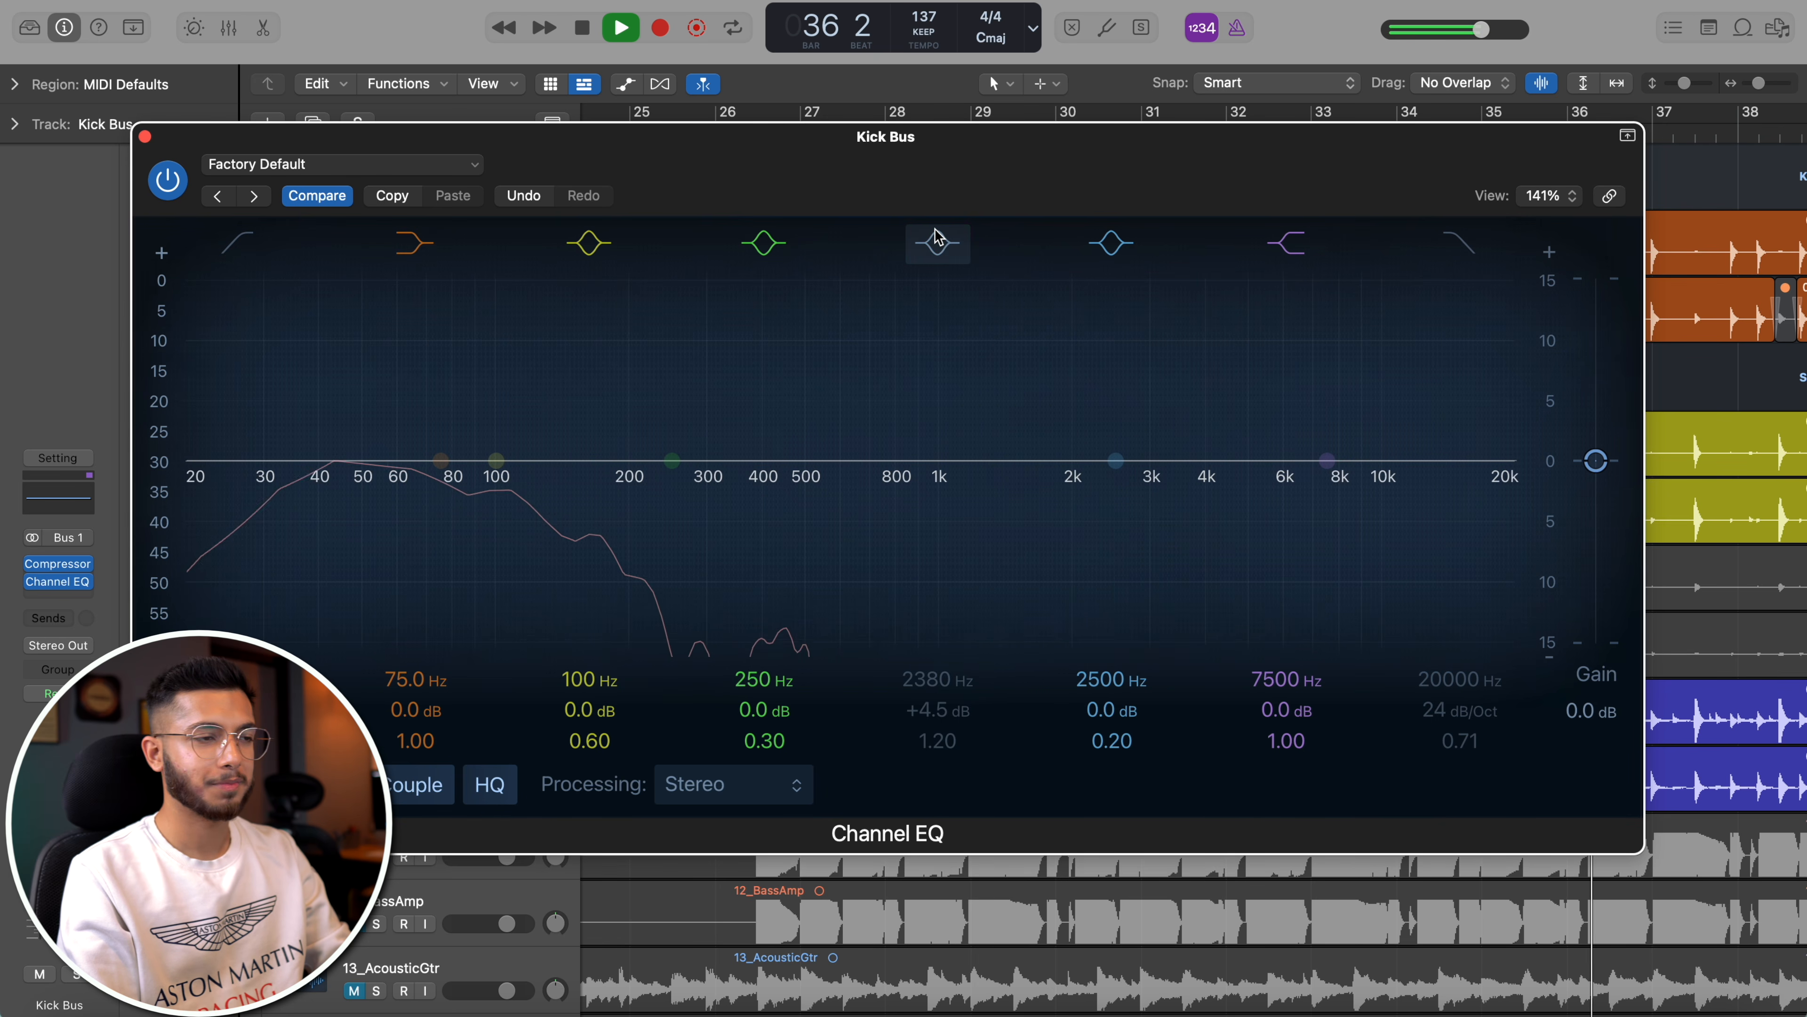
pyautogui.click(938, 241)
pyautogui.moveTo(1117, 375); pyautogui.dragTo(1117, 374)
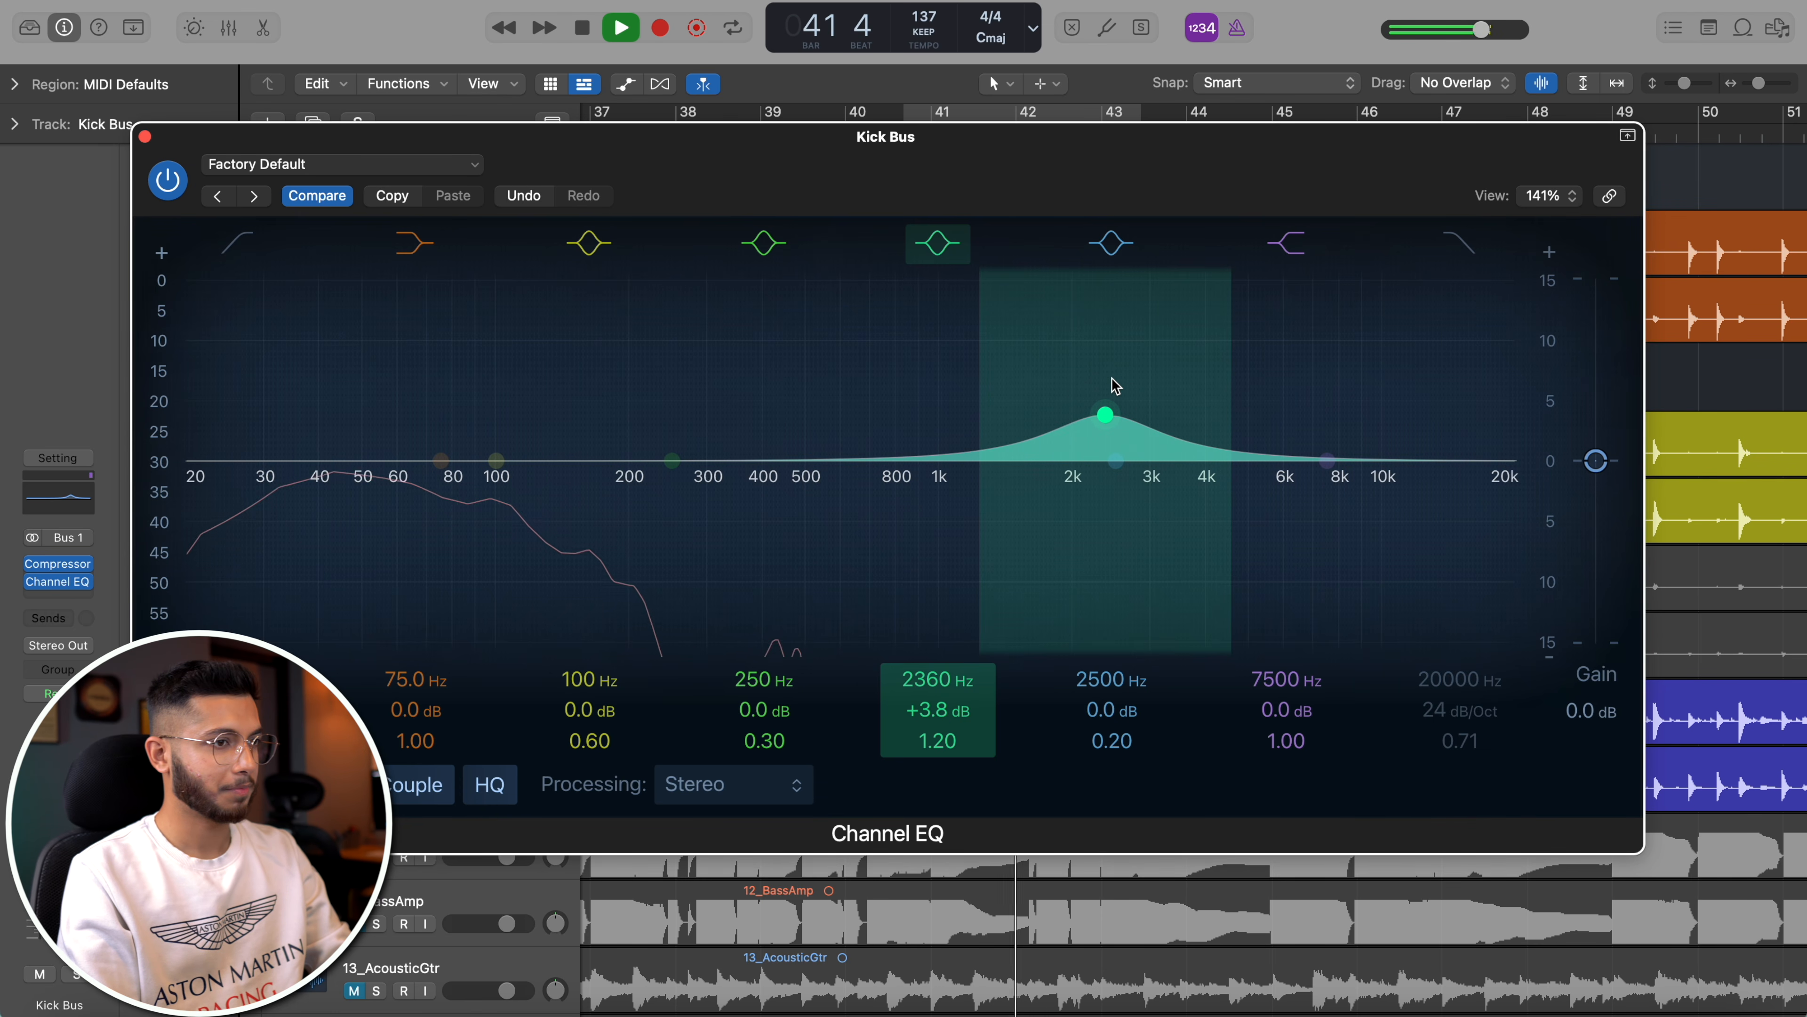
# - Move the kick boost to 3920 Hz at +3.6 dB, add a 3.0 dB boost at 2140 Hz (Q 1.50), and compare with bypass
pyautogui.moveTo(1113, 385); pyautogui.dragTo(1214, 377)
pyautogui.moveTo(1116, 460); pyautogui.dragTo(1100, 405)
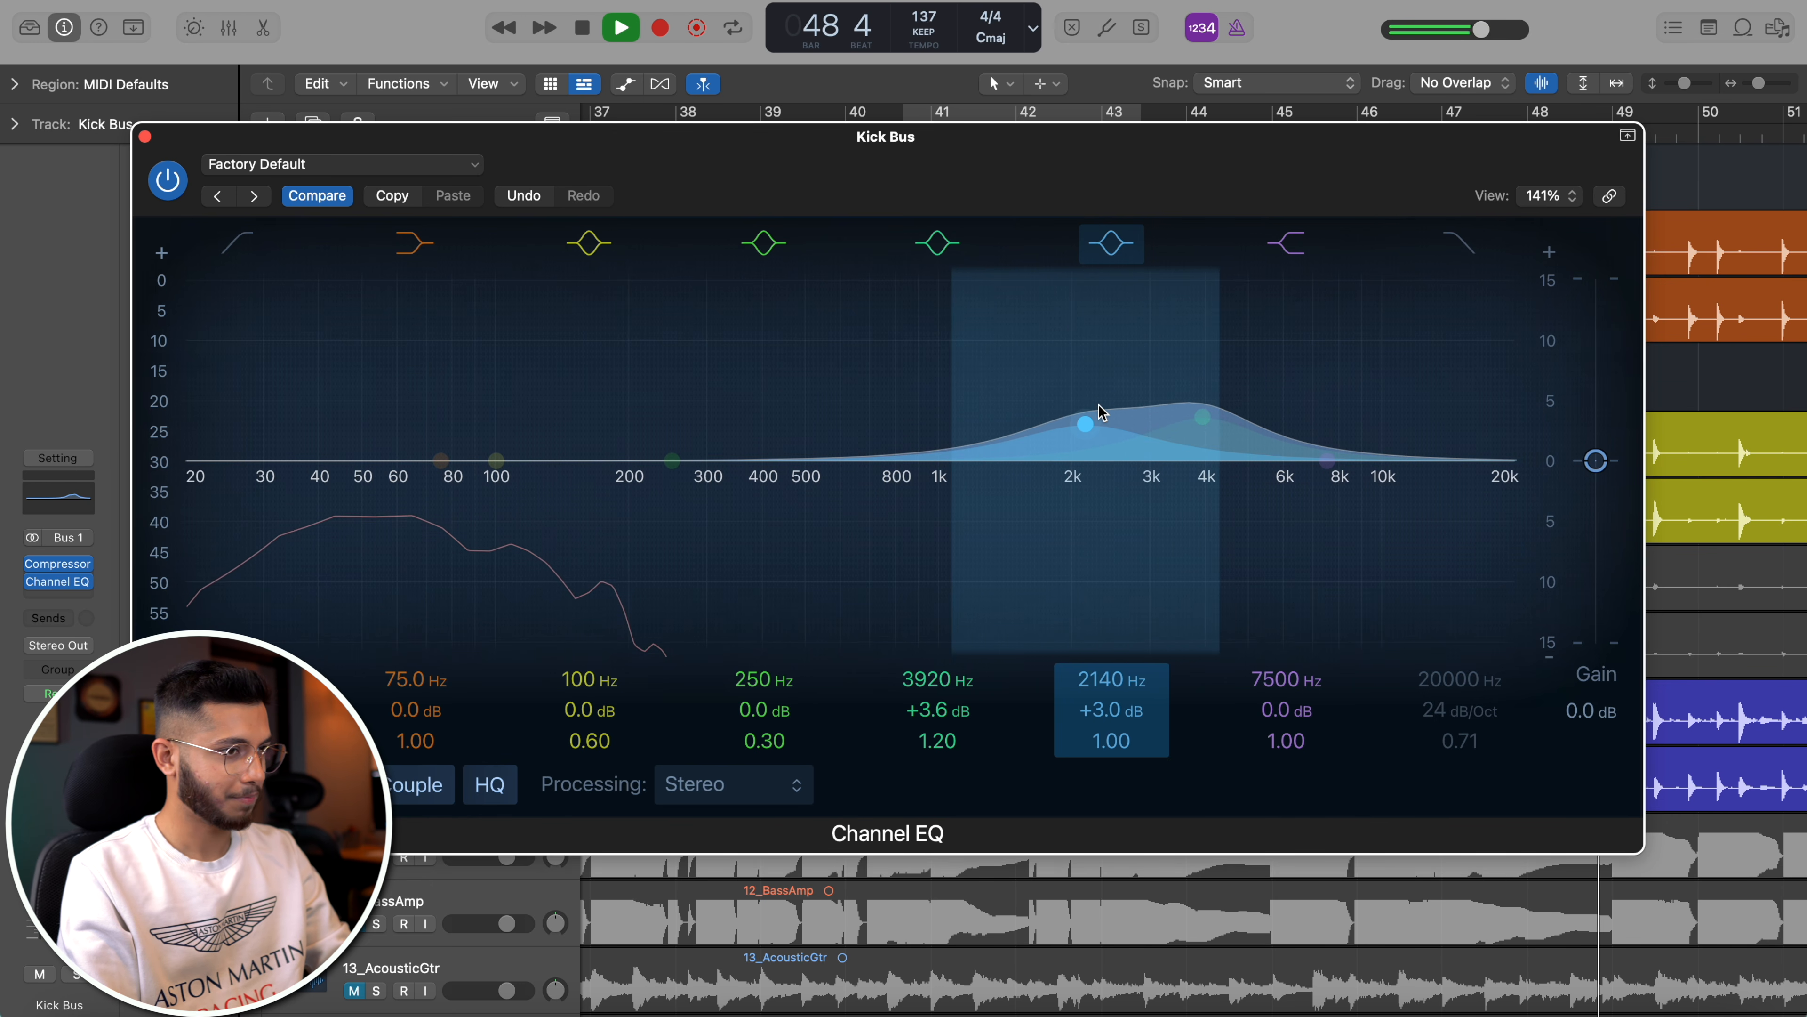
pyautogui.click(178, 187)
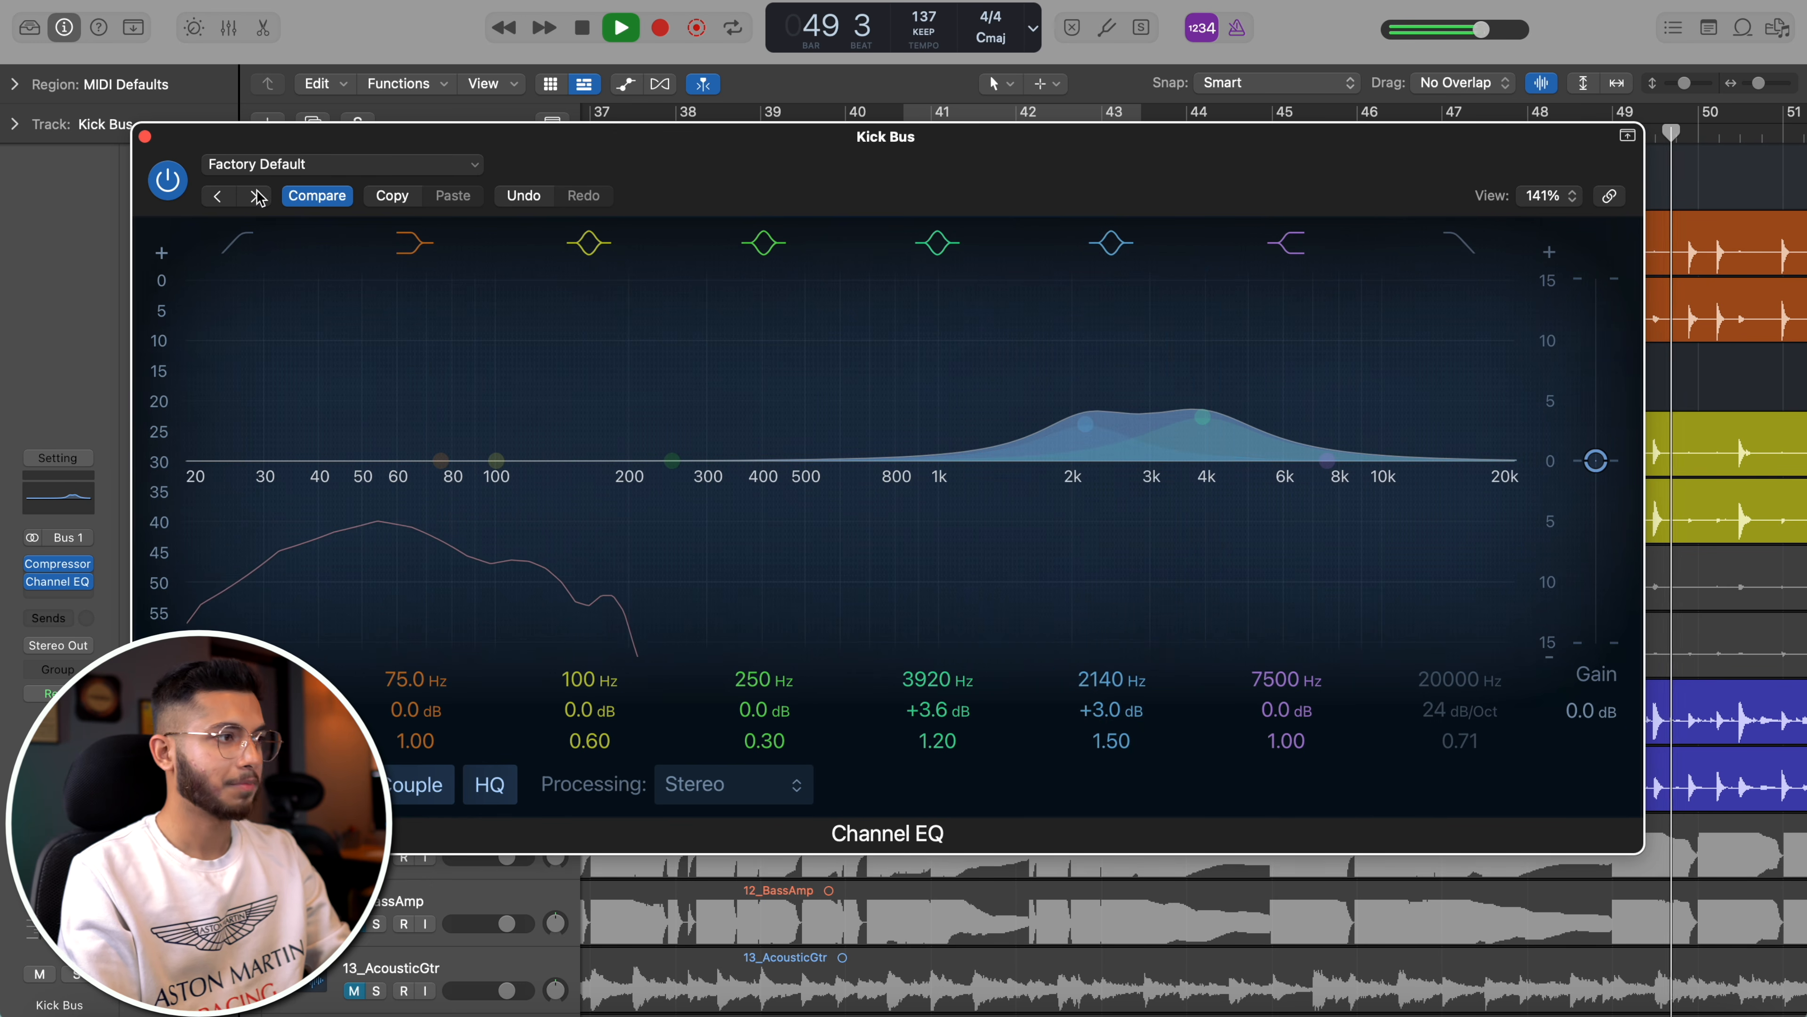
pyautogui.click(168, 181)
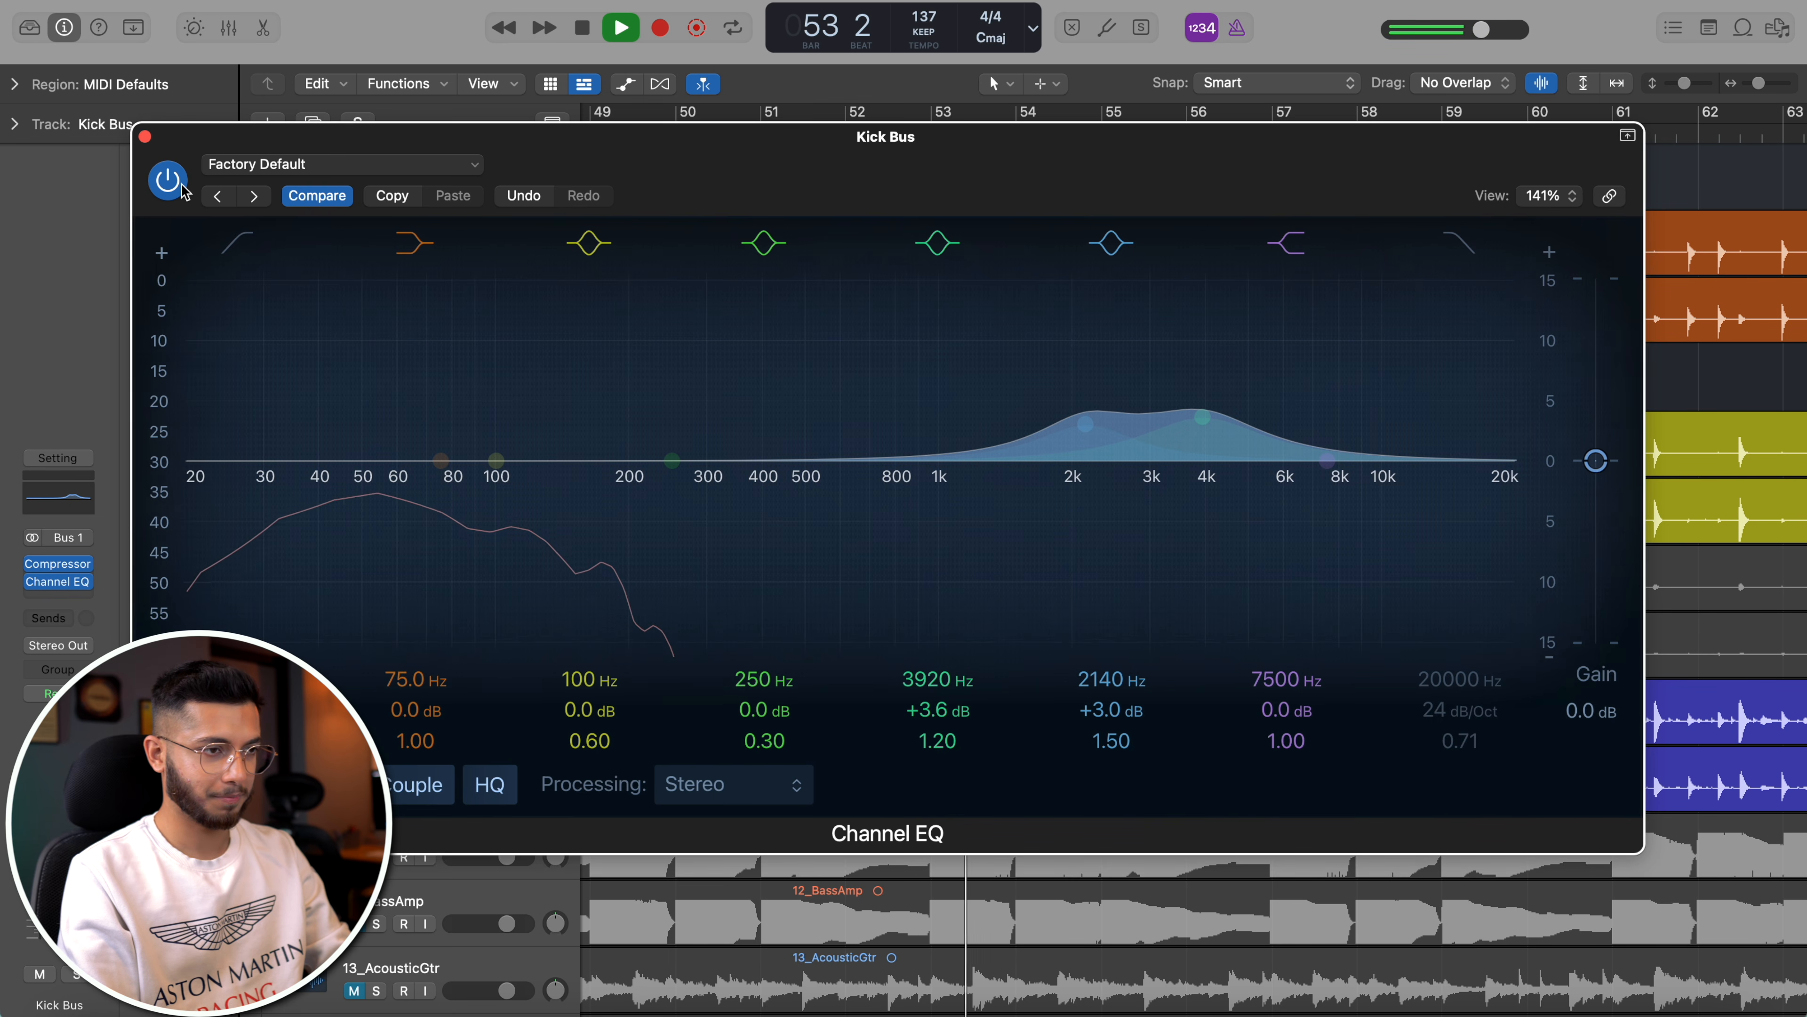
# - Reduce the Kick Bus boosts to +3.1 dB (Q 1.40) at 3920 Hz and +2.5 dB at 2140 Hz, comparing with bypass
pyautogui.moveTo(1229, 435); pyautogui.dragTo(1229, 442)
pyautogui.scroll(2, 1229, 441)
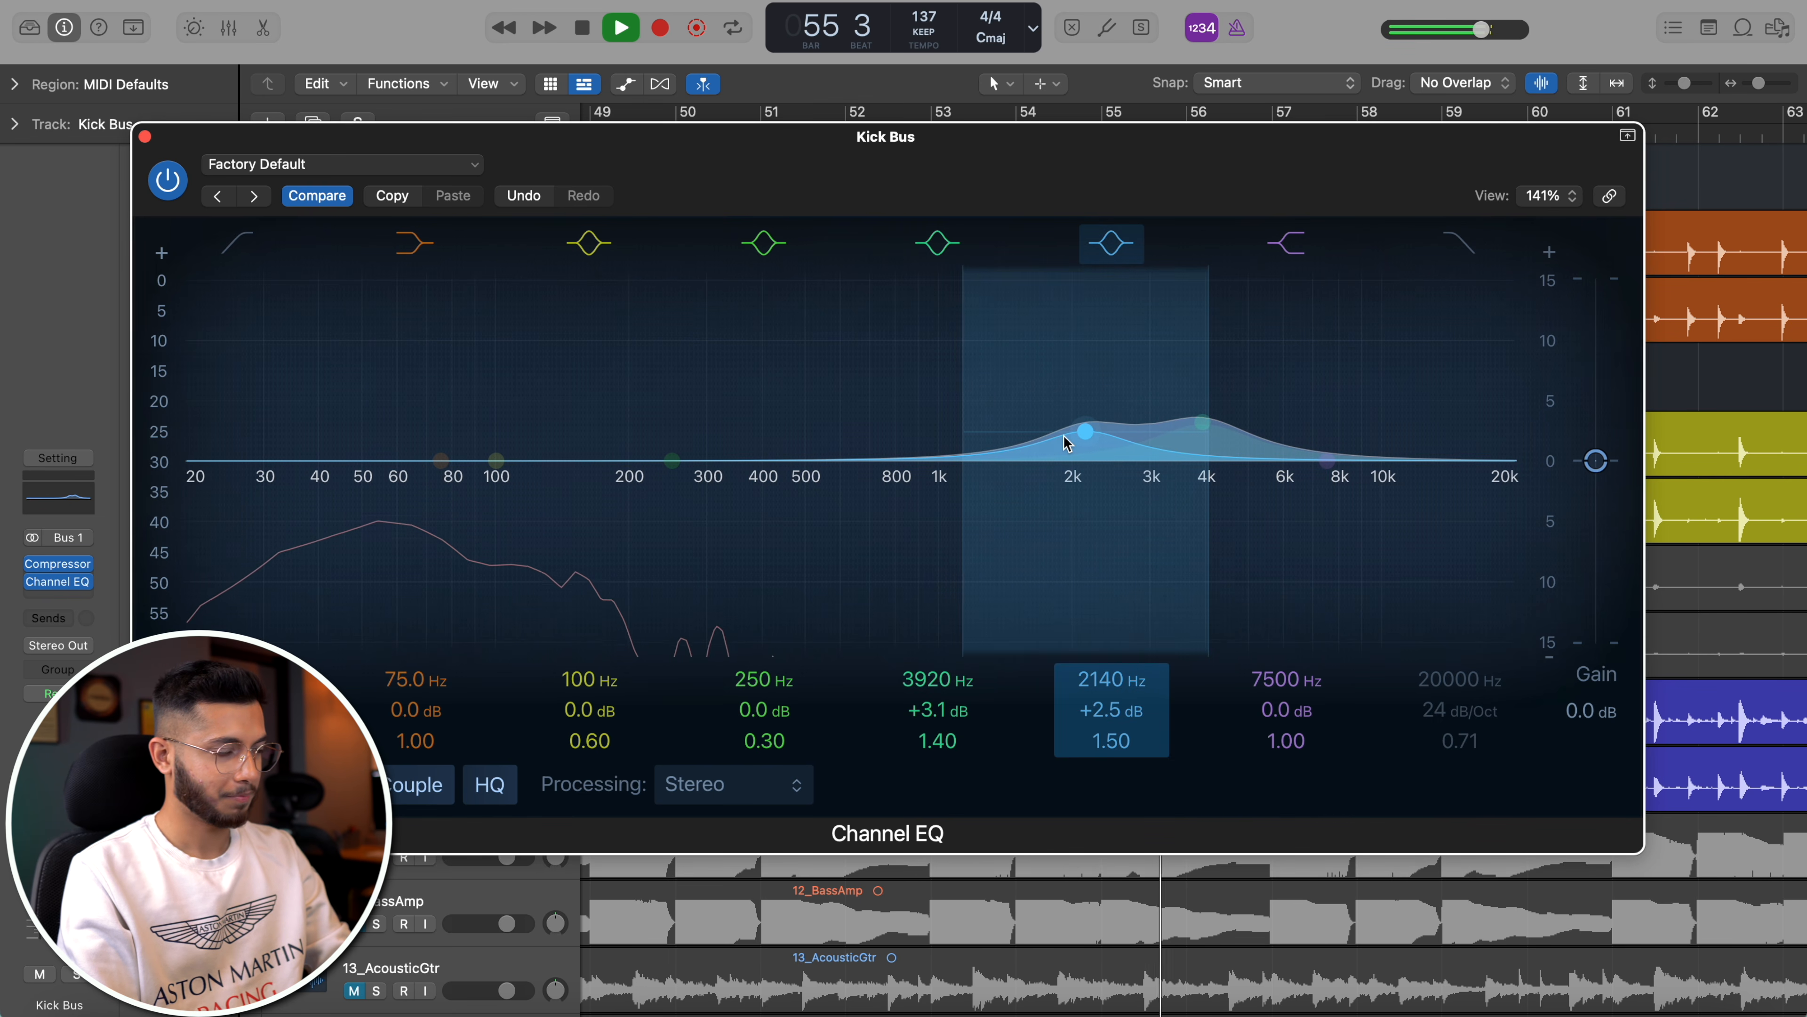
pyautogui.click(168, 180)
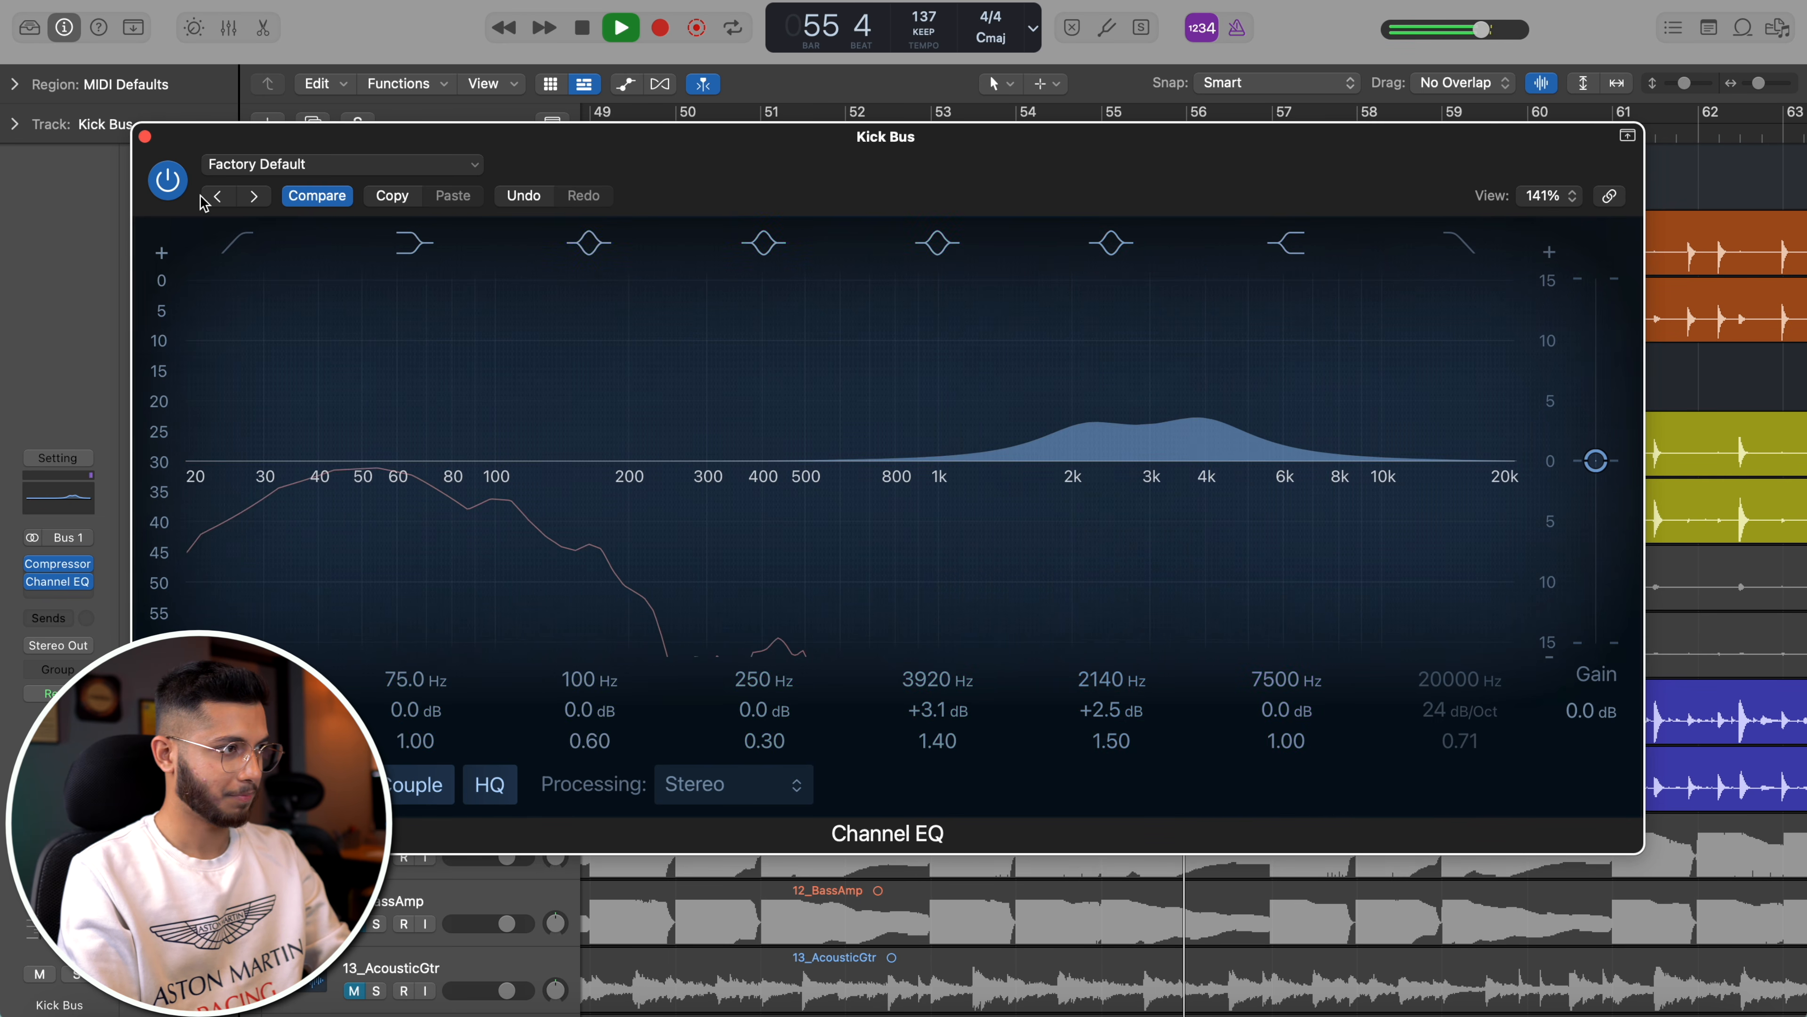
pyautogui.click(168, 181)
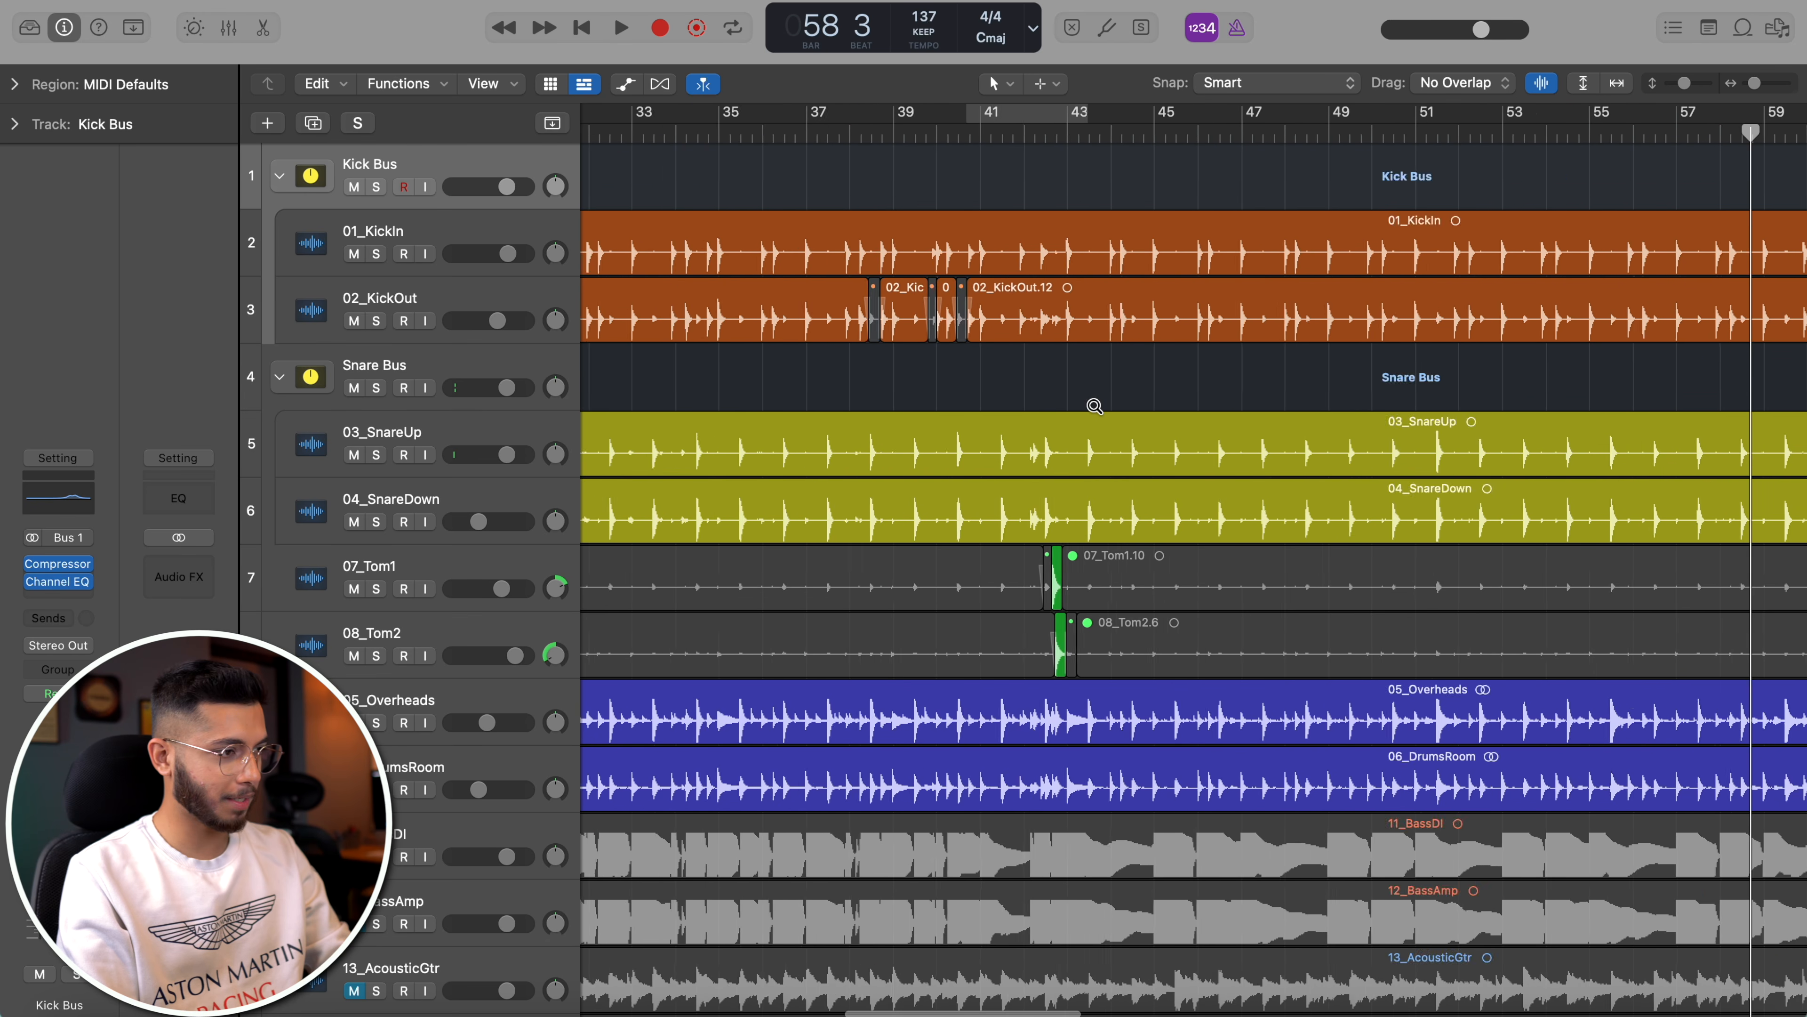
# - Insert a stereo Compressor after the Channel EQ on the soloed 06_DrumsRoom track
pyautogui.scroll(-1, 1094, 406)
pyautogui.hscroll(-8, 849, 224)
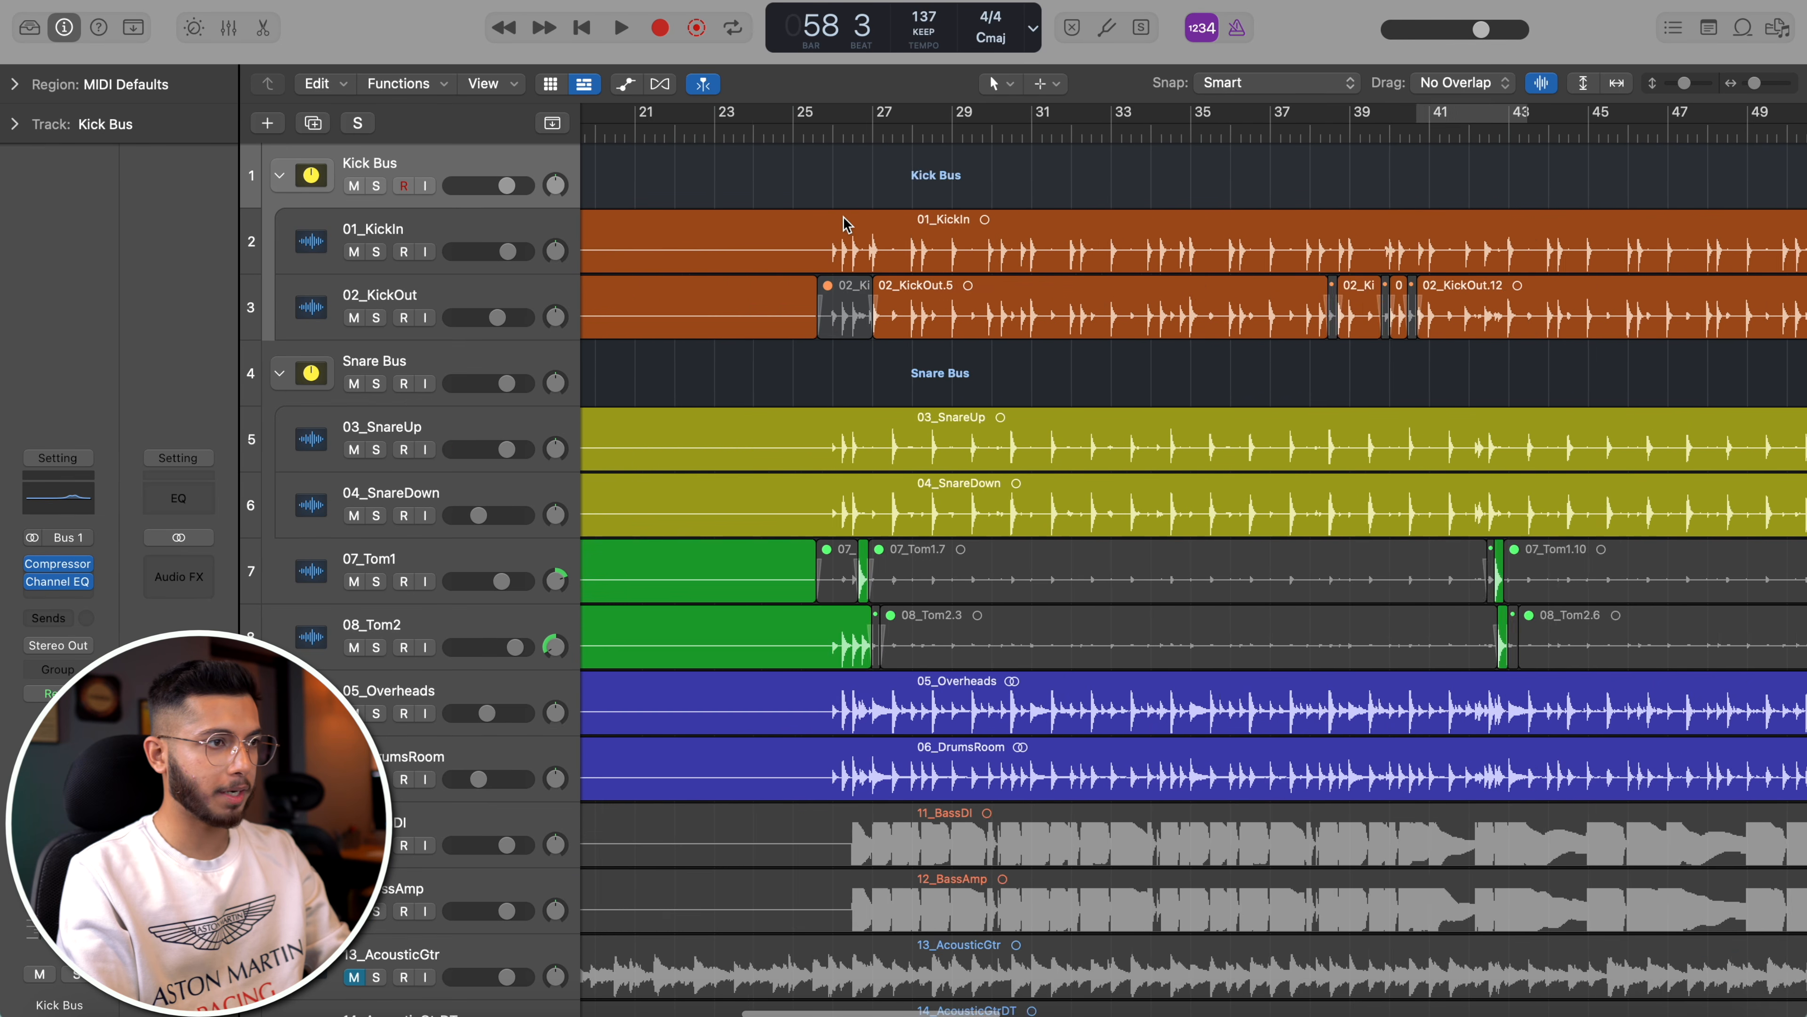
pyautogui.hscroll(3, 996, 137)
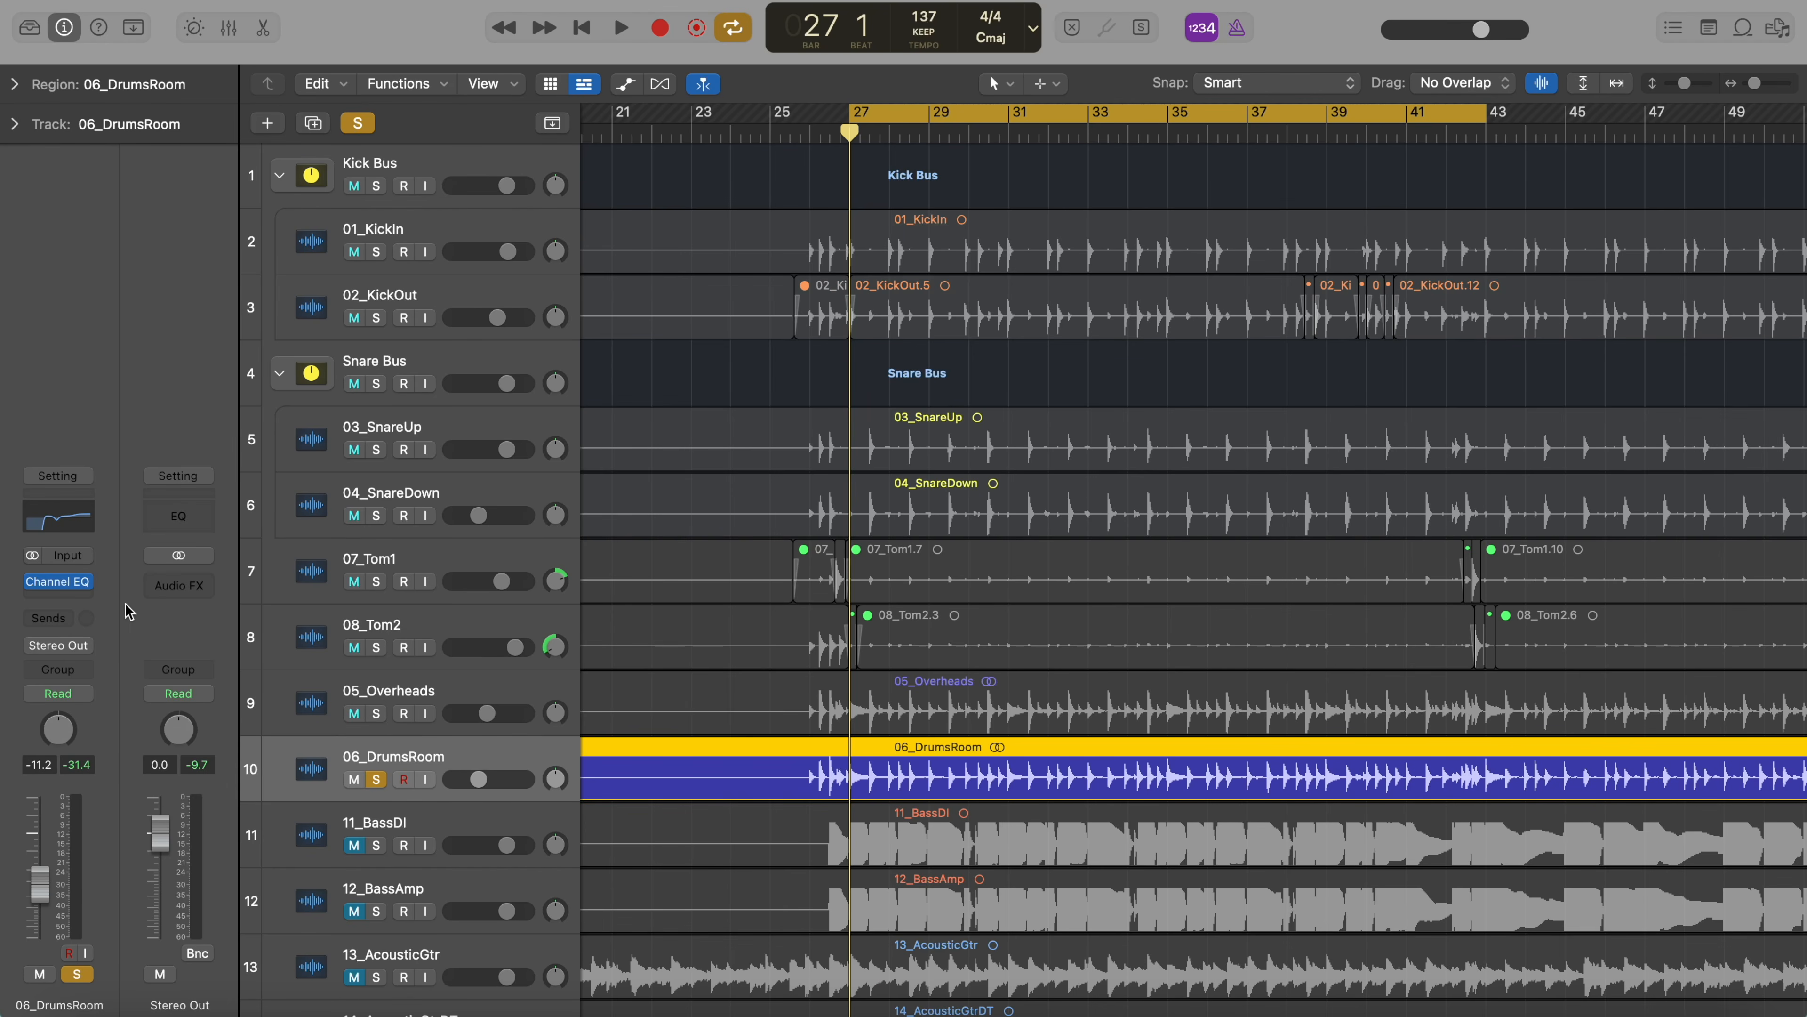
pyautogui.click(78, 598)
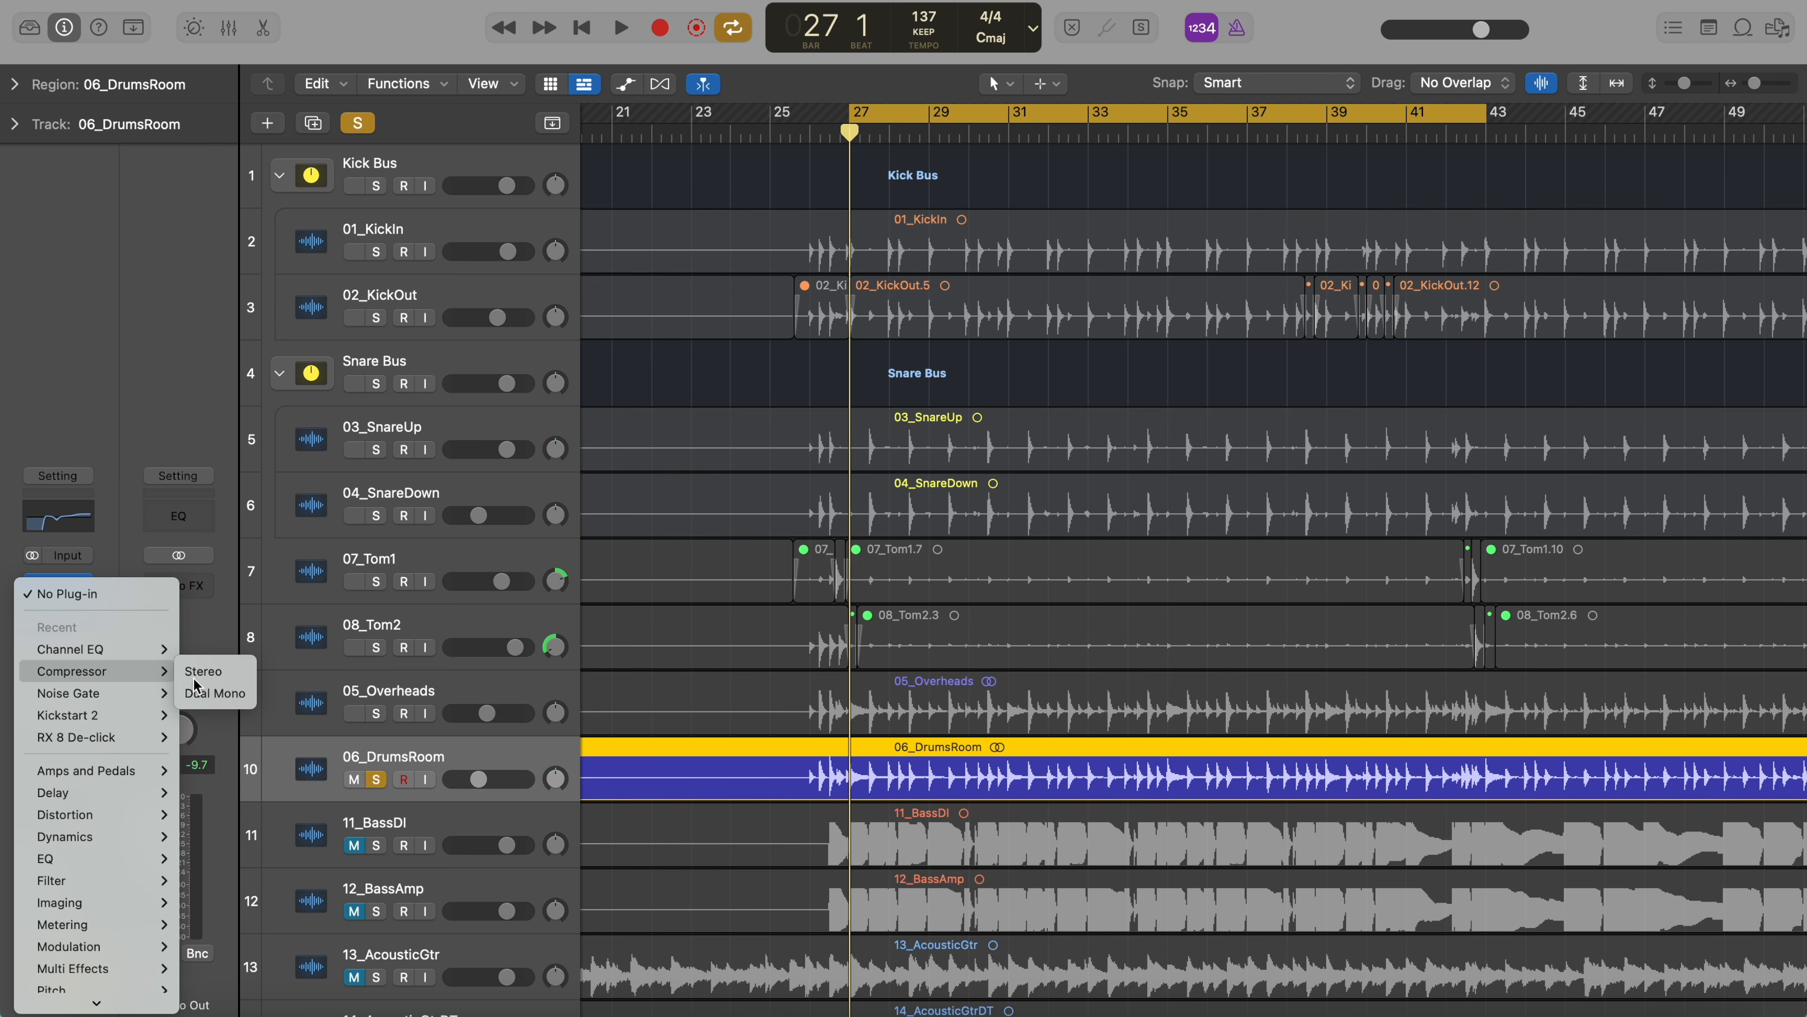
pyautogui.click(202, 674)
pyautogui.moveTo(923, 56); pyautogui.dragTo(873, 93)
# - Turn off the room compressor's auto gain, try the Vintage Opto and Vintage FET models, and choose Vintage VCA
pyautogui.click(1174, 611)
pyautogui.click(1153, 183)
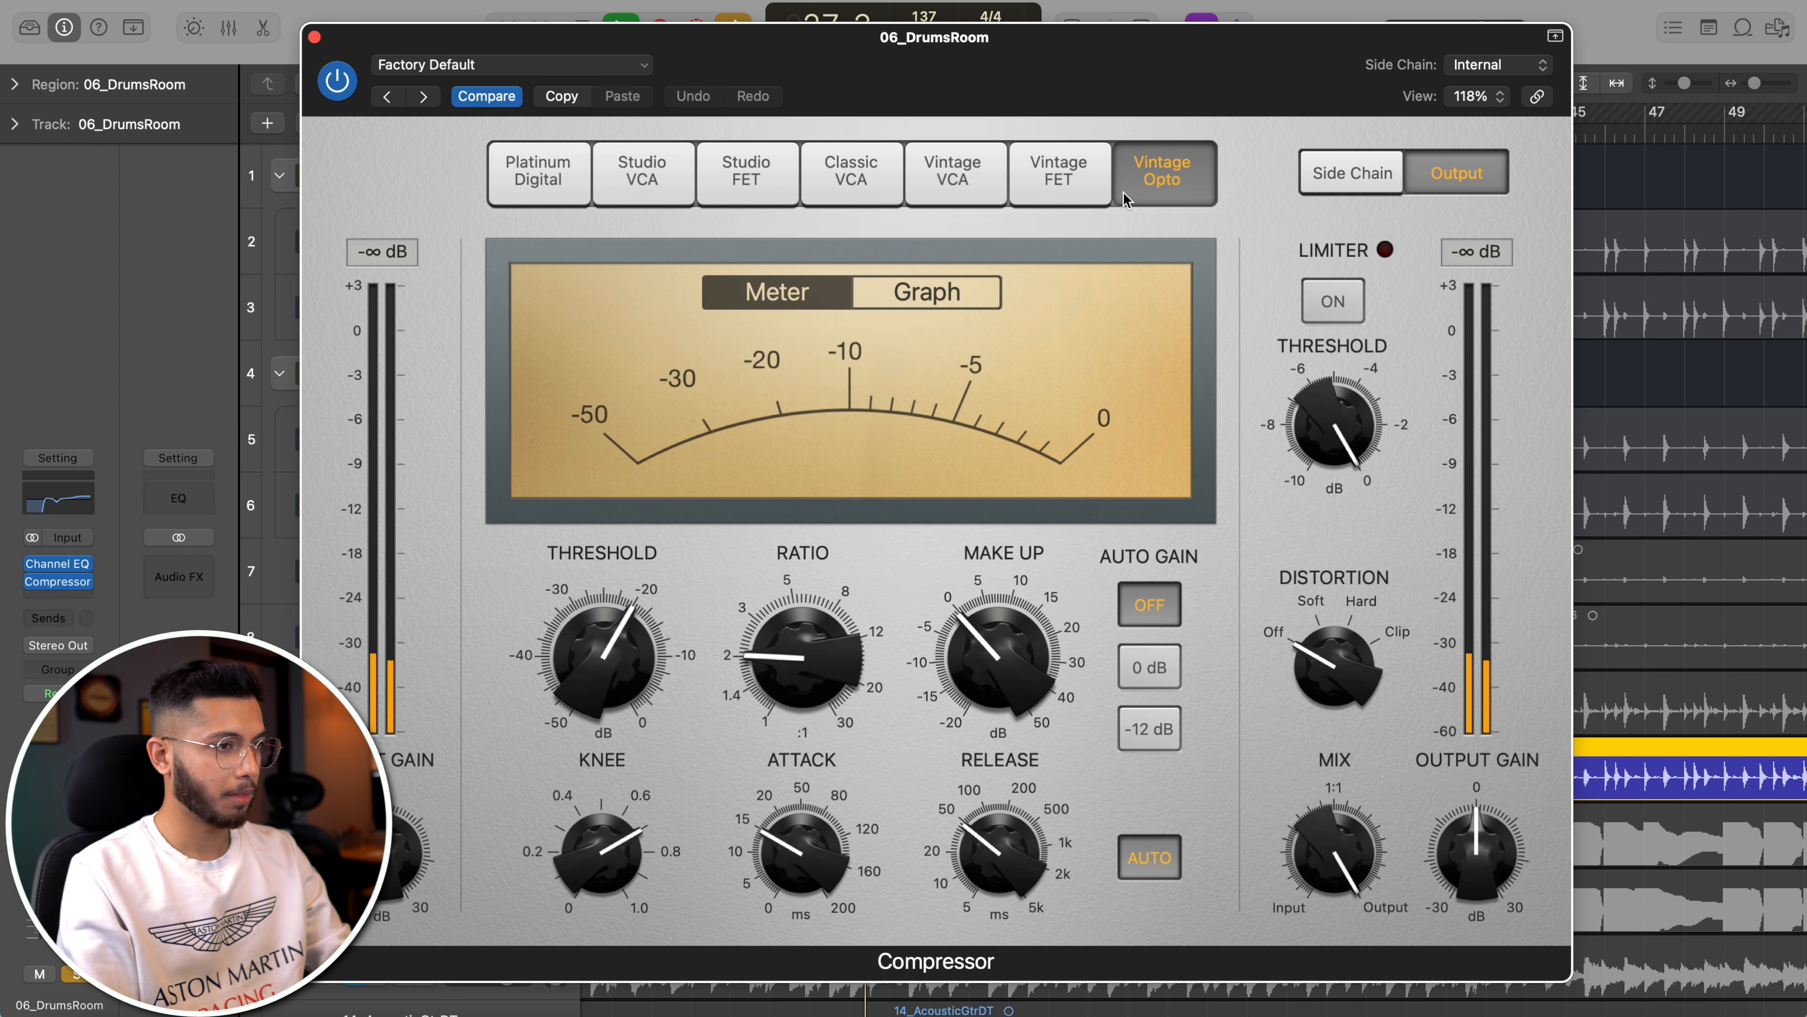
pyautogui.click(1058, 172)
pyautogui.click(955, 175)
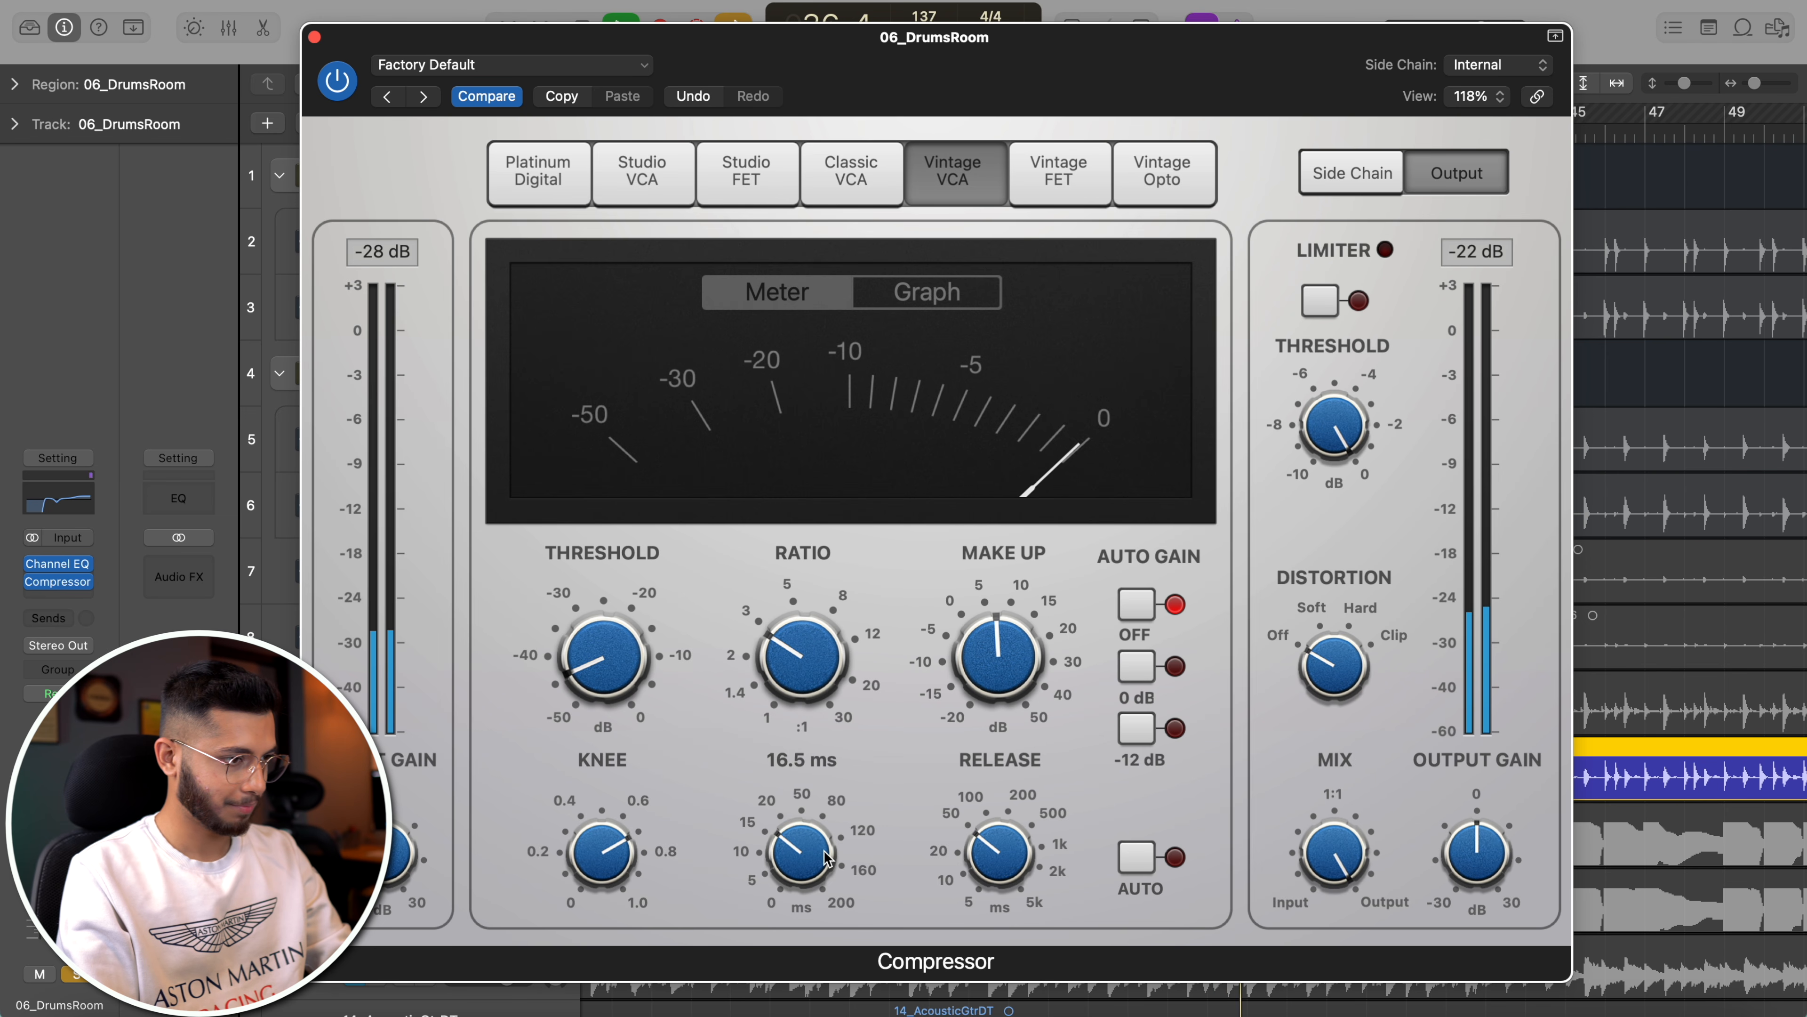
# - Set the room compressor's attack to 12.5 ms and its release to about 190 ms during playback
pyautogui.scroll(-3, 825, 857)
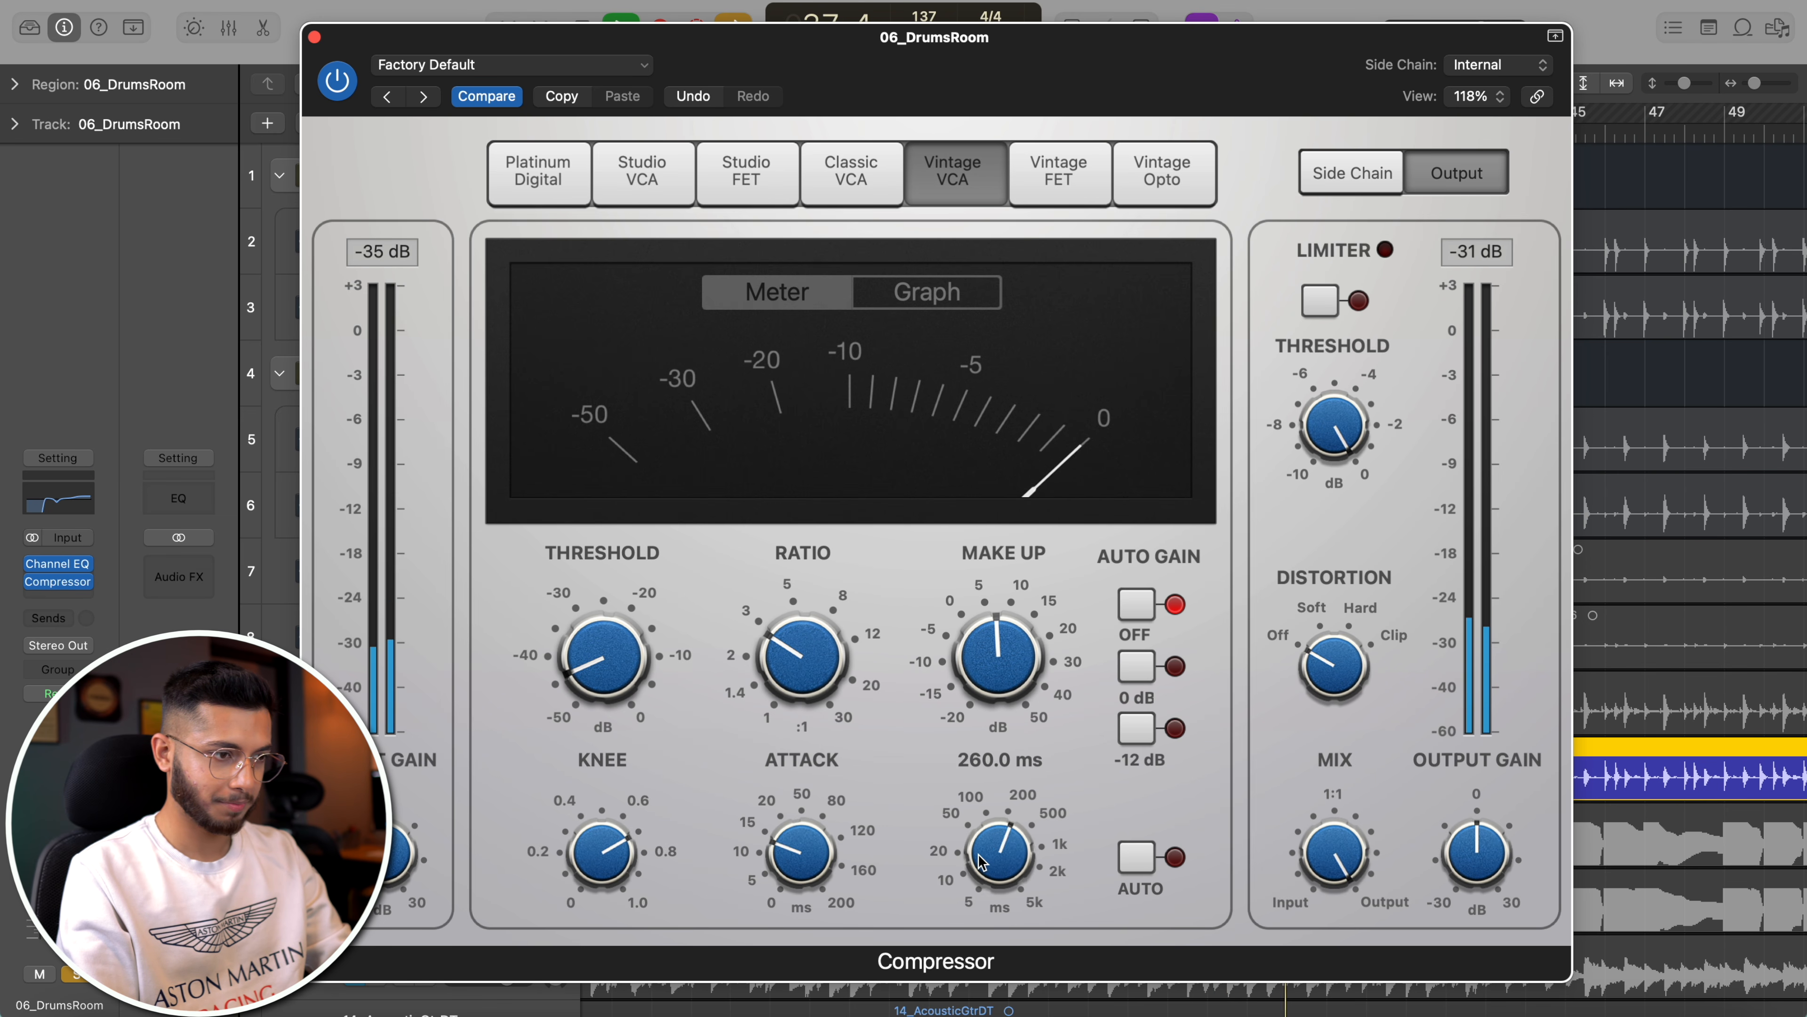
pyautogui.scroll(4, 979, 860)
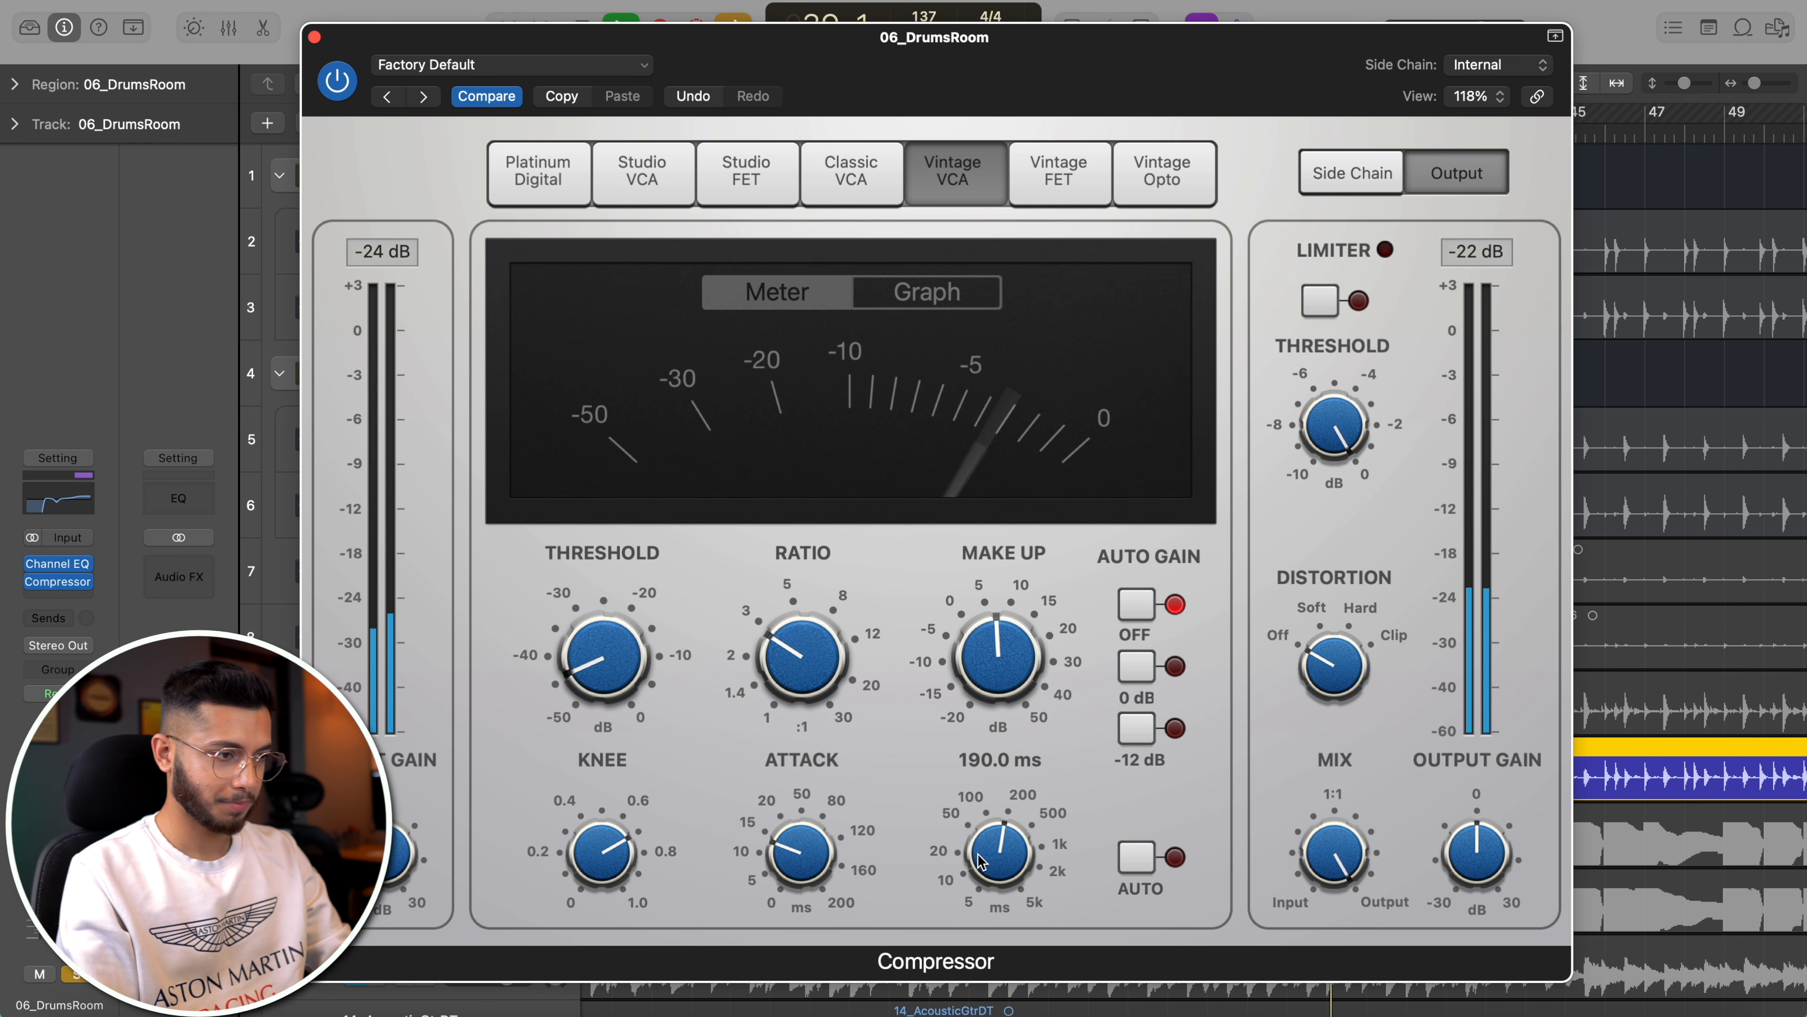
pyautogui.scroll(1, 772, 862)
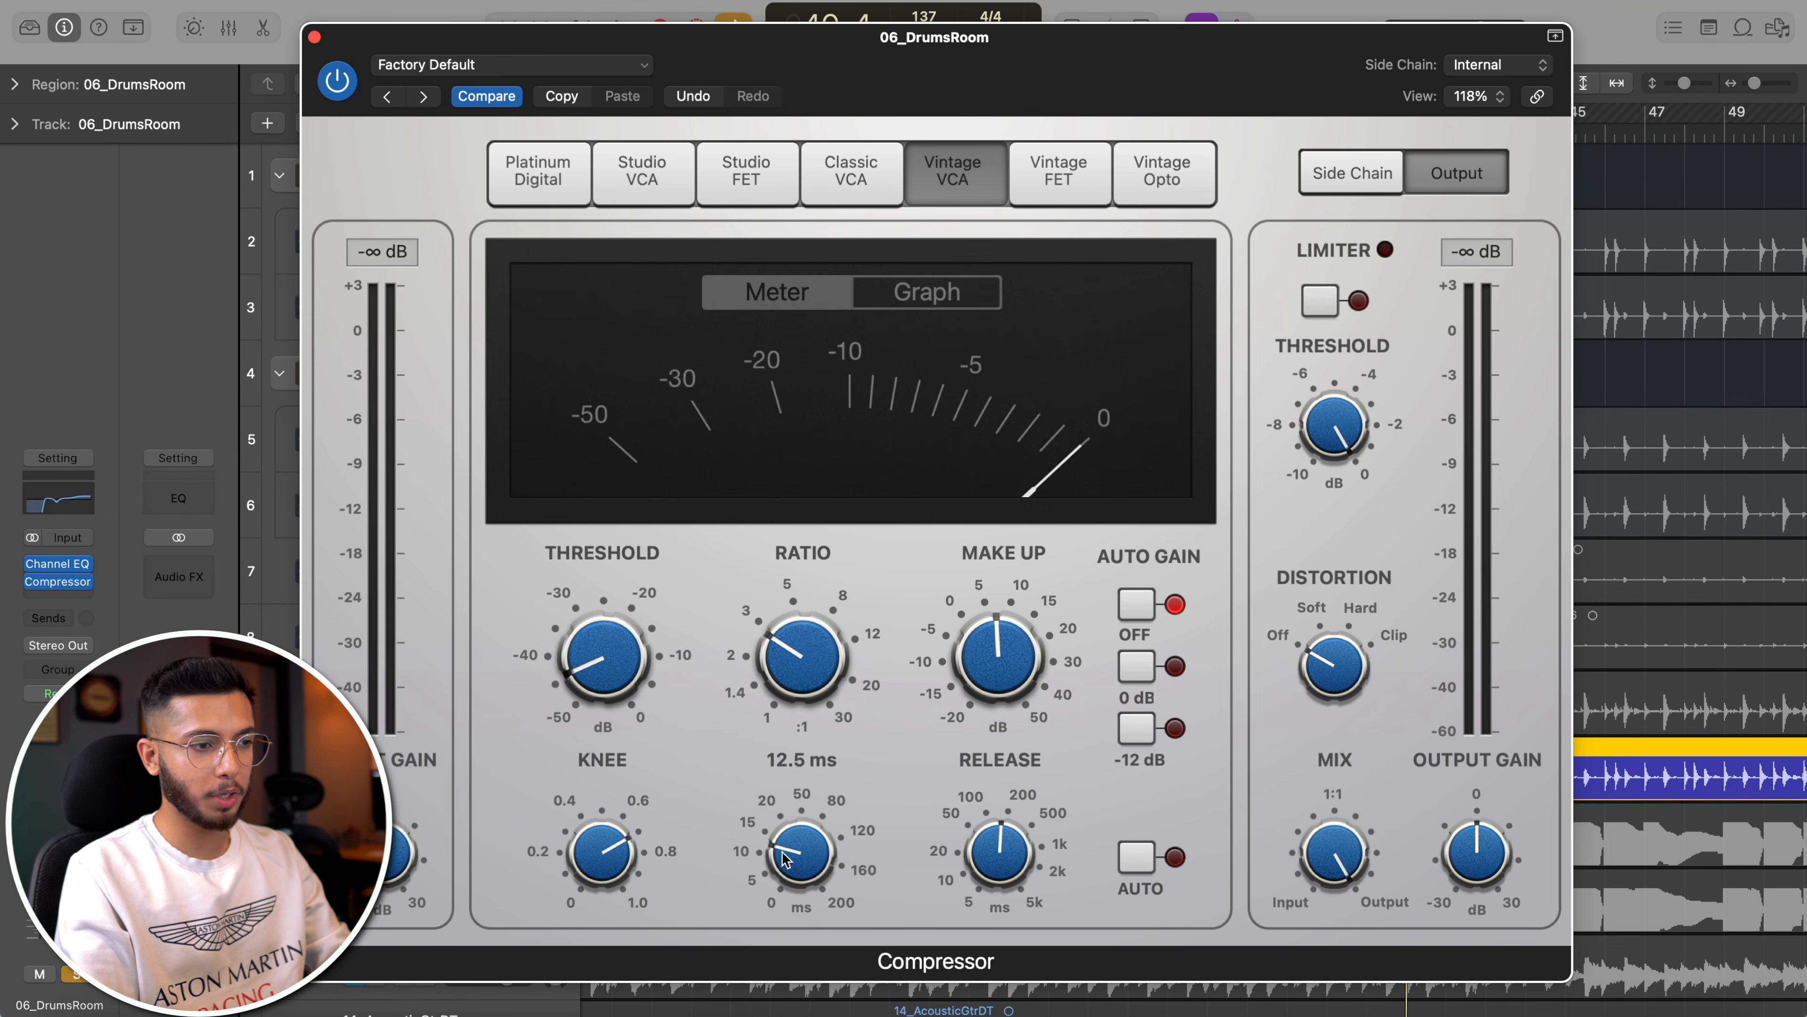
# - Lower the room compressor's knee to about 0.4 and its make-up gain to 5 dB during playback
pyautogui.moveTo(1025, 822)
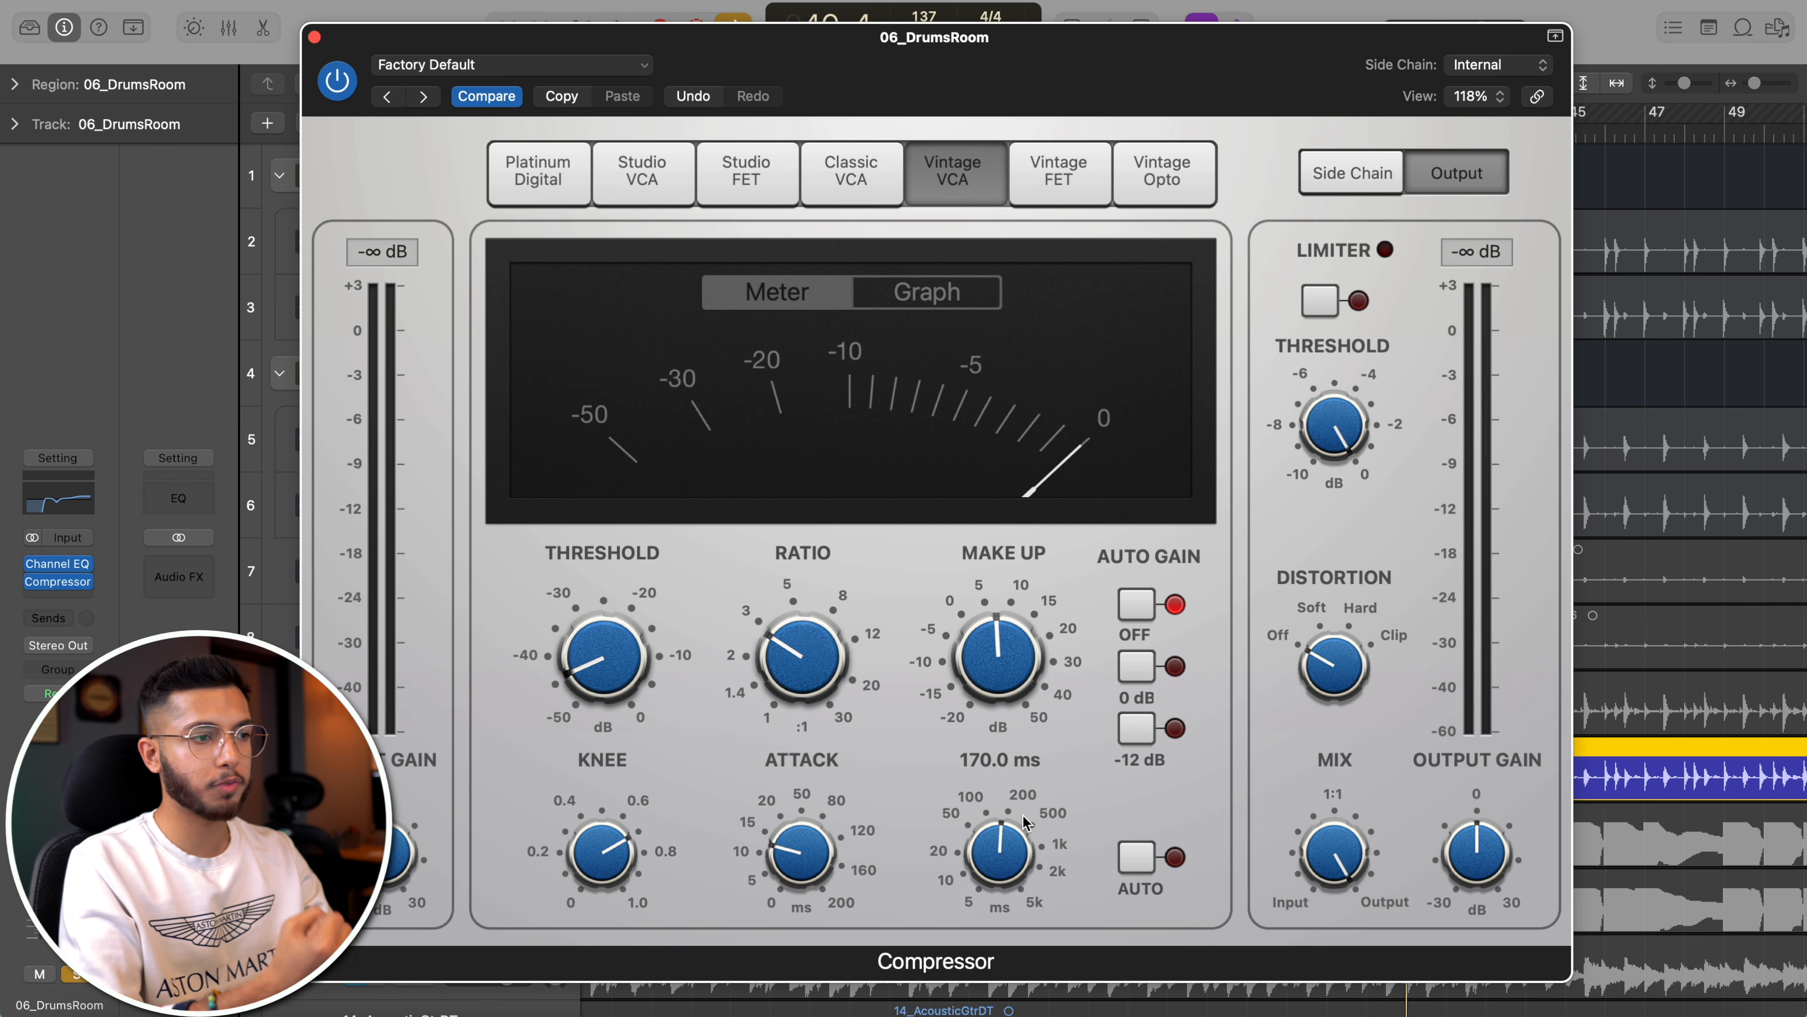
pyautogui.press('space')
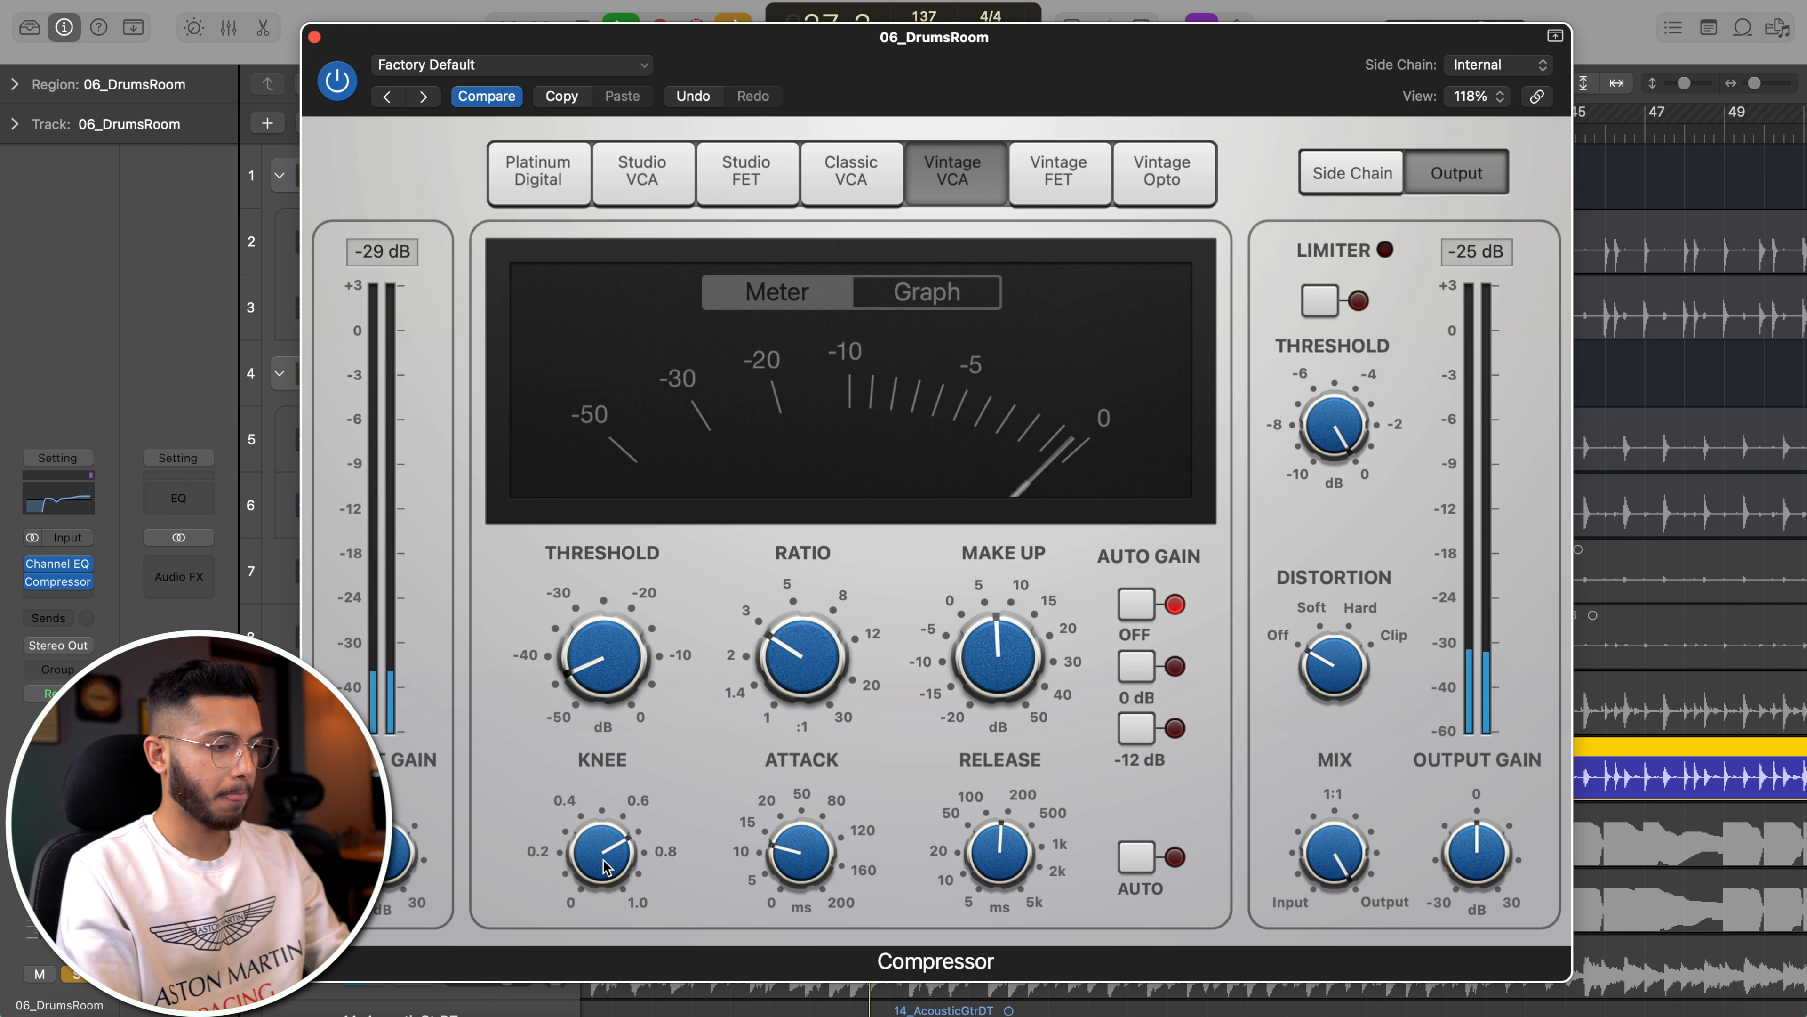
pyautogui.moveTo(603, 865); pyautogui.dragTo(606, 865)
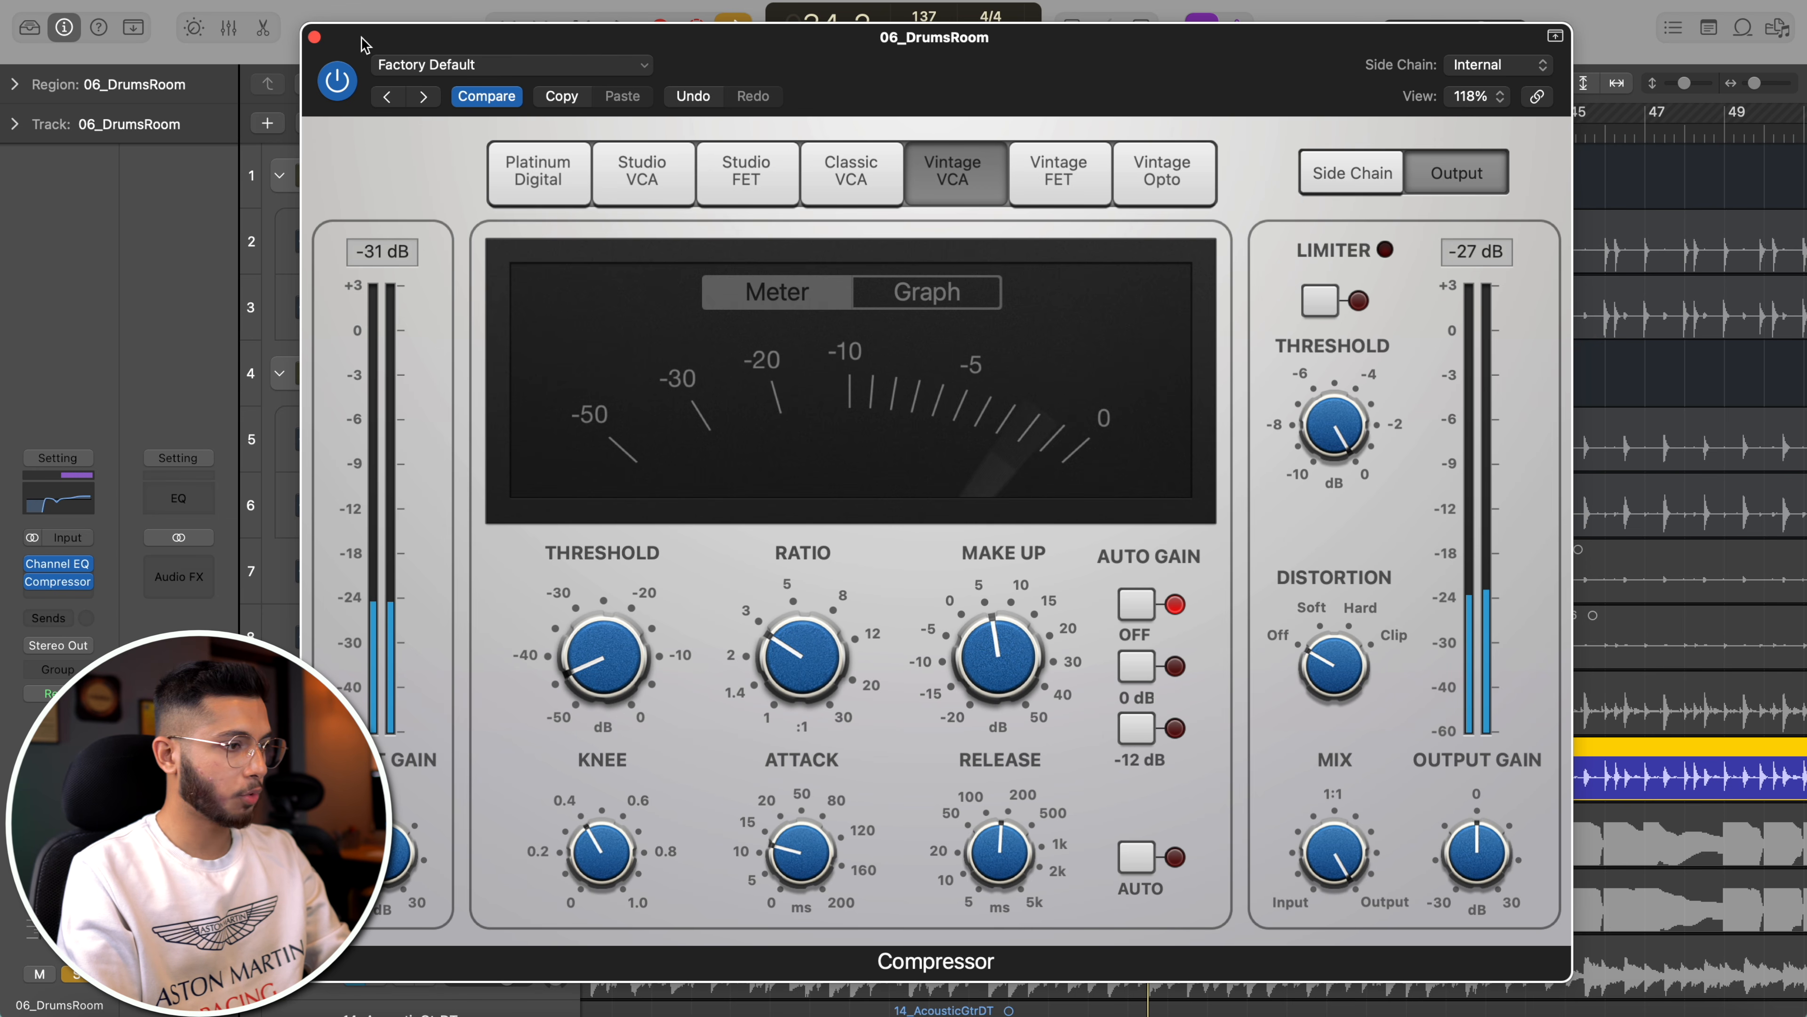
# - Solo the kick, snare and tom tracks alongside the room and compare the room compressor with bypass in context
pyautogui.moveTo(364, 44); pyautogui.dragTo(888, 48)
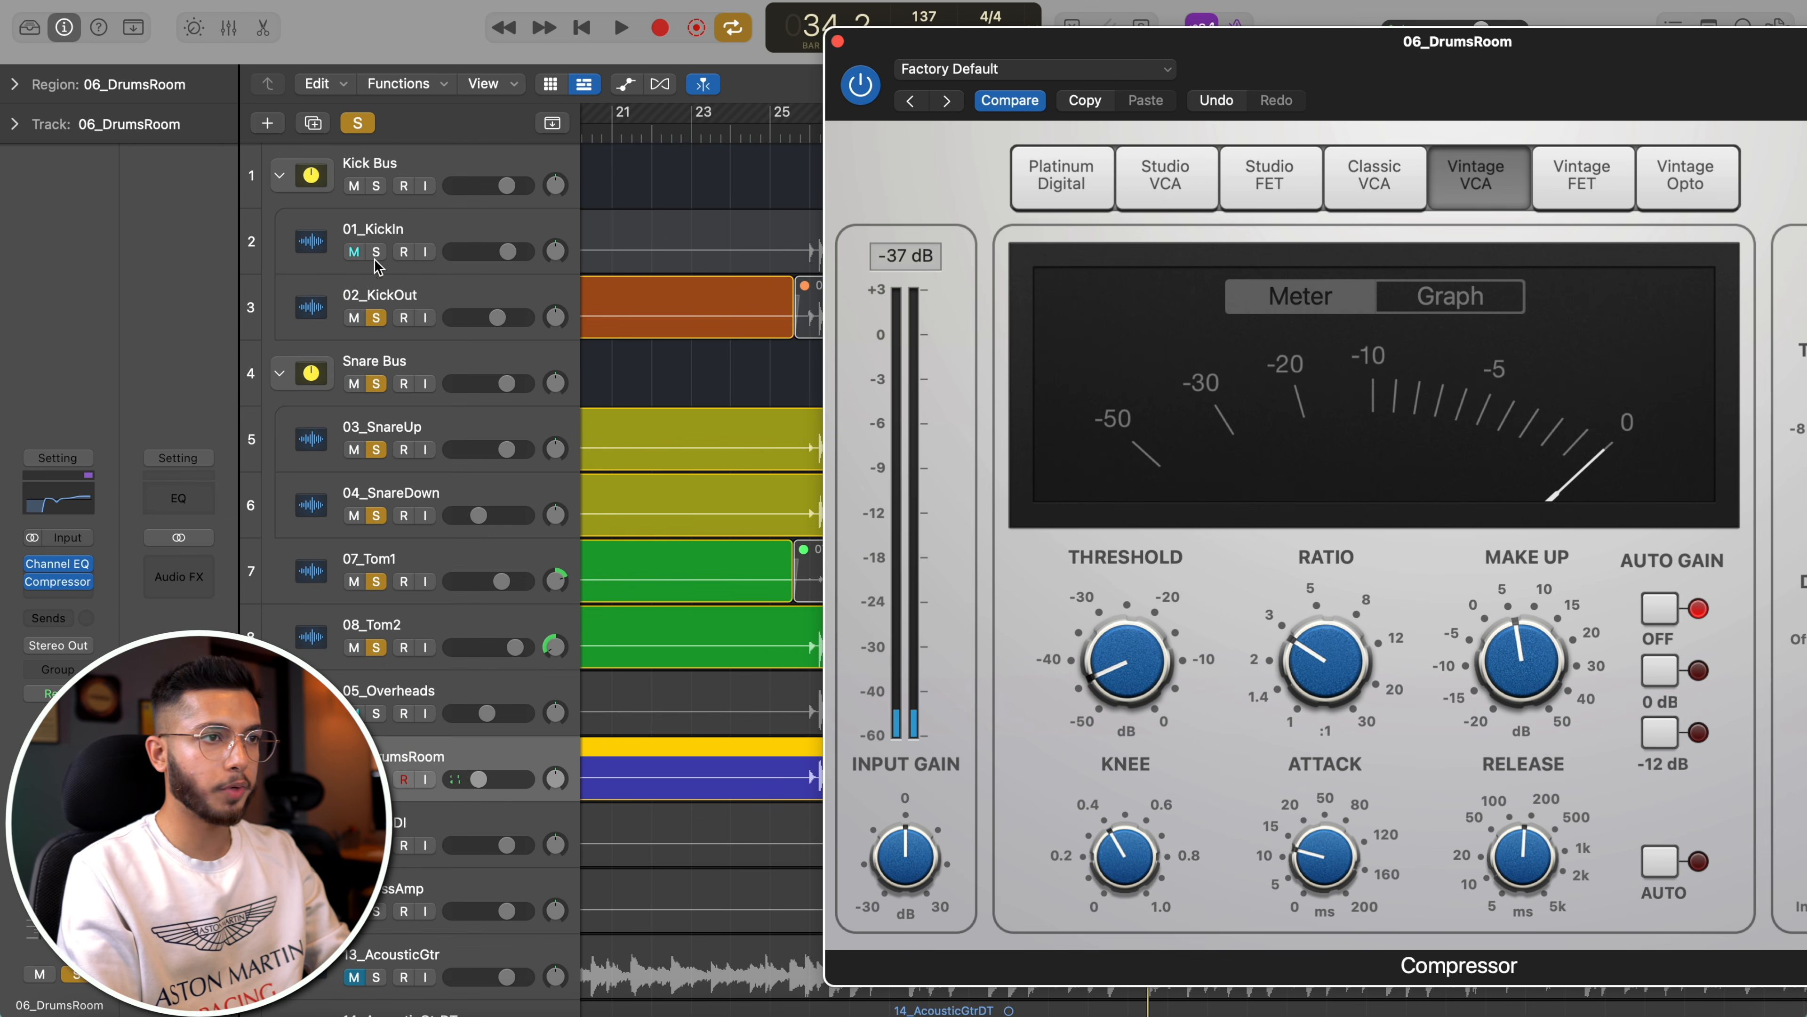
pyautogui.moveTo(1249, 59); pyautogui.dragTo(695, 46)
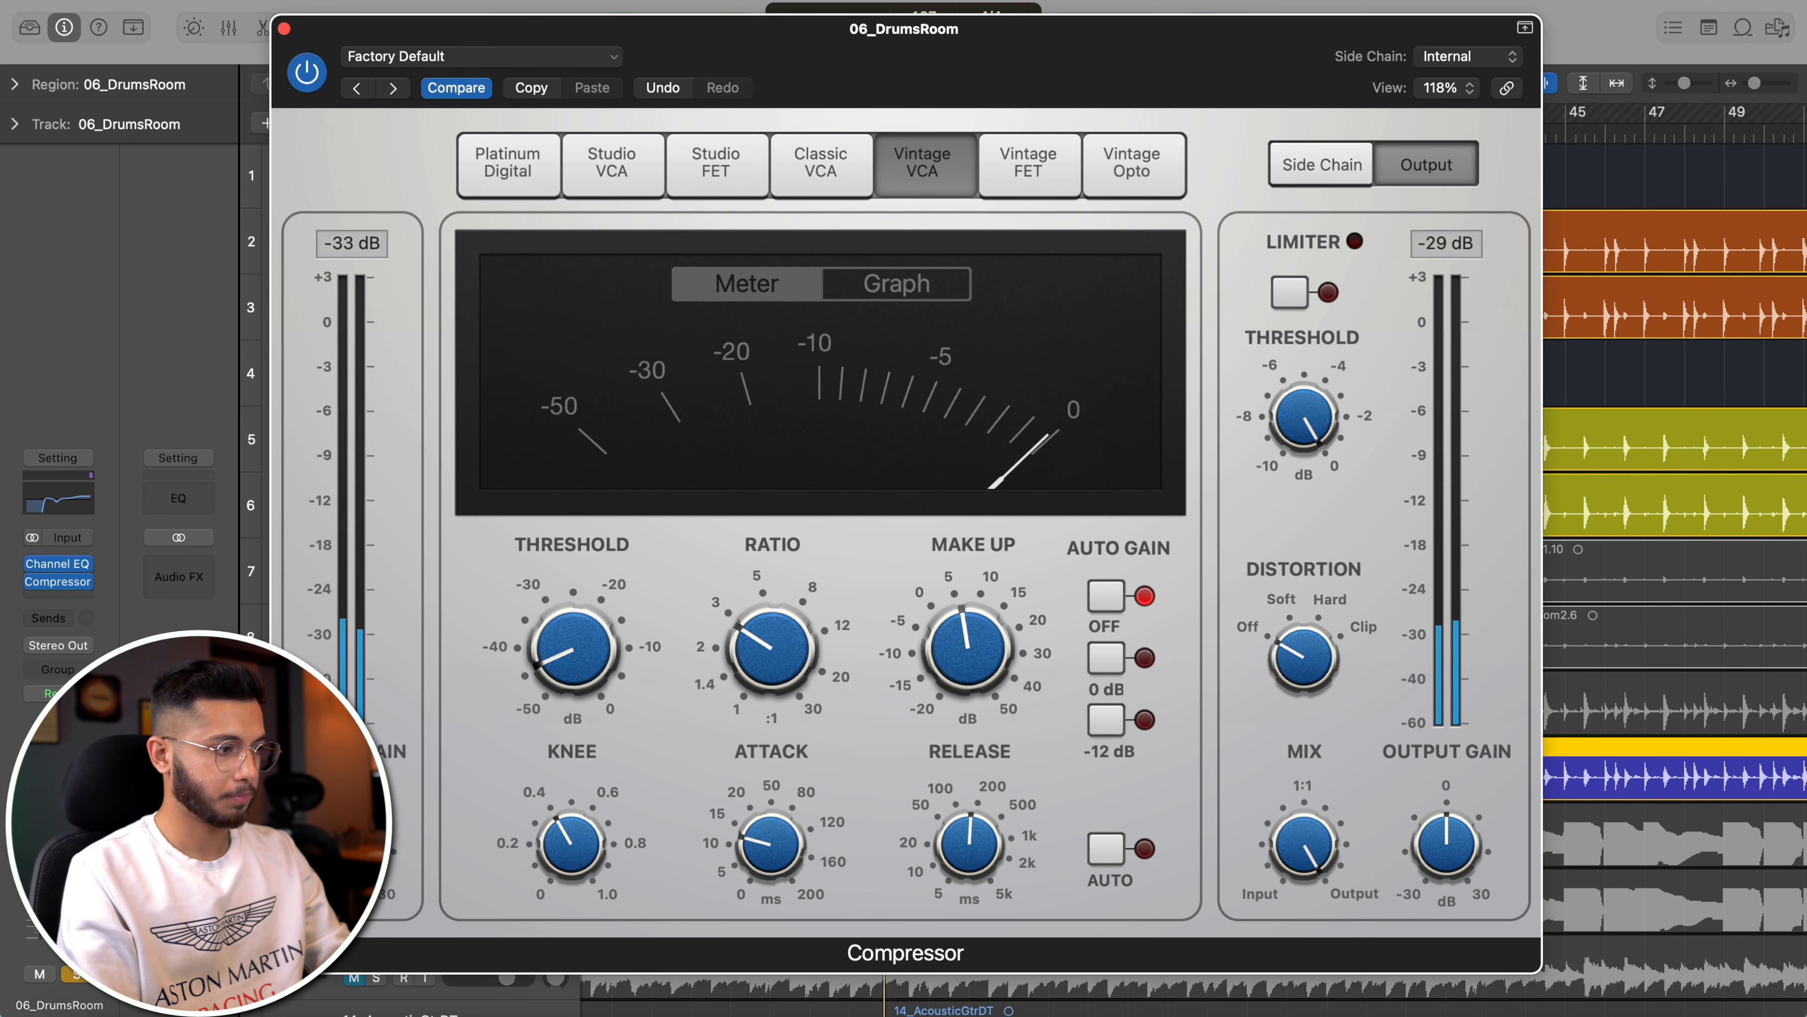
pyautogui.click(80, 978)
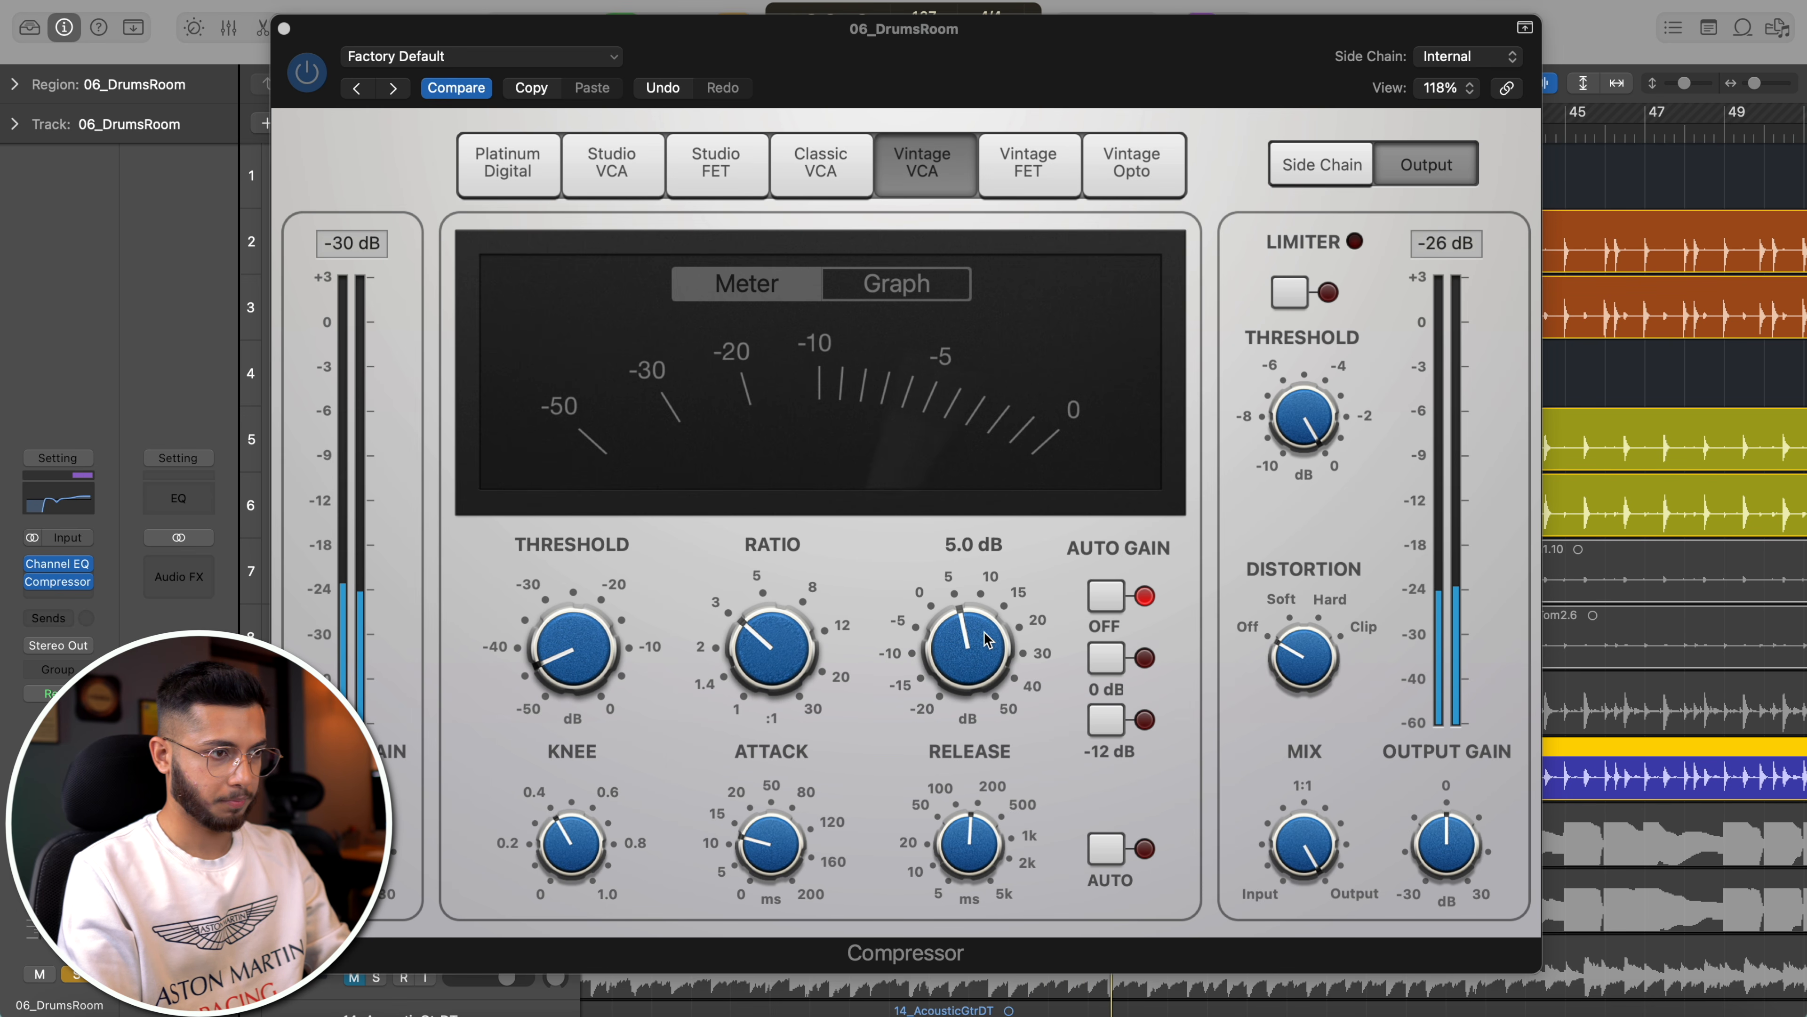
pyautogui.click(311, 75)
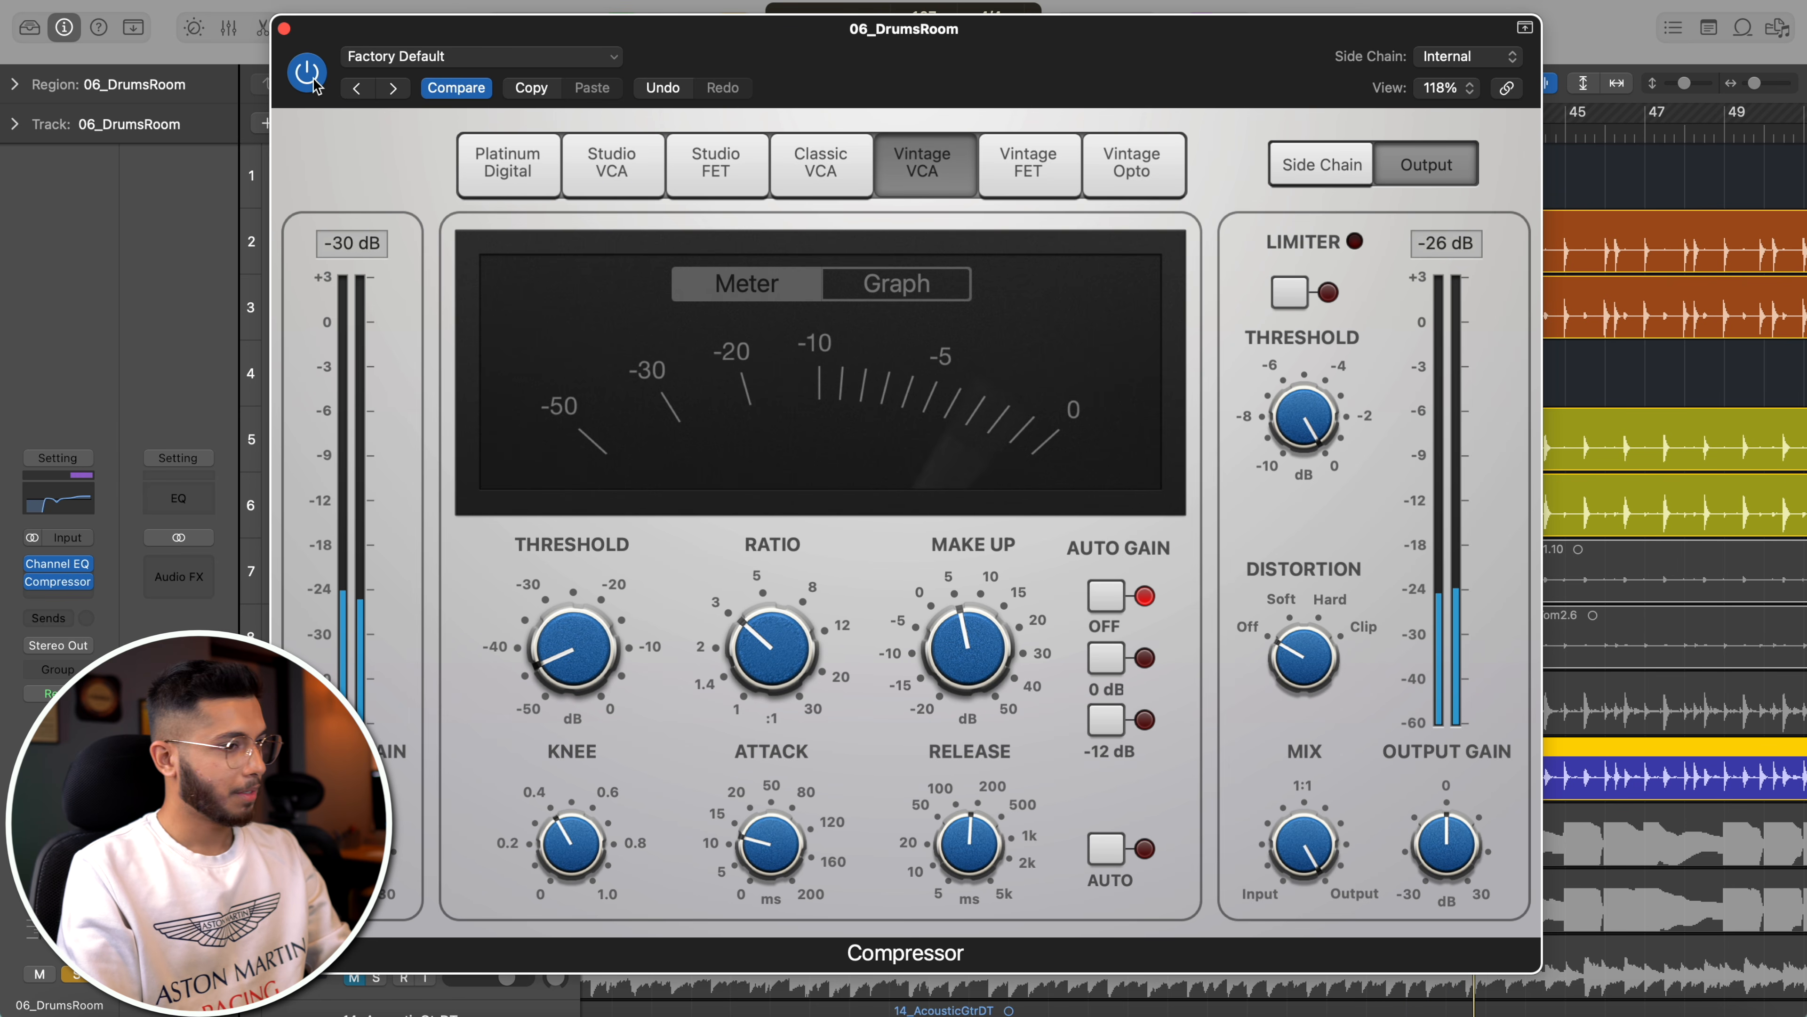
pyautogui.click(284, 29)
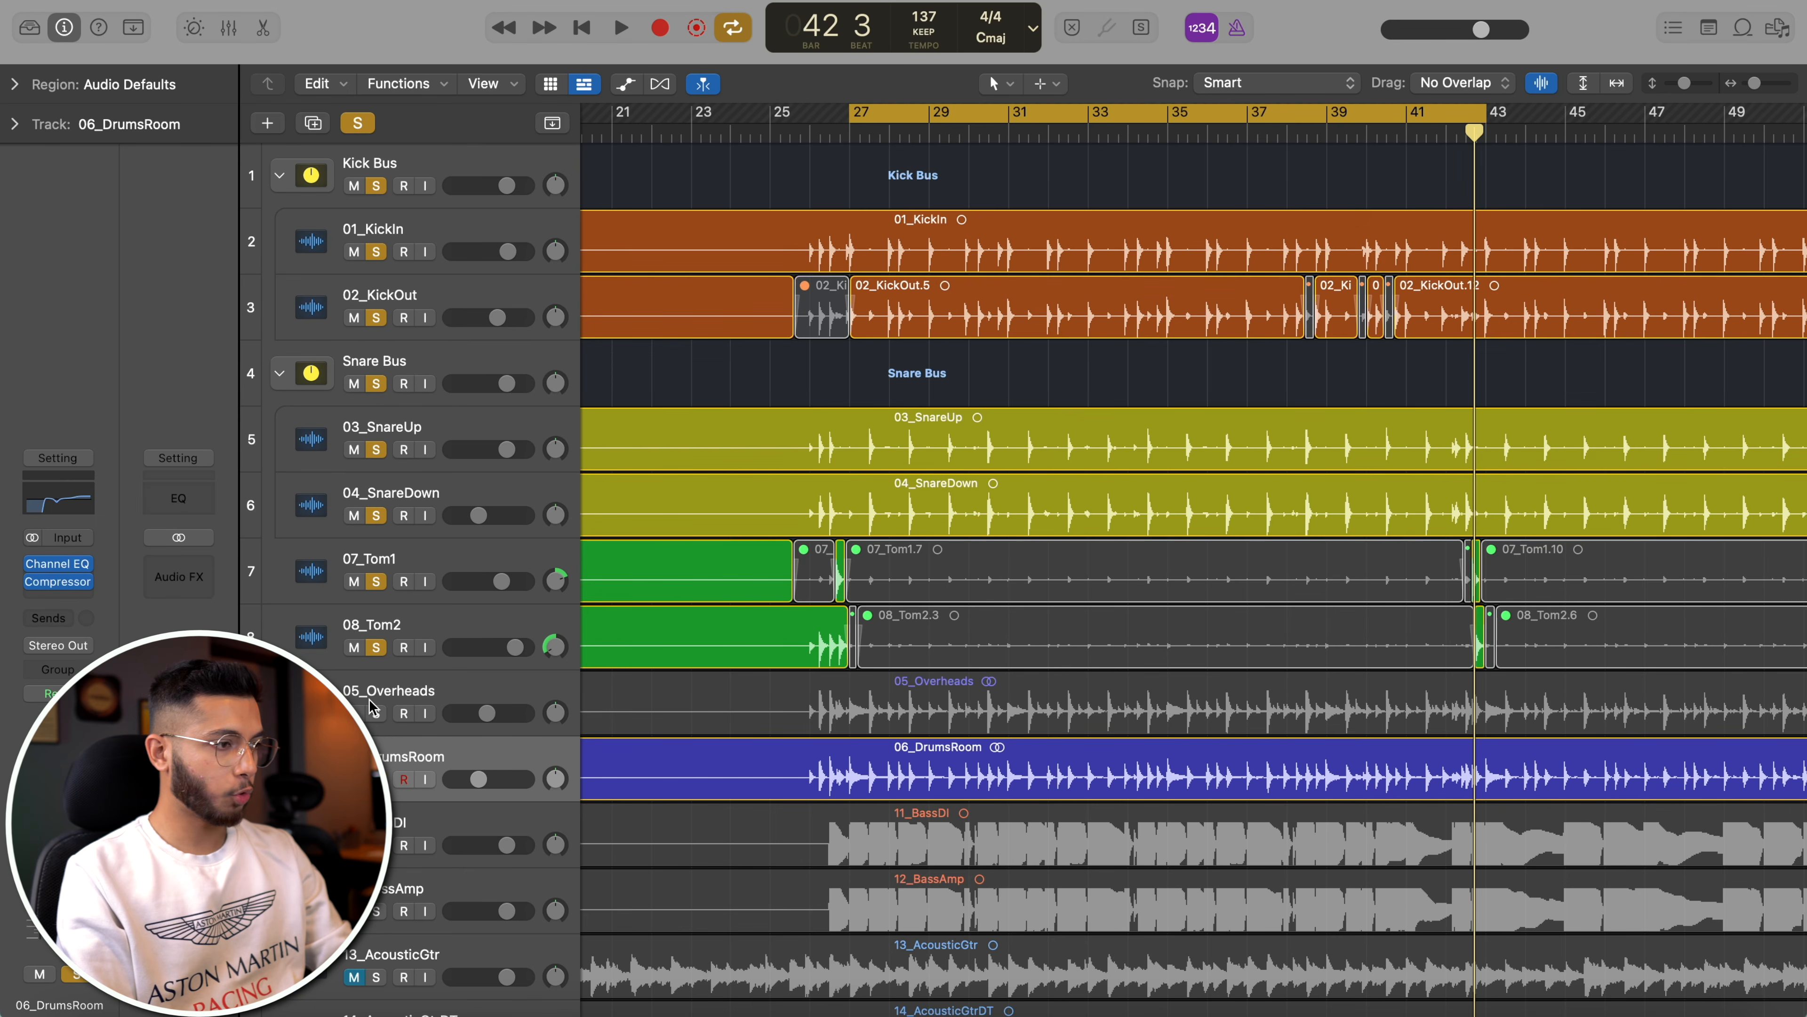
# - Solo 05_Overheads with the other drum tracks and compare the looped mix with and without the overheads
pyautogui.click(371, 708)
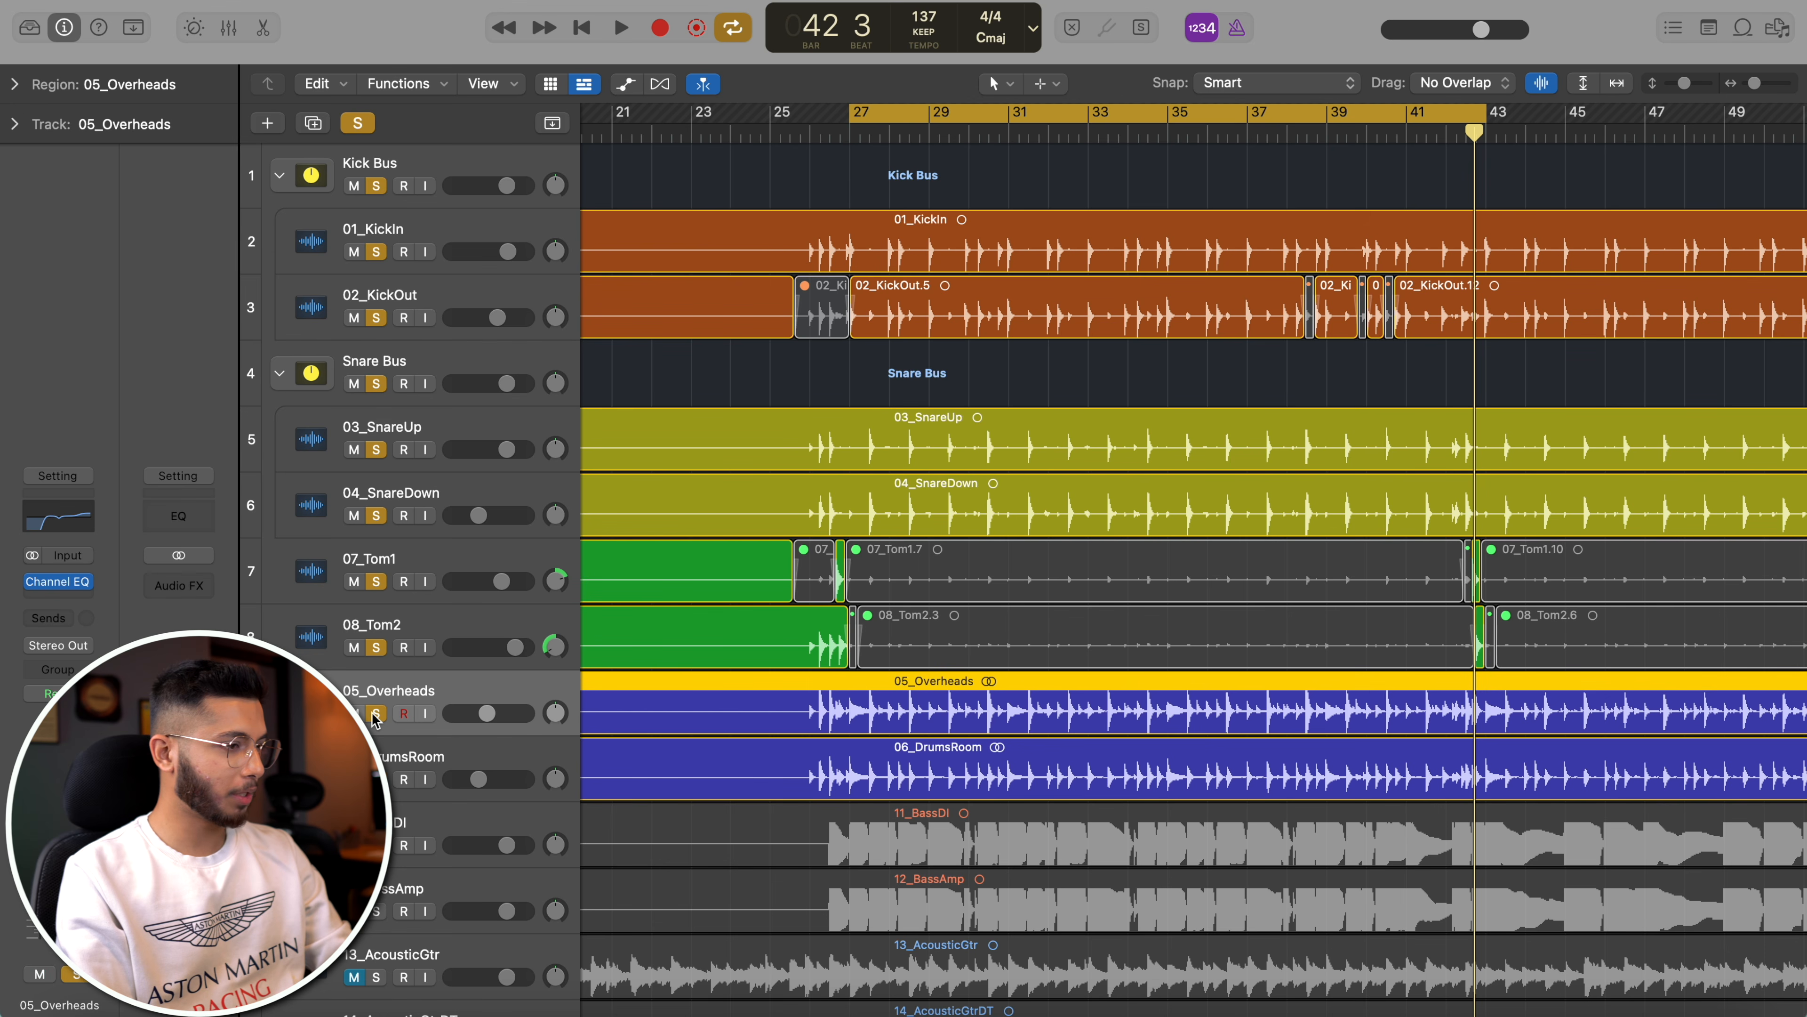
pyautogui.click(1046, 165)
pyautogui.hscroll(5, 1042, 168)
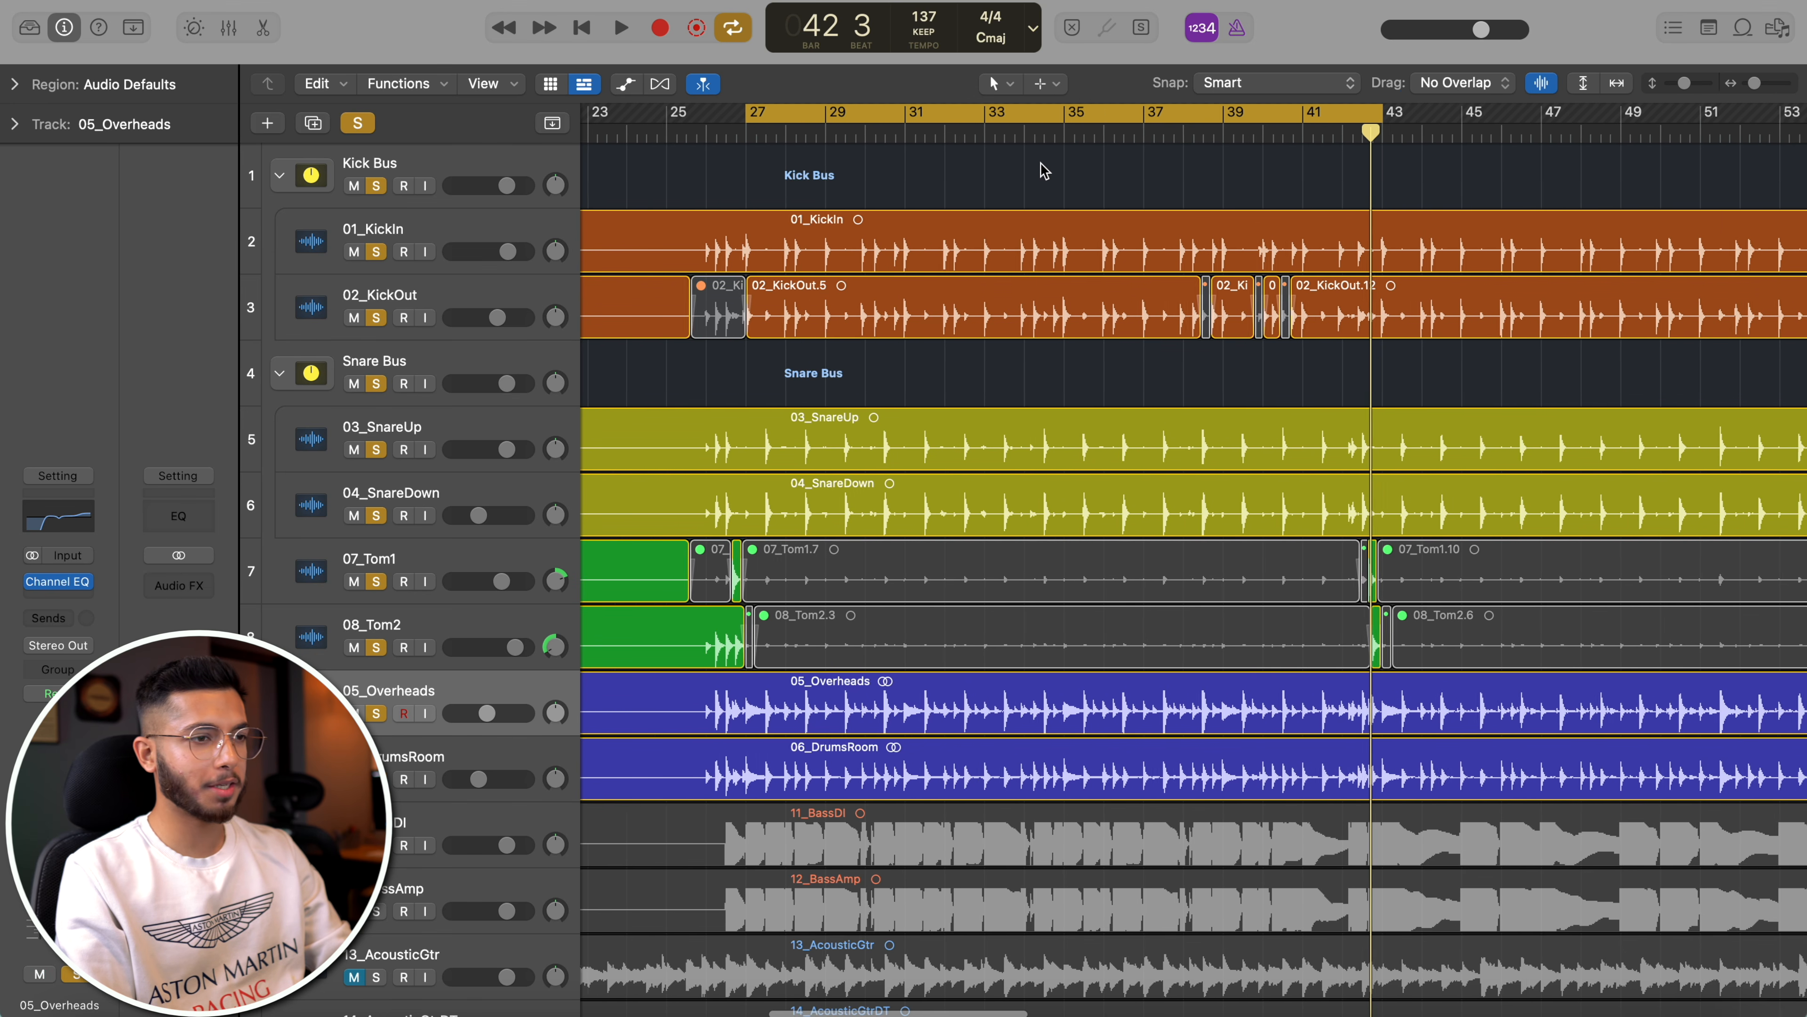
pyautogui.press('space')
pyautogui.click(377, 713)
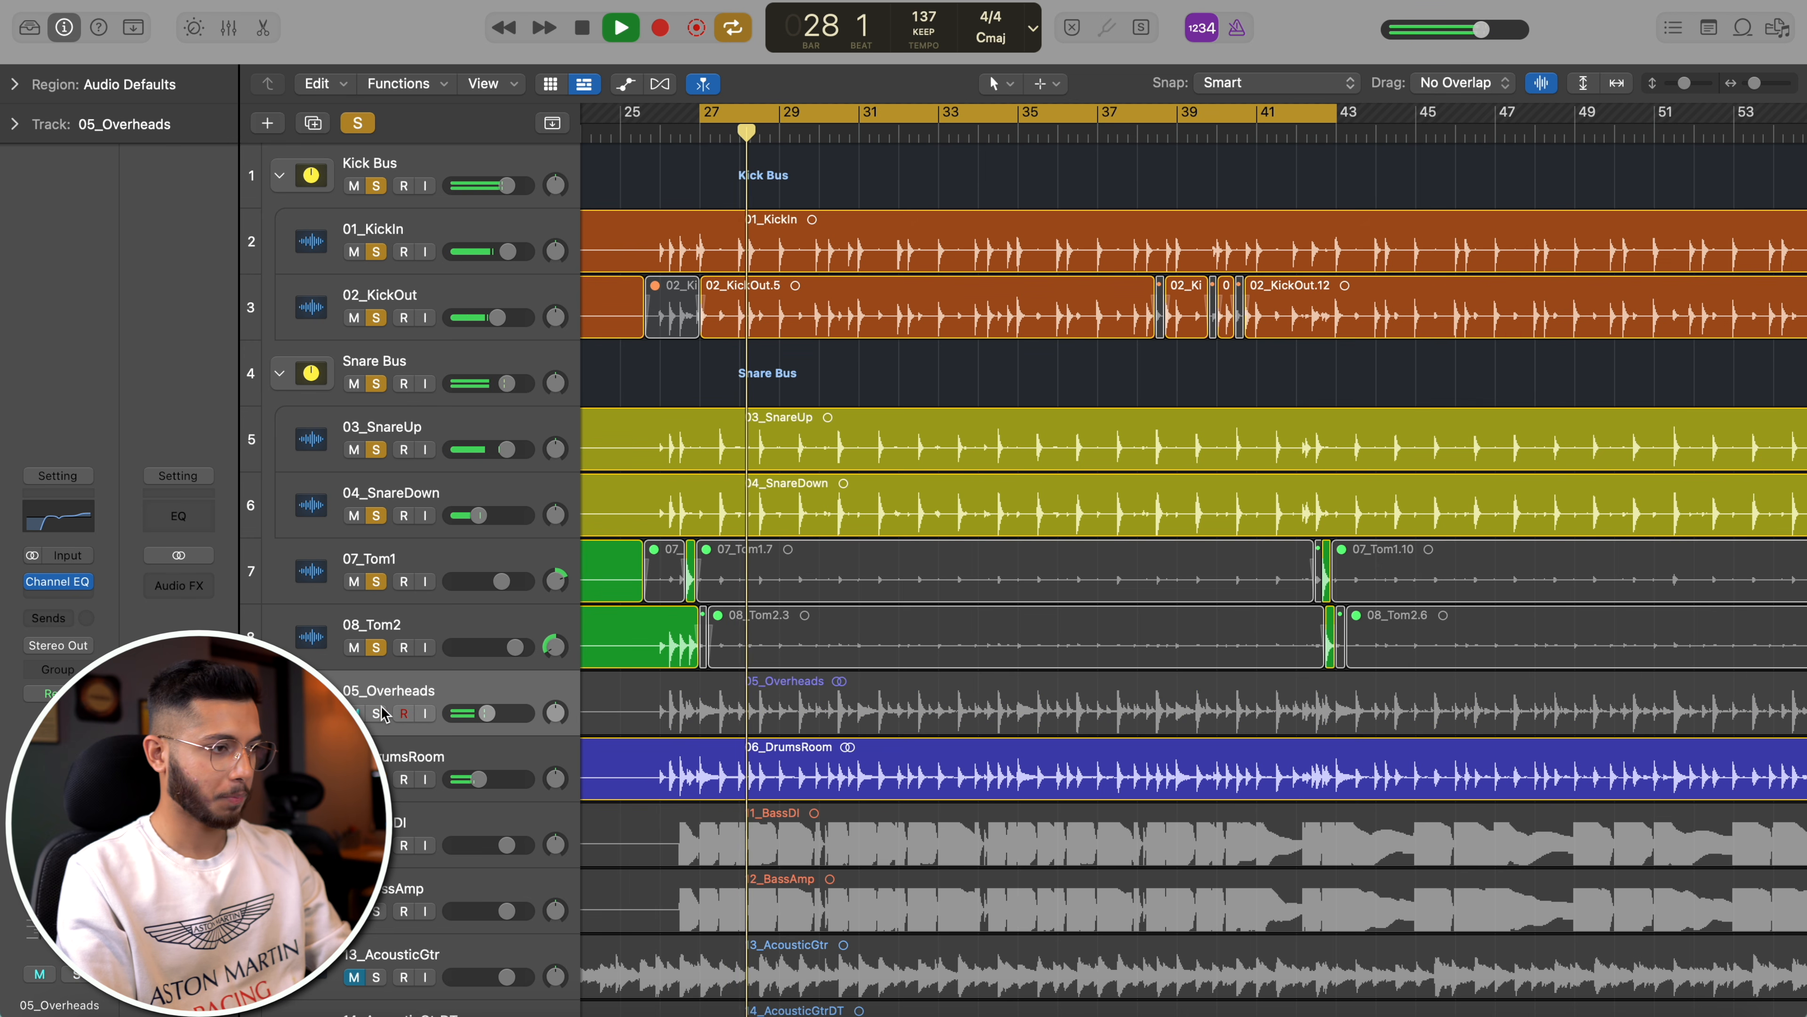
pyautogui.click(377, 713)
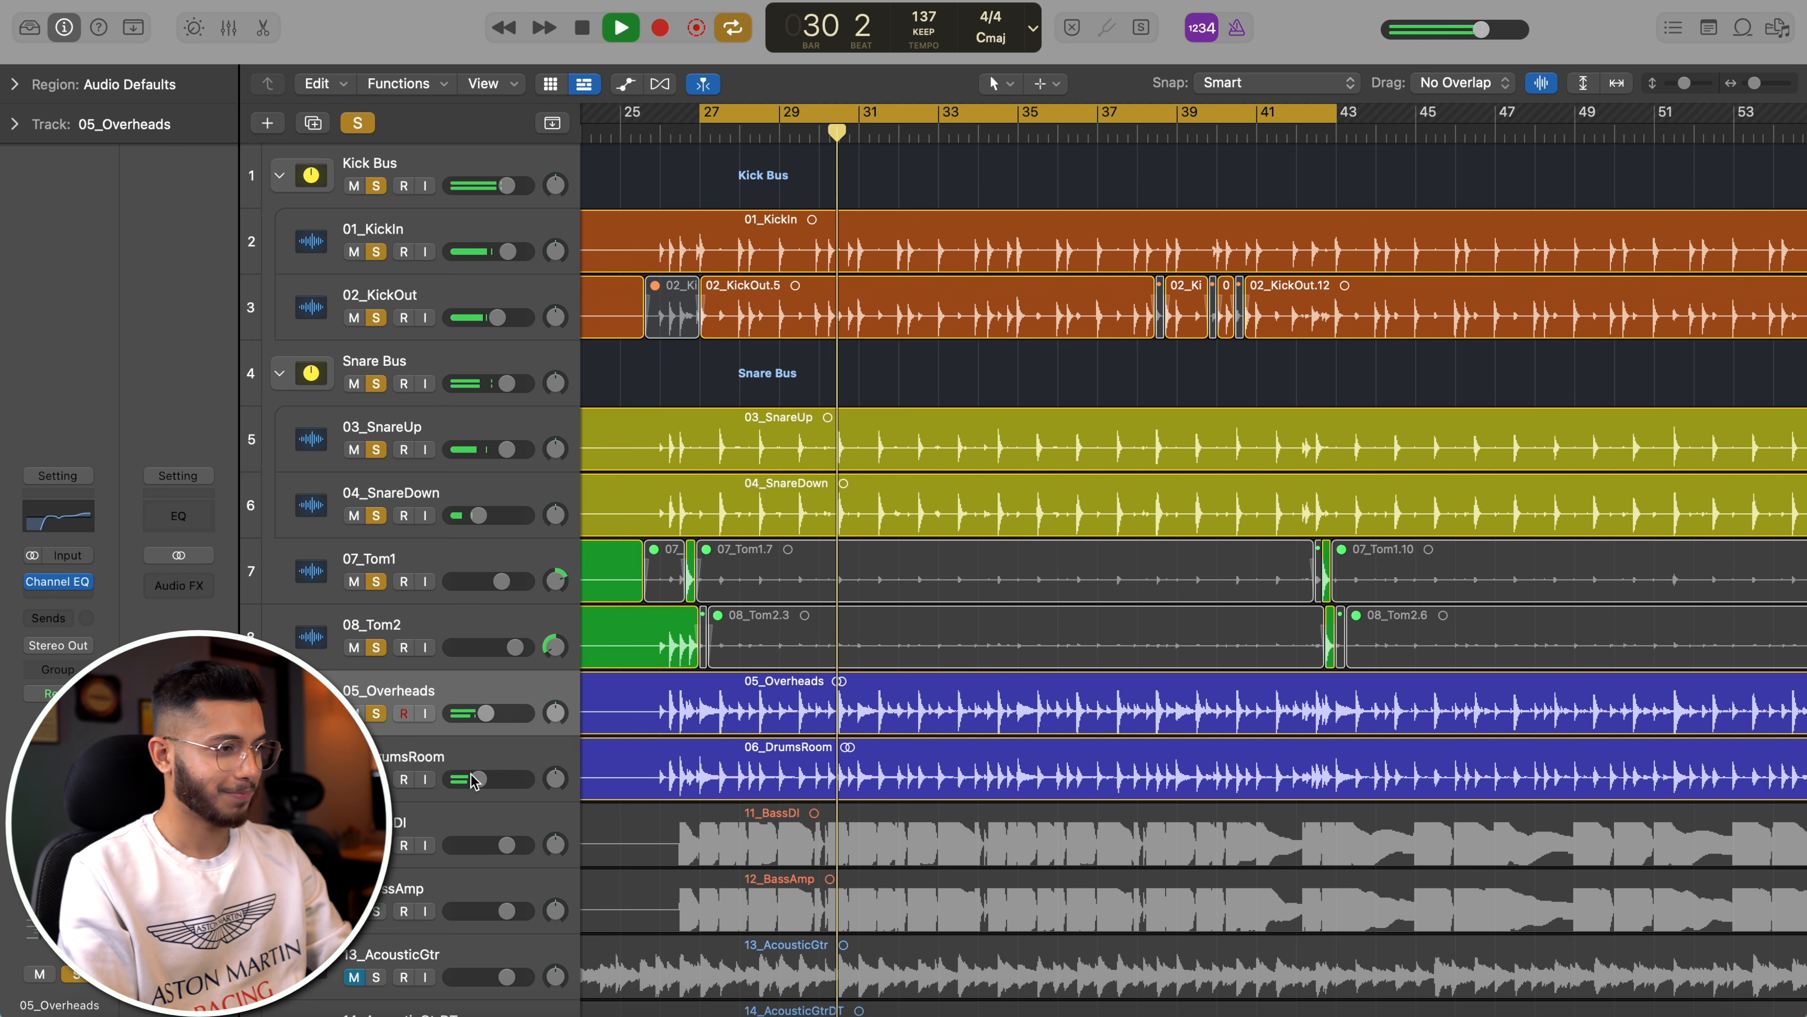
# - Compare the drum mix with and without 06_DrumsRoom and lower the room track's volume to about -14 dB
pyautogui.moveTo(479, 779)
pyautogui.click(377, 779)
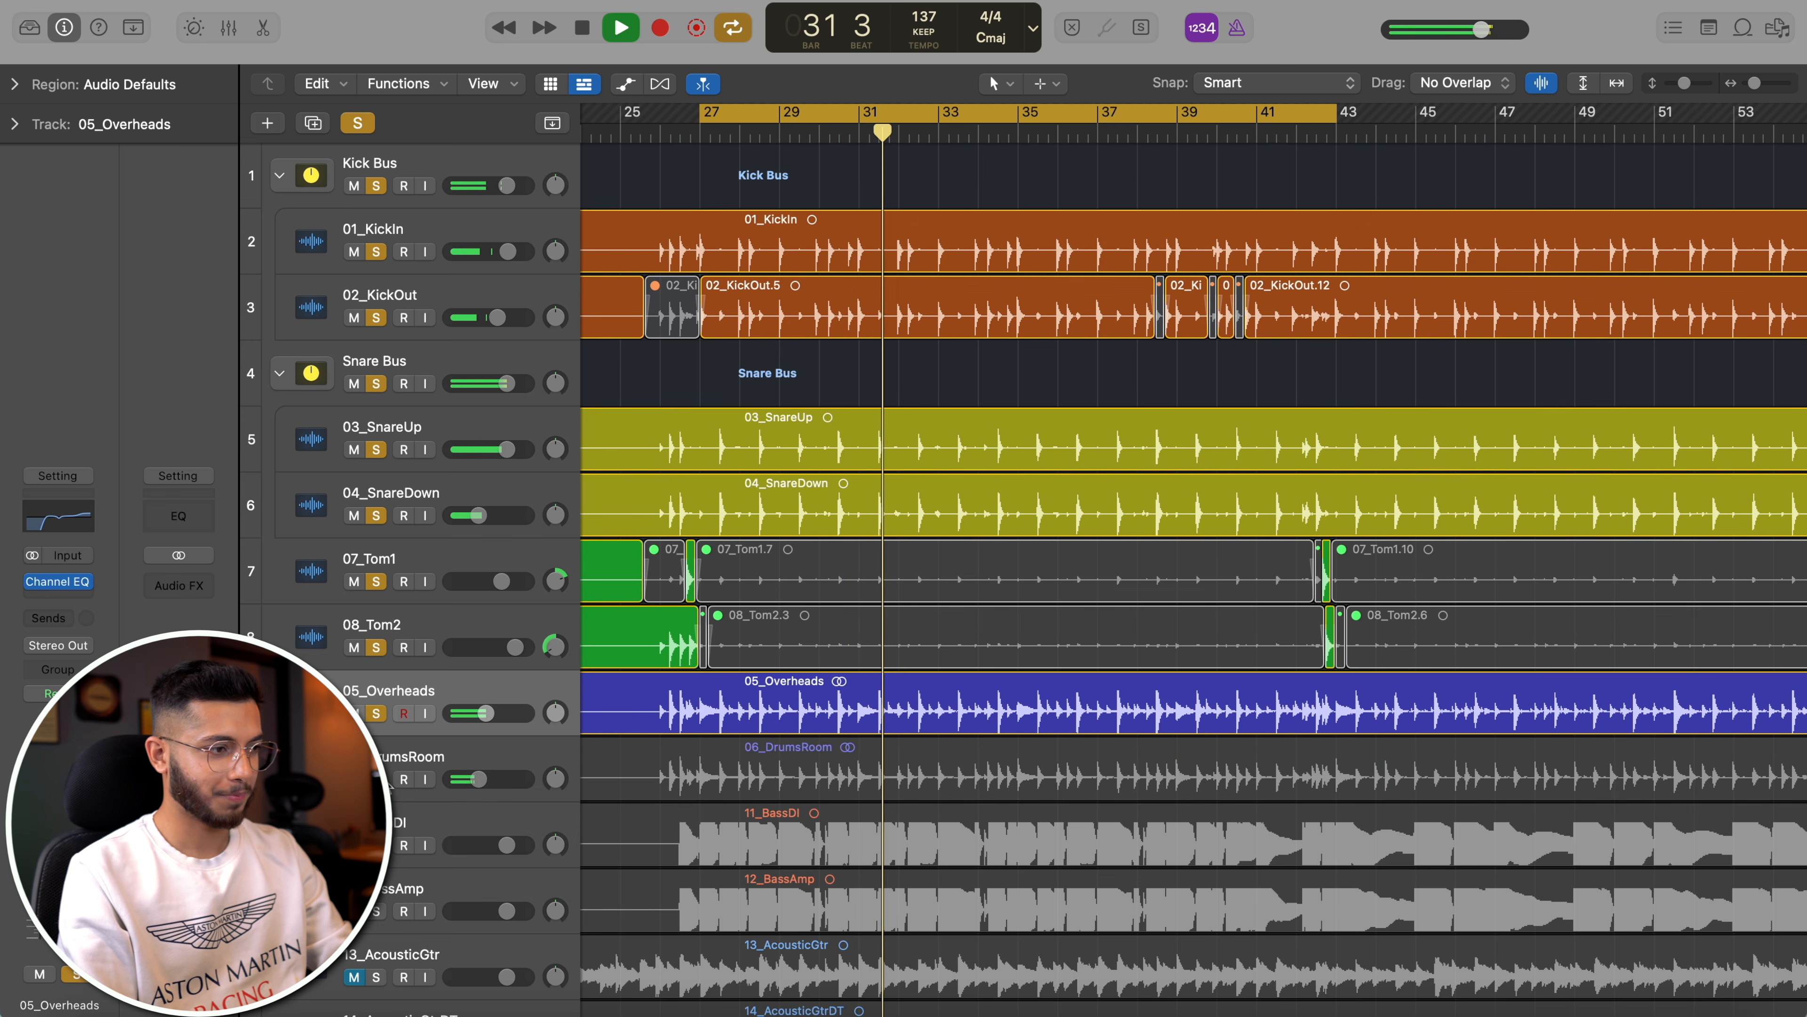
pyautogui.click(377, 779)
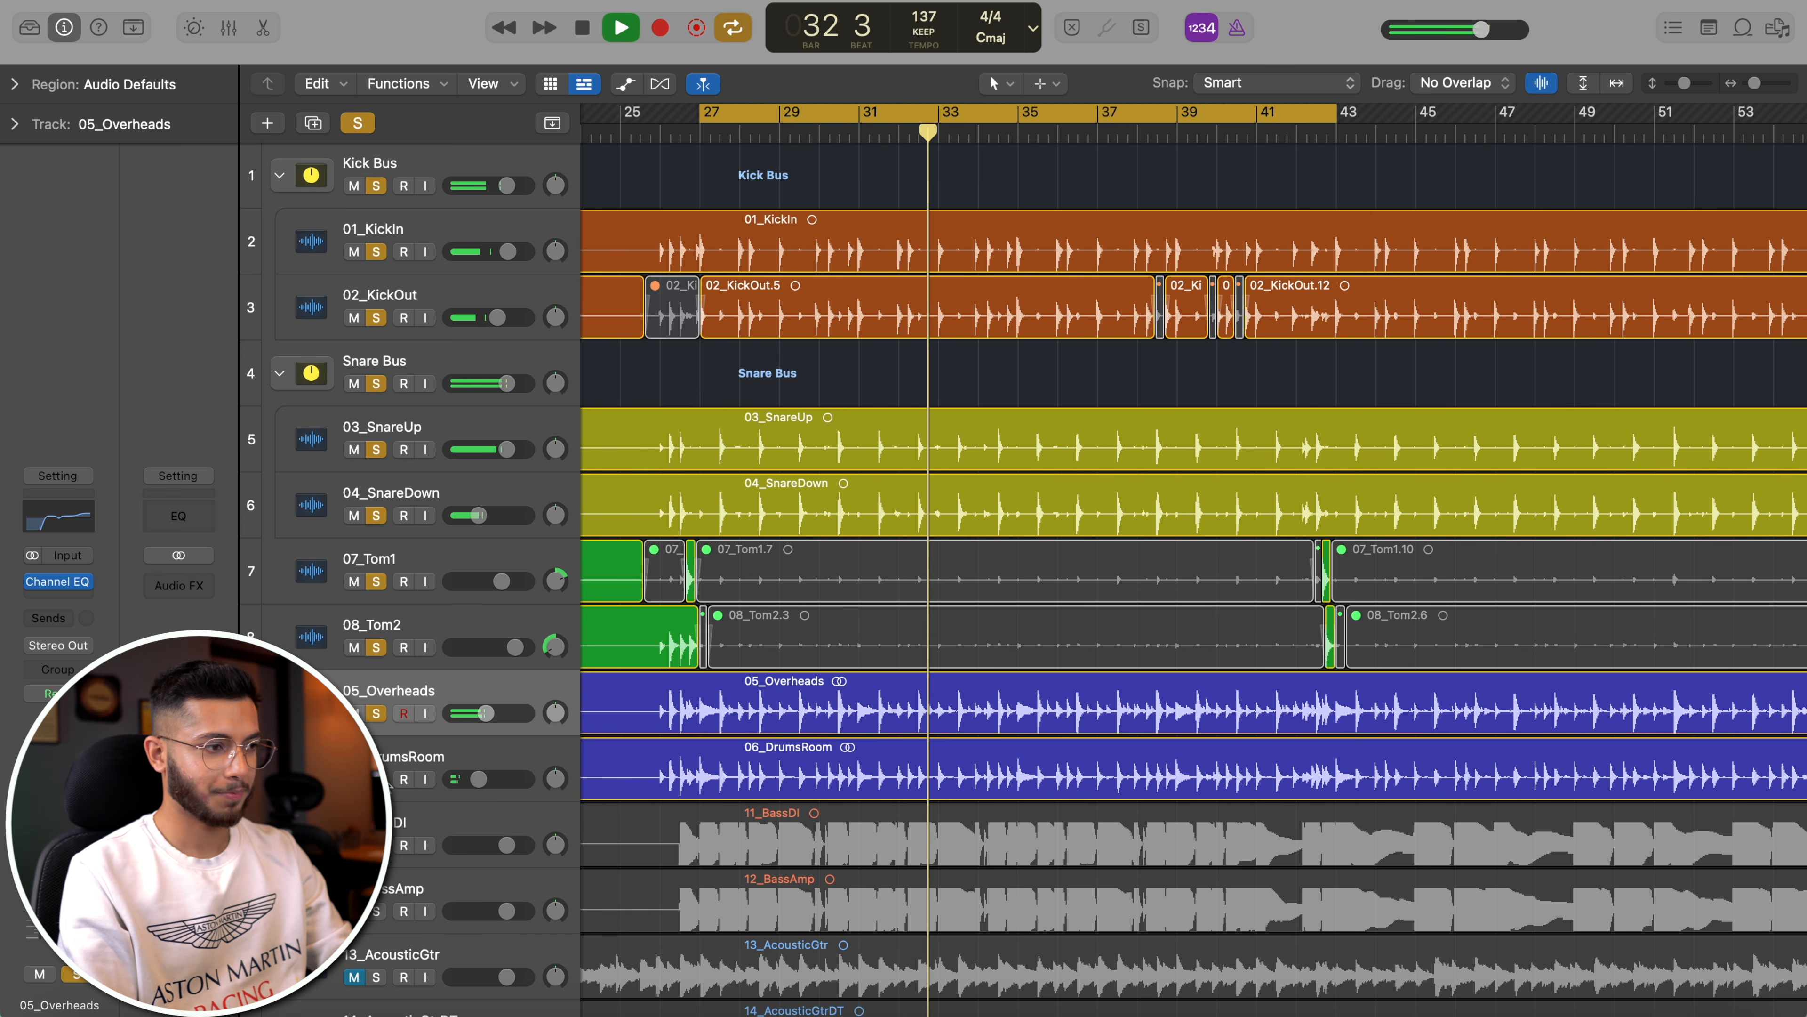
pyautogui.moveTo(477, 779)
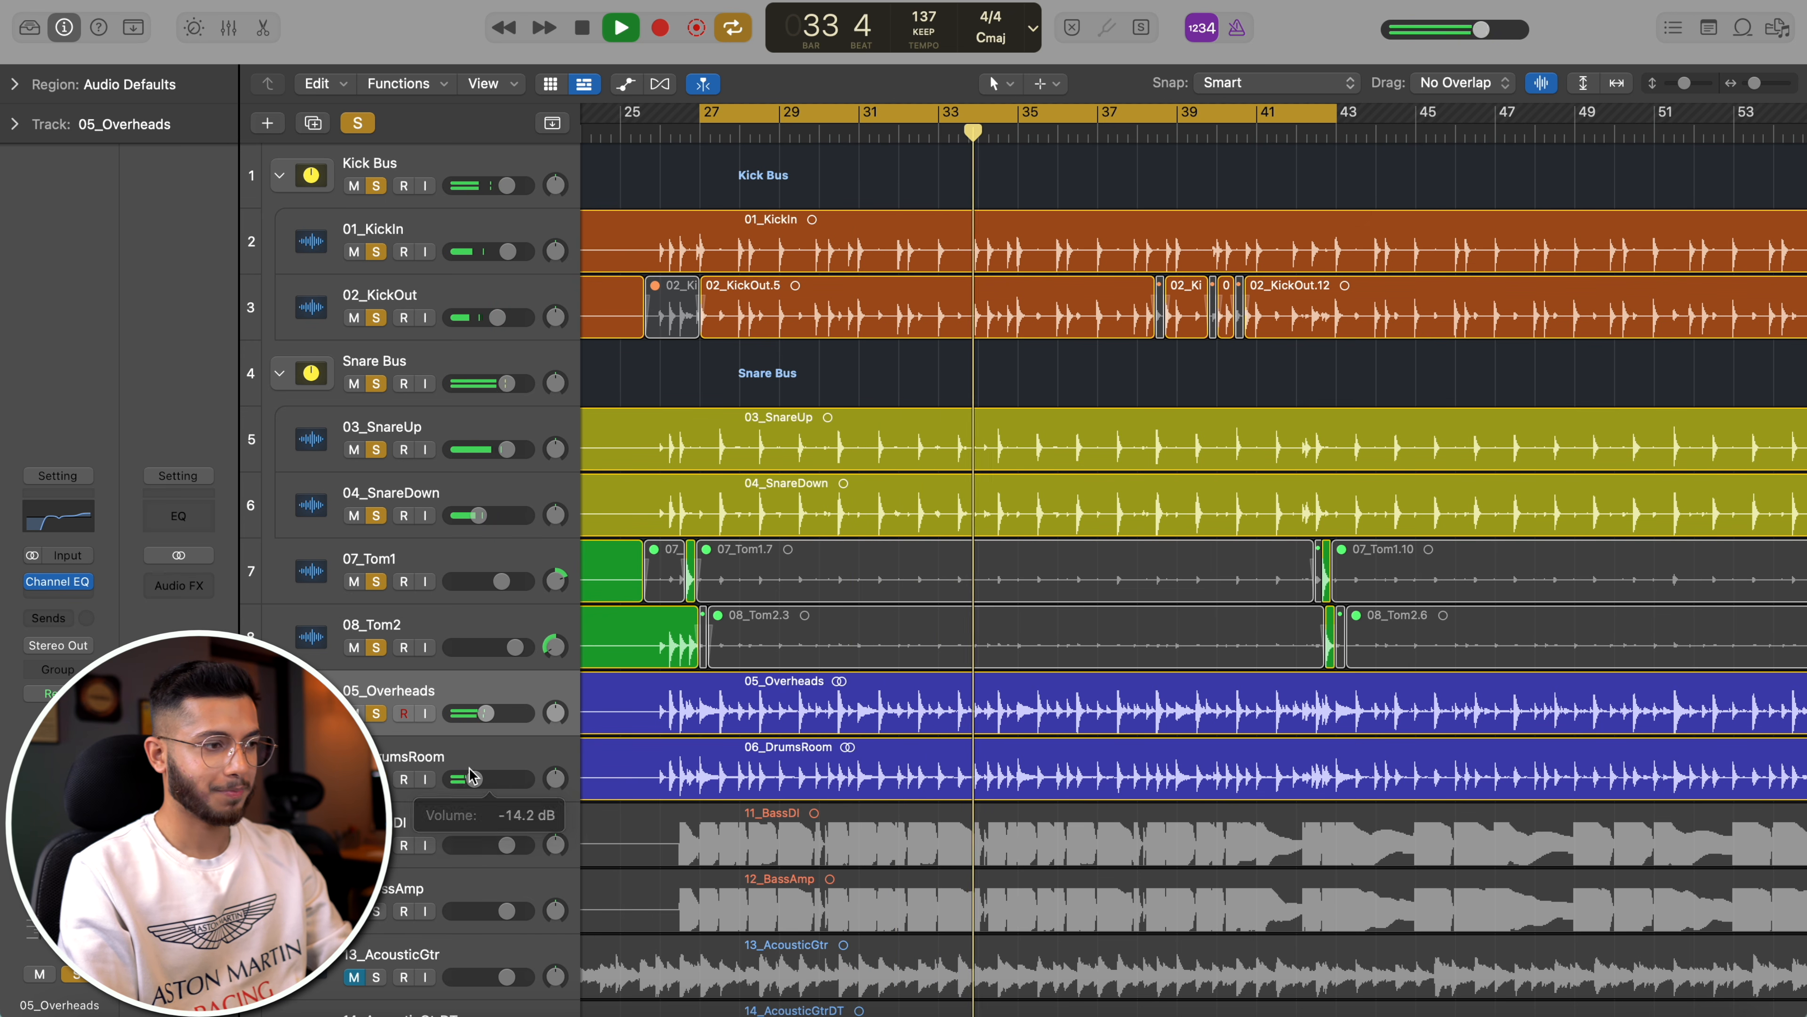
pyautogui.moveTo(486, 713)
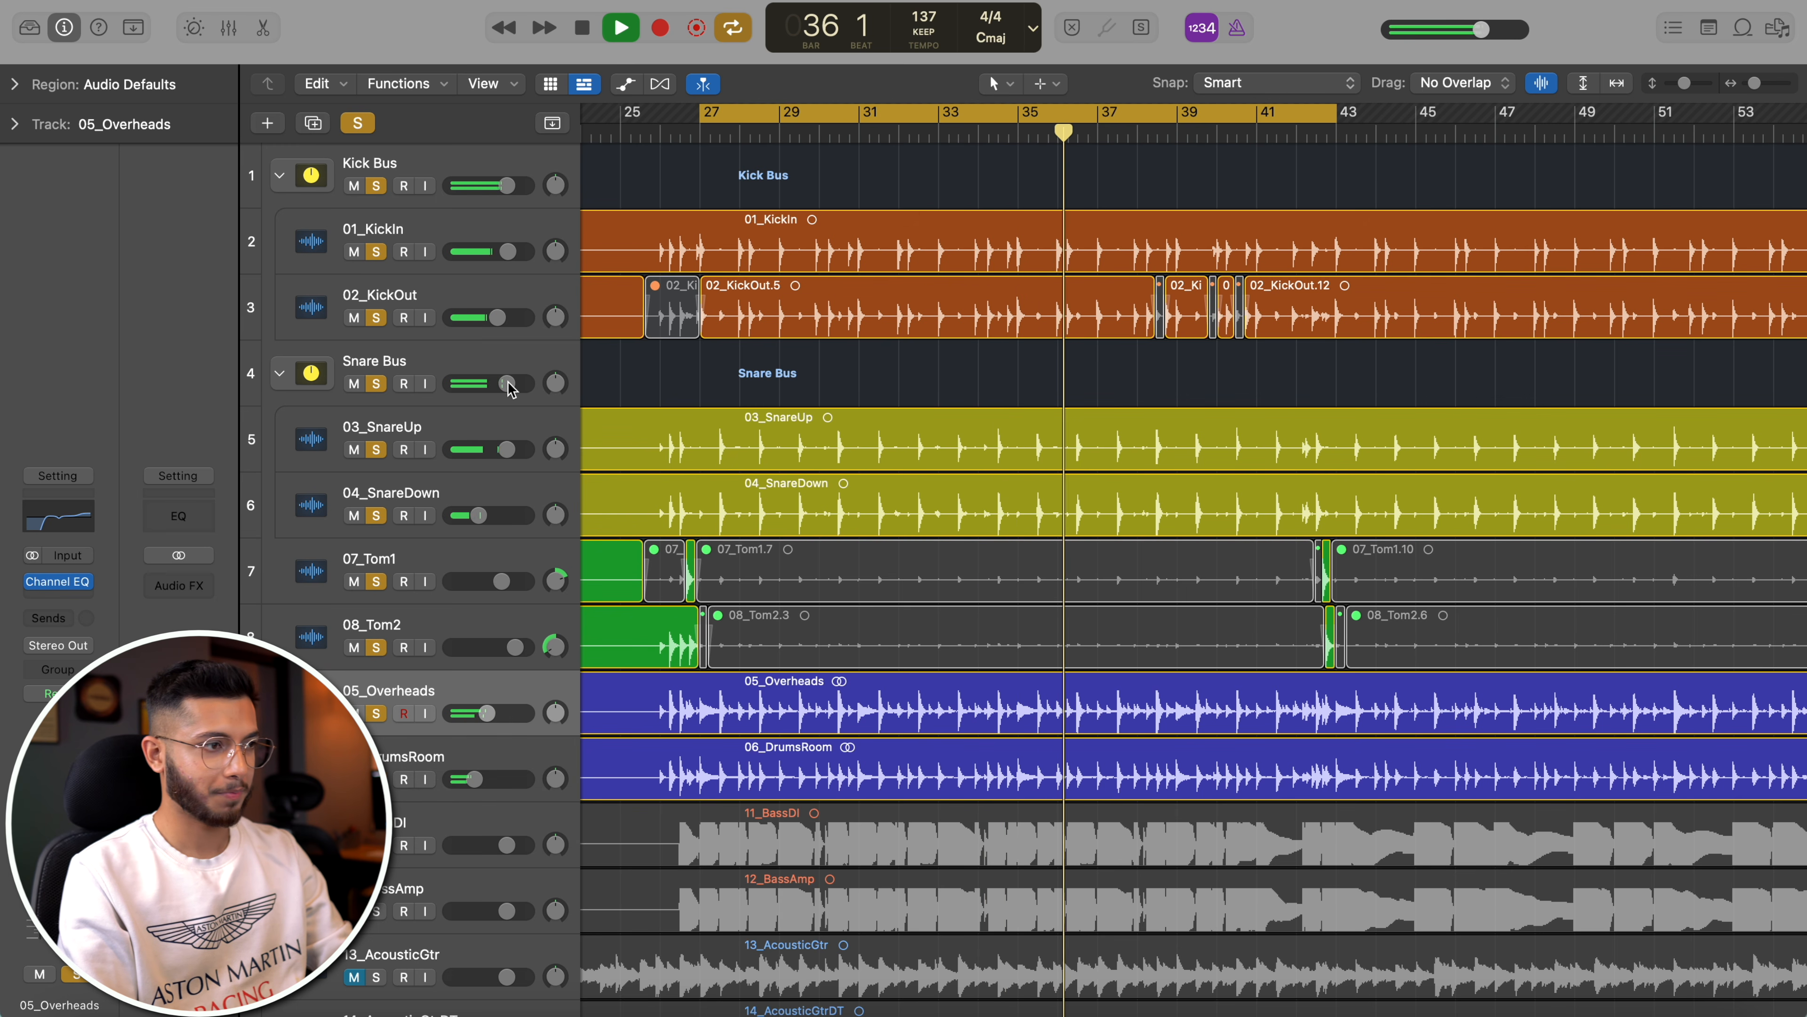
# - Compare the kick with and without 01_KickIn and fine-tune that track's volume around -0.8 dB
pyautogui.moveTo(507, 383)
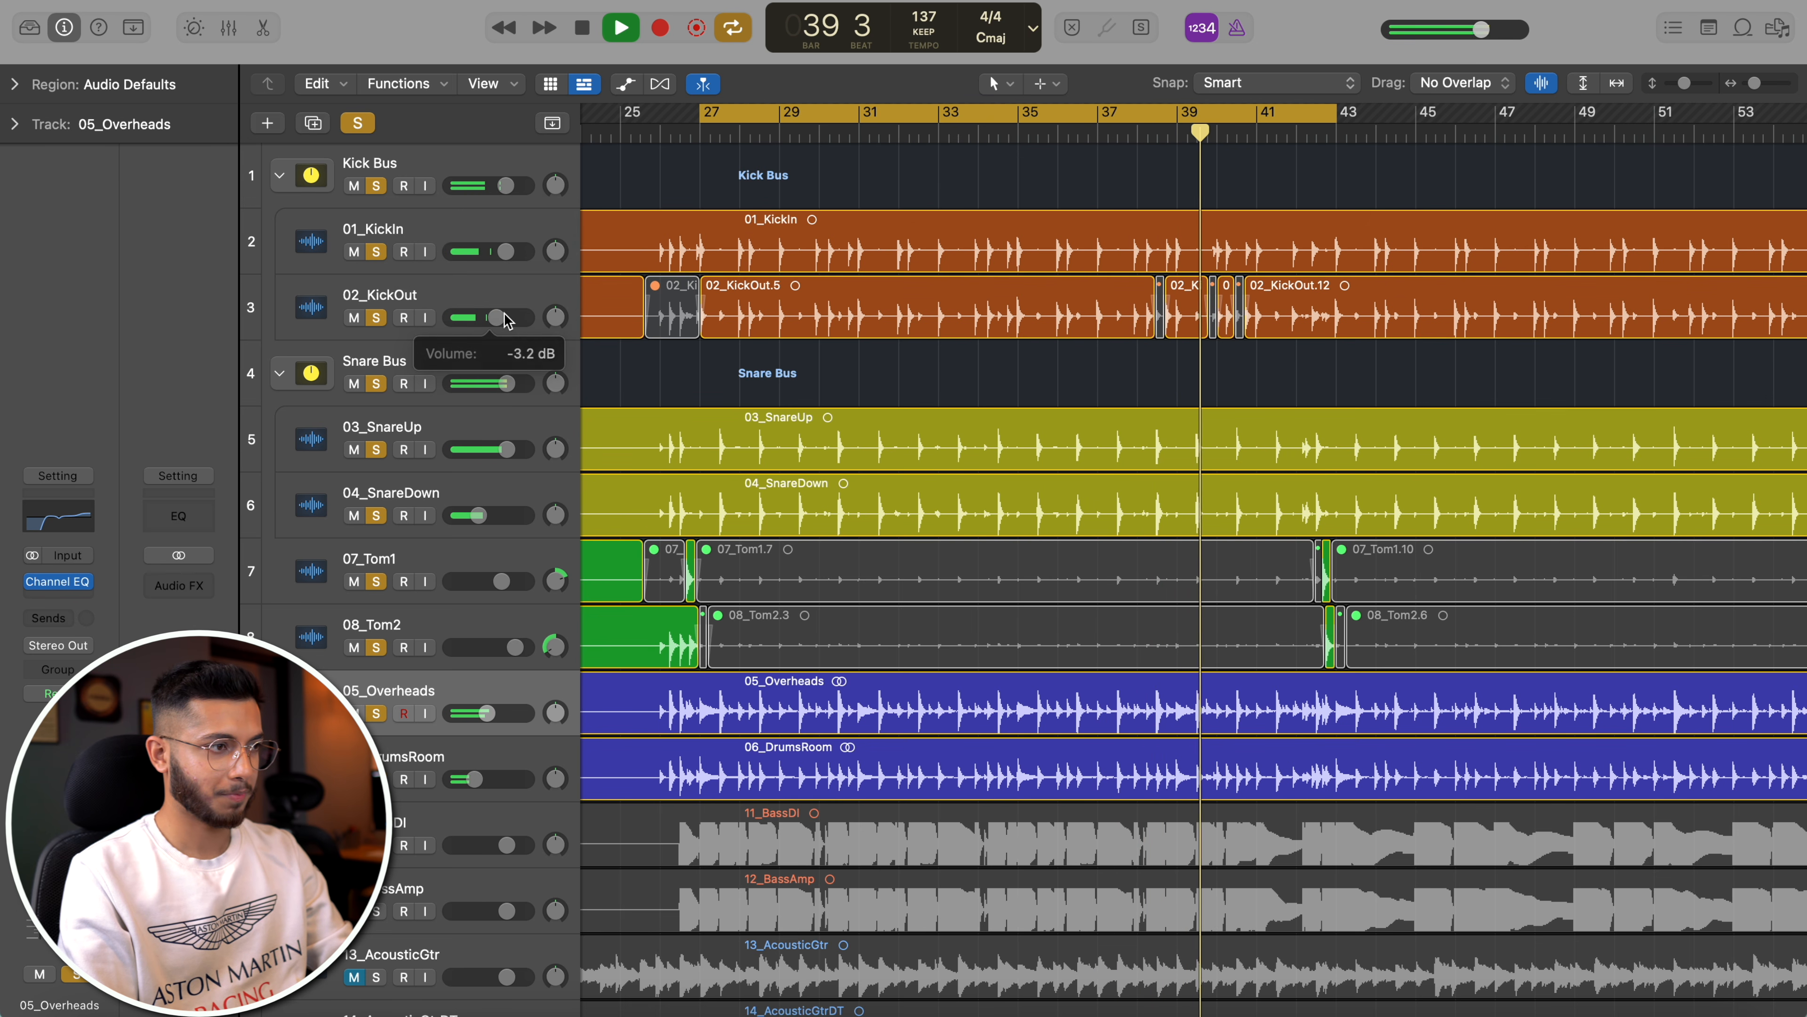
pyautogui.click(377, 251)
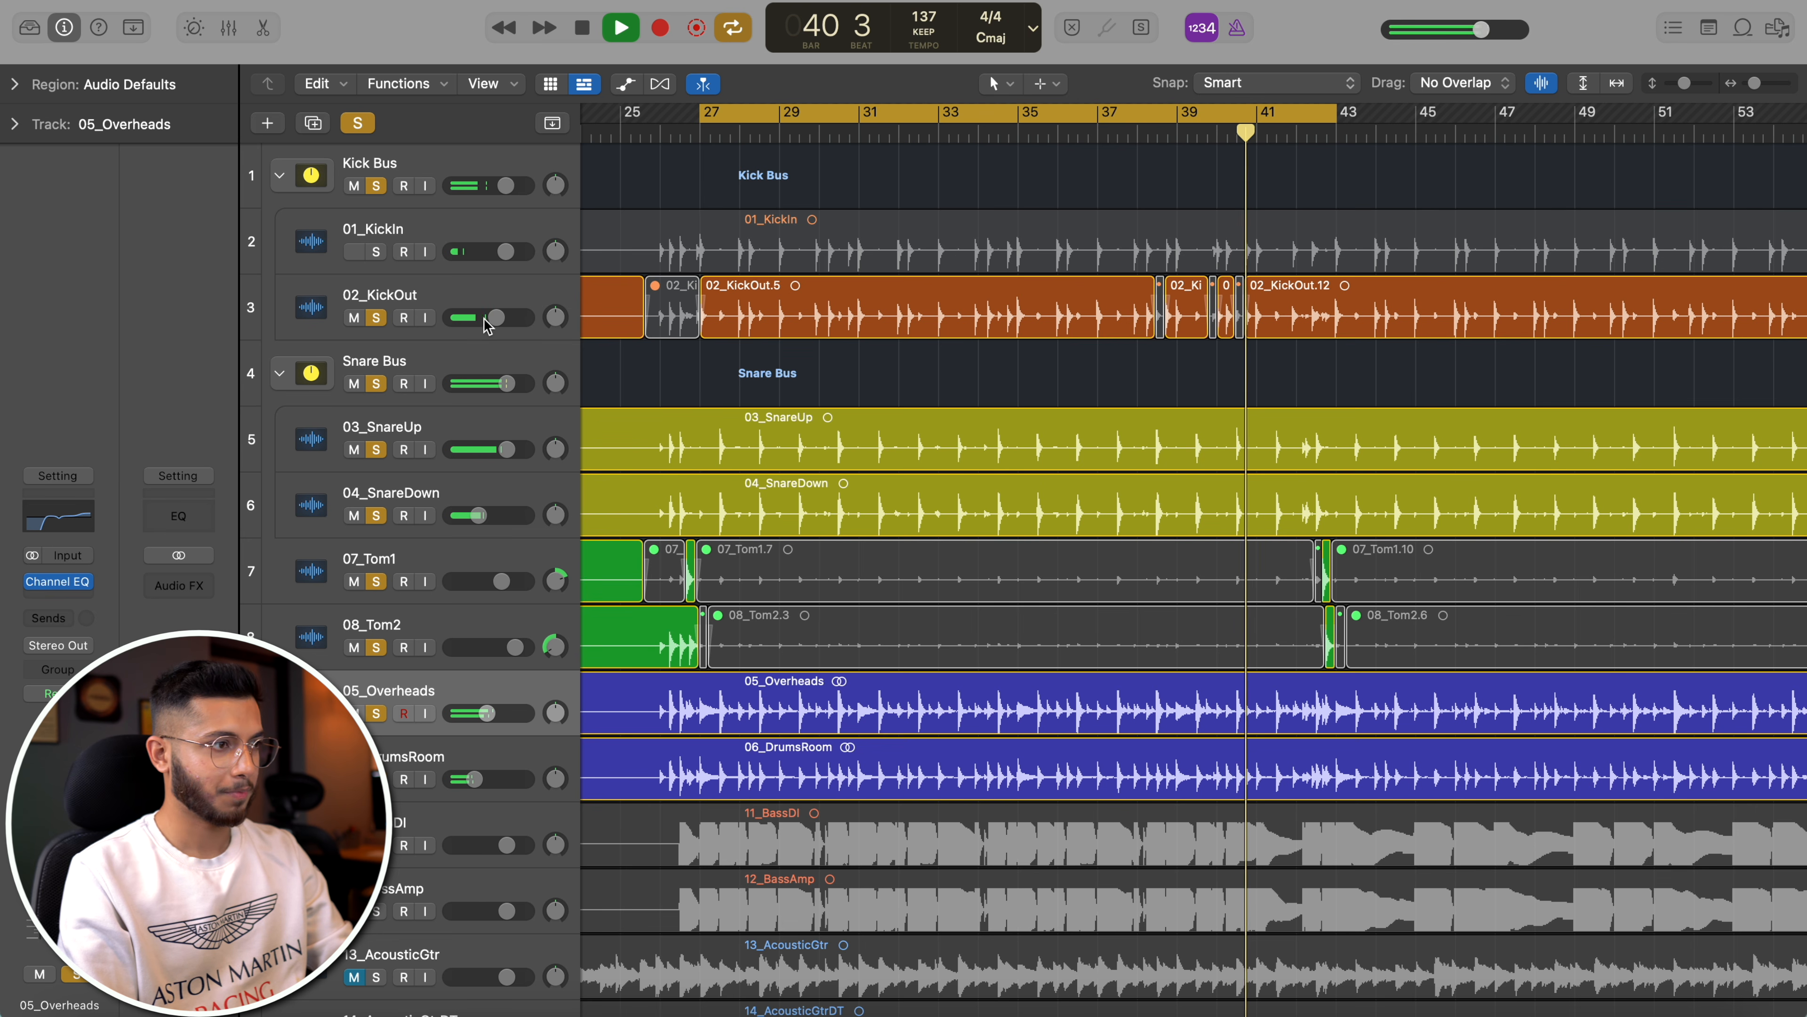
pyautogui.click(377, 250)
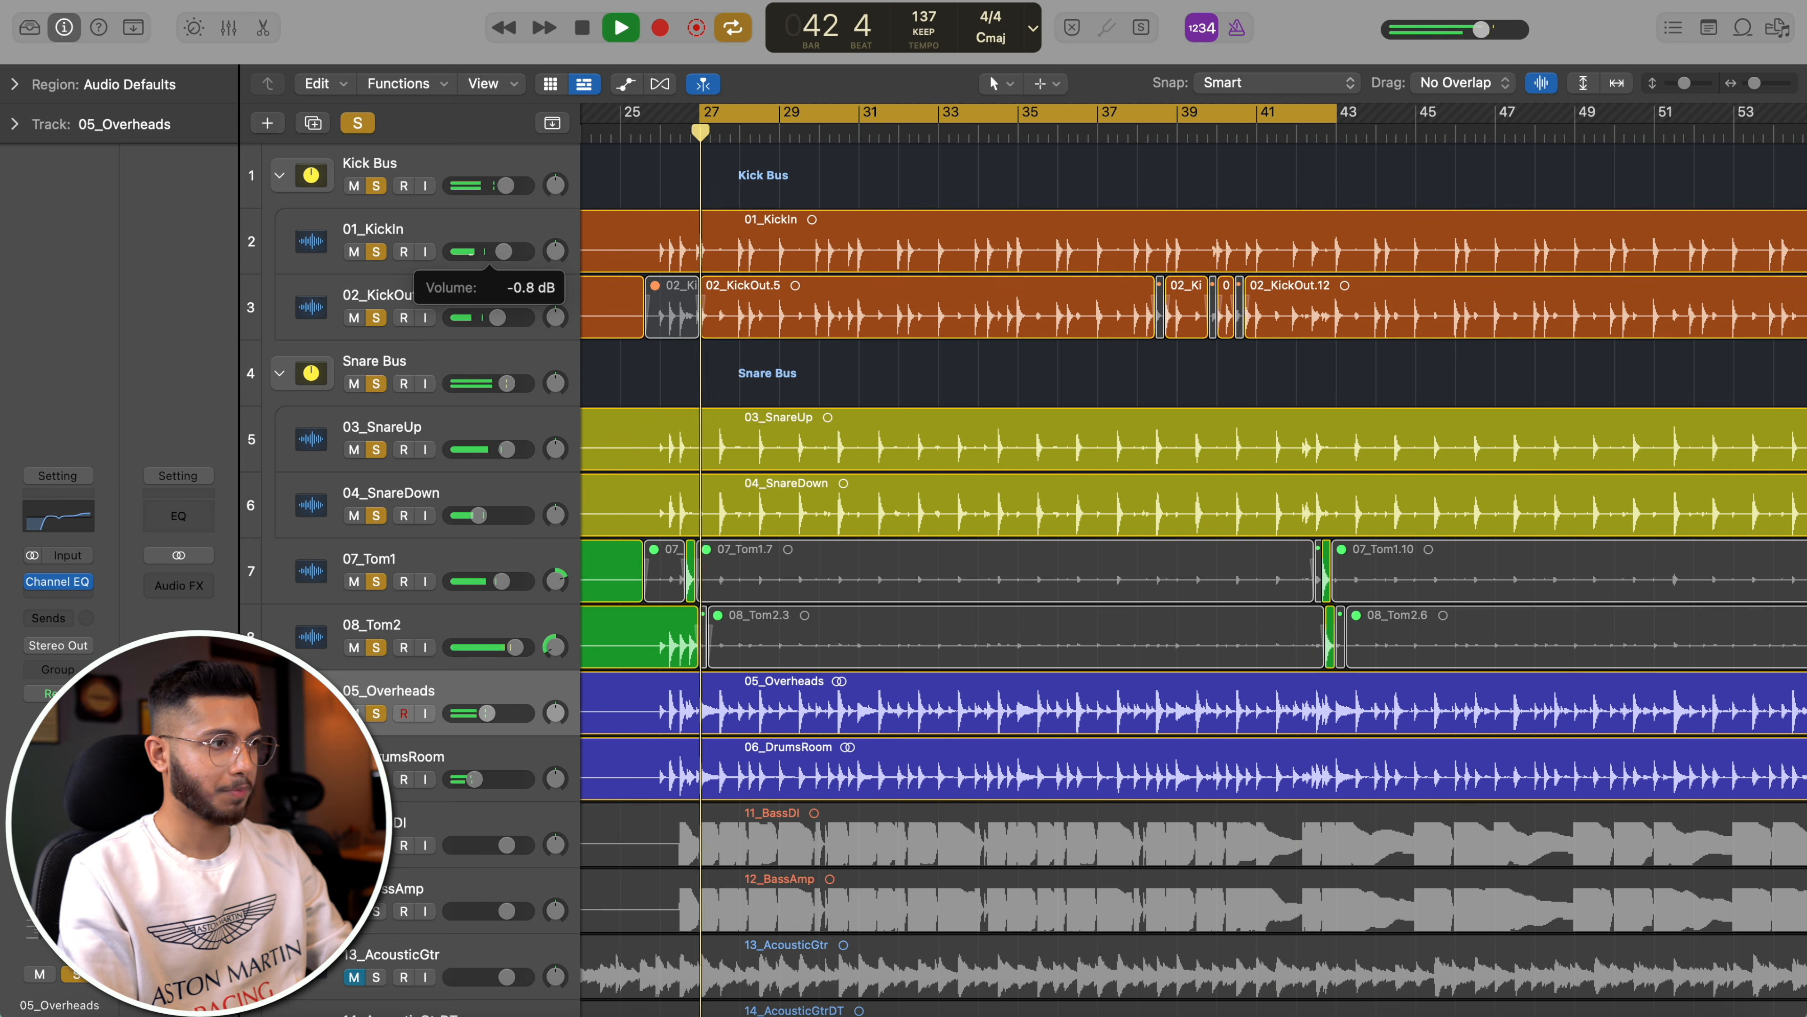
pyautogui.moveTo(503, 251); pyautogui.dragTo(505, 251)
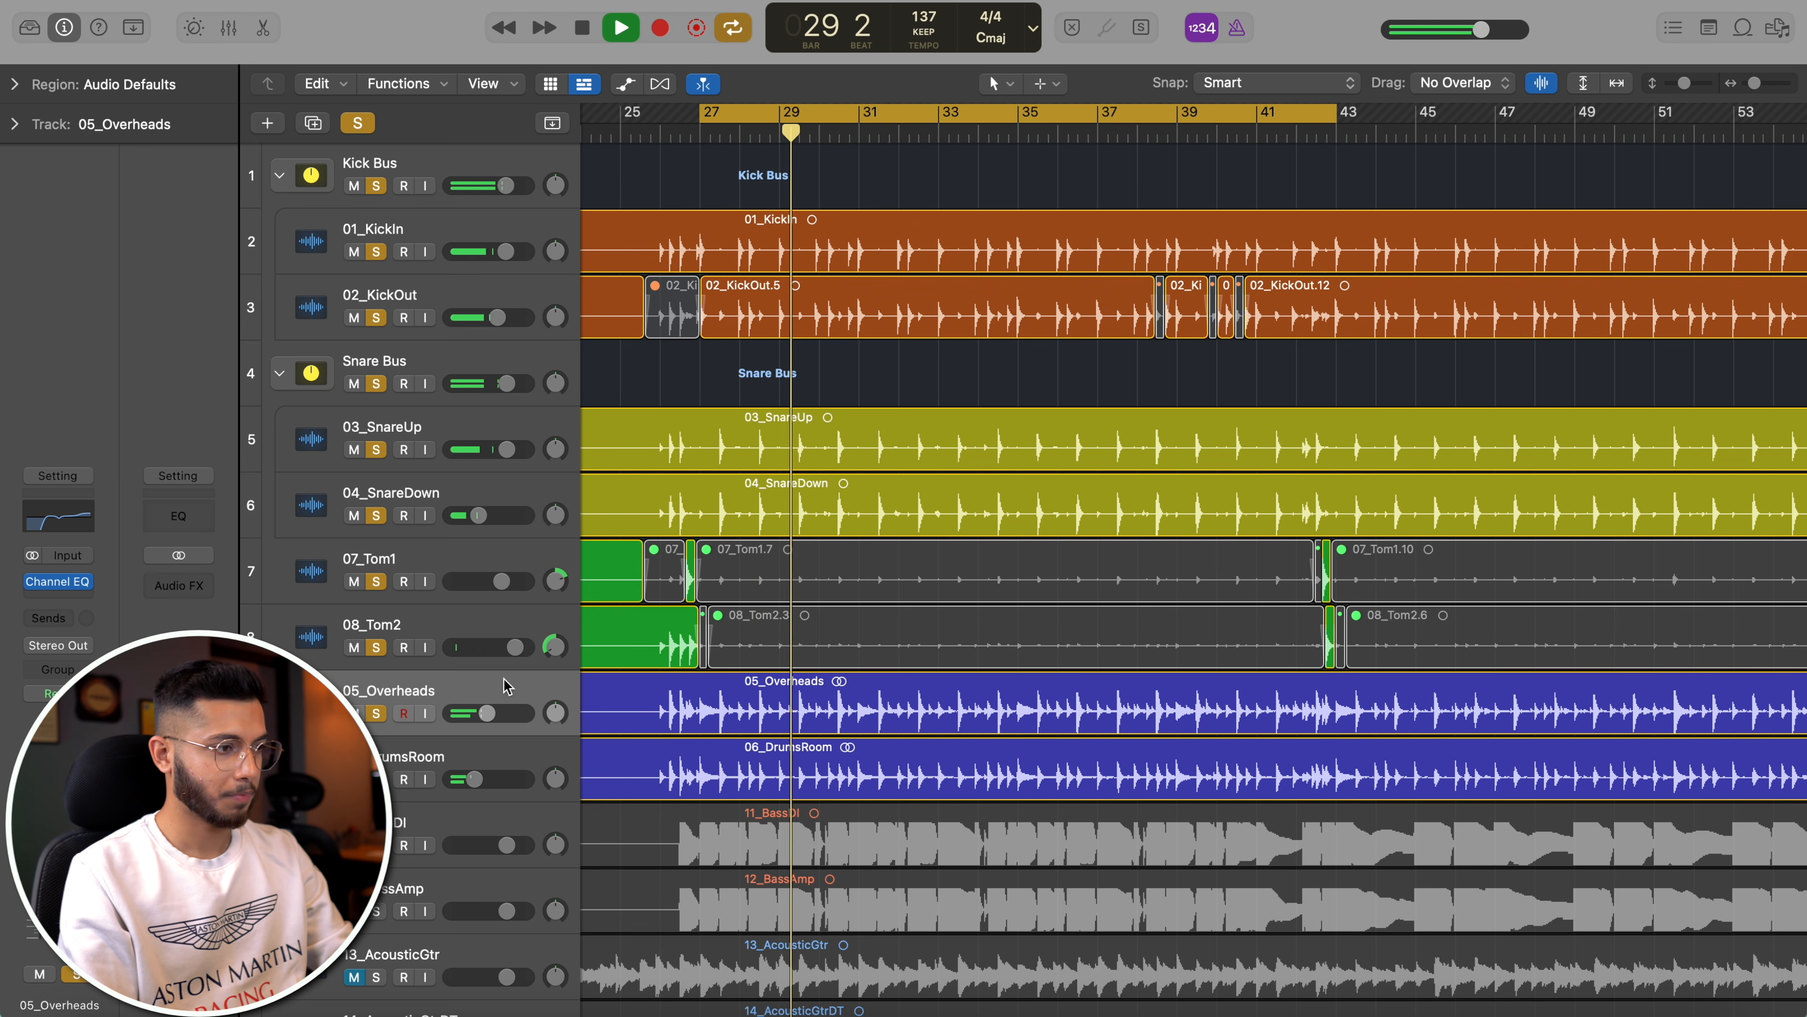
# - Trim the 05_Overheads volume slightly while rebalancing the drums, stop playback and turn off the cycle range
pyautogui.moveTo(488, 722); pyautogui.dragTo(472, 779)
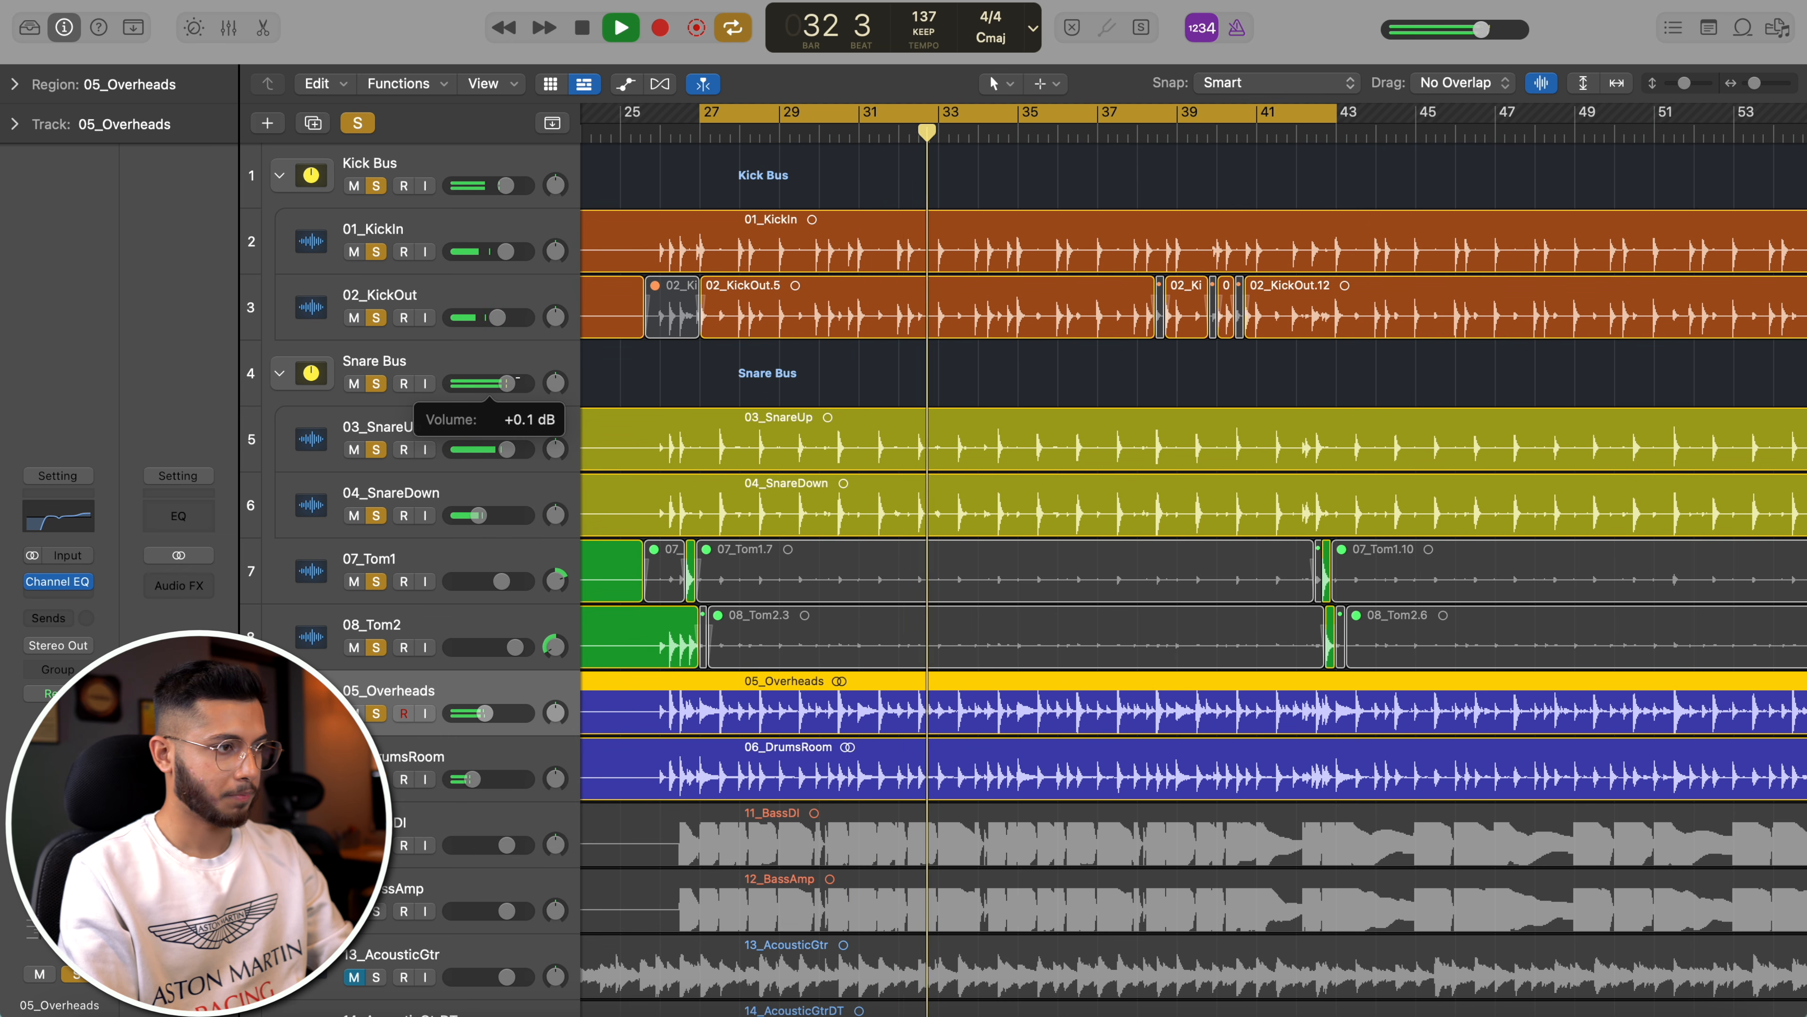
pyautogui.moveTo(472, 779); pyautogui.dragTo(473, 779)
pyautogui.press('space')
pyautogui.moveTo(744, 110); pyautogui.dragTo(724, 110)
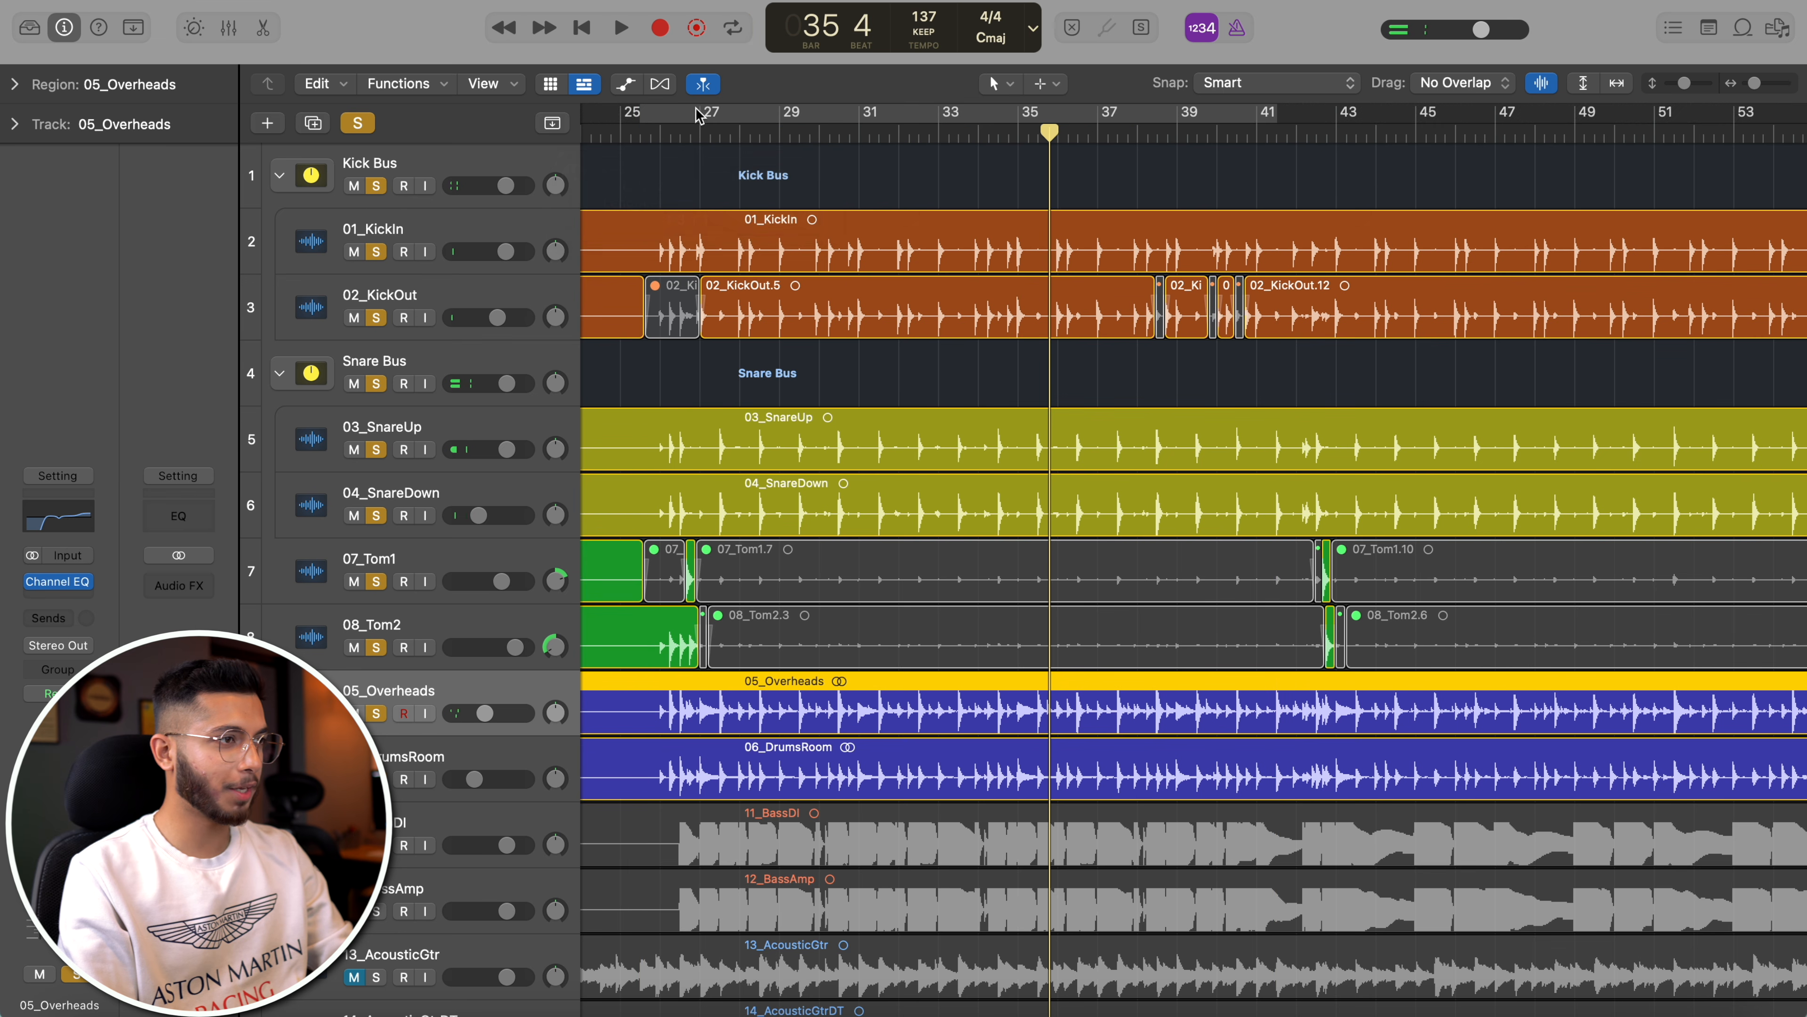